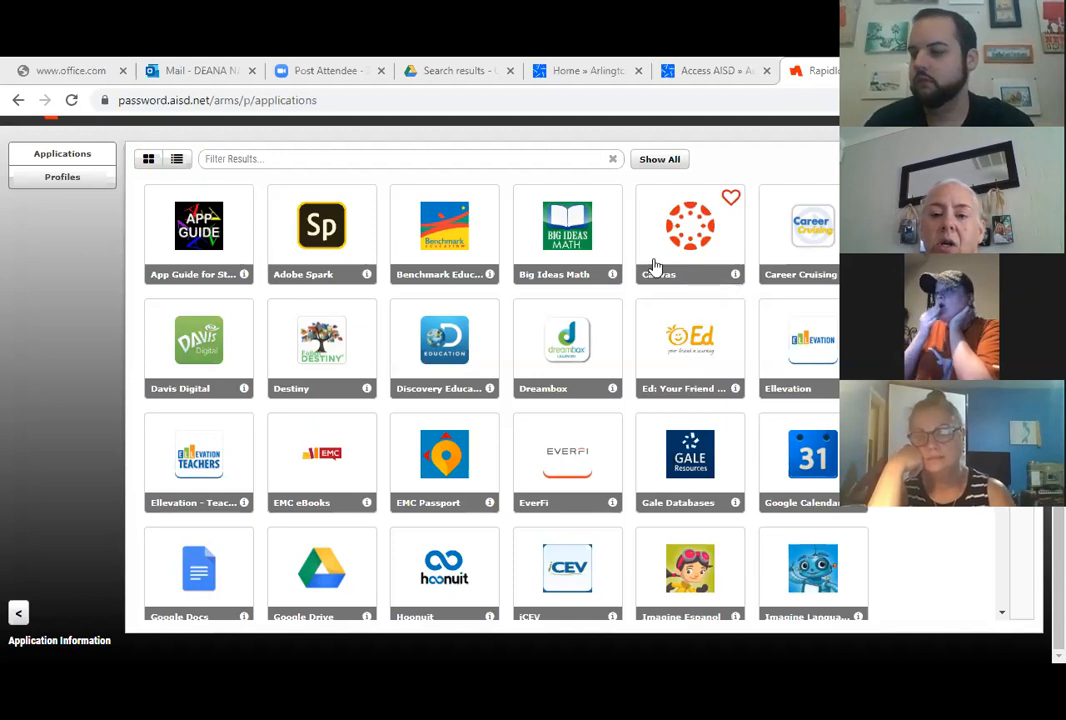
- Launch Canvas from the district's application portal and go to its dashboard
left_click(697, 244)
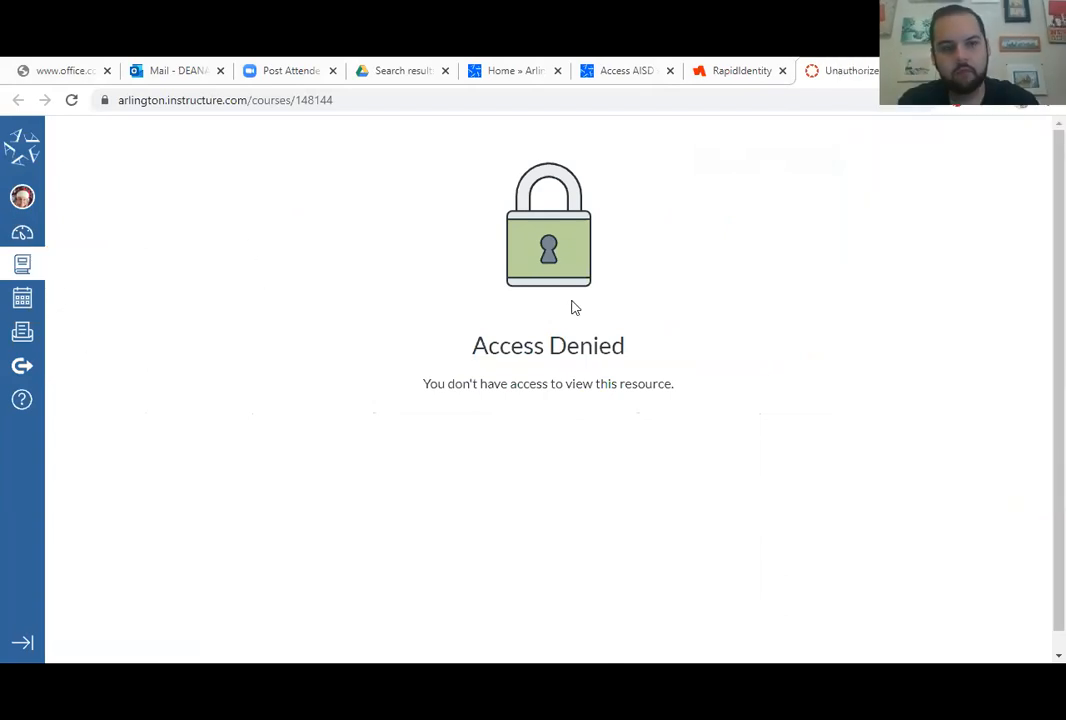
left_click(22, 236)
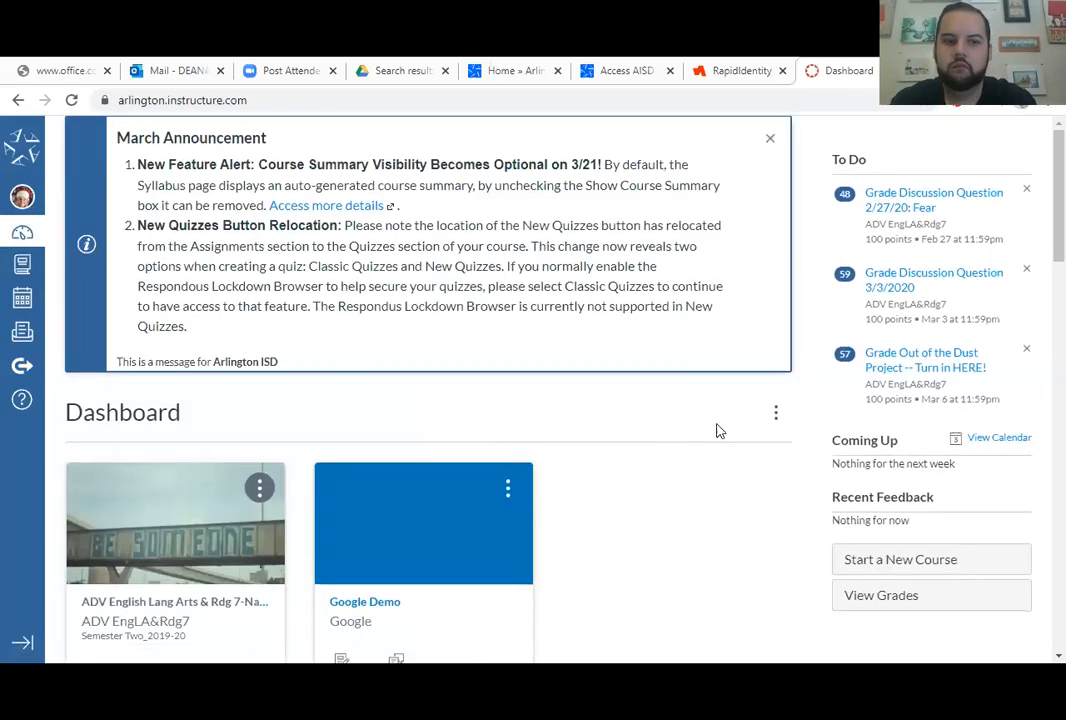
- Look over the dashboard's March announcement, course cards and To Do list
scroll(719, 431, "down", 3)
scroll(697, 440, "up", 2)
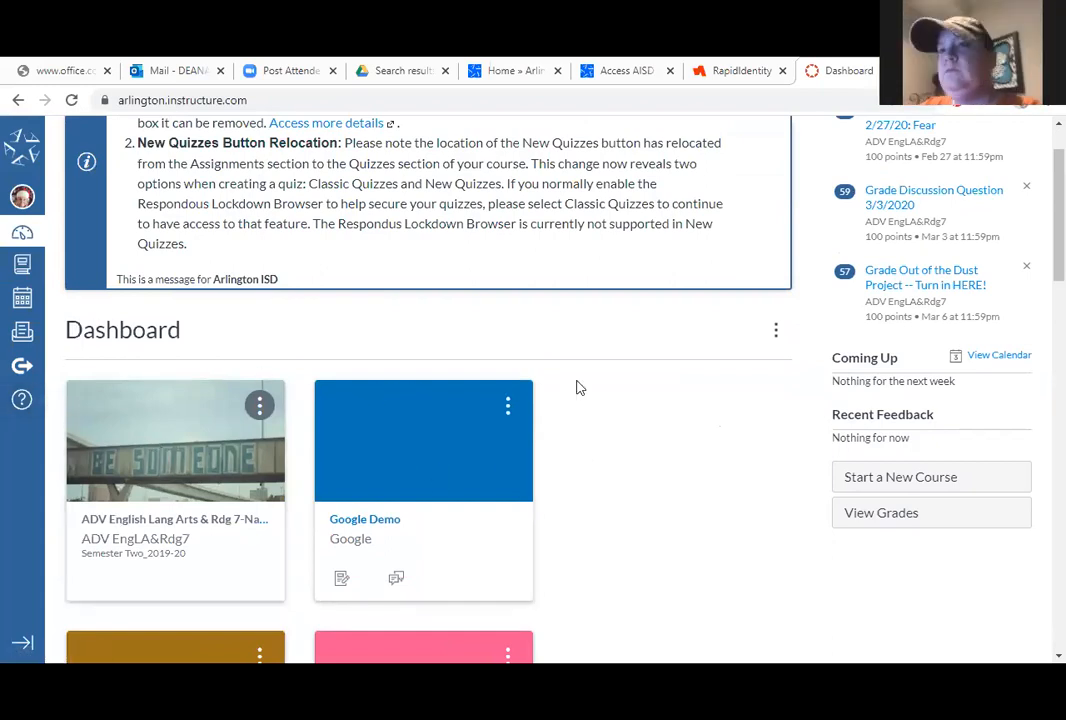
scroll(576, 385, "up", 1)
scroll(619, 407, "down", 2)
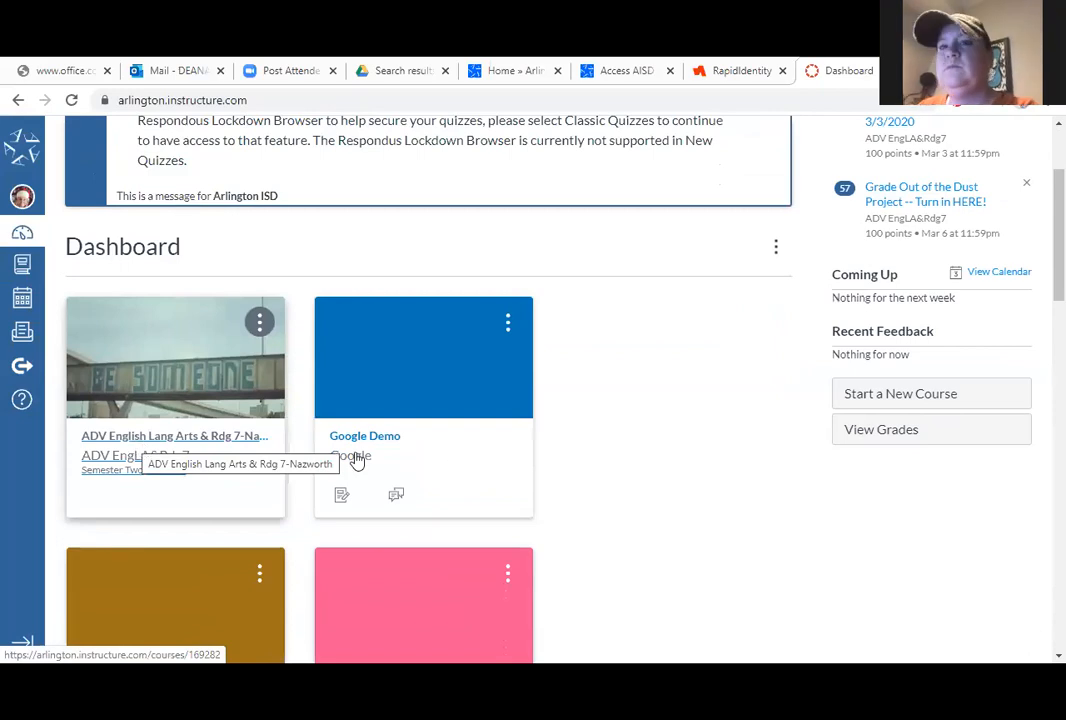
scroll(665, 476, "up", 1)
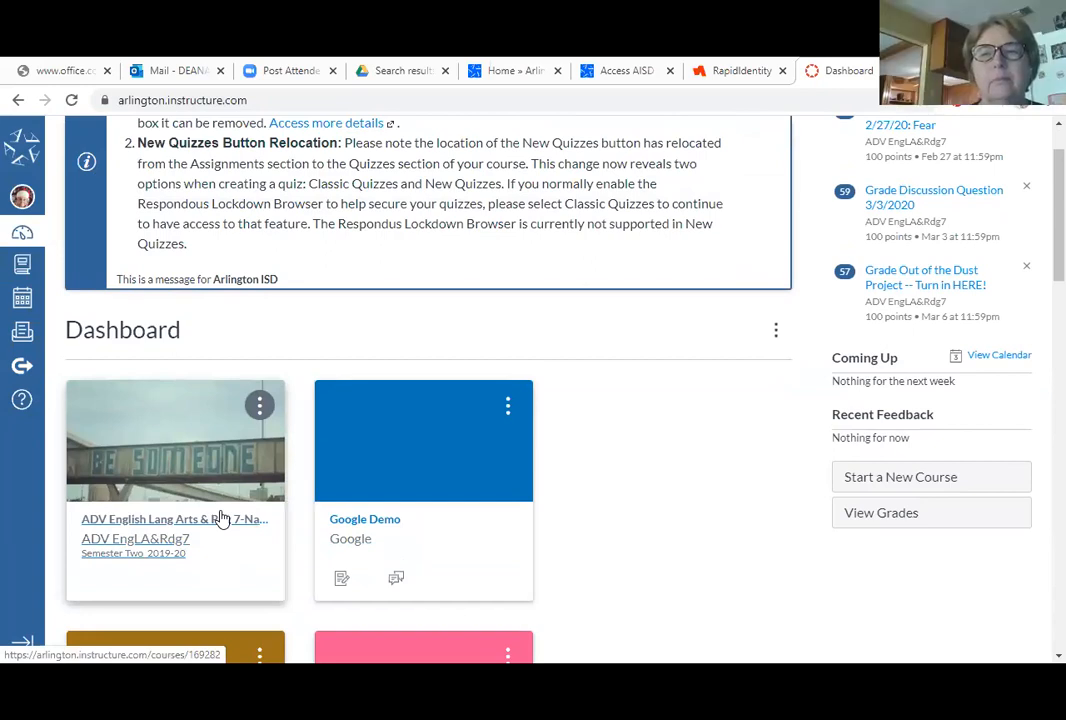
scroll(707, 490, "up", 1)
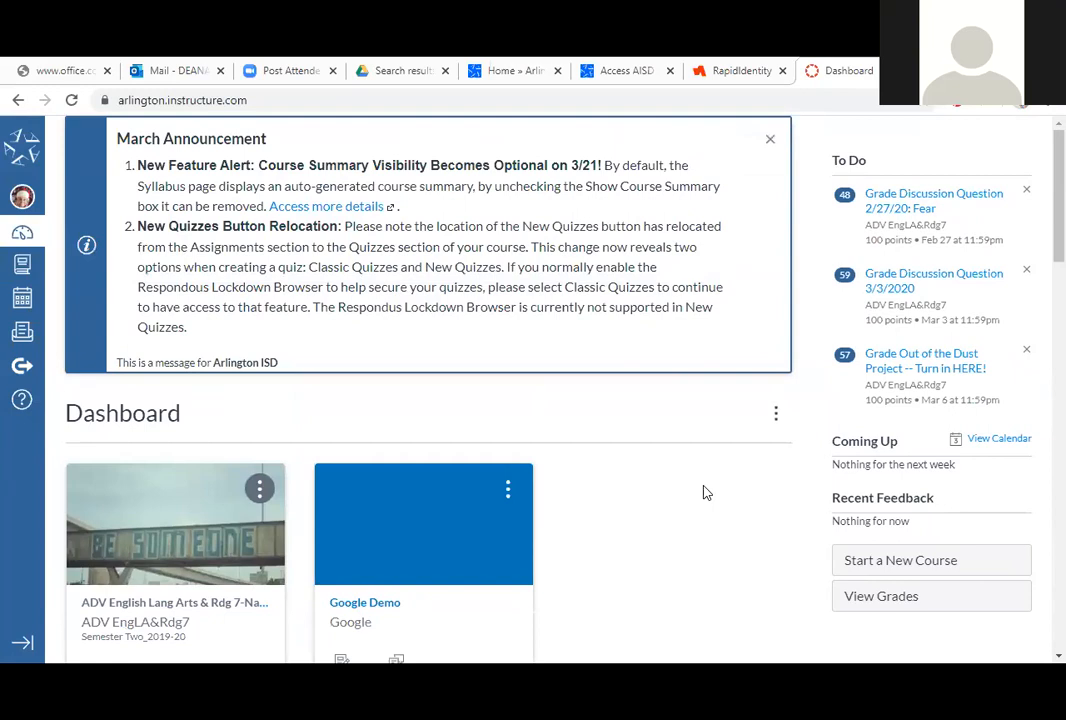
scroll(702, 494, "down", 4)
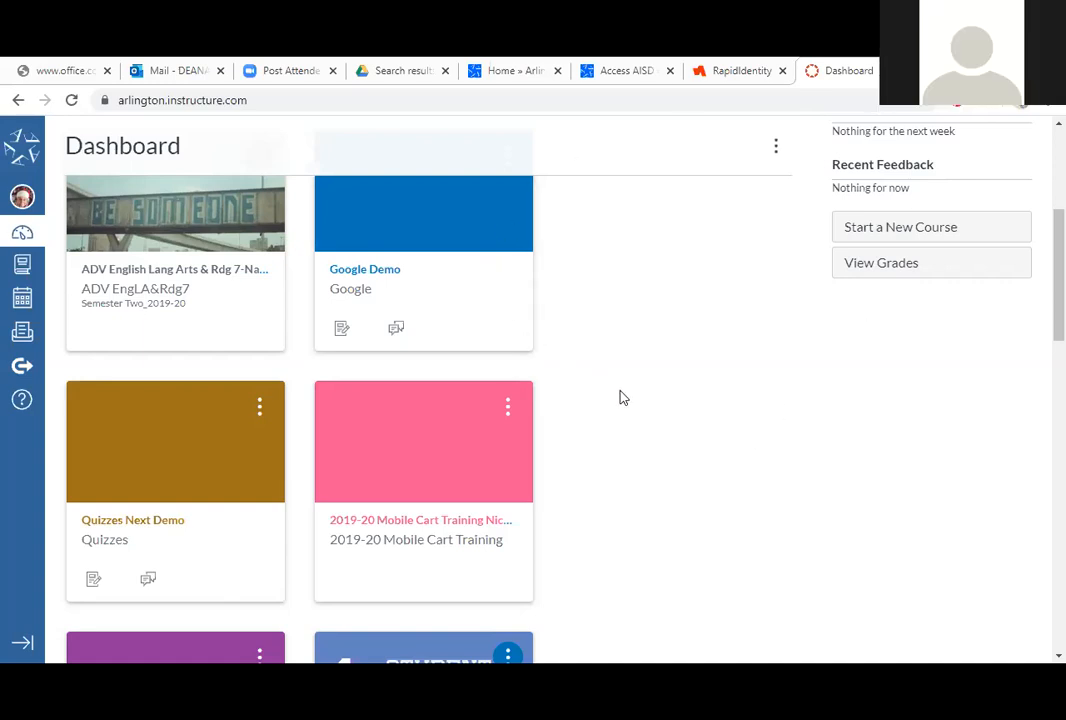
scroll(620, 398, "up", 1)
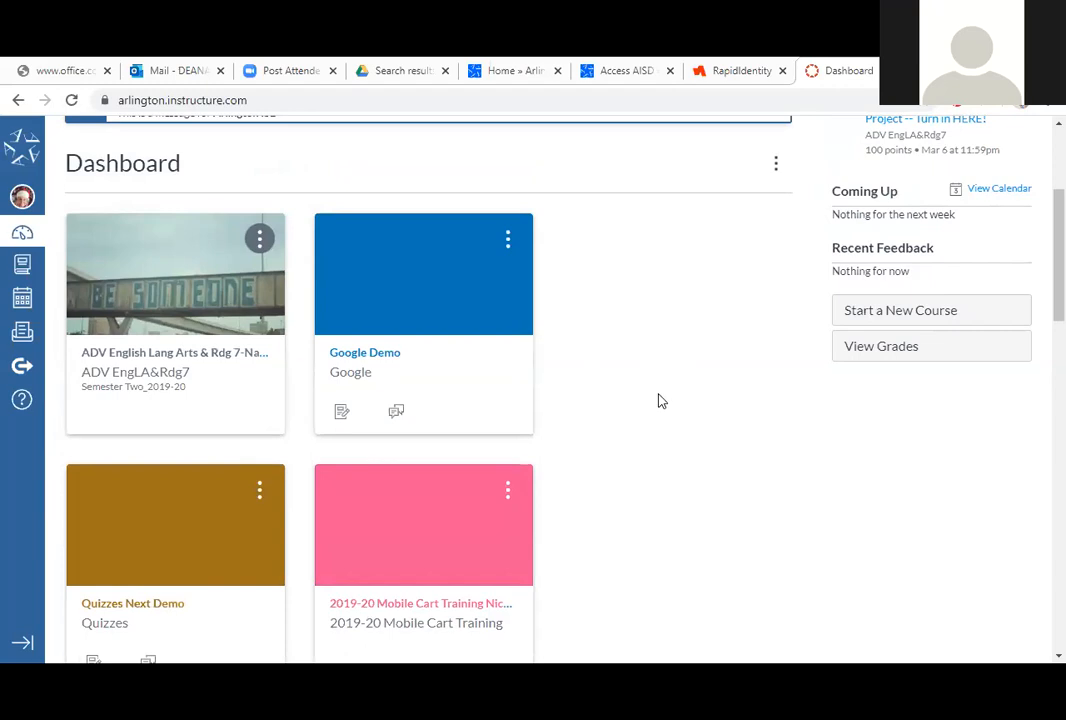
scroll(701, 386, "up", 1)
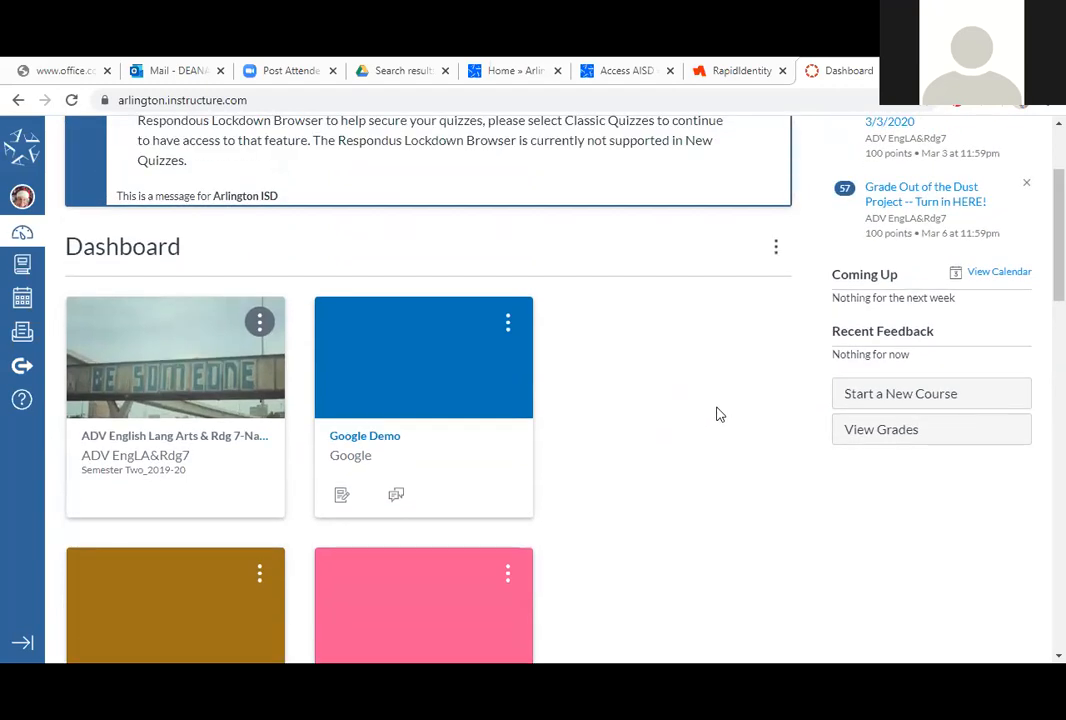
scroll(703, 410, "up", 2)
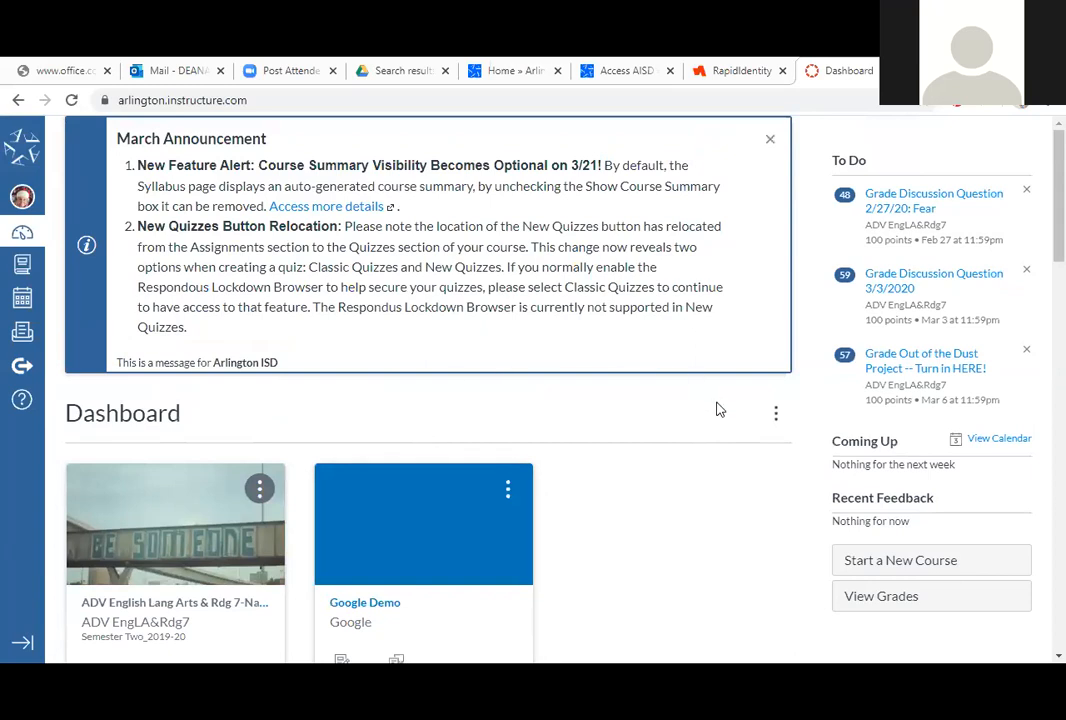
scroll(716, 410, "down", 3)
scroll(716, 410, "up", 3)
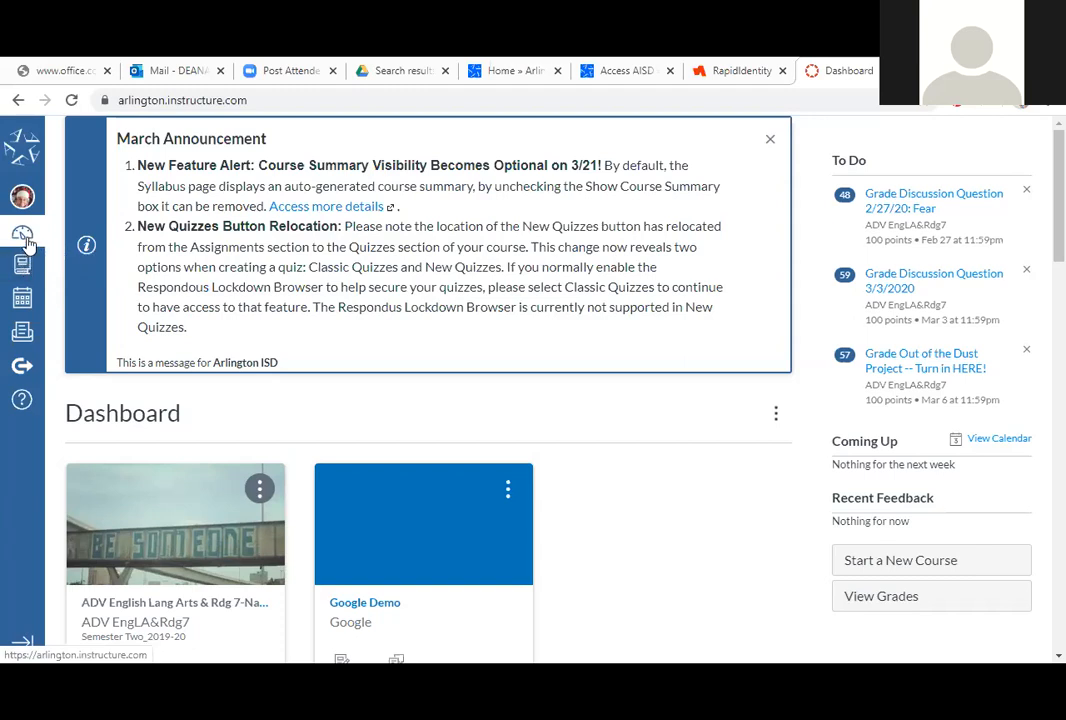
- View the monthly course calendar and open the conversations inbox
left_click(24, 299)
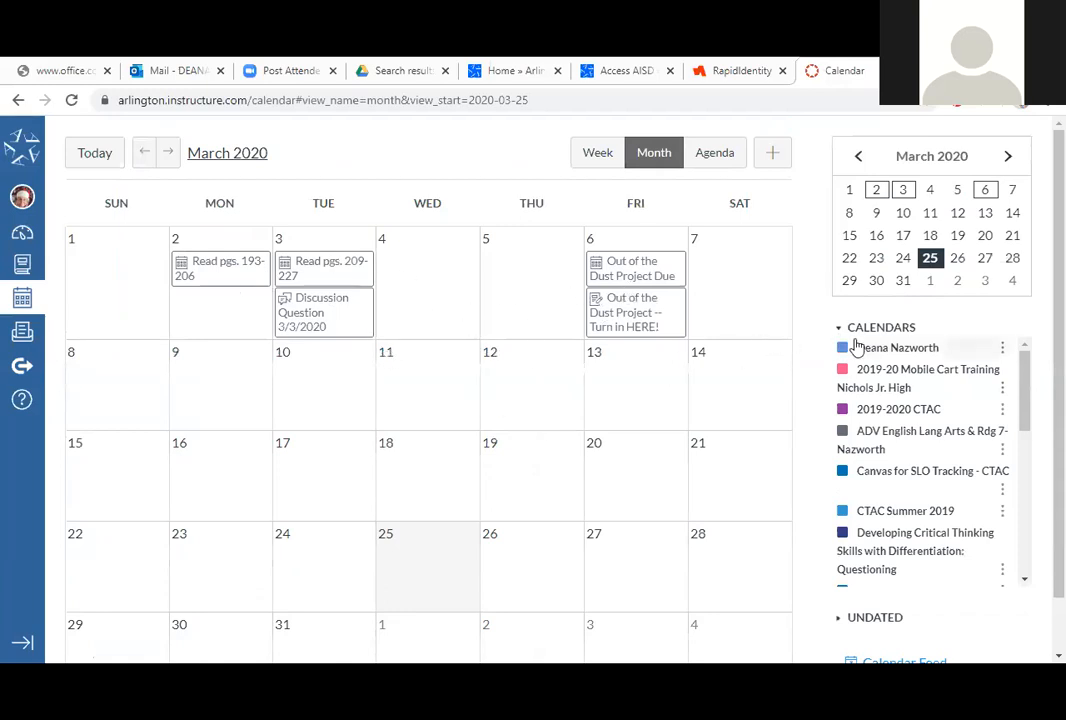
left_click(31, 338)
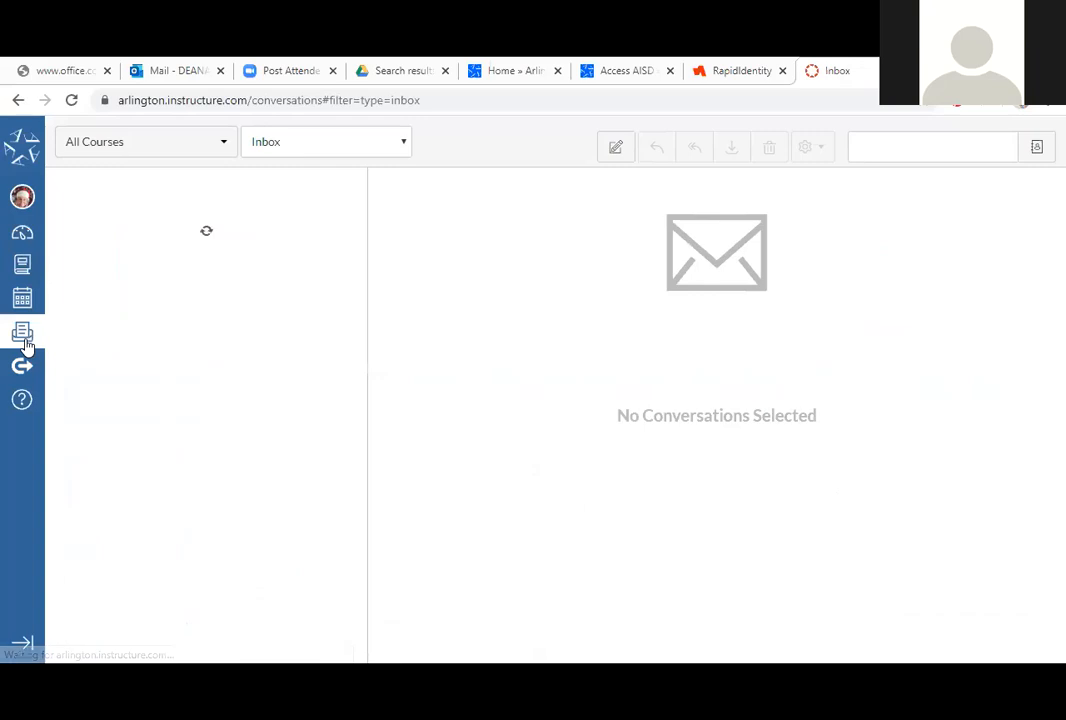
key("ctrl")
key("ctrl")
key("ctrl")
key("ctrl")
key("ctrl")
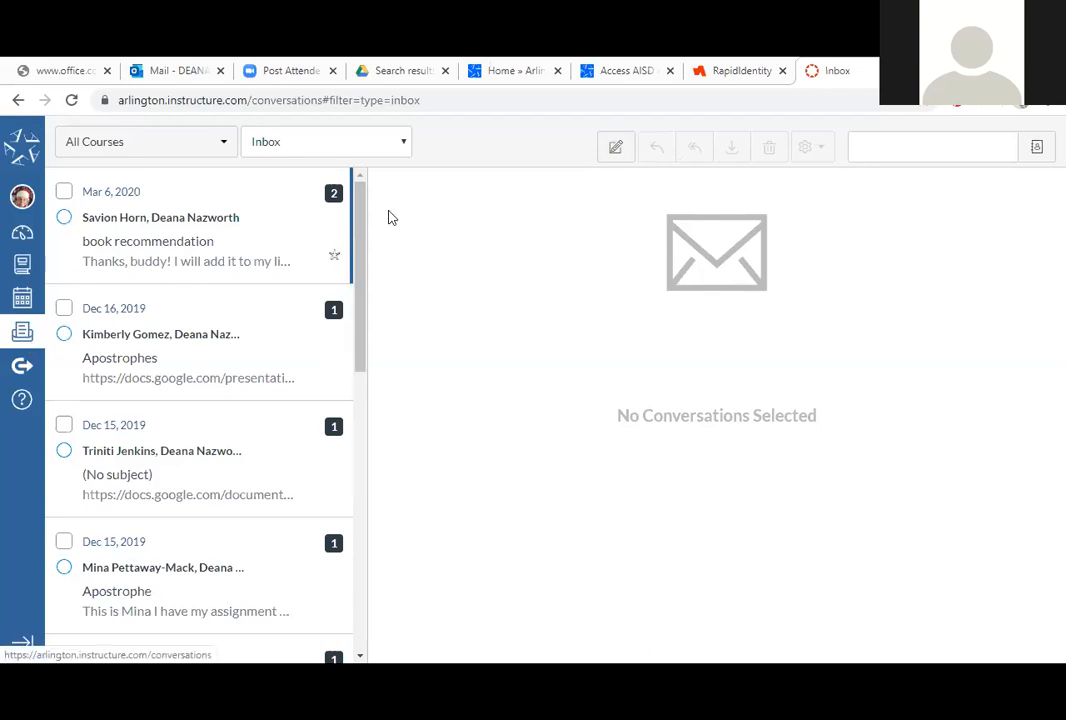
- Start a message for the ADV English Lang Arts & Rdg 7 course, add the teacher as recipient, and discard it unsent
left_click(615, 150)
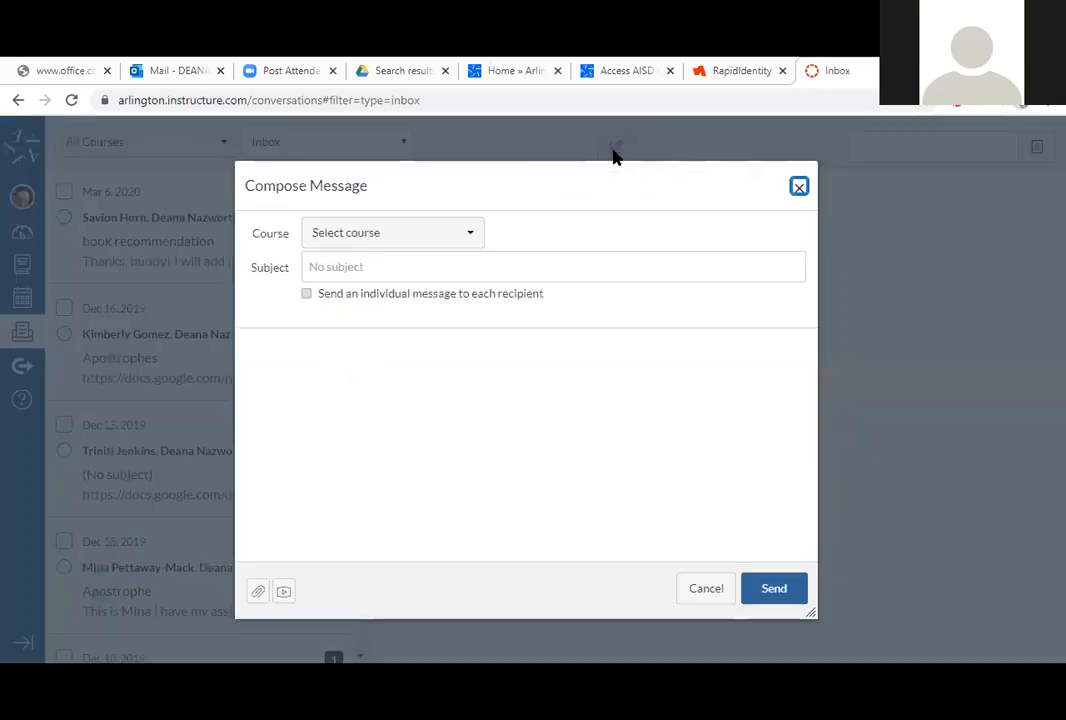
left_click(473, 240)
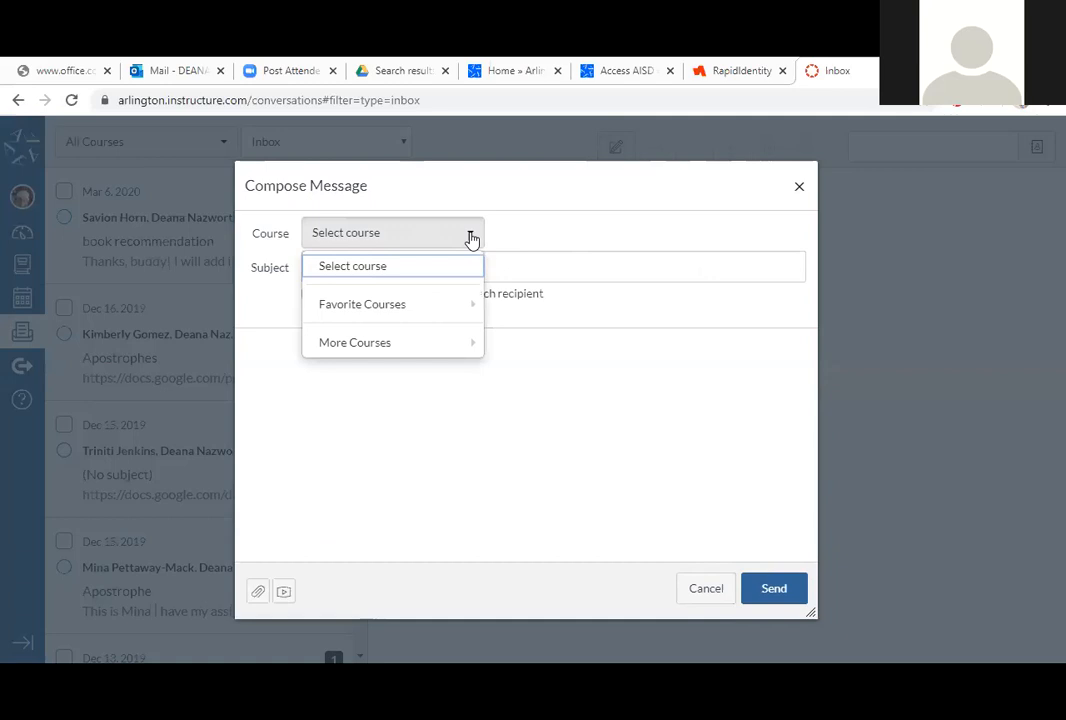
mouse_move(460, 300)
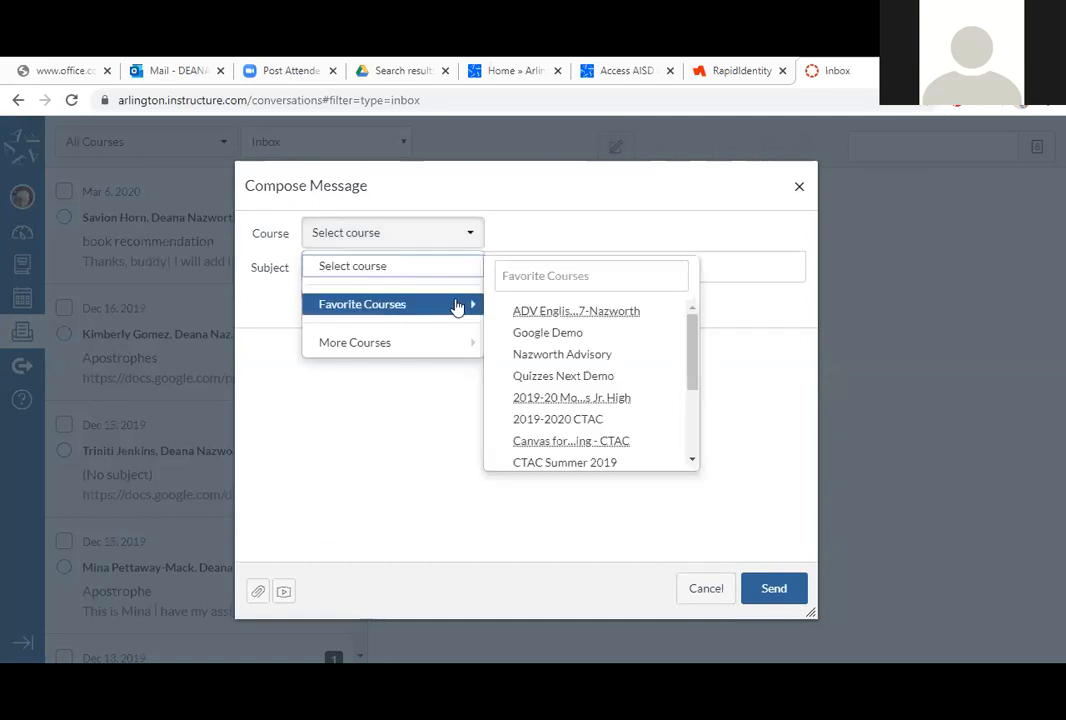
left_click(549, 313)
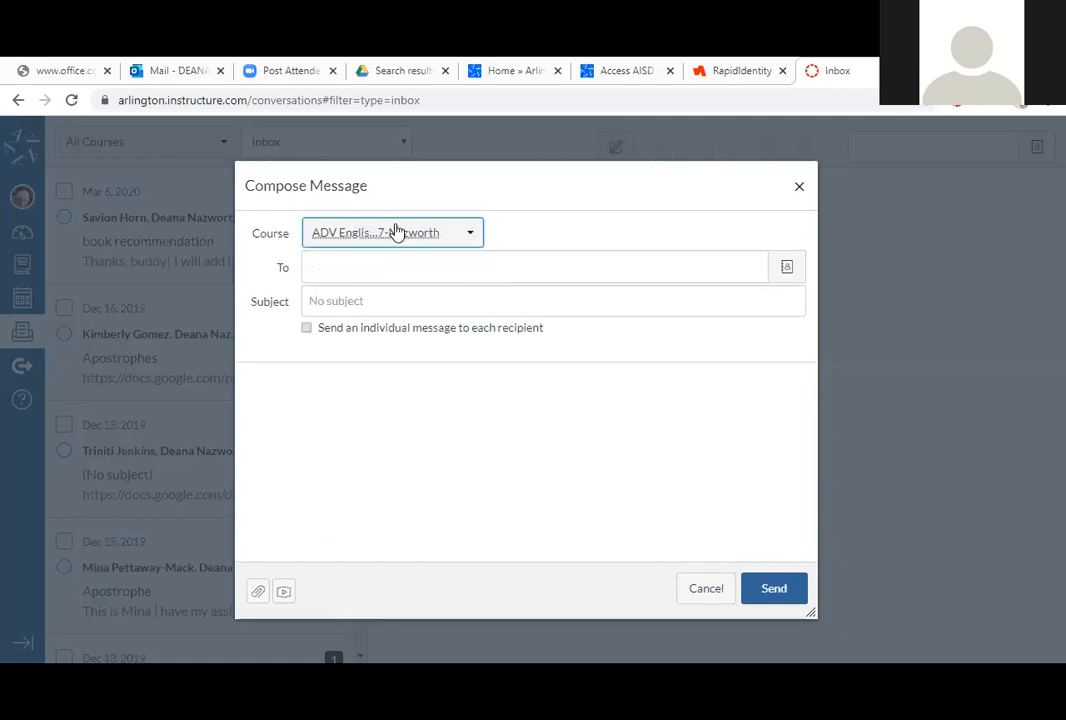
left_click(357, 268)
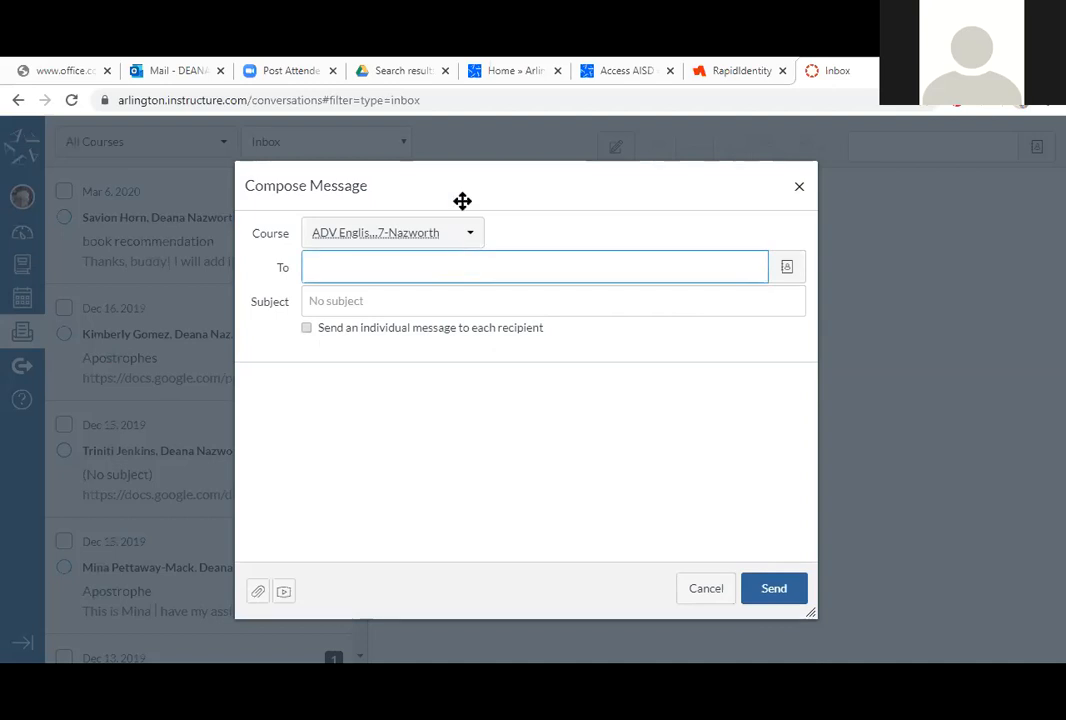
type("naz")
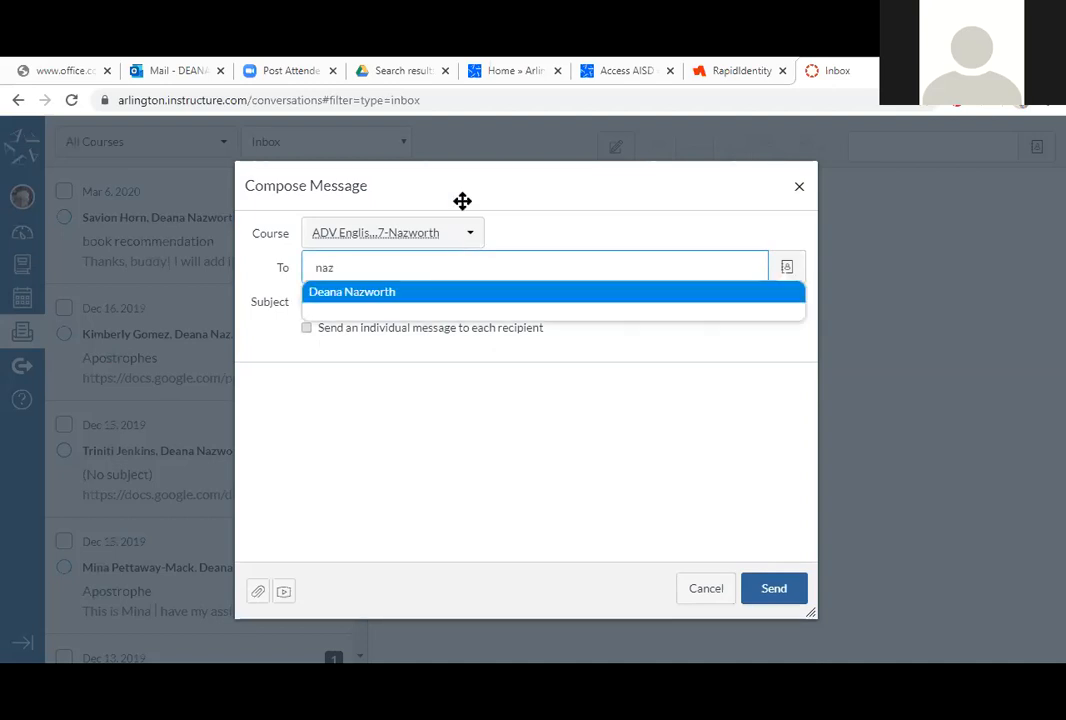
key("Return")
left_click(293, 383)
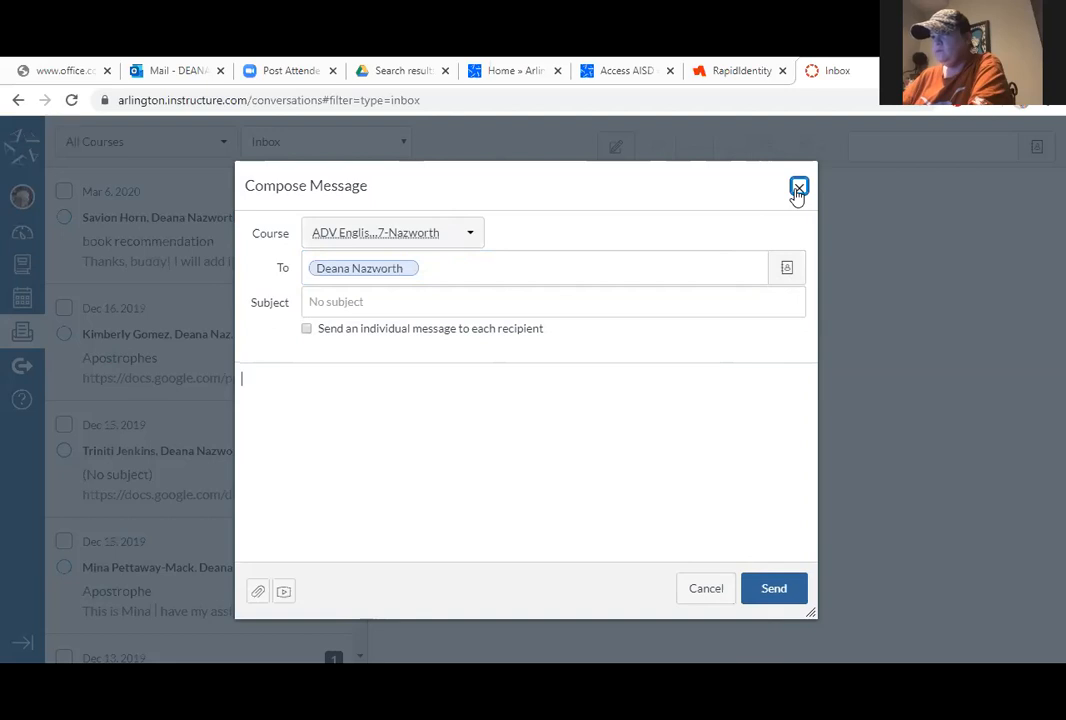
left_click(707, 589)
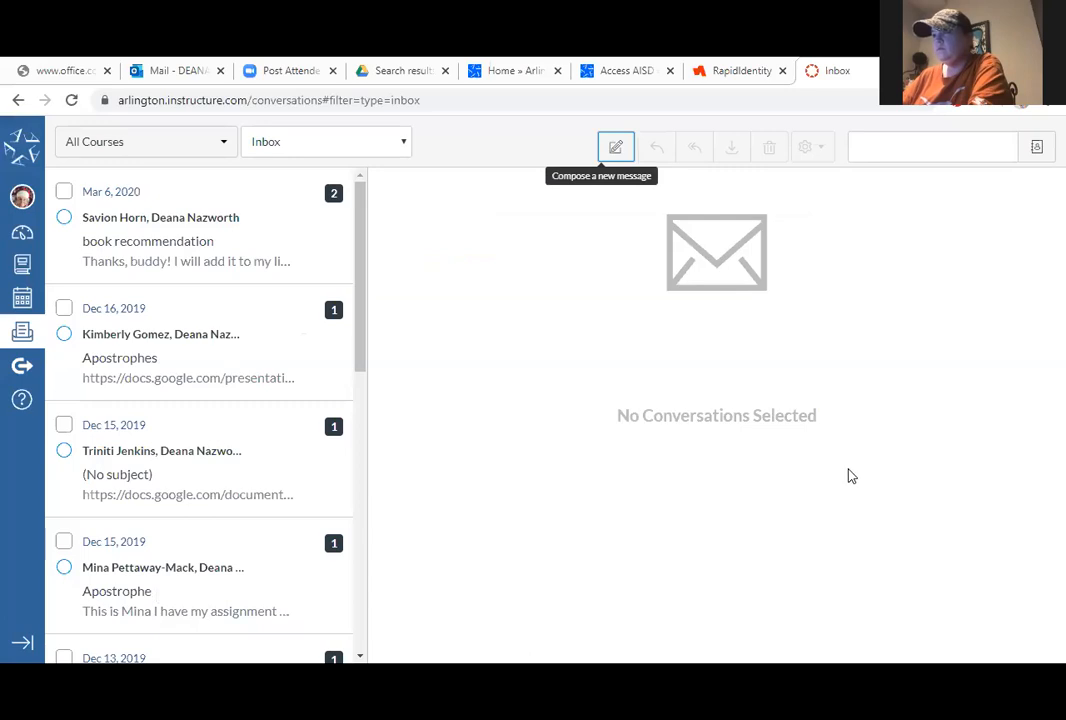
- Compose another message for the ADV English favorite course, look up a student by first name as recipient, and cancel the message
left_click(616, 148)
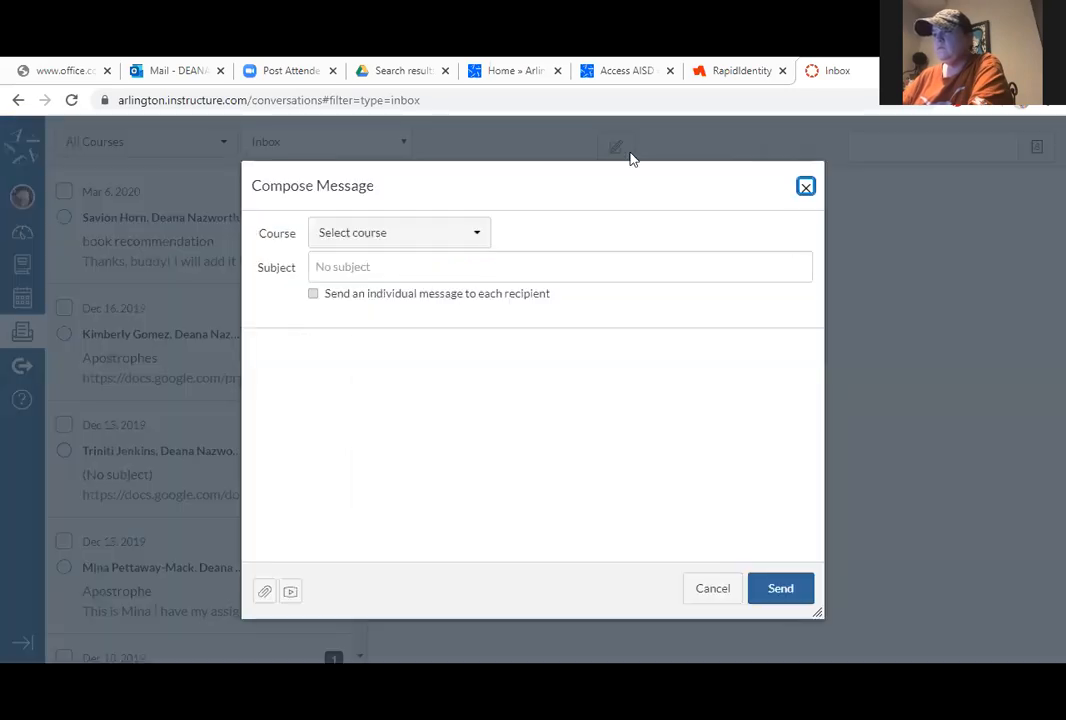
left_click(476, 238)
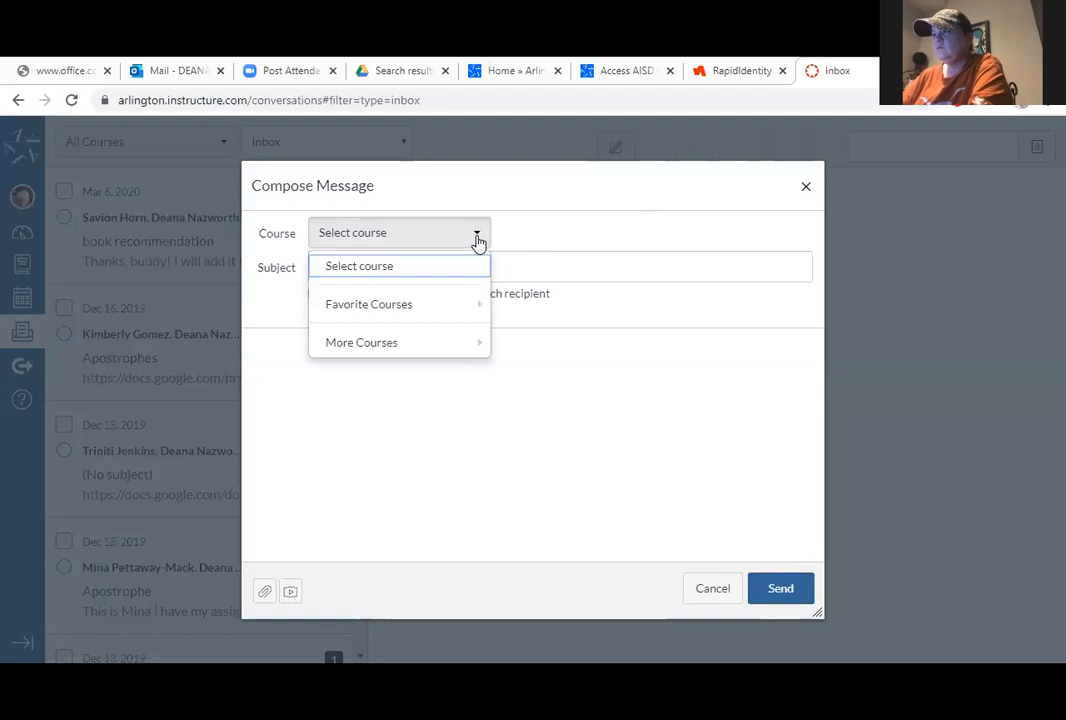
left_click(466, 269)
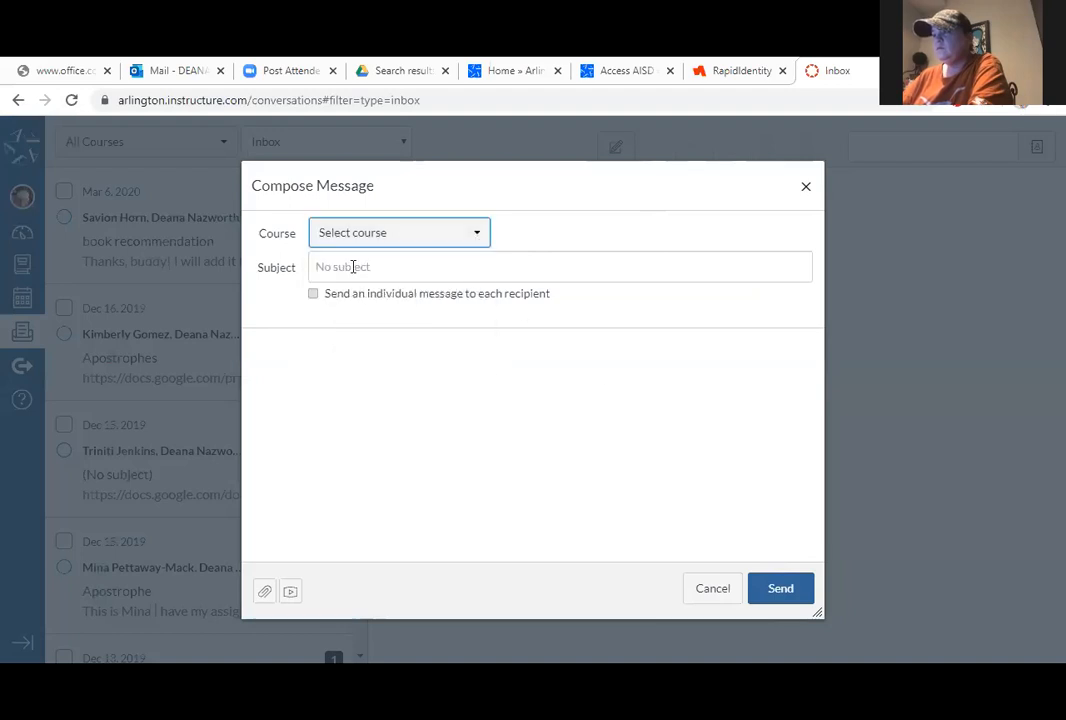
left_click(383, 232)
mouse_move(372, 295)
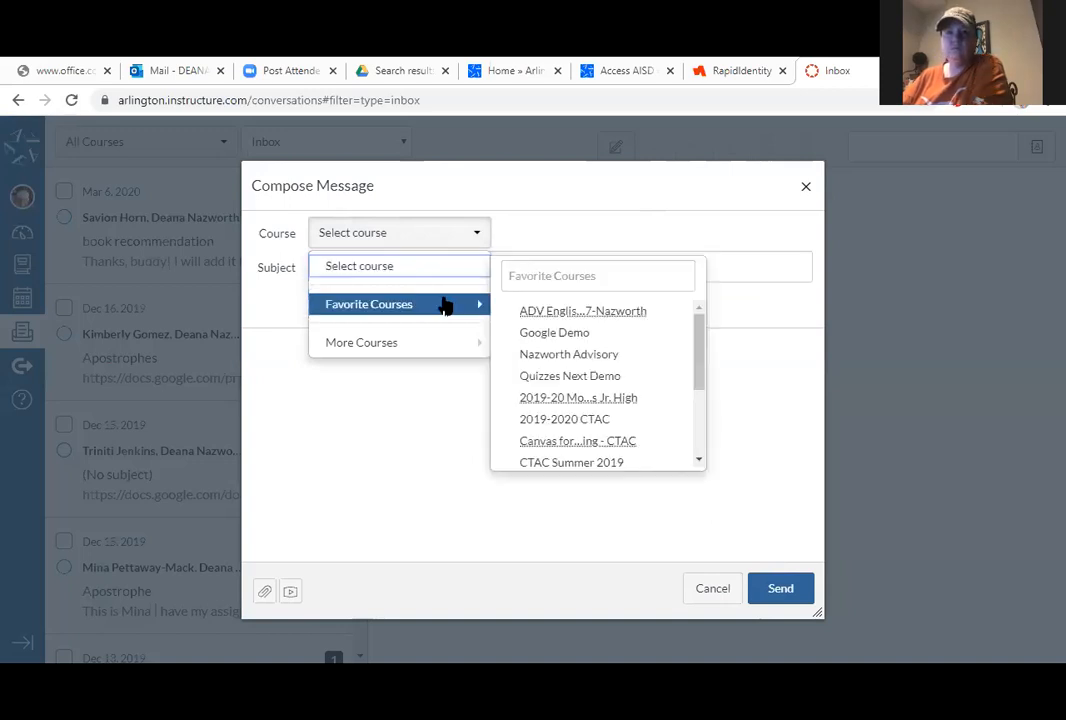
left_click(519, 314)
left_click(366, 270)
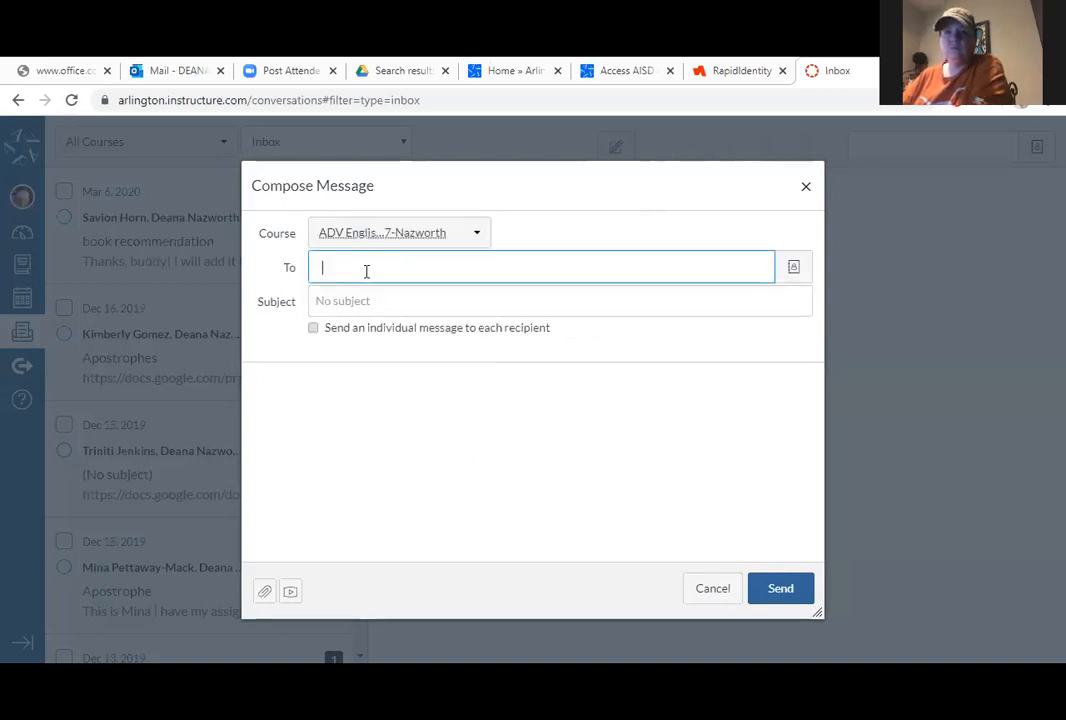
type("kim")
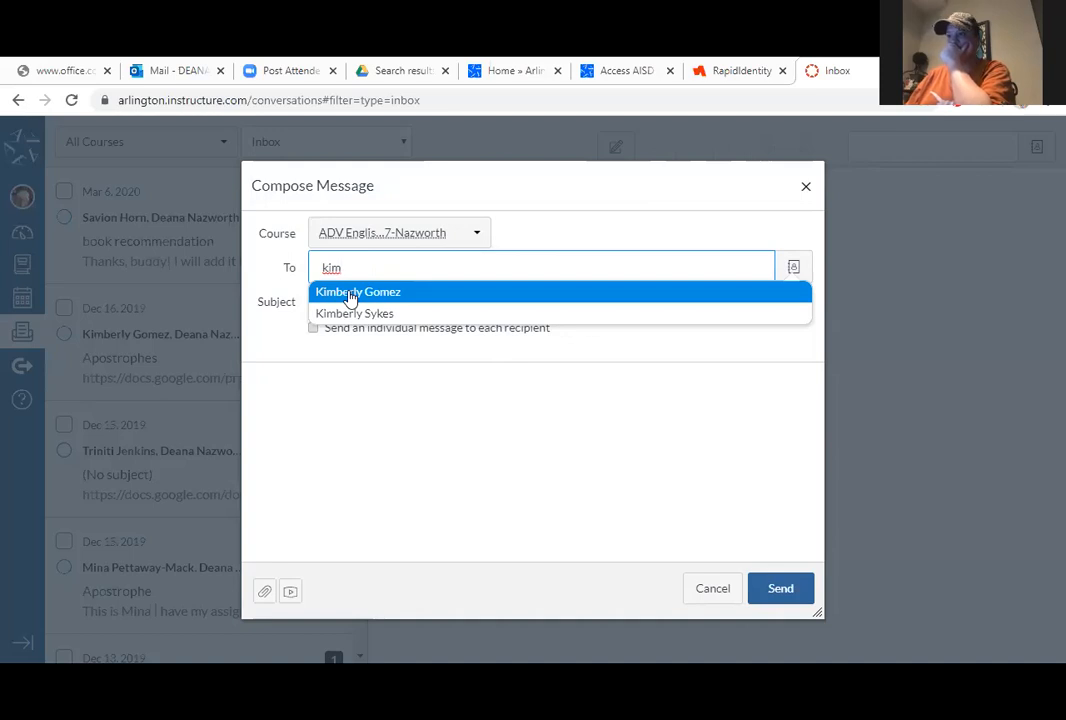
left_click(528, 385)
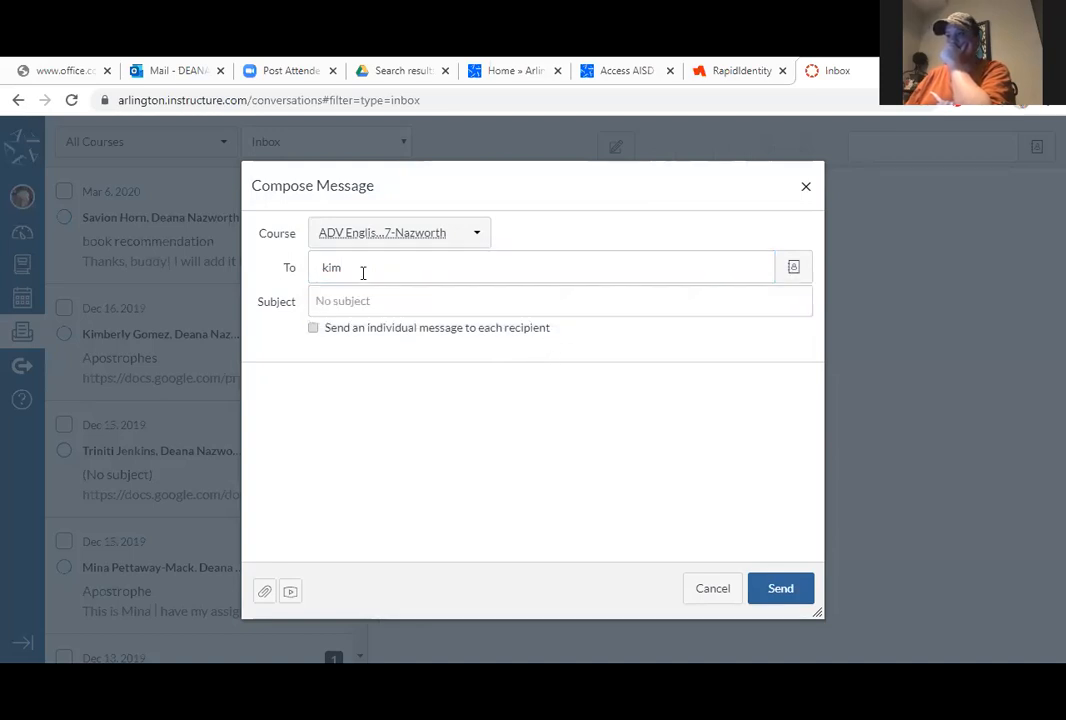
left_click_drag(368, 269, 286, 283)
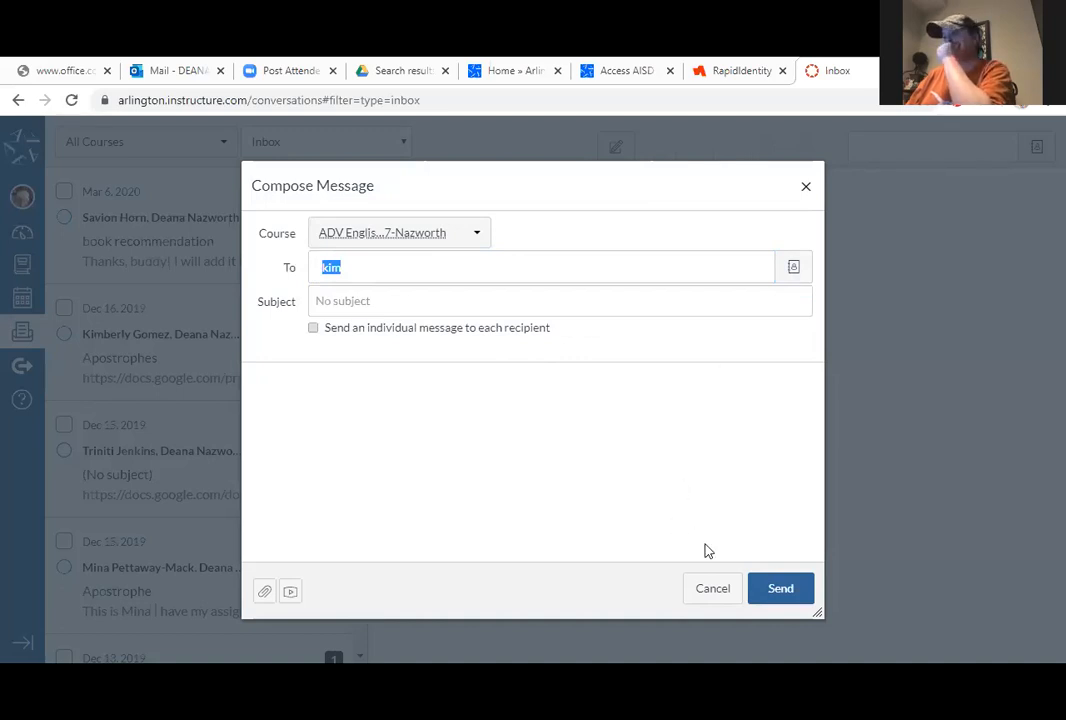
left_click(709, 592)
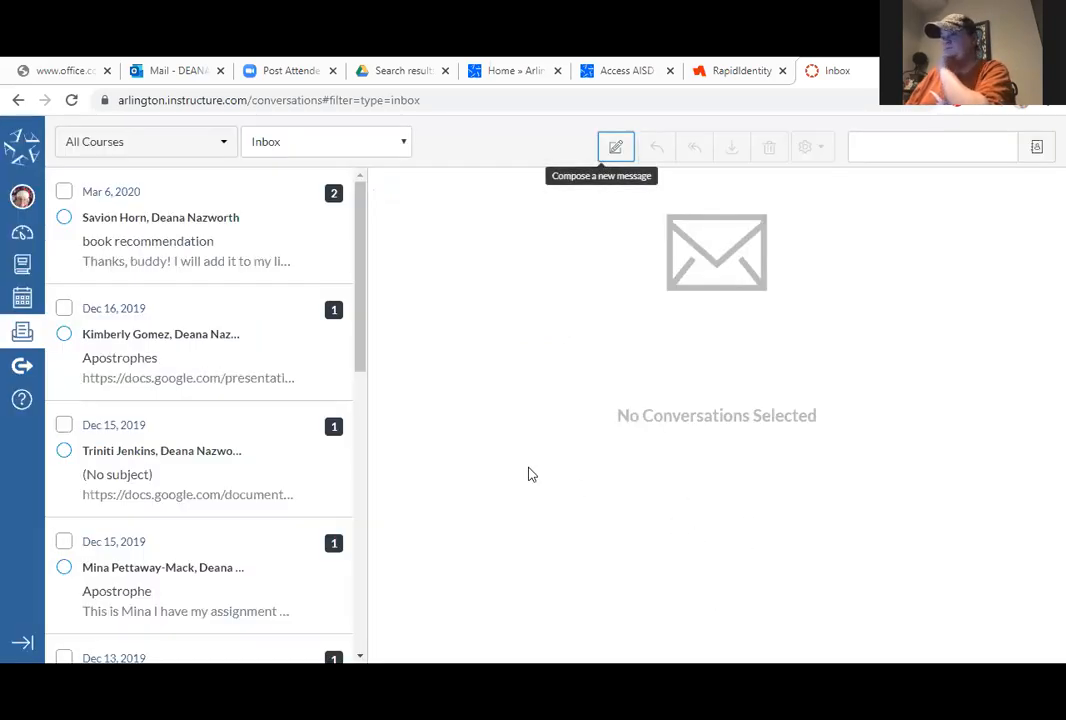
- Open the Commons resource library and return to the course cards on the dashboard
left_click(22, 368)
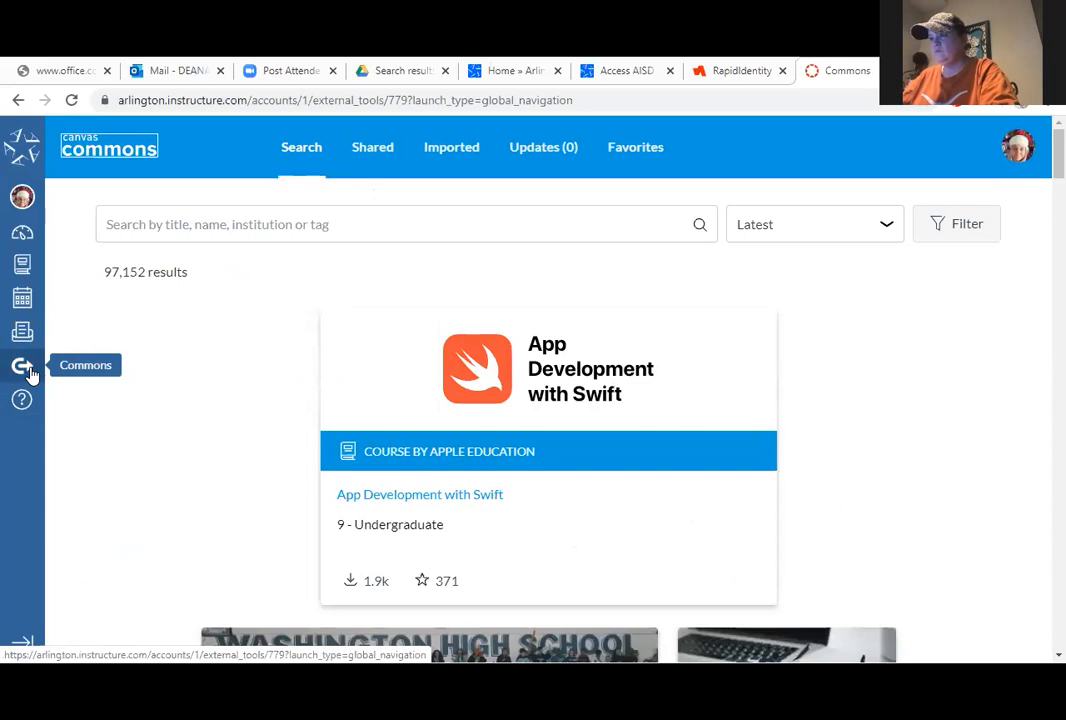
left_click(22, 236)
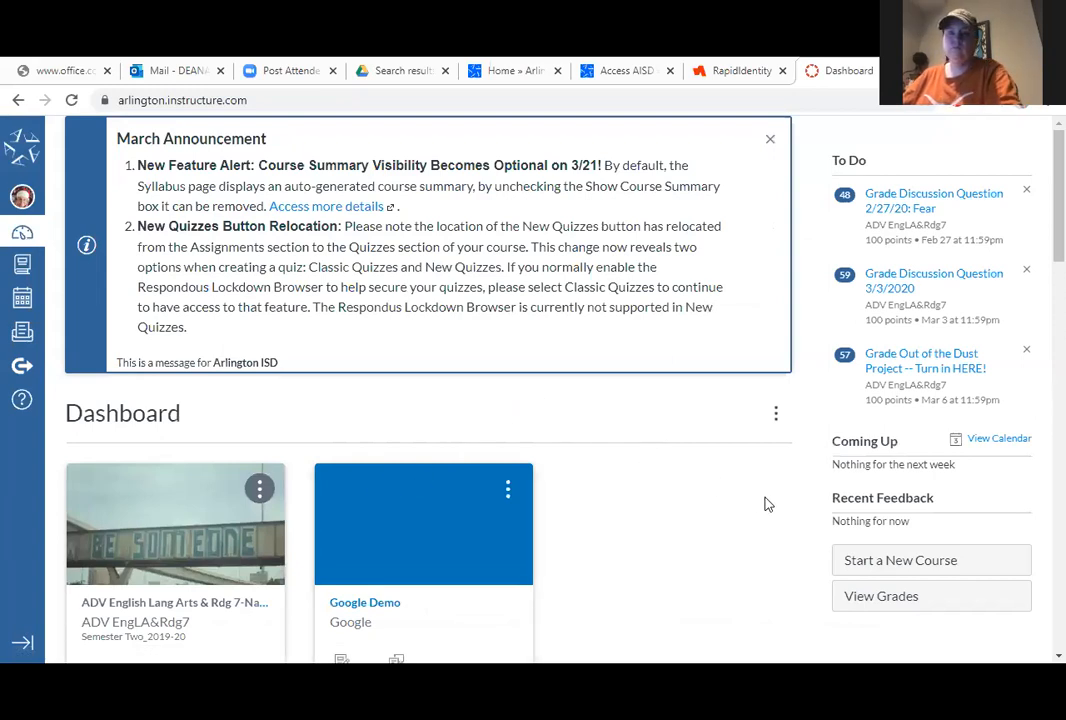
scroll(258, 450, "down", 1)
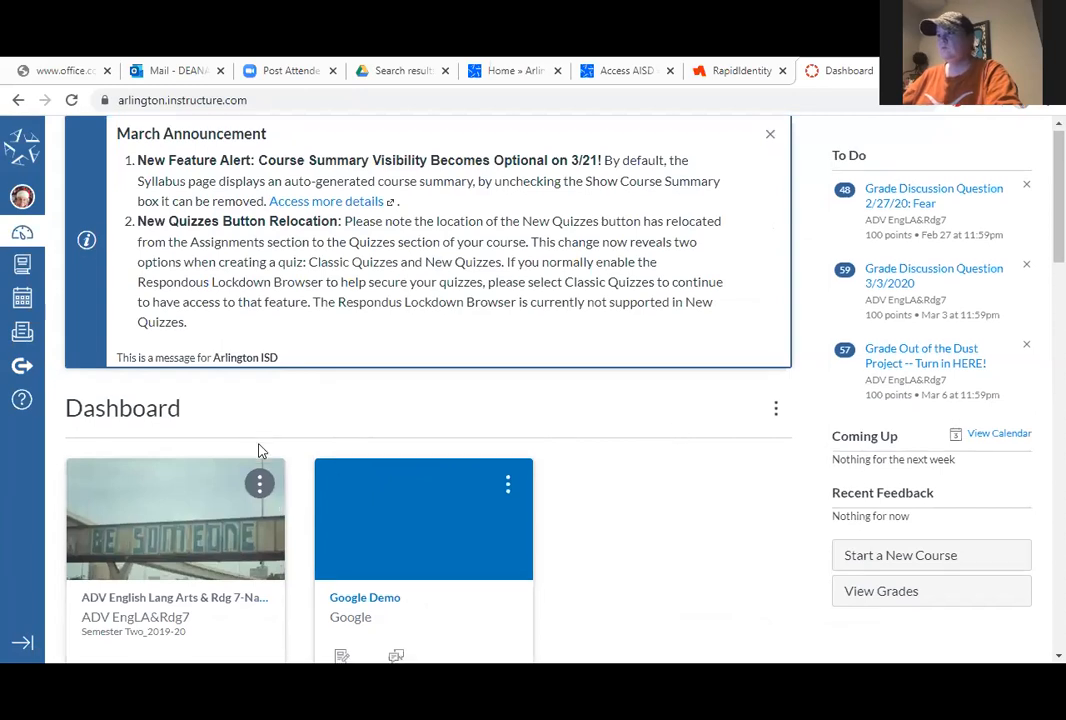
scroll(258, 450, "down", 2)
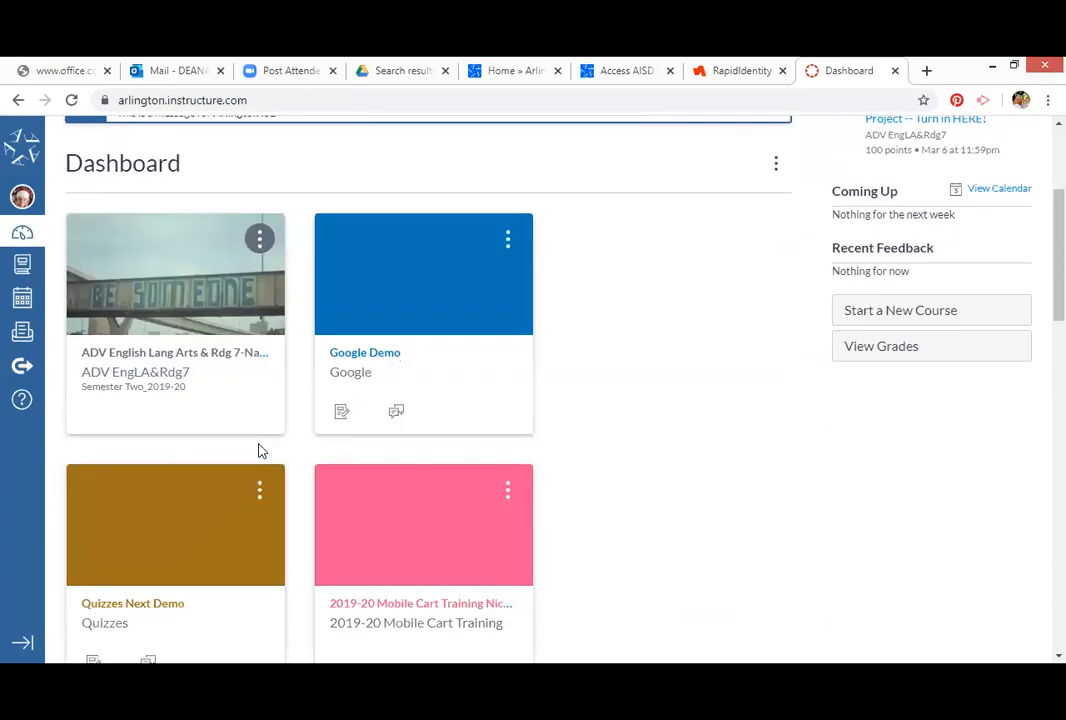
- Open the ADV English Lang Arts & Rdg 7 course, review the available Help resources, and close them
left_click(175, 353)
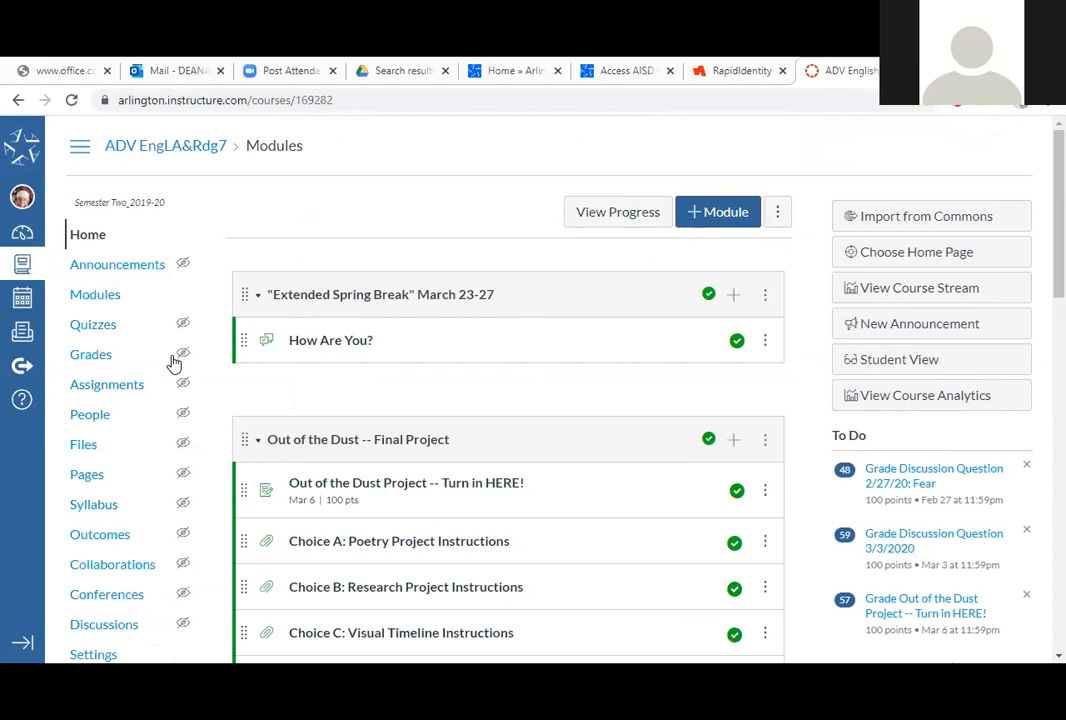
left_click(23, 405)
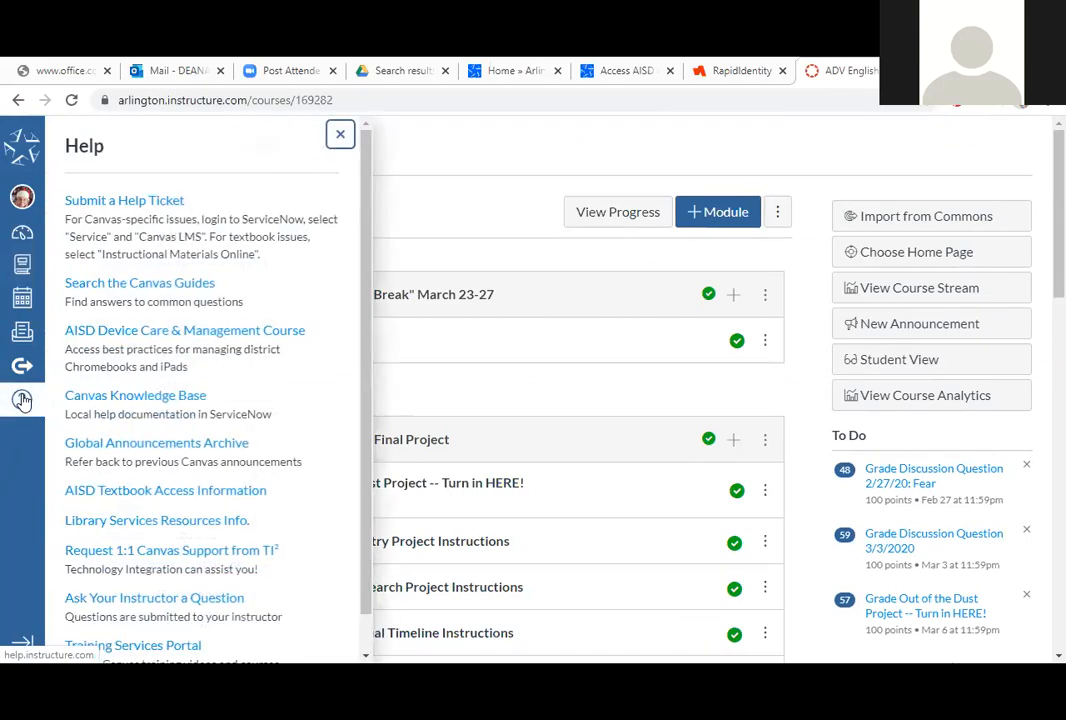
scroll(218, 295, "down", 1)
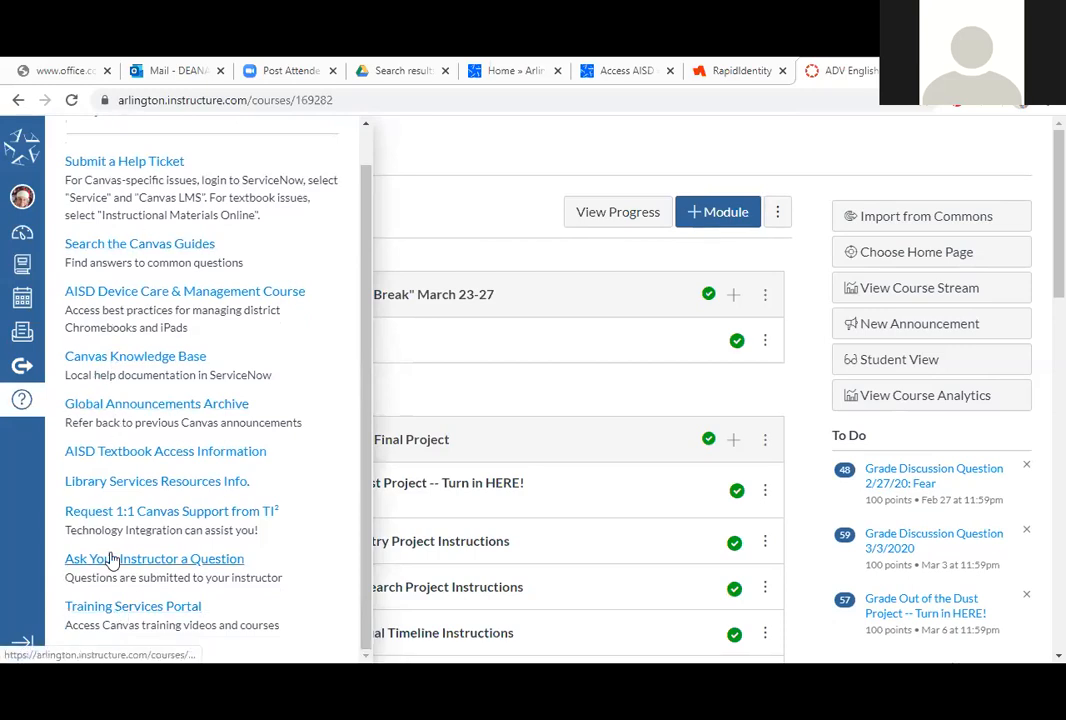
scroll(269, 369, "down", 3)
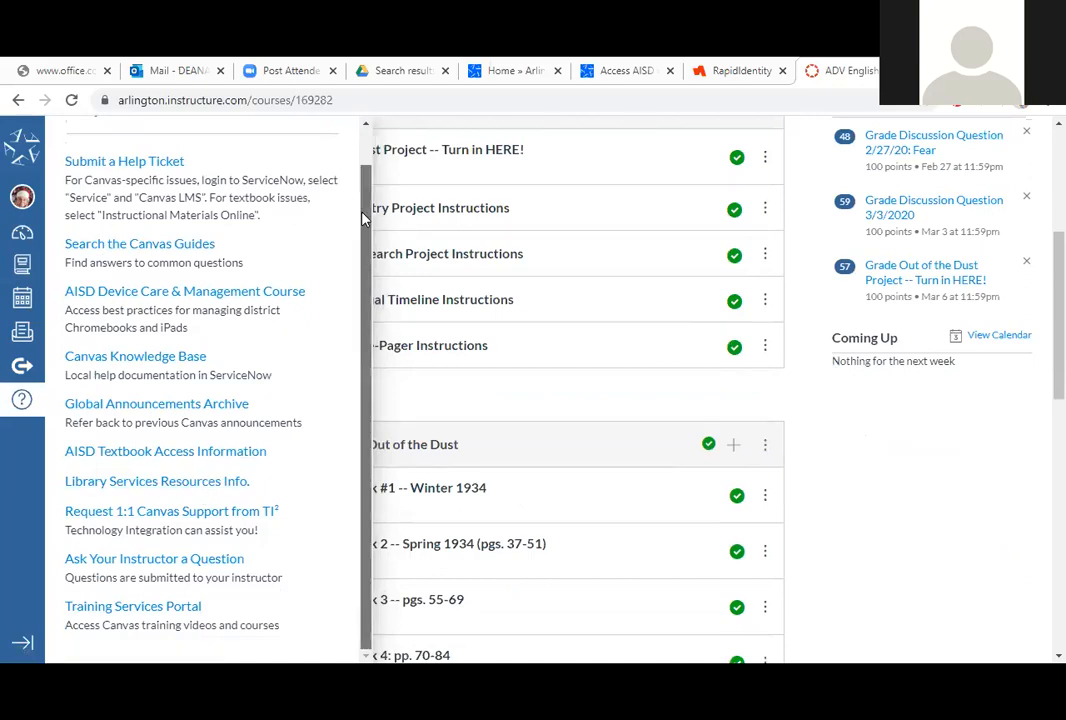
scroll(355, 190, "up", 1)
left_click(342, 133)
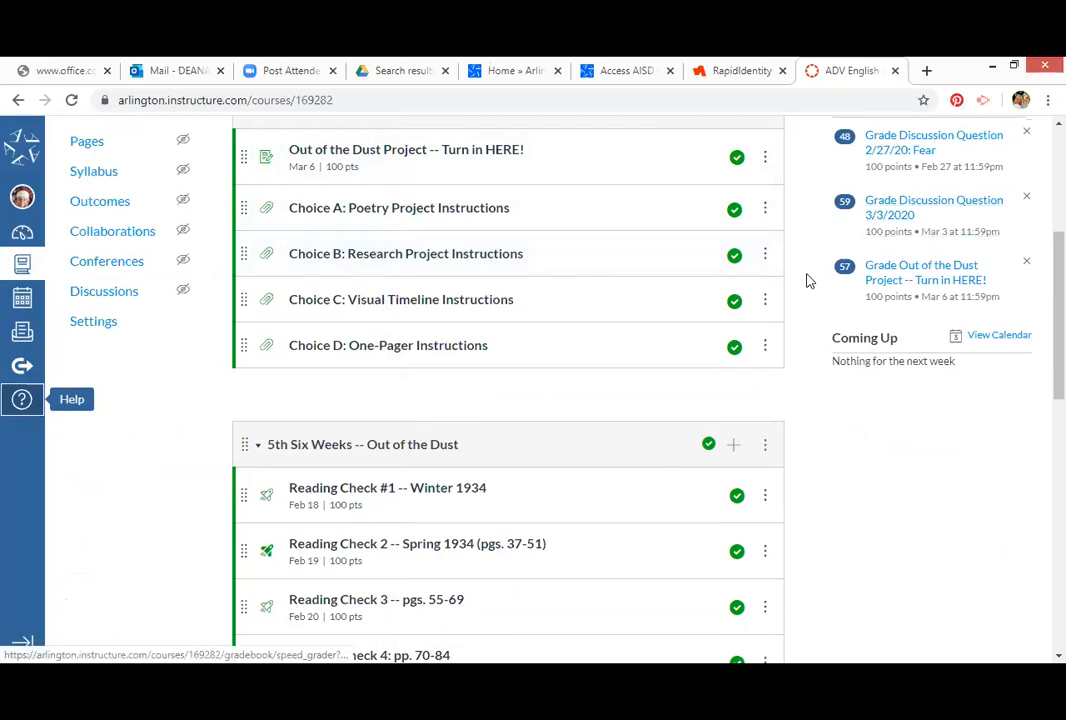
- Return to the dashboard and look over its announcement and course cards
scroll(810, 281, "up", 4)
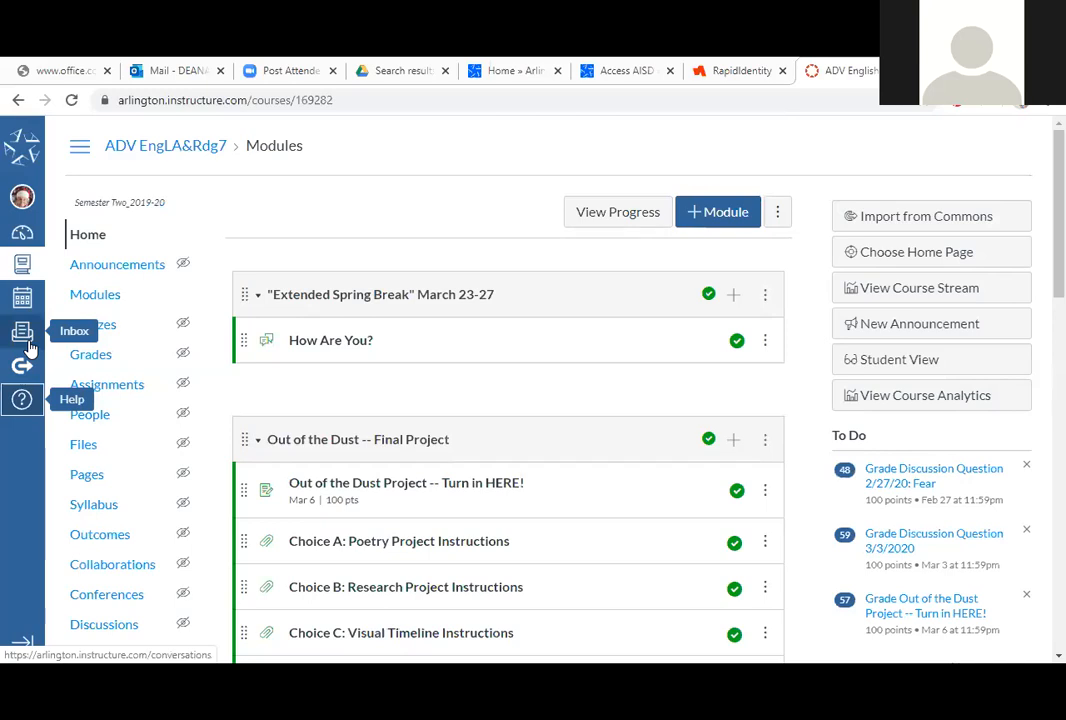
left_click(22, 237)
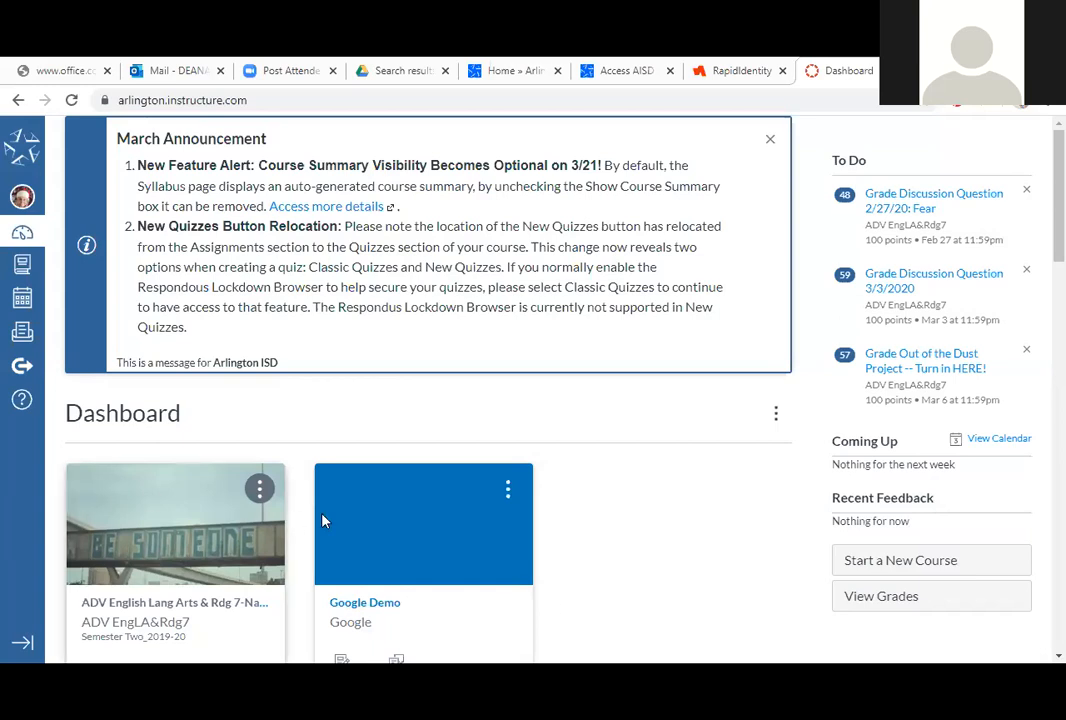
scroll(483, 476, "down", 3)
scroll(483, 476, "up", 2)
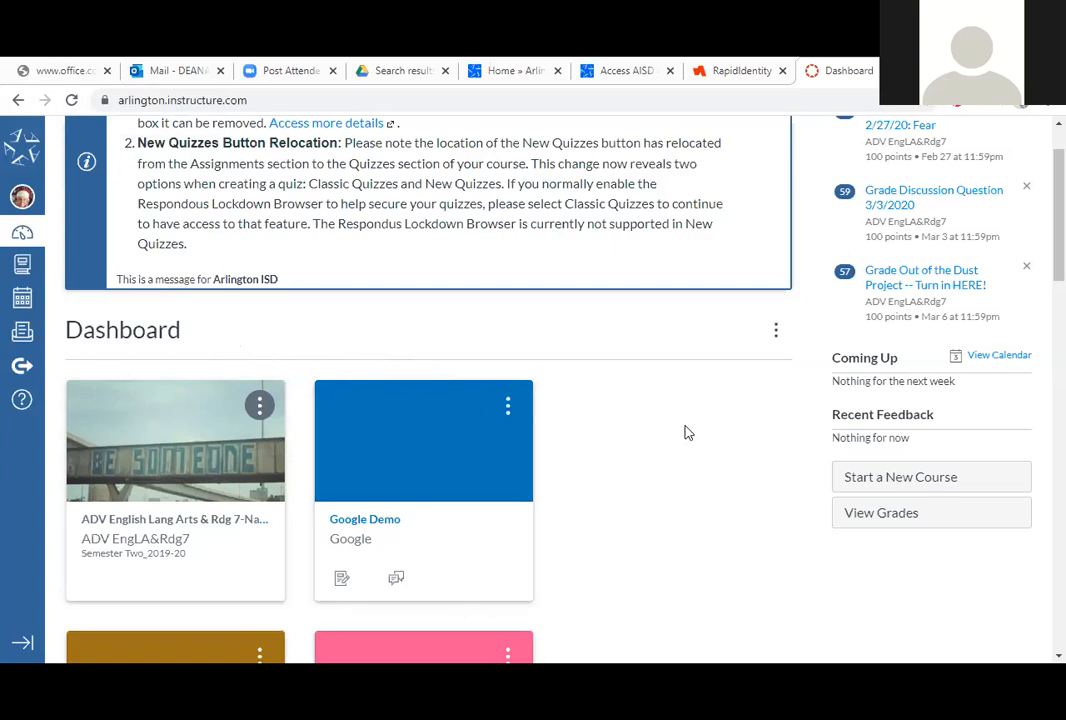
scroll(688, 432, "down", 2)
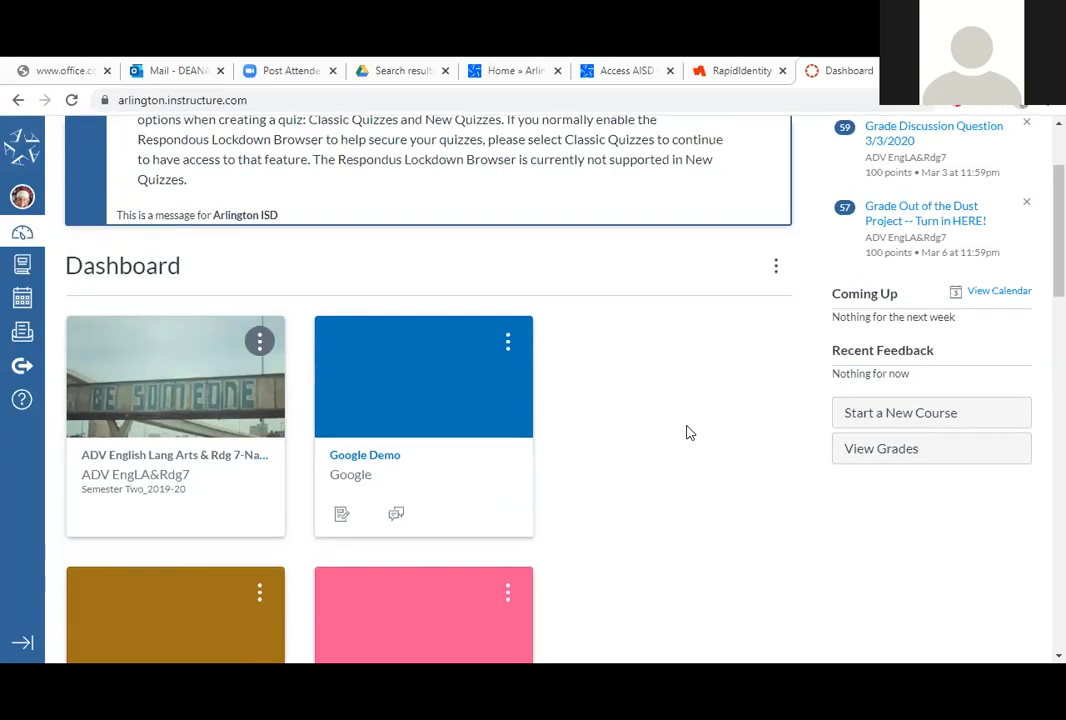
scroll(688, 432, "down", 5)
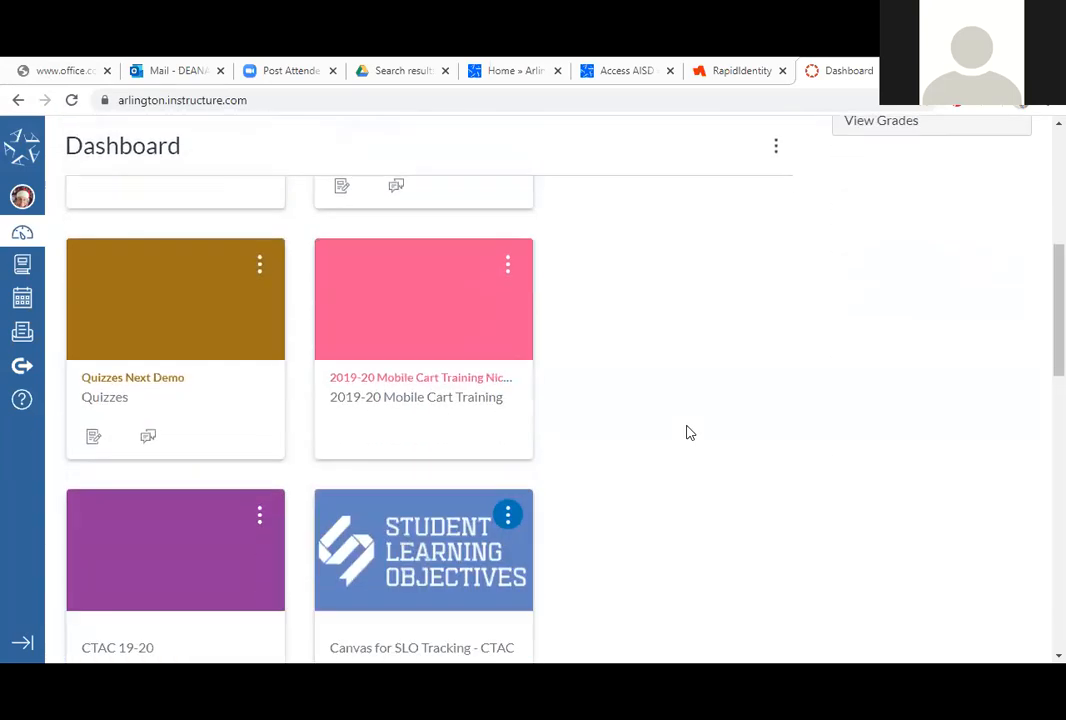
scroll(688, 432, "up", 5)
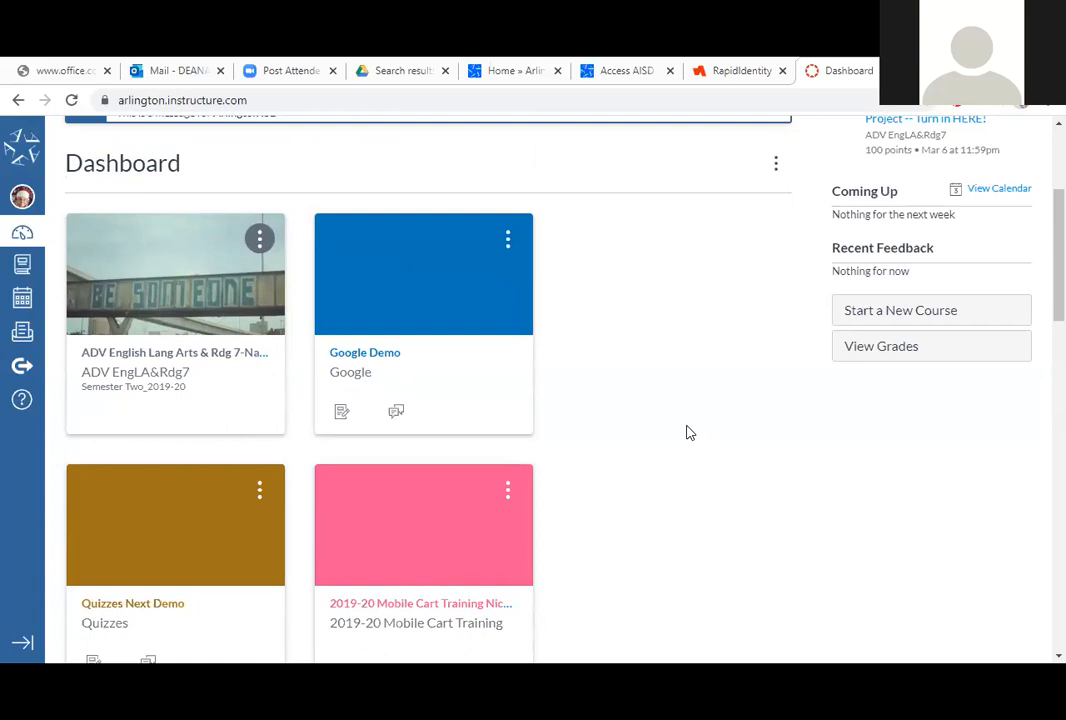
scroll(700, 456, "up", 1)
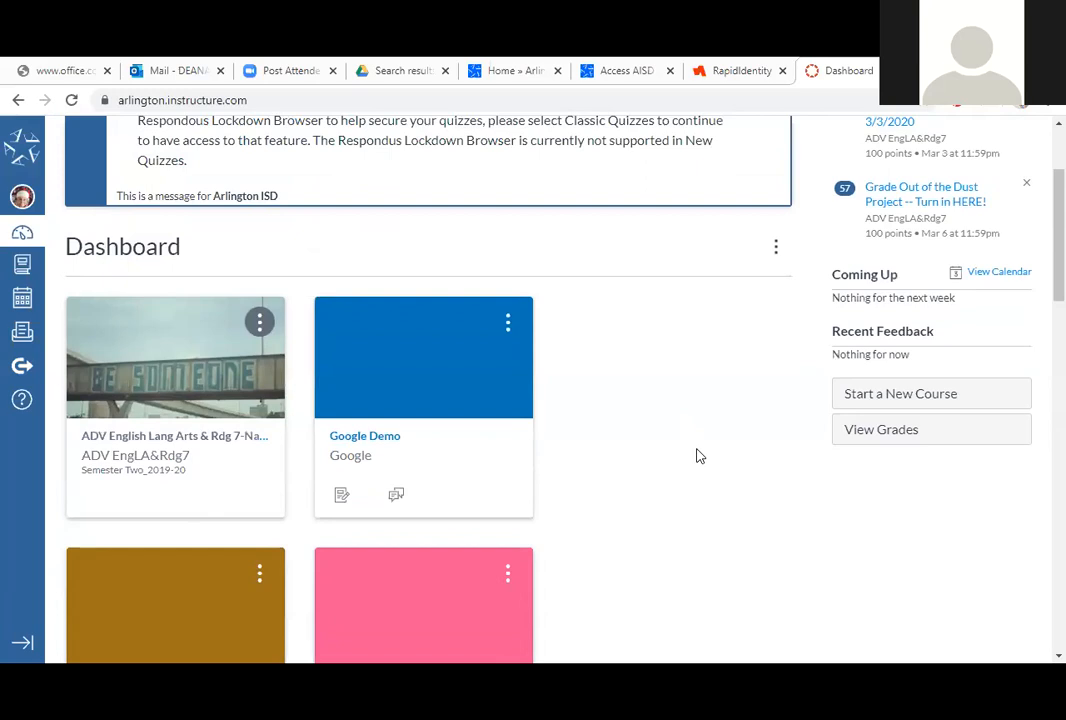
scroll(700, 456, "up", 1)
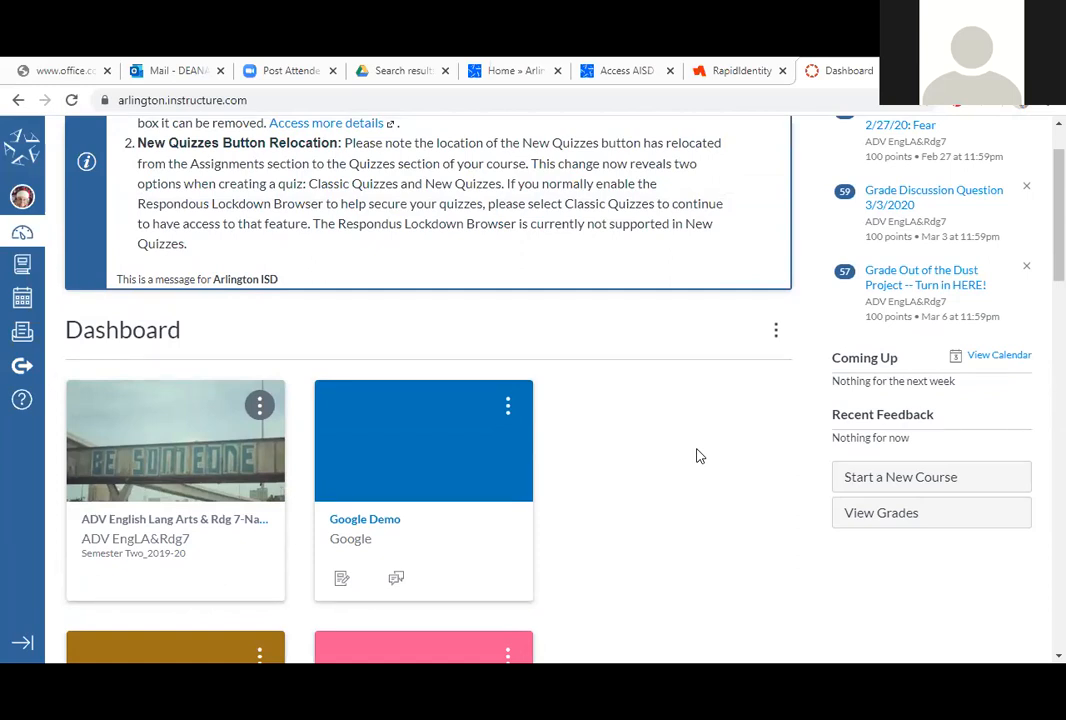
- Open the ADV English Lang Arts & Rdg 7 course and examine its modules, including the Out of the Dust project and reading checks
left_click(179, 522)
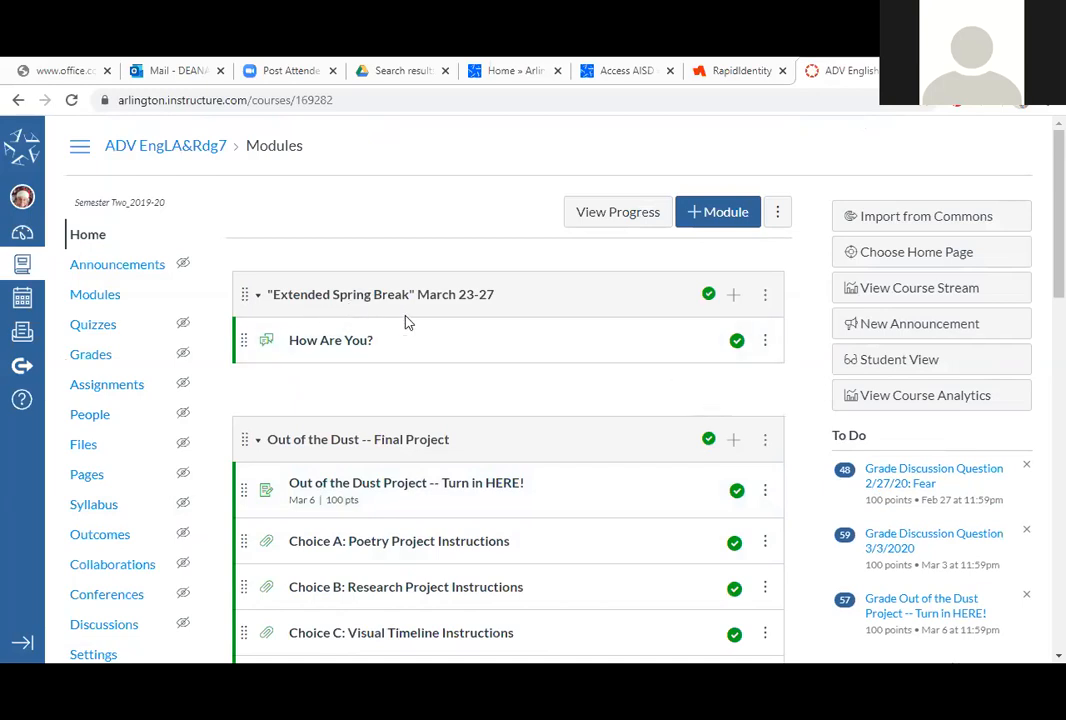
left_click(363, 310)
left_click(267, 298)
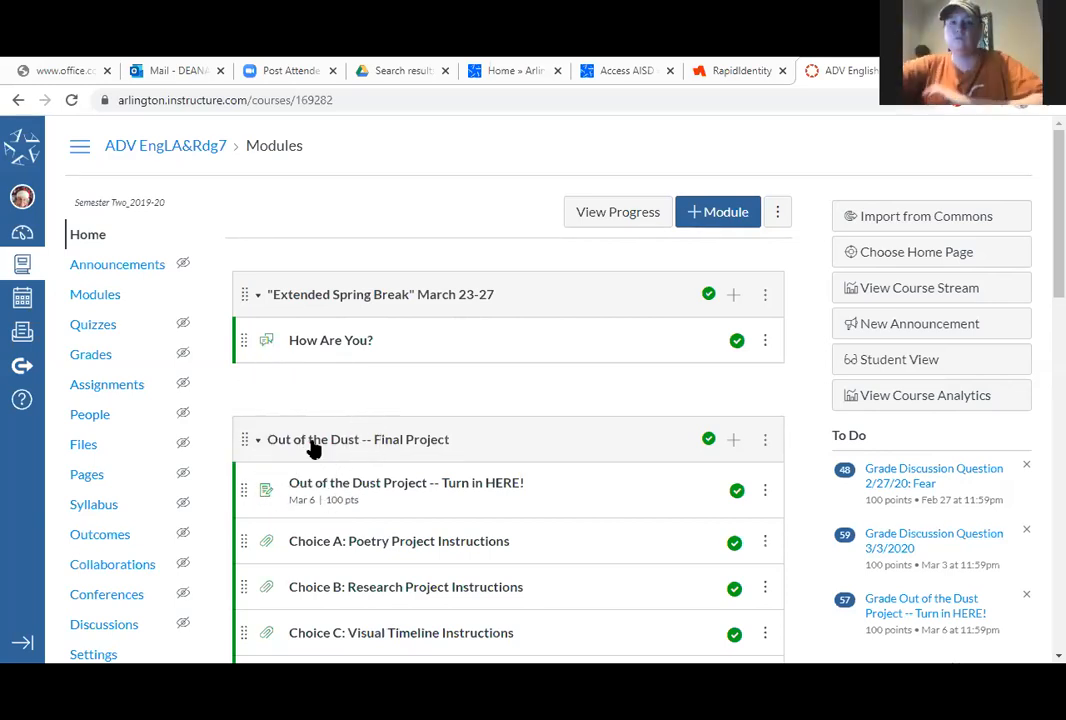
scroll(492, 474, "down", 1)
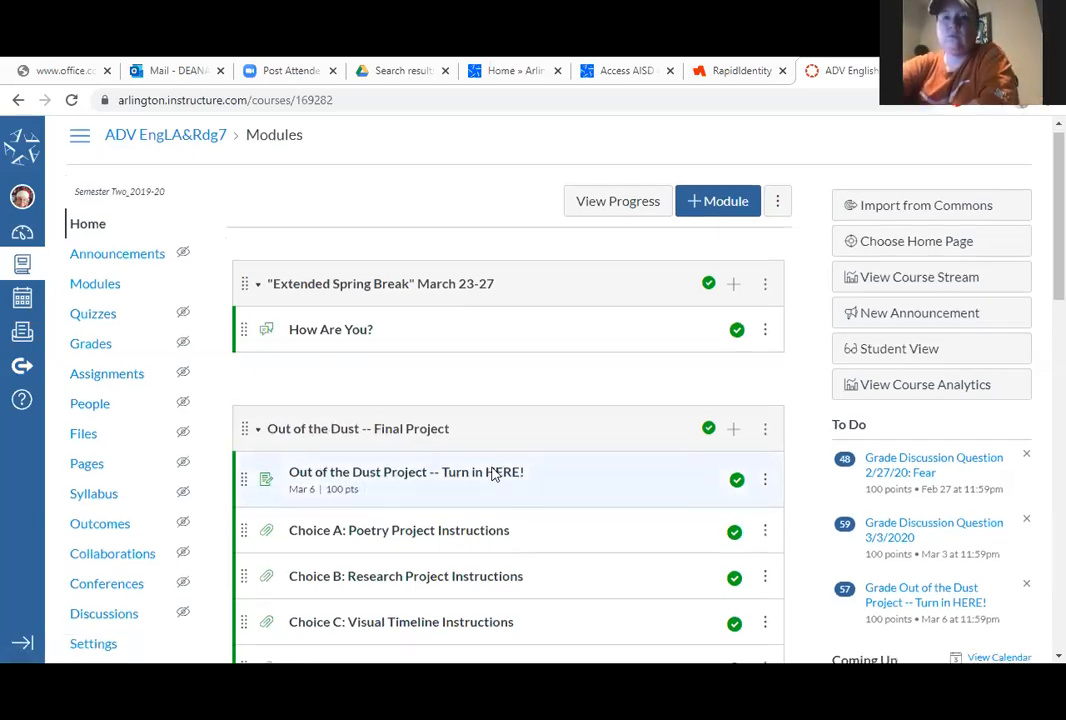
scroll(492, 468, "down", 6)
scroll(493, 464, "up", 3)
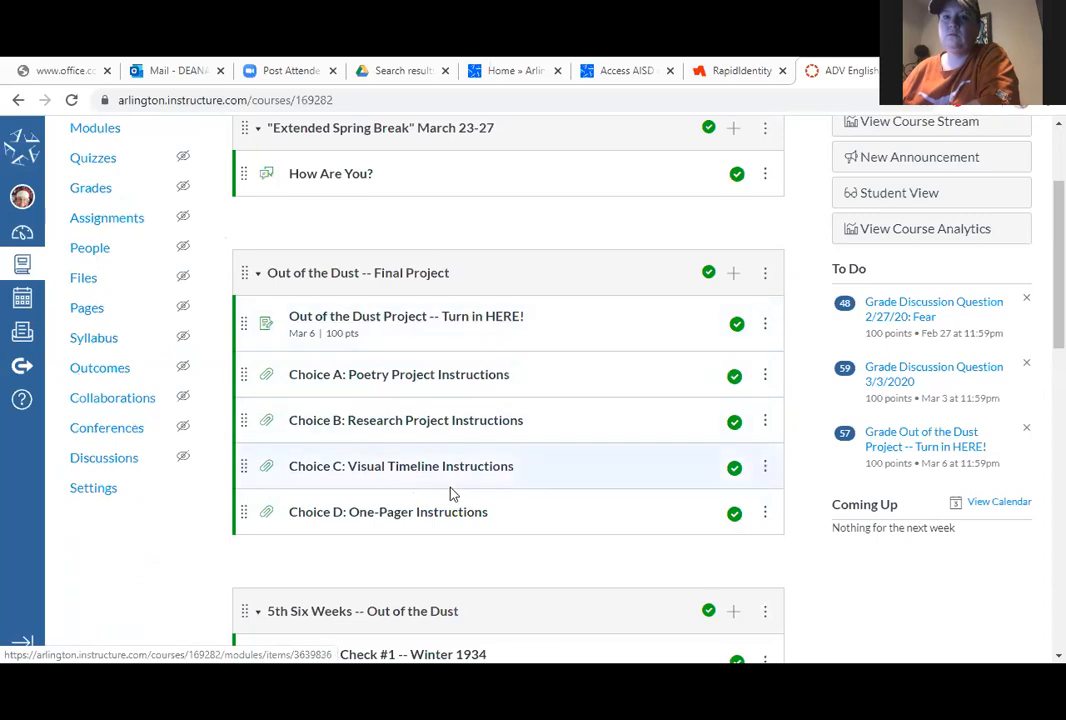
scroll(450, 493, "down", 3)
scroll(432, 424, "up", 3)
scroll(400, 390, "down", 3)
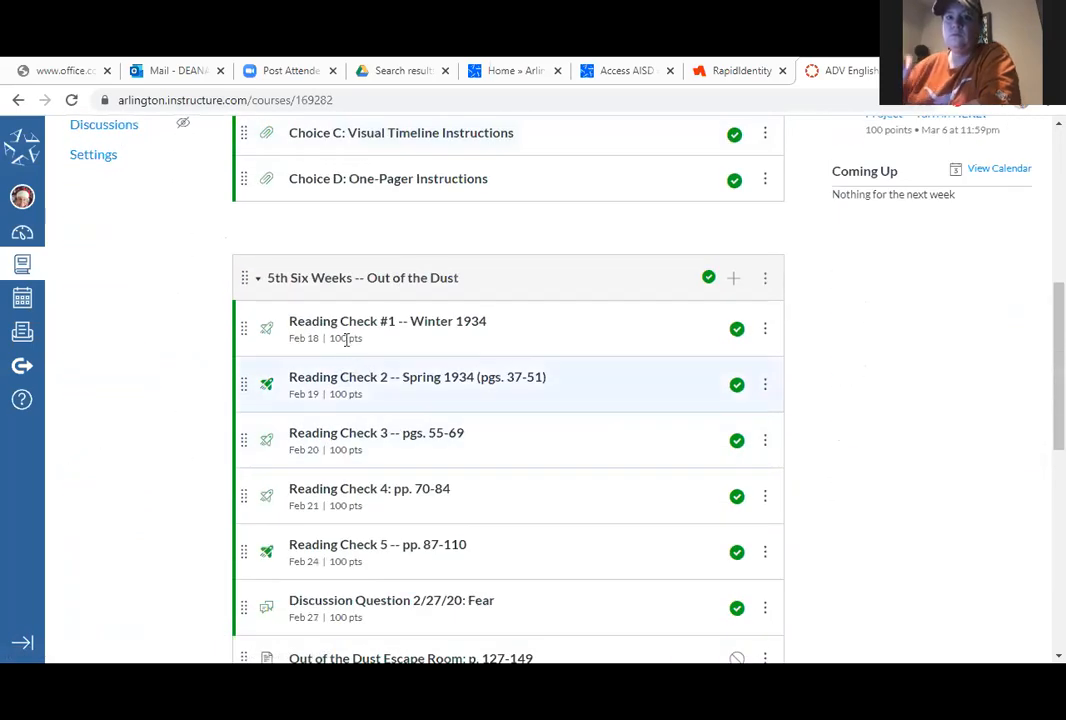
scroll(345, 330, "down", 3)
scroll(310, 360, "up", 1)
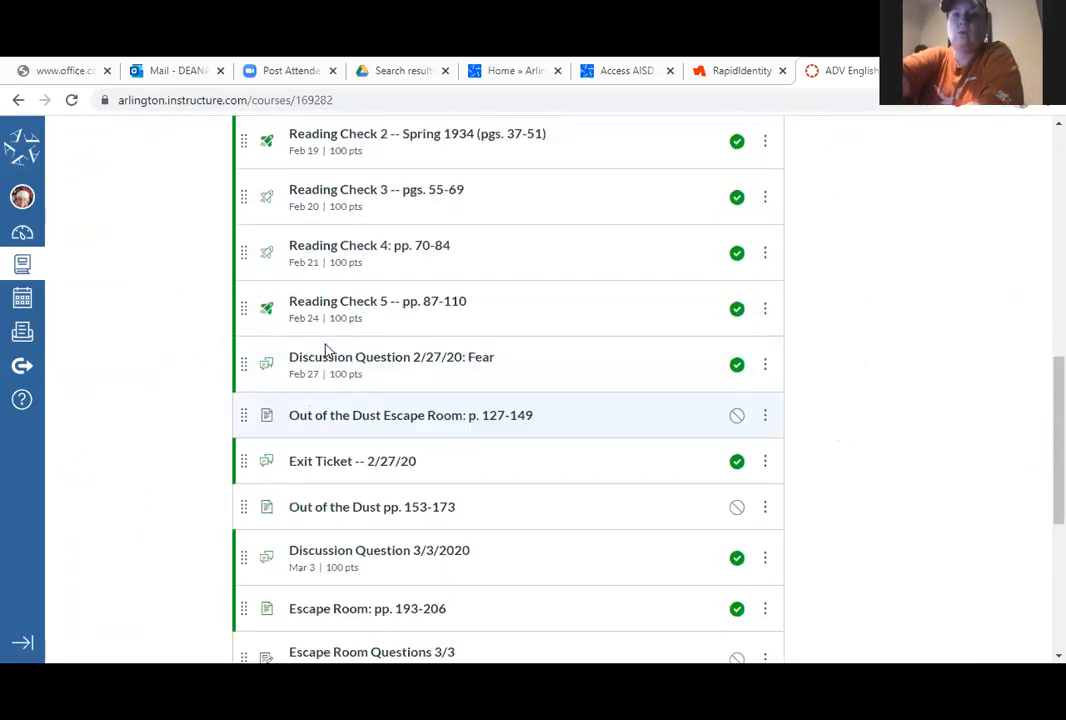
scroll(325, 350, "up", 7)
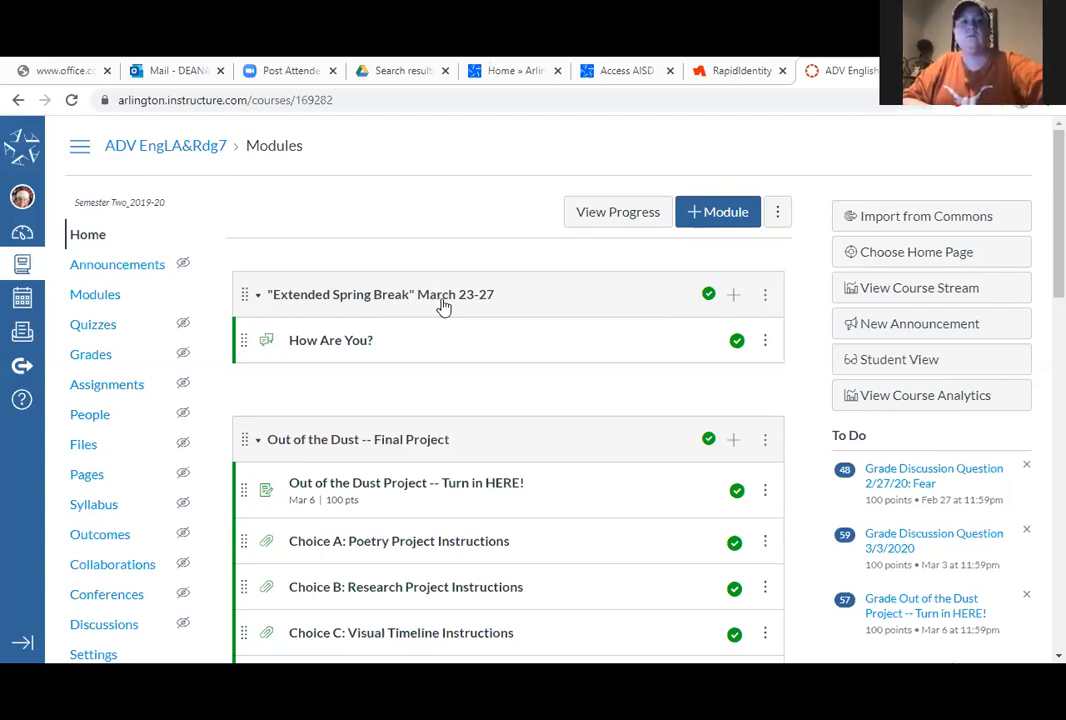
- Unpublish the "Extended Spring Break" March 23-27 module and publish it again
left_click(708, 294)
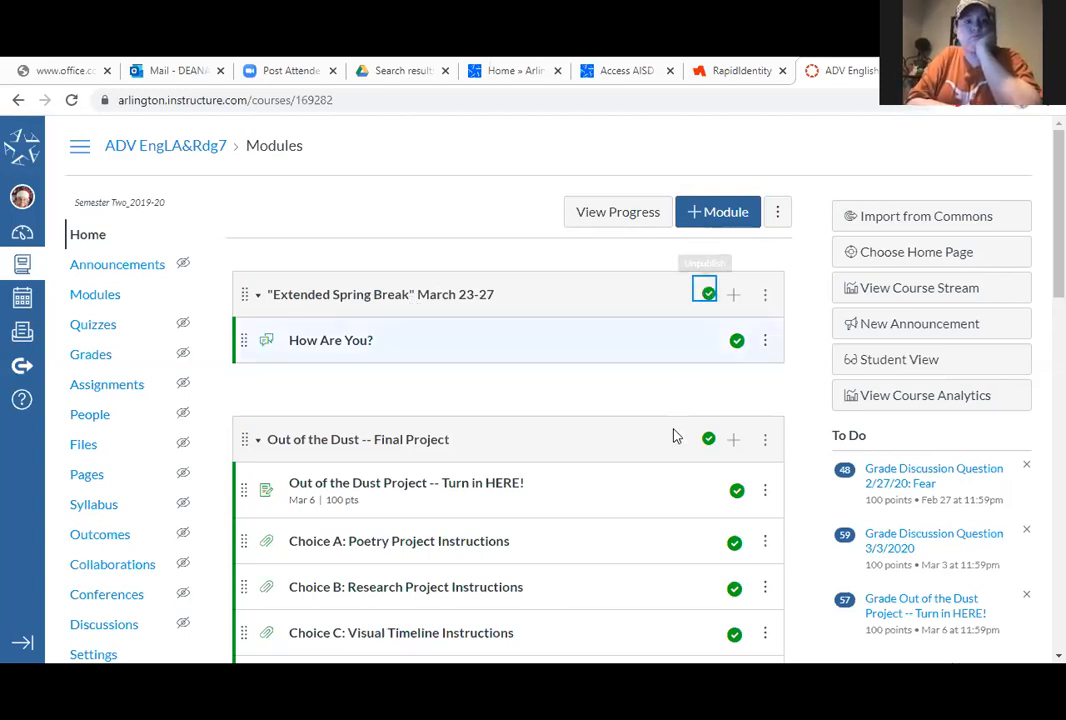
left_click(711, 305)
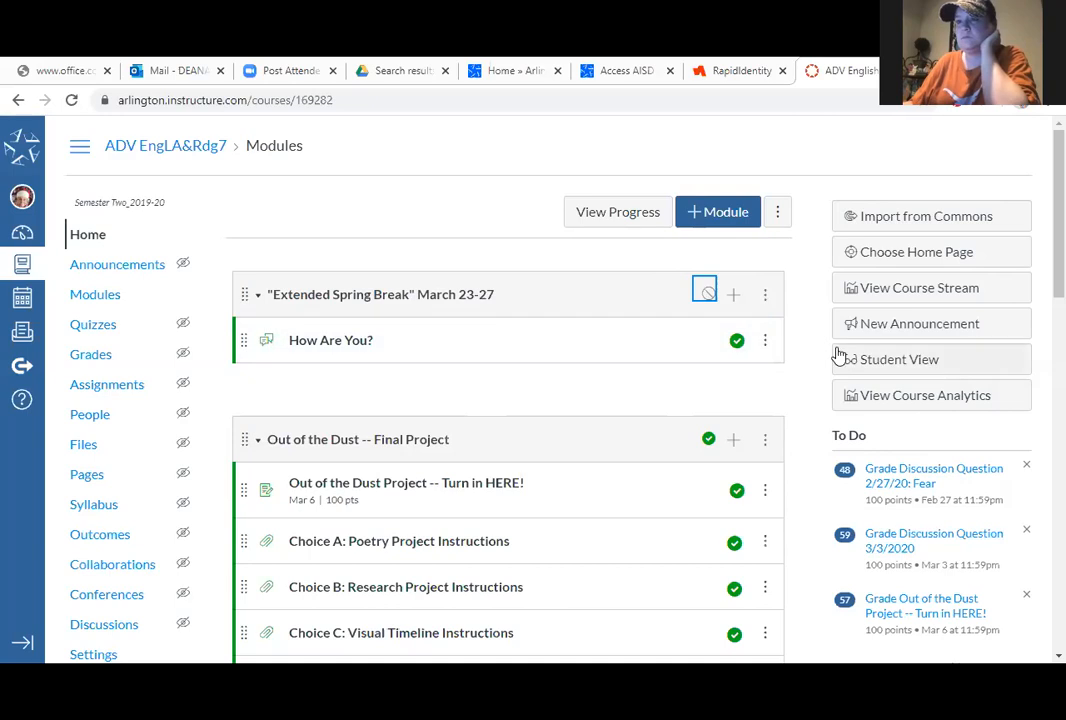
left_click(707, 294)
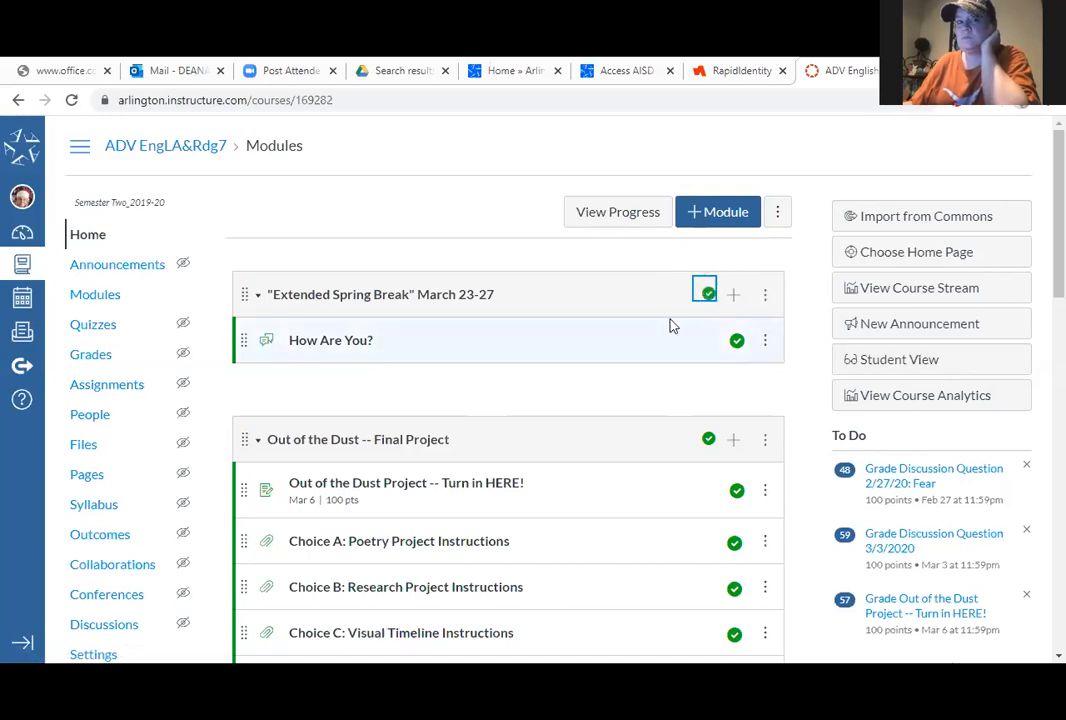
- Compare the course in Student View with the "Extended Spring Break" module published and unpublished, leaving Student View each time
left_click(866, 368)
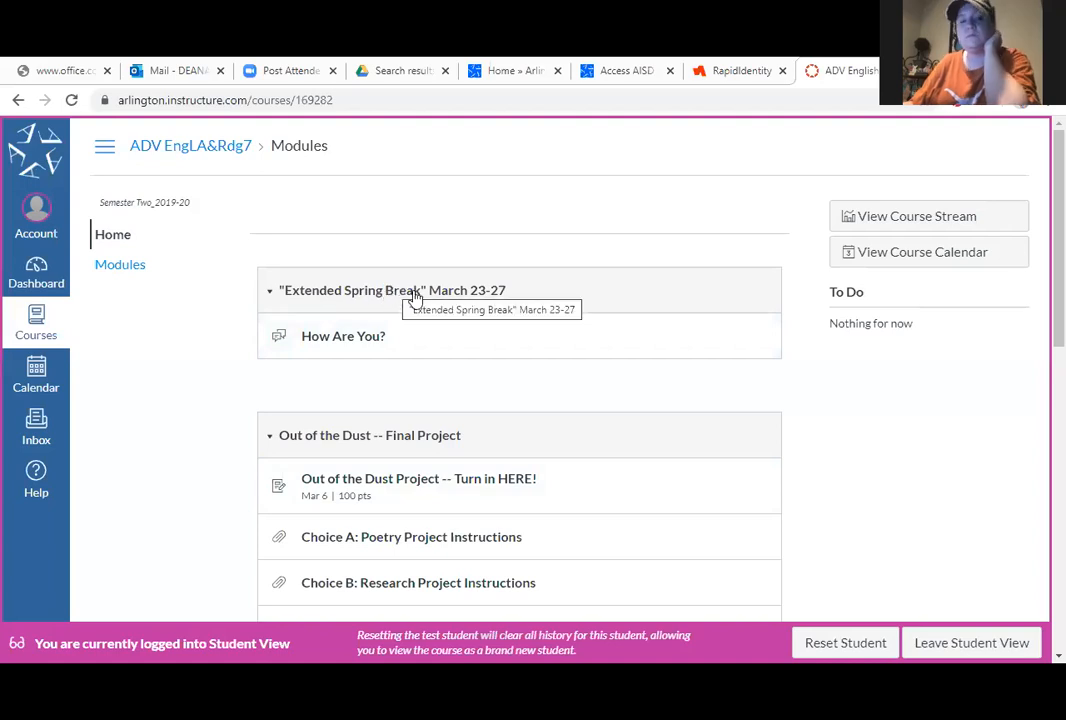
left_click(936, 643)
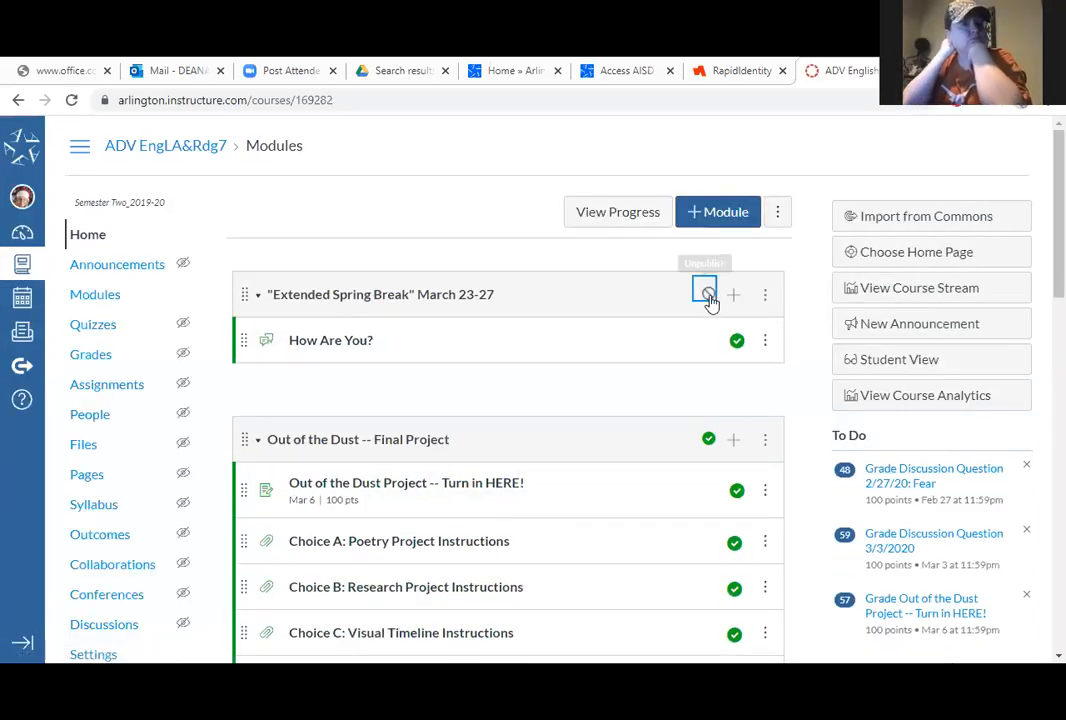
left_click(890, 366)
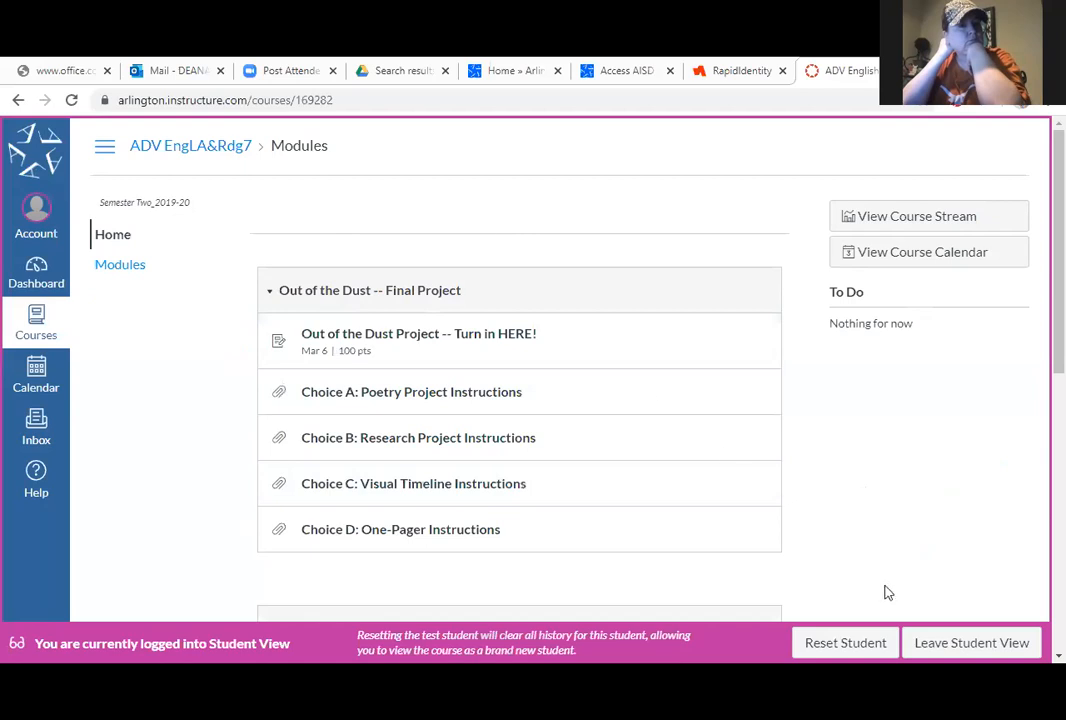
left_click(944, 645)
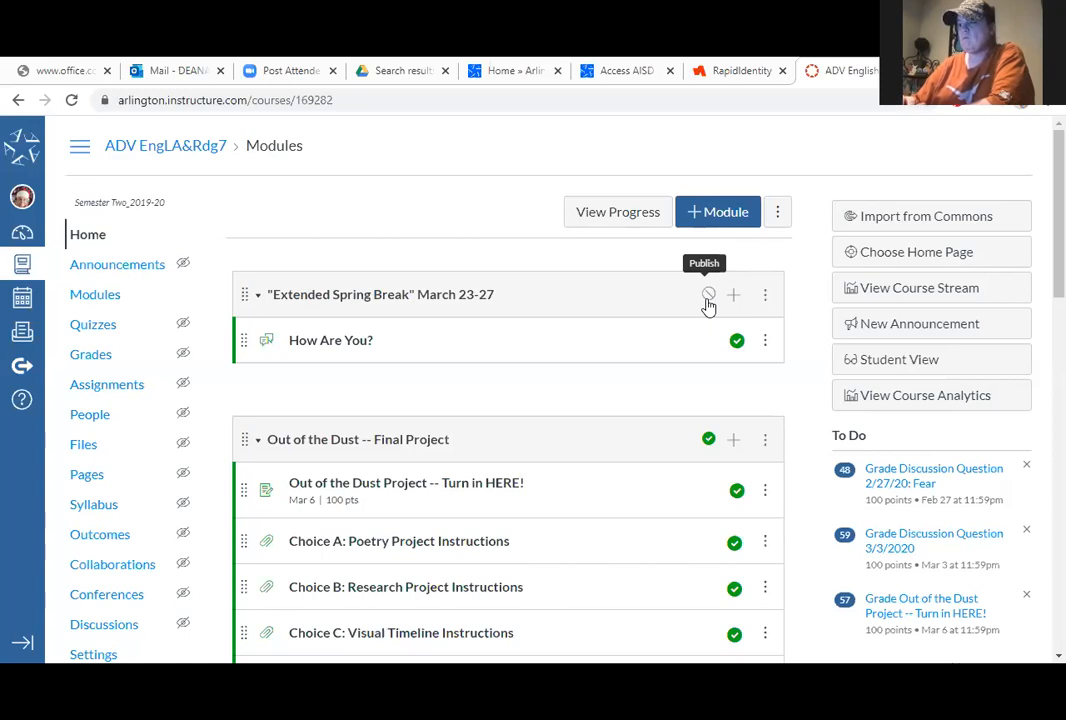
- Publish the "Extended Spring Break" March 23-27 module, check it in Student View, and return to the teacher view
left_click(737, 343)
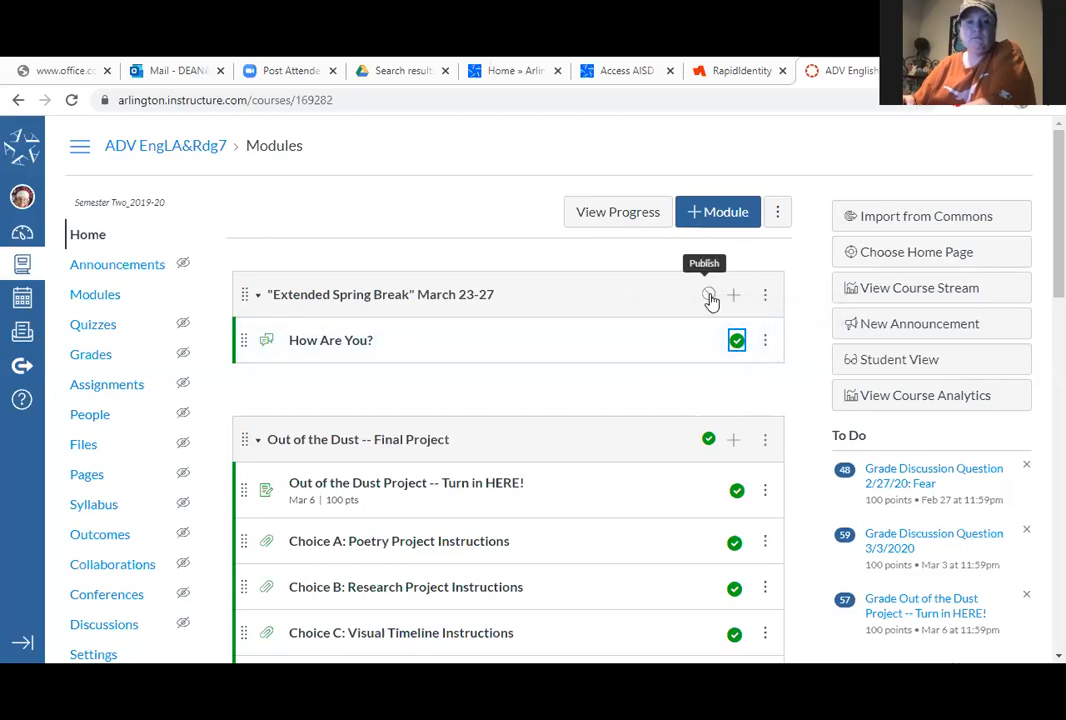
left_click(709, 296)
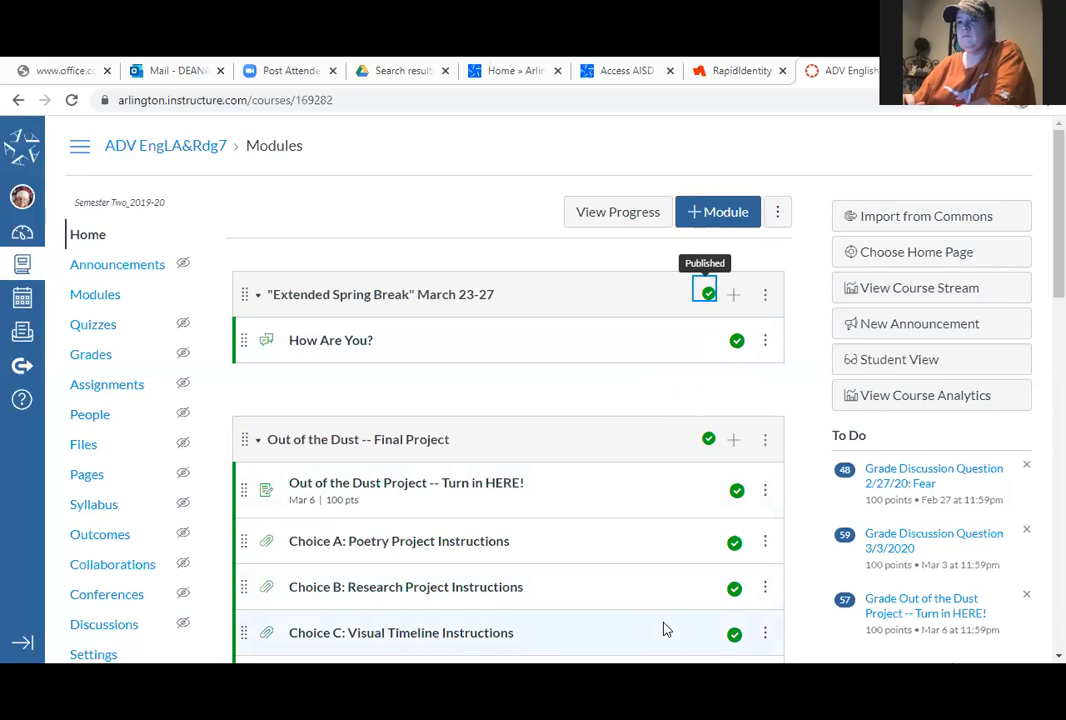
left_click(899, 362)
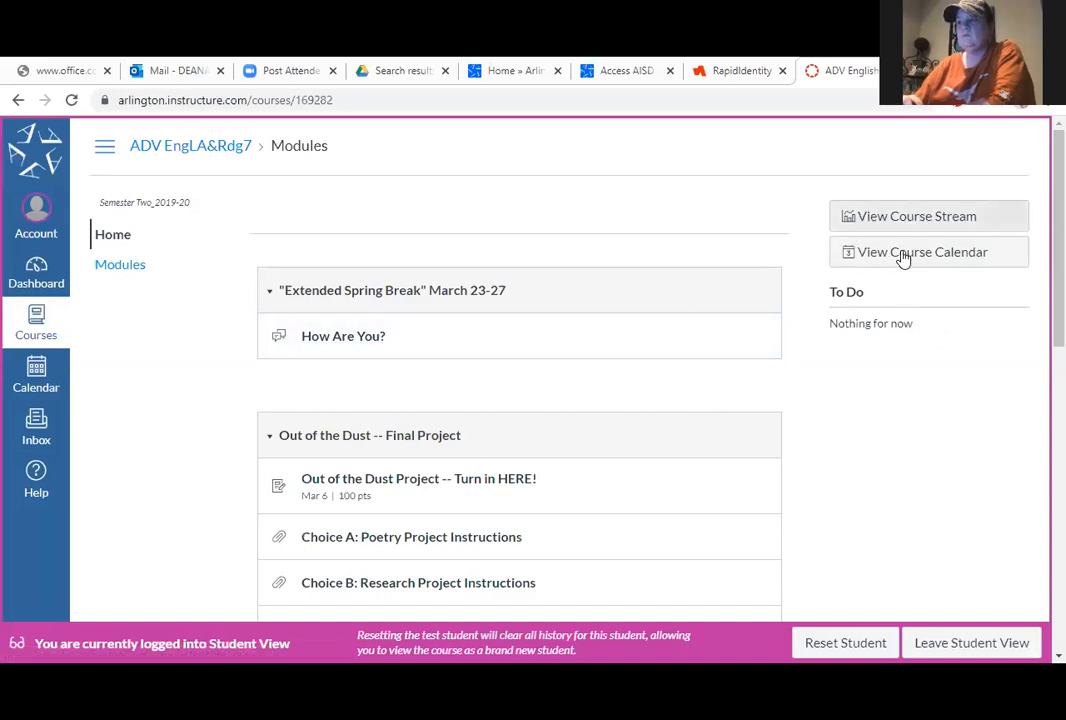
left_click(947, 643)
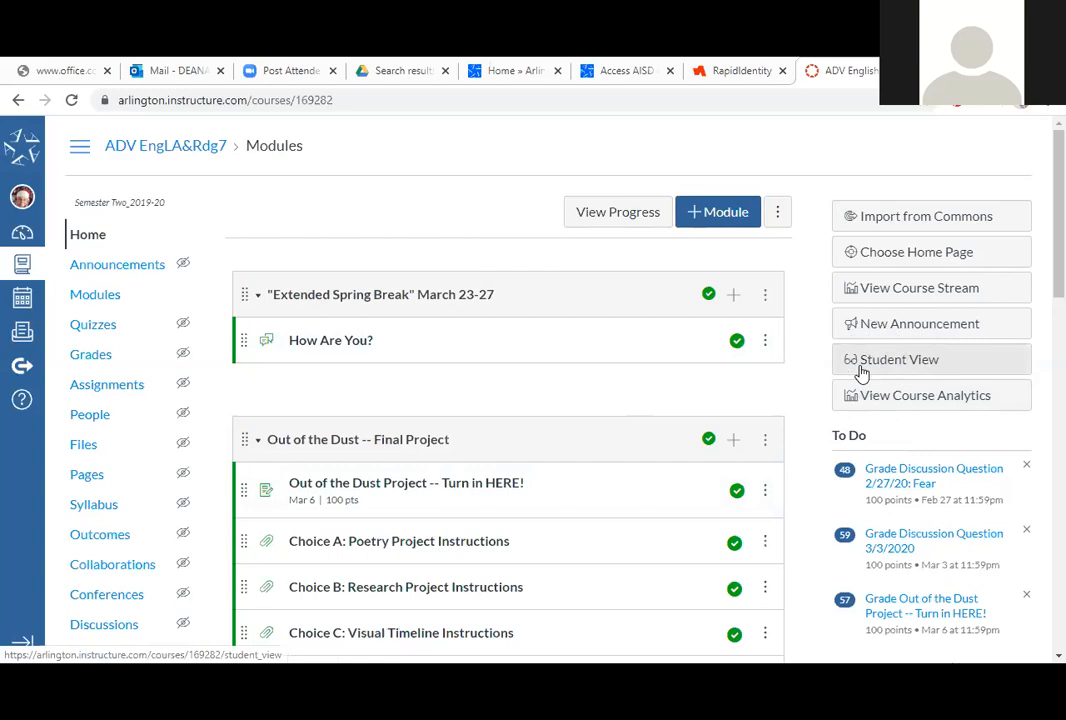
- View the course stream as the teacher, and open the course calendar from Student View
left_click(900, 290)
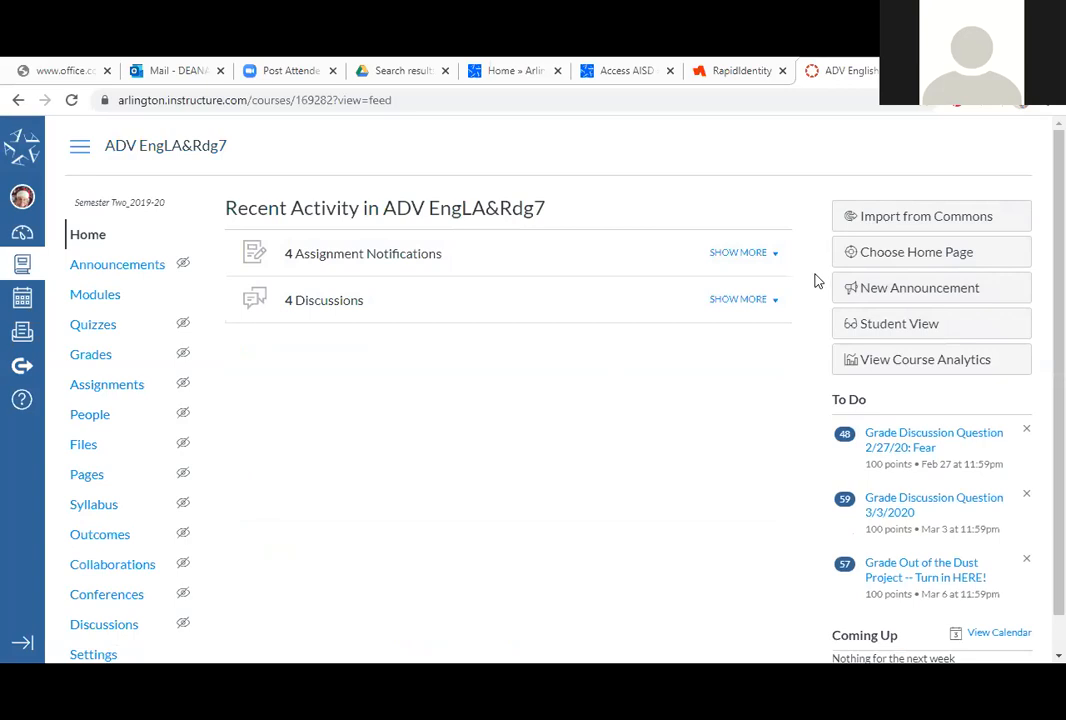
key("ctrl")
key("ctrl")
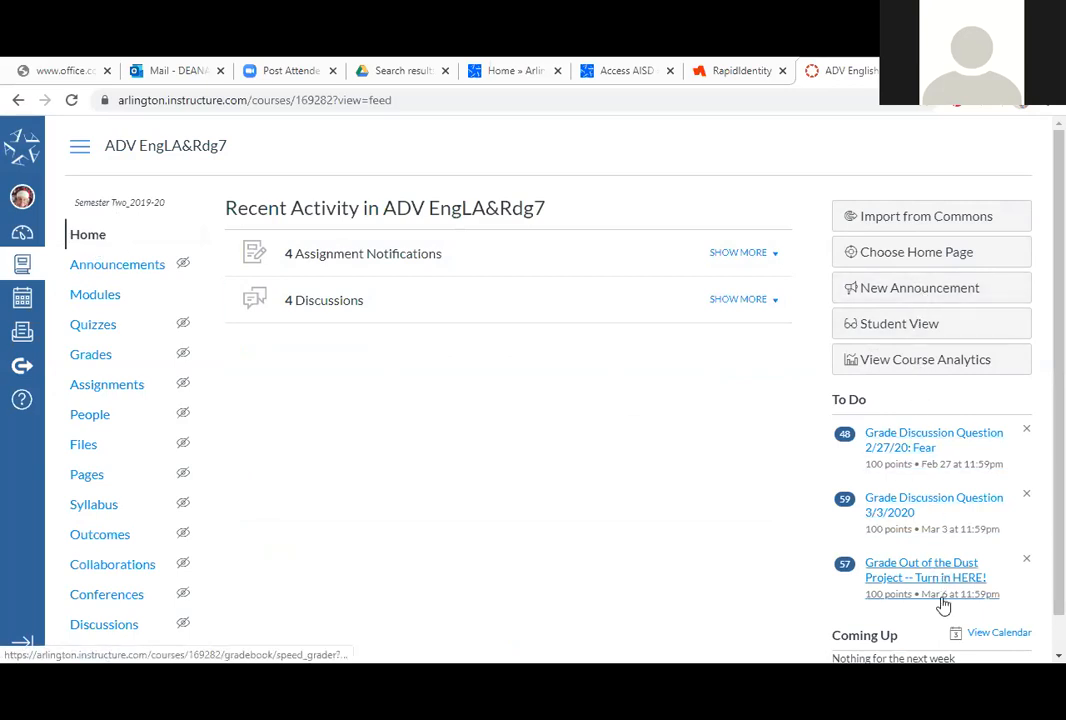
left_click(922, 325)
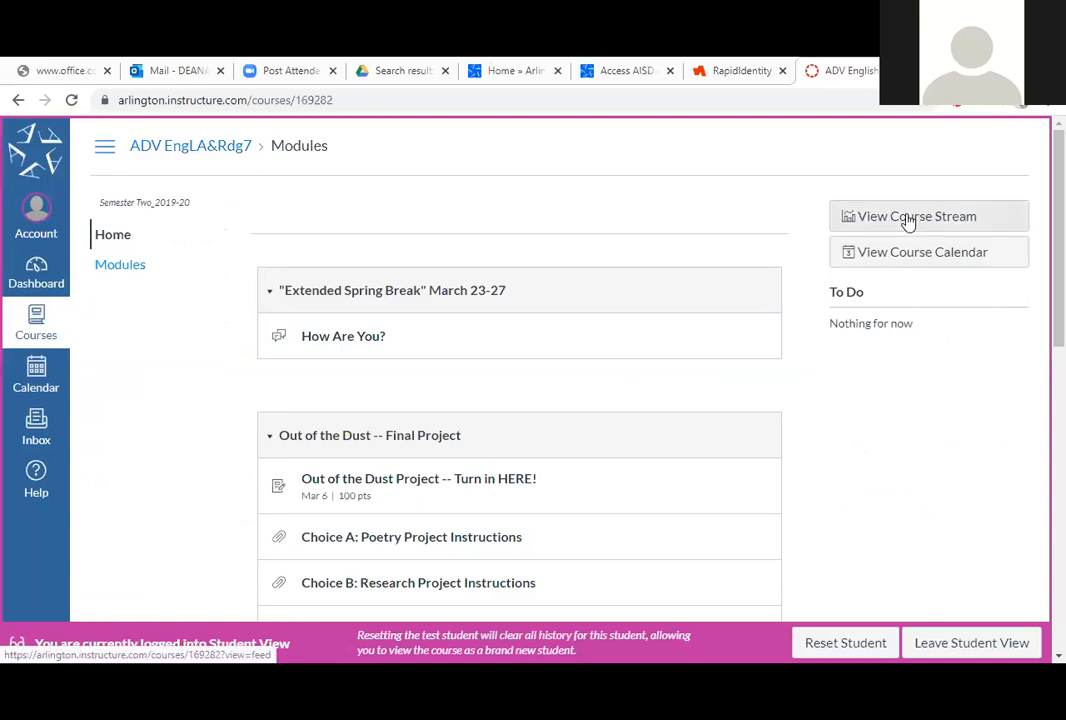
left_click(908, 257)
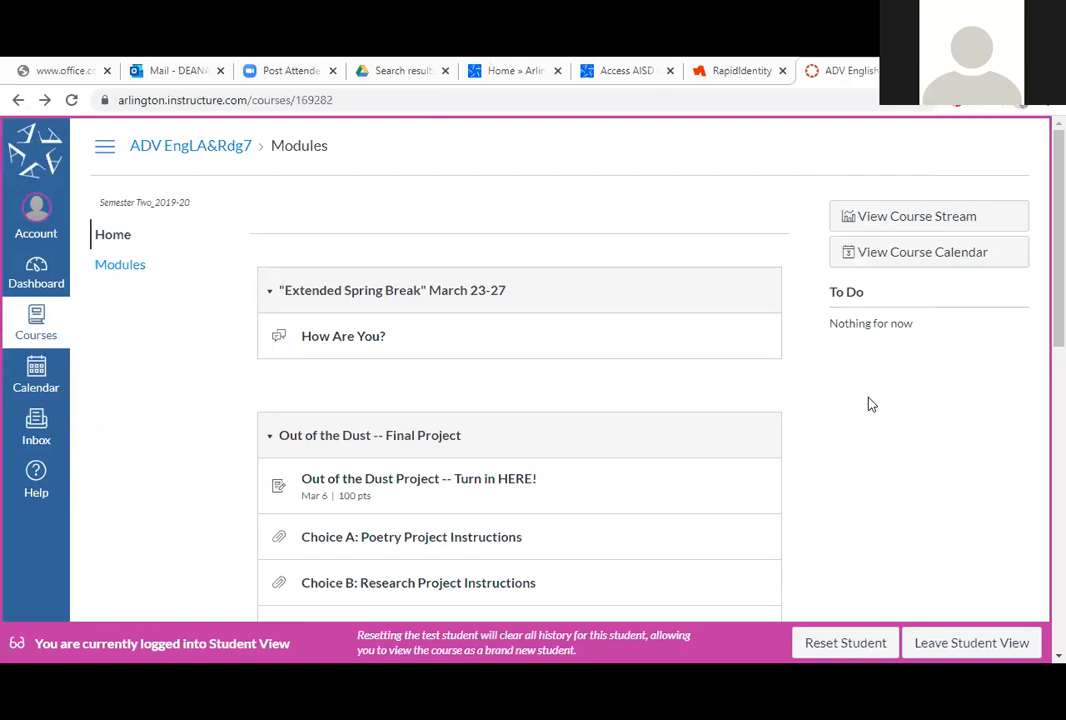
- Leave Student View and review which course navigation items are hidden from students
left_click(947, 643)
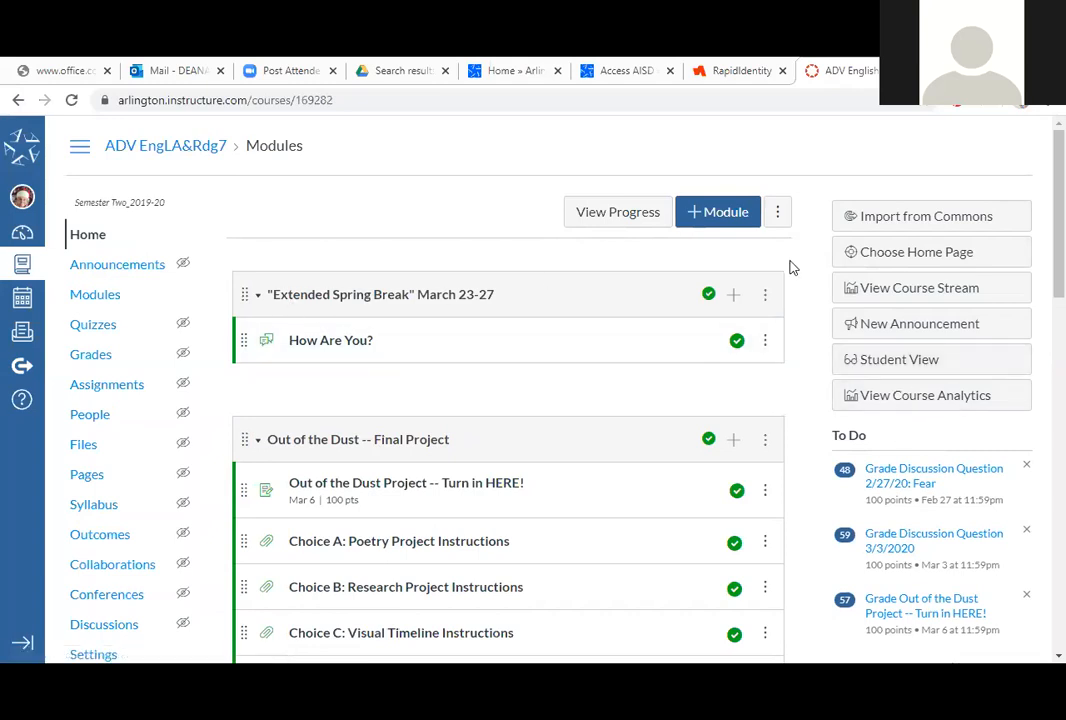
scroll(130, 298, "down", 3)
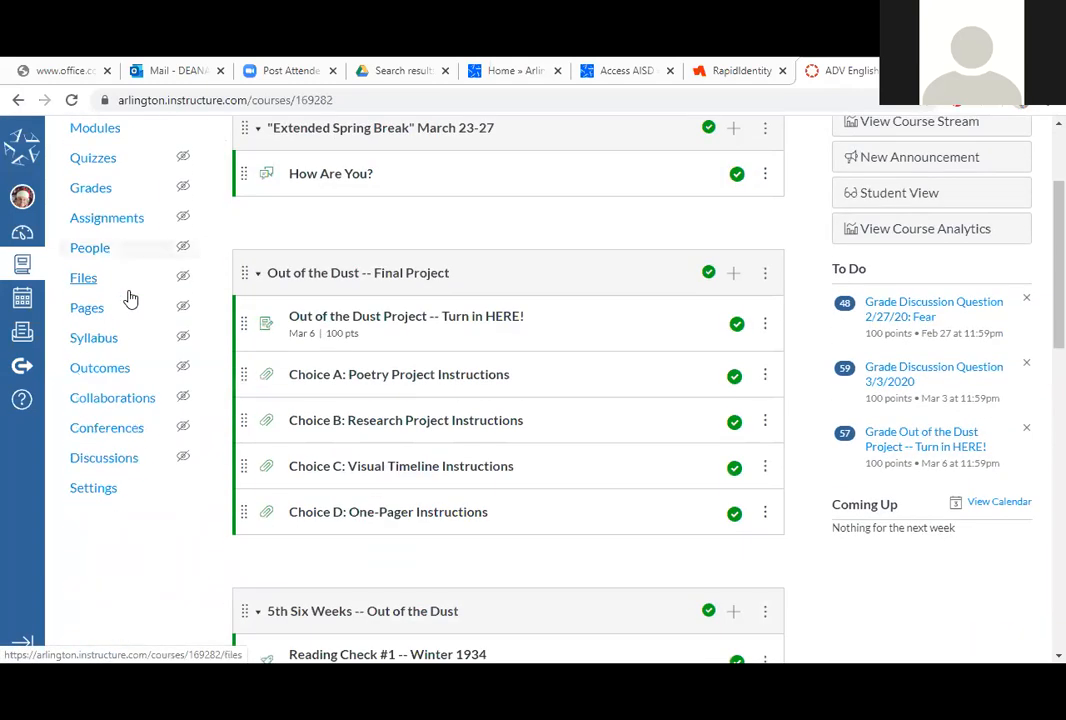
scroll(130, 298, "up", 3)
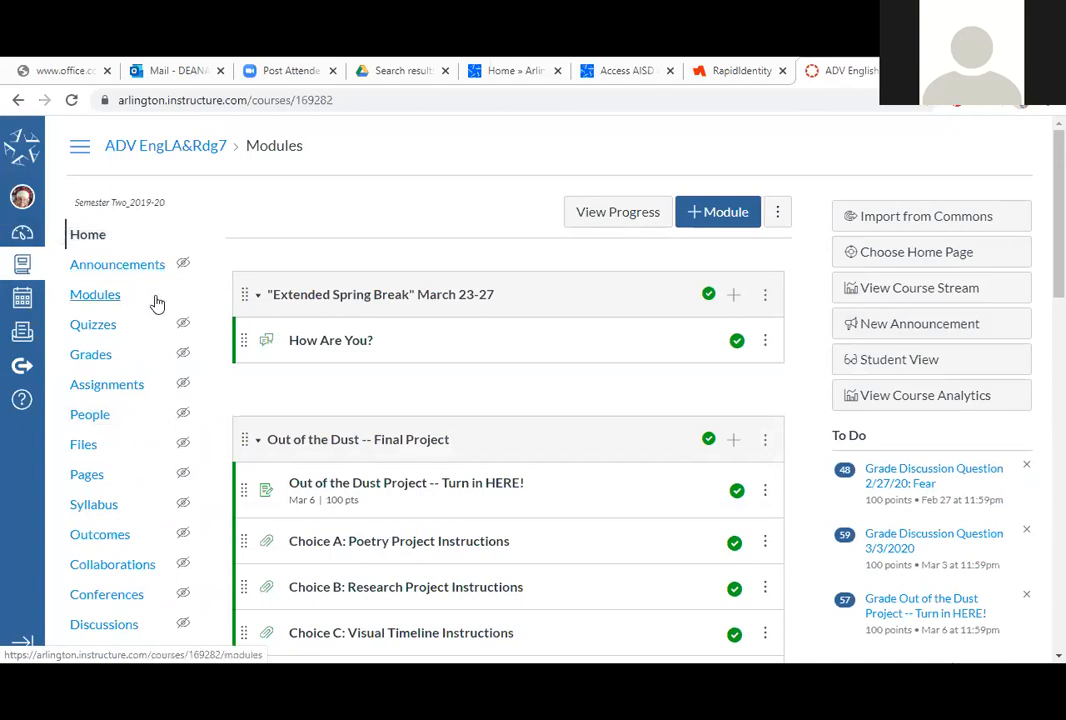
scroll(157, 302, "down", 2)
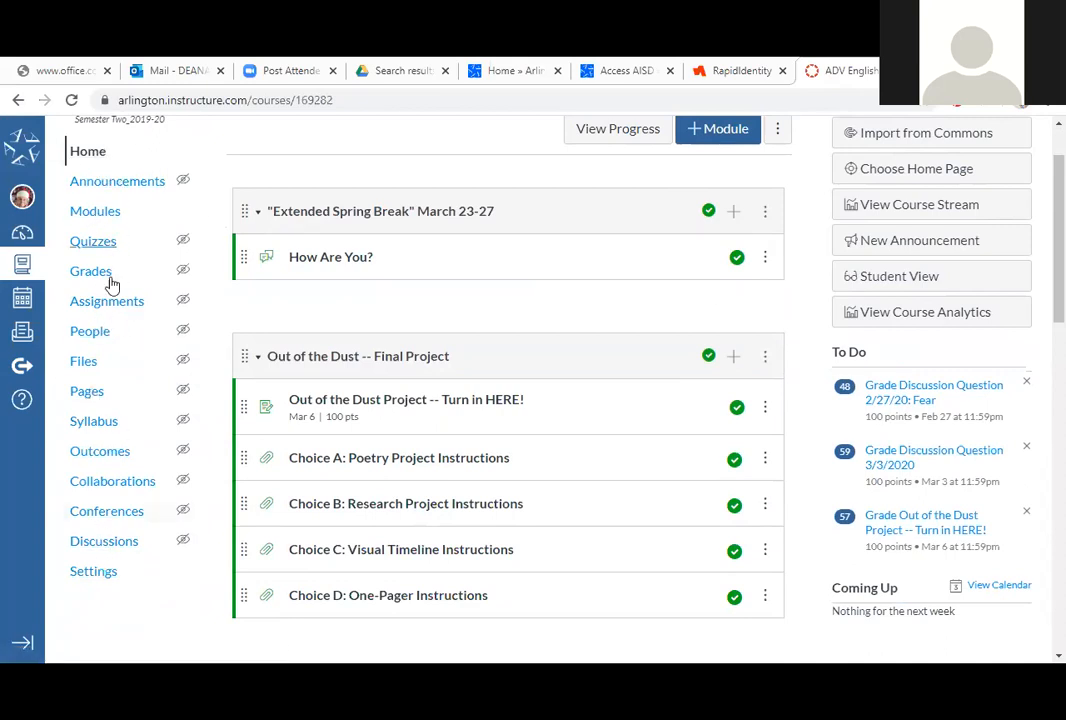
- Compare the course navigation in Student View with the full navigation and hidden-item markers in the teacher view
left_click(884, 286)
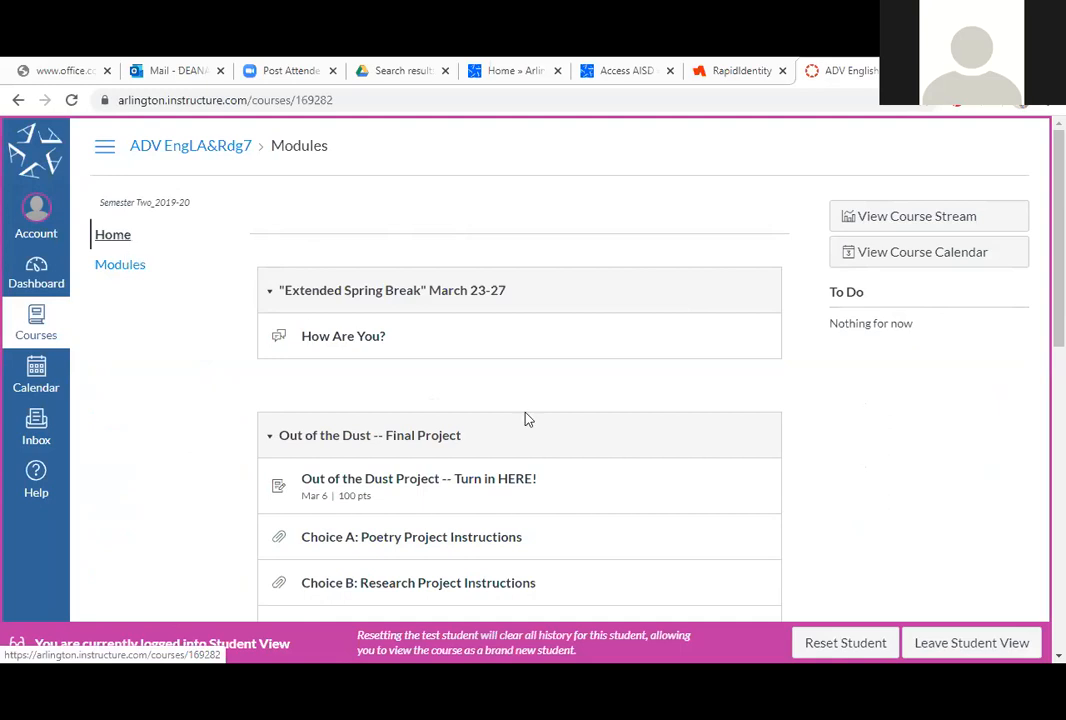
left_click(955, 640)
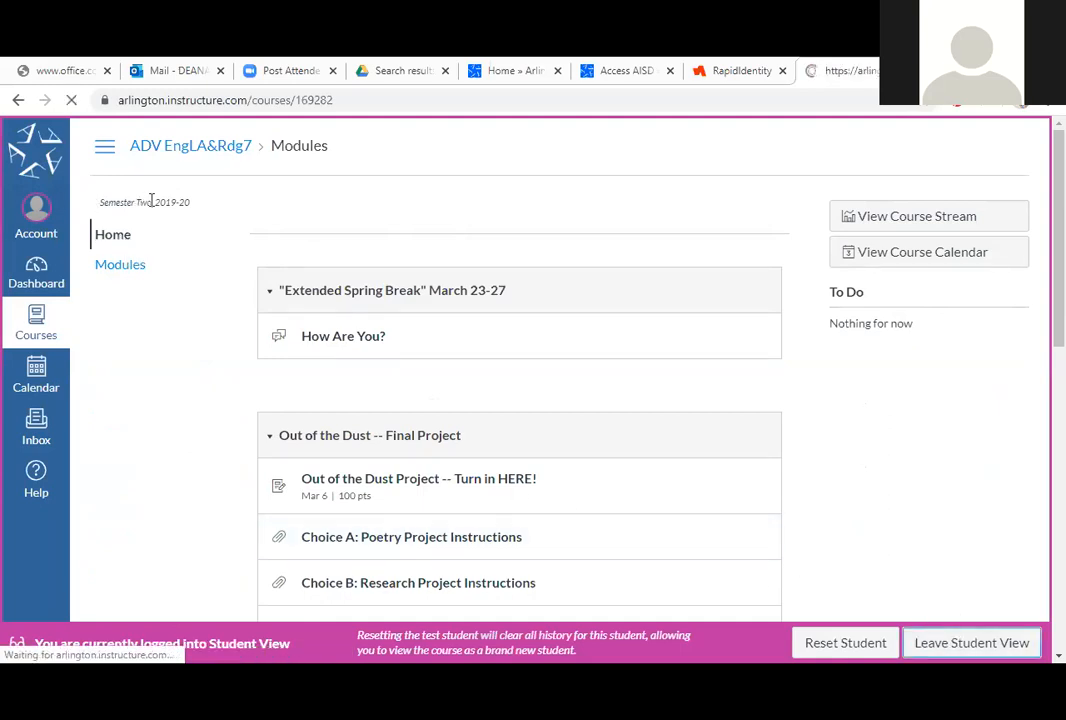
scroll(165, 300, "down", 3)
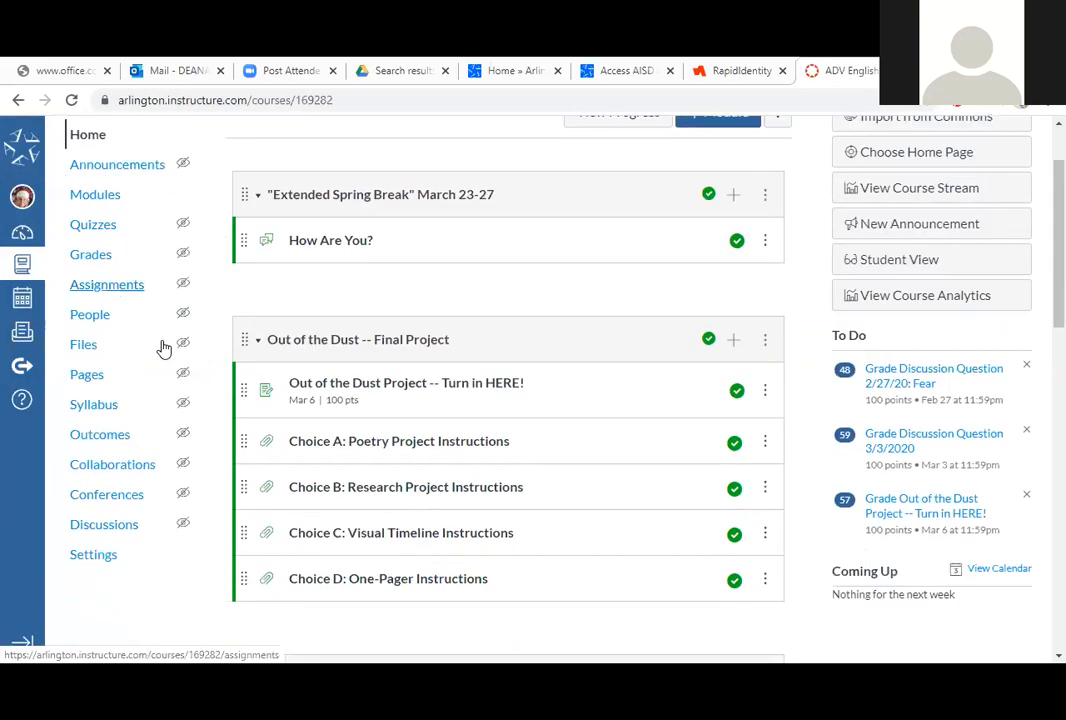
scroll(178, 270, "up", 2)
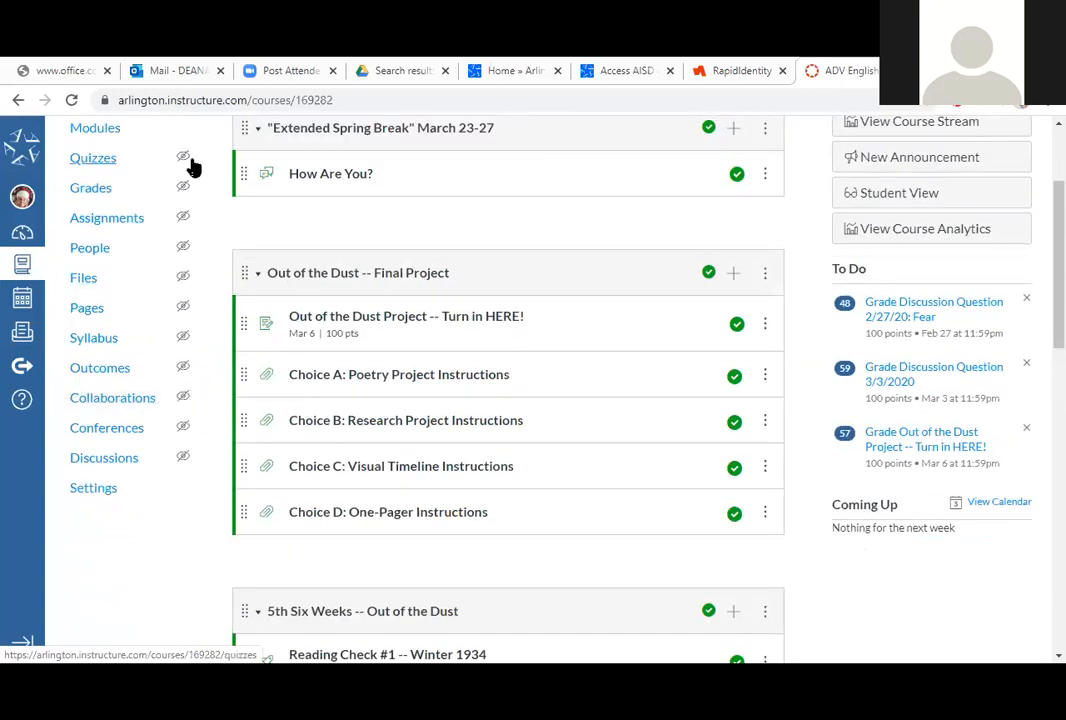
scroll(183, 165, "up", 3)
mouse_move(183, 333)
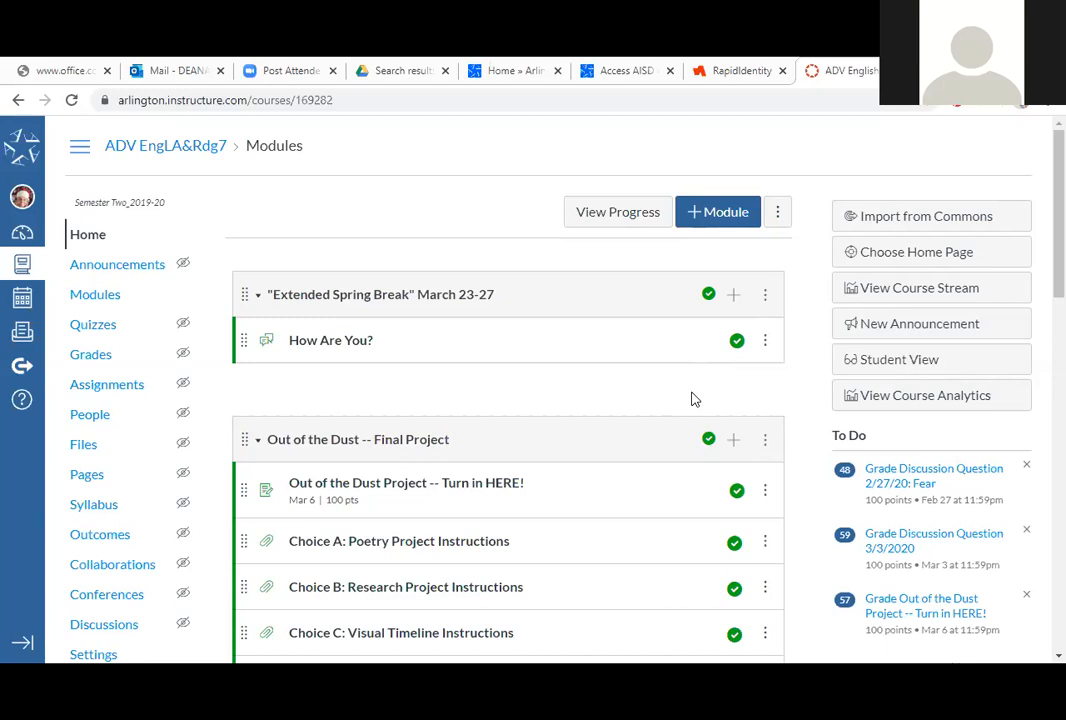
- Open the "How Are You?" discussion in the "Extended Spring Break" module and read its prompt and student replies
left_click(345, 345)
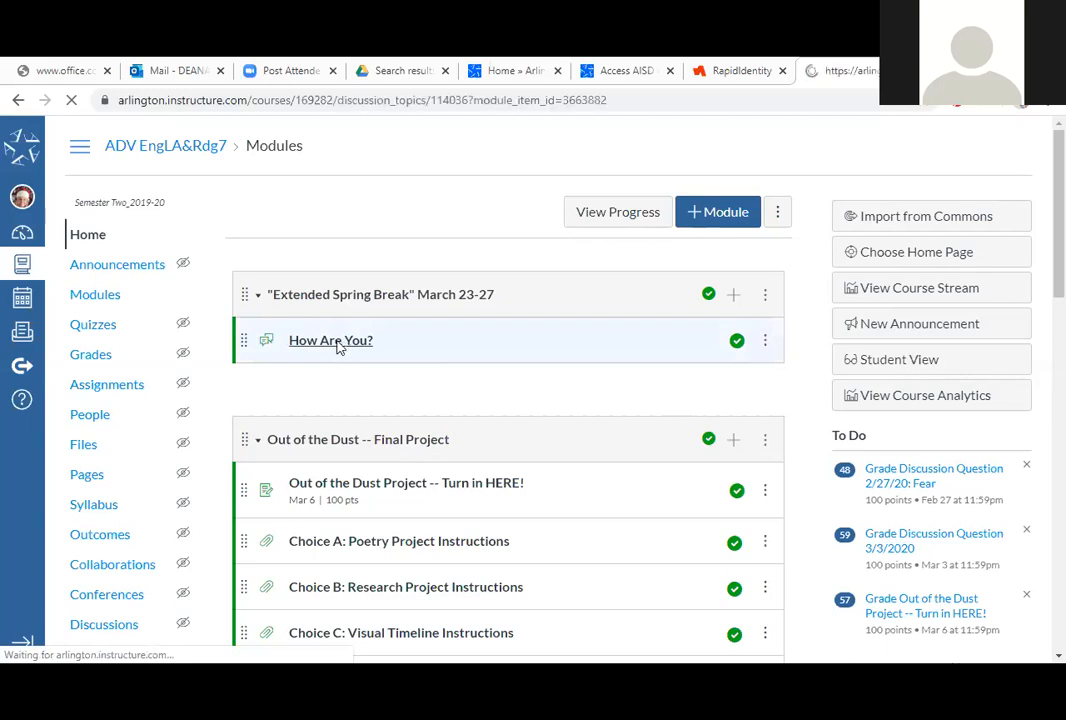
scroll(515, 368, "down", 2)
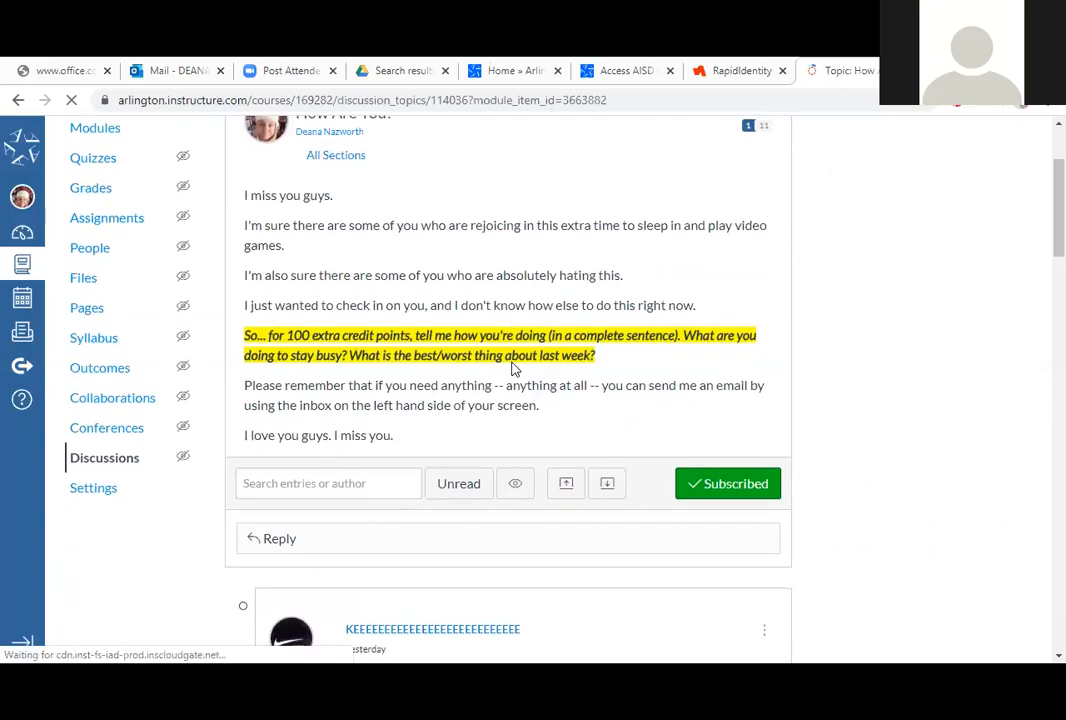
scroll(515, 368, "up", 2)
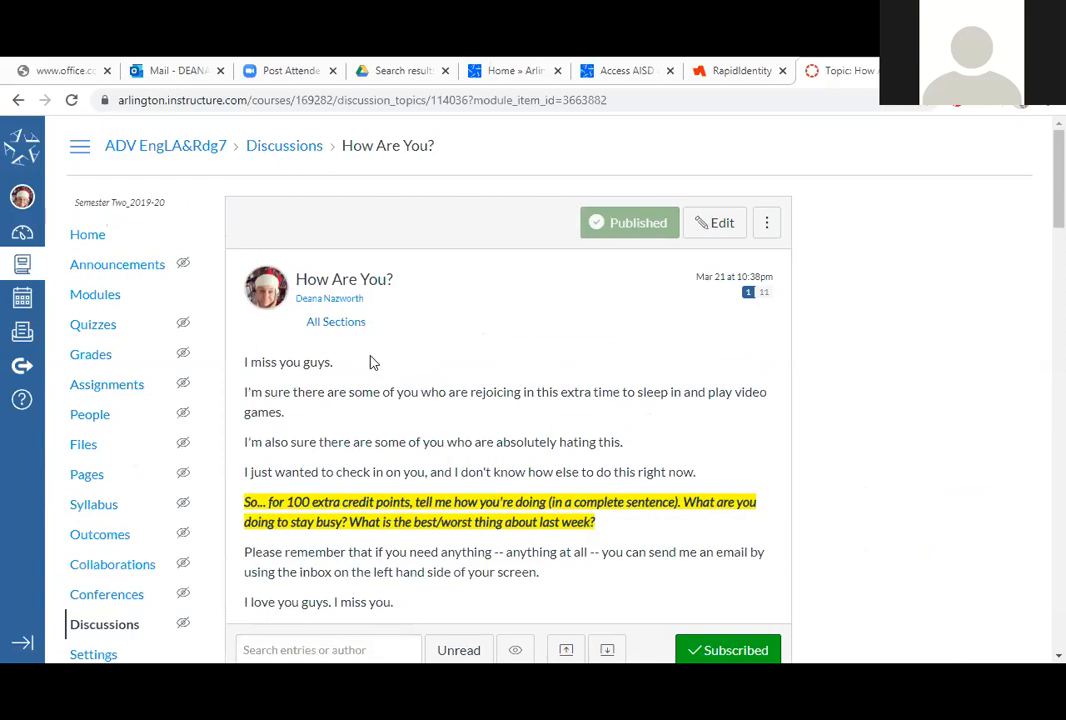
scroll(602, 428, "down", 2)
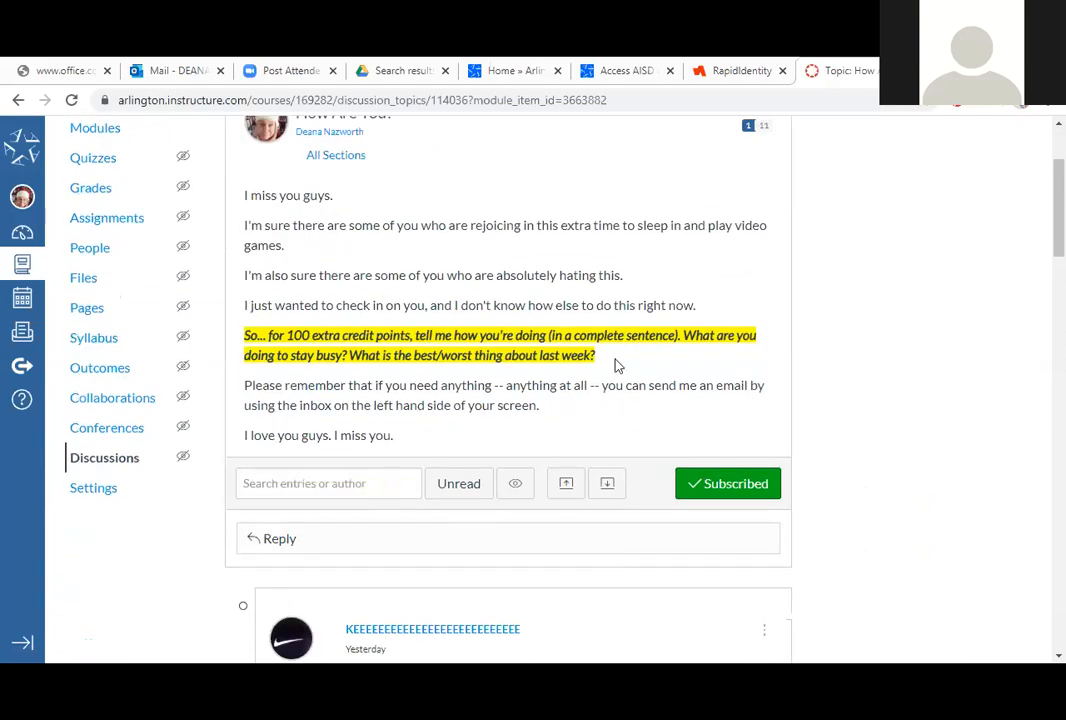
scroll(409, 278, "up", 1)
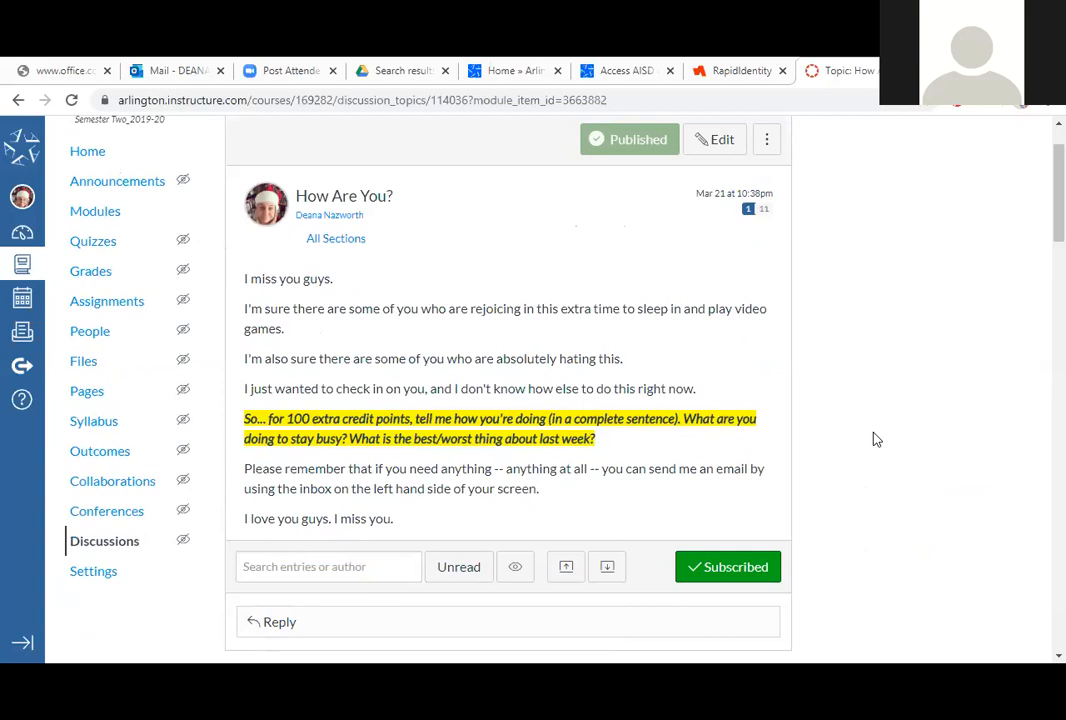
scroll(876, 439, "down", 5)
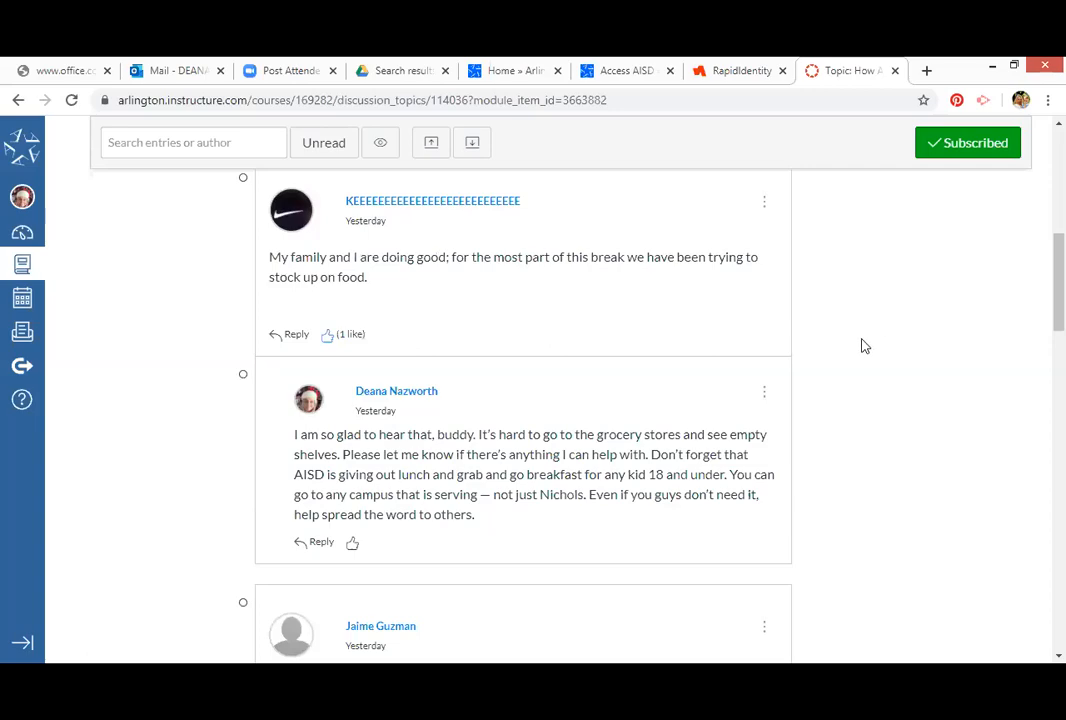
scroll(861, 350, "down", 3)
scroll(802, 449, "down", 3)
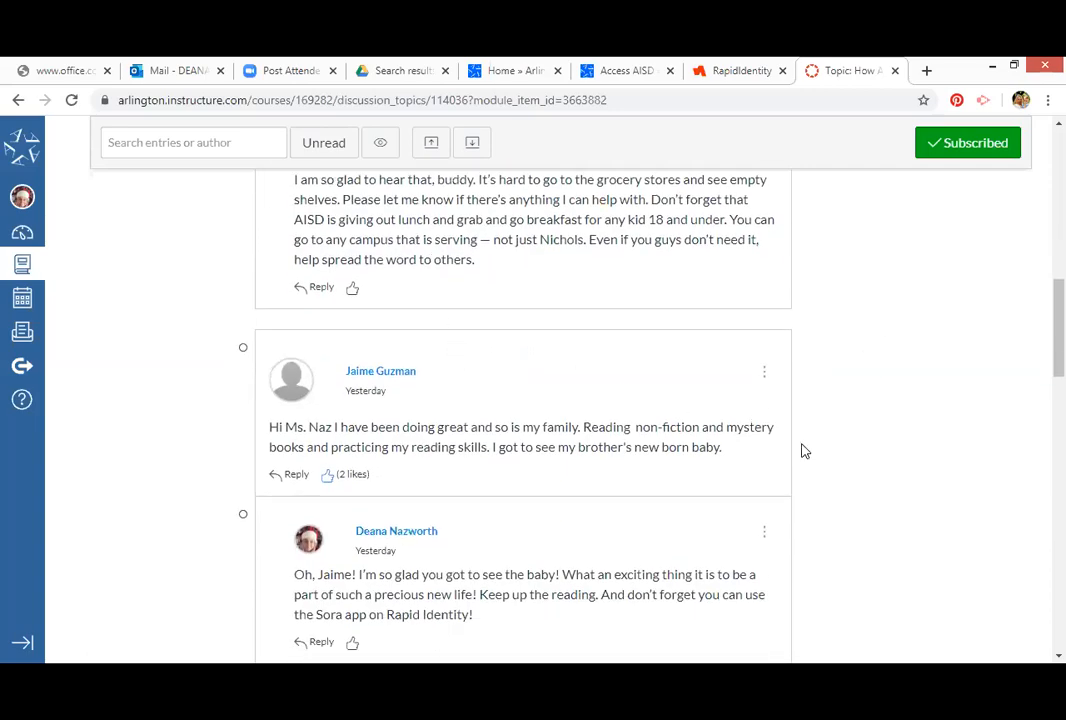
scroll(805, 453, "up", 1)
scroll(805, 453, "up", 10)
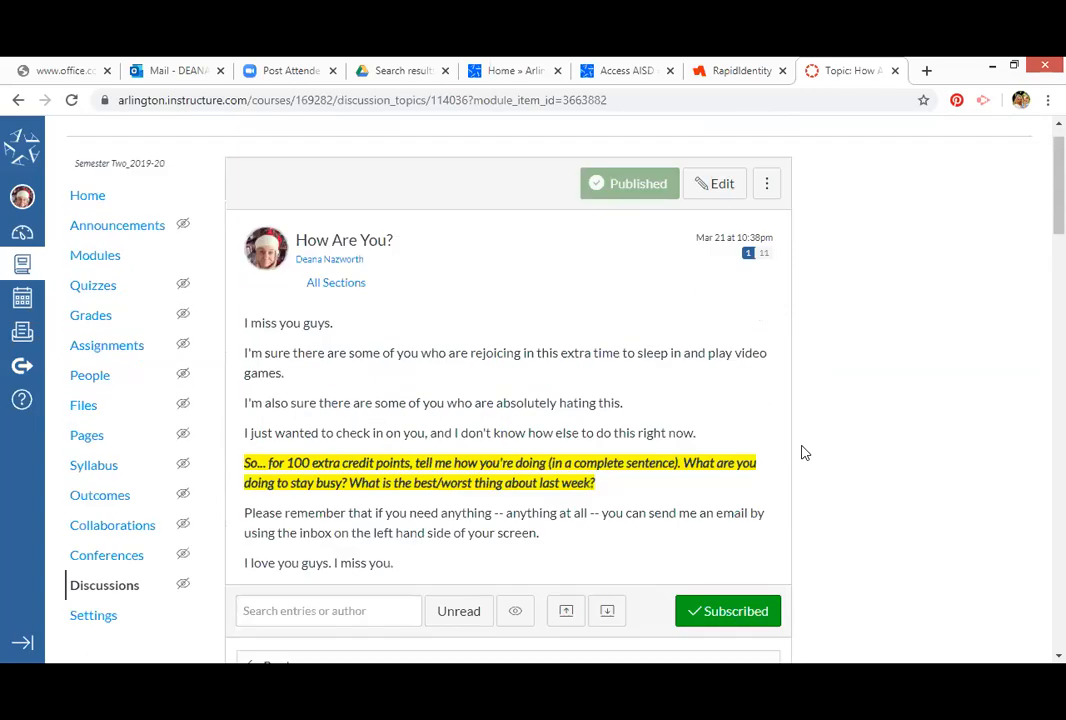
- Review the "How Are You?" discussion's text and options in edit mode, and return to the course home page
left_click(718, 225)
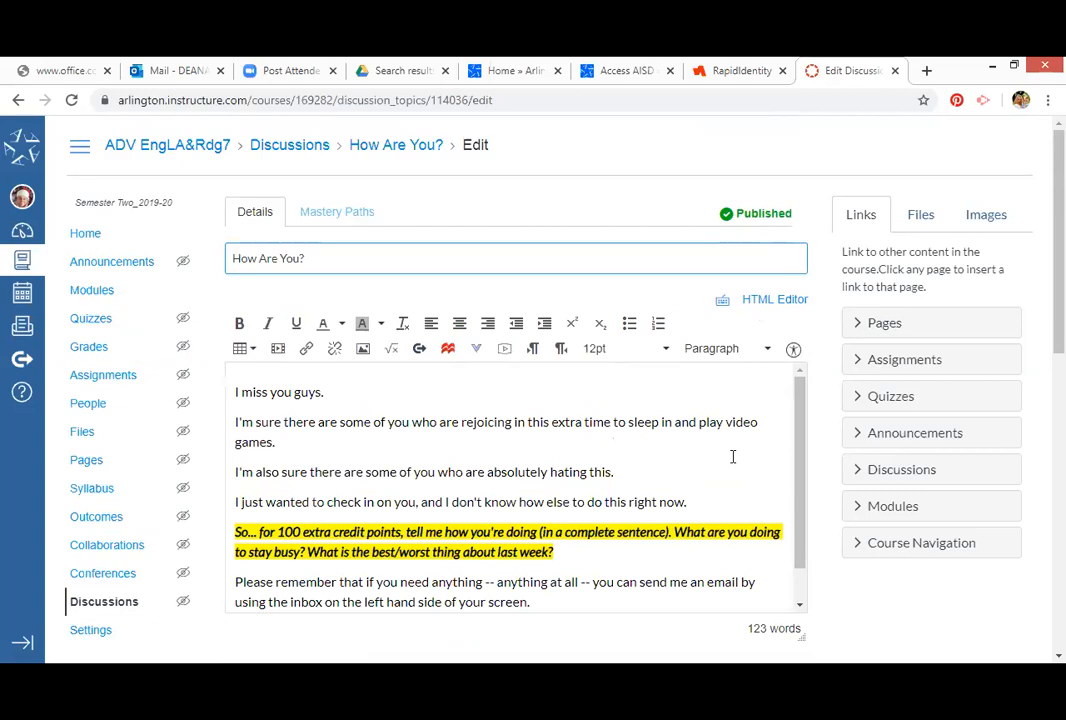
scroll(733, 456, "down", 1)
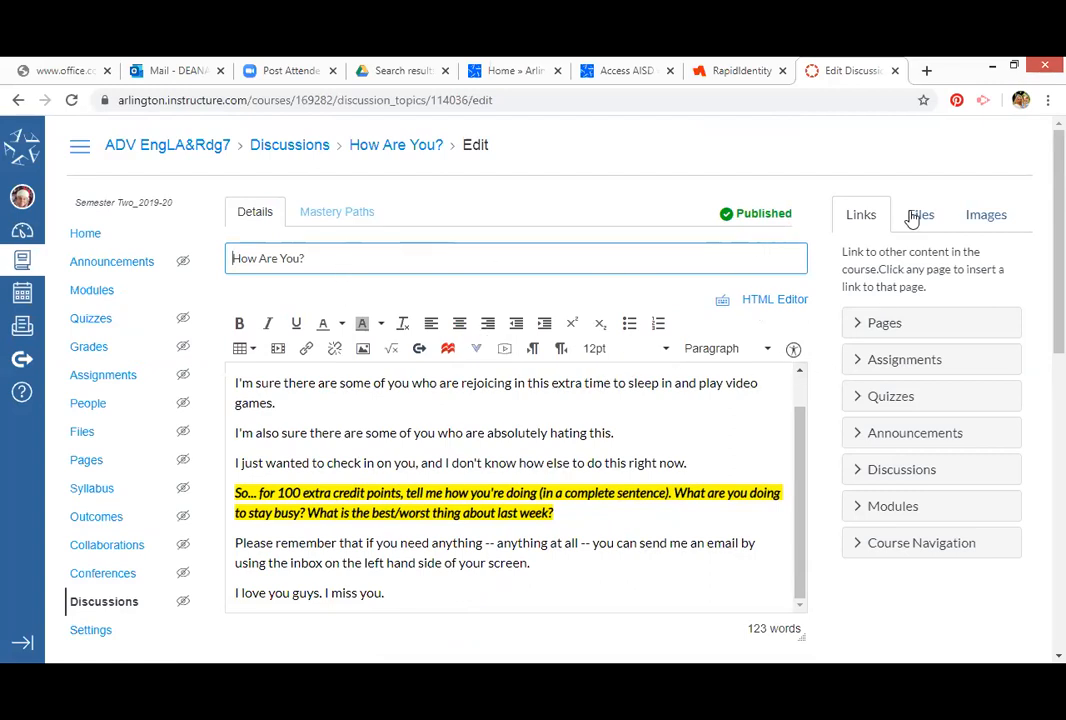
scroll(737, 535, "down", 7)
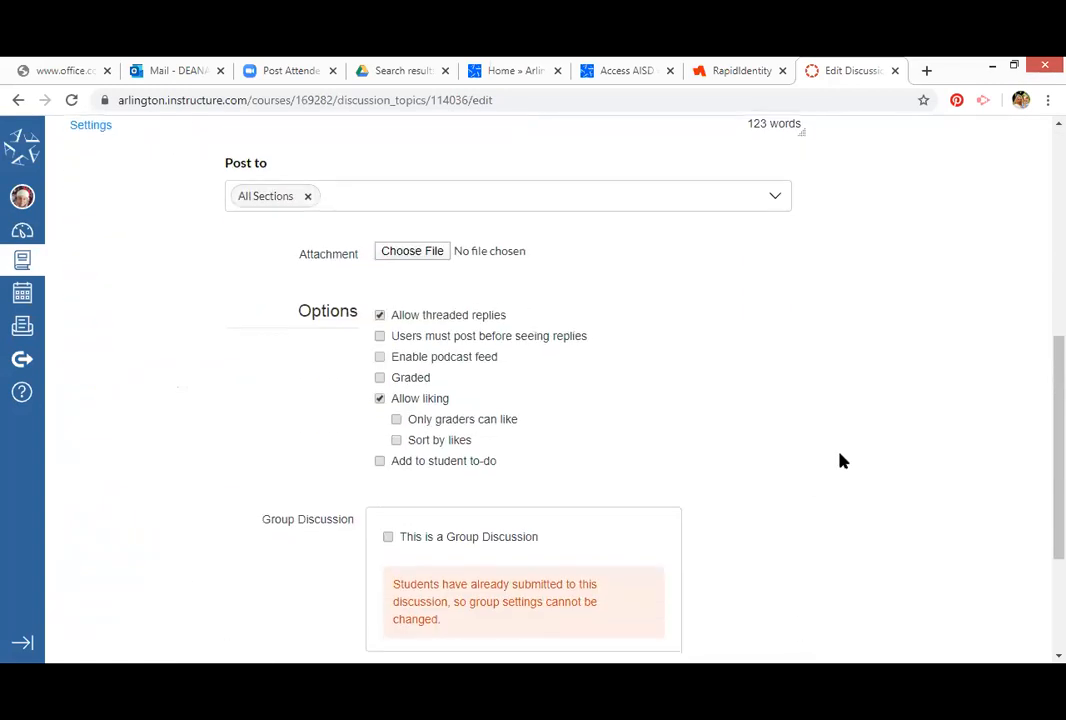
left_click(777, 614)
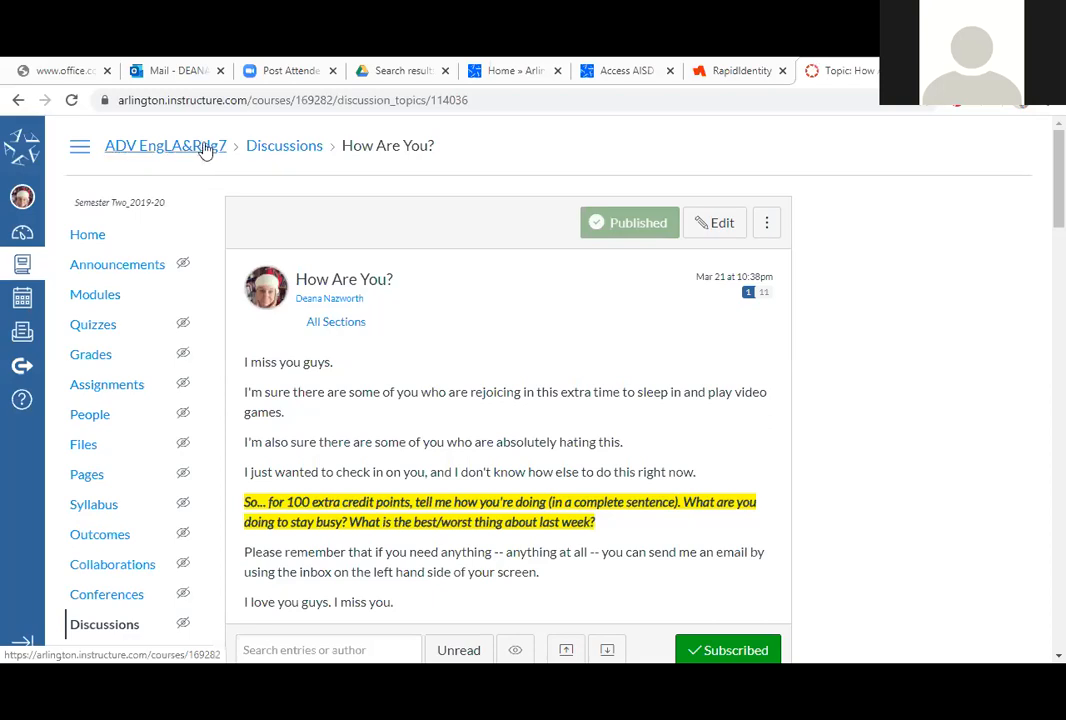
left_click(90, 240)
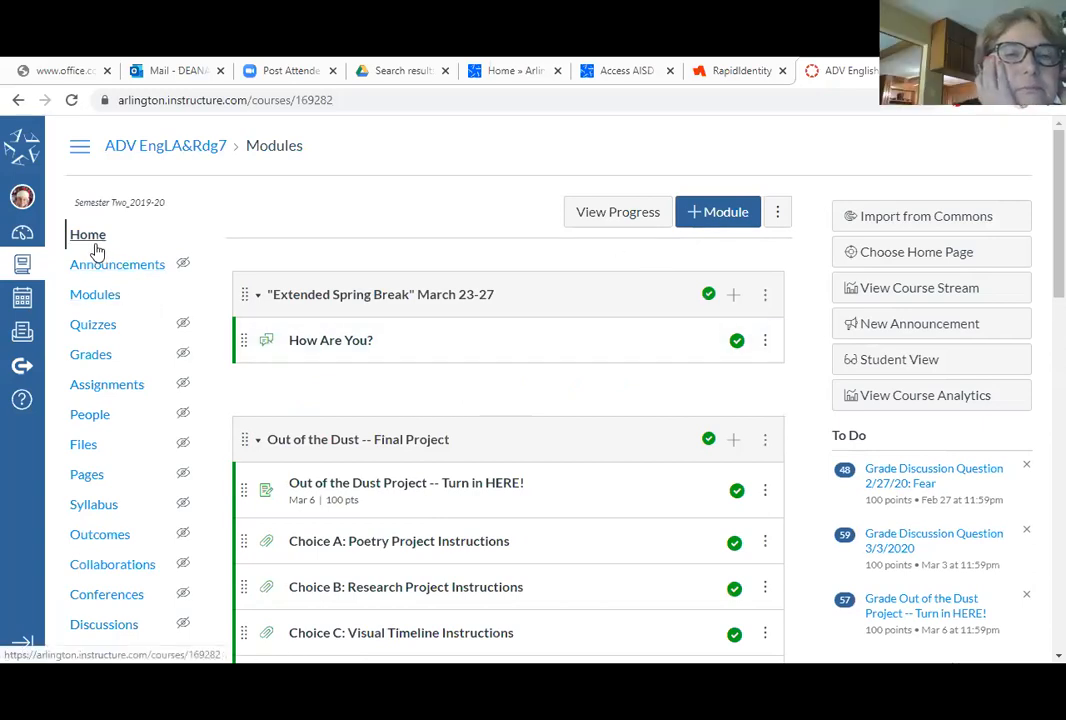
- Create a new course named "ZOOM Canvas" from the dashboard
left_click(26, 230)
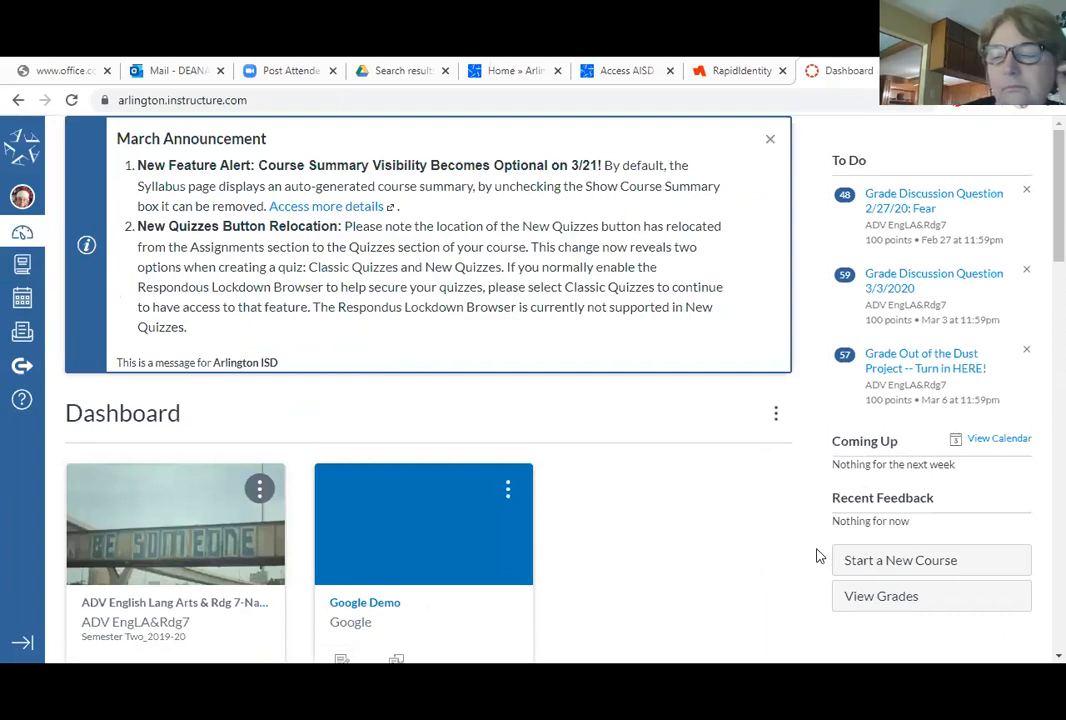
left_click(903, 562)
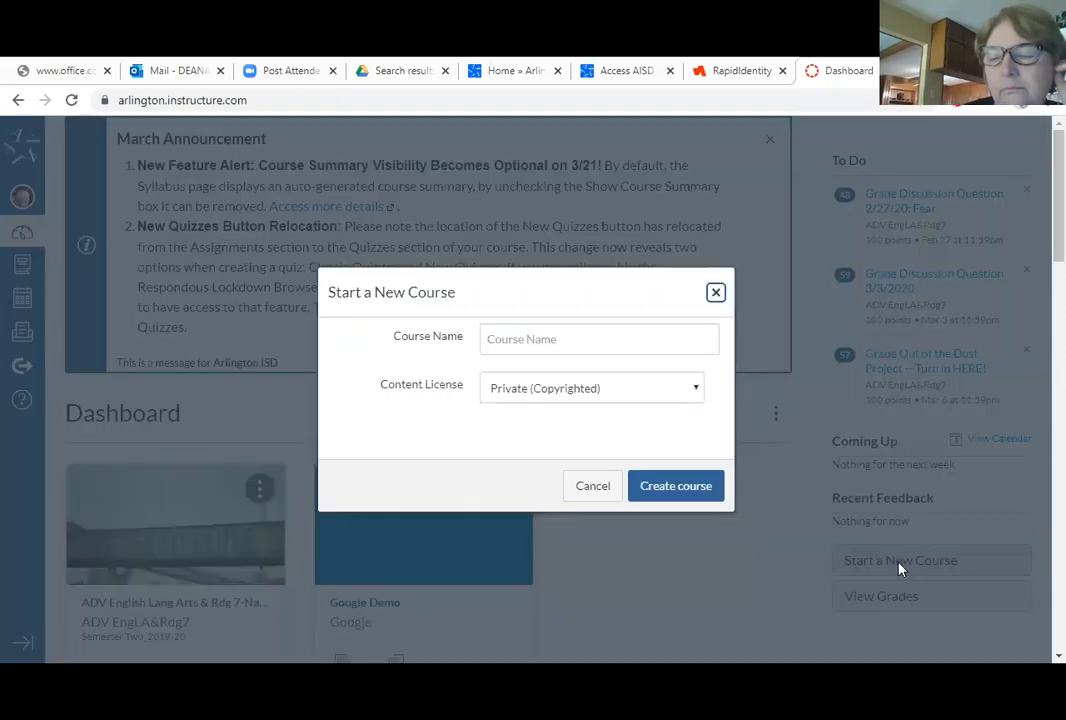
left_click(505, 337)
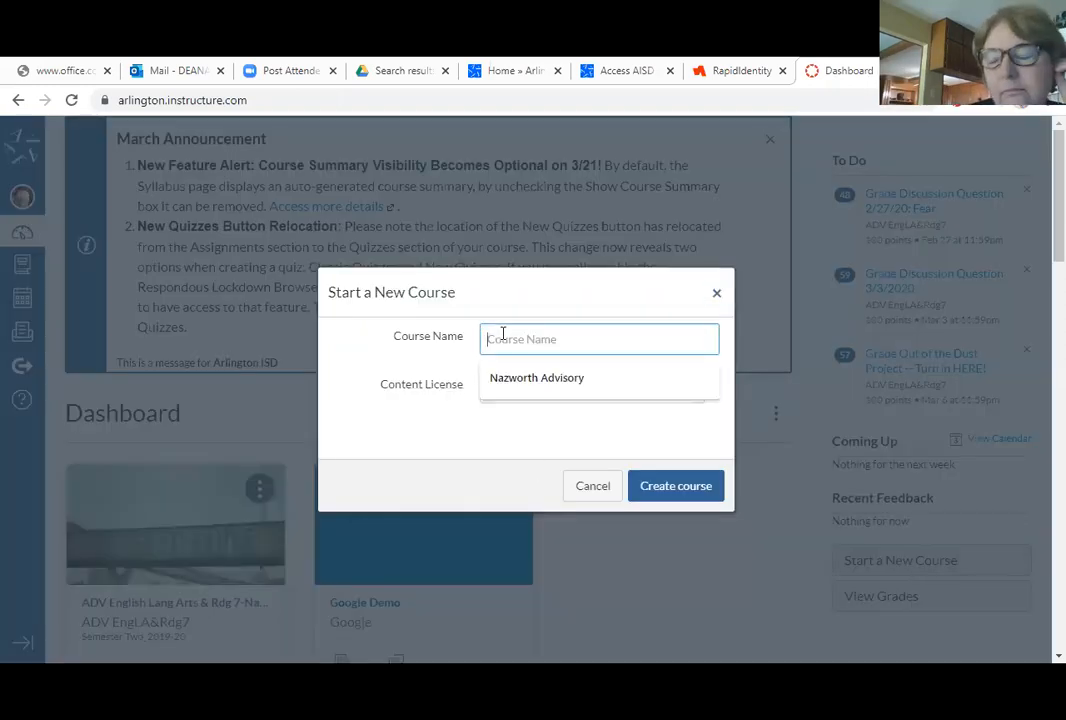
type("ZOOM")
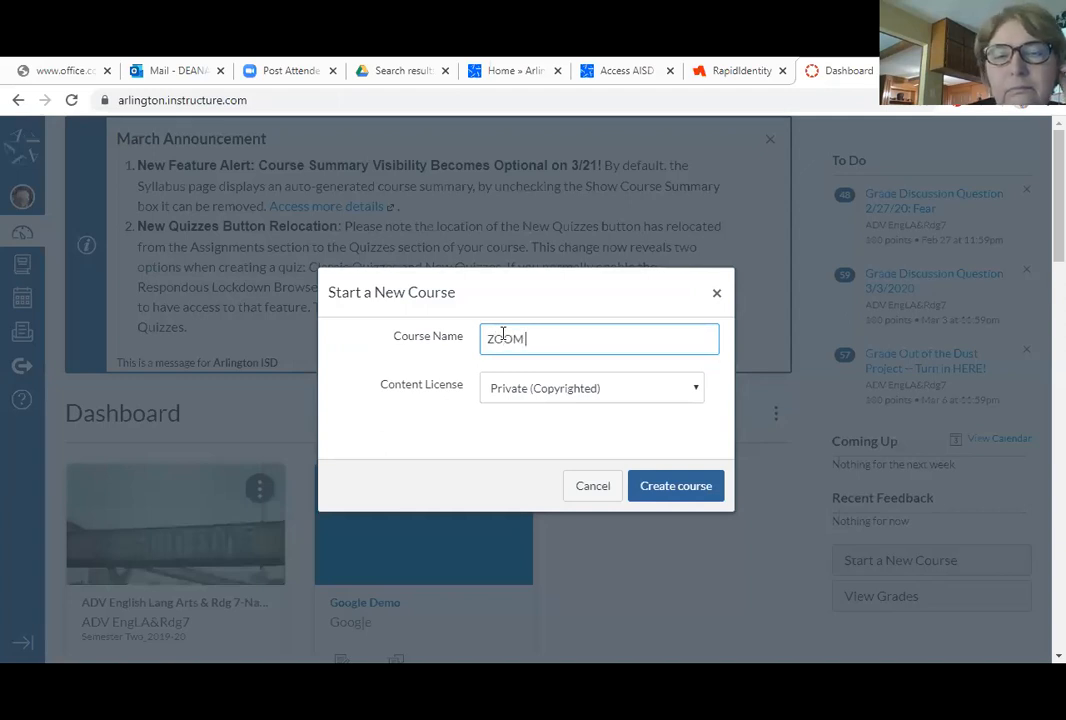
type(" Canvas")
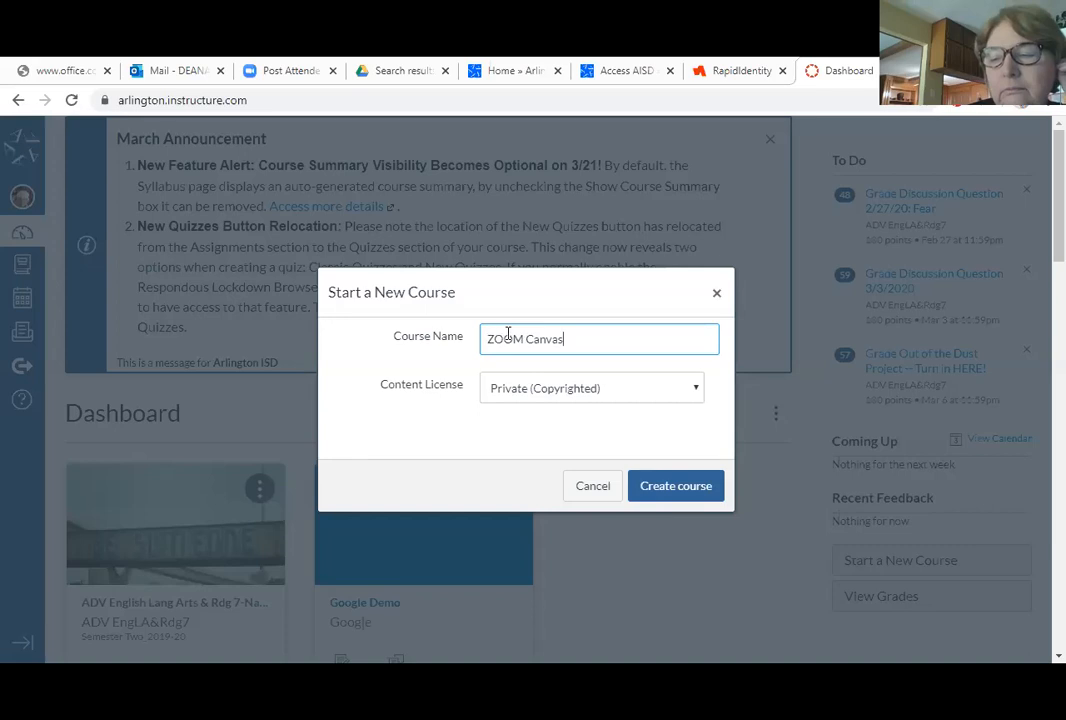
left_click(640, 486)
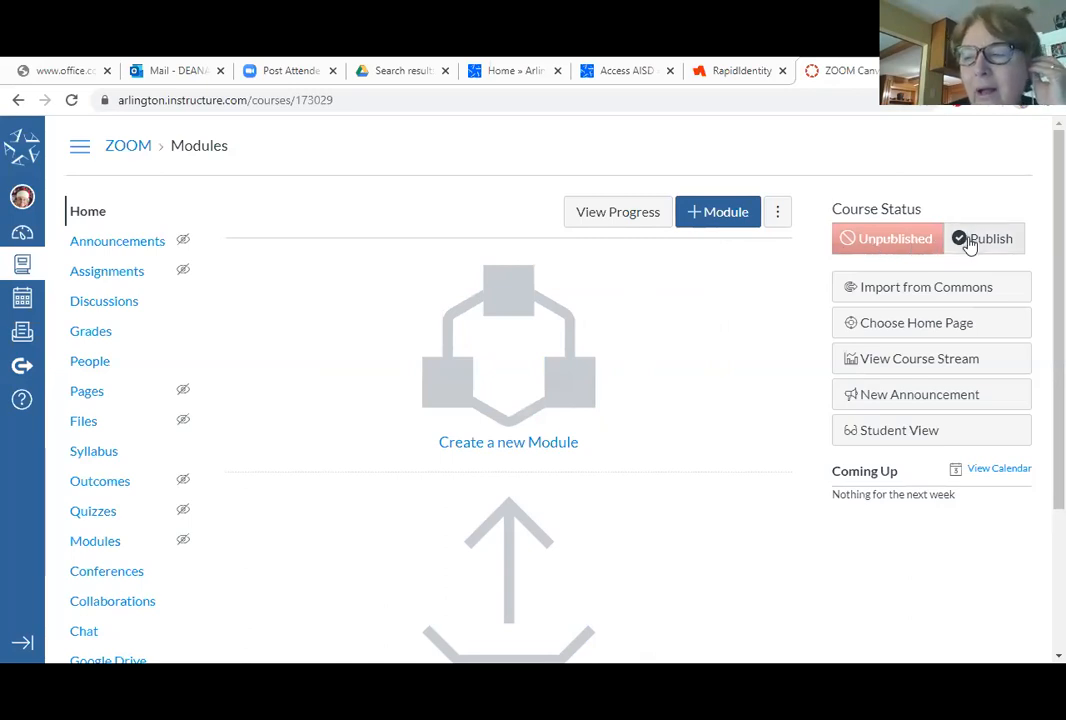
- Start a new module in the ZOOM course and name it "Spring Break"
left_click(695, 220)
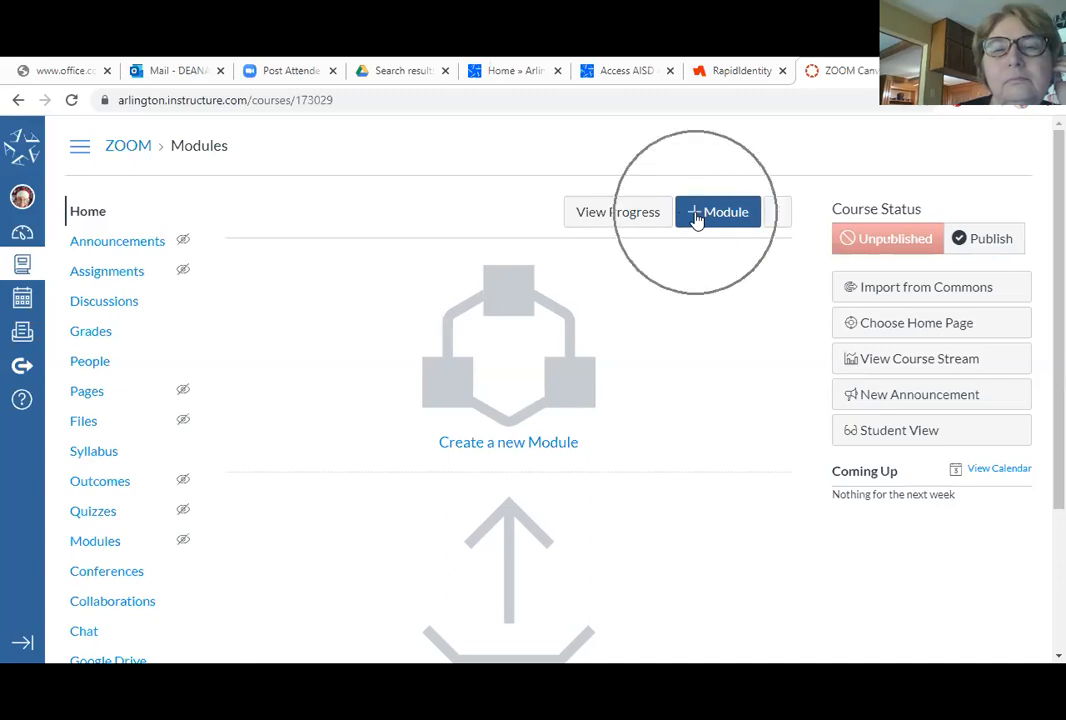
left_click(709, 219)
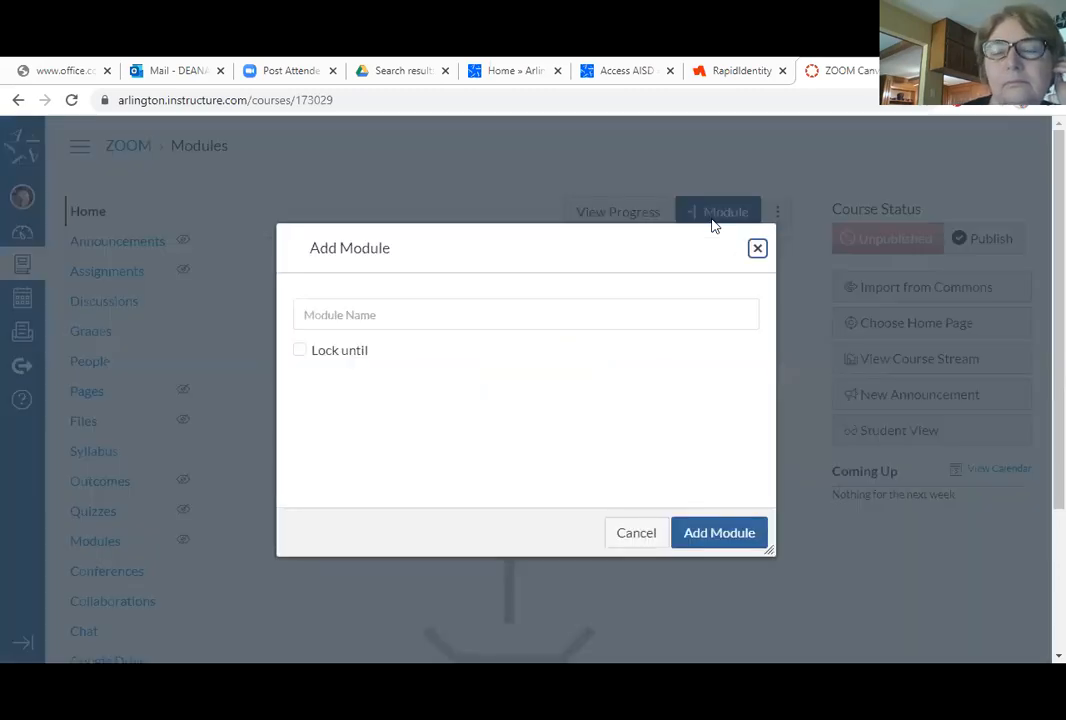
left_click(383, 313)
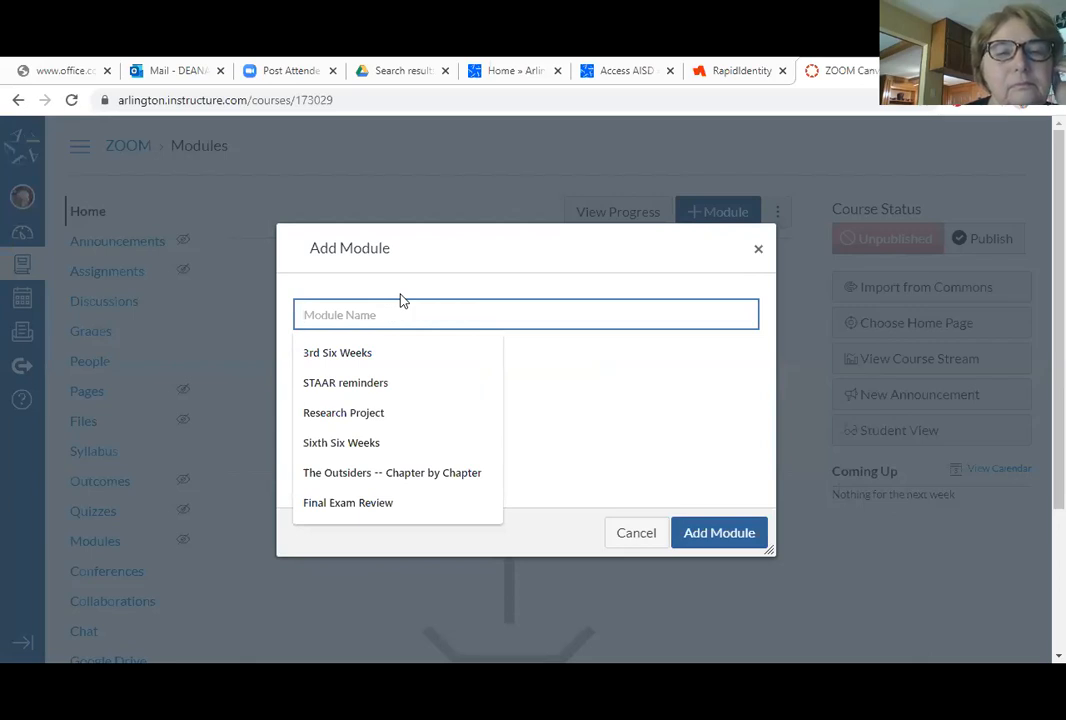
left_click(400, 296)
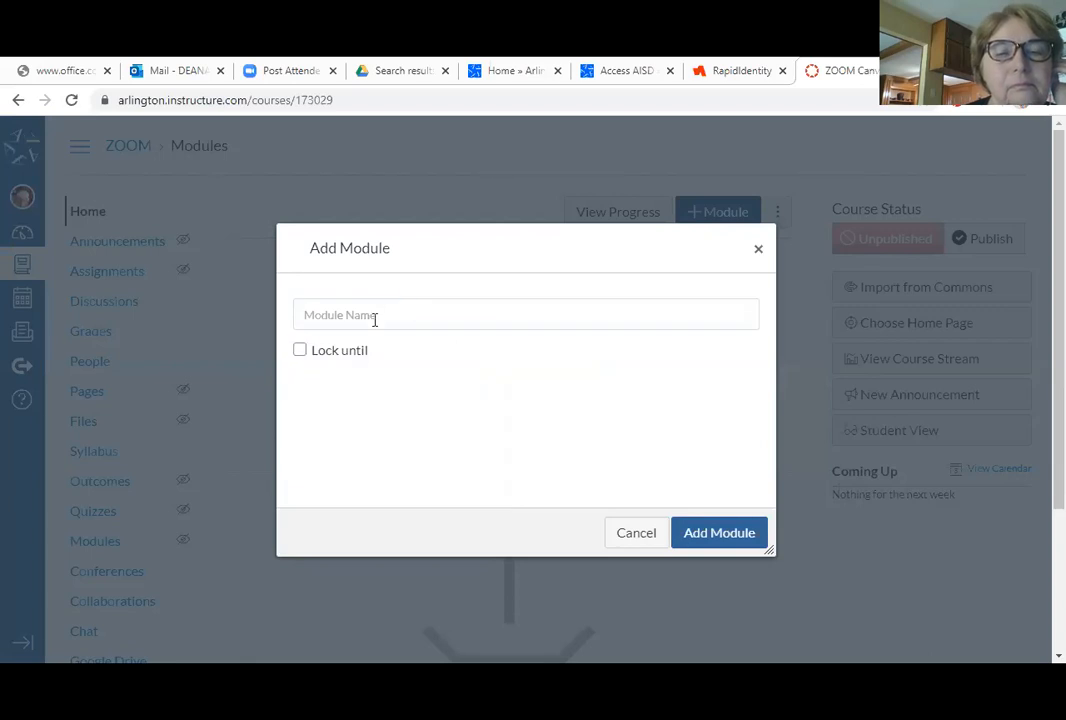
left_click(384, 303)
type("S")
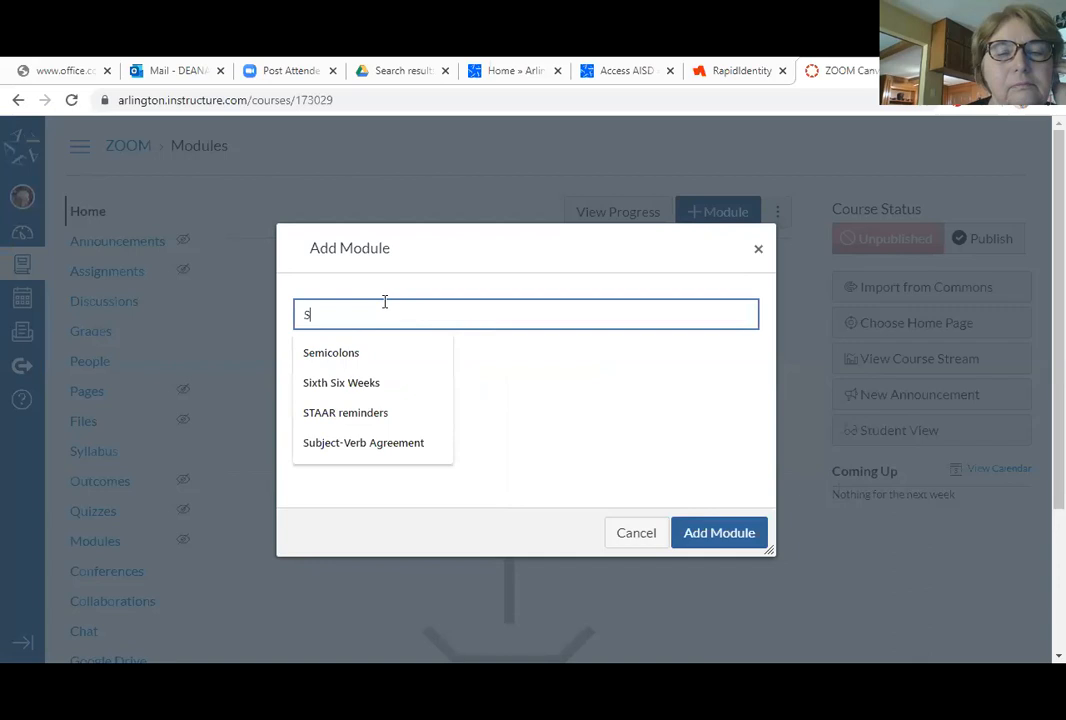
type("pring Break")
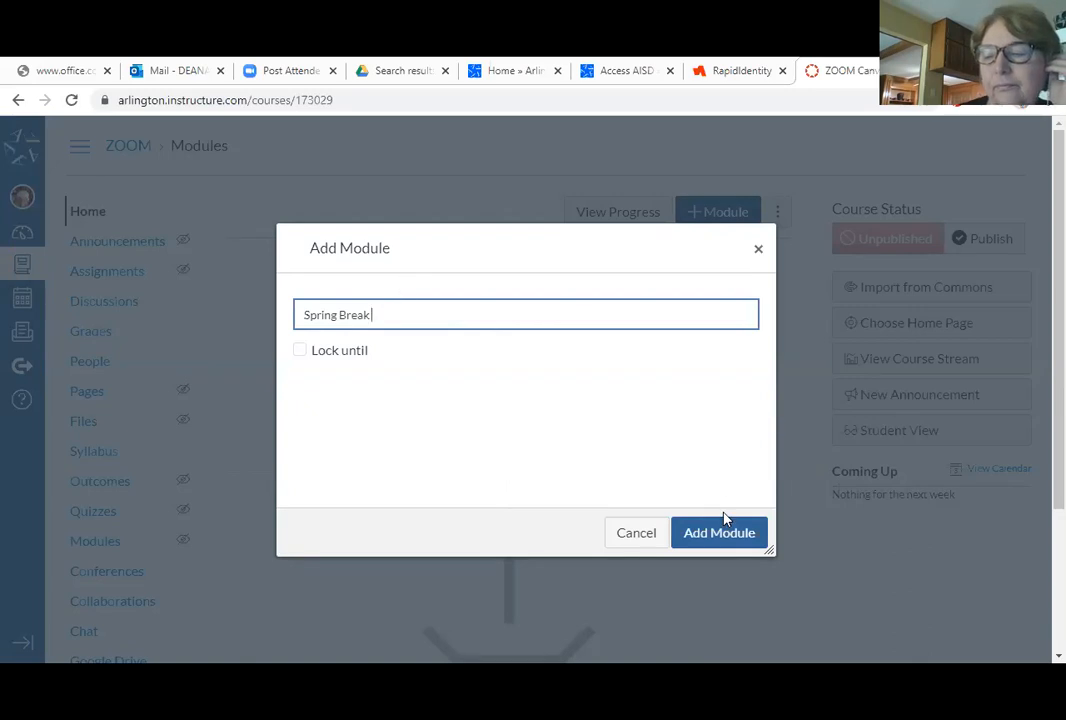
- Try locking the new module until Mar 28, 2020, and turn the lock option back off
left_click(304, 355)
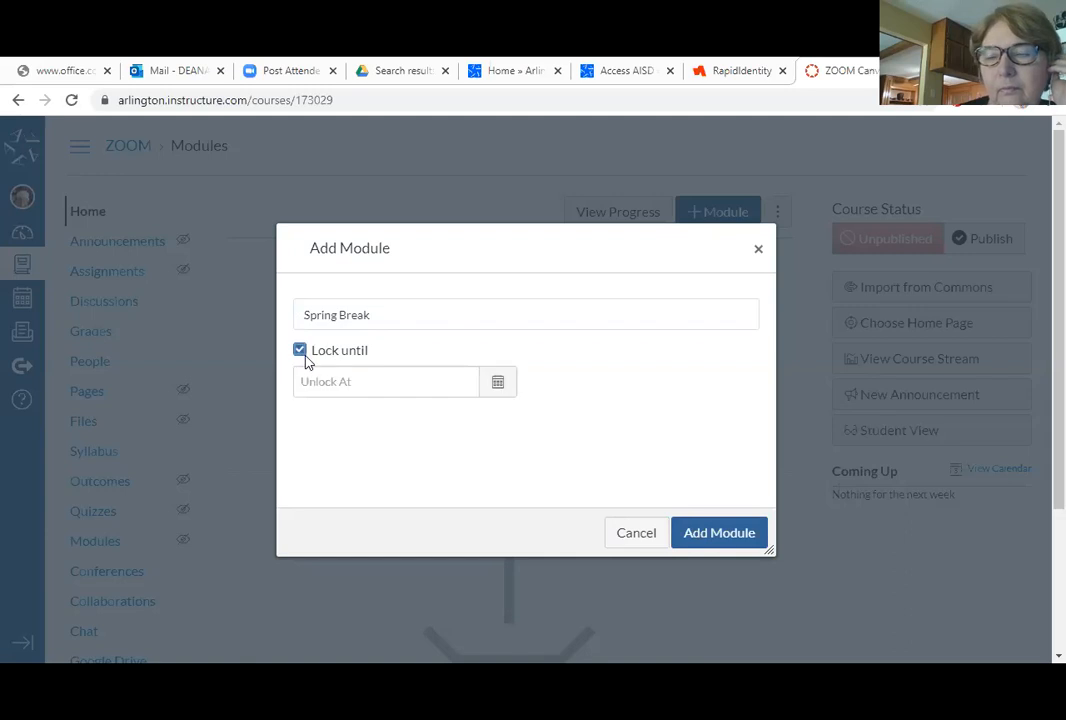
left_click(497, 390)
left_click(478, 531)
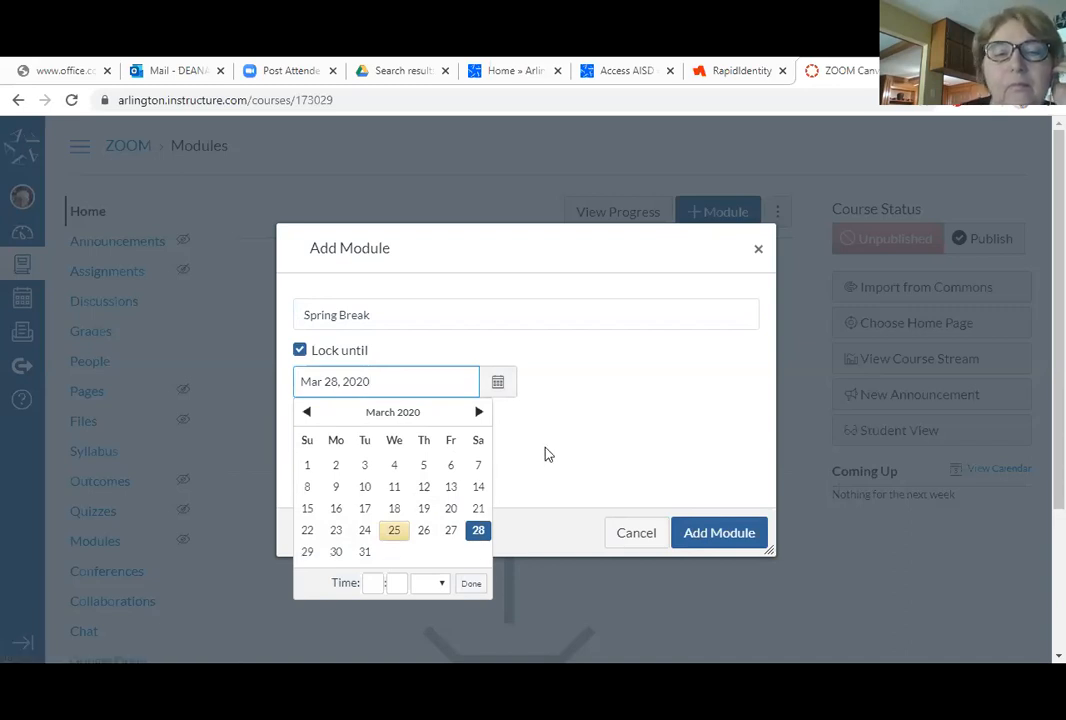
left_click(547, 455)
left_click(495, 385)
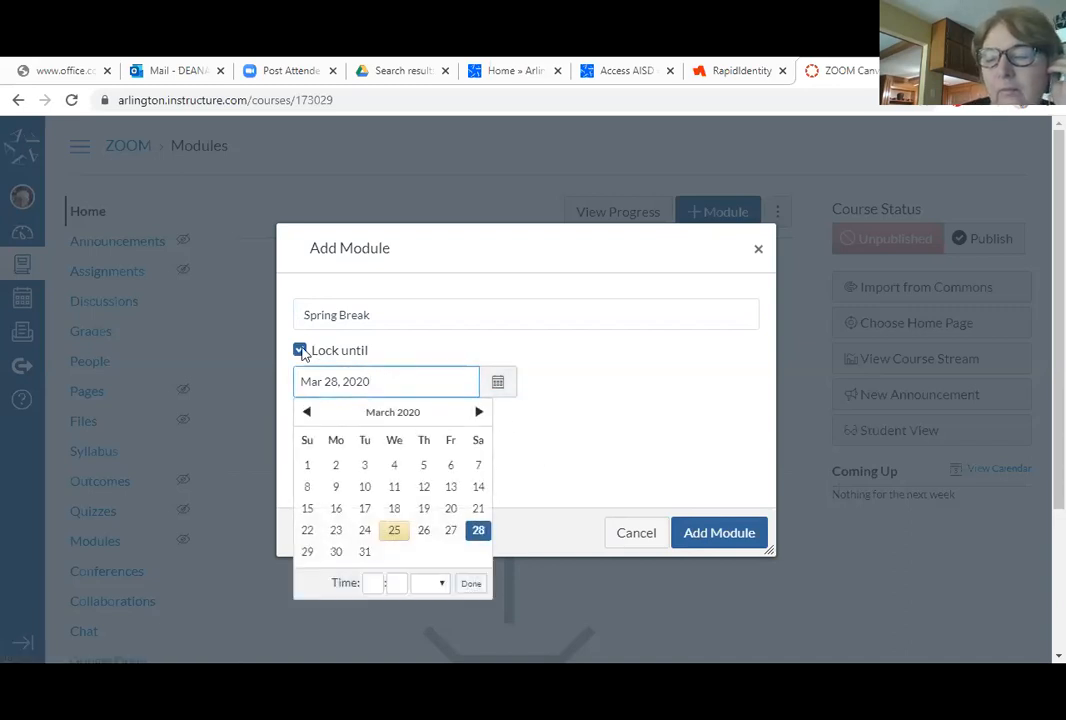
left_click(301, 351)
- Add the "Spring Break" module to the course and check the course home page in Student View
left_click(698, 541)
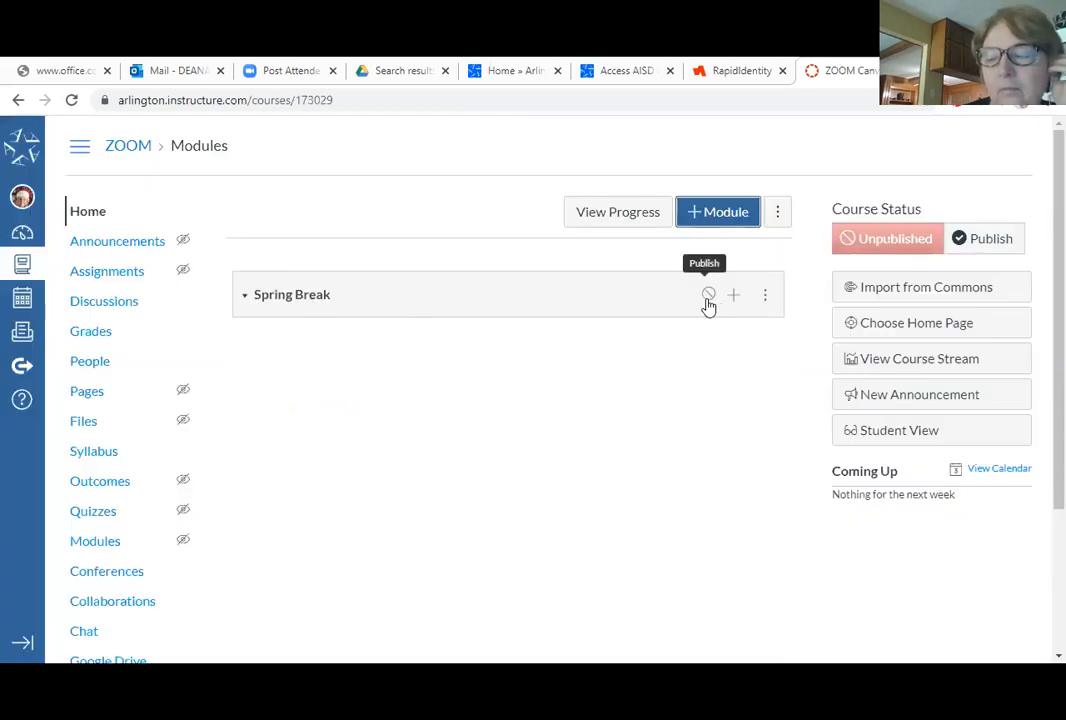
left_click(861, 437)
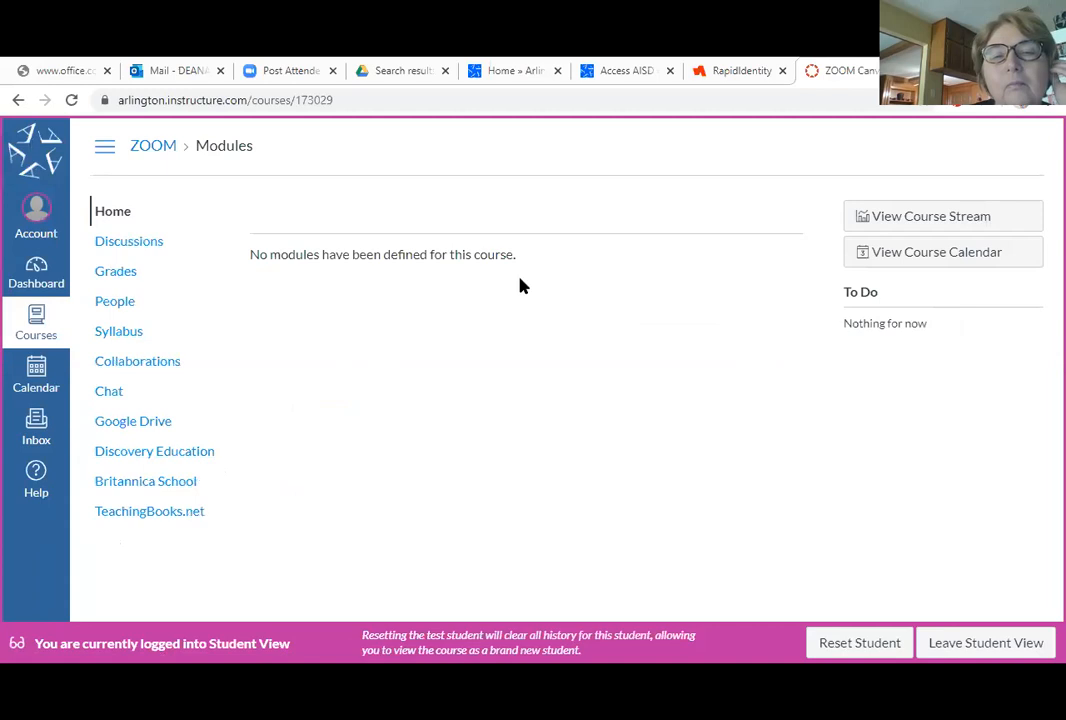
left_click(971, 648)
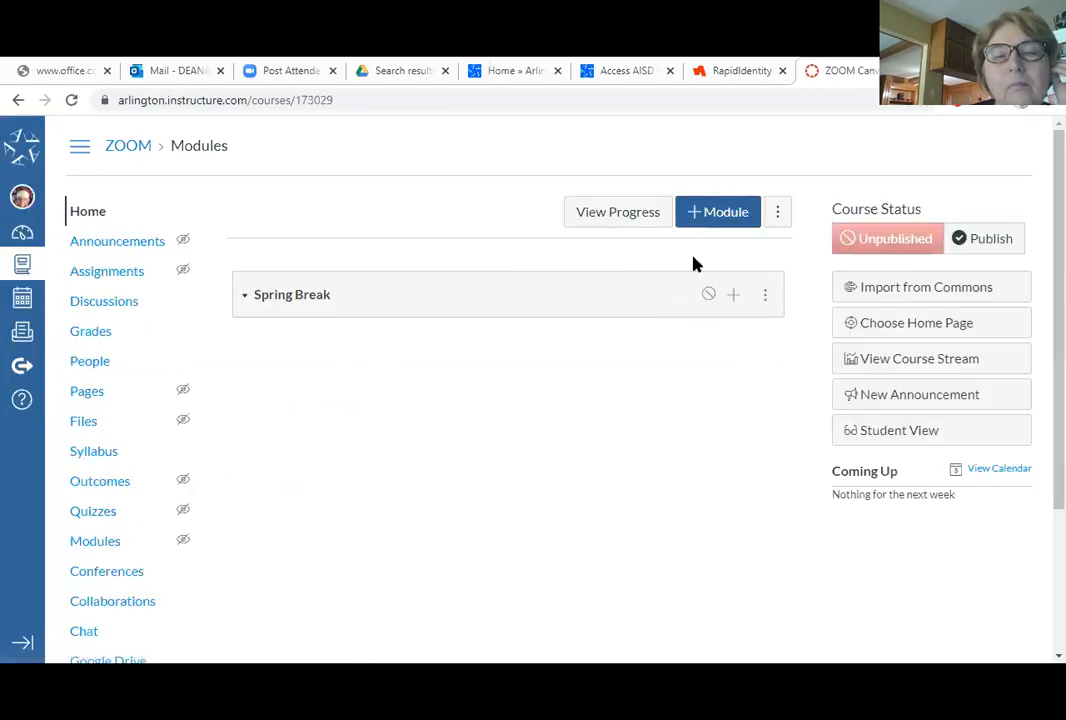
- Add a new page named "Fractions" to the "Spring Break" module
left_click(733, 296)
left_click(731, 594)
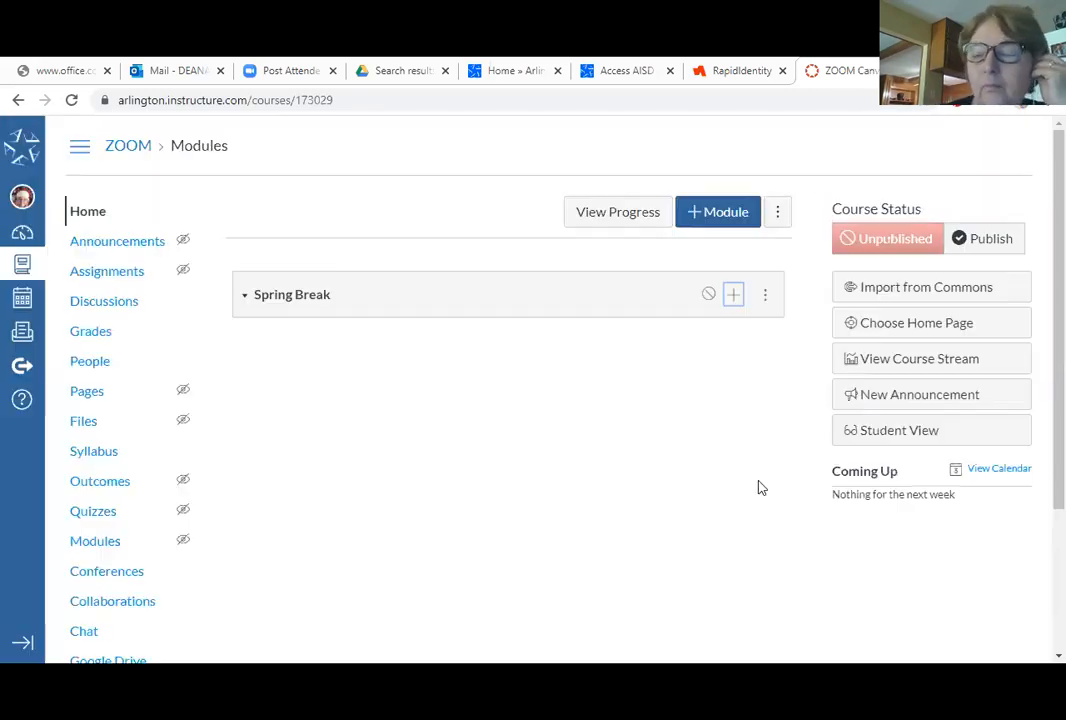
left_click(737, 300)
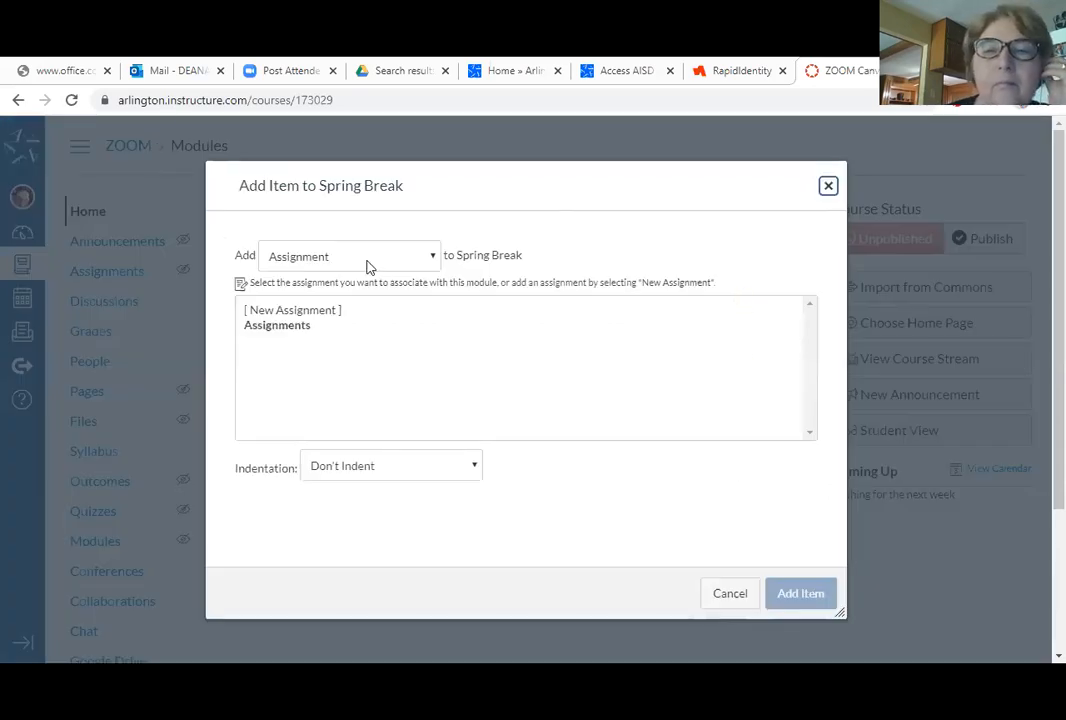
left_click(432, 258)
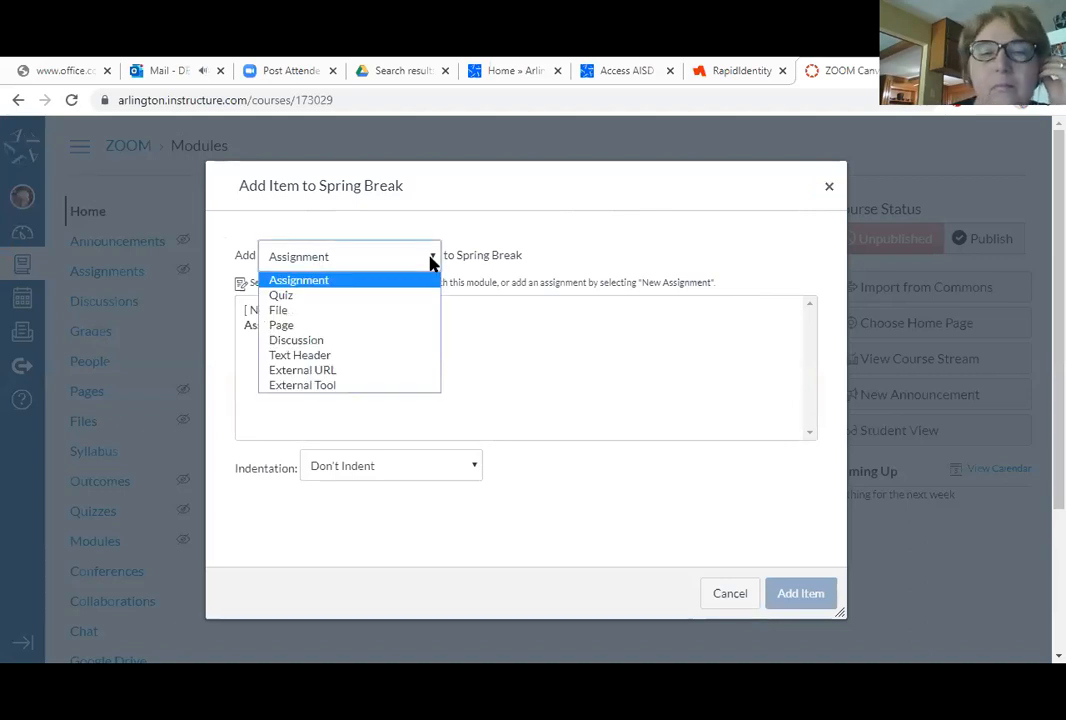
left_click(409, 332)
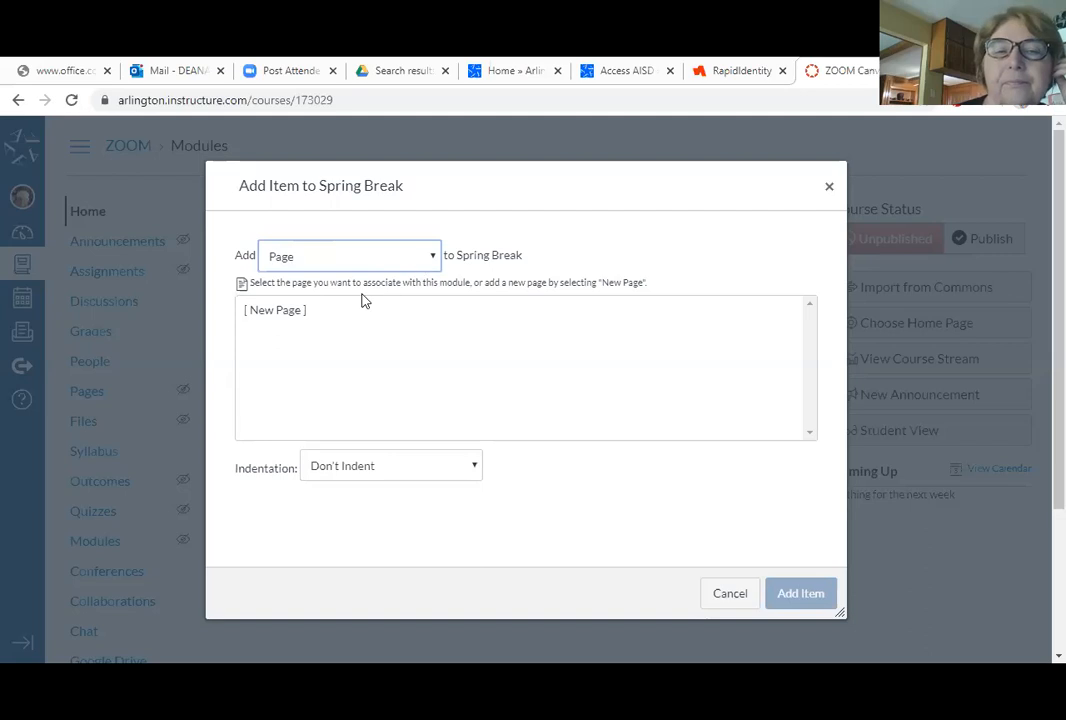
left_click(296, 316)
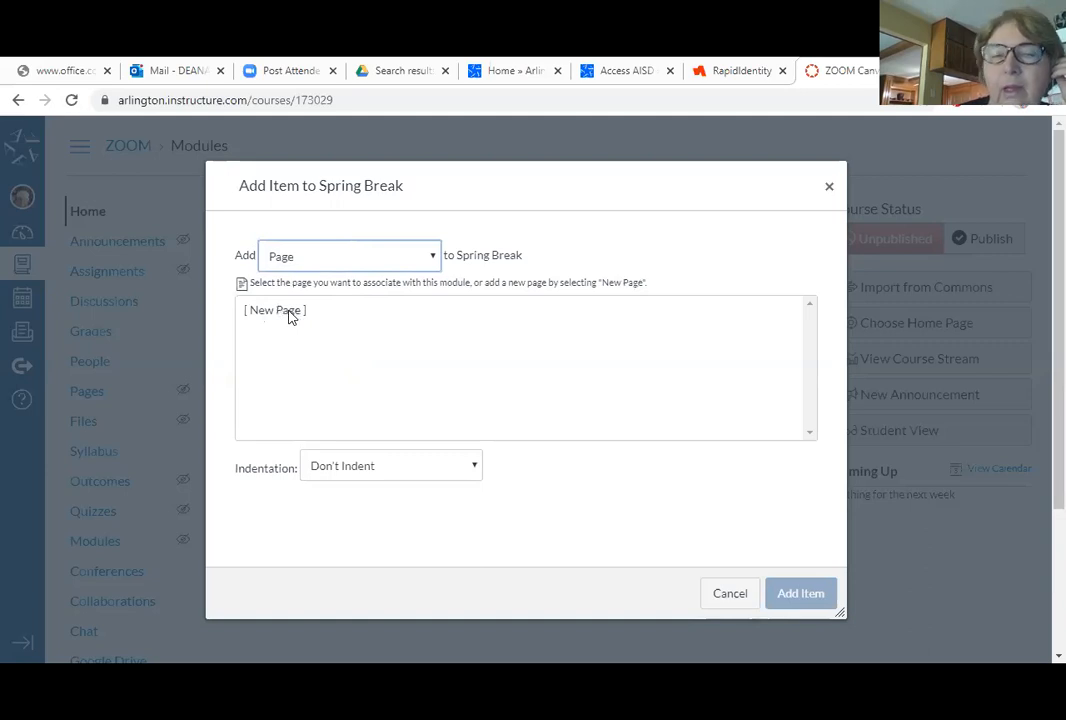
left_click(290, 316)
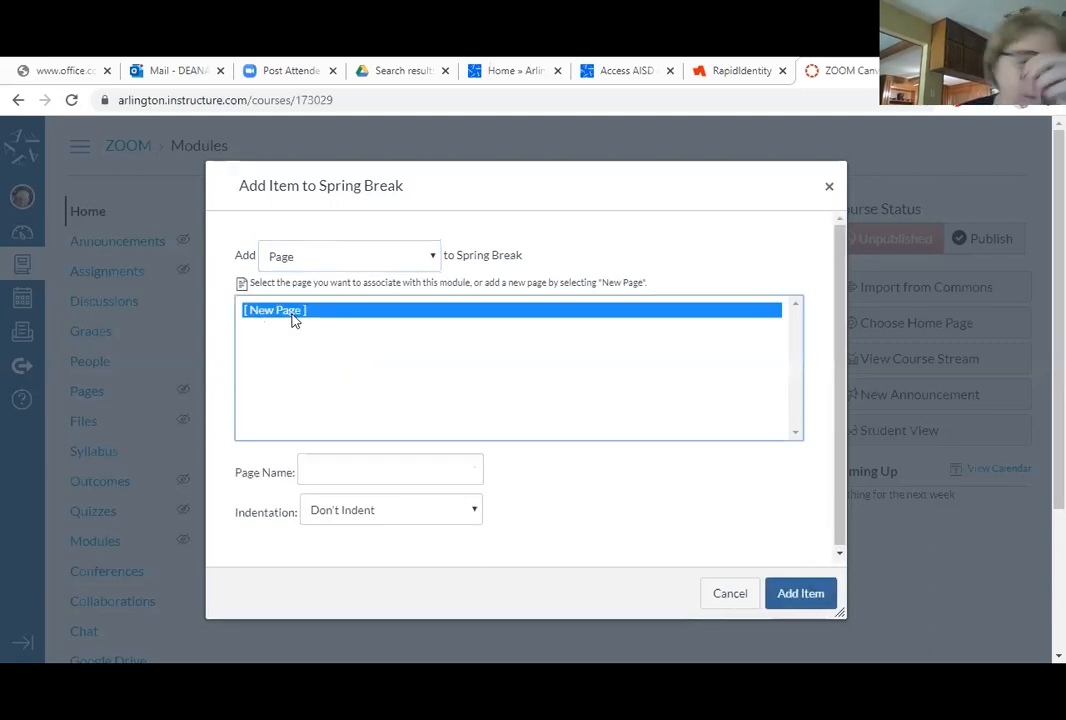
left_click(338, 463)
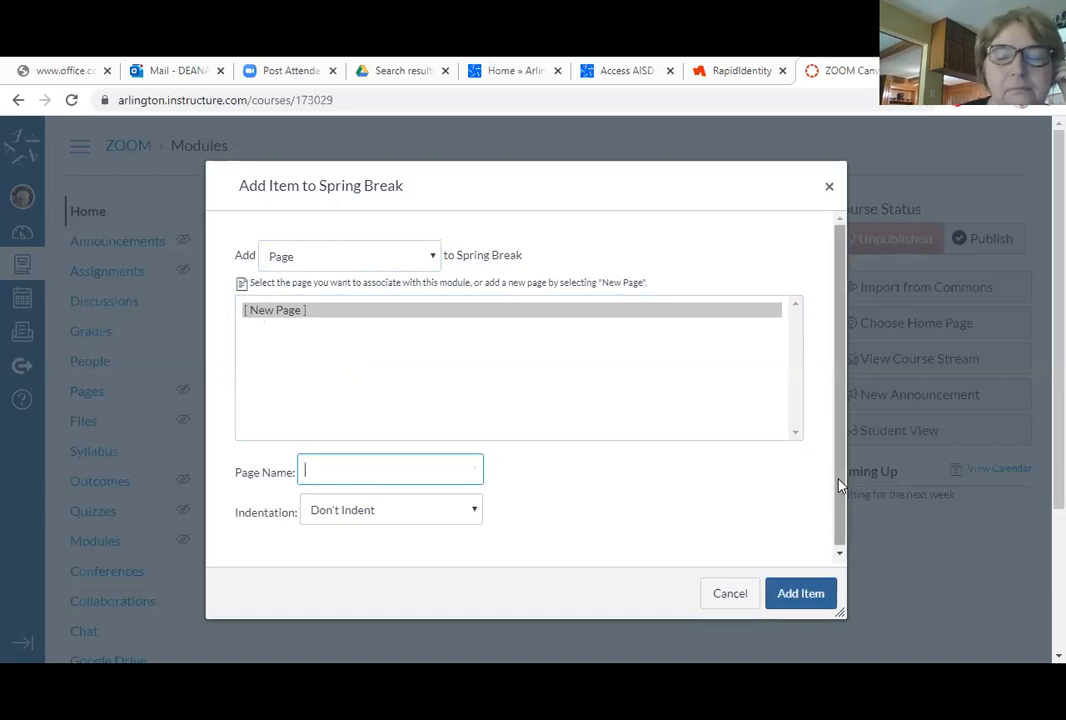
type("Fractions")
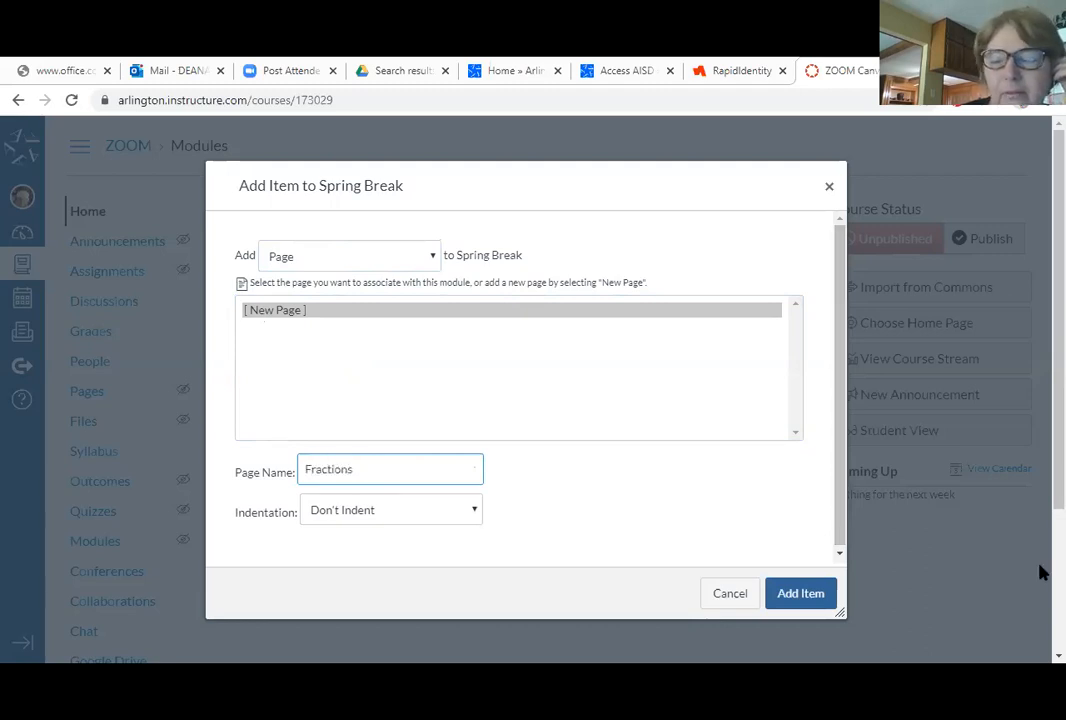
left_click(792, 600)
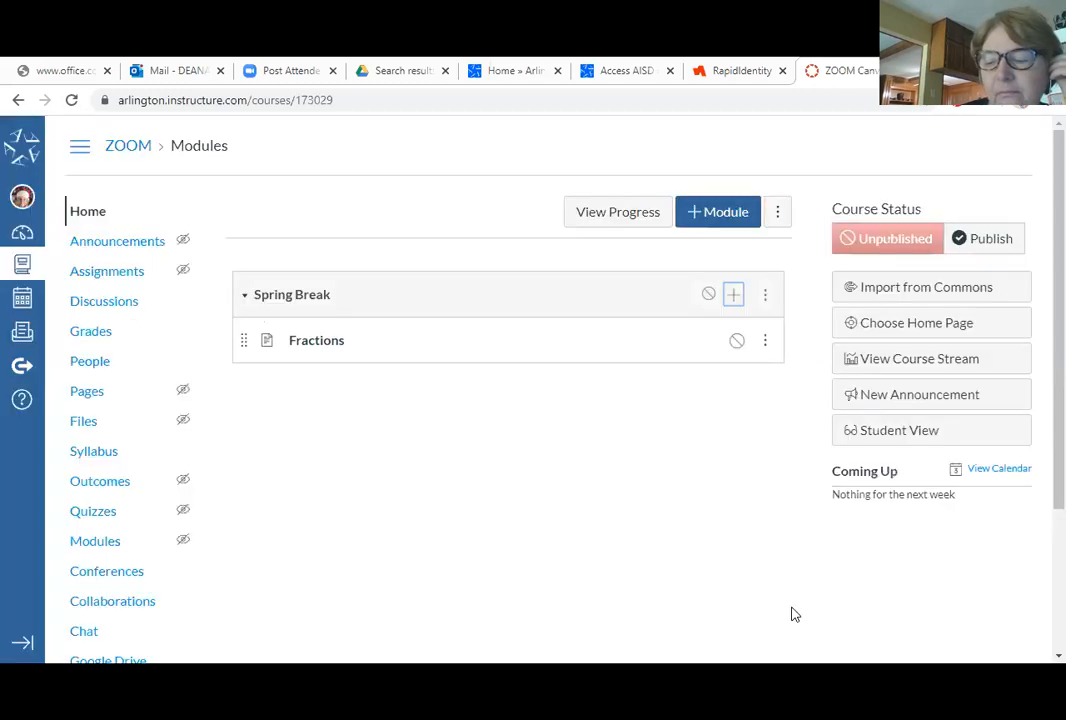
- Try the publishing toggle of the "Fractions" page in the module and view the page's item options
left_click(735, 353)
left_click(735, 353)
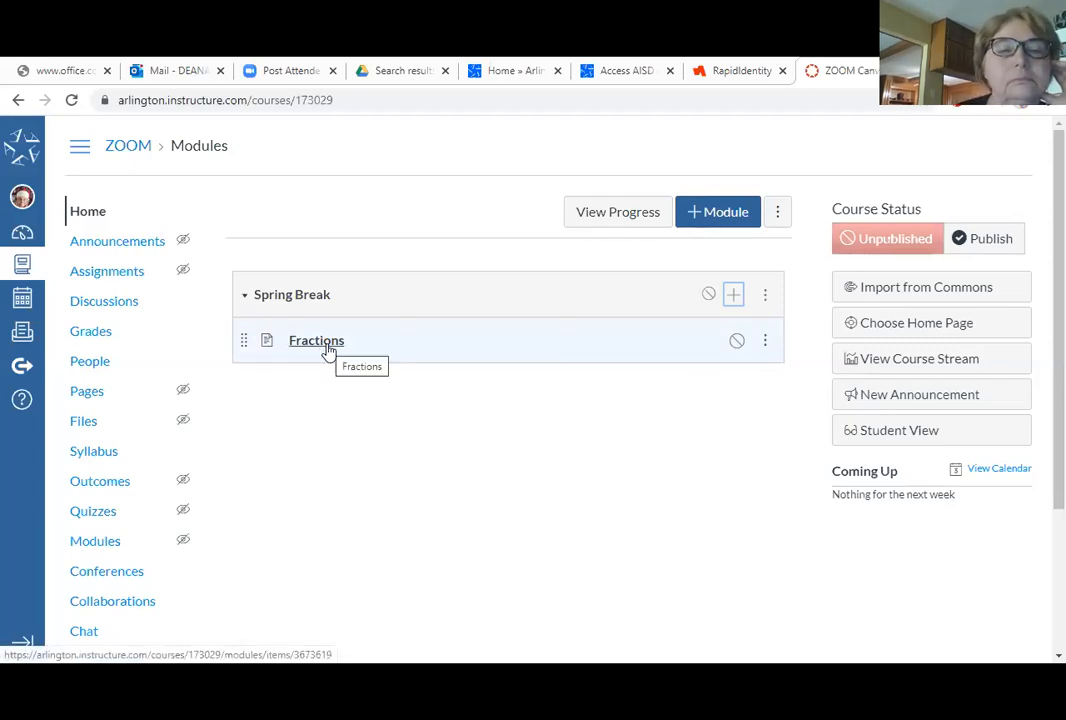
left_click(766, 346)
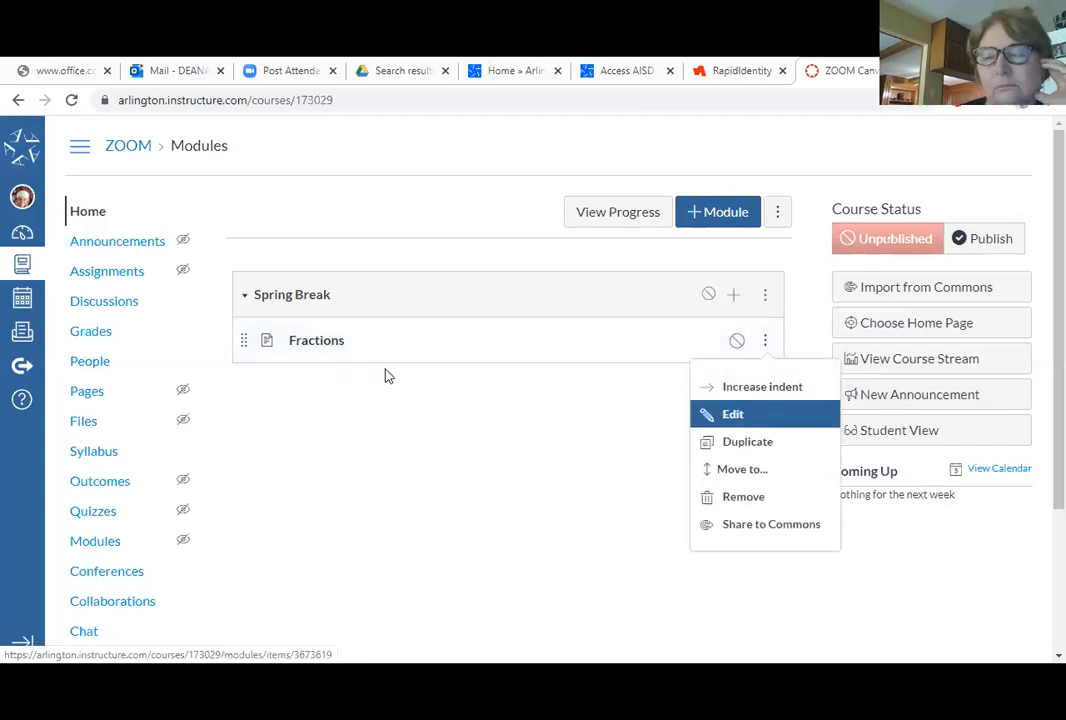
- Open the "Fractions" page in edit mode and bring up the dialog for inserting media into its body
left_click(328, 345)
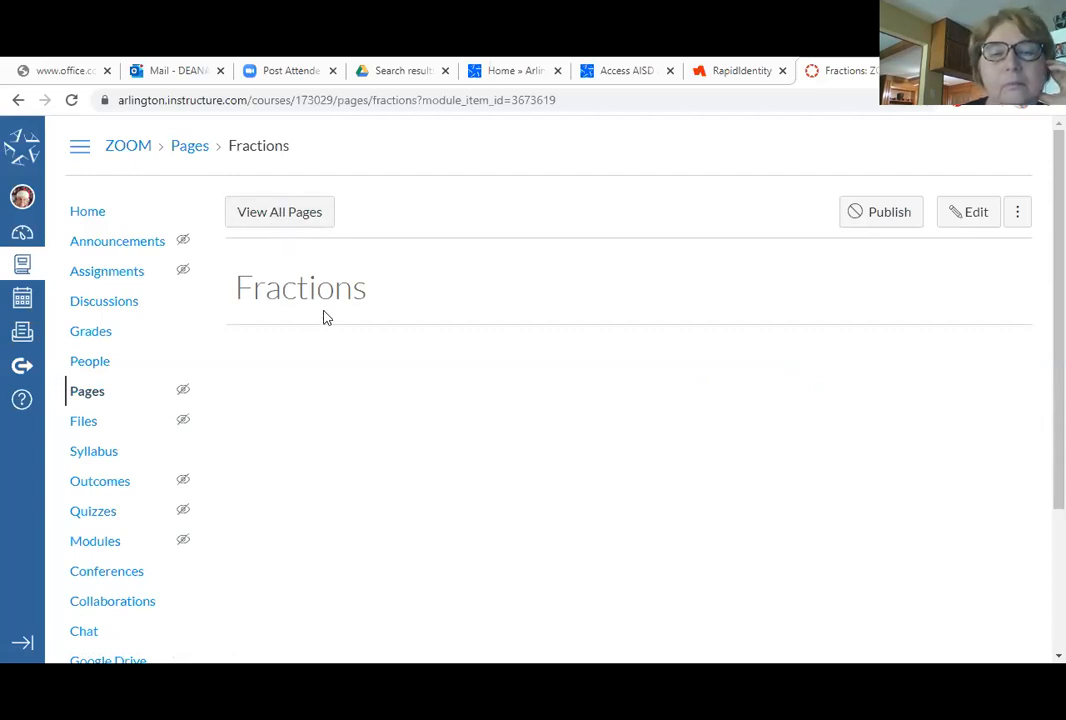
left_click(969, 216)
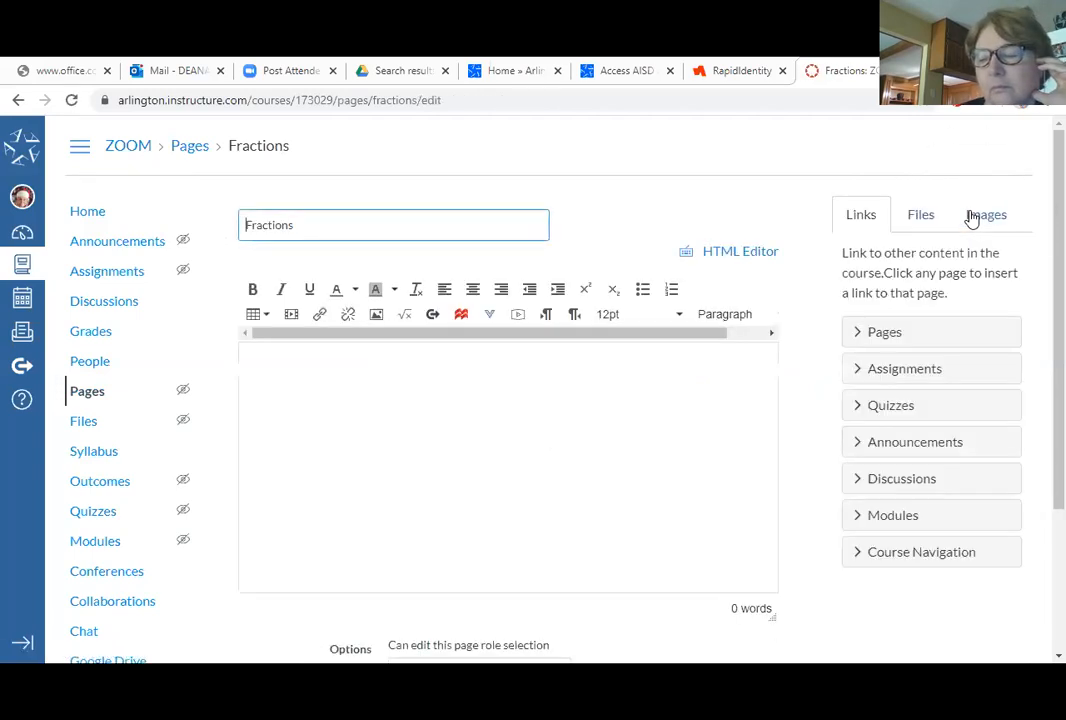
scroll(566, 437, "down", 3)
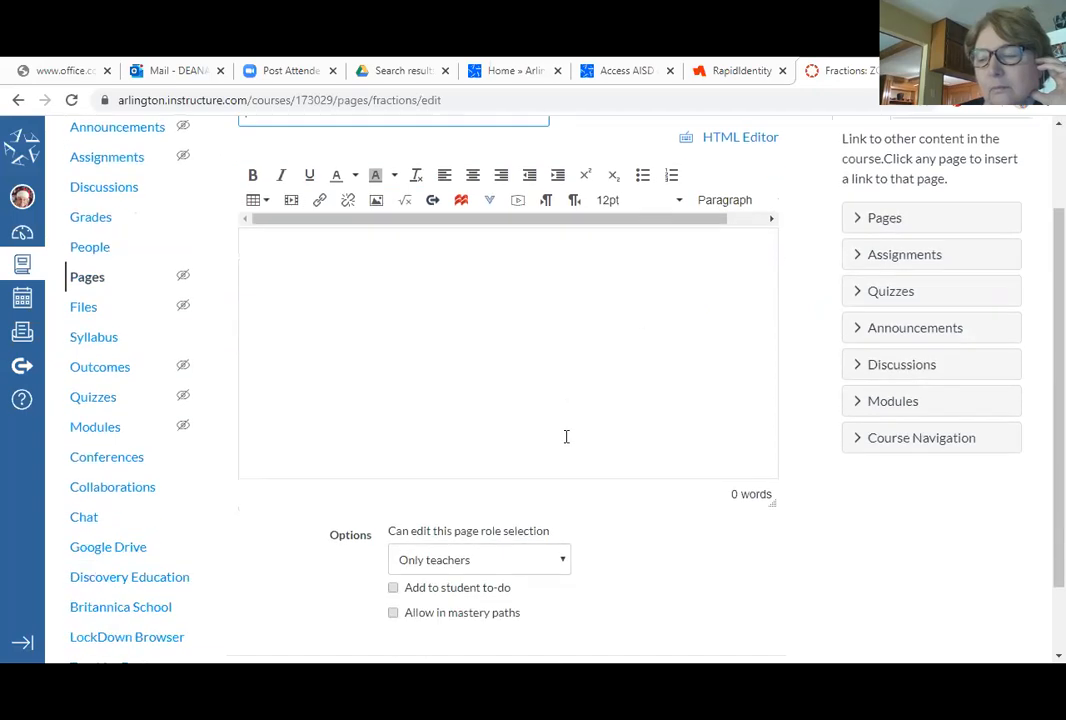
scroll(564, 438, "up", 2)
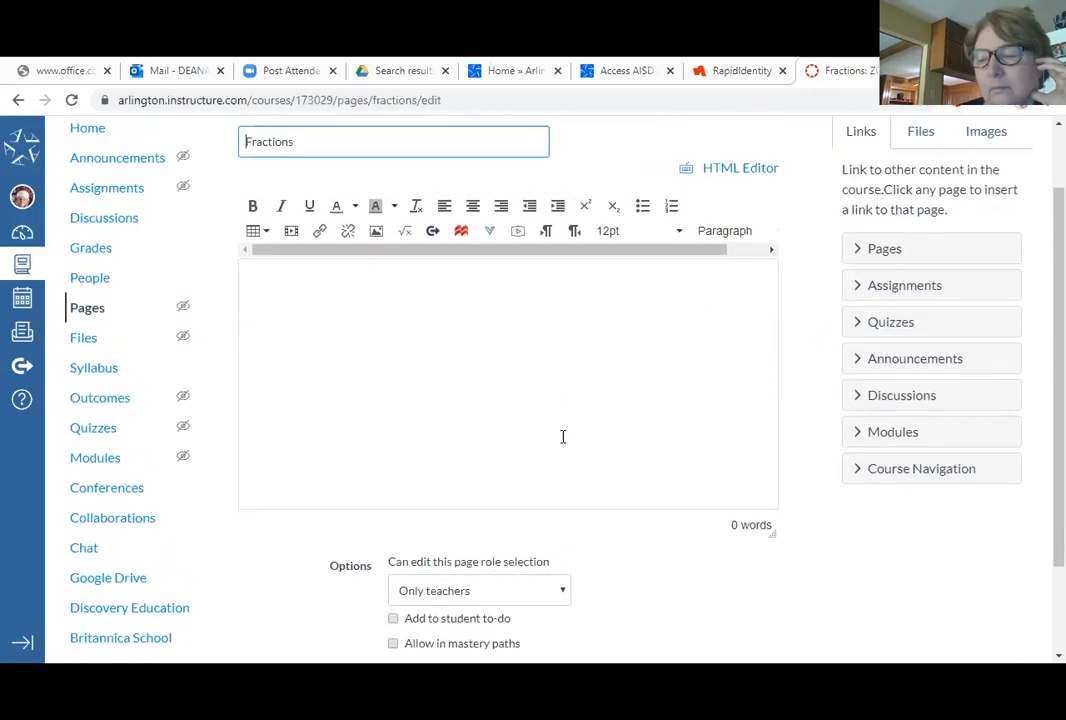
left_click(291, 242)
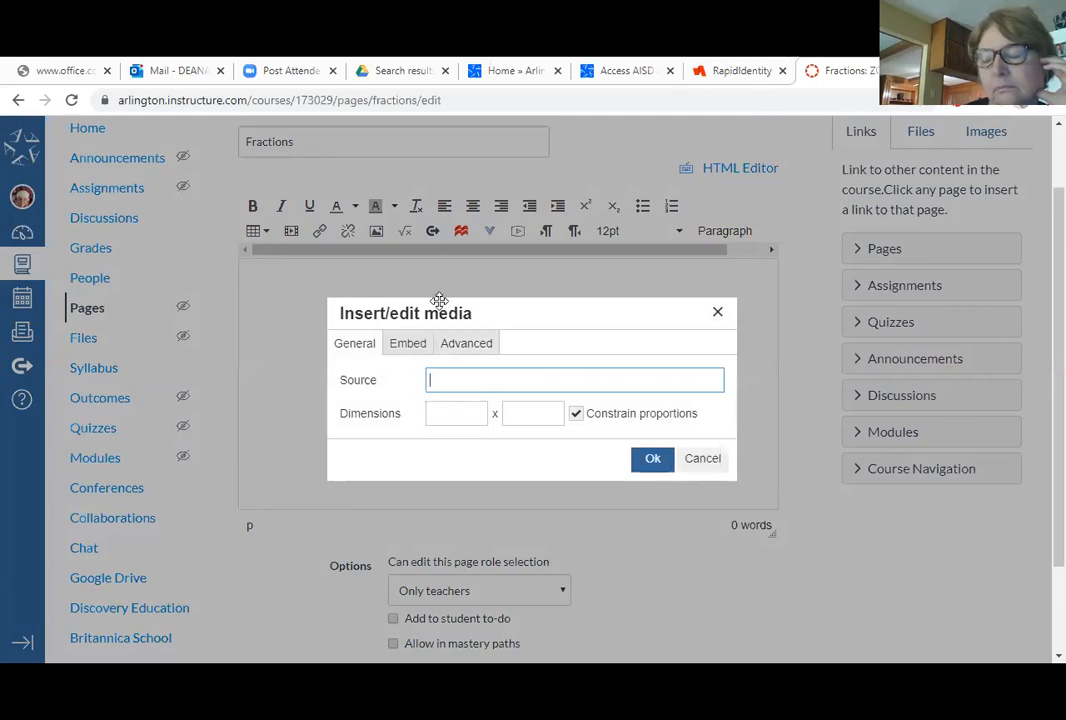
- Search Google for "fractions video" in a new browser tab and open the YouTube video "Fractions for Kids | Math Learning Video"
key("ctrl+t")
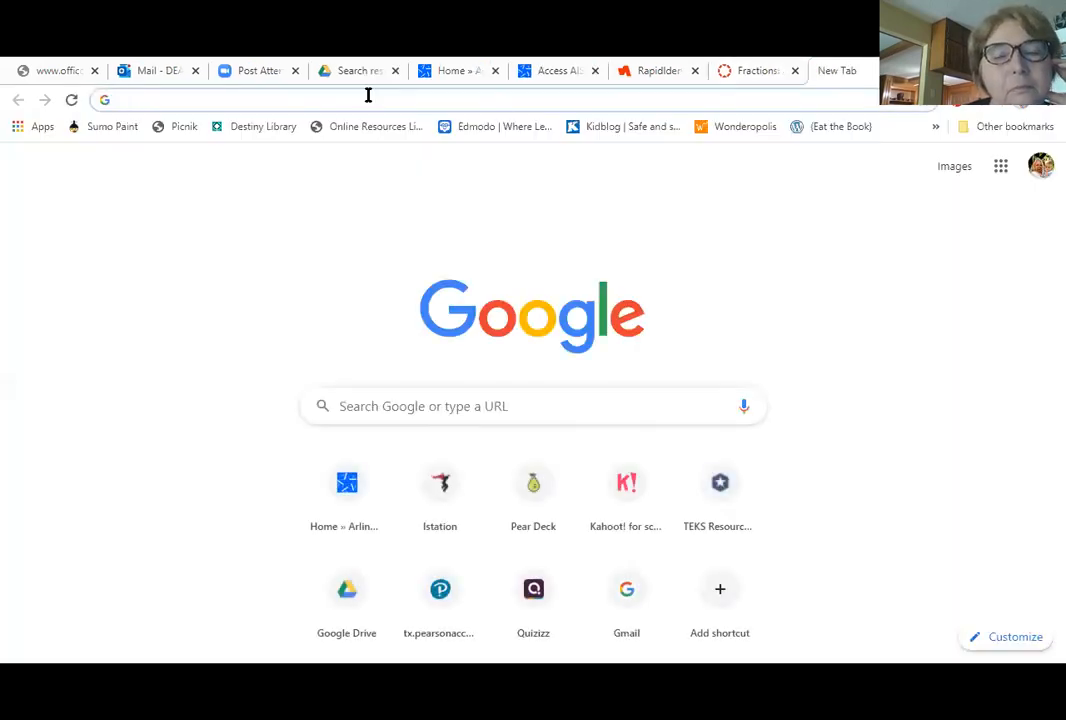
type("fractions vid")
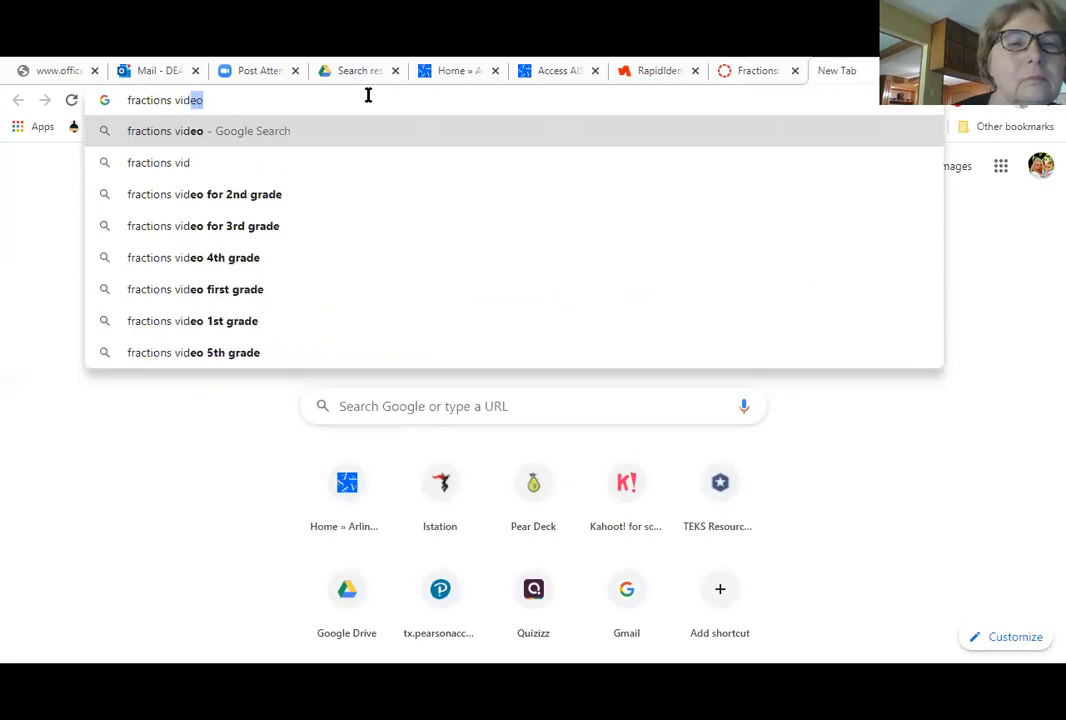
key("Return")
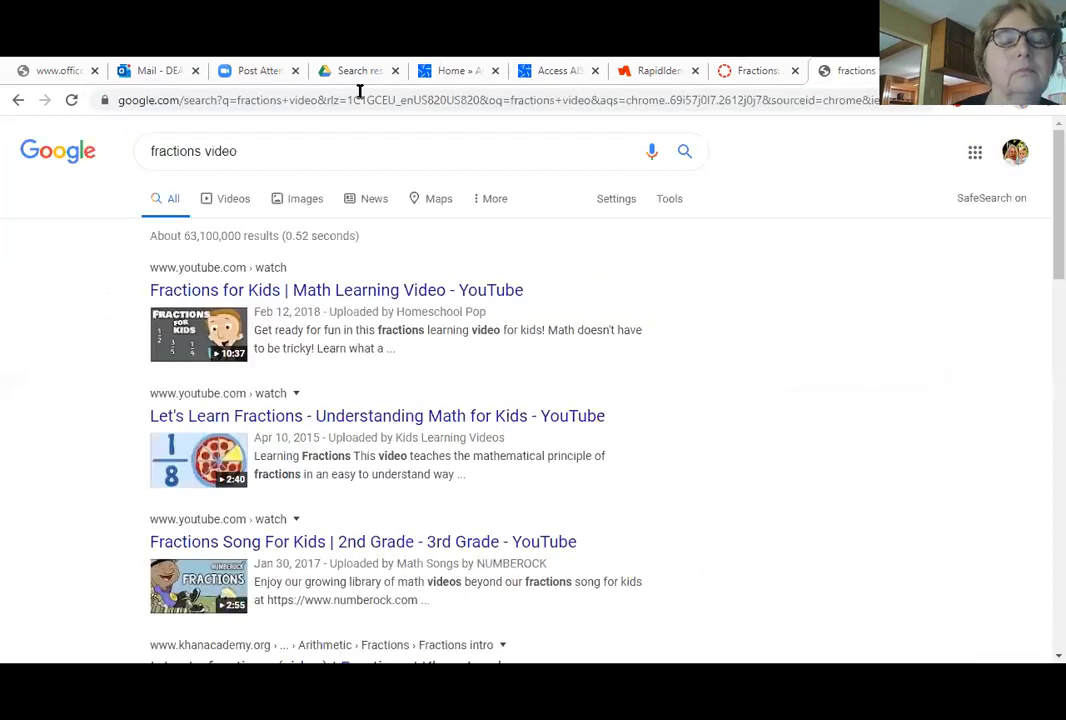
left_click(480, 289)
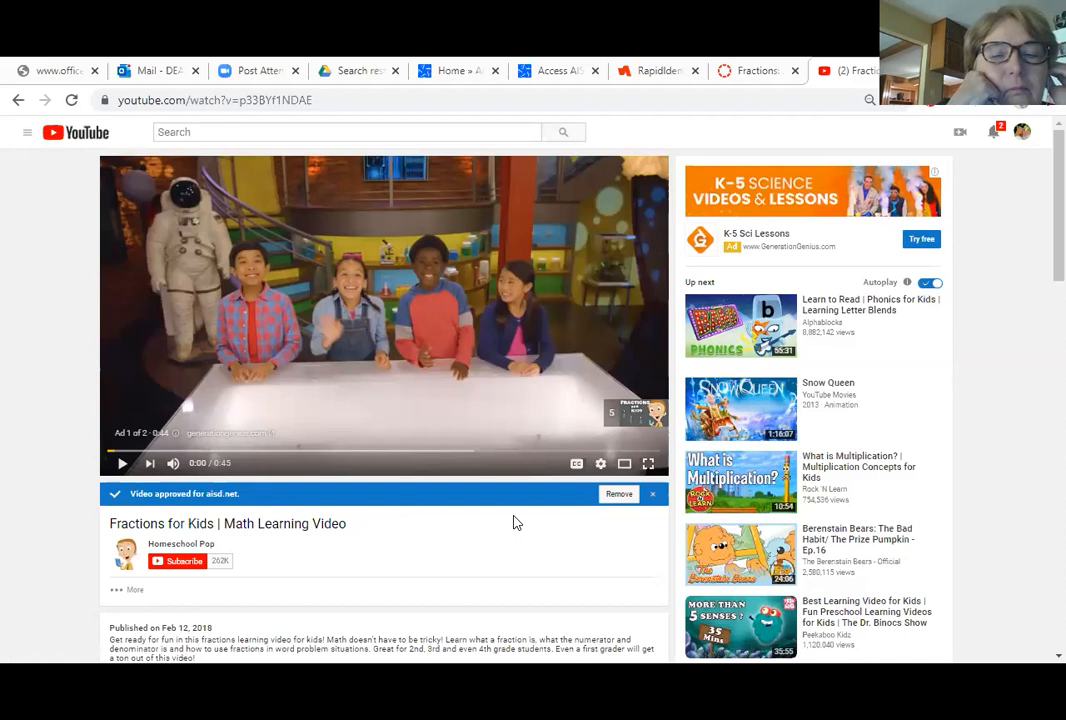
- Examine the details and additional actions of the "Fractions for Kids | Math Learning Video" page for a way to share or embed it
scroll(352, 511, "down", 2)
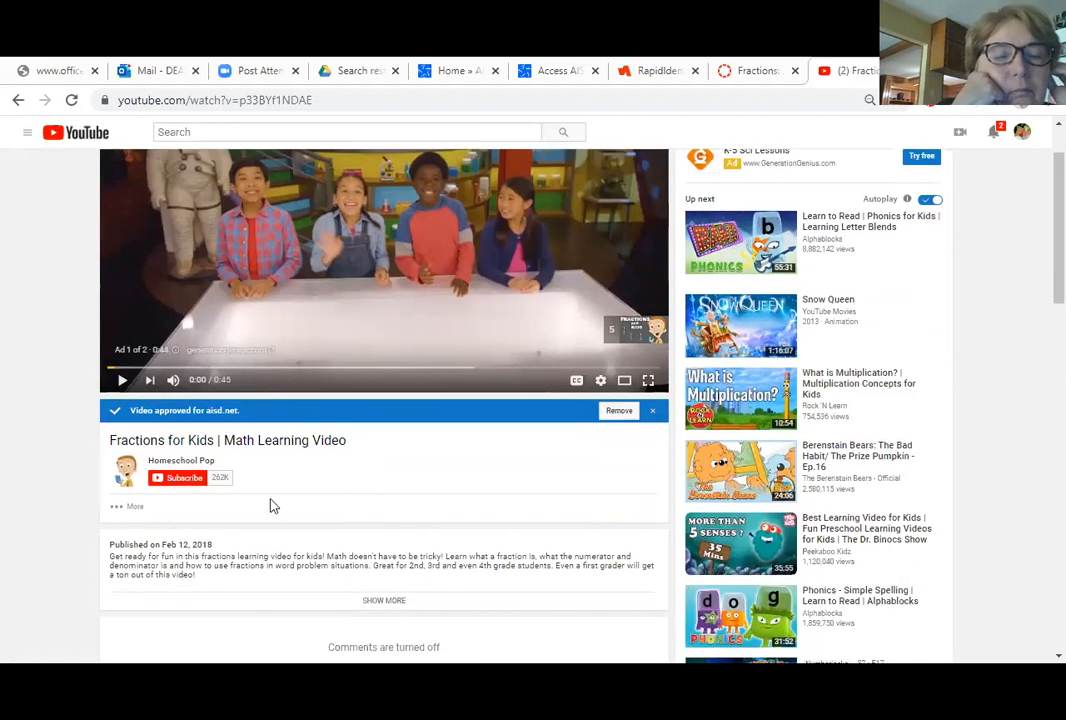
scroll(200, 475, "down", 2)
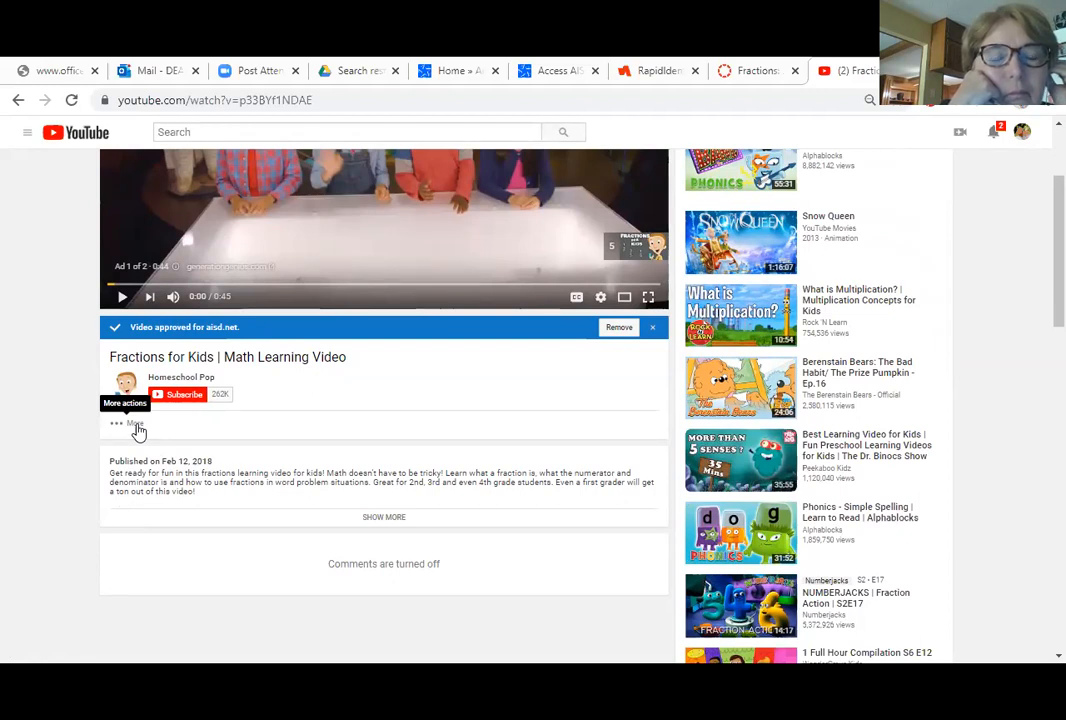
left_click(134, 425)
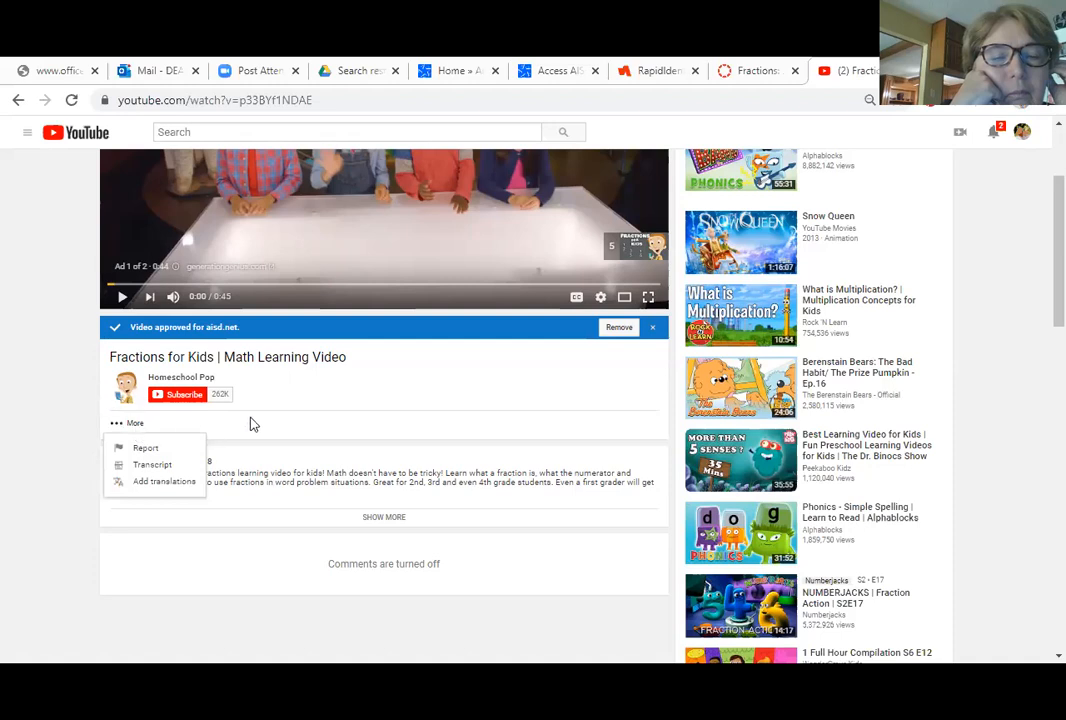
left_click(444, 403)
scroll(440, 445, "up", 2)
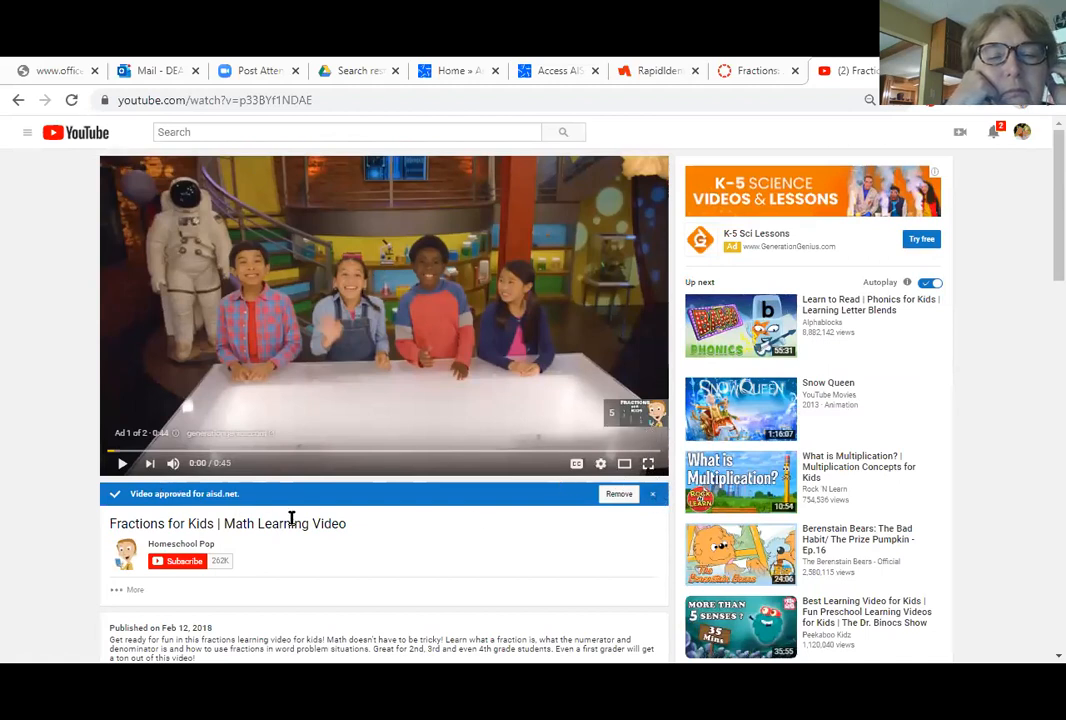
left_click(128, 590)
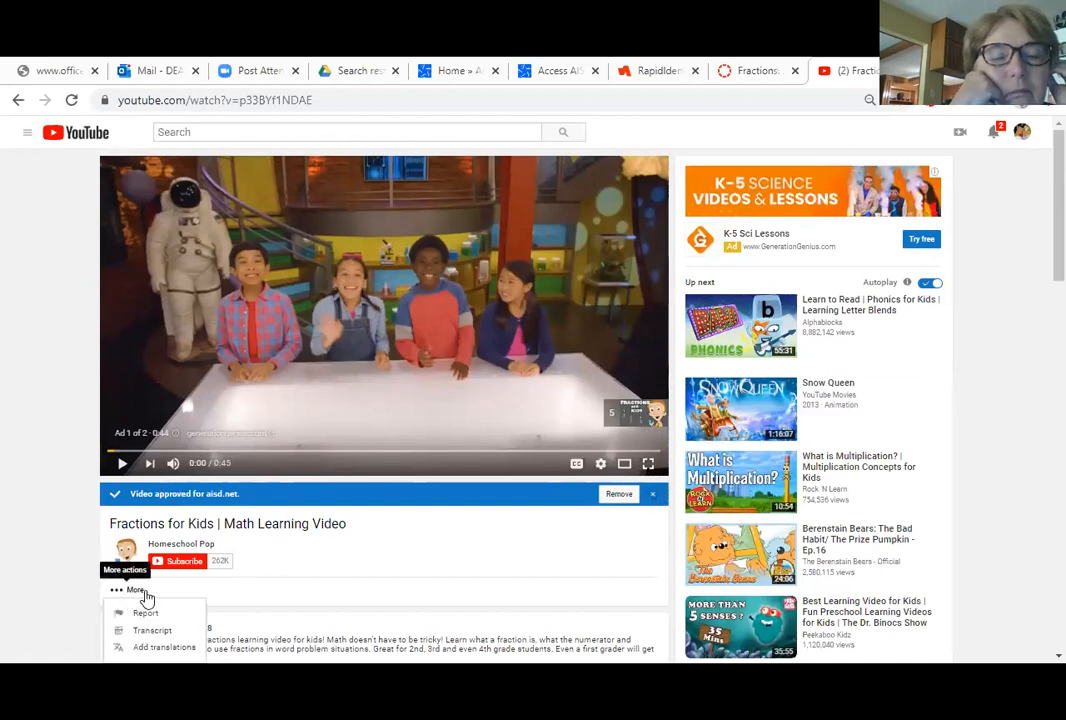
left_click(414, 550)
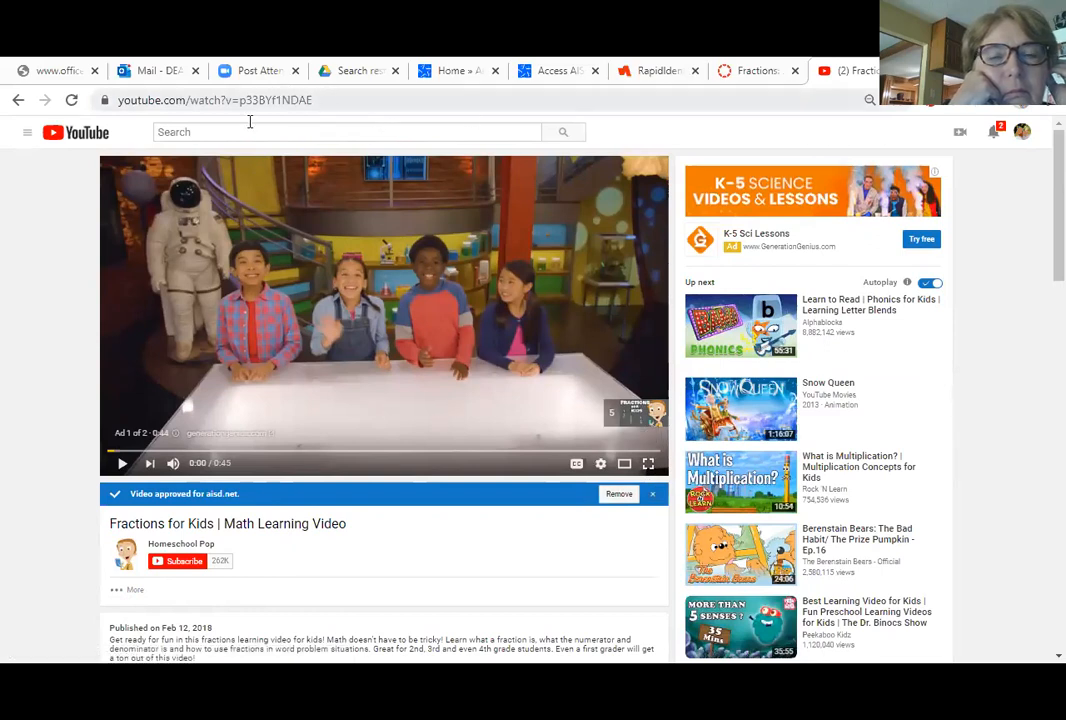
- Copy the web address of the YouTube video "Fractions for Kids | Math Learning Video"
left_click(366, 100)
right_click(296, 100)
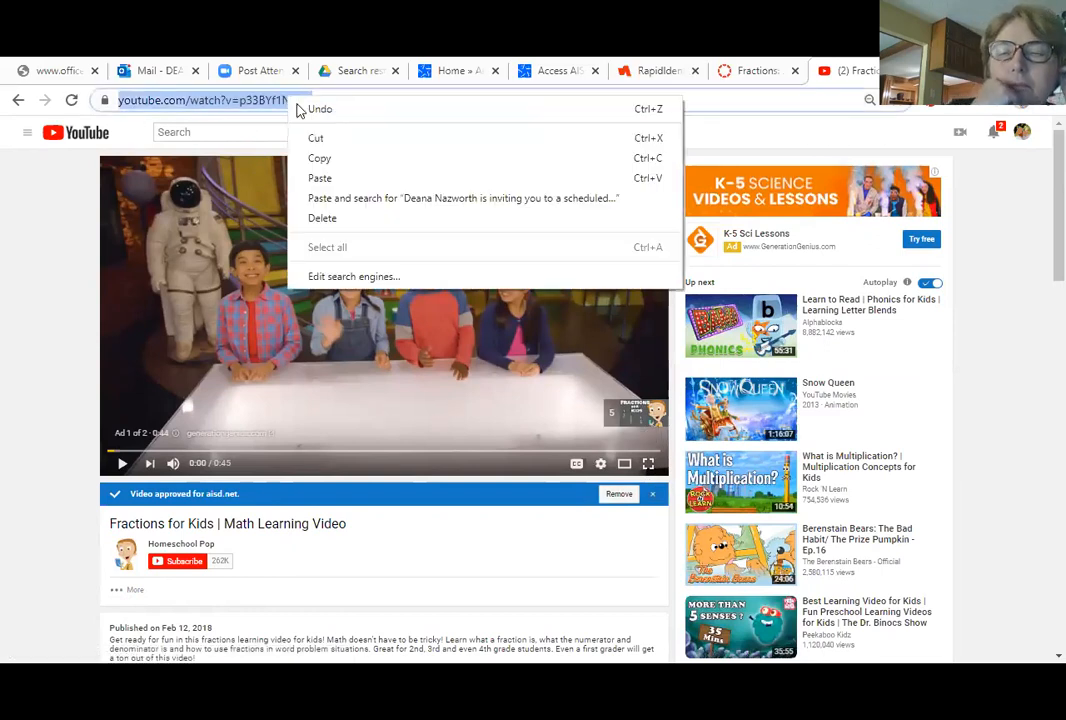
left_click(328, 160)
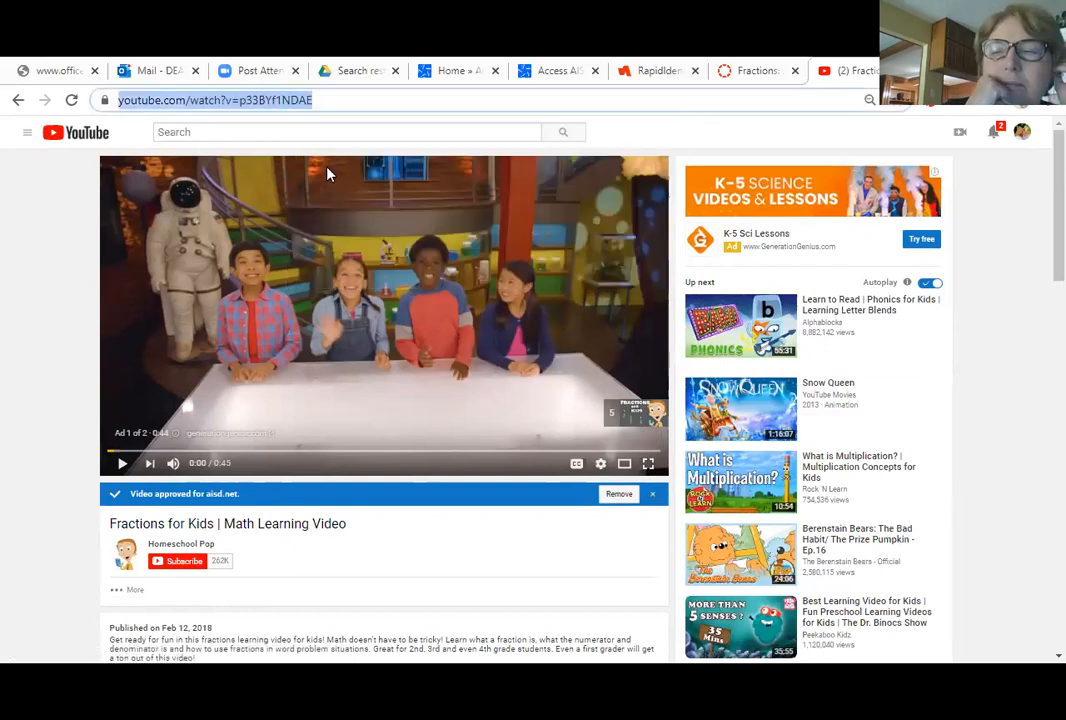
- Open "Let's Learn Fractions - Understanding Math for Kids" from the Google results and examine its full description and additional actions
left_click(18, 100)
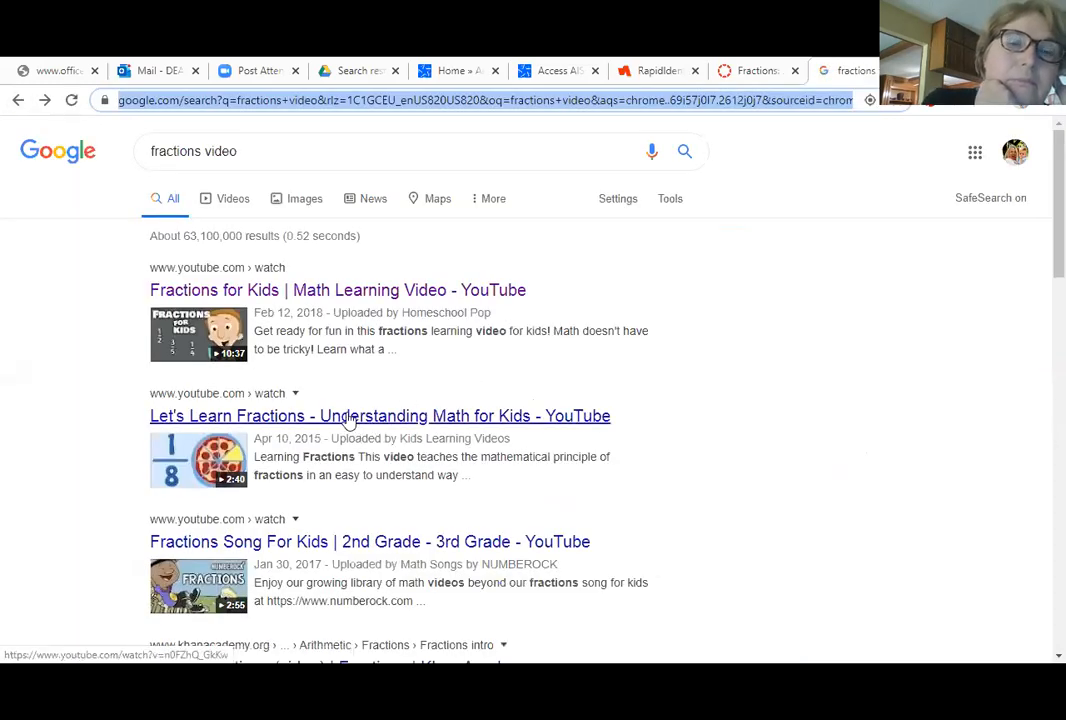
left_click(352, 418)
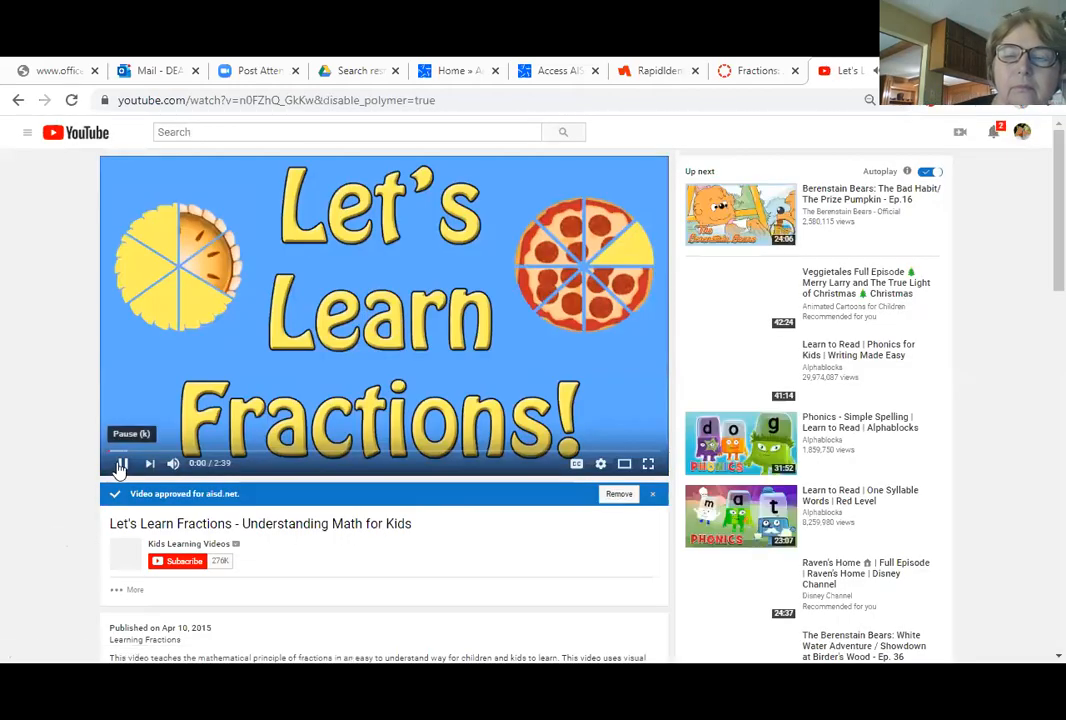
scroll(420, 486, "down", 3)
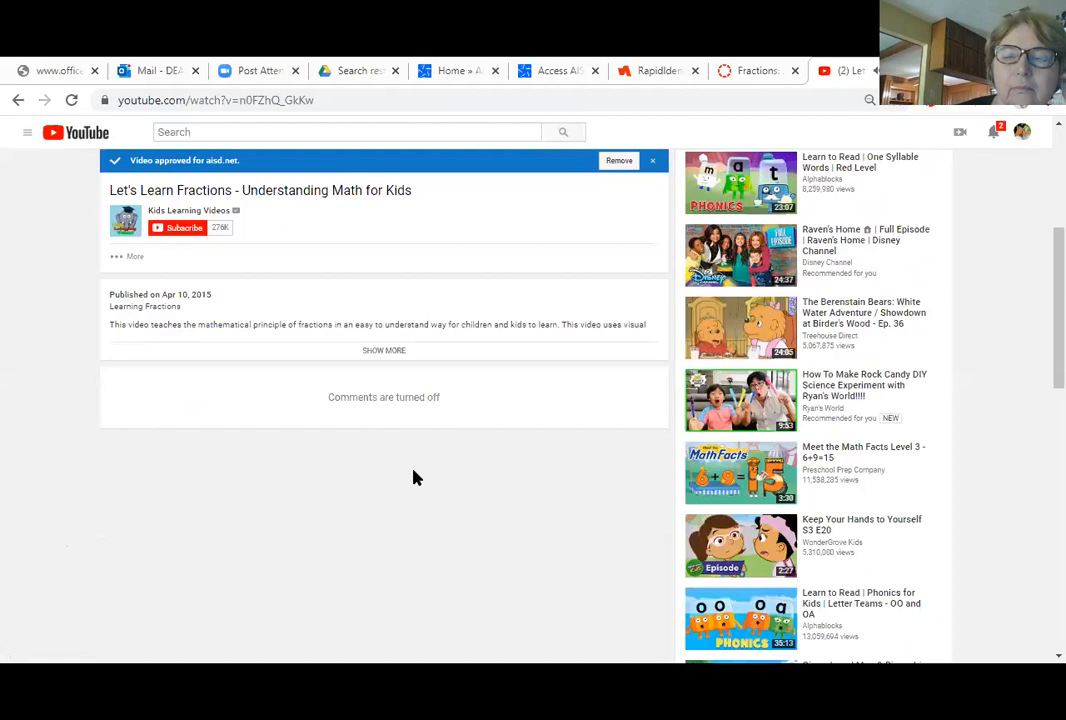
scroll(414, 478, "up", 1)
left_click(382, 436)
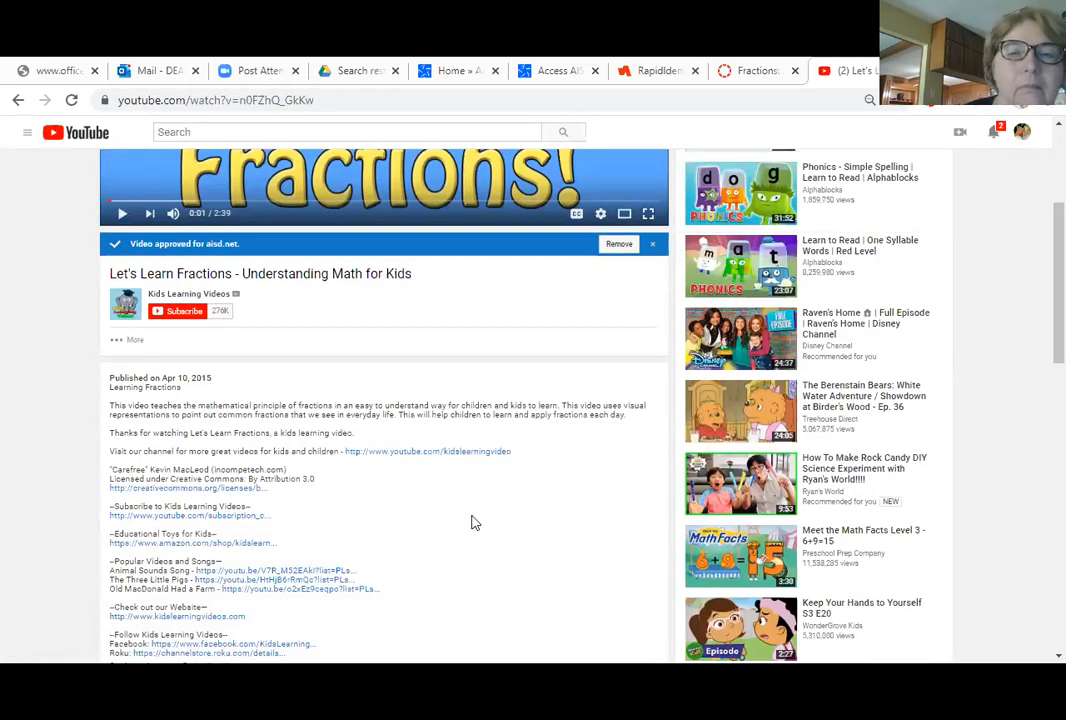
left_click(129, 340)
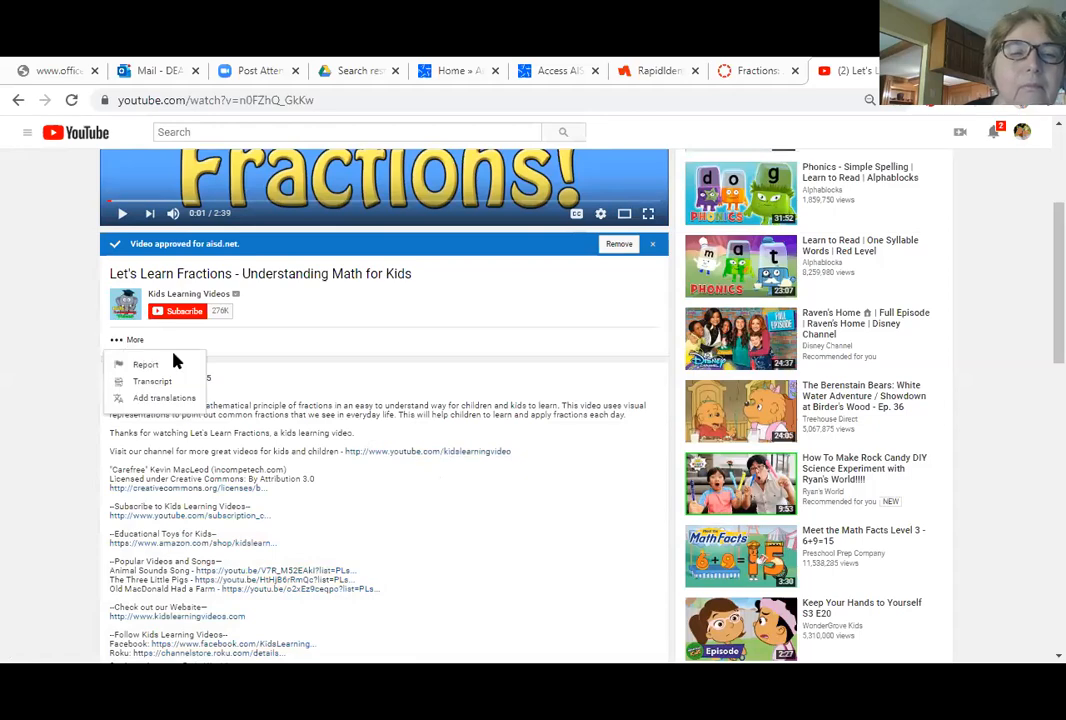
scroll(435, 405, "down", 2)
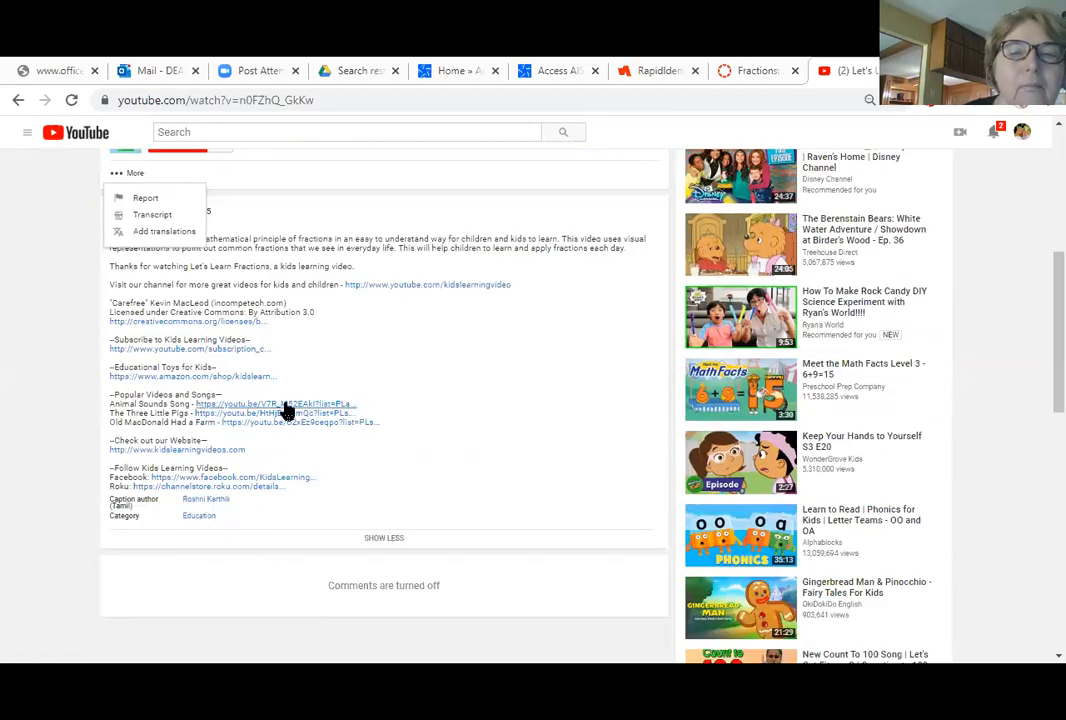
scroll(391, 374, "up", 3)
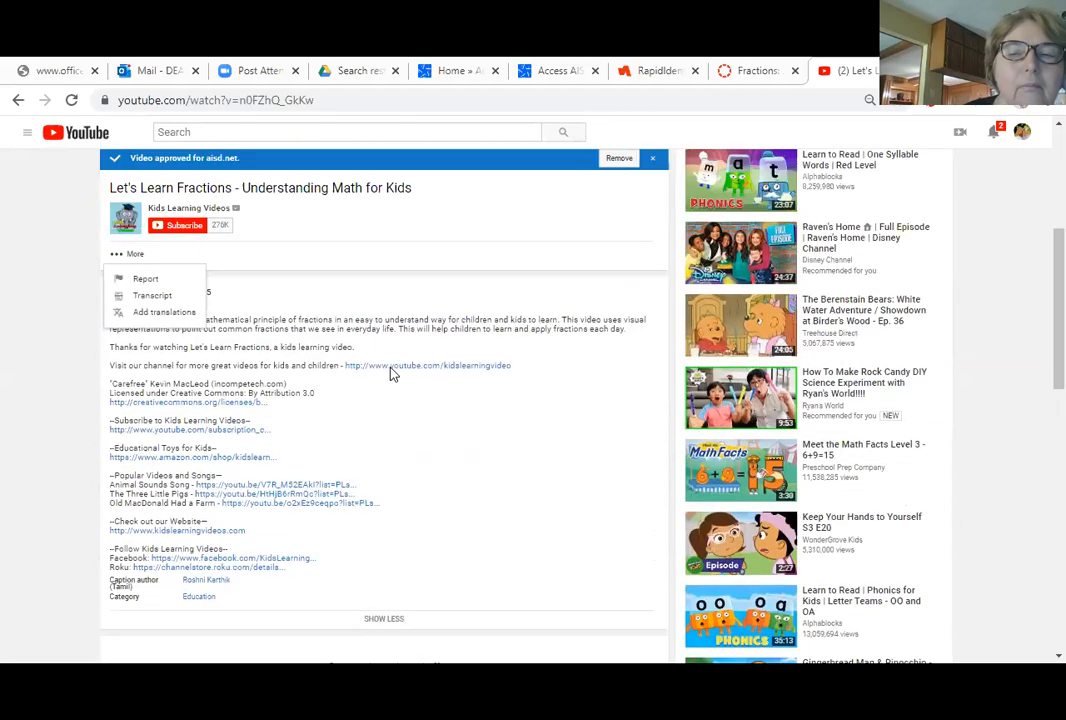
scroll(588, 384, "up", 2)
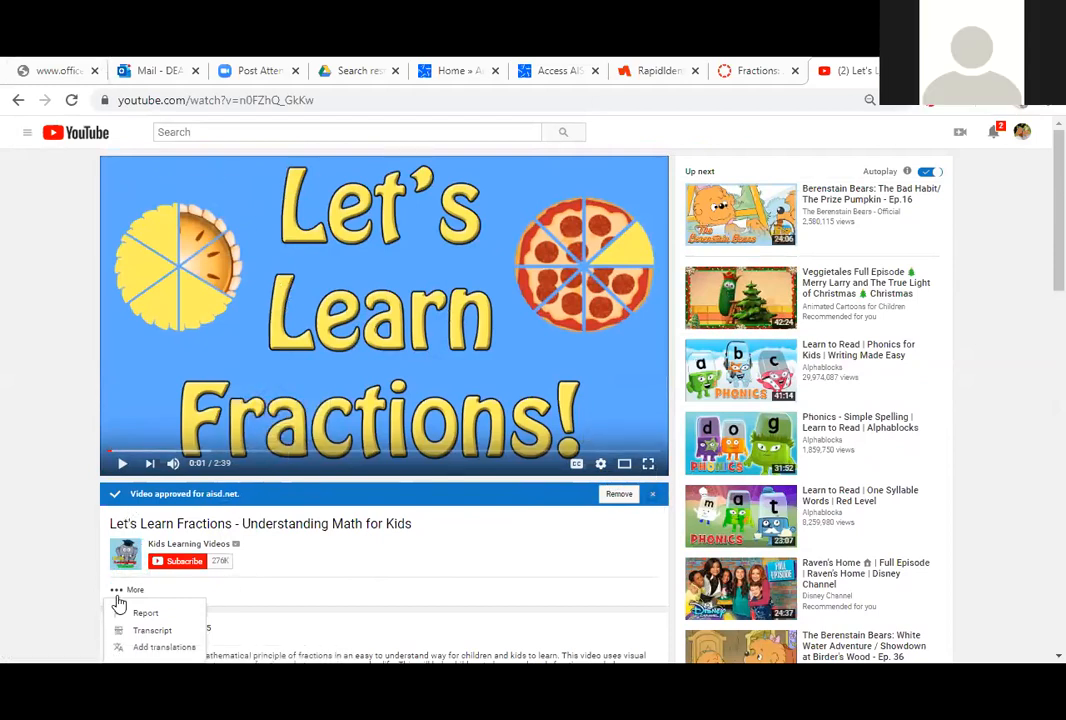
scroll(185, 585, "down", 1)
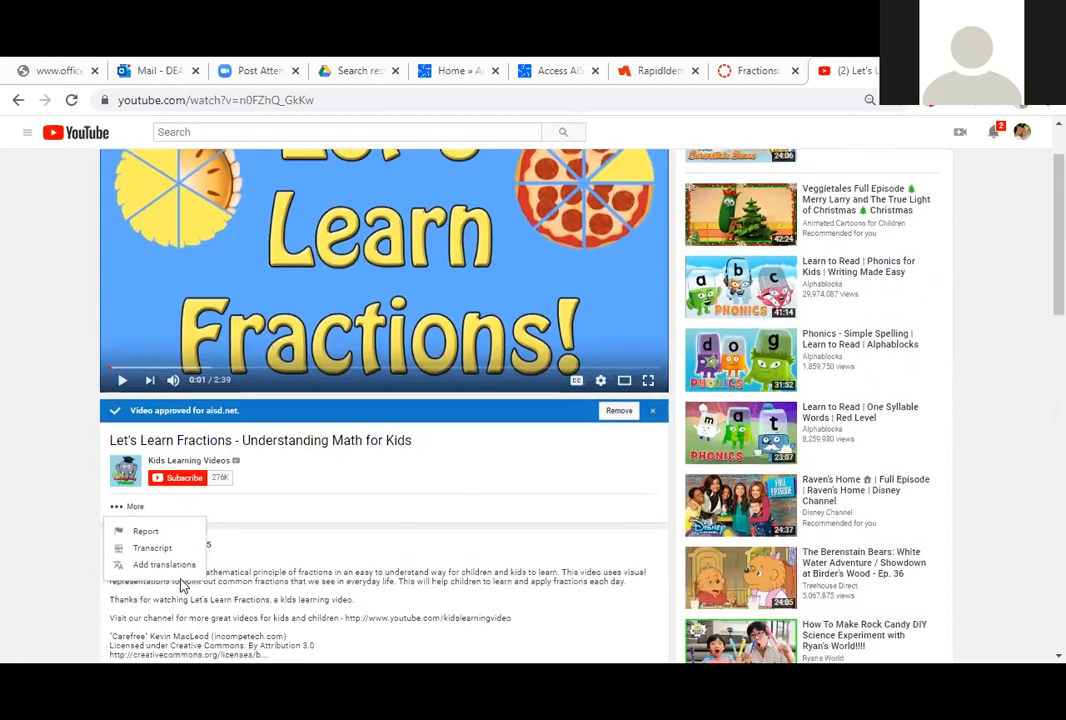
- View the Khan Academy result "Intro to fractions (video)" from the Google search and return to the results
left_click(18, 100)
scroll(450, 435, "down", 8)
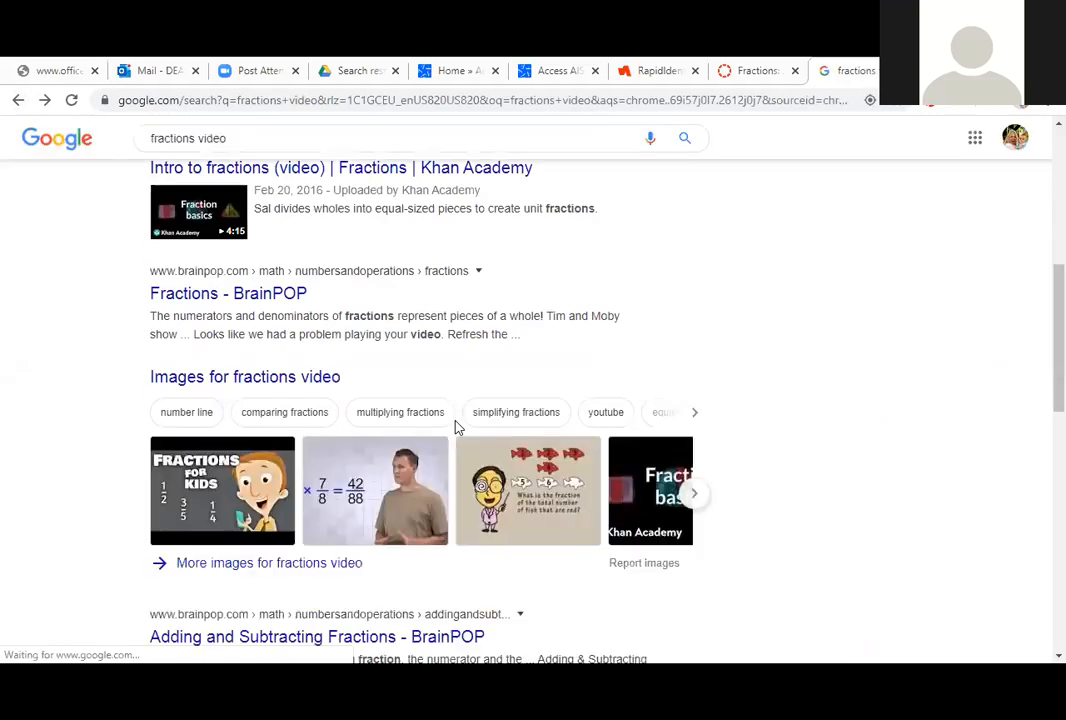
scroll(420, 405, "up", 2)
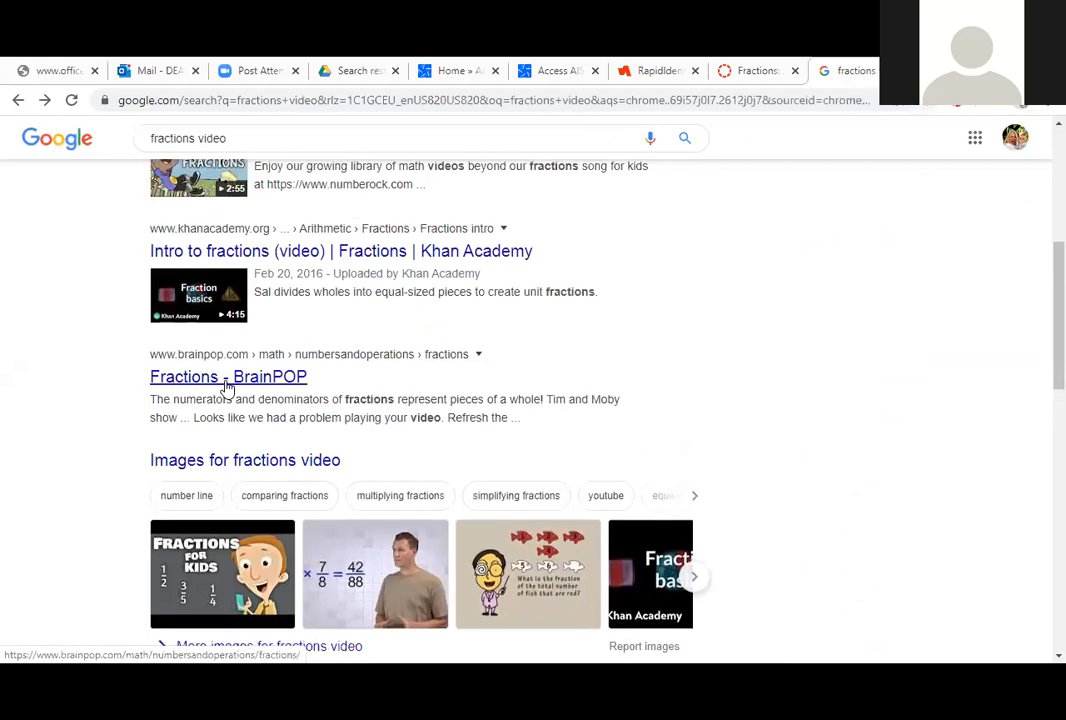
left_click(210, 254)
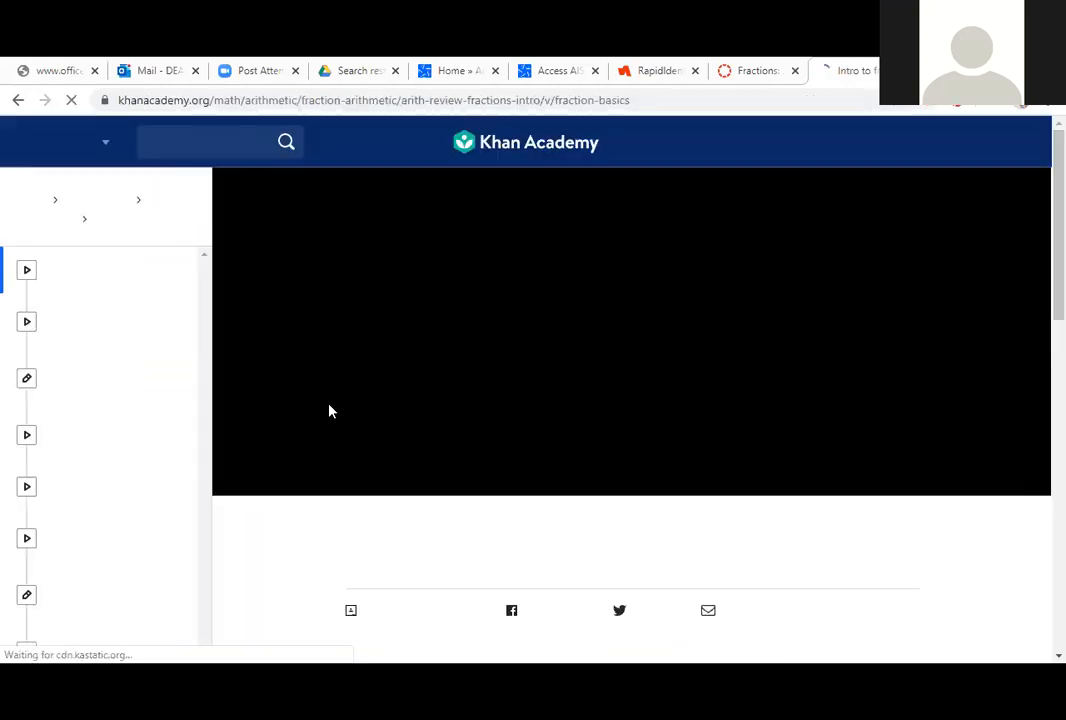
left_click(18, 100)
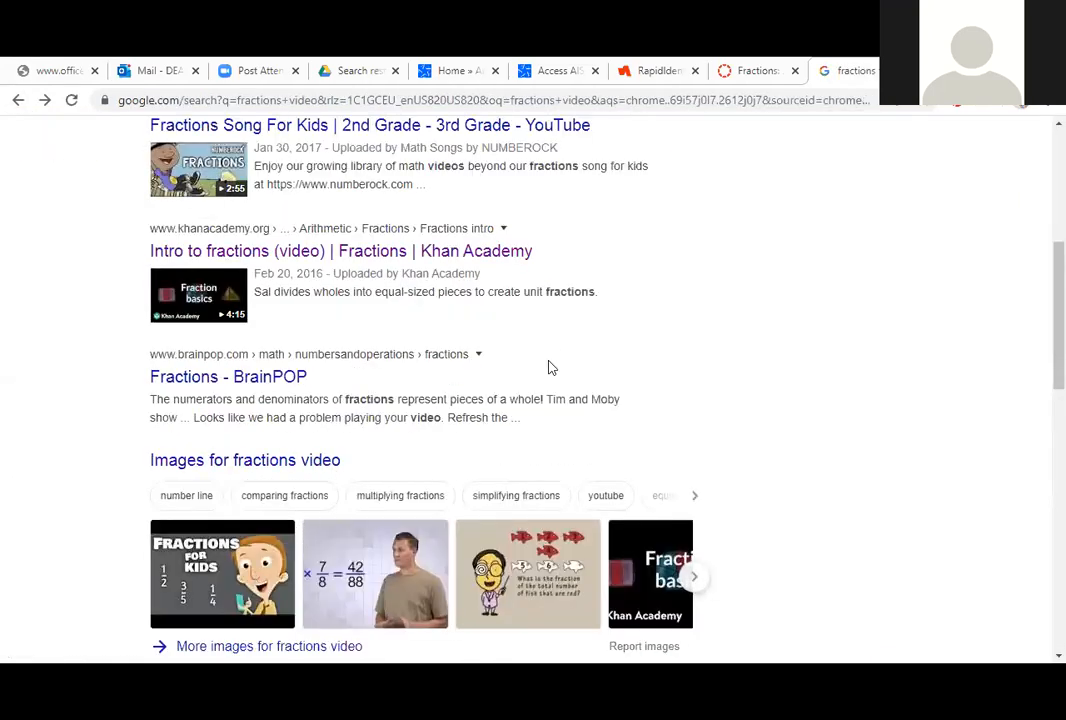
- Open the YouTube video "Math Antics - Multiplying Fractions" from the Google image results for "fractions video" and pause playback
scroll(476, 395, "down", 3)
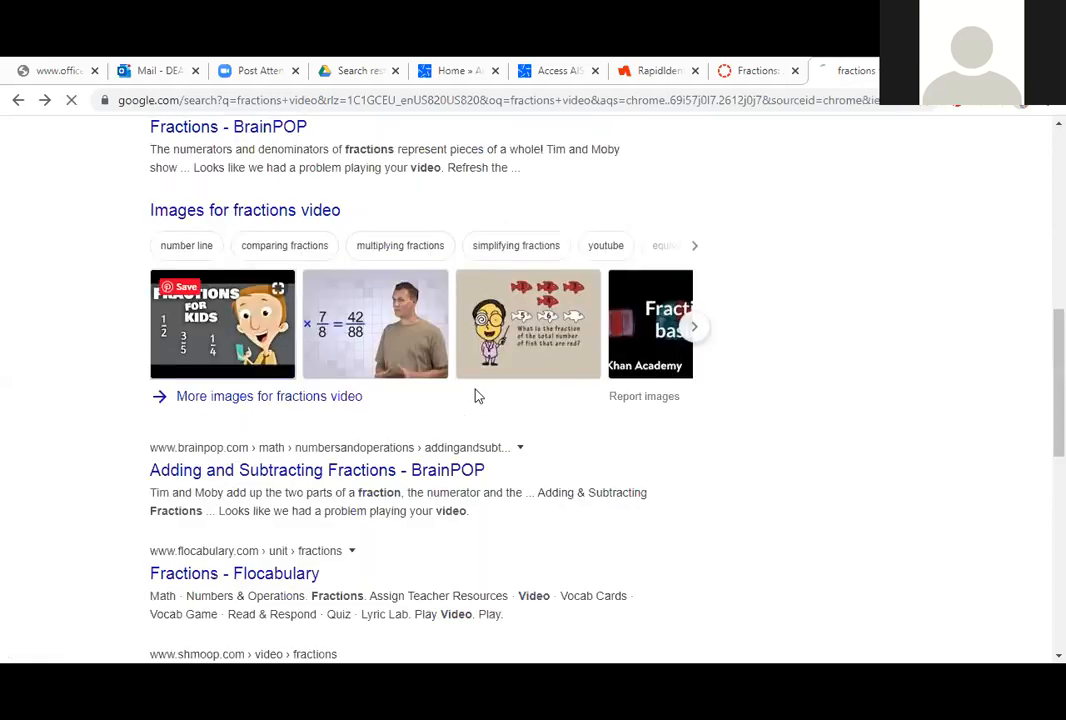
left_click(214, 395)
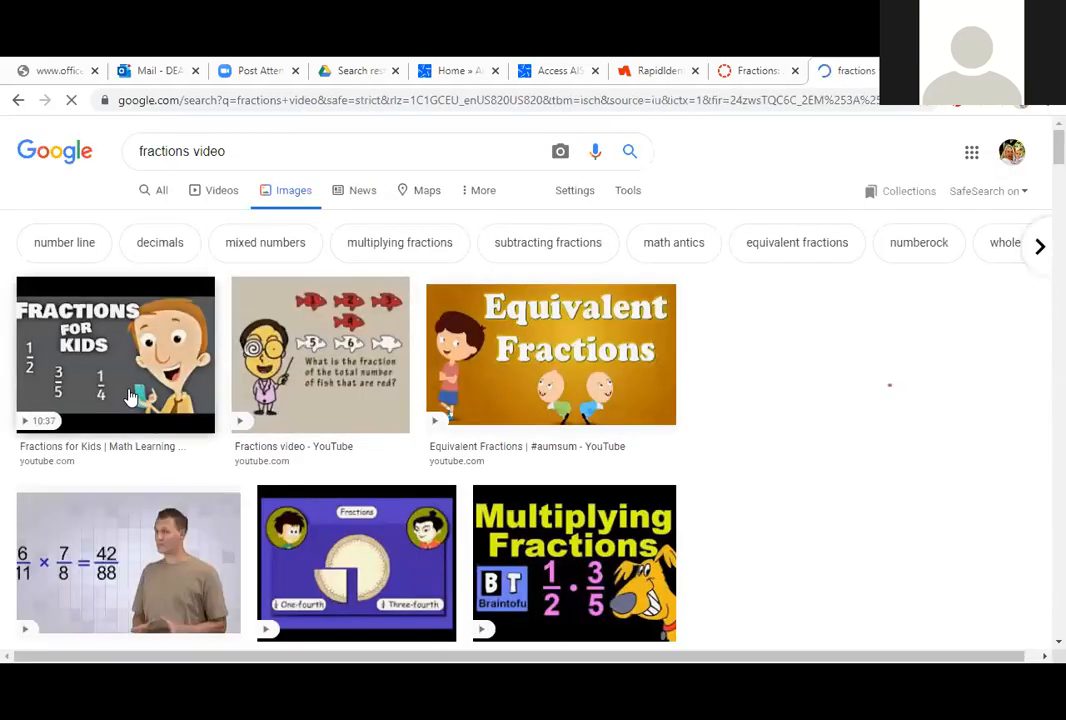
left_click(128, 394)
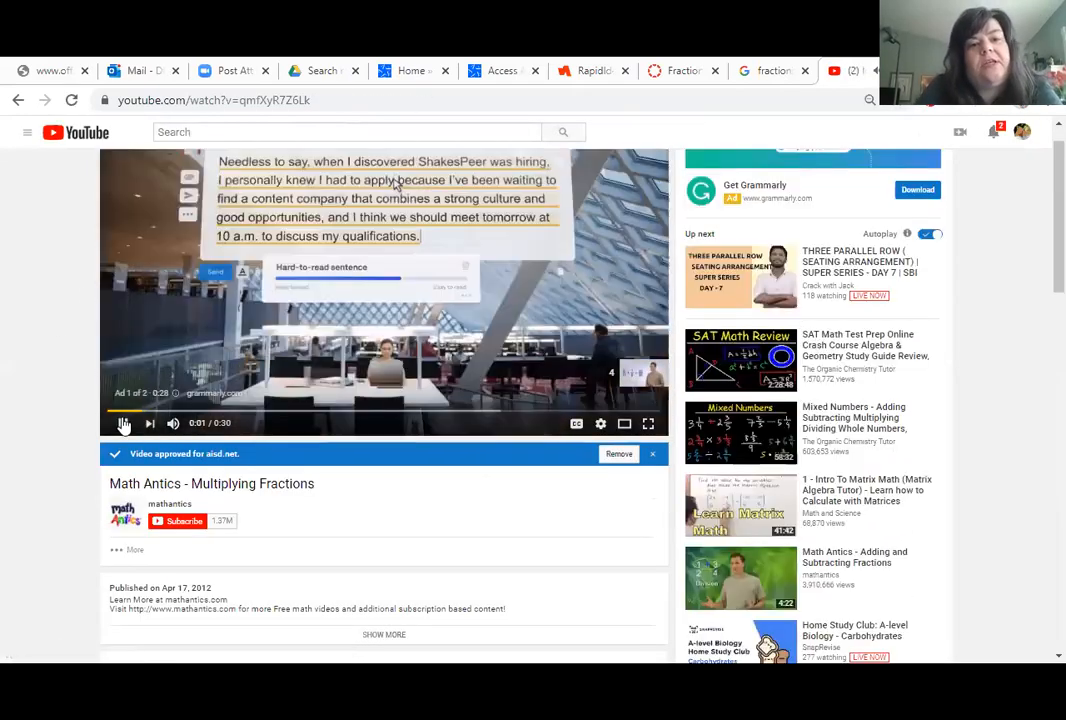
left_click(123, 425)
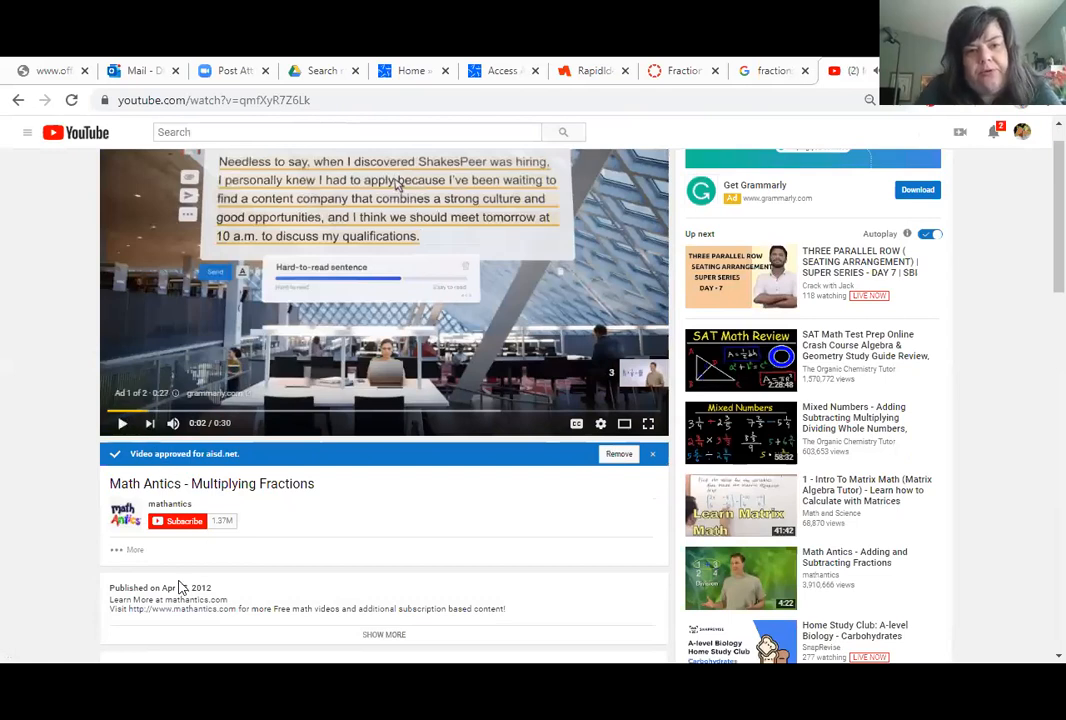
- Examine the additional actions, details and player options of the "Math Antics - Multiplying Fractions" video for sharing or embedding choices
left_click(132, 550)
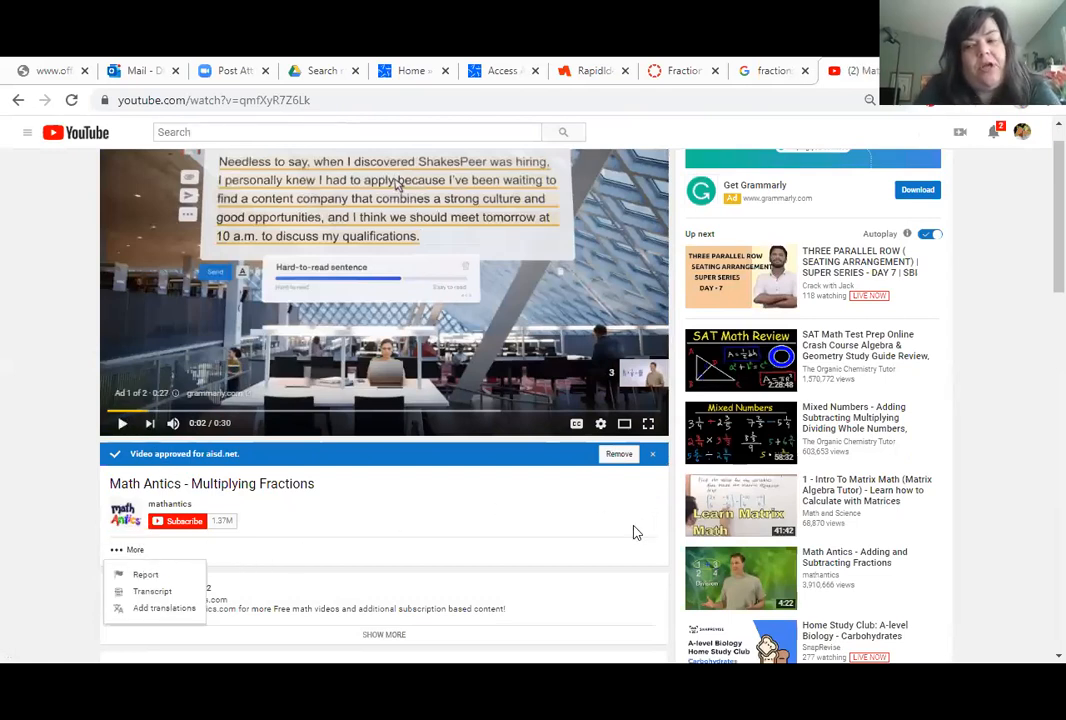
scroll(633, 540, "down", 3)
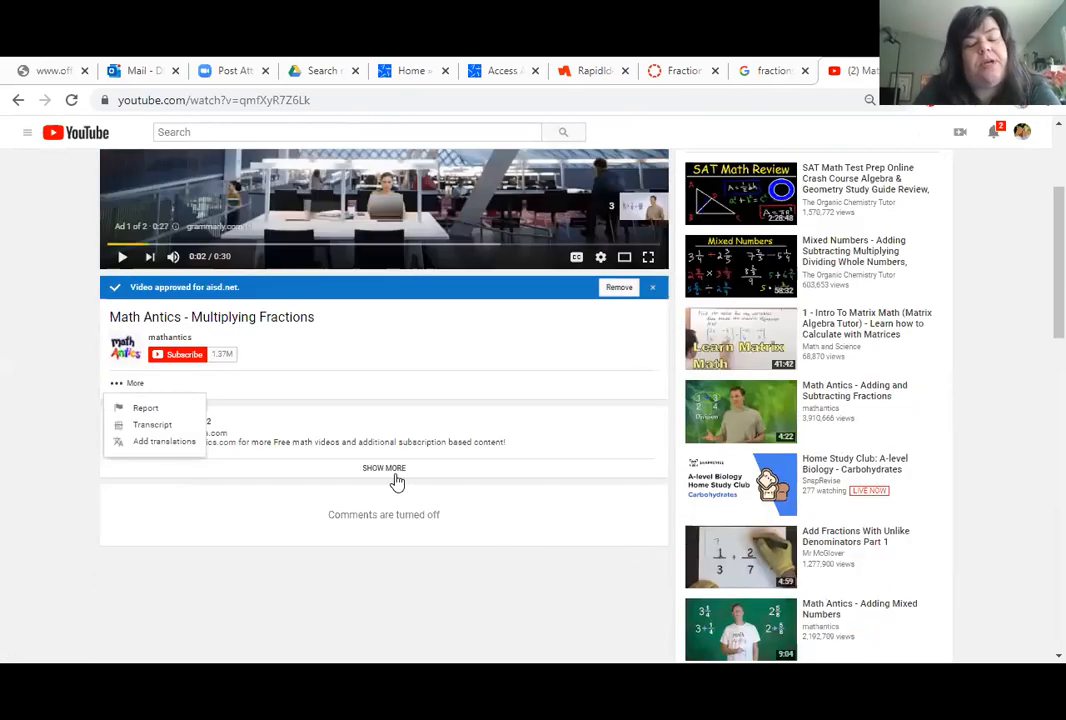
left_click(490, 393)
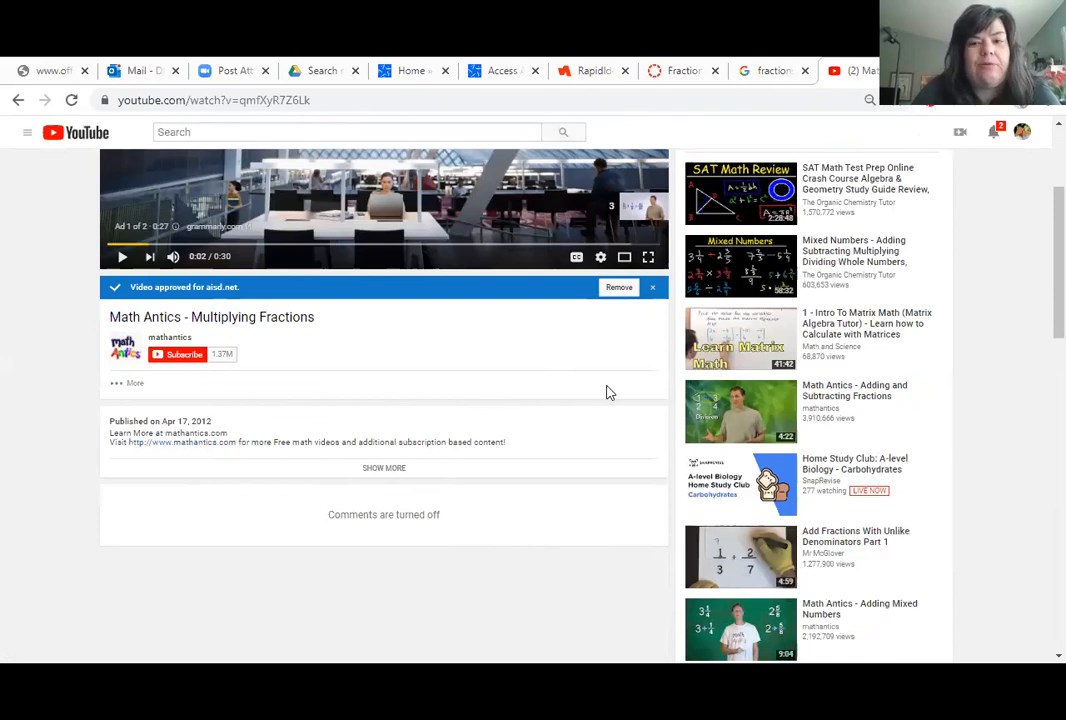
scroll(626, 377, "up", 3)
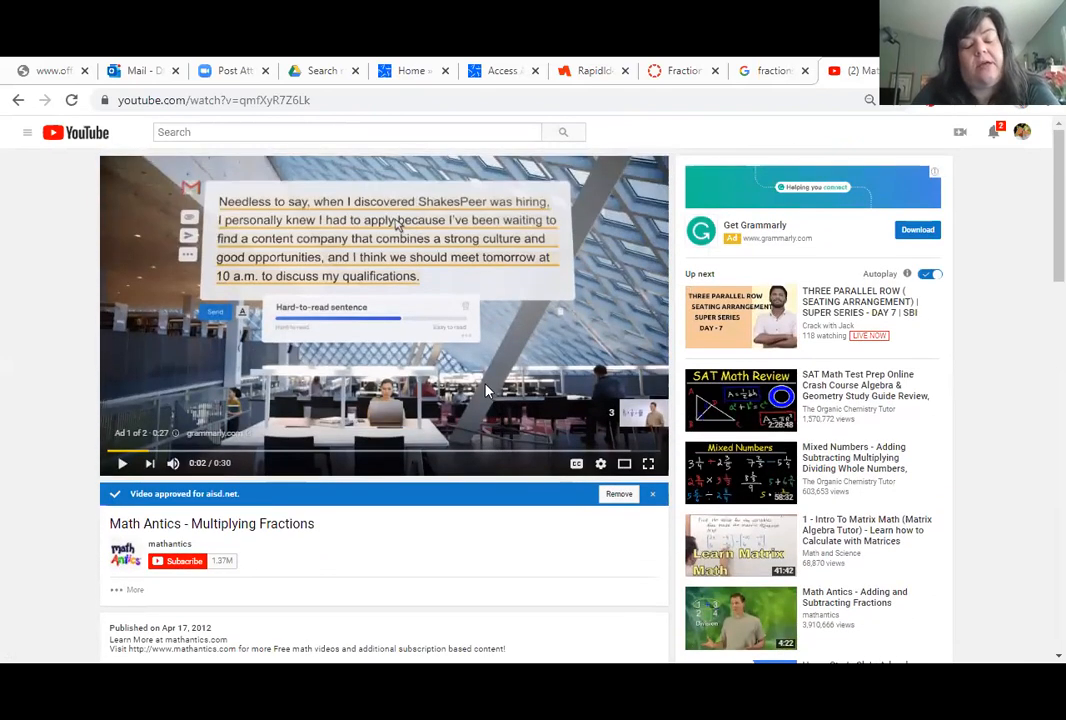
right_click(486, 390)
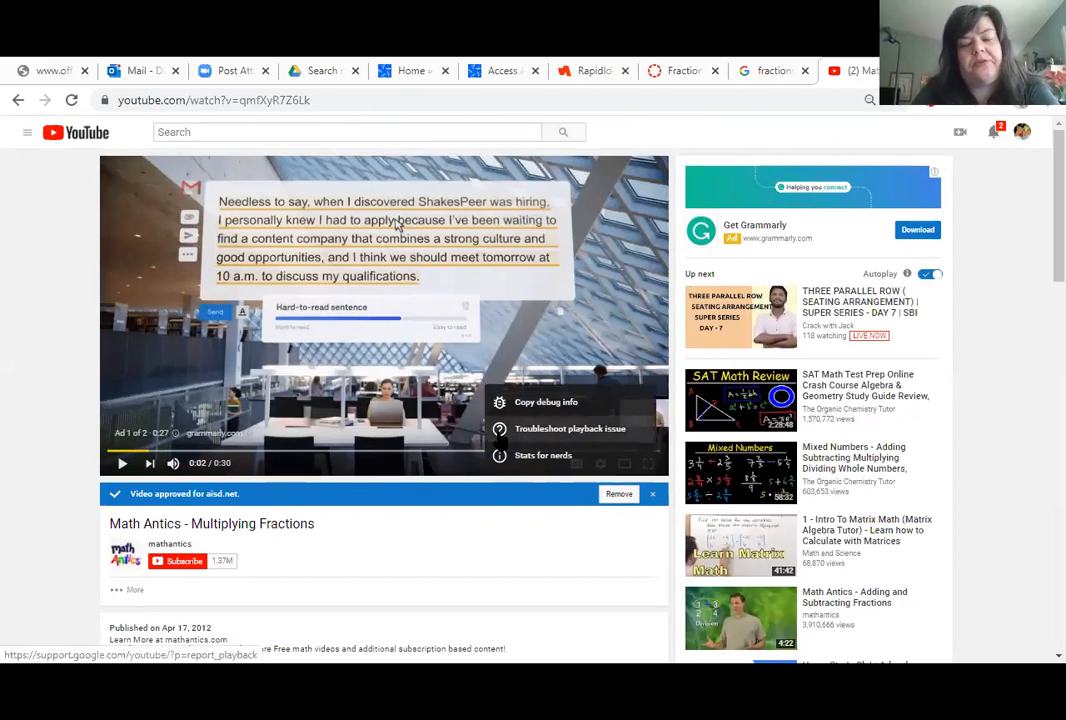
left_click(203, 497)
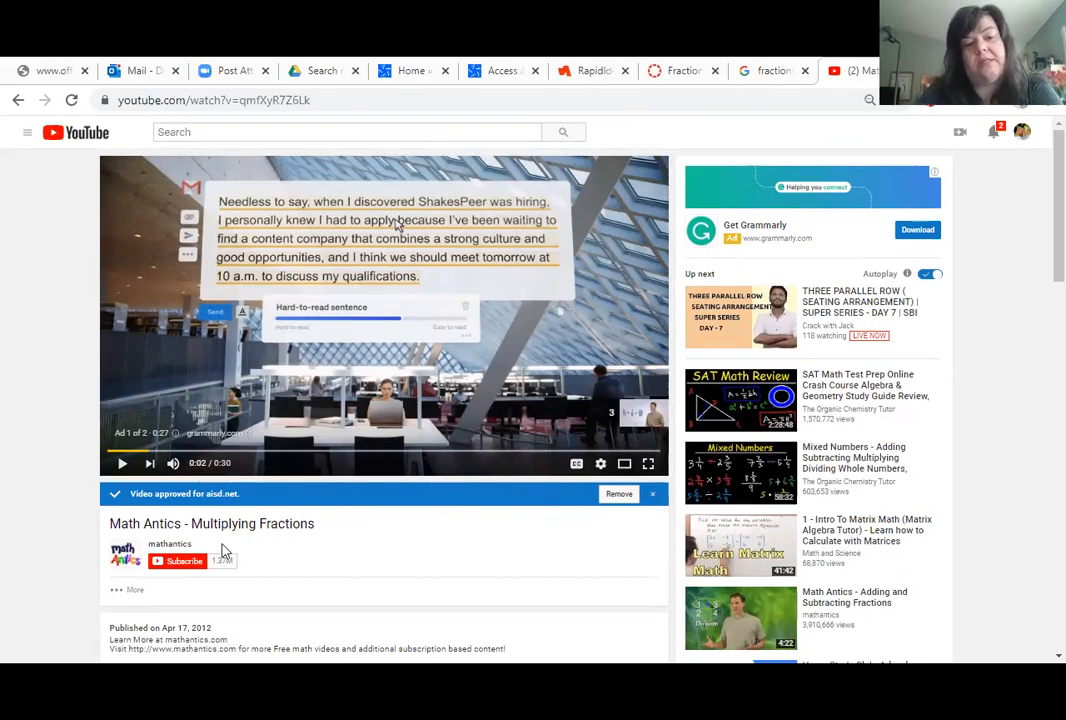
left_click(133, 590)
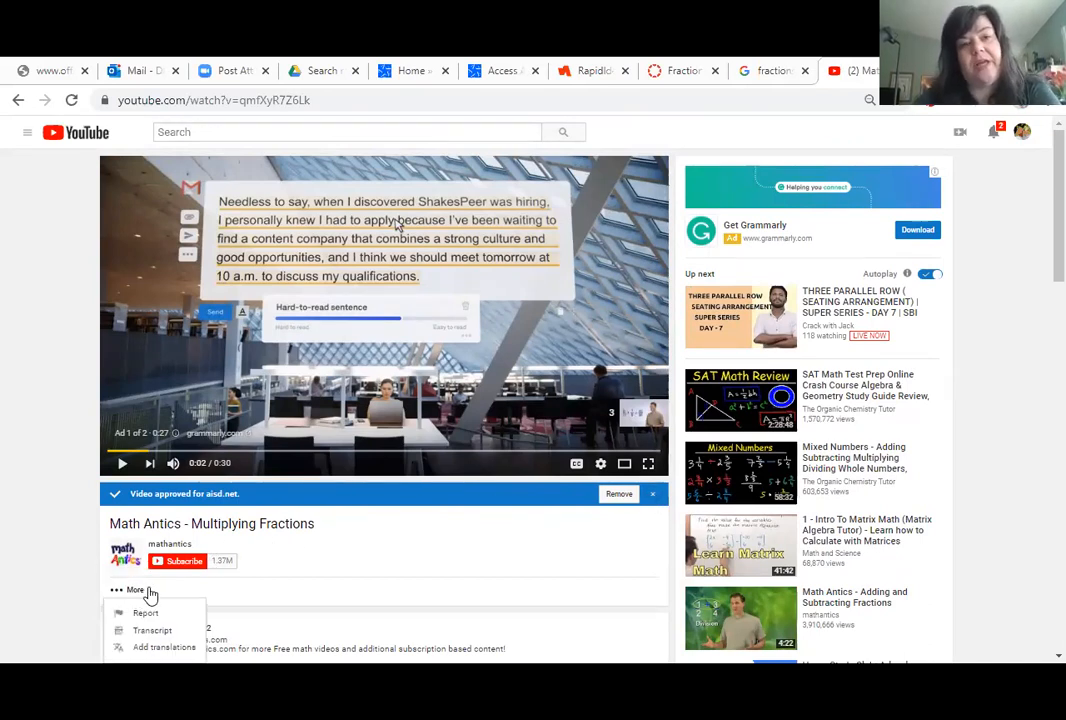
scroll(337, 540, "down", 1)
scroll(337, 540, "down", 1)
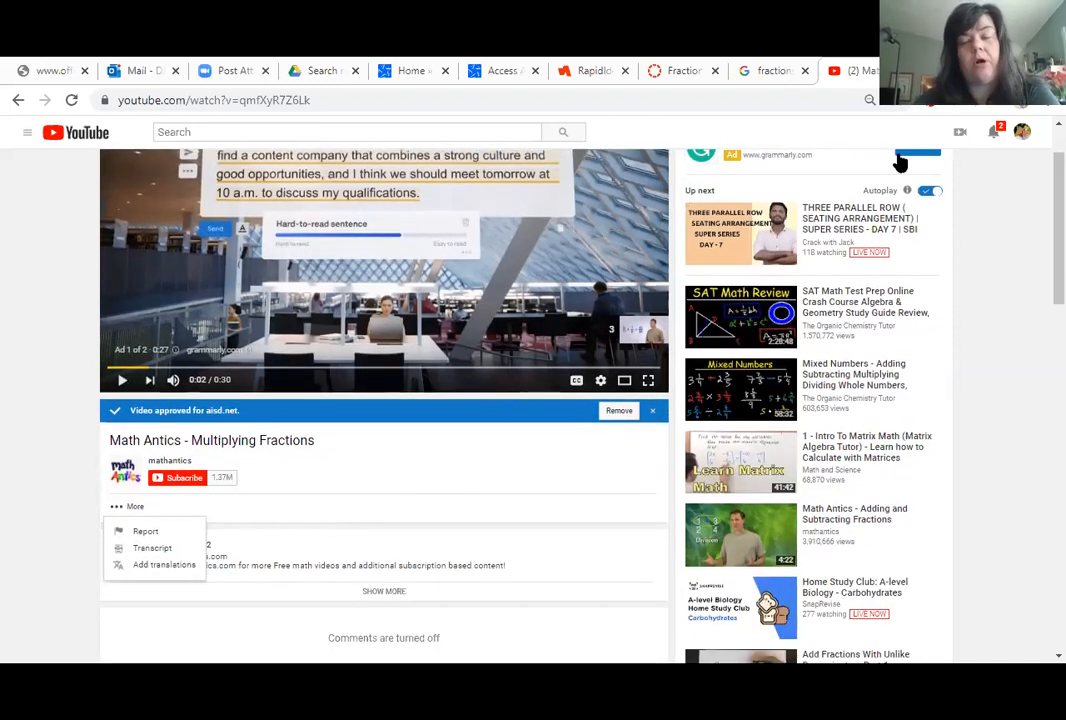
- Check which account is signed in to the browser, then go back to the top of the video page
left_click(1024, 107)
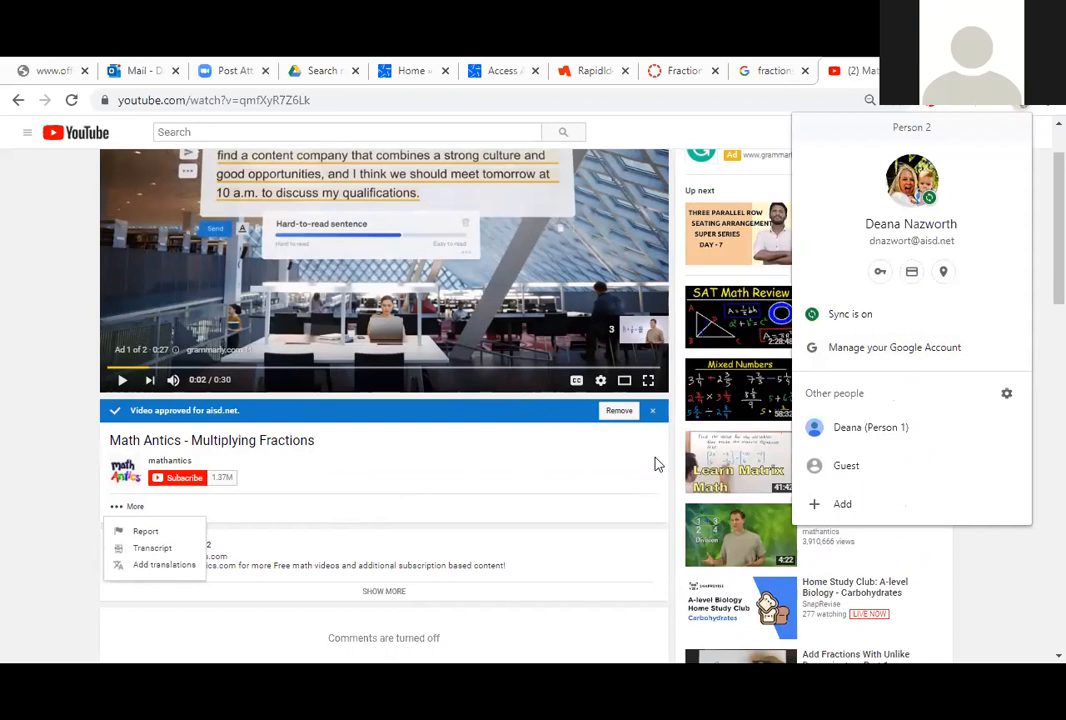
left_click(541, 420)
scroll(506, 396, "up", 2)
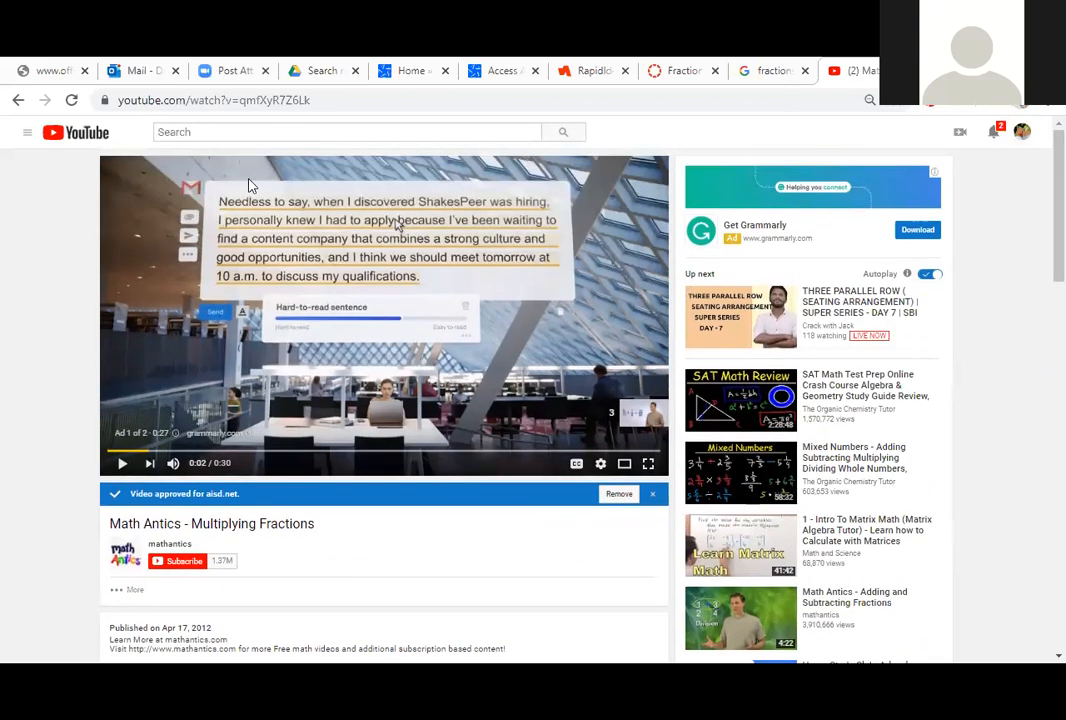
- Copy the full web address of the YouTube video "Math Antics - Multiplying Fractions"
left_click(290, 100)
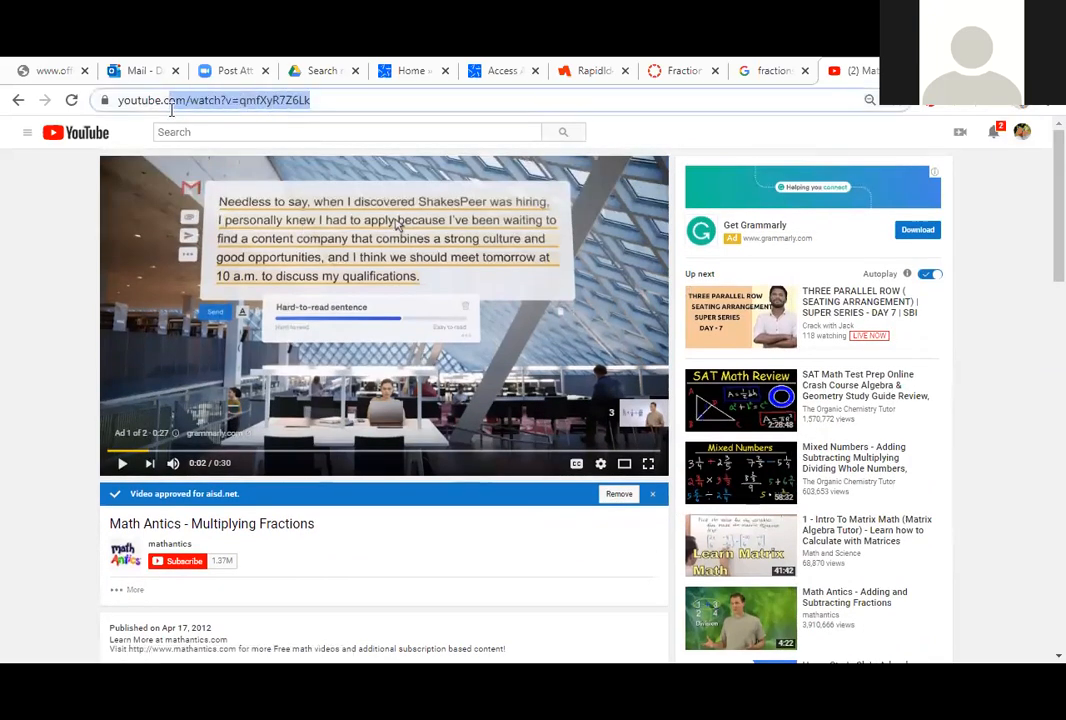
right_click(140, 111)
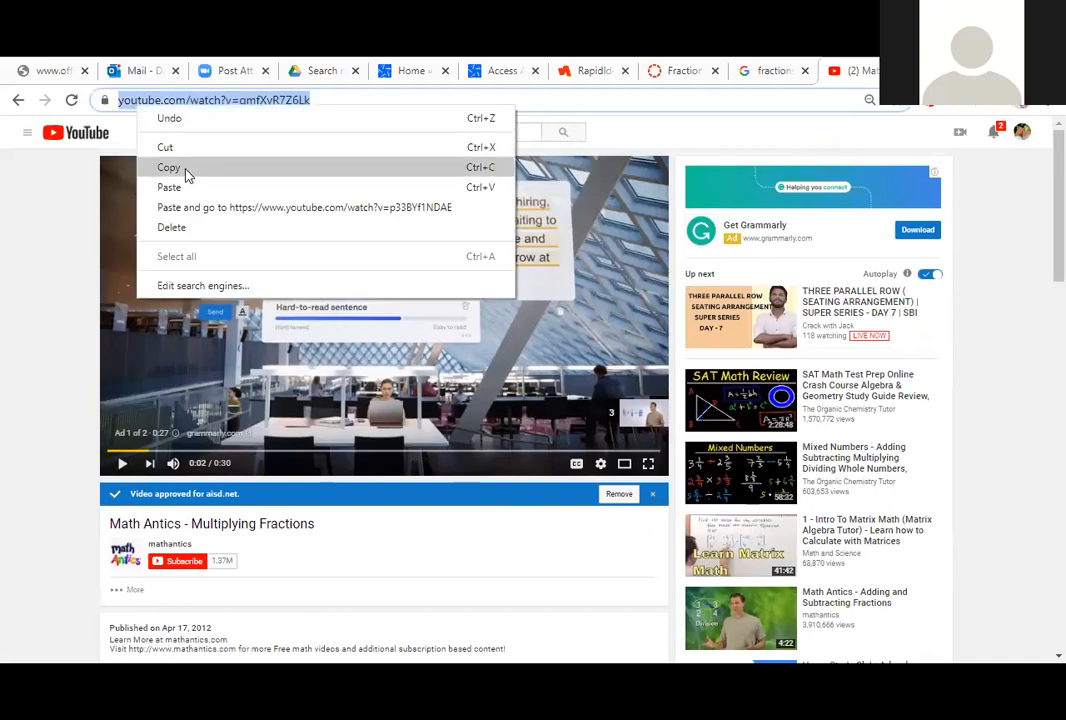
left_click(183, 168)
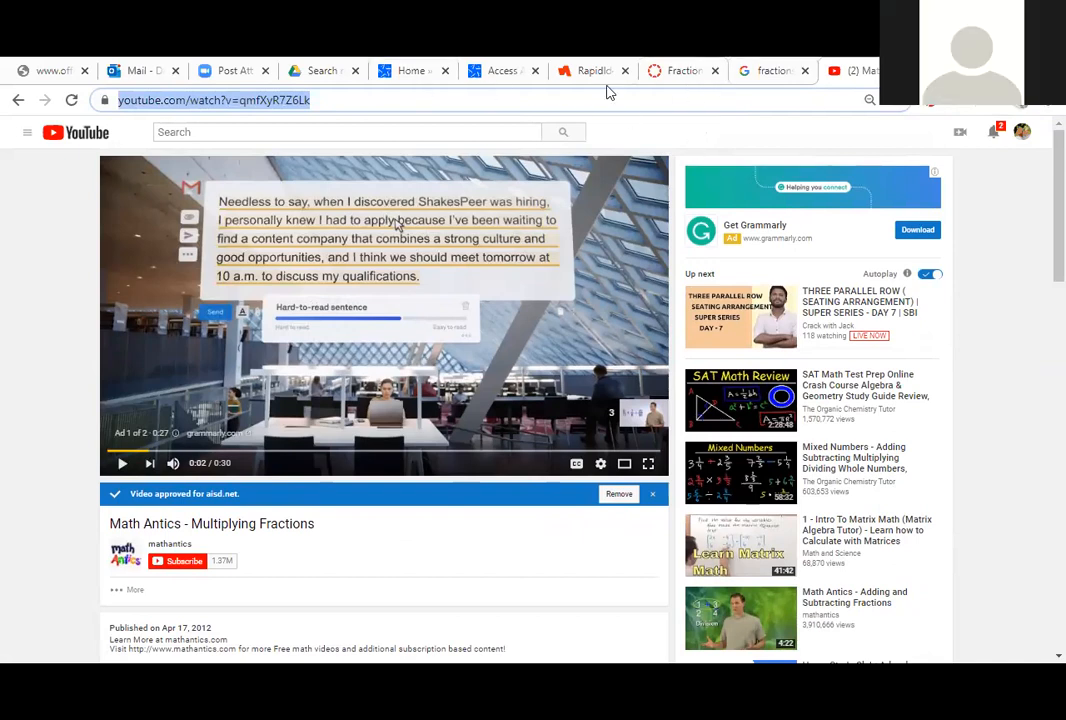
- Return to the Fractions page in Canvas and insert the video using the copied YouTube address as the media source
left_click(682, 70)
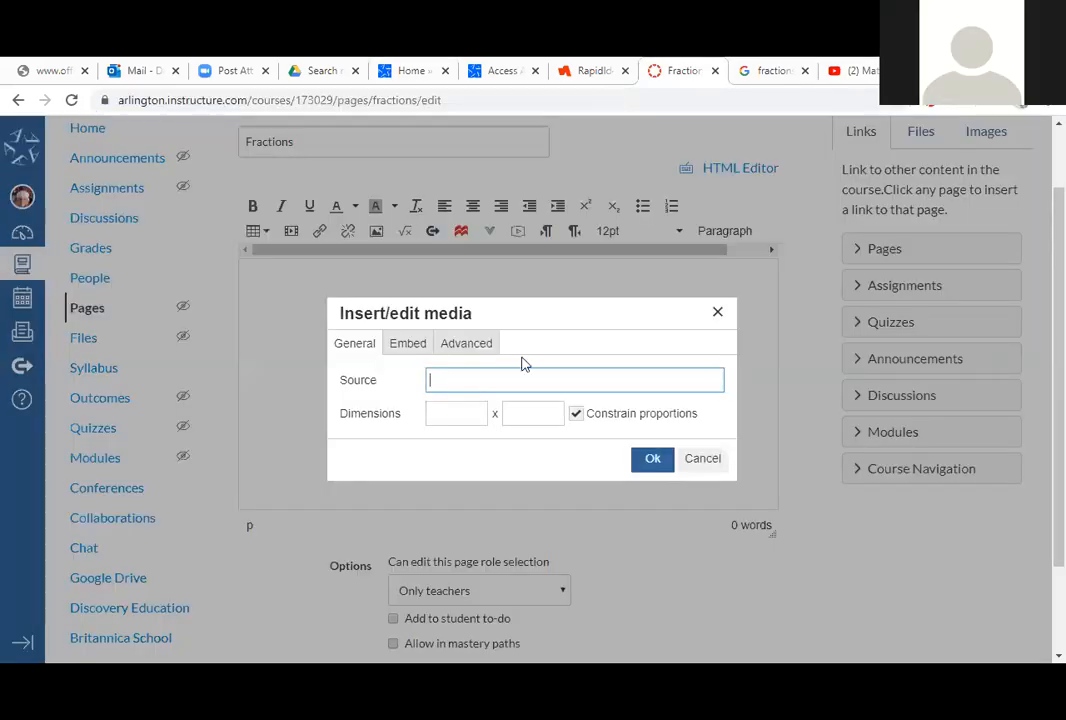
left_click(399, 348)
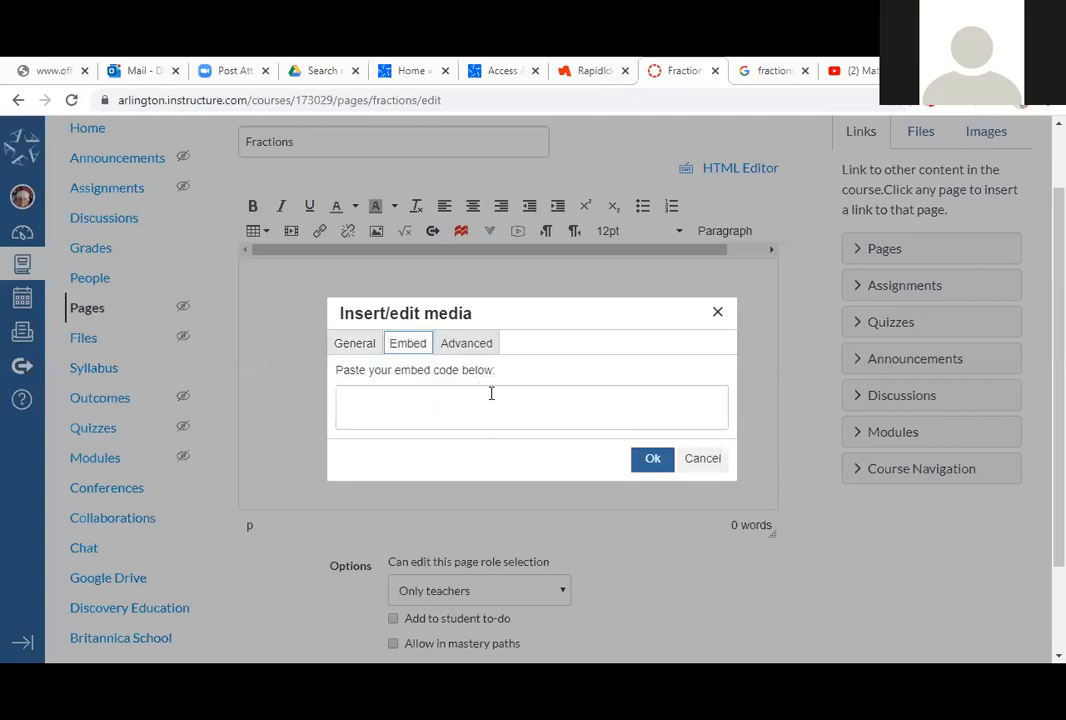
left_click(476, 342)
left_click(356, 348)
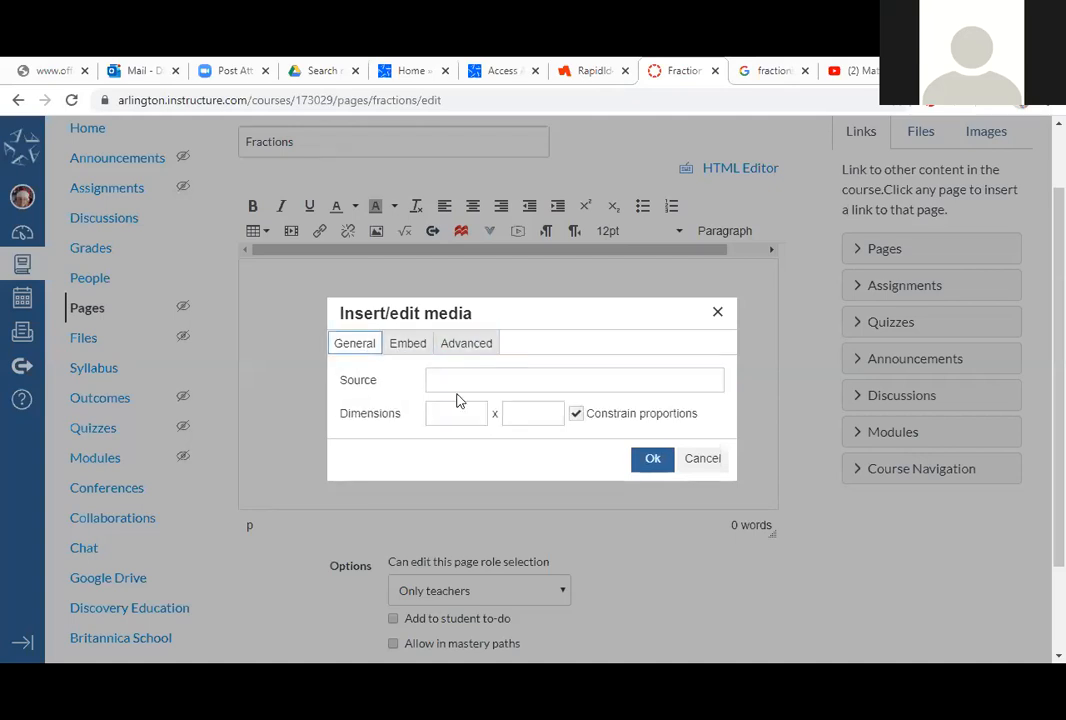
right_click(428, 378)
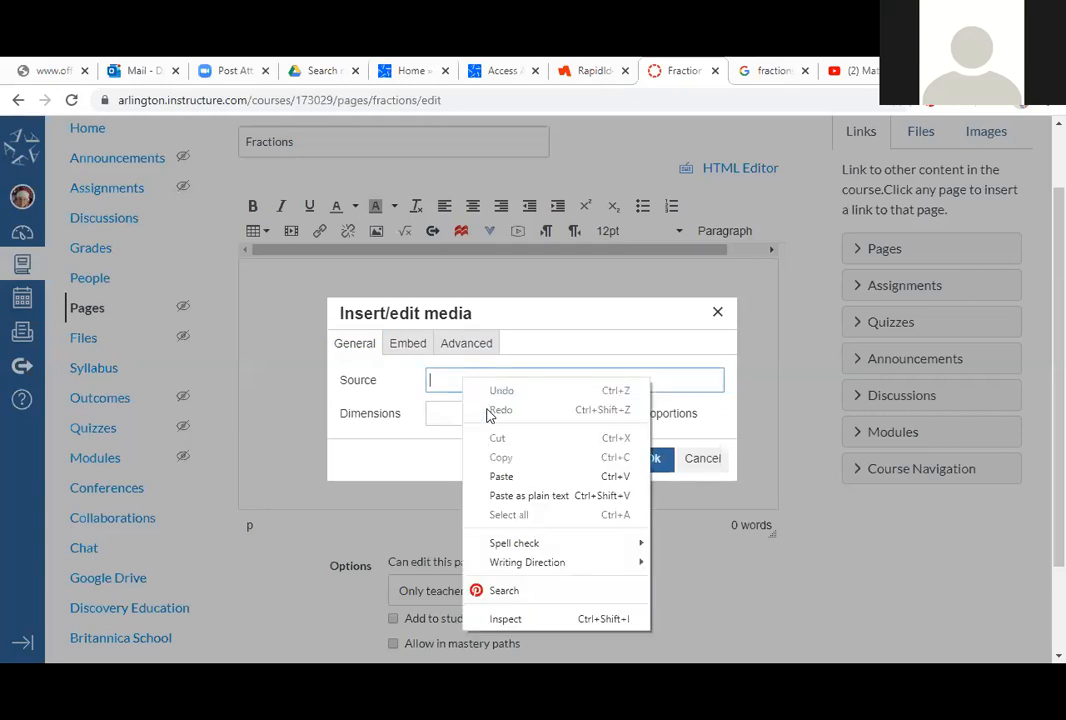
left_click(503, 477)
left_click(653, 459)
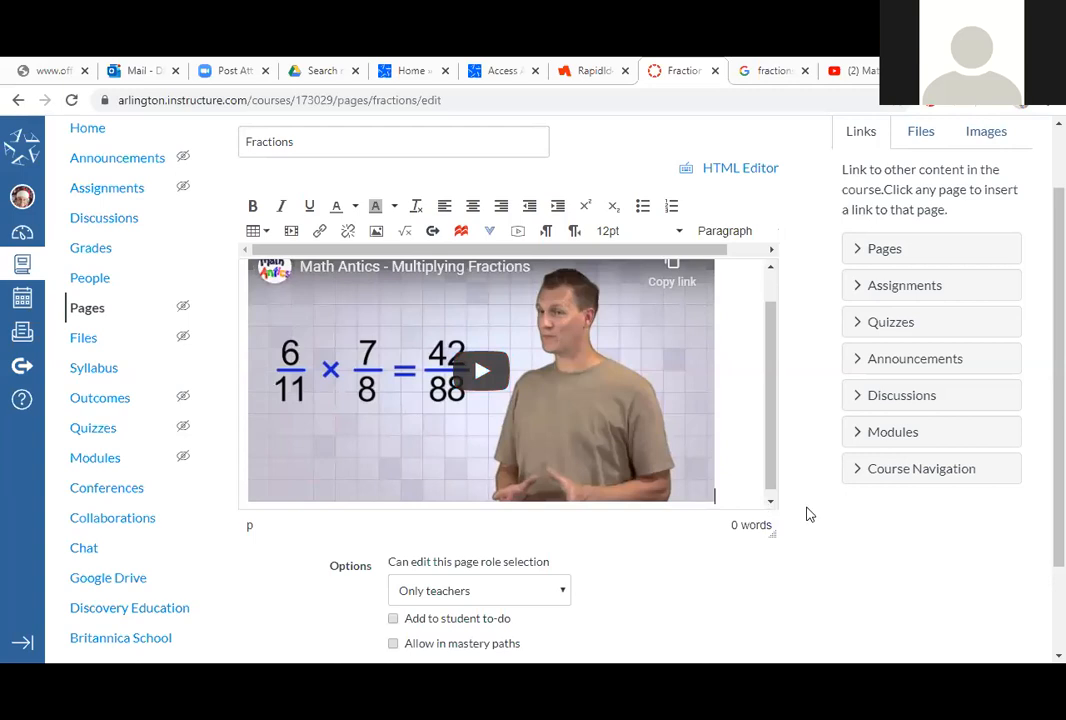
scroll(840, 523, "down", 2)
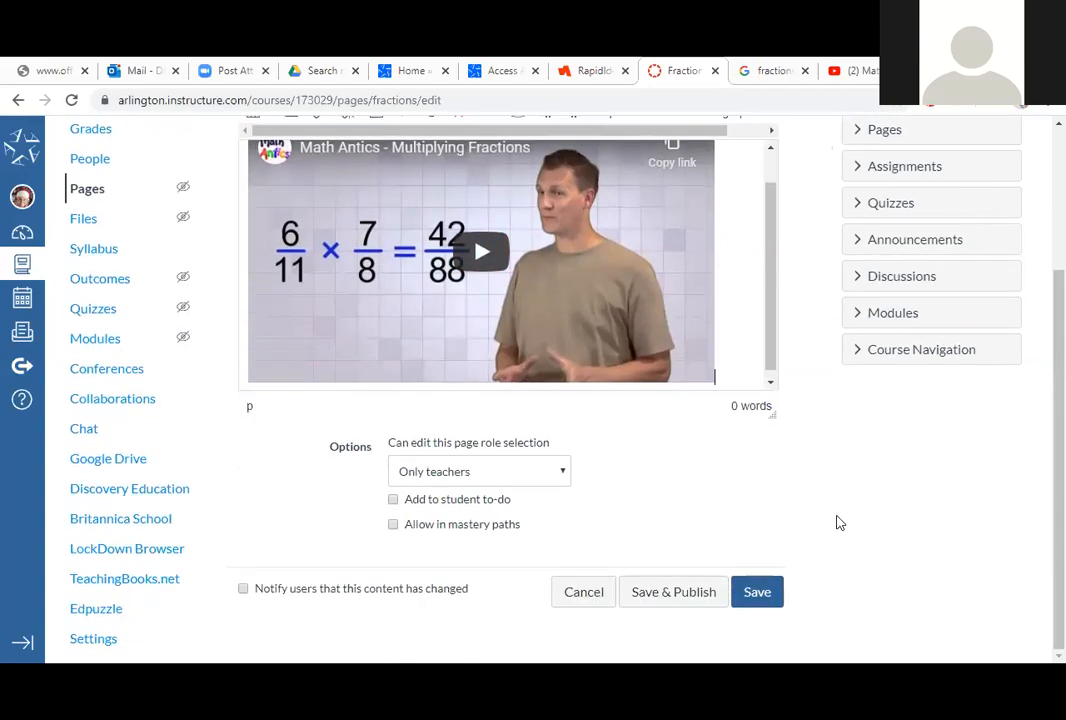
scroll(840, 523, "up", 1)
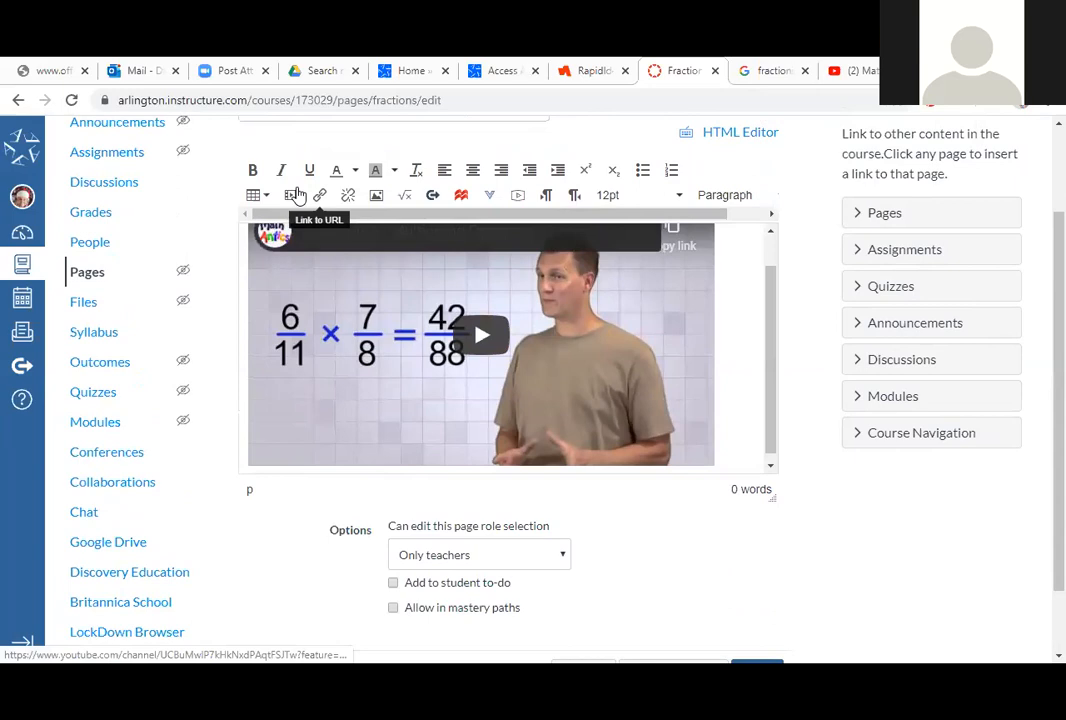
key("ctrl")
key("ctrl")
left_click(292, 196)
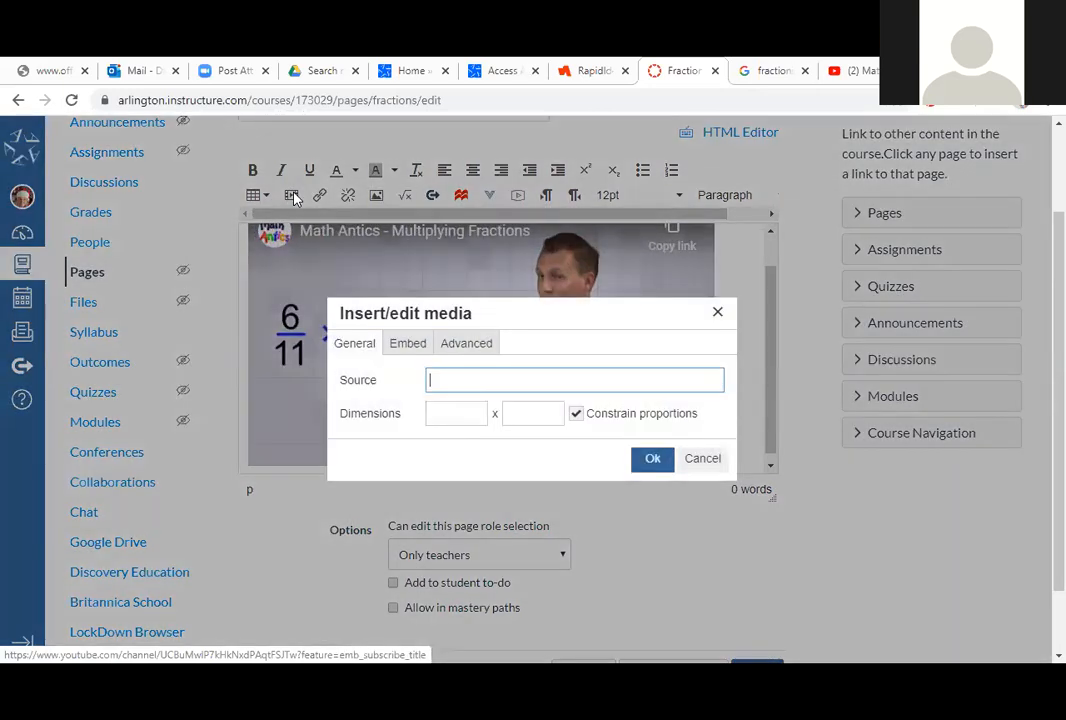
left_click(858, 71)
left_click(785, 101)
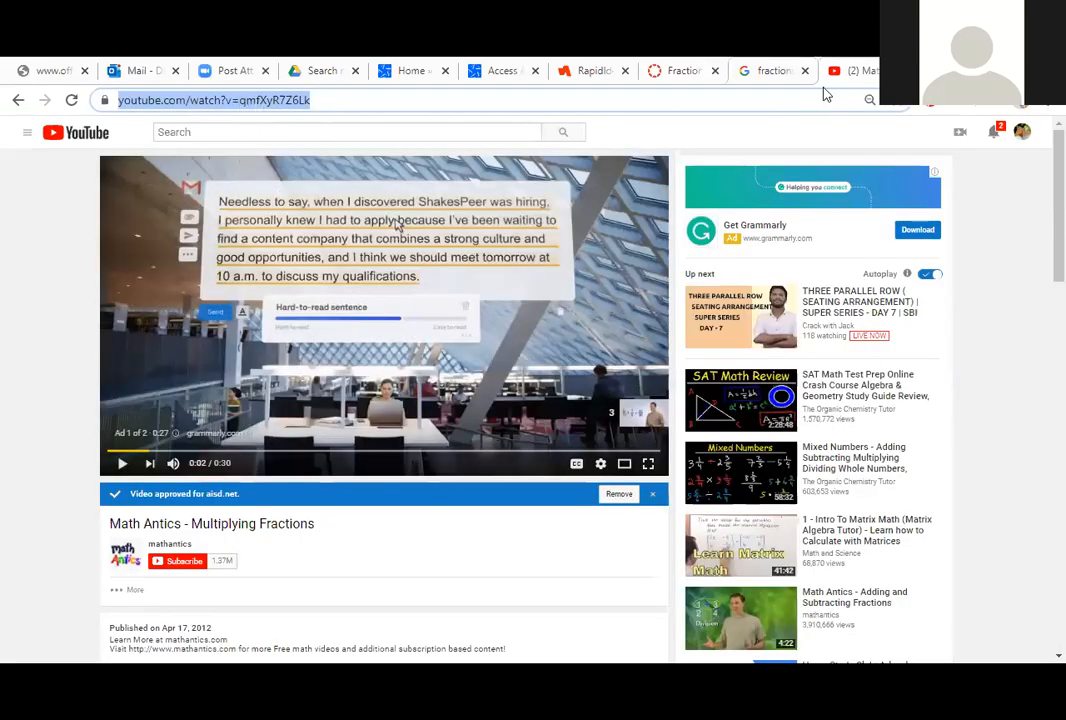
left_click(685, 72)
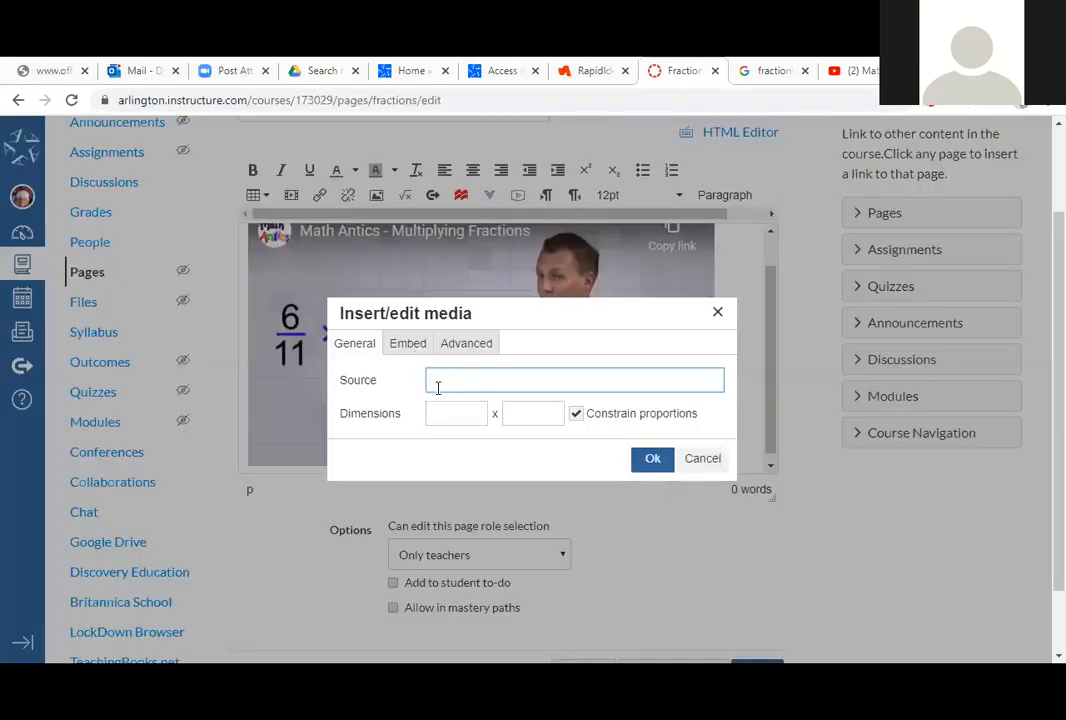
right_click(432, 381)
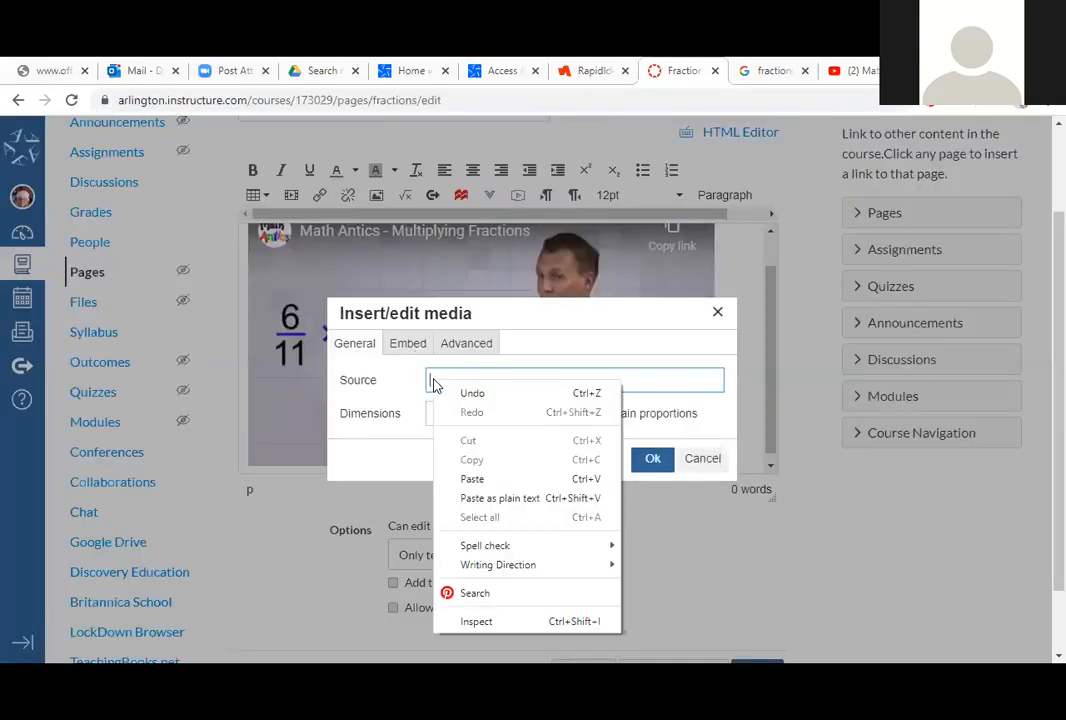
left_click(472, 479)
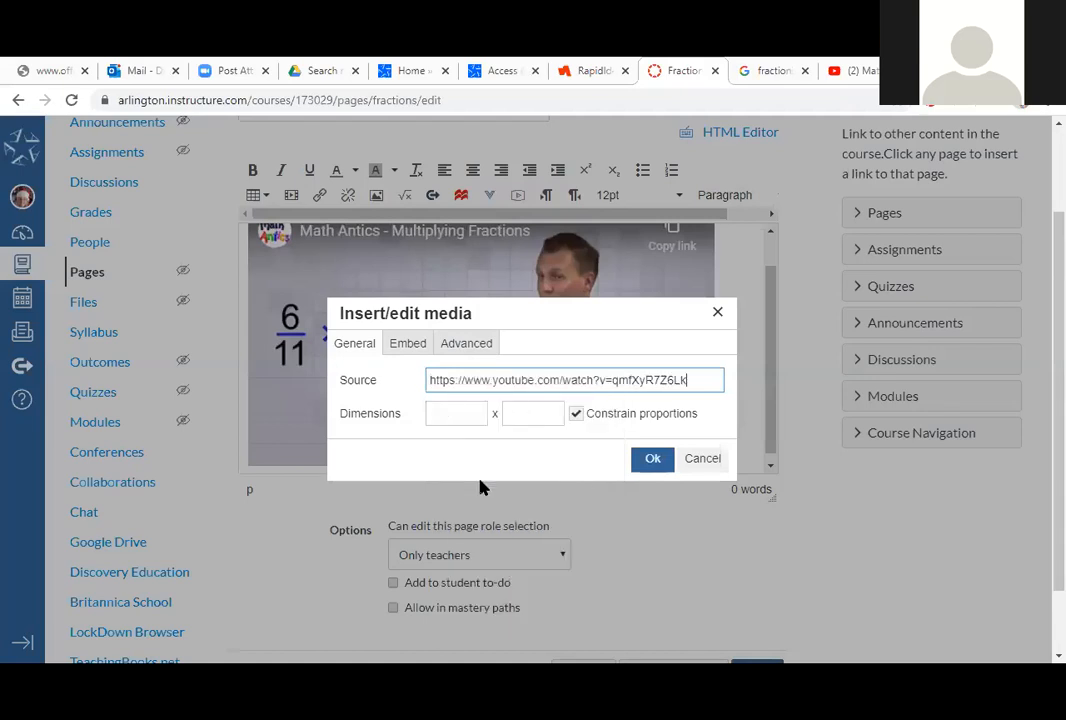
left_click(652, 460)
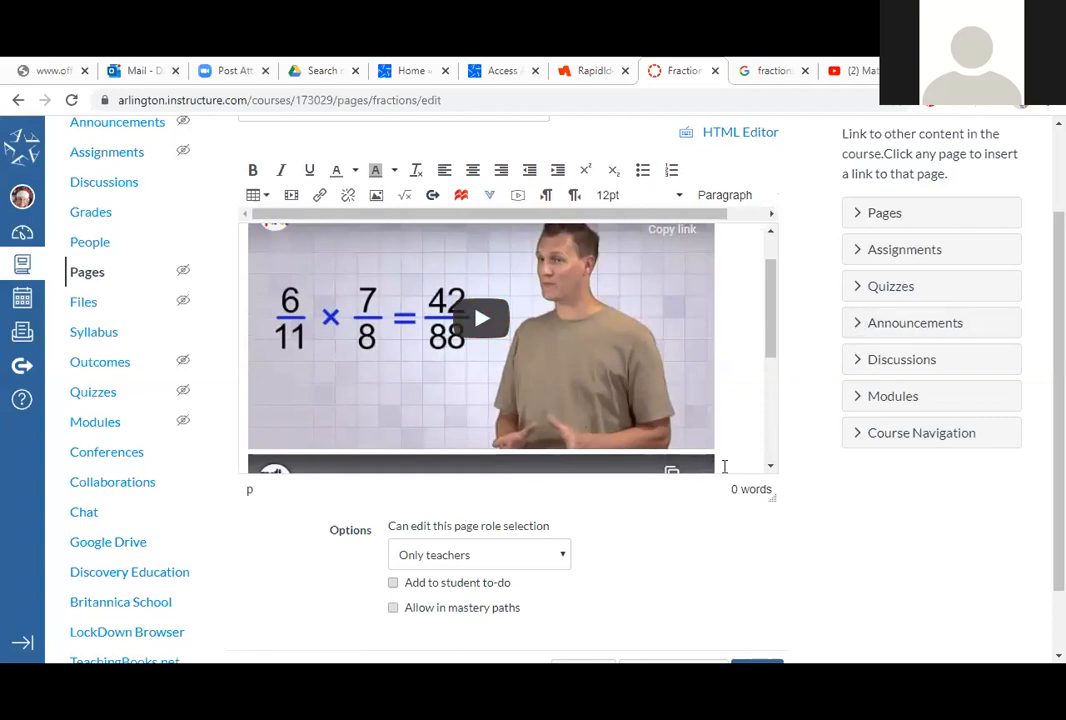
- Play the first embedded video briefly in the page editor and pause it
left_click(695, 397)
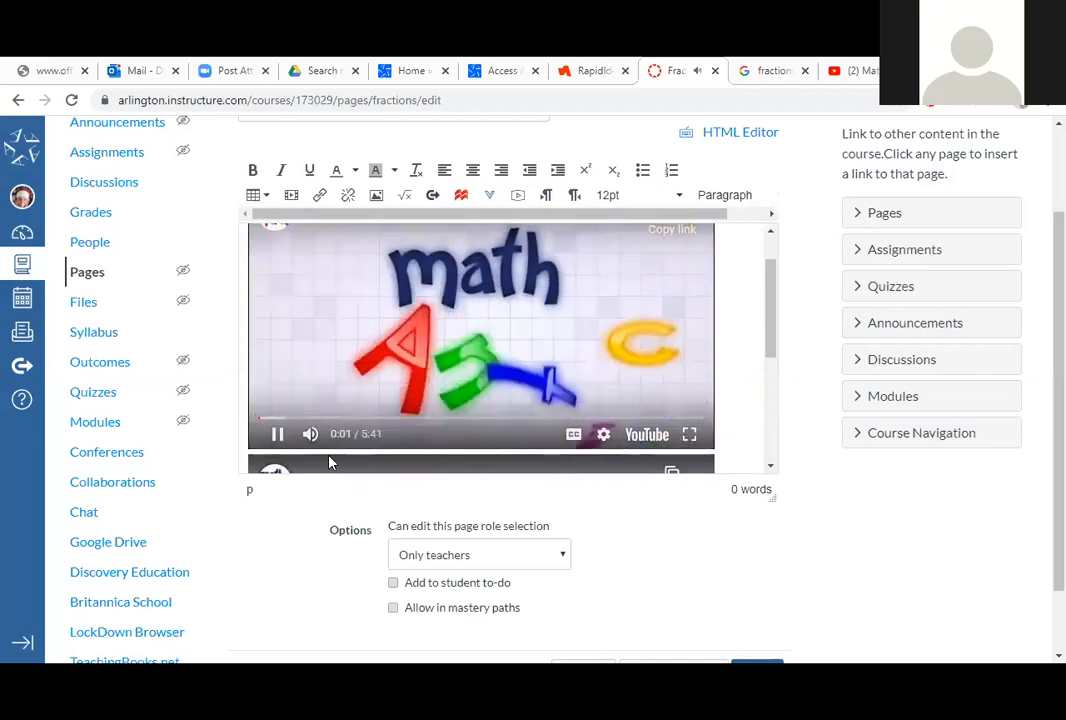
left_click(278, 434)
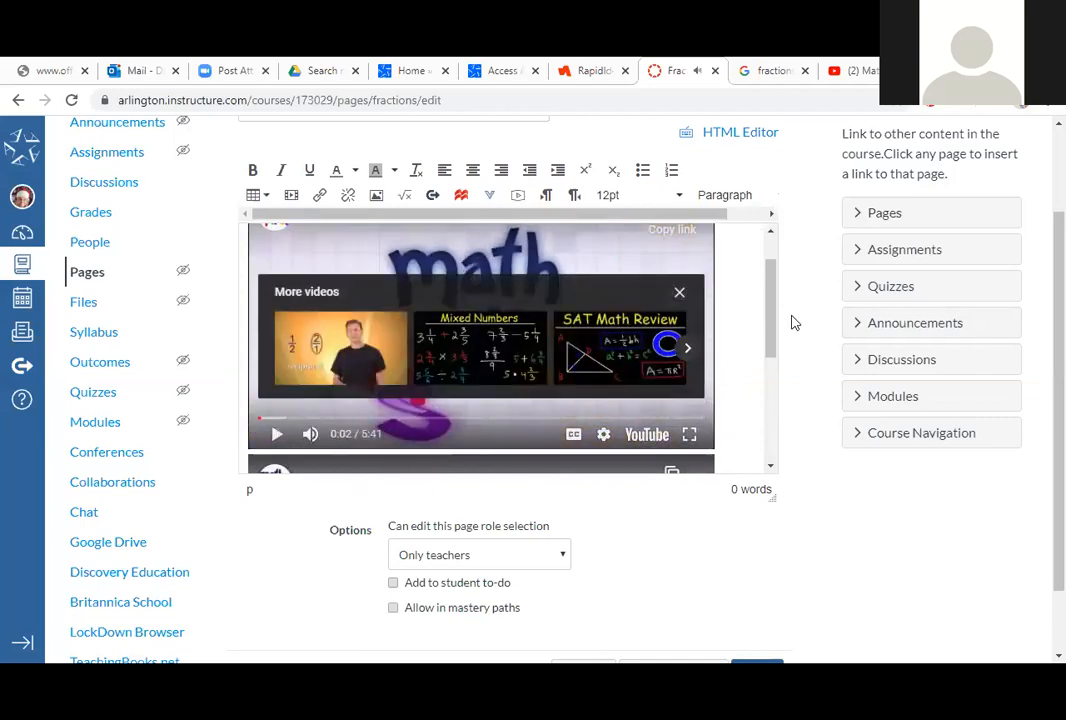
- Add the instruction "View video and take notes." on its own line above the first embedded video
left_click_drag(770, 332, 762, 262)
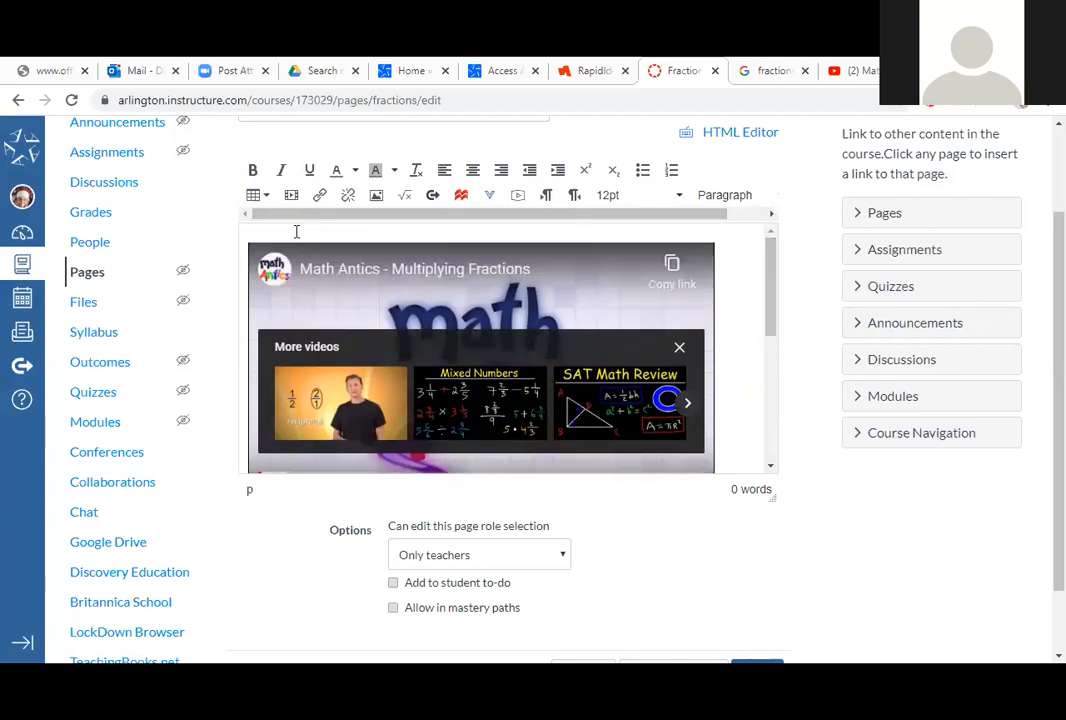
scroll(296, 231, "down", 1)
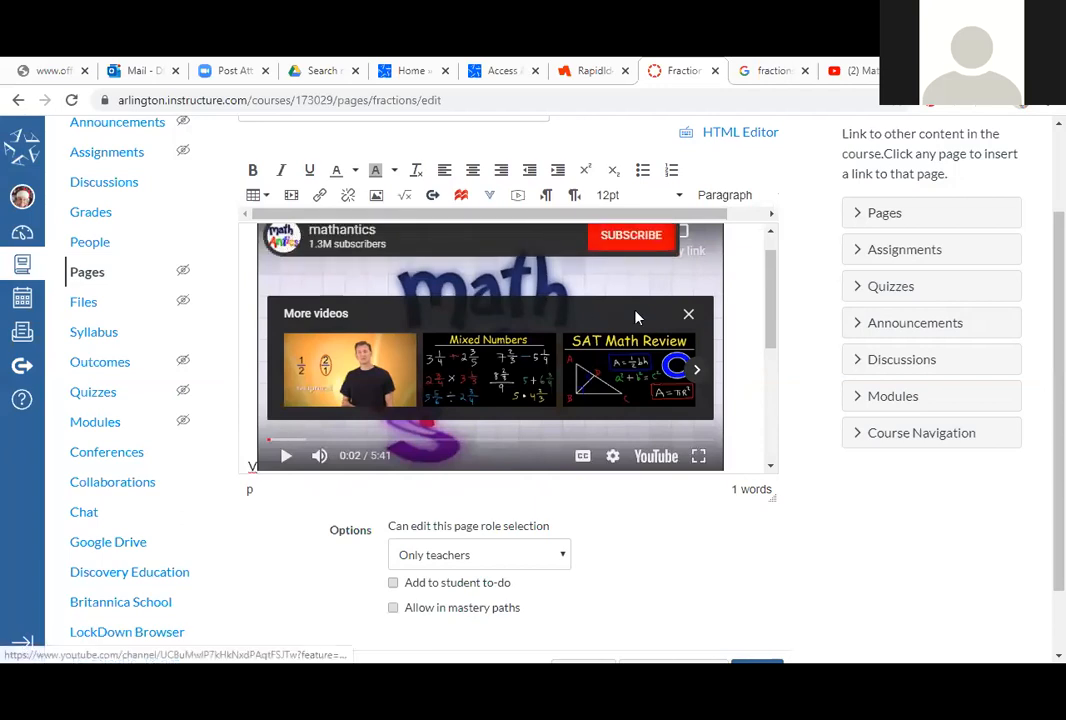
left_click_drag(769, 287, 247, 255)
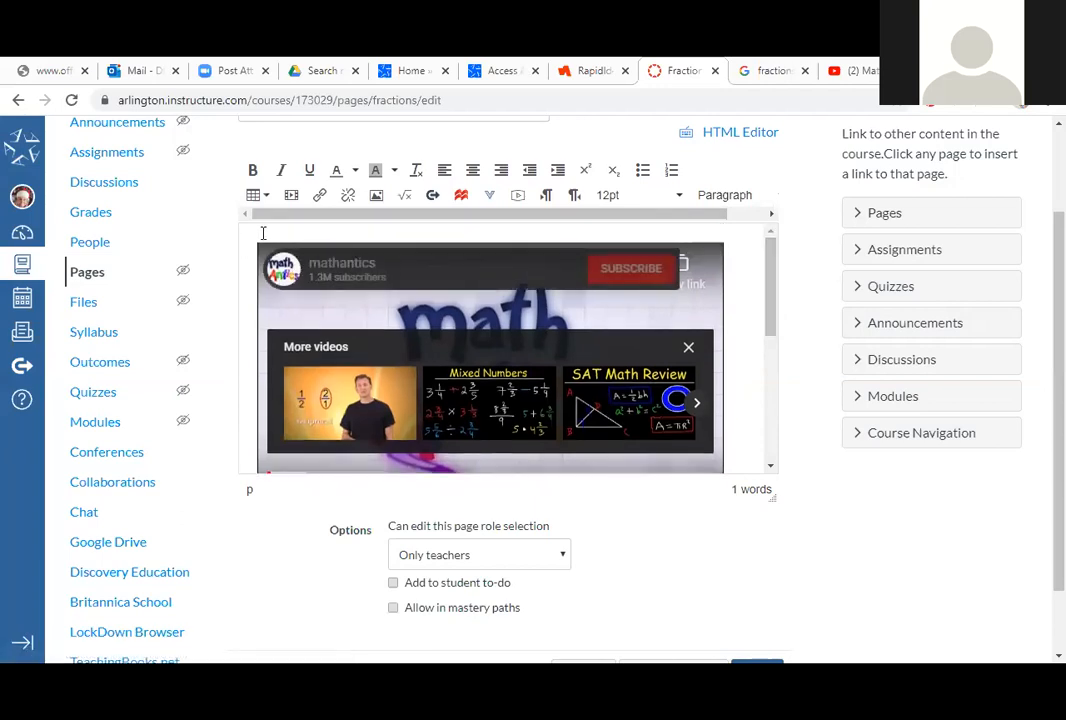
key("Return")
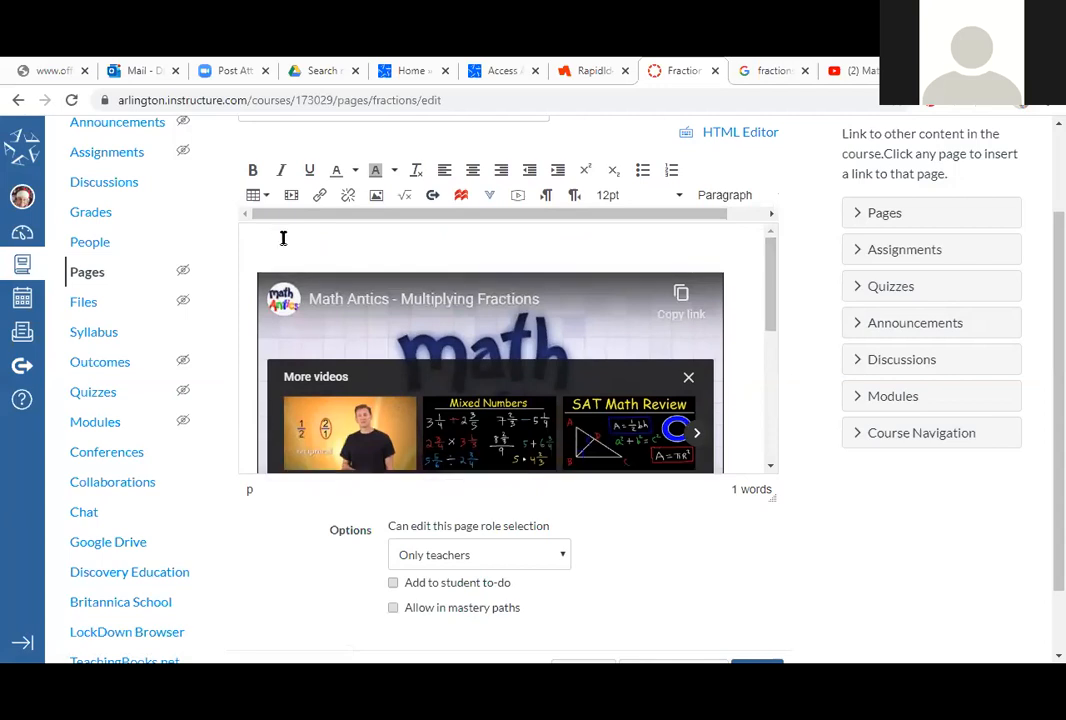
type("video and take notes.")
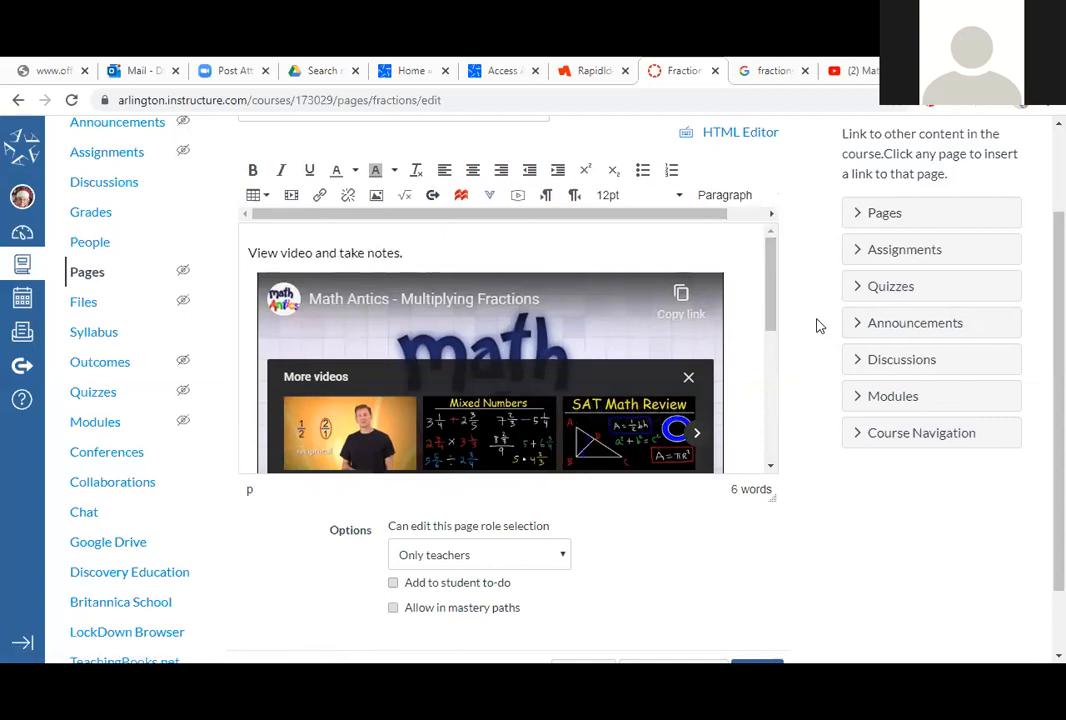
- Add the page to the student to-do list and try to save and publish it without a date
scroll(808, 374, "down", 2)
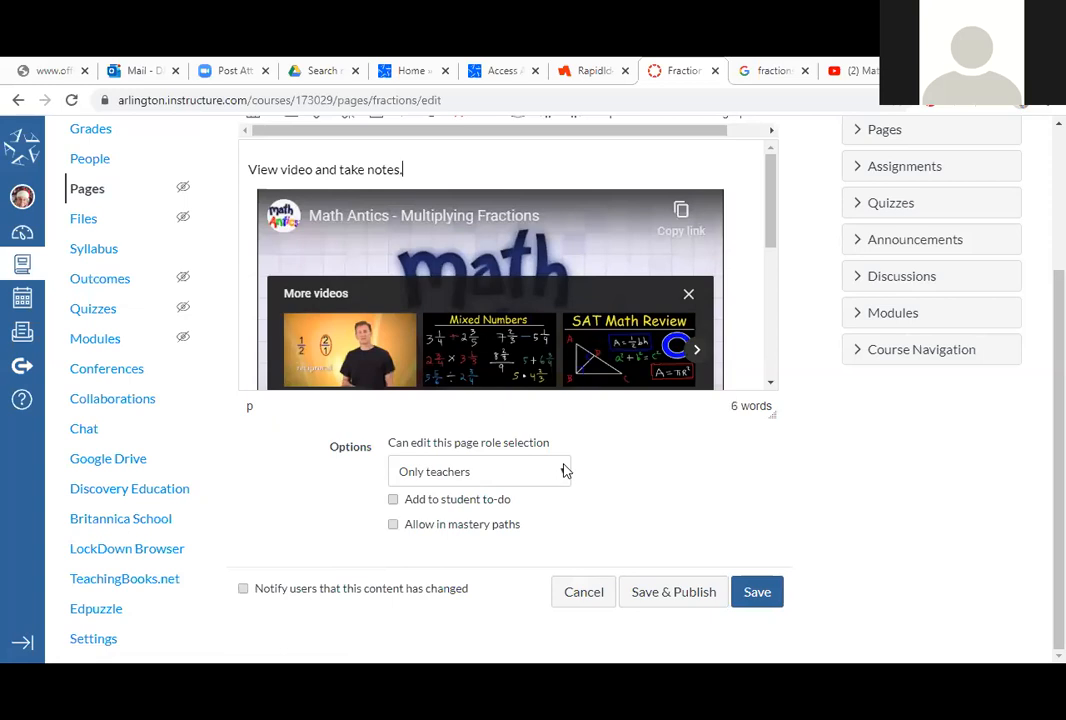
left_click(393, 505)
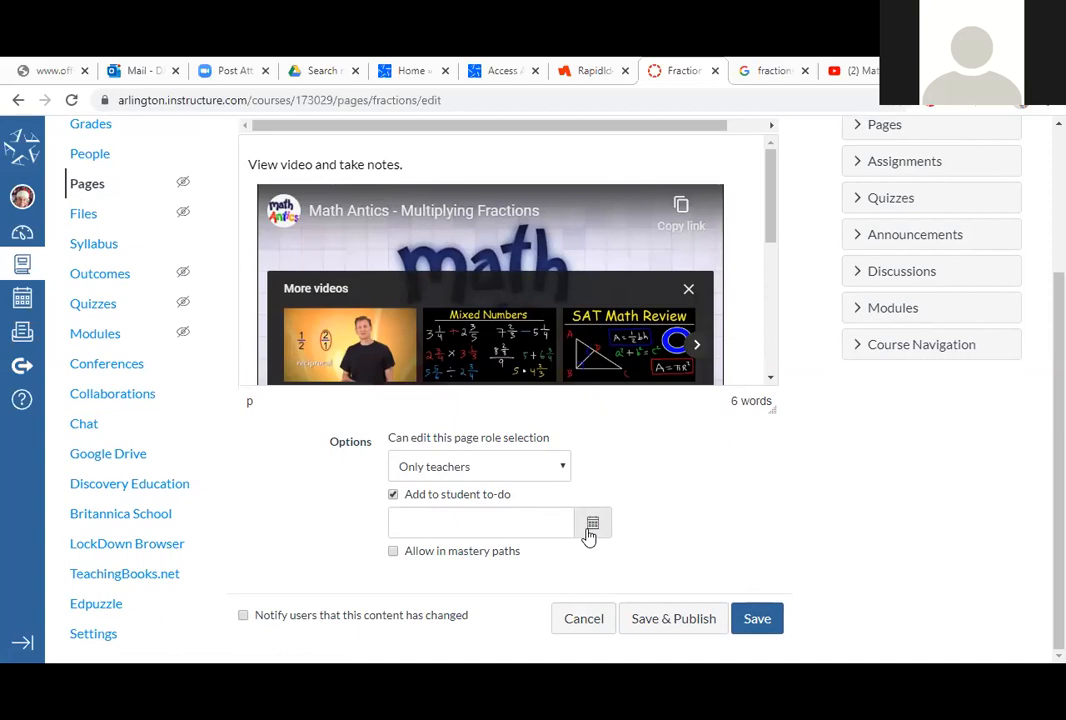
left_click(394, 556)
left_click(592, 526)
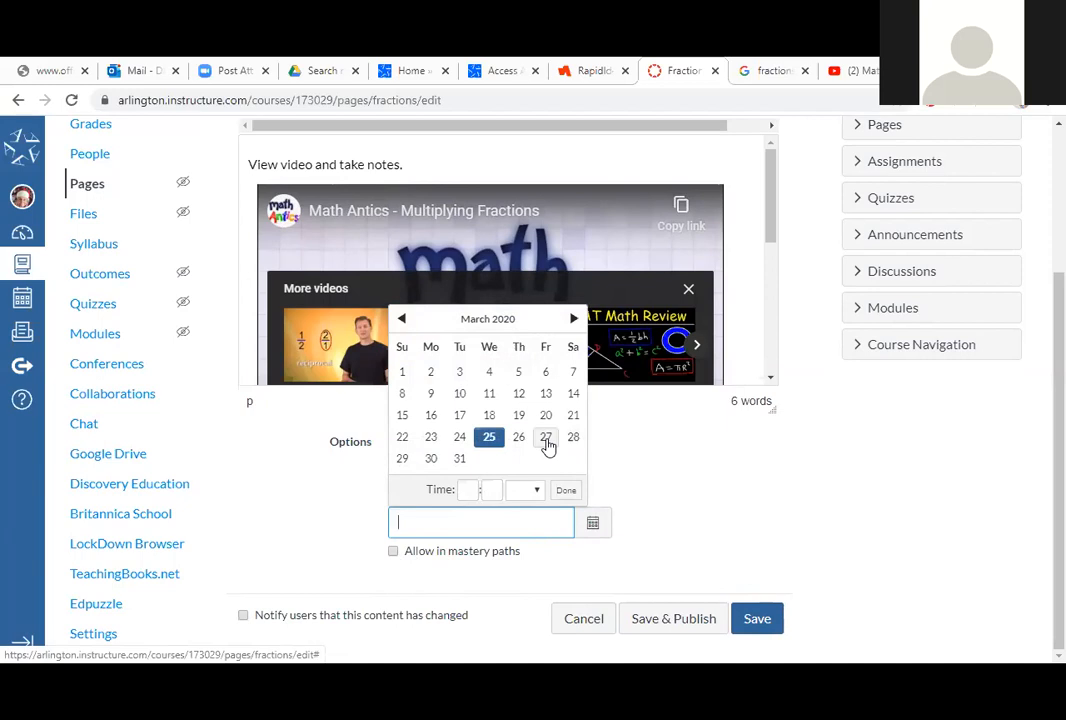
left_click(630, 500)
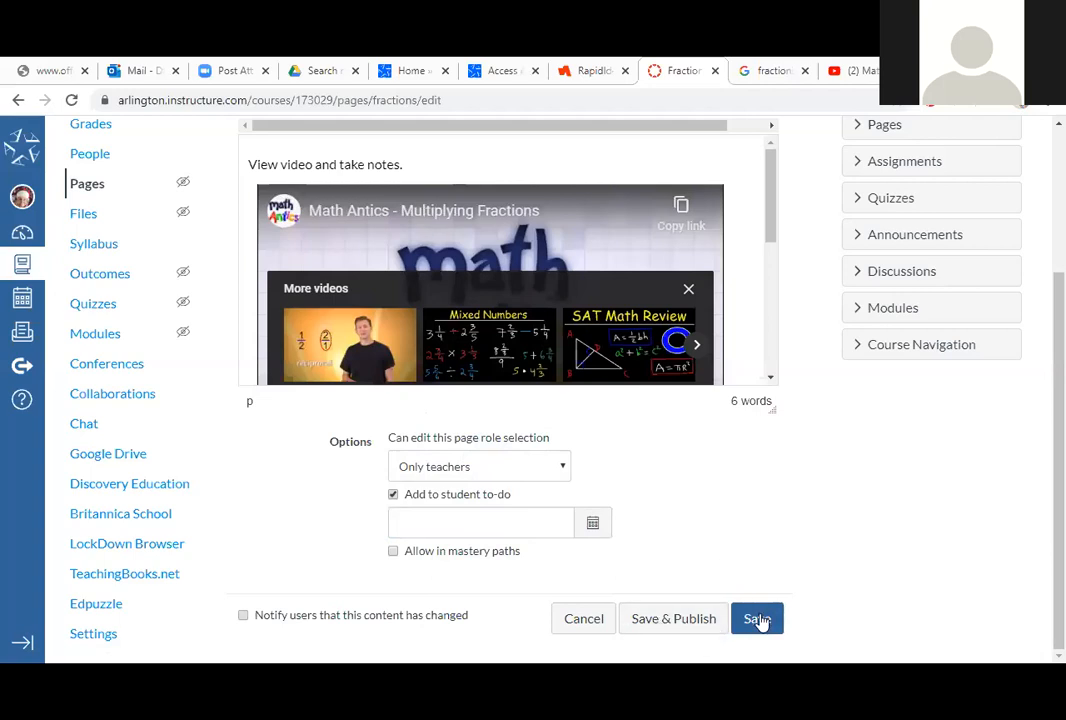
left_click(678, 622)
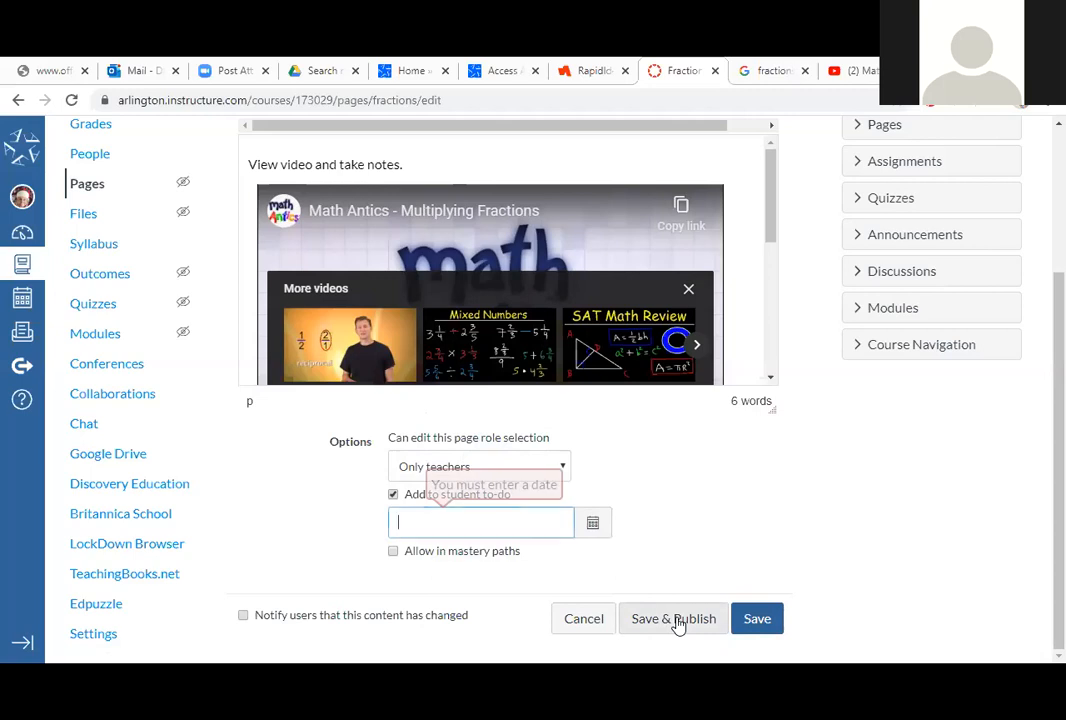
- Set the student to-do date to Mar 25 11:59pm, and save and publish the Fractions page
left_click(592, 526)
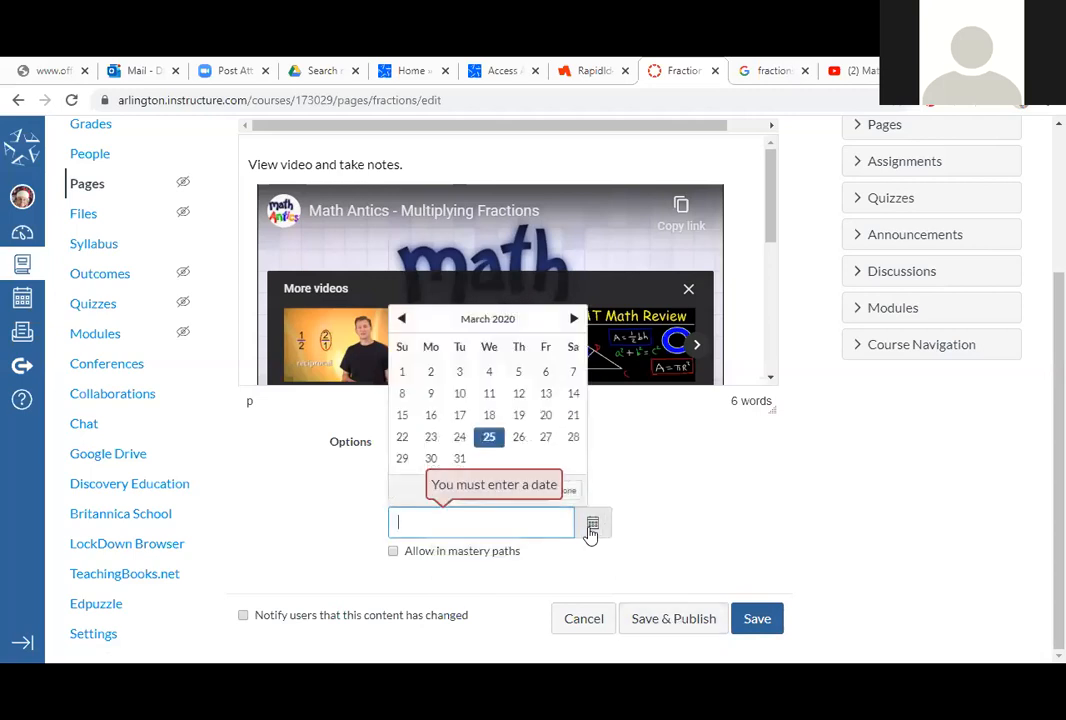
left_click(489, 436)
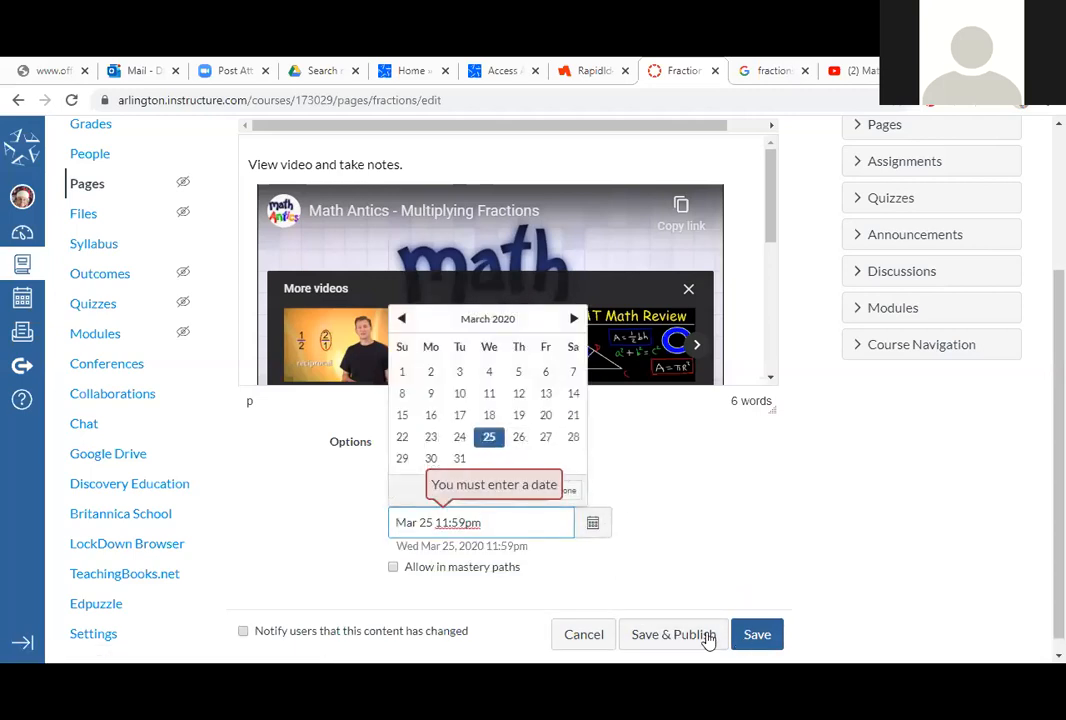
left_click(697, 636)
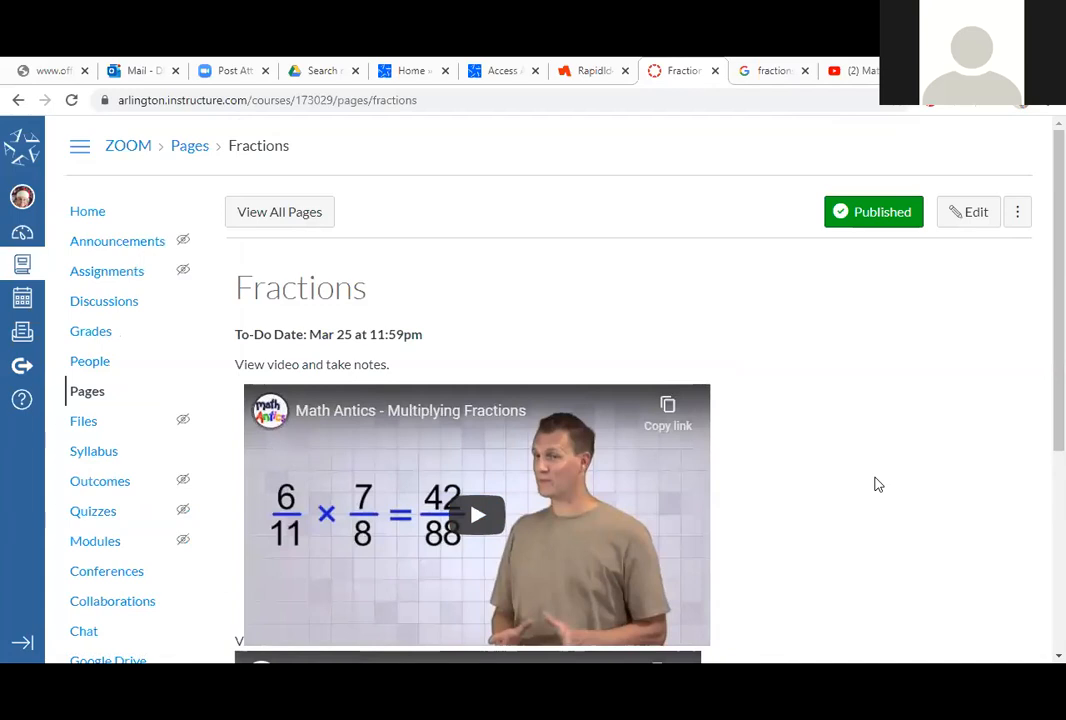
- Review the published Fractions page, including its to-do date, instruction text and embedded videos
scroll(875, 485, "down", 3)
scroll(875, 485, "up", 3)
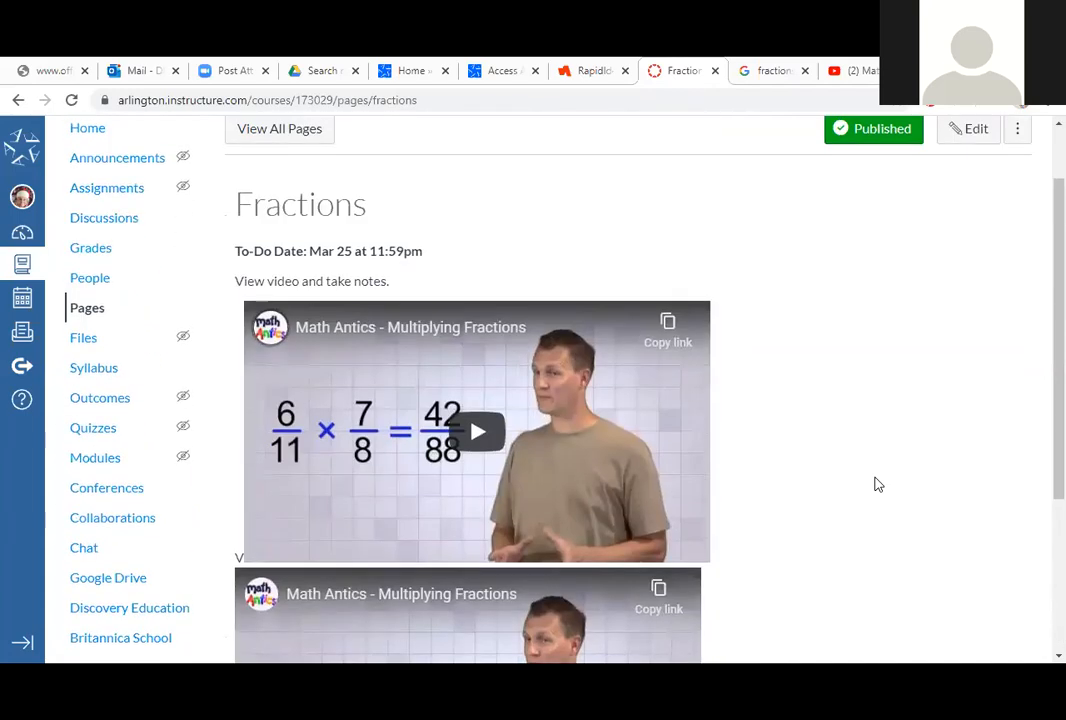
scroll(875, 485, "up", 1)
scroll(875, 485, "up", 1)
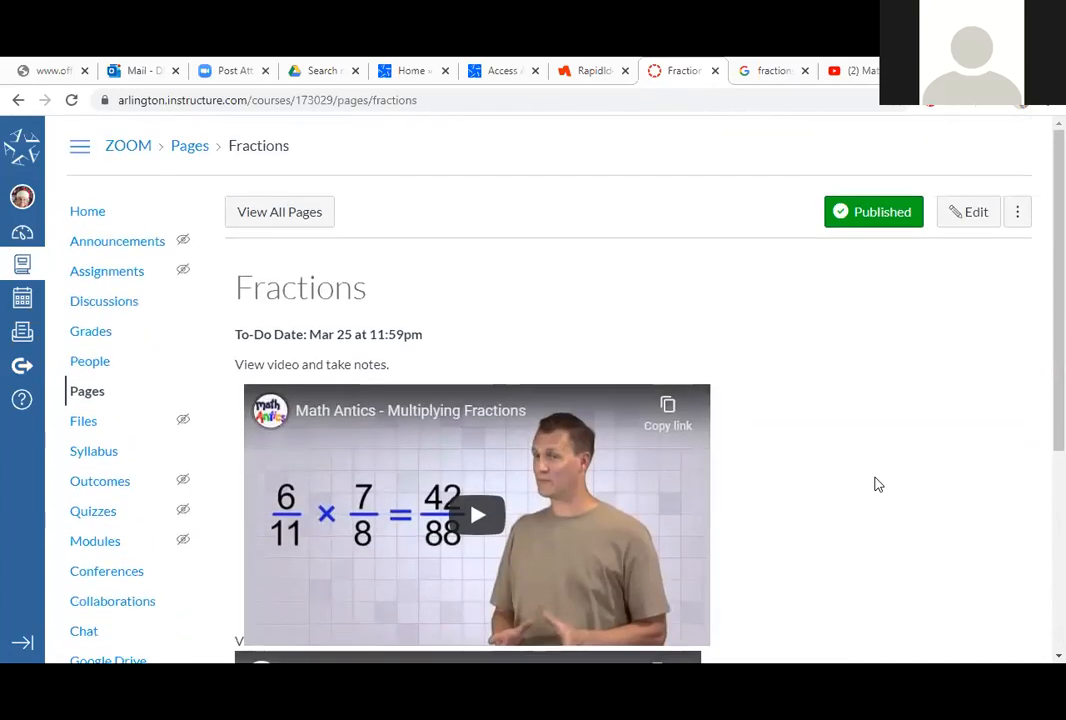
scroll(875, 485, "down", 2)
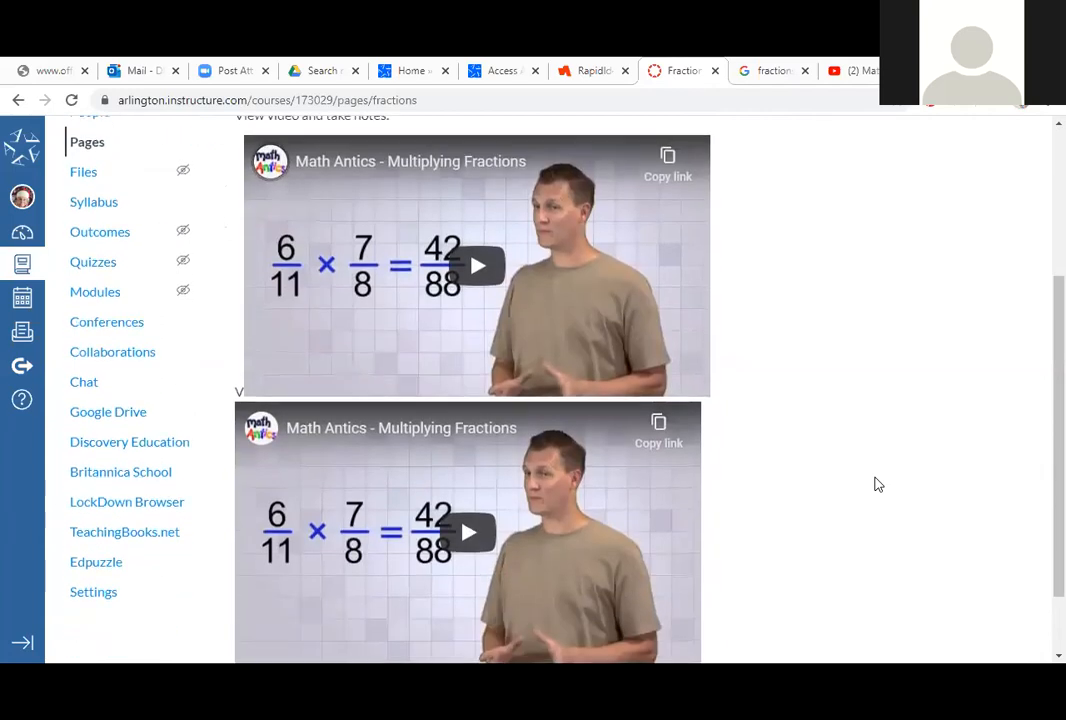
scroll(875, 485, "up", 3)
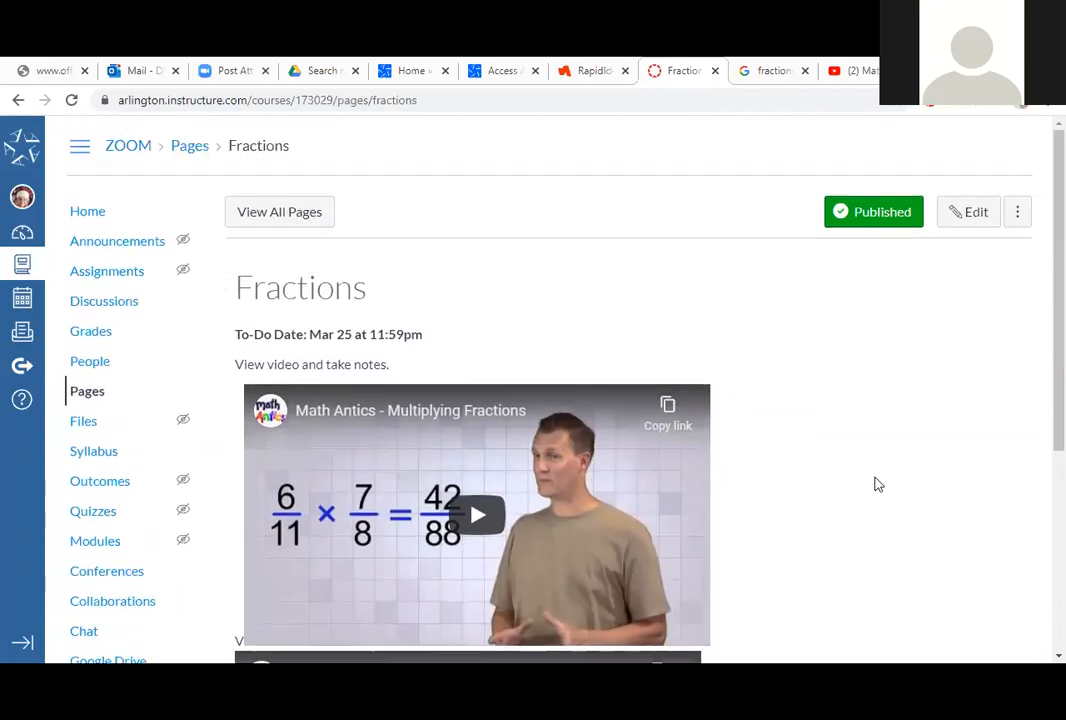
- Remove the duplicate embedded video and the stray "V" from the Fractions page, and save the page
scroll(876, 485, "down", 3)
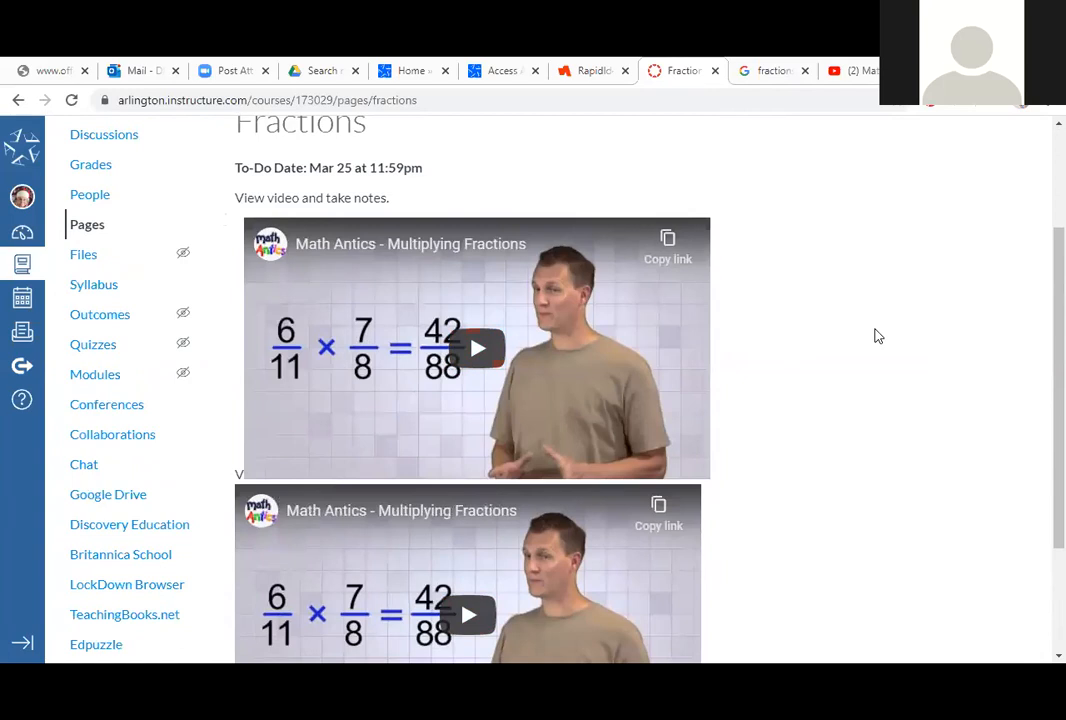
scroll(825, 350, "up", 3)
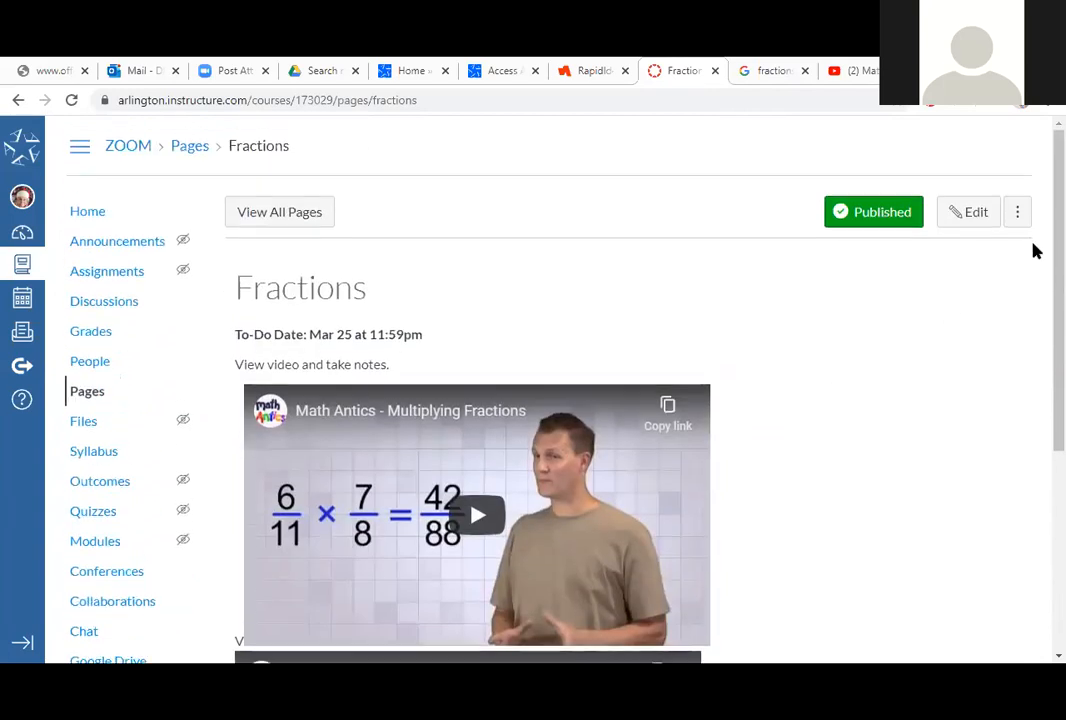
left_click(974, 218)
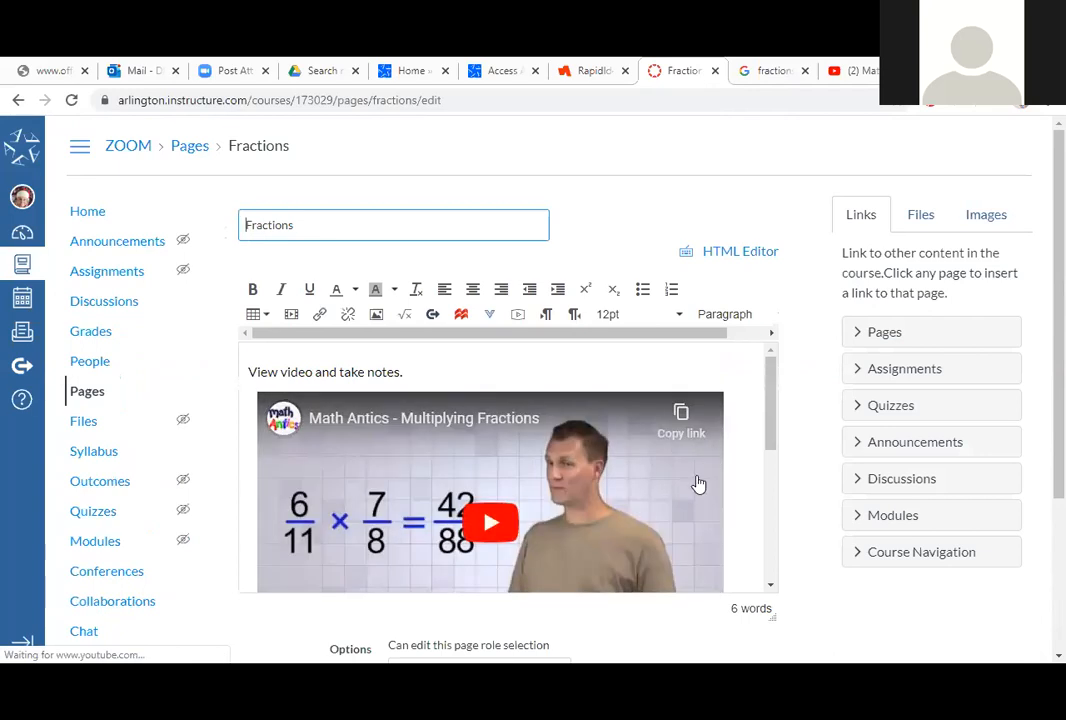
left_click(699, 484)
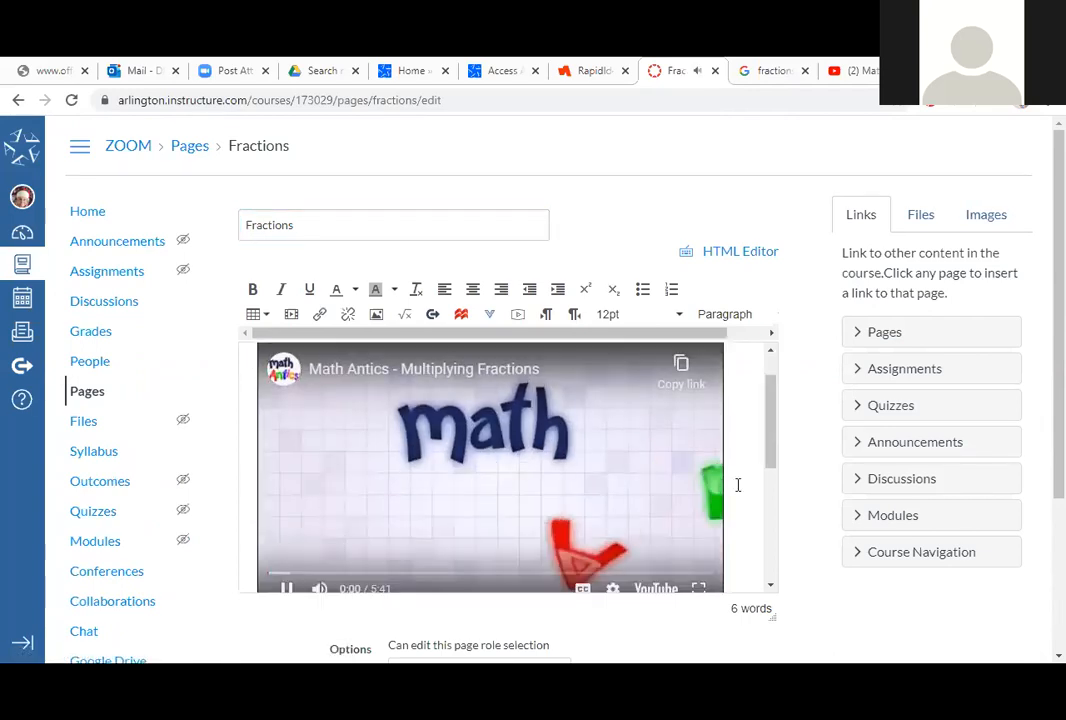
left_click(738, 485)
key("BackSpace")
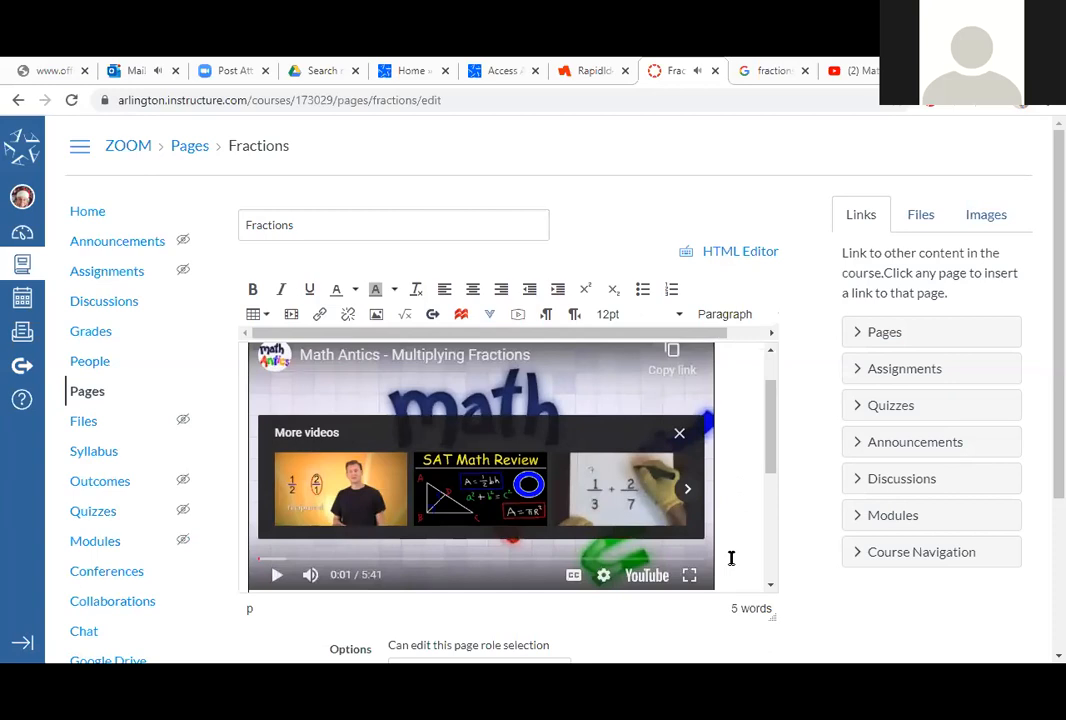
scroll(752, 505, "down", 3)
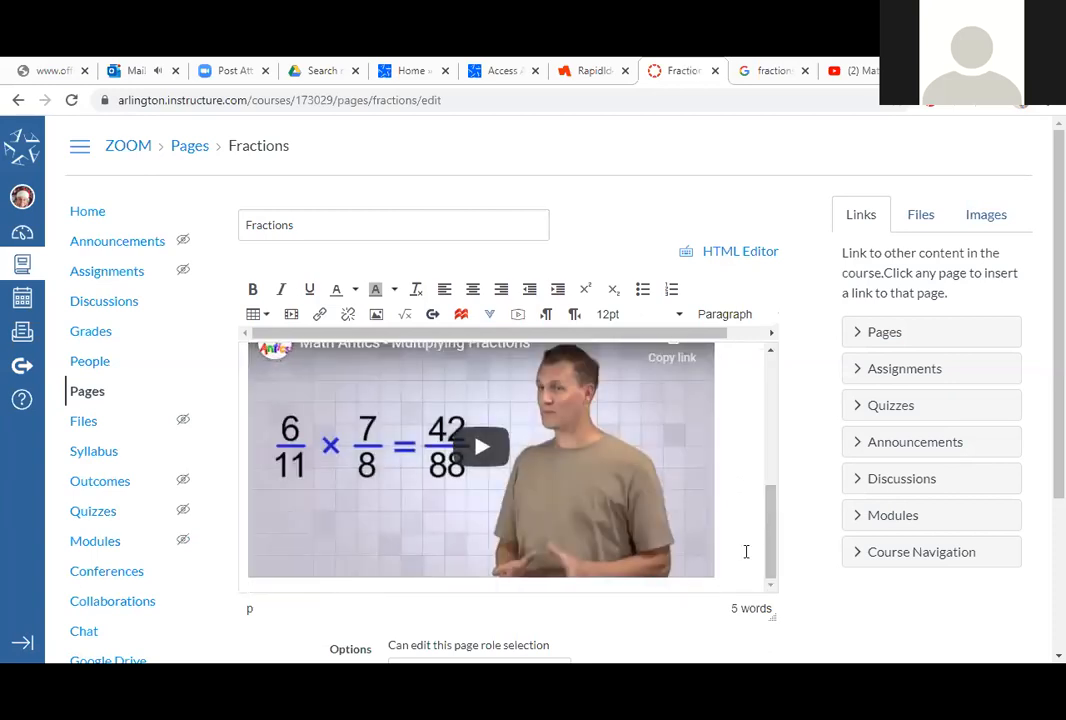
key("BackSpace")
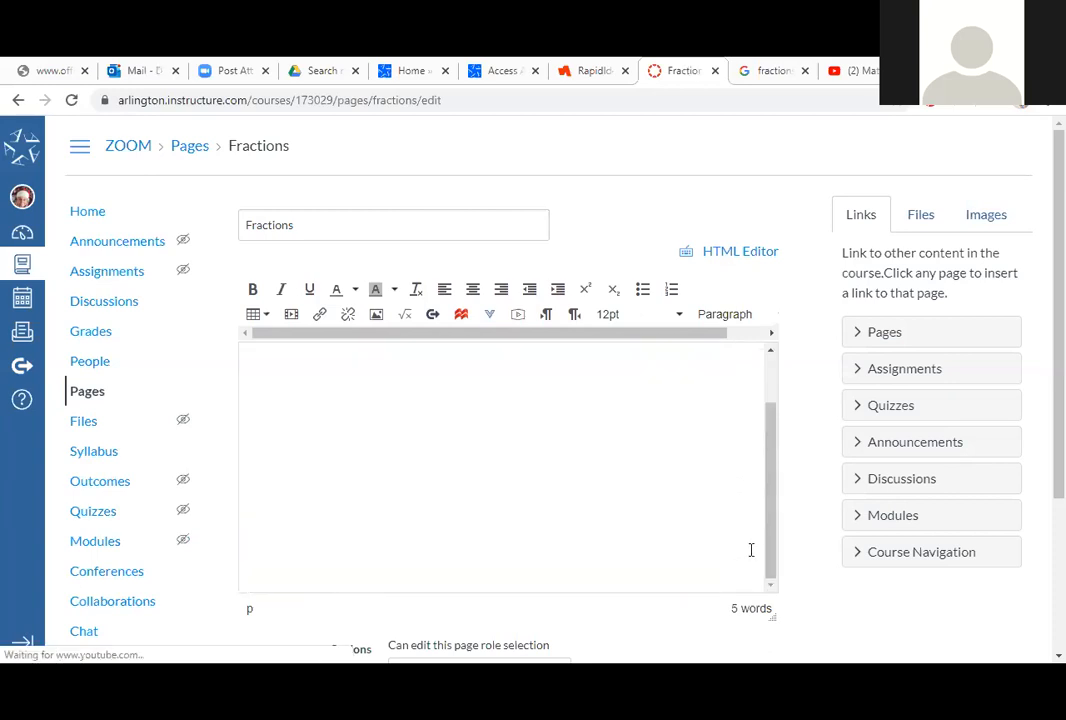
scroll(809, 414, "down", 3)
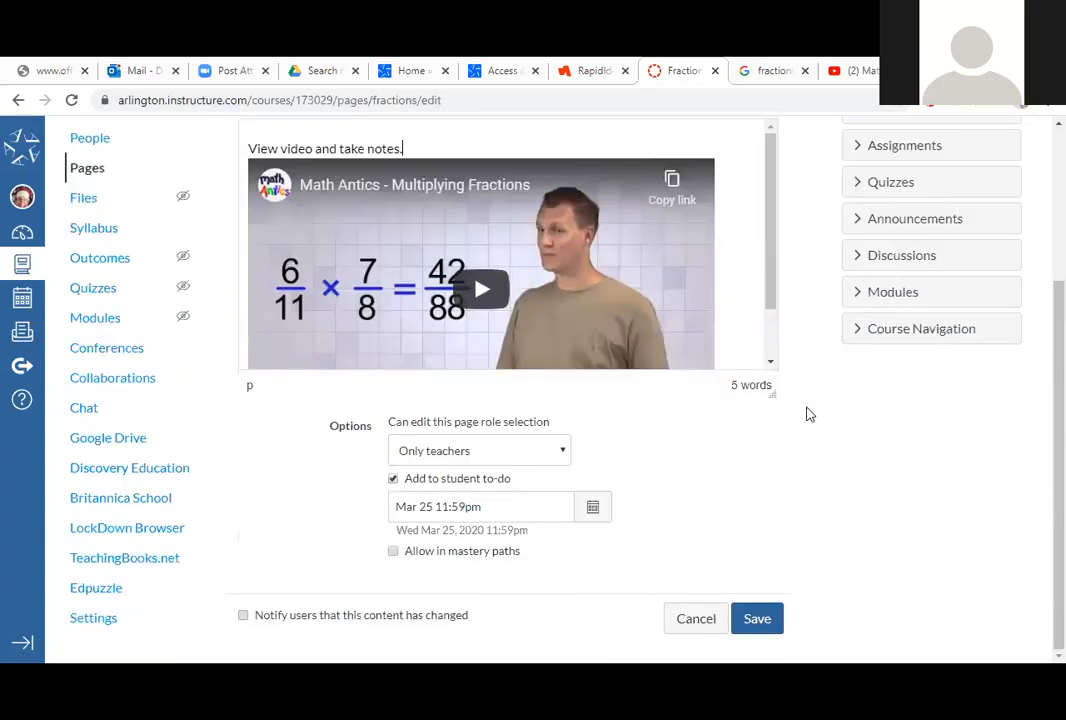
left_click(757, 620)
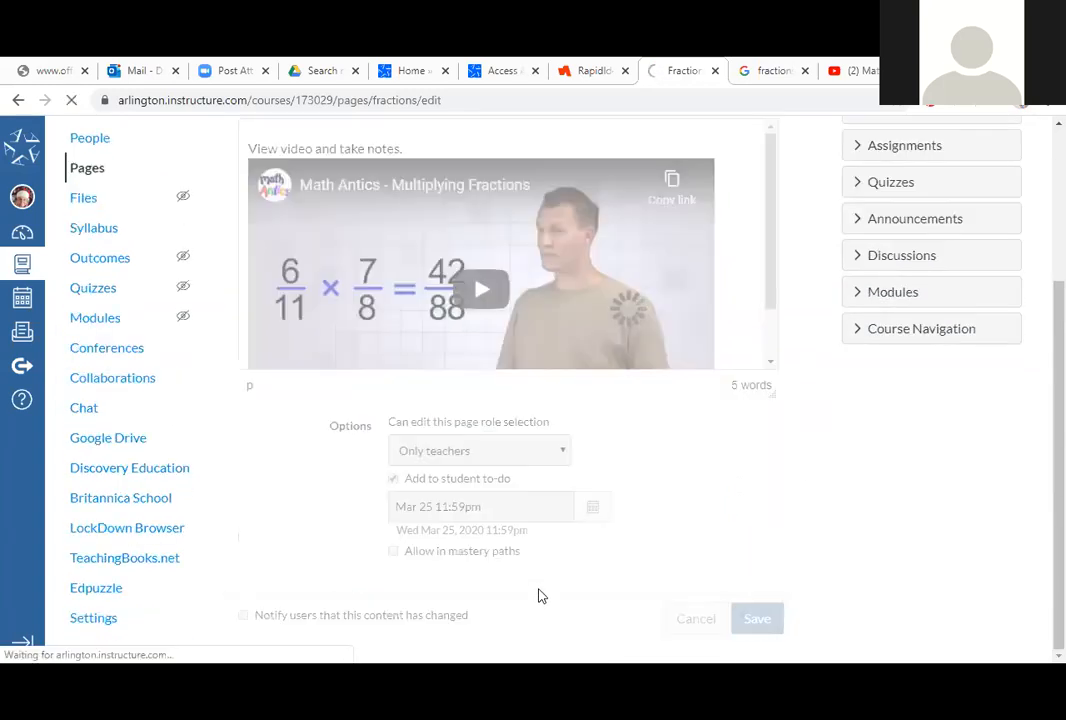
- Check the saved Fractions page, unpublish it and publish it again
scroll(690, 425, "down", 2)
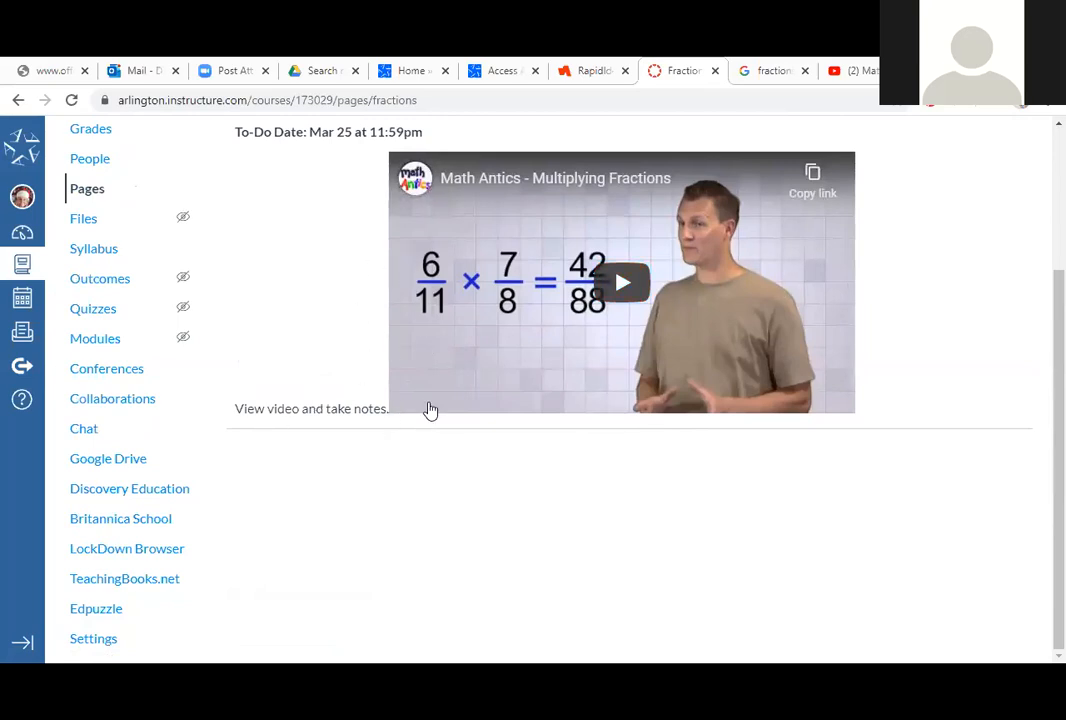
scroll(940, 361, "up", 2)
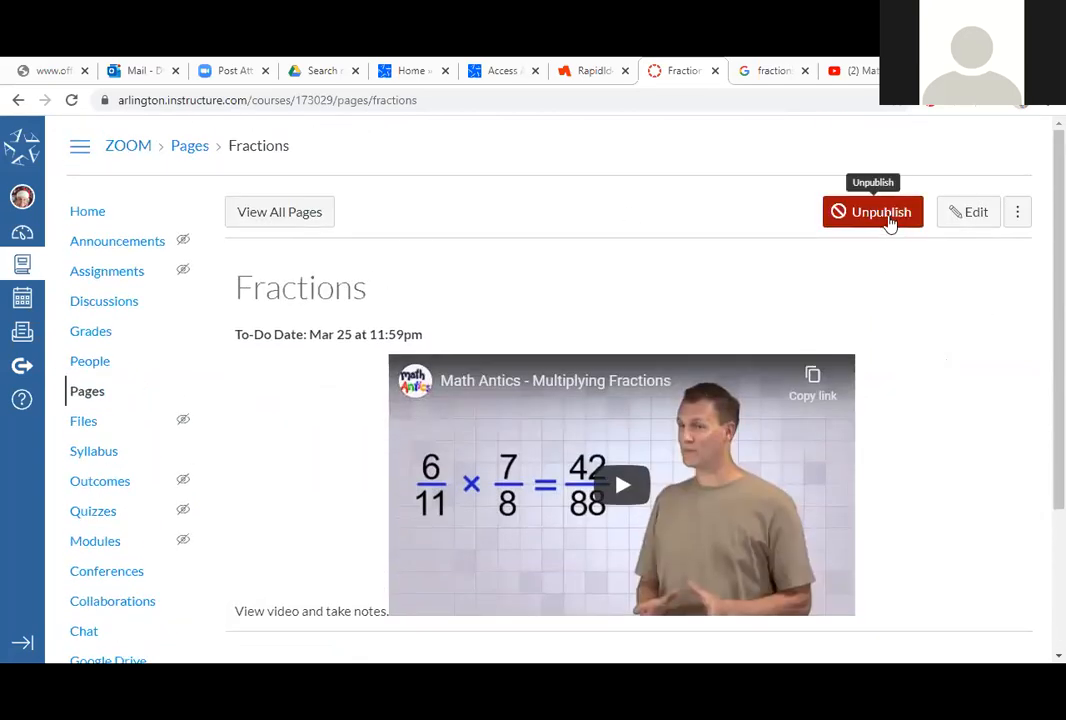
left_click(889, 222)
left_click(889, 222)
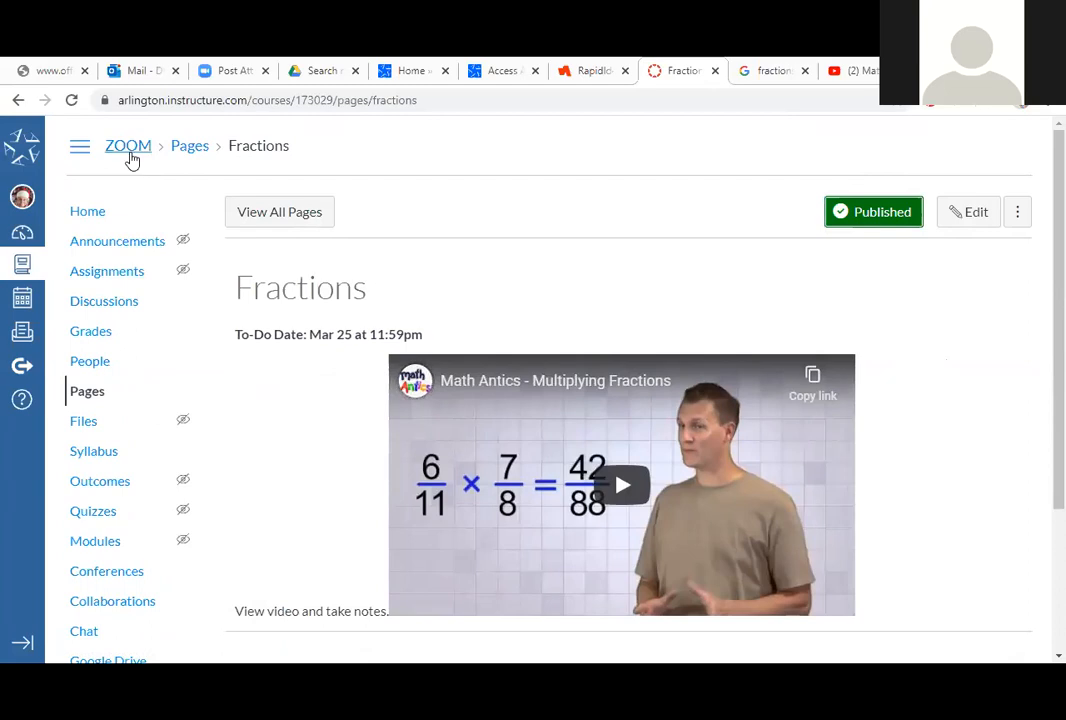
- Preview the ZOOM course home page in Student View to check what students see of the Spring Break module
left_click(129, 150)
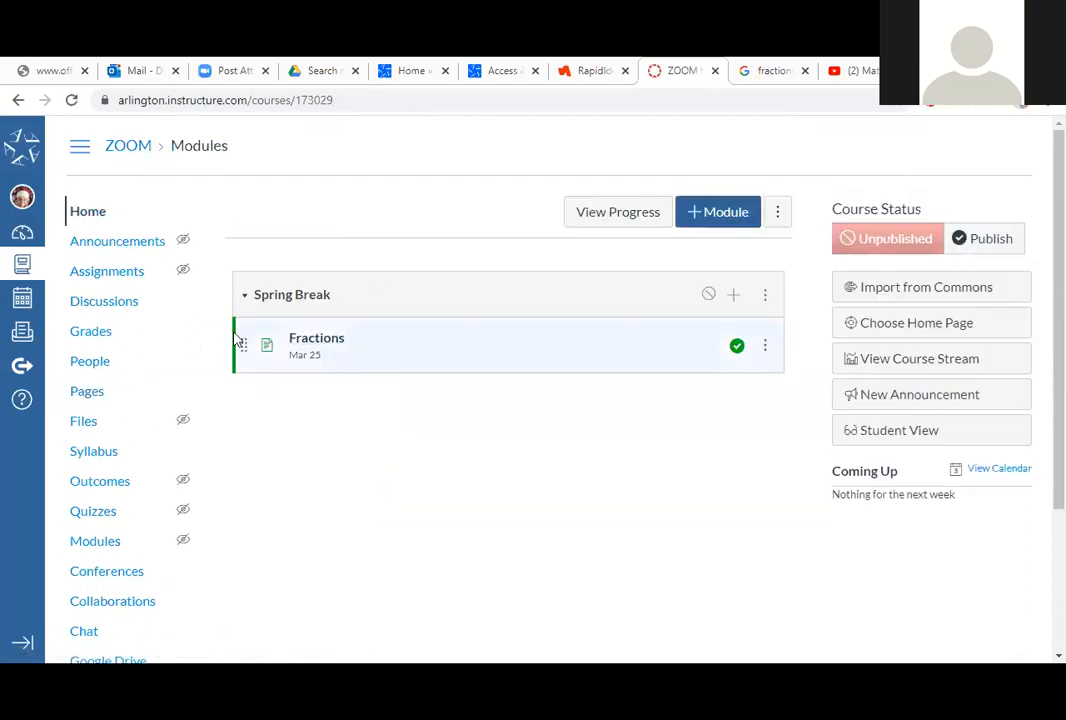
left_click(237, 344)
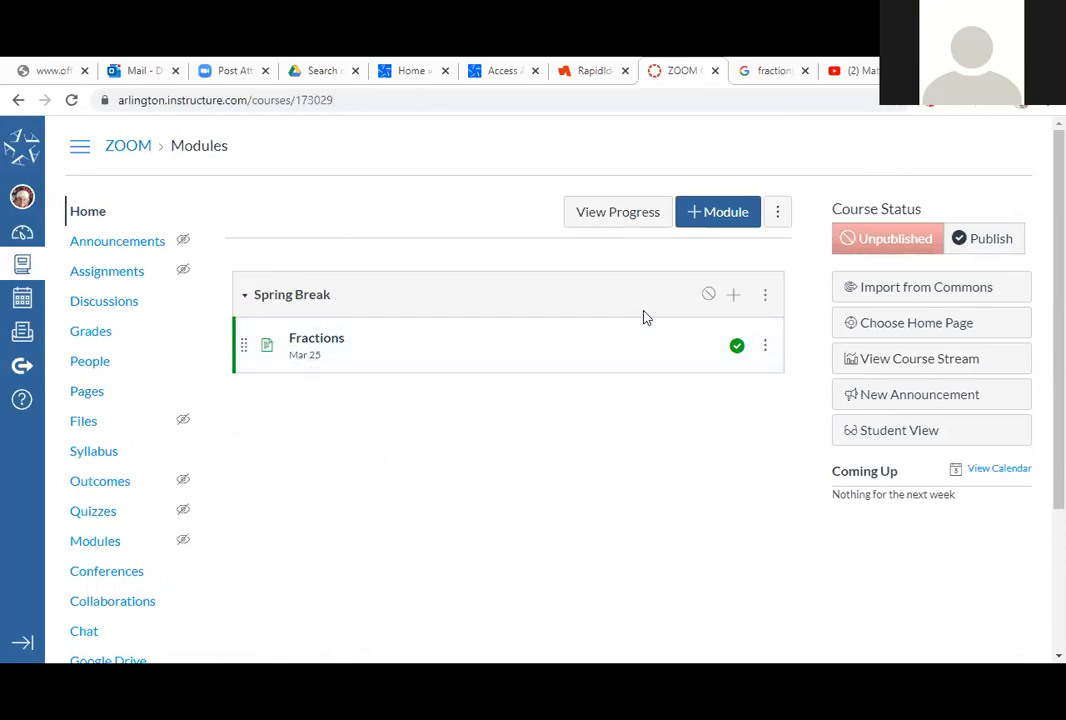
left_click(883, 433)
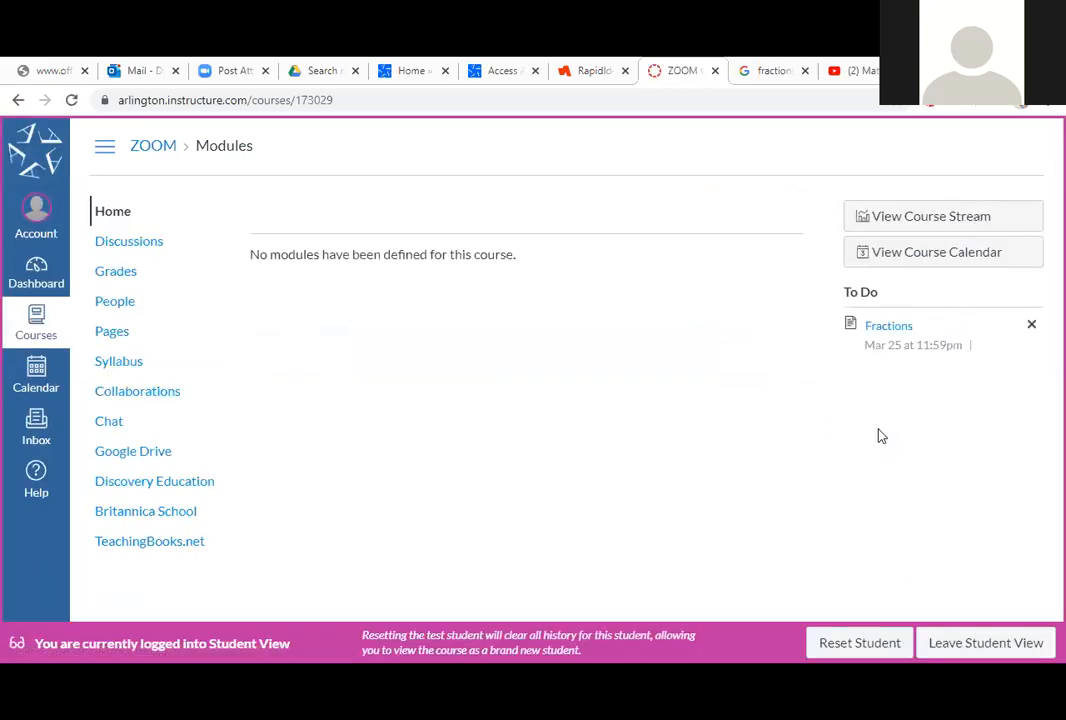
left_click(122, 216)
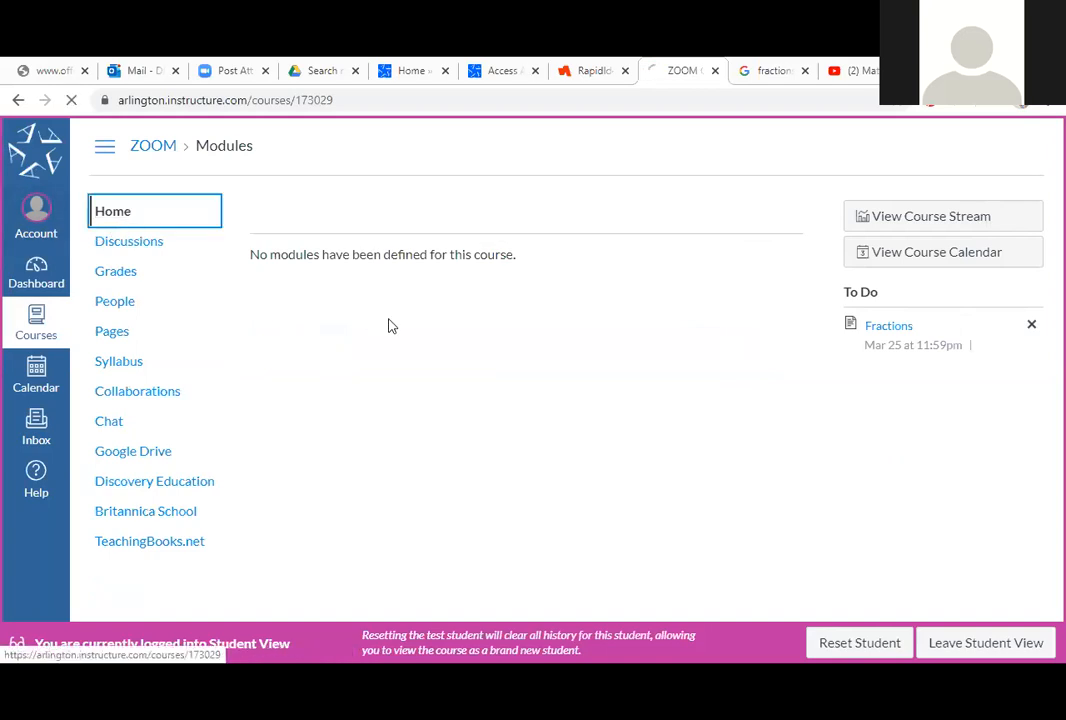
- Leave Student View and publish the Spring Break module
left_click(975, 643)
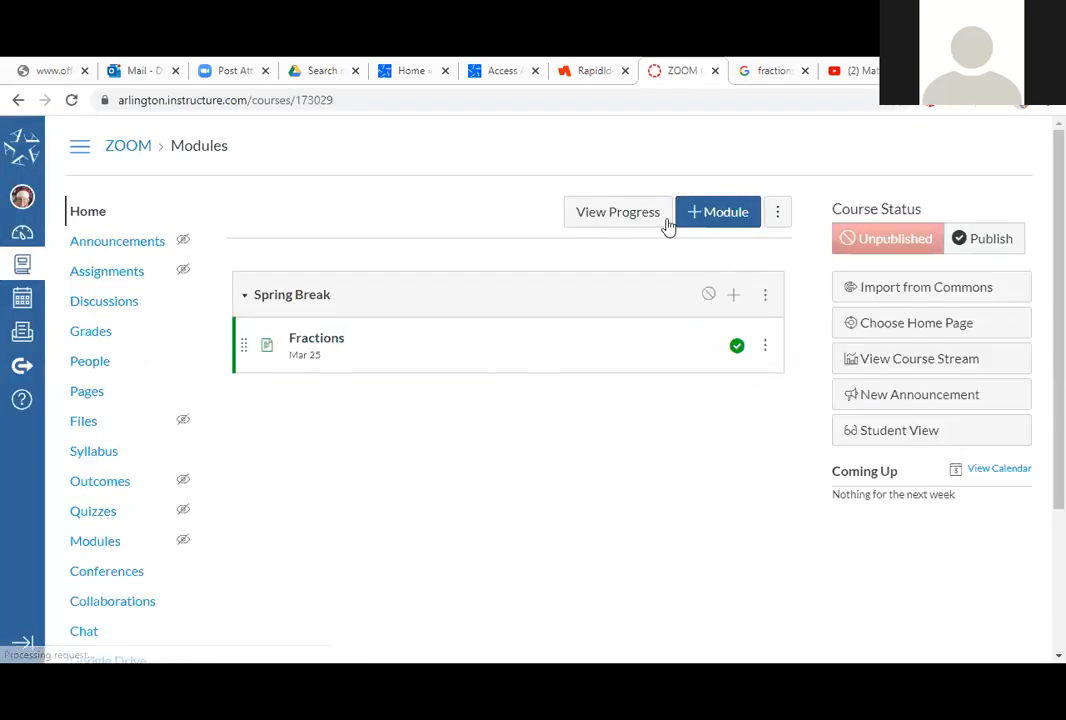
left_click(708, 296)
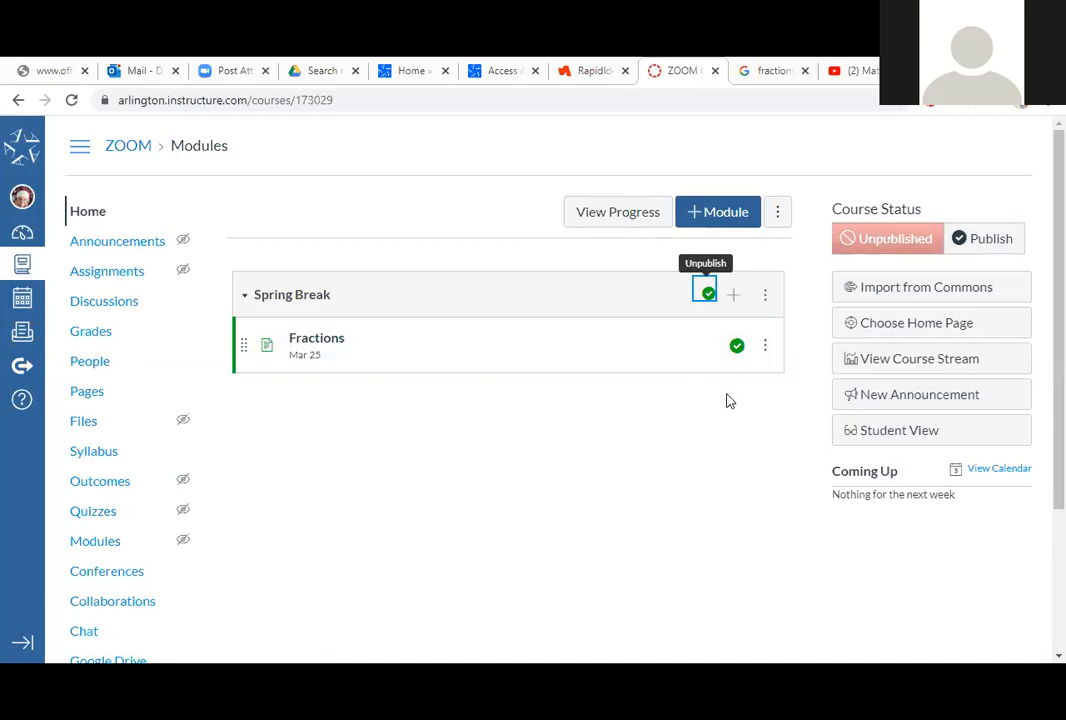
left_click(734, 296)
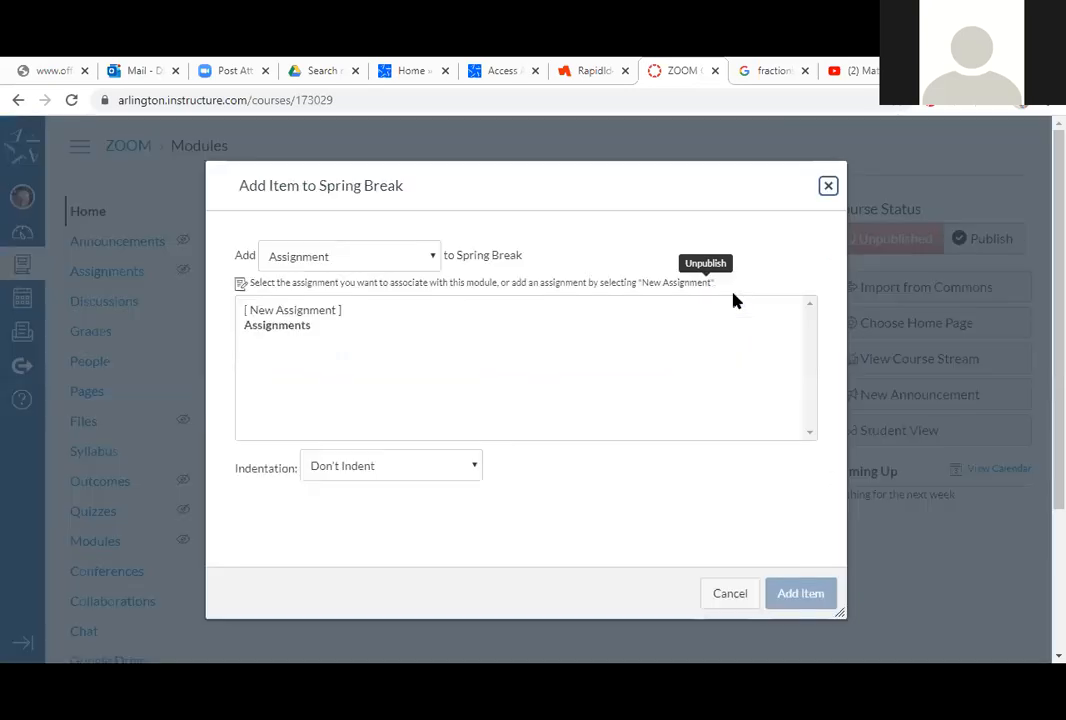
left_click(434, 260)
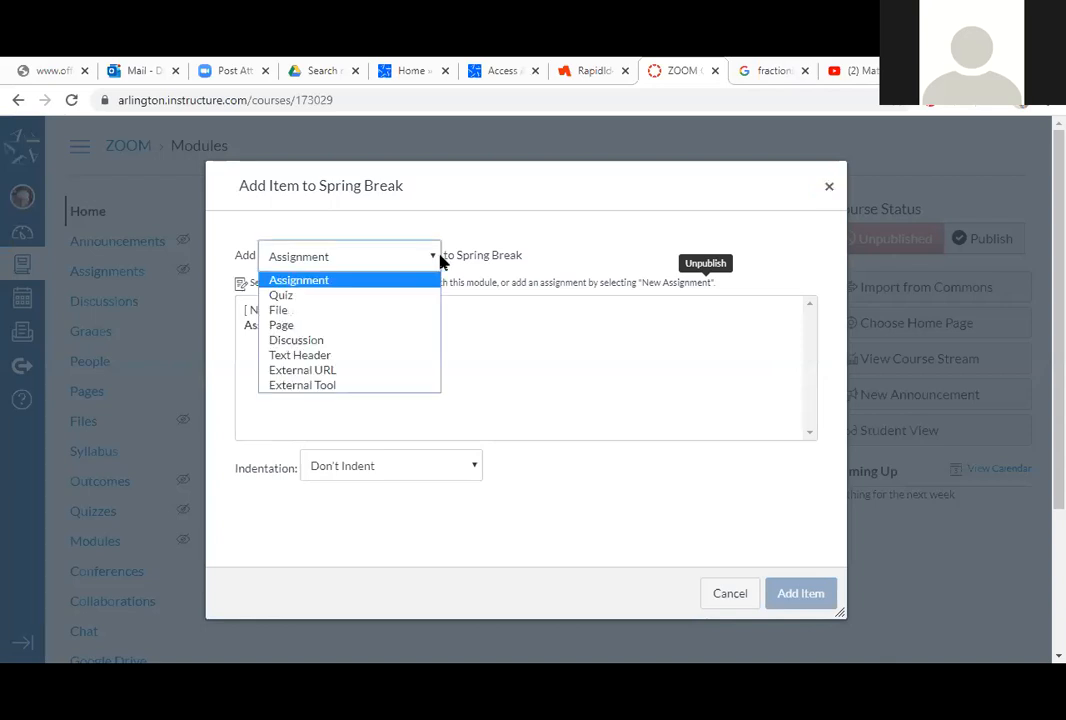
left_click(829, 188)
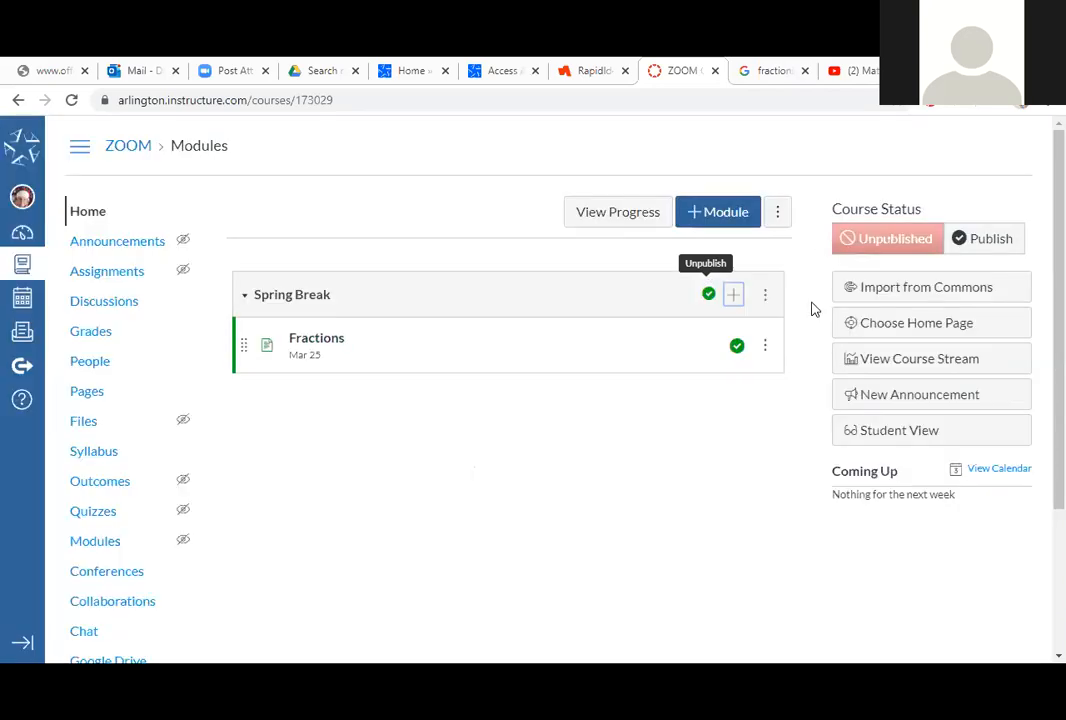
- Add a new assignment named "Fraction Practice" to the Spring Break module without indentation
left_click(733, 296)
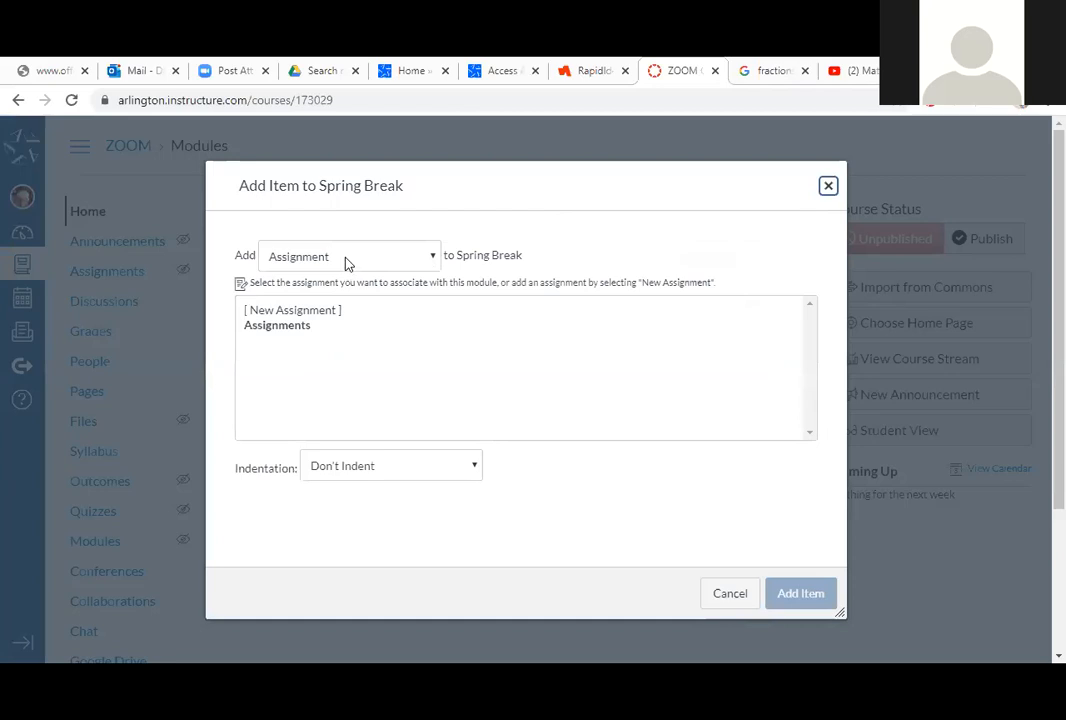
left_click(436, 263)
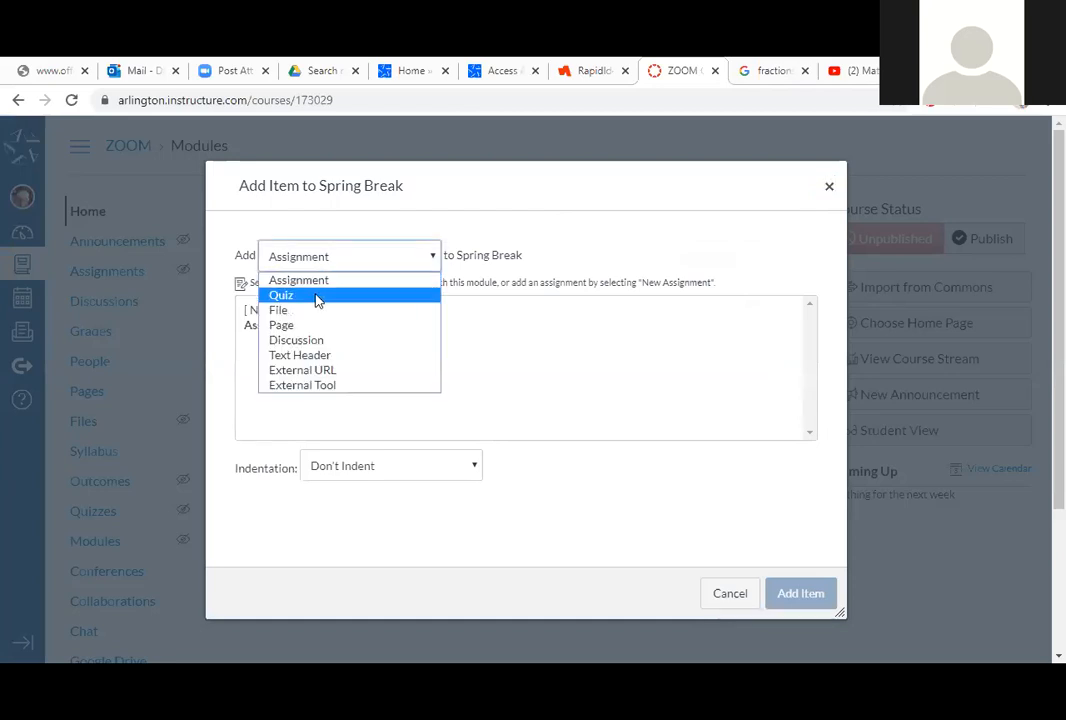
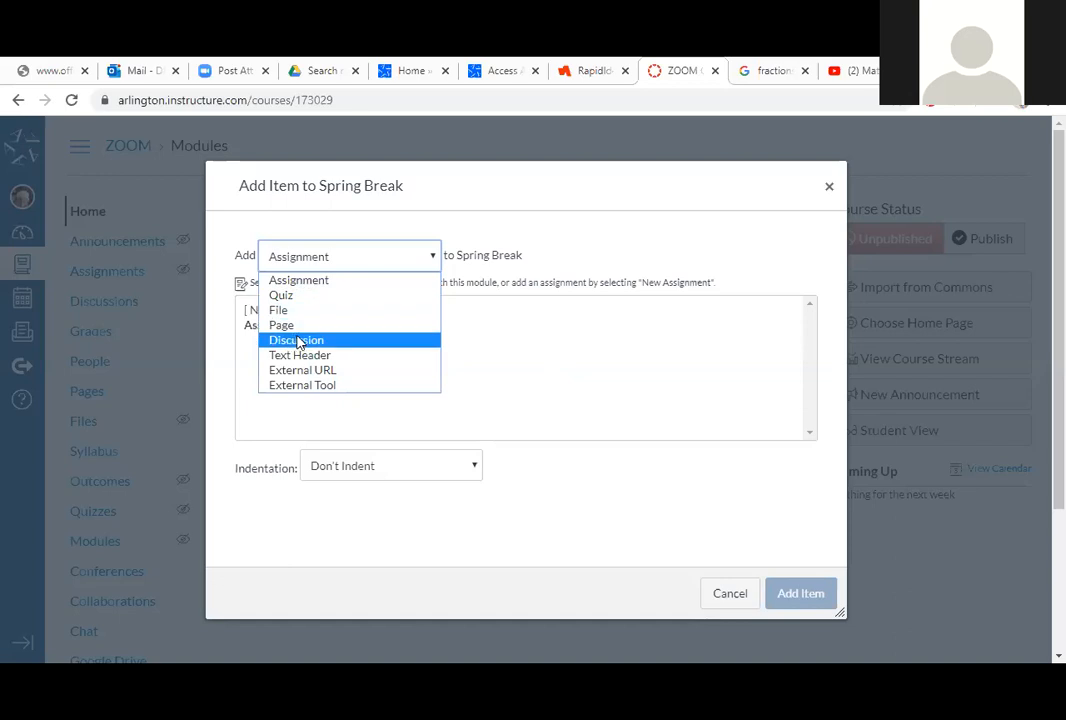
left_click(310, 283)
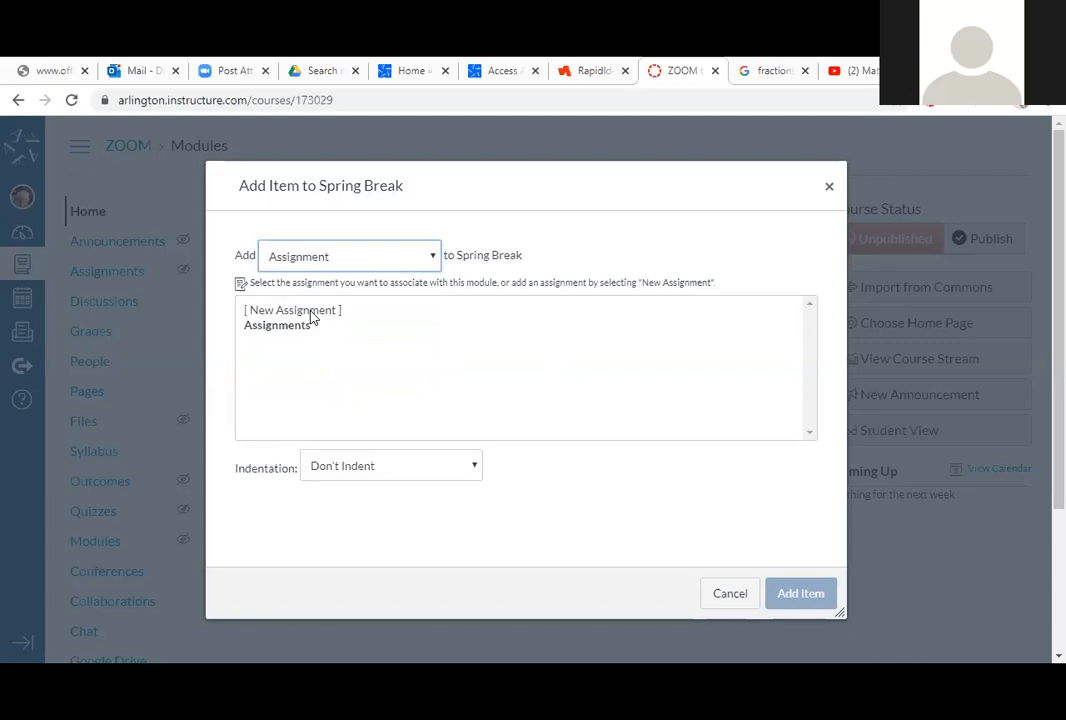
left_click(300, 311)
left_click(369, 469)
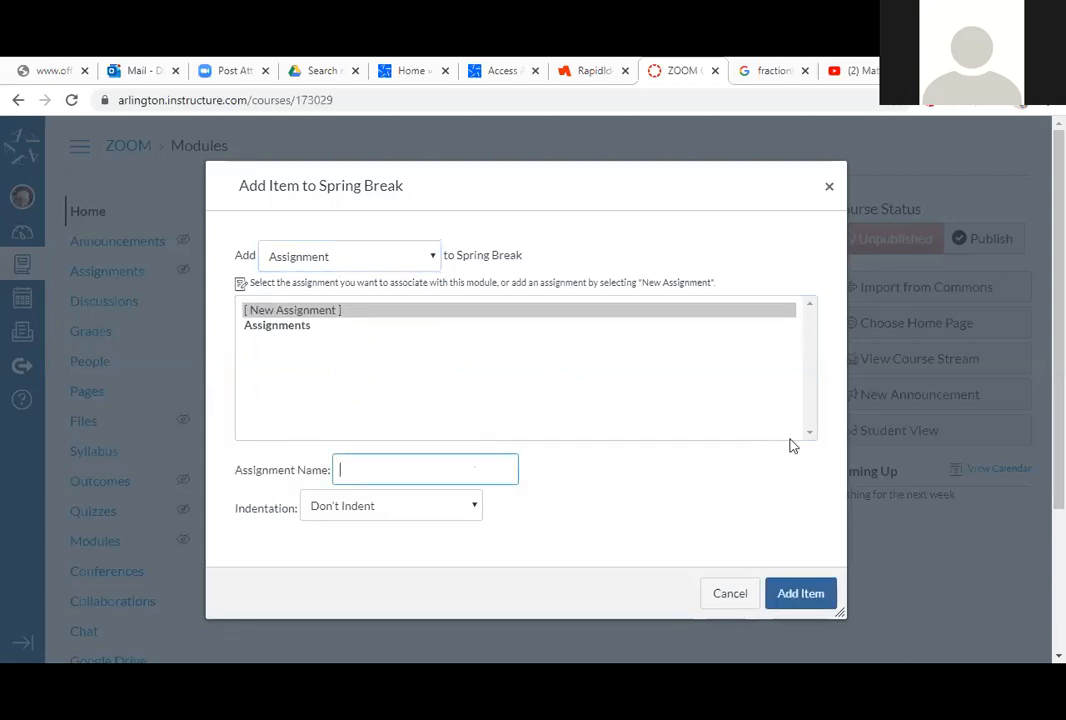
type("Fraction Practice")
left_click(810, 596)
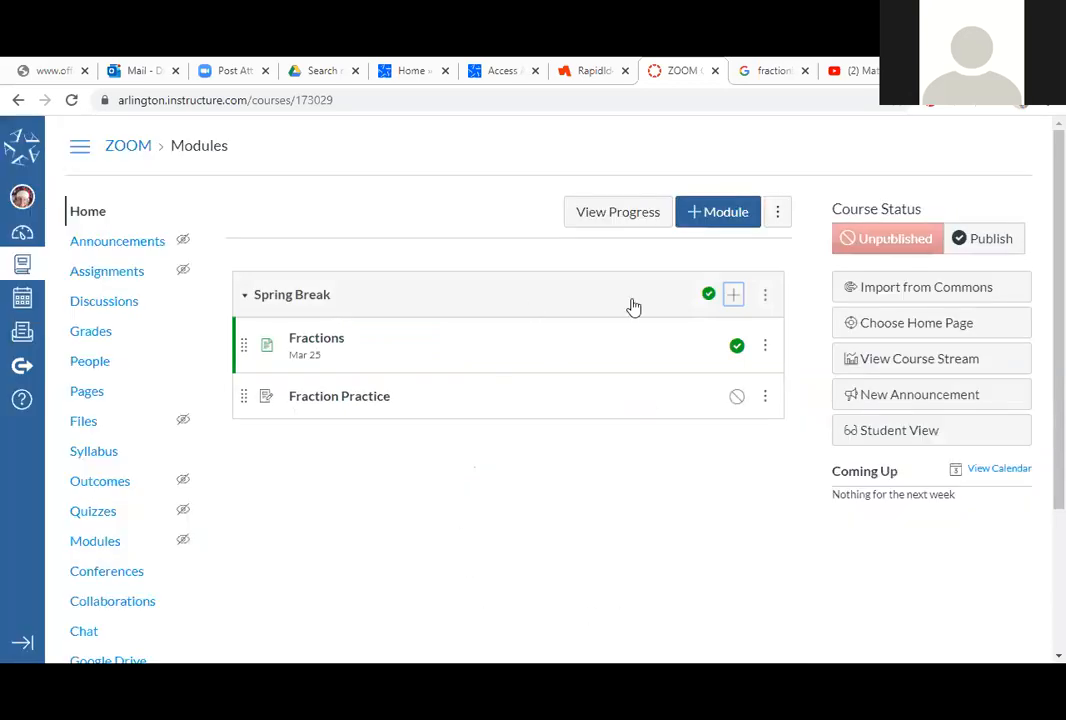
- Open the Fraction Practice assignment for editing and place the cursor in its empty description
left_click(357, 400)
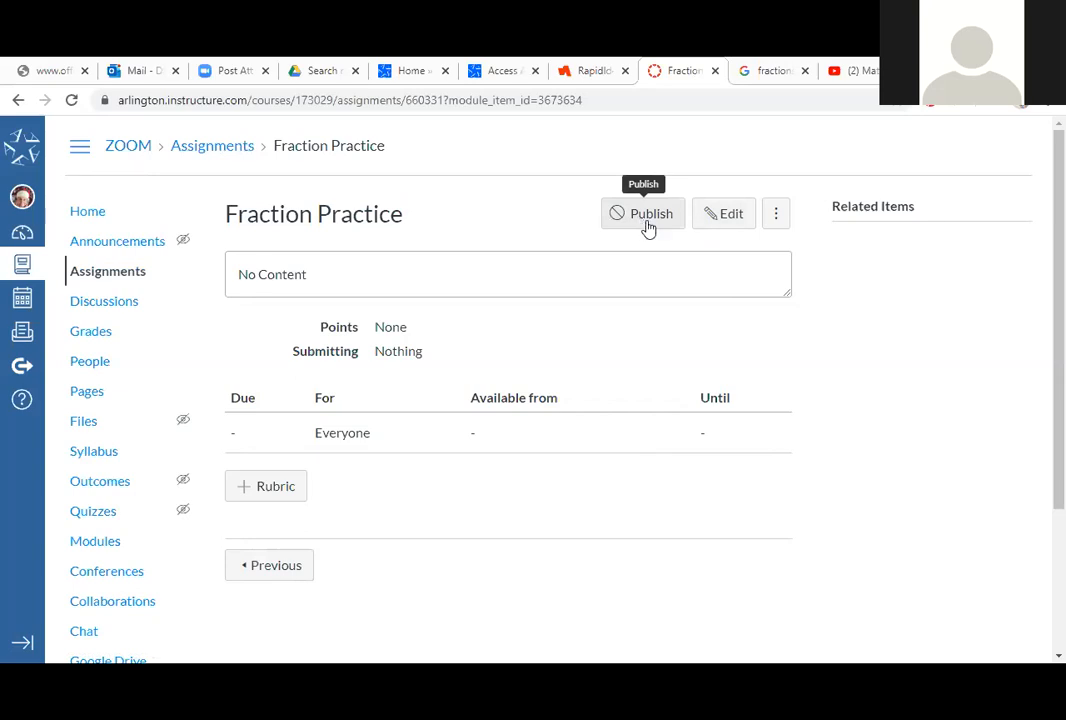
left_click(725, 222)
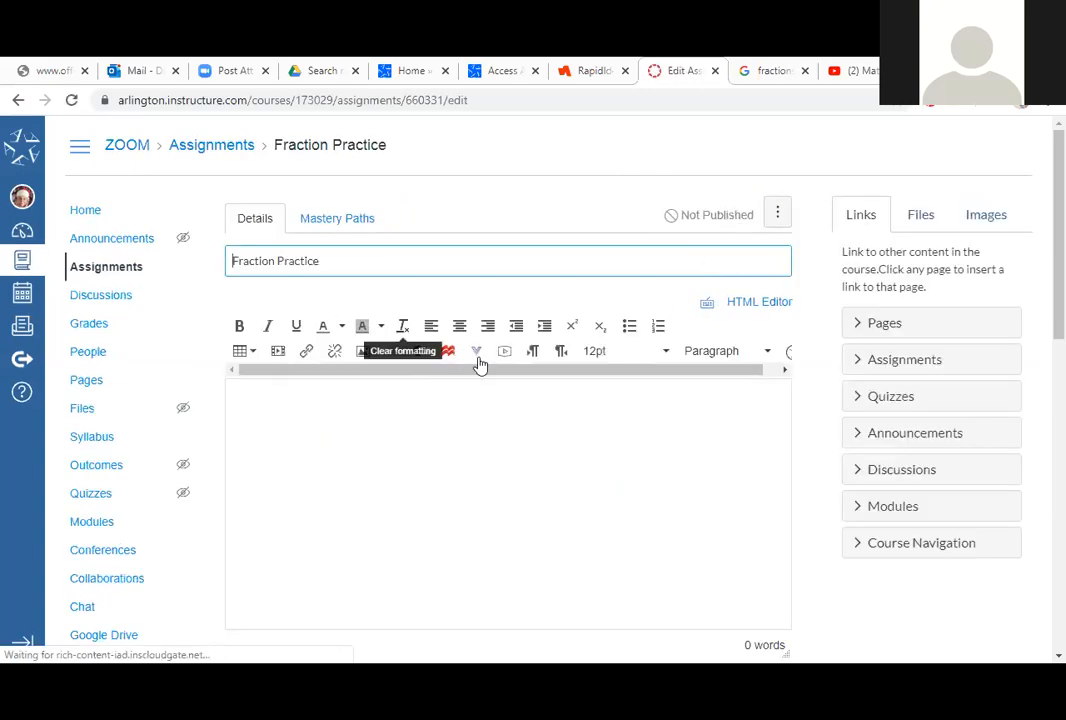
scroll(843, 445, "down", 2)
left_click(255, 234)
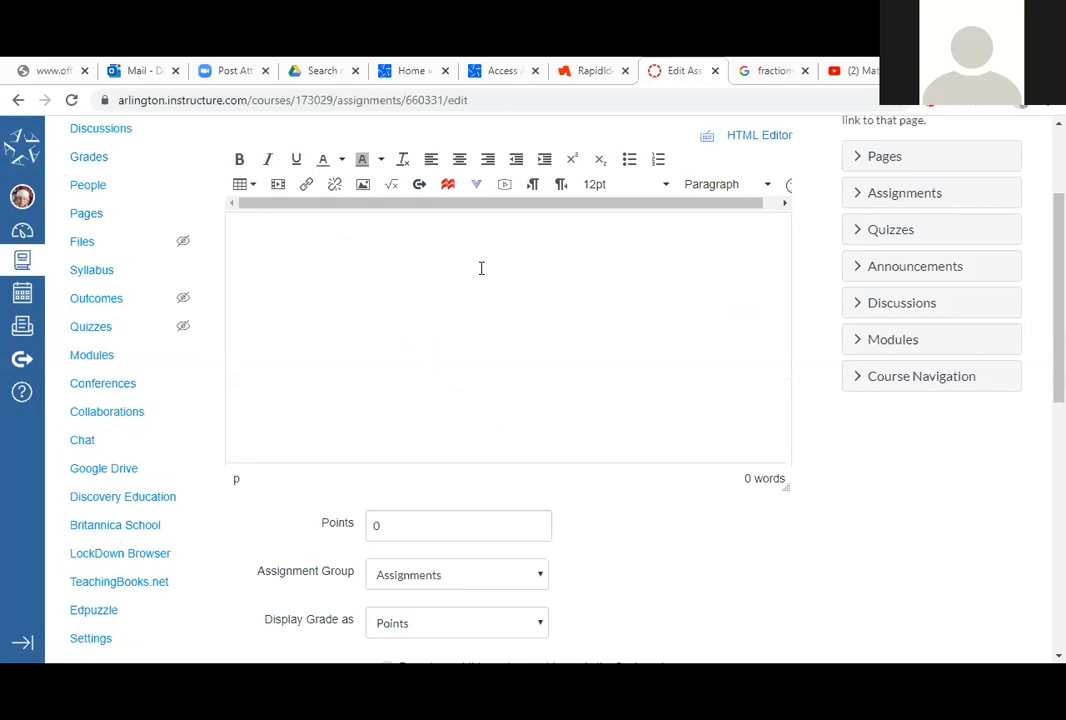
type("Measure the dim")
type("ing room t")
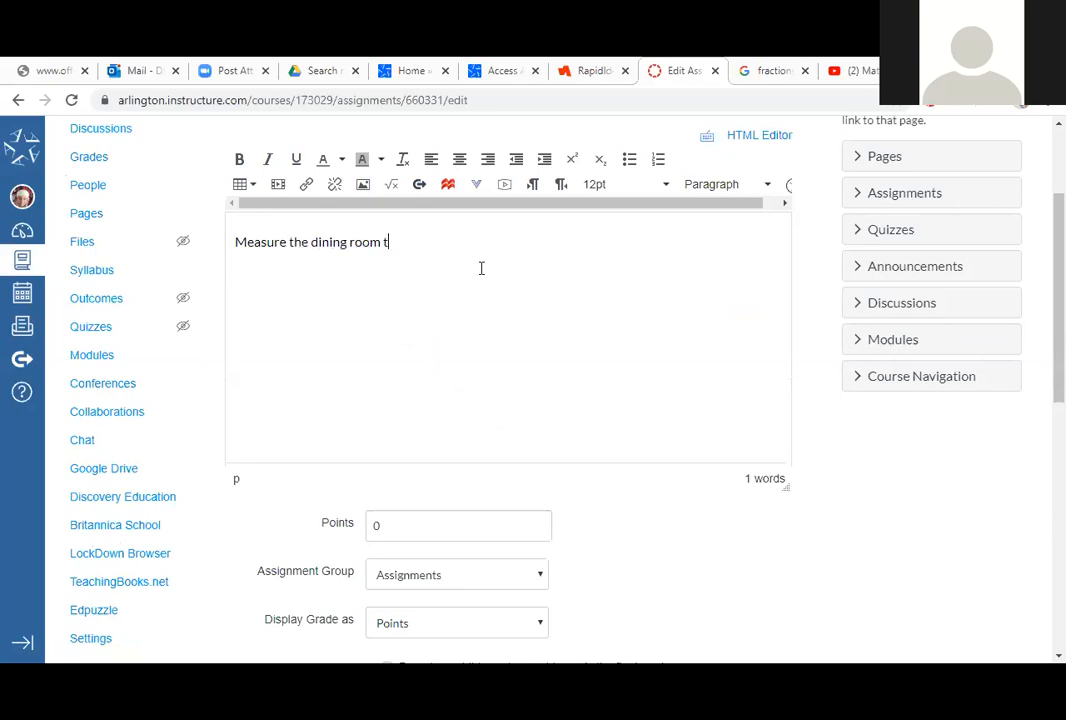
type("able a")
key("BackSpace")
key("BackSpace")
key("BackSpace")
key("BackSpace")
key("BackSpace")
key("BackSpace")
key("BackSpace")
key("BackSpace")
key("BackSpace")
key("BackSpace")
key("BackSpace")
key("BackSpace")
key("BackSpace")
key("BackSpace")
key("BackSpace")
key("BackSpace")
key("BackSpace")
key("BackSpace")
key("BackSpace")
key("BackSpace")
key("BackSpace")
key("BackSpace")
key("BackSpace")
key("BackSpace")
key("BackSpace")
key("BackSpace")
key("BackSpace")
key("BackSpace")
key("BackSpace")
key("BackSpace")
key("BackSpace")
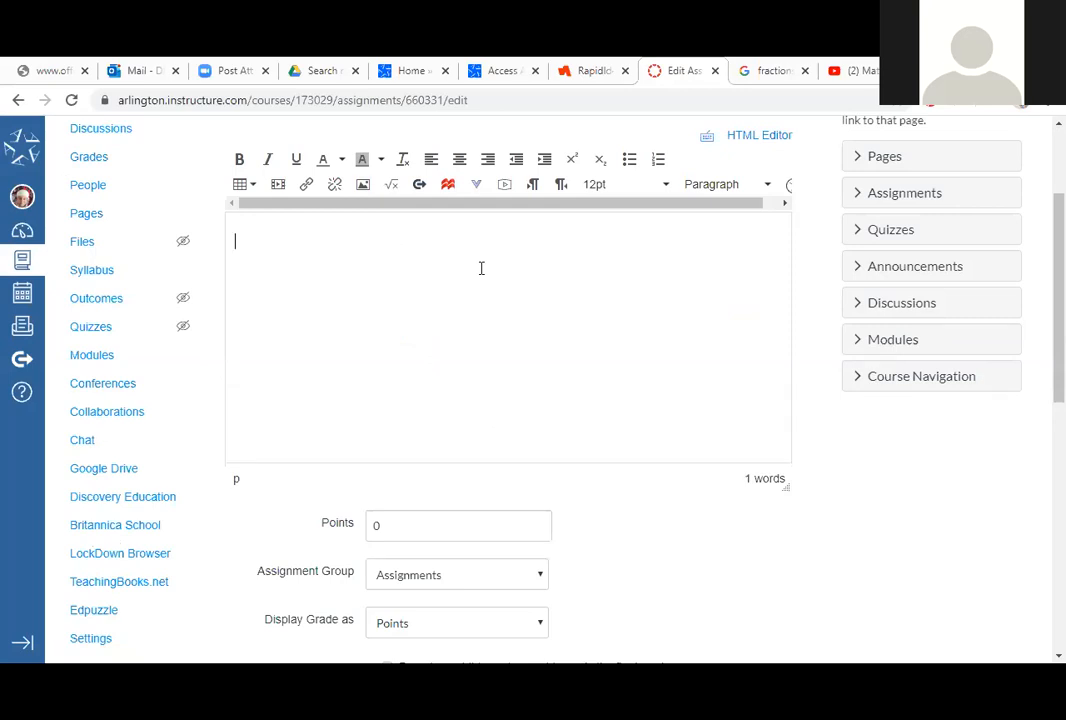
- Enter the assignment description "Find a recipe and double it by 2."
type("Find a recipe and ")
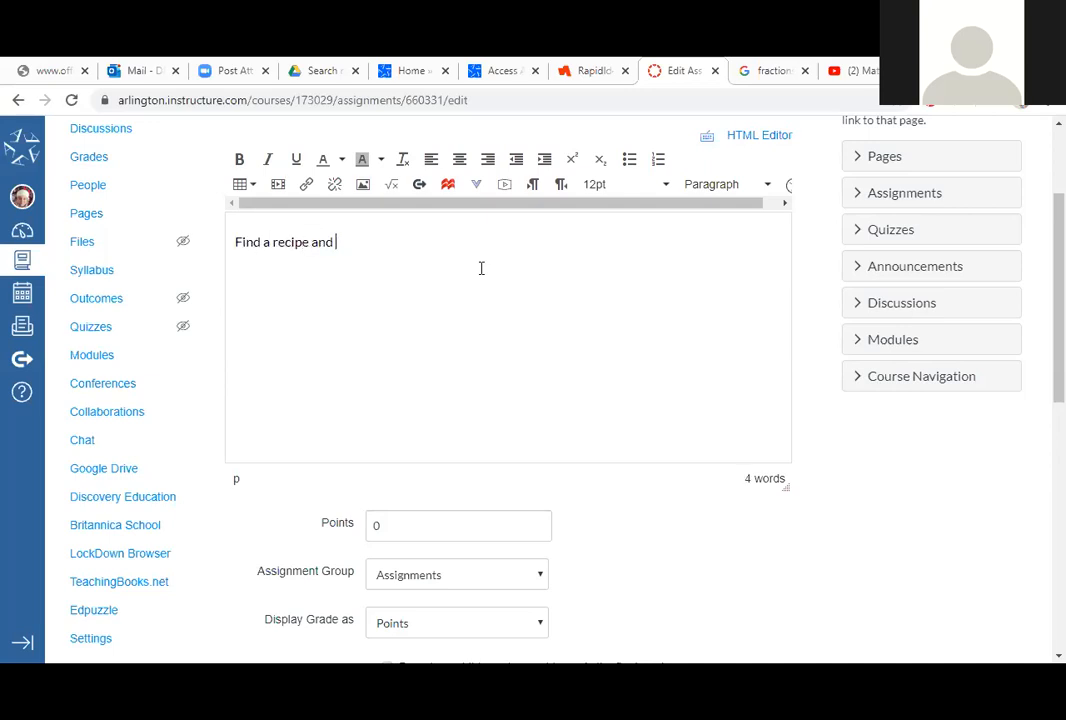
type("double it by 2")
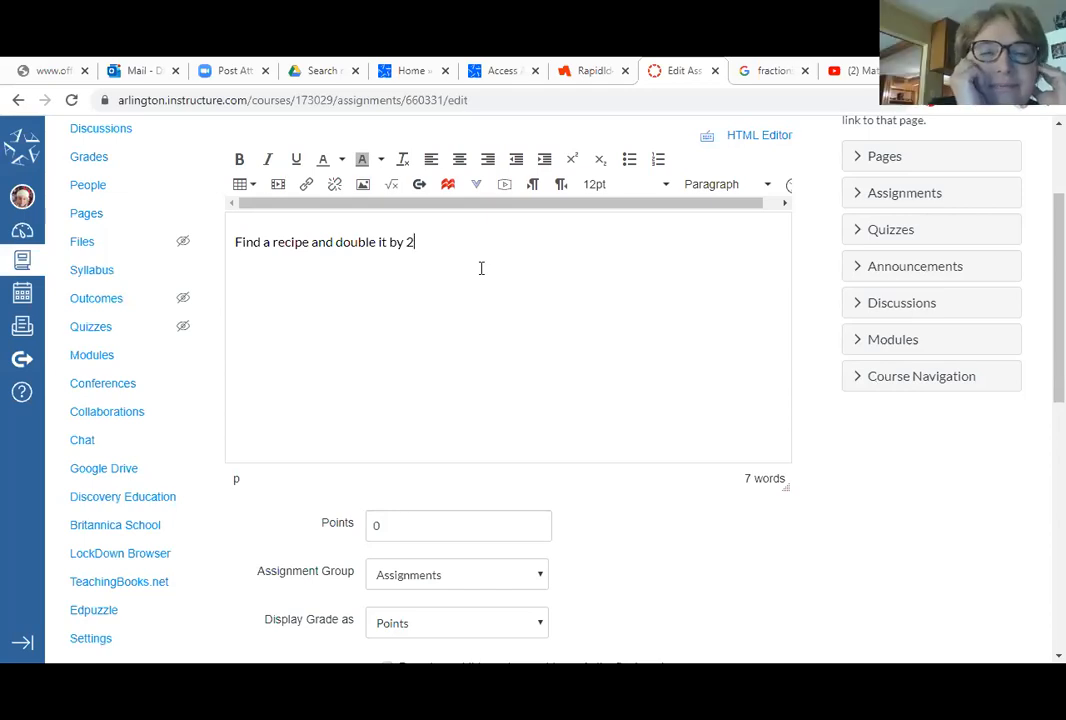
type(".")
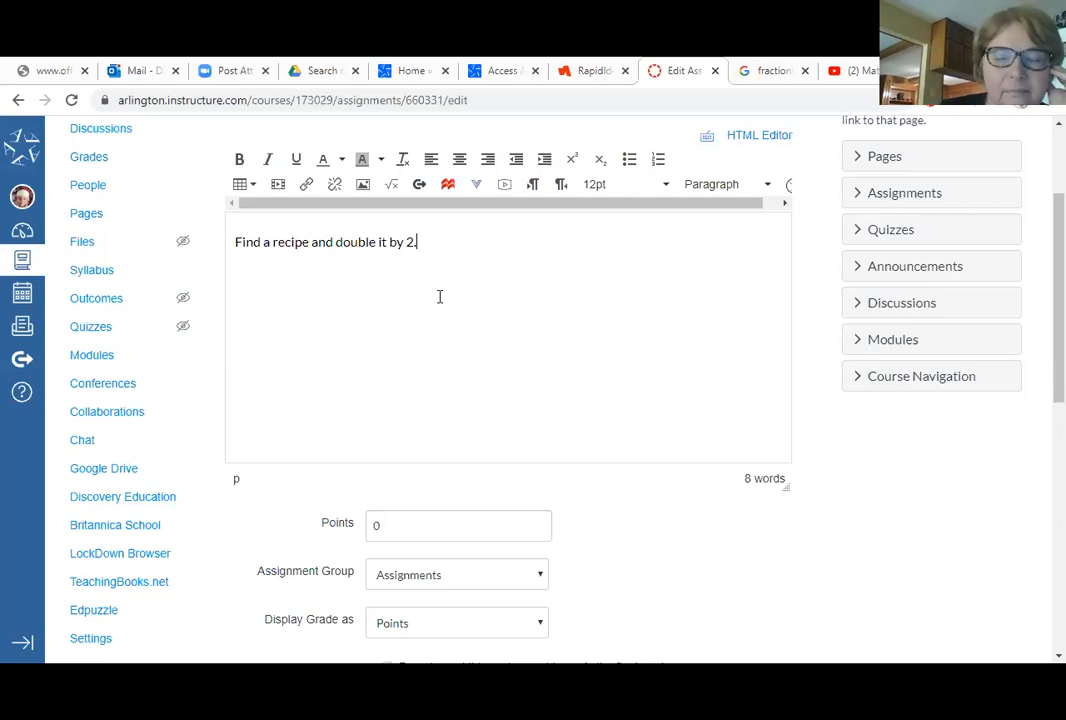
- Add a second paragraph to the assignment description reading "Go to QuizzIzz link and complete the"
key("Return")
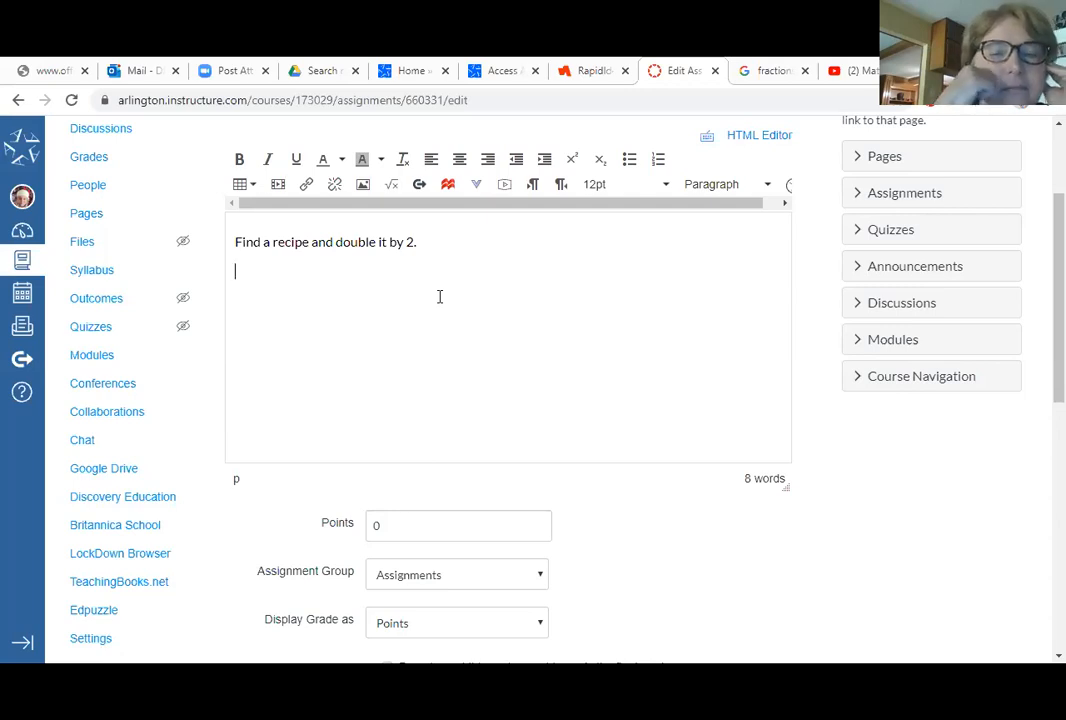
type("Go to")
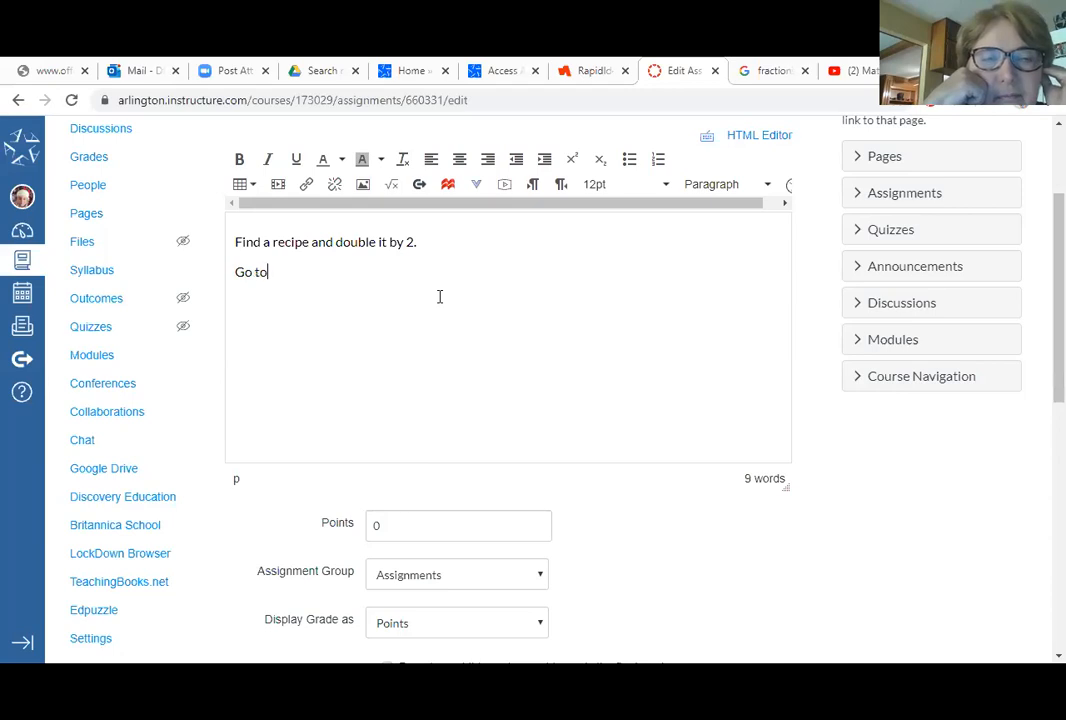
type(" Quizz")
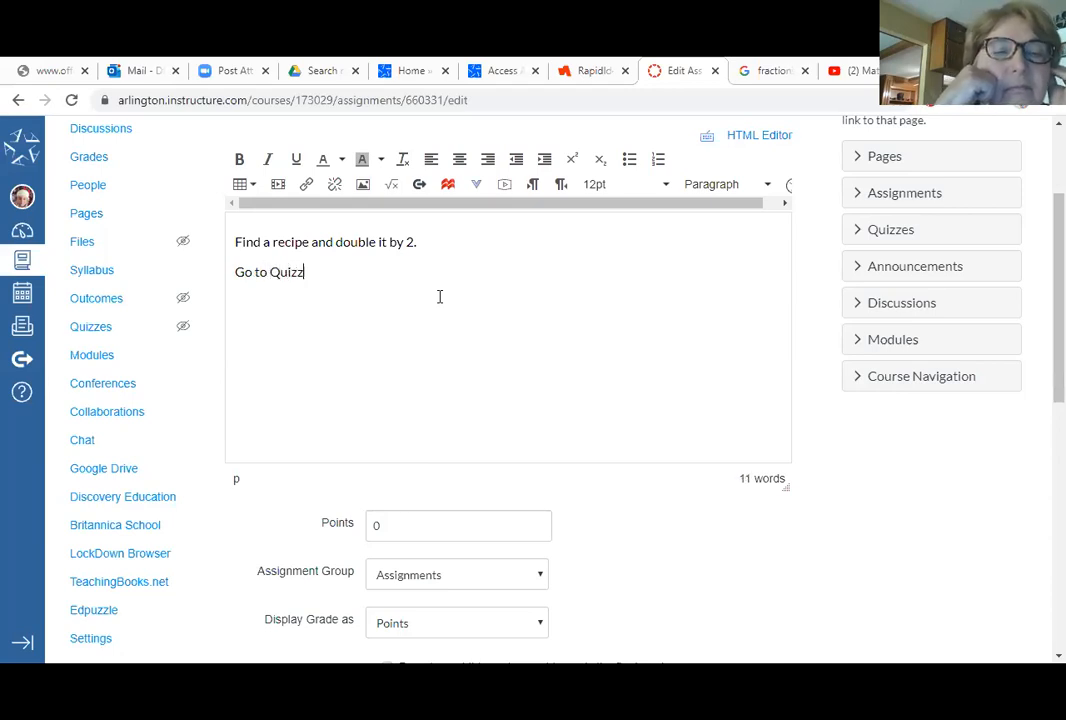
type("lzz link a")
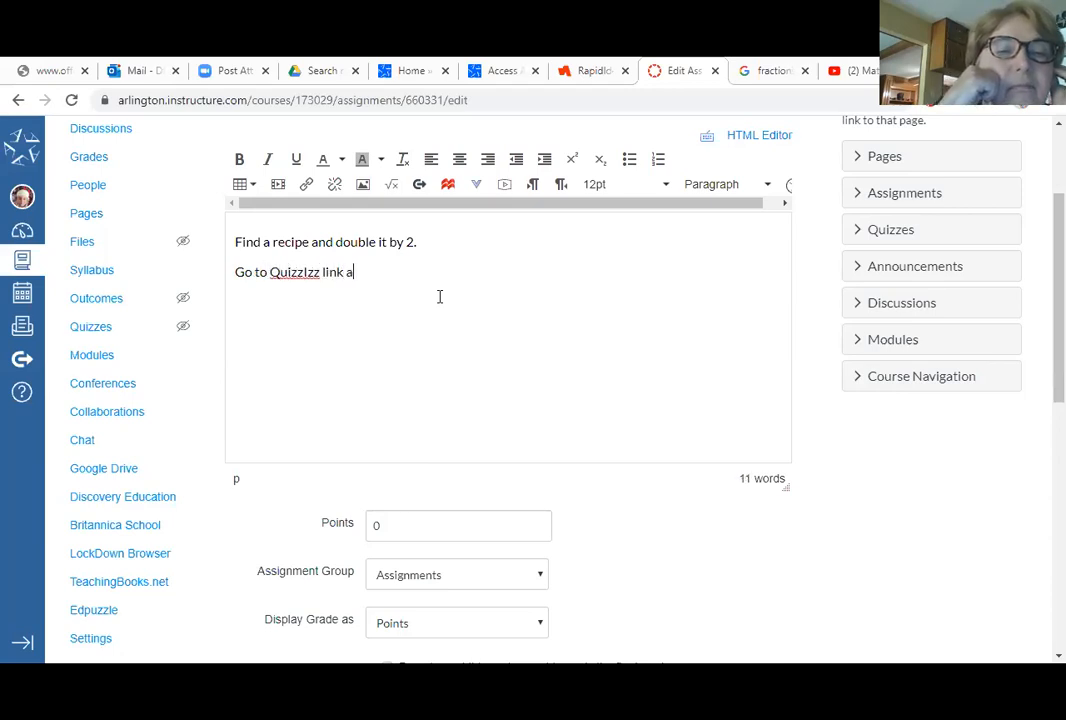
type("nd complete")
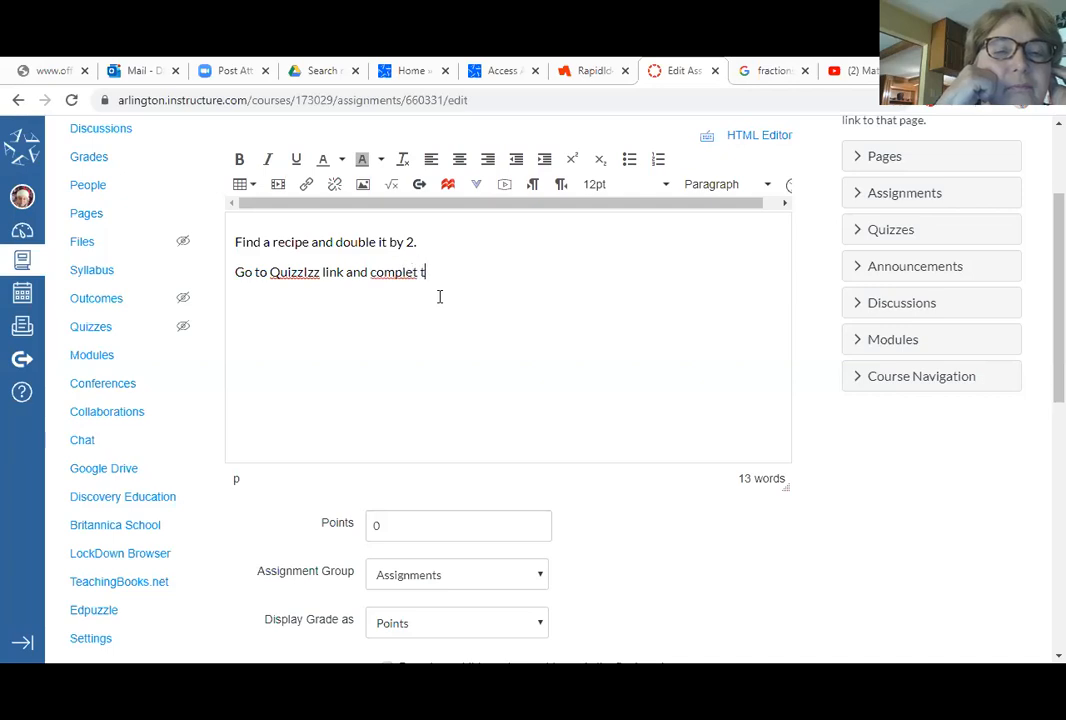
type(" the")
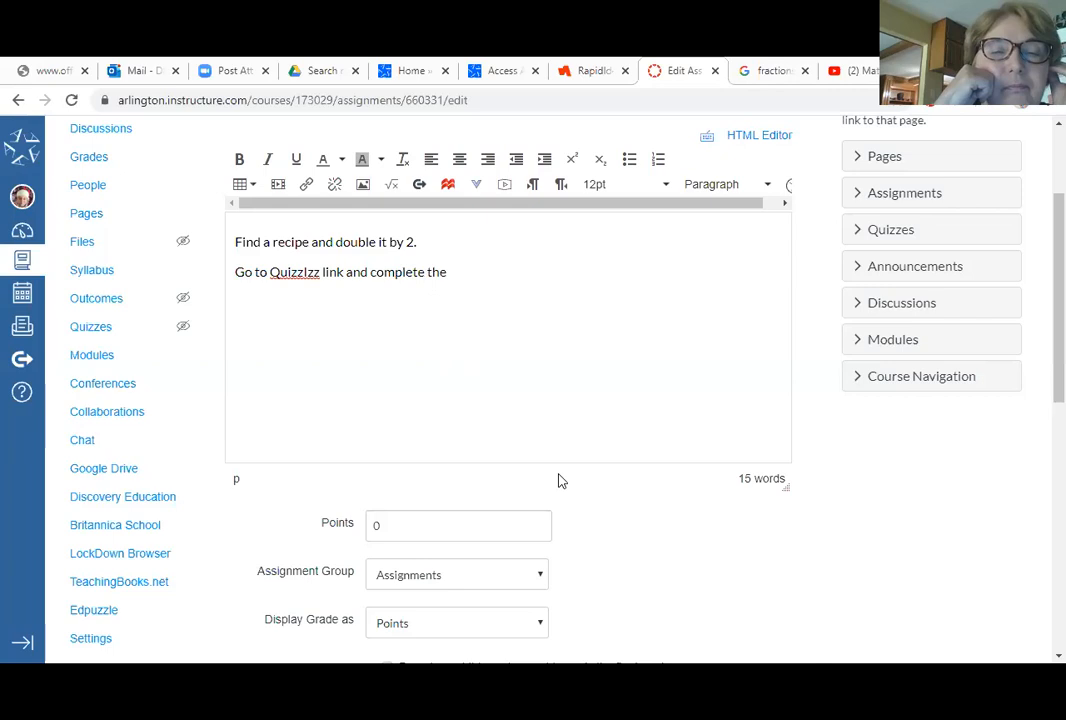
- Set the Fraction Practice assignment's points to 100
scroll(363, 365, "down", 2)
left_click(451, 372)
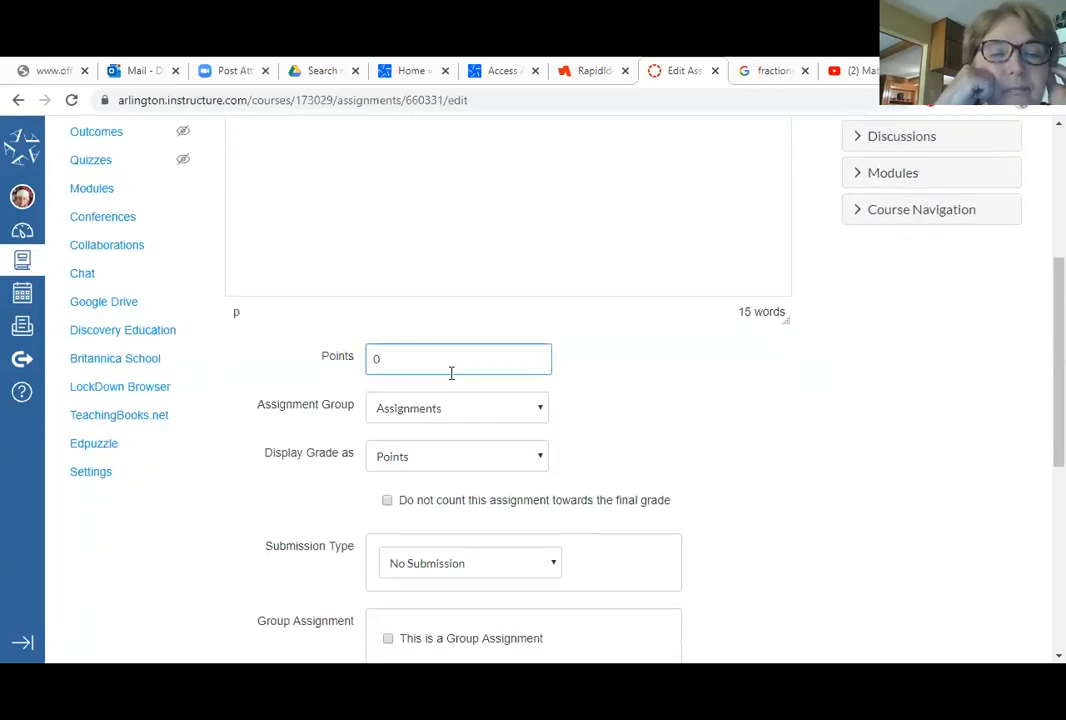
key("BackSpace")
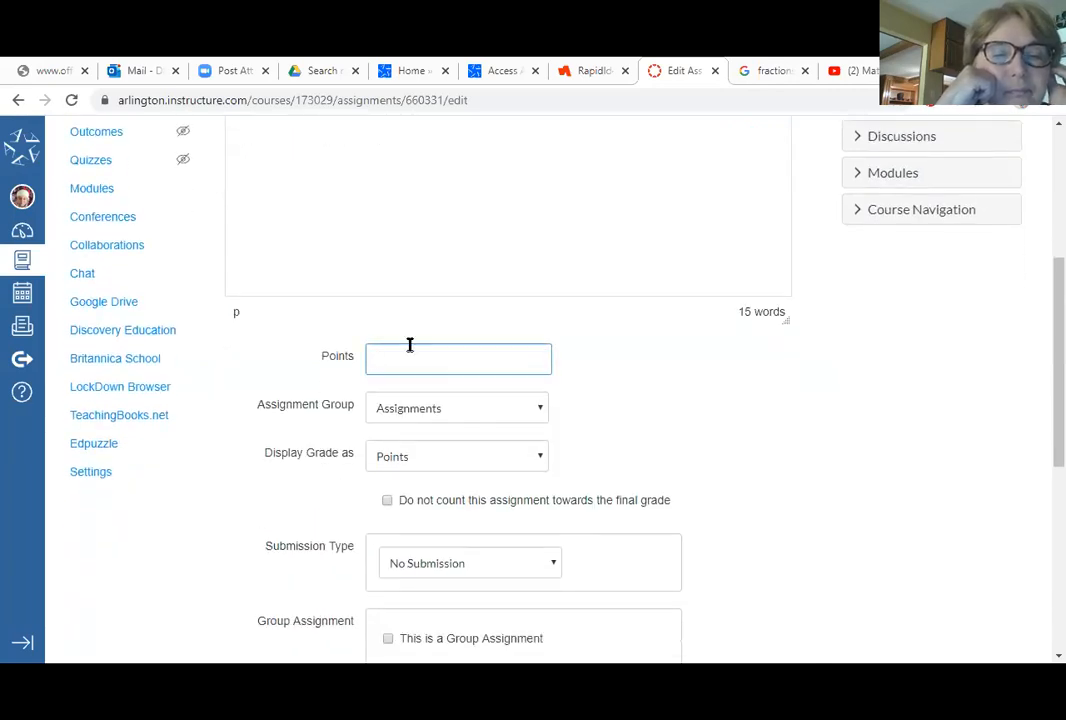
type("100")
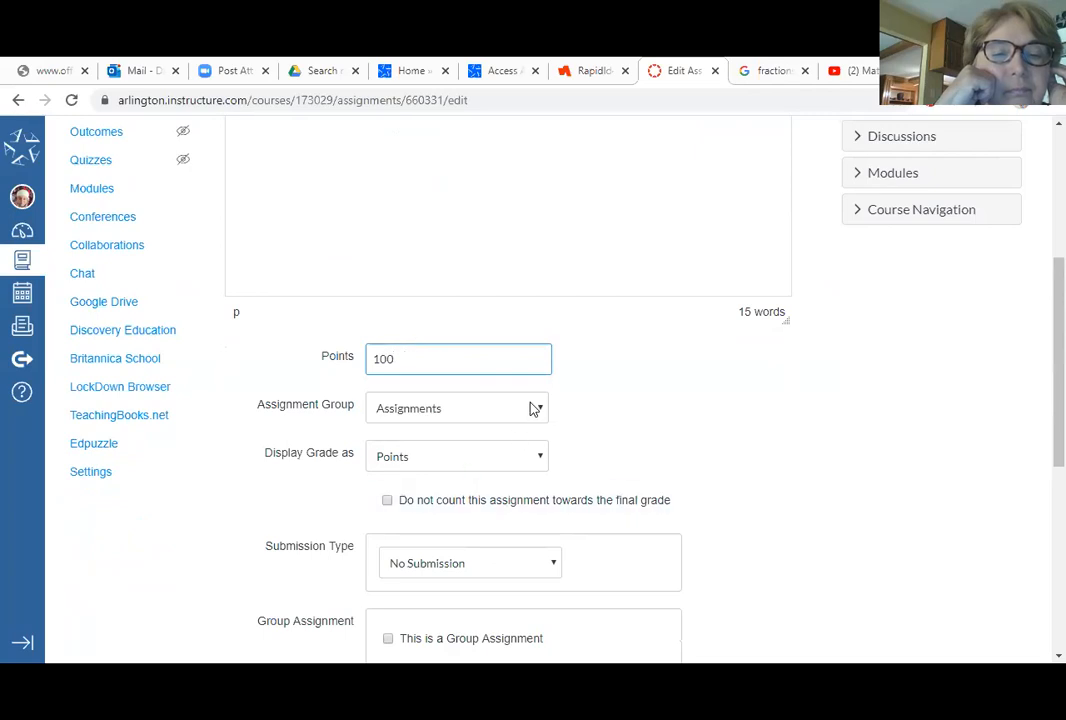
- Examine the assignment's available choices for grade display, submission type, group work, peer reviews and assignees, leaving the settings as they are
left_click(539, 459)
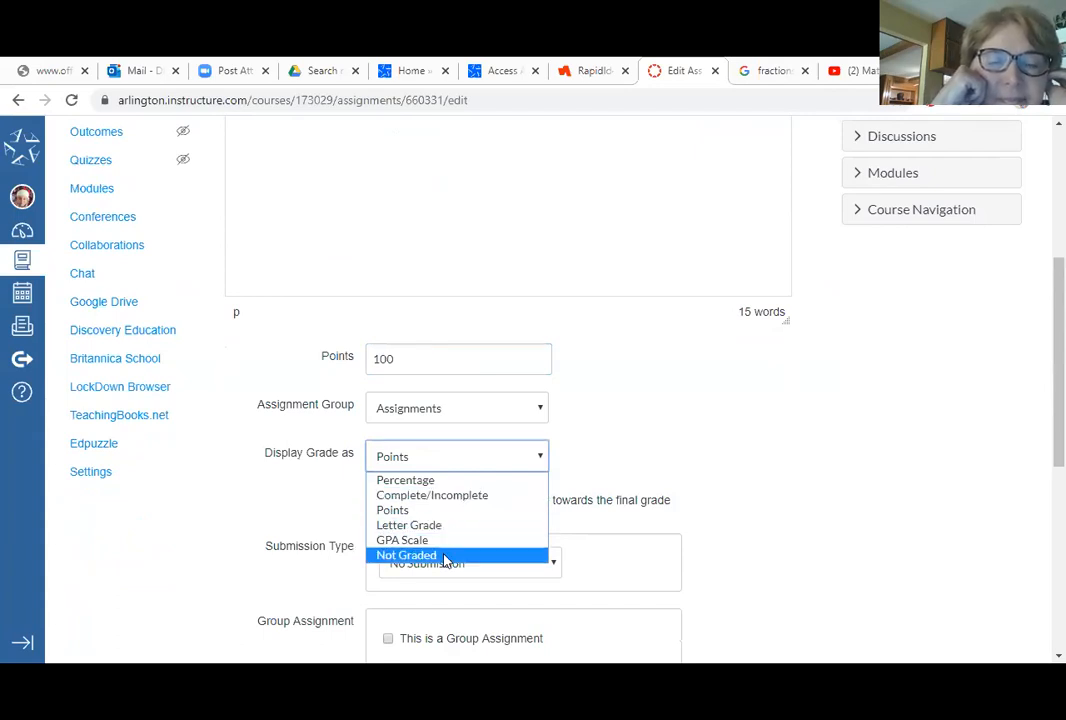
left_click(823, 468)
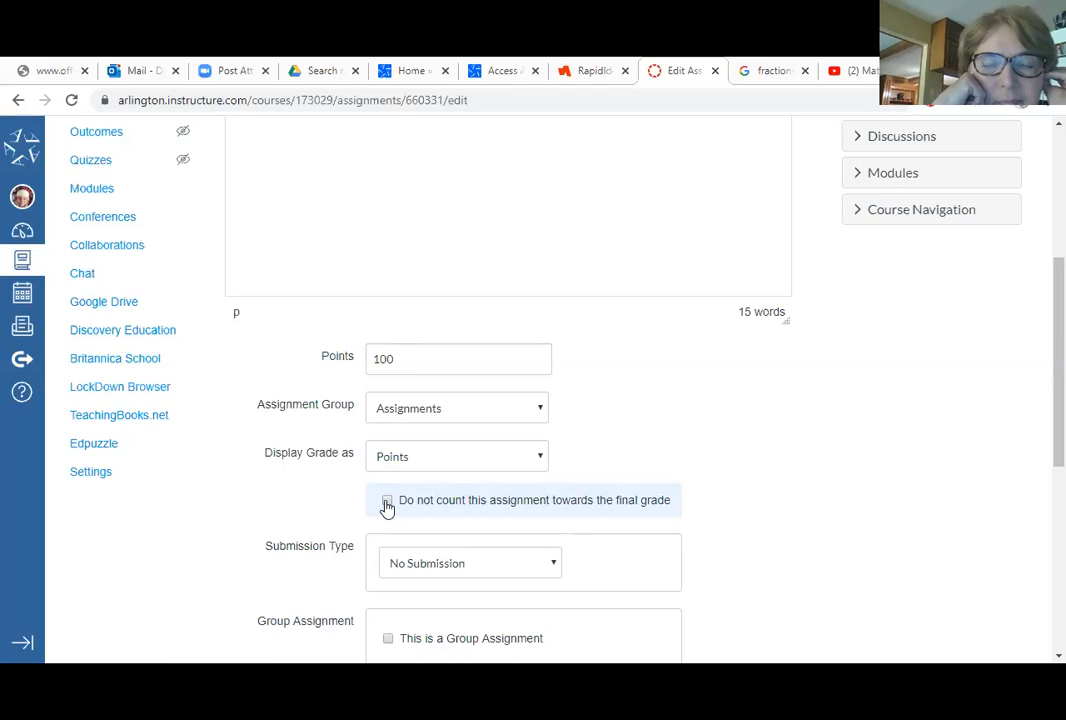
scroll(640, 437, "down", 3)
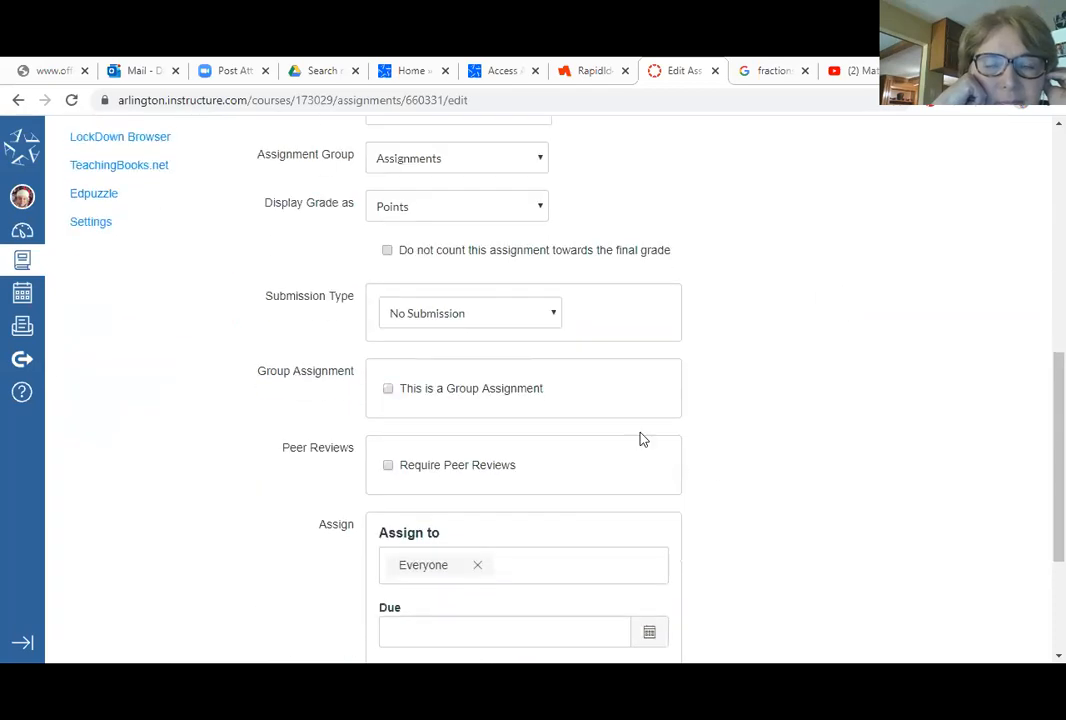
left_click(555, 315)
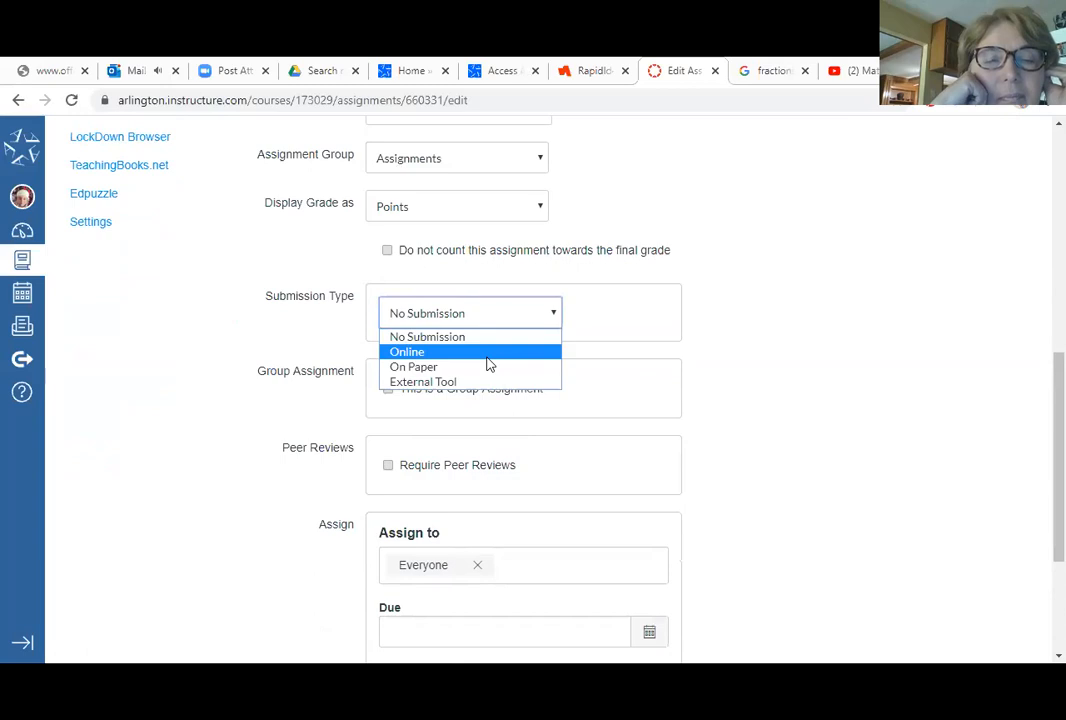
left_click(930, 374)
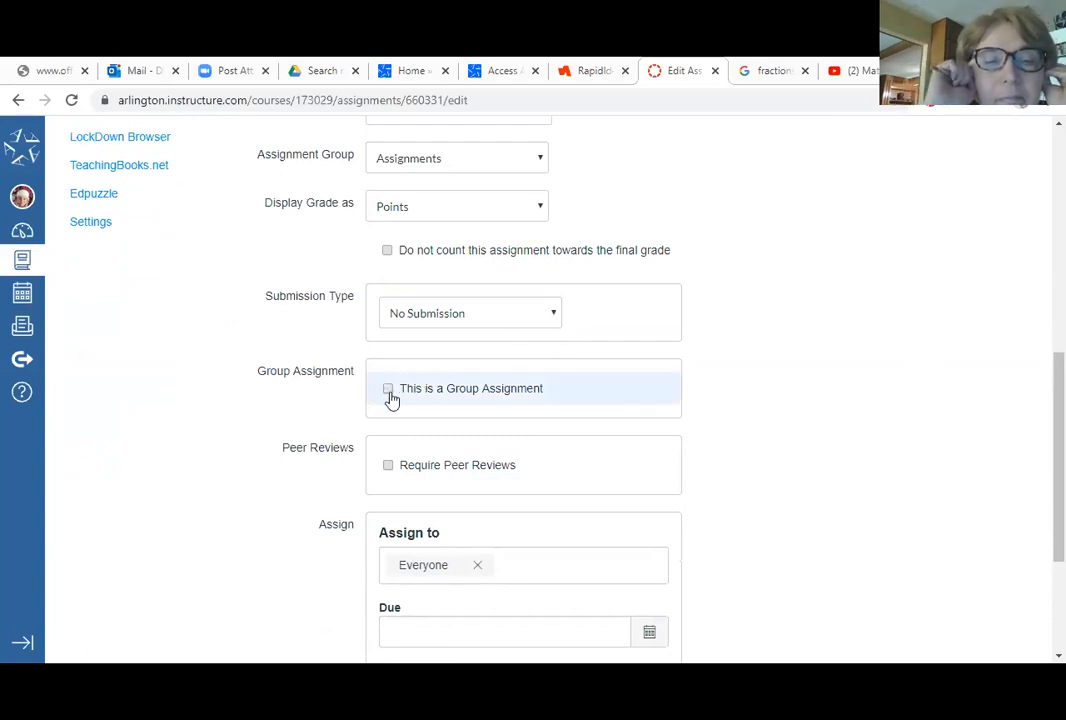
scroll(455, 470, "down", 1)
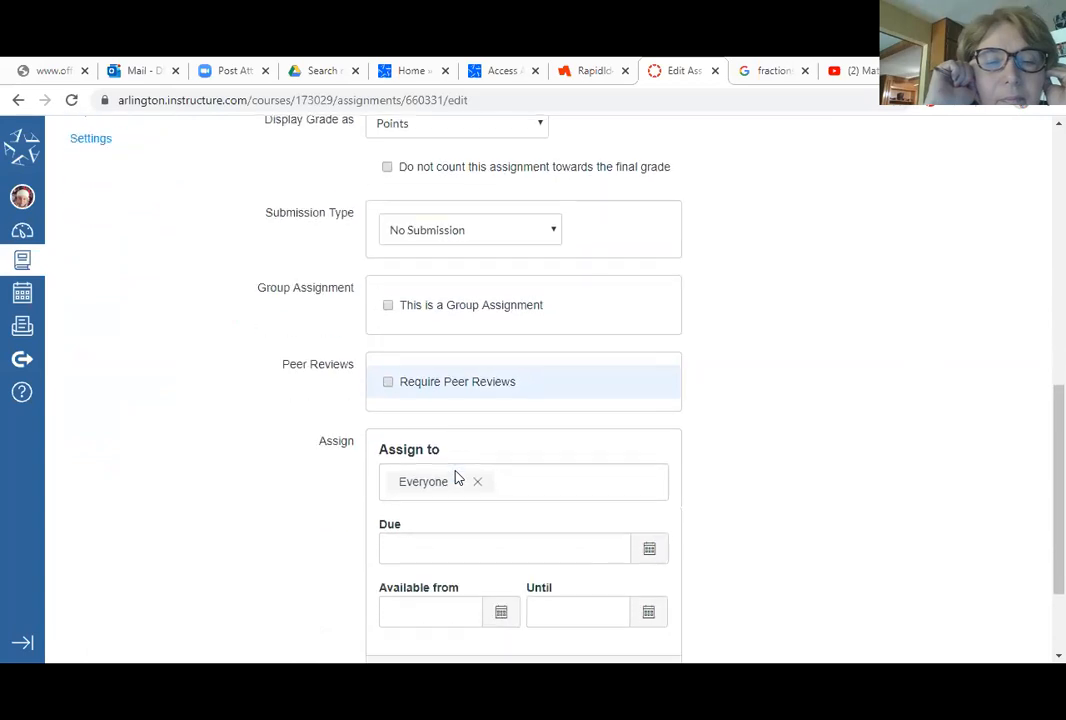
left_click(528, 489)
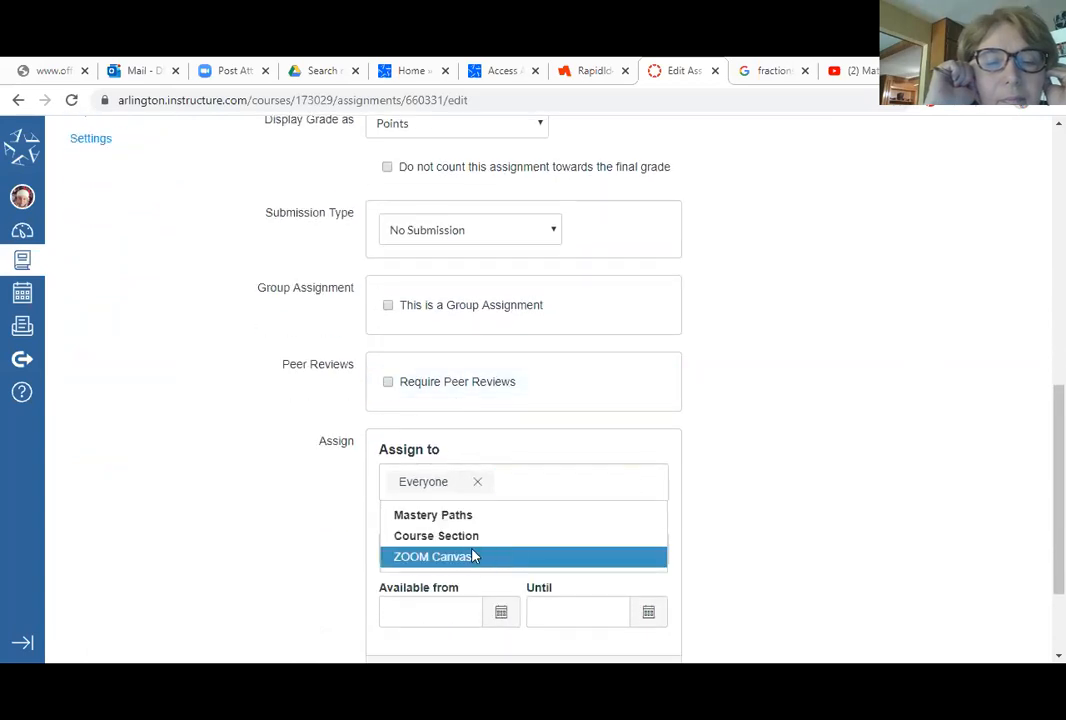
scroll(472, 553, "down", 1)
scroll(470, 553, "down", 1)
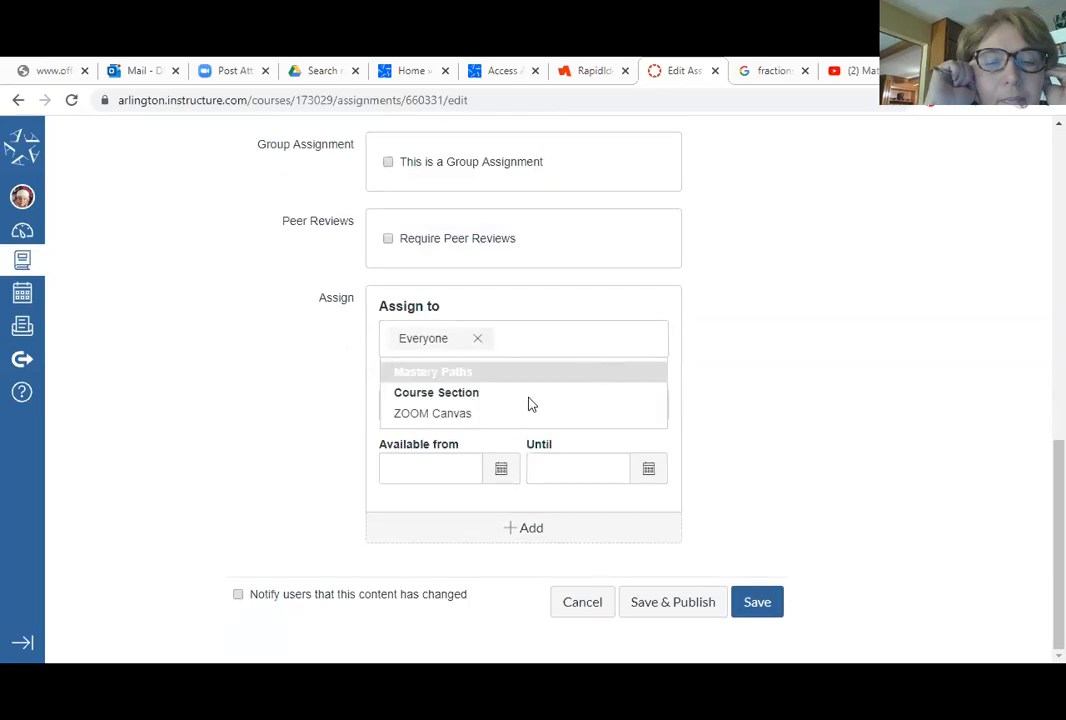
scroll(821, 362, "up", 1)
left_click(821, 362)
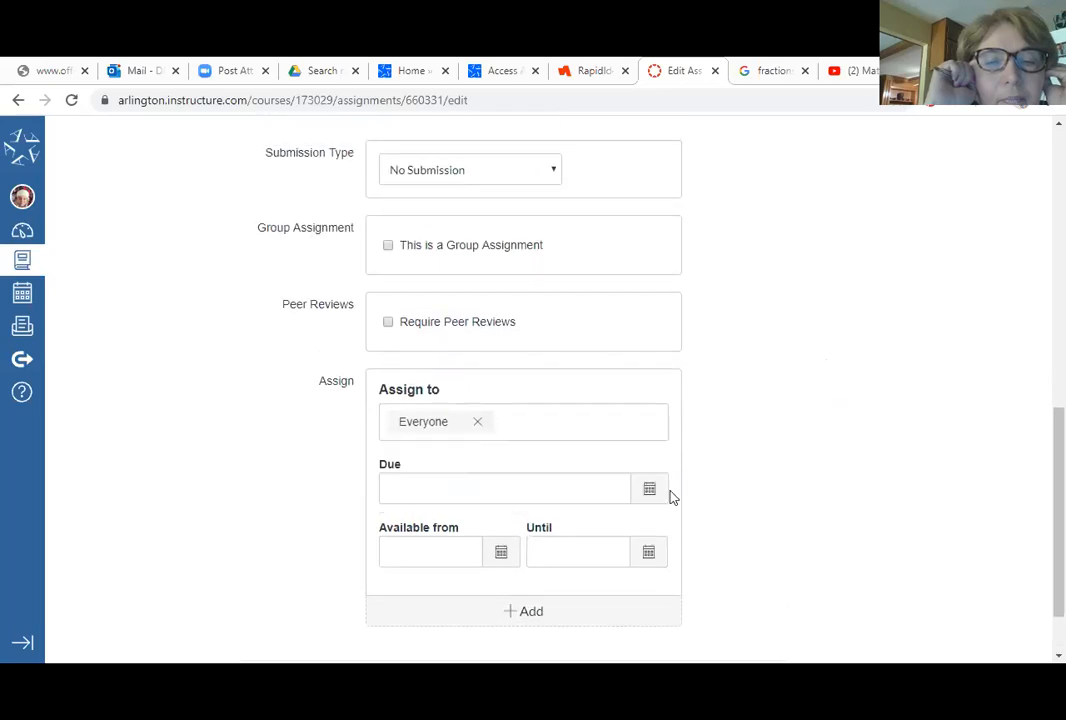
- Set the assignment's due date to March 26, 2020, leaving the availability dates empty
left_click(656, 495)
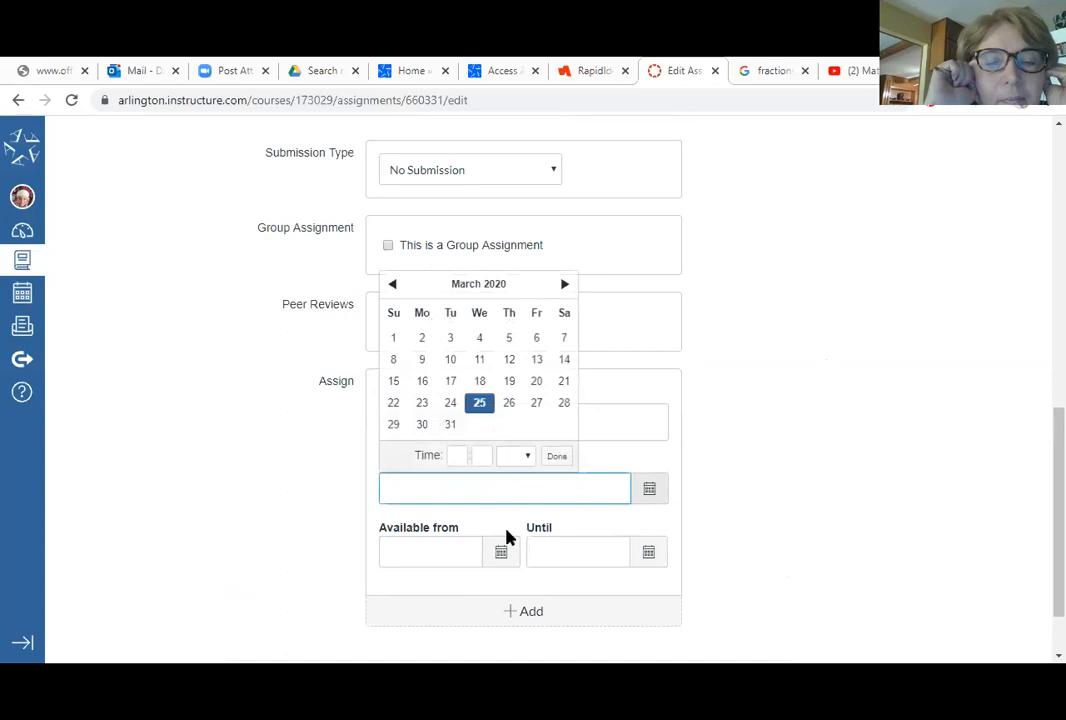
left_click(501, 558)
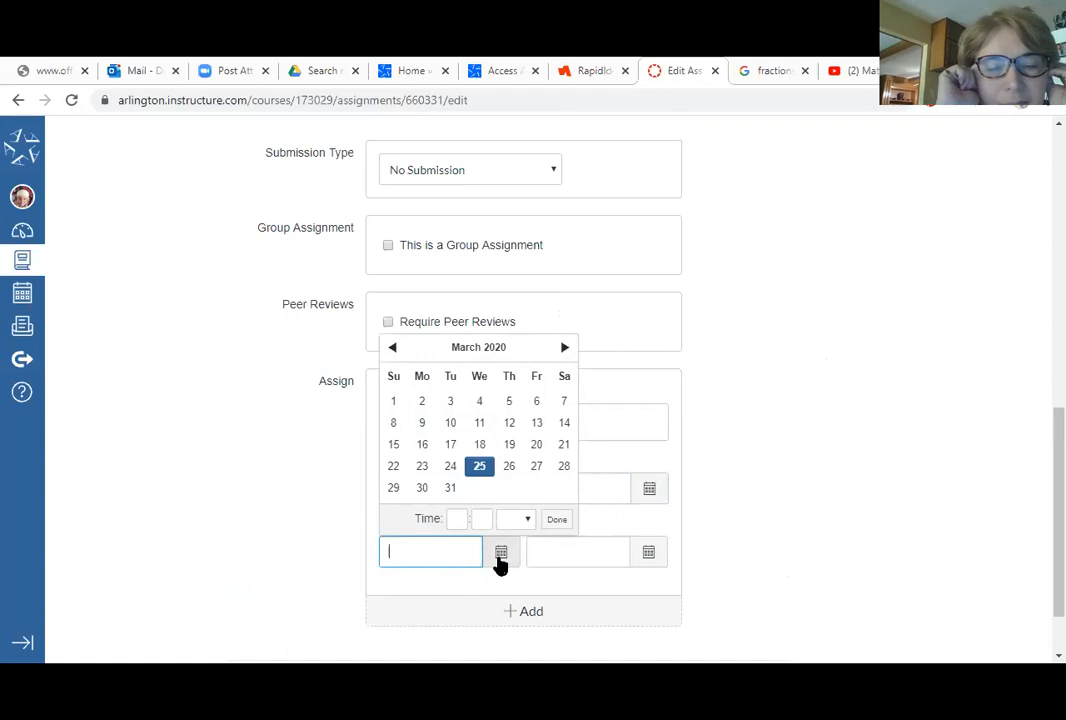
scroll(880, 535, "down", 2)
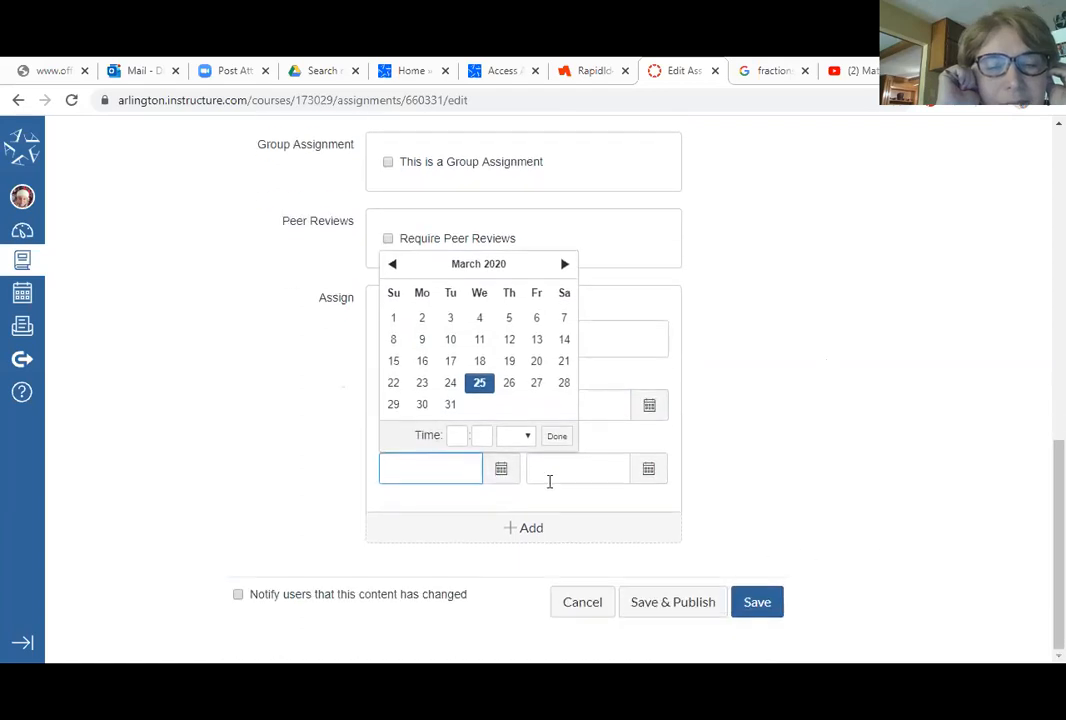
left_click(906, 502)
left_click(651, 414)
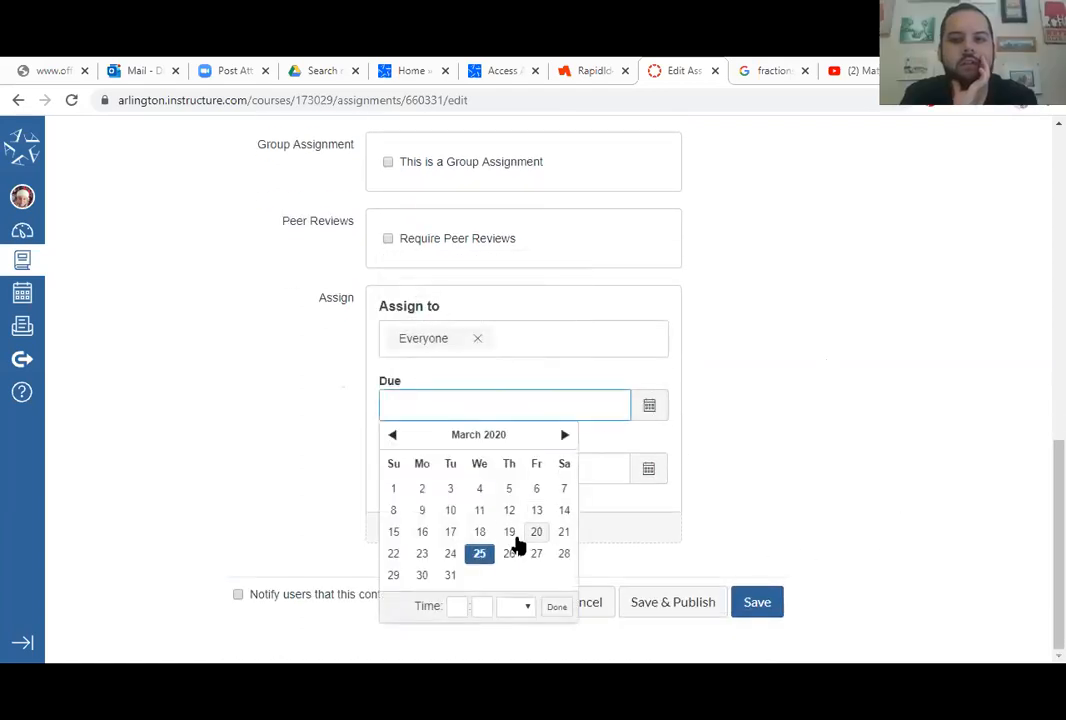
left_click(514, 557)
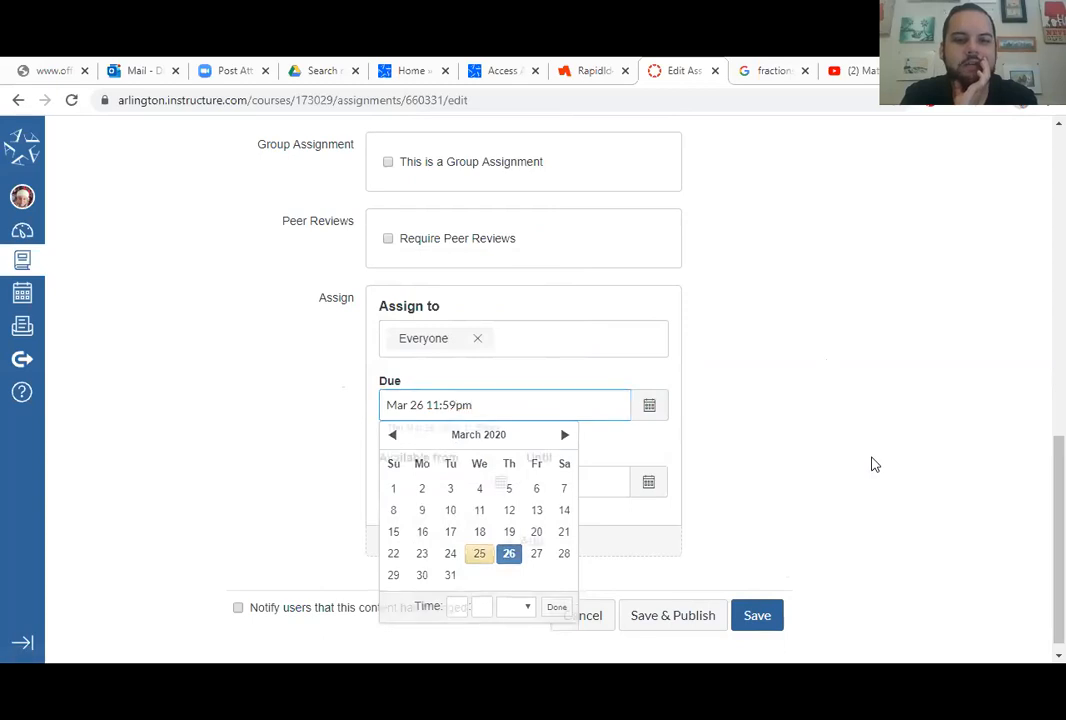
left_click(872, 466)
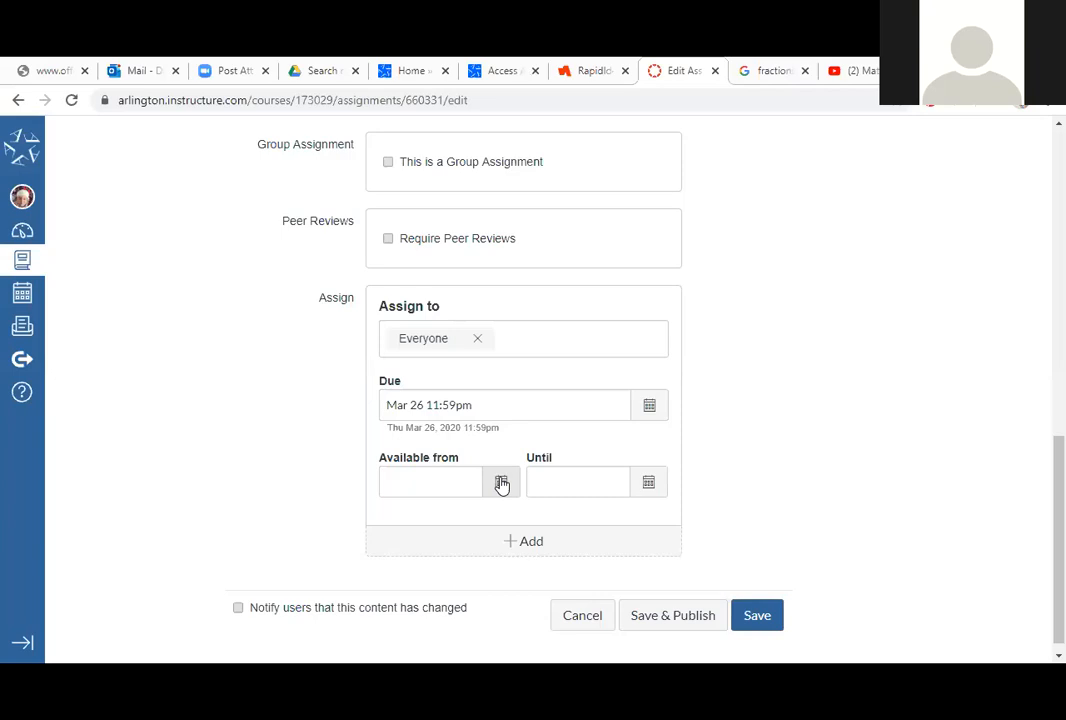
- Save and publish the Fraction Practice assignment and return to the course's home page
left_click(655, 618)
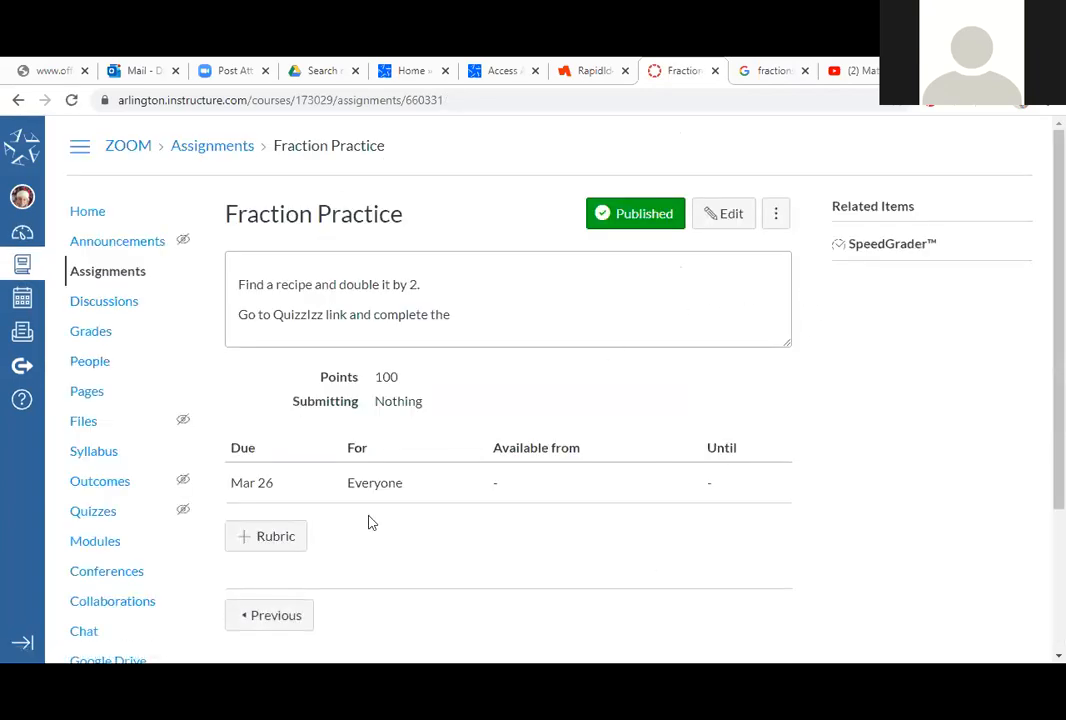
left_click(262, 545)
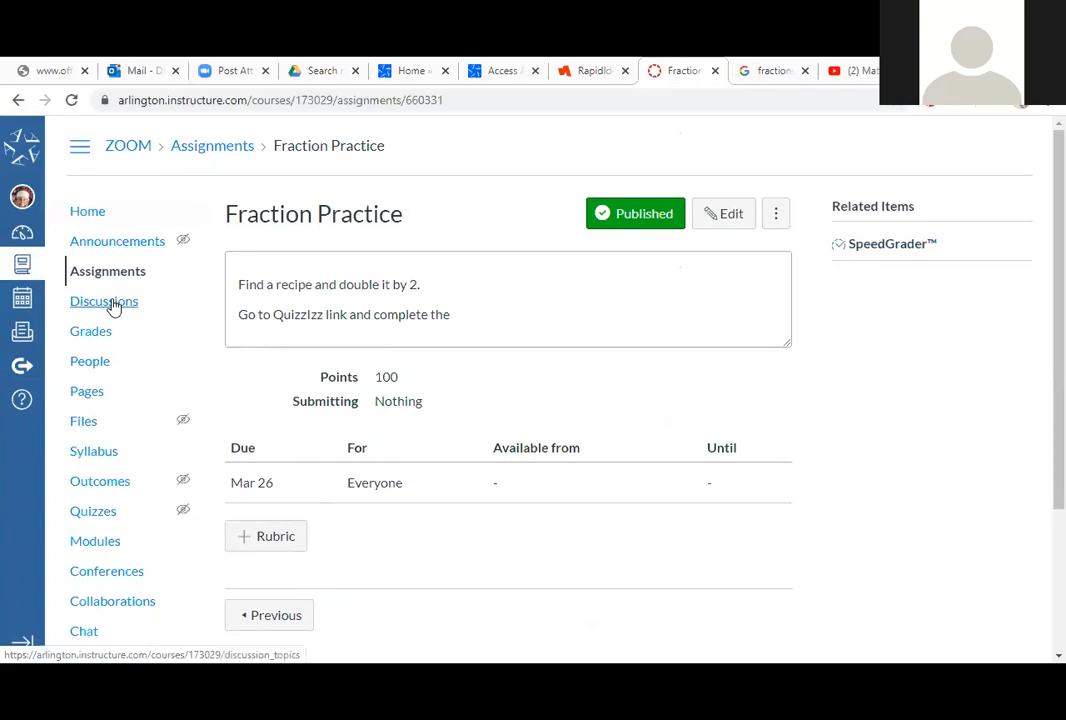
left_click(95, 221)
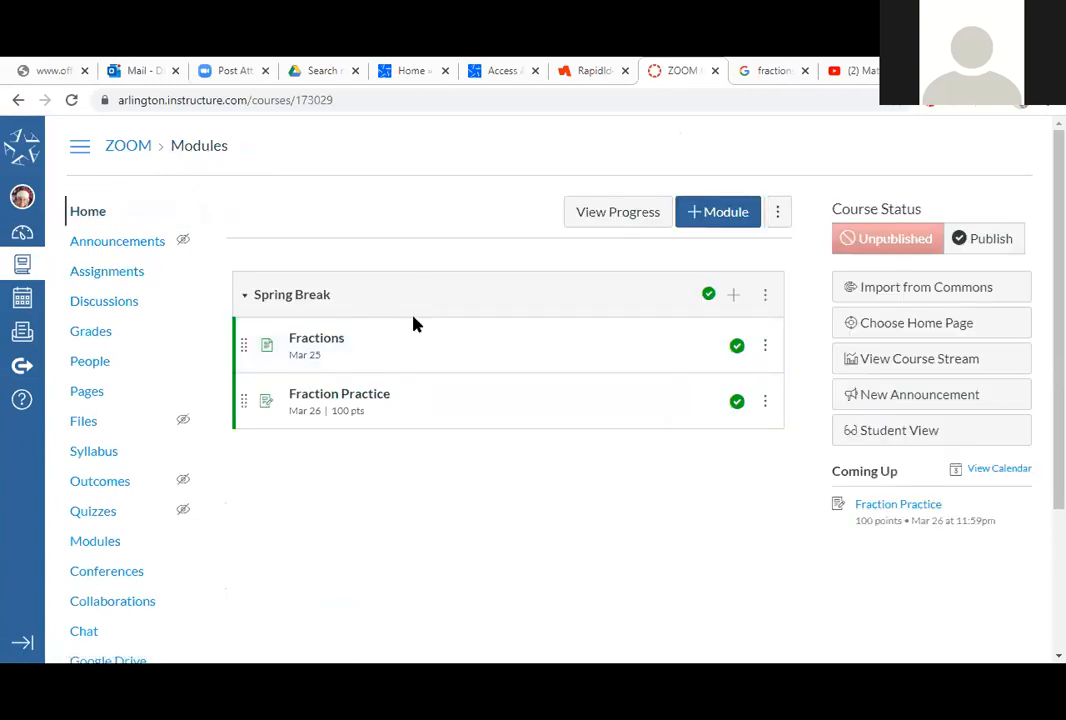
- Add a new page named "QuizIzz Practice" to the Spring Break module without indentation
left_click(733, 294)
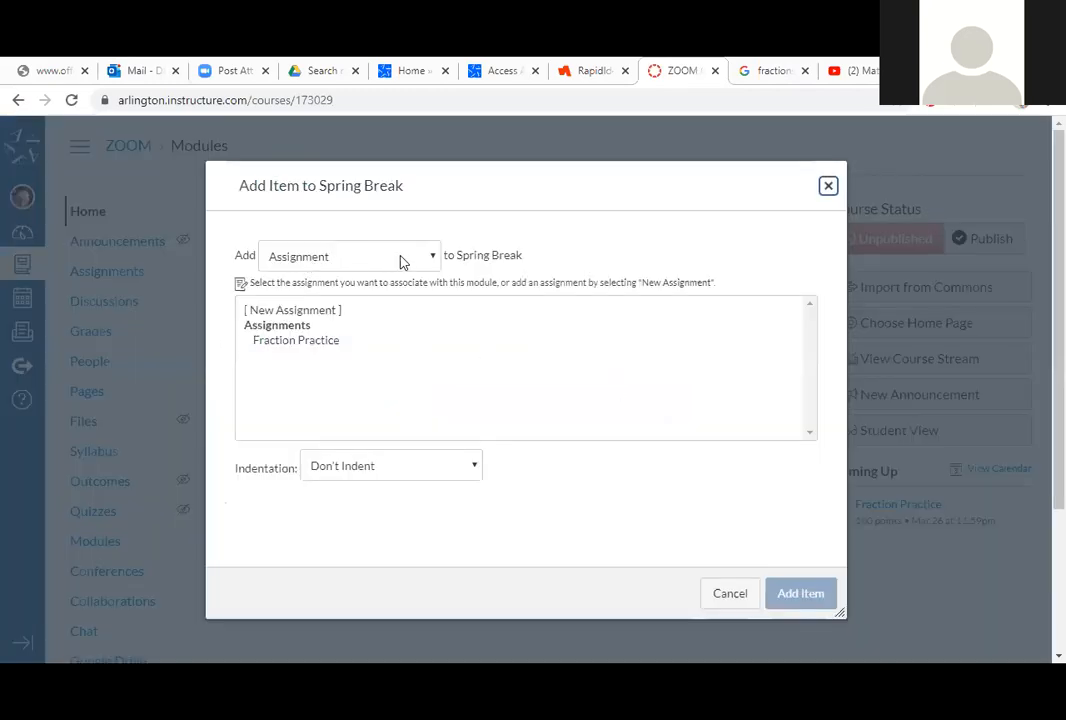
left_click(432, 258)
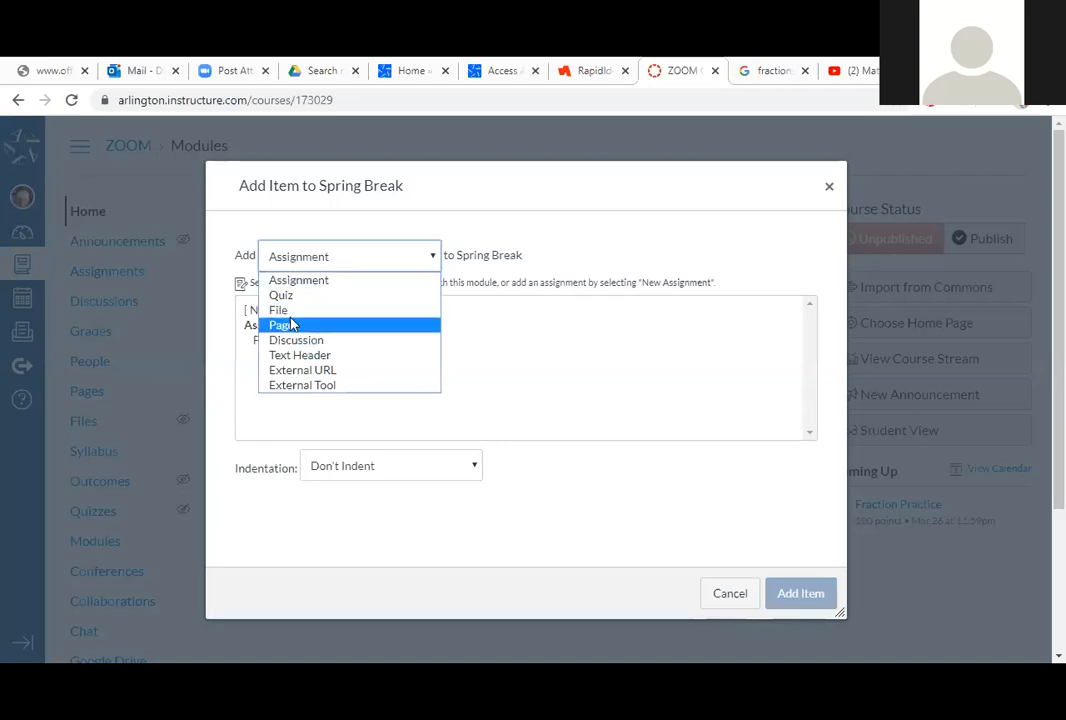
left_click(298, 327)
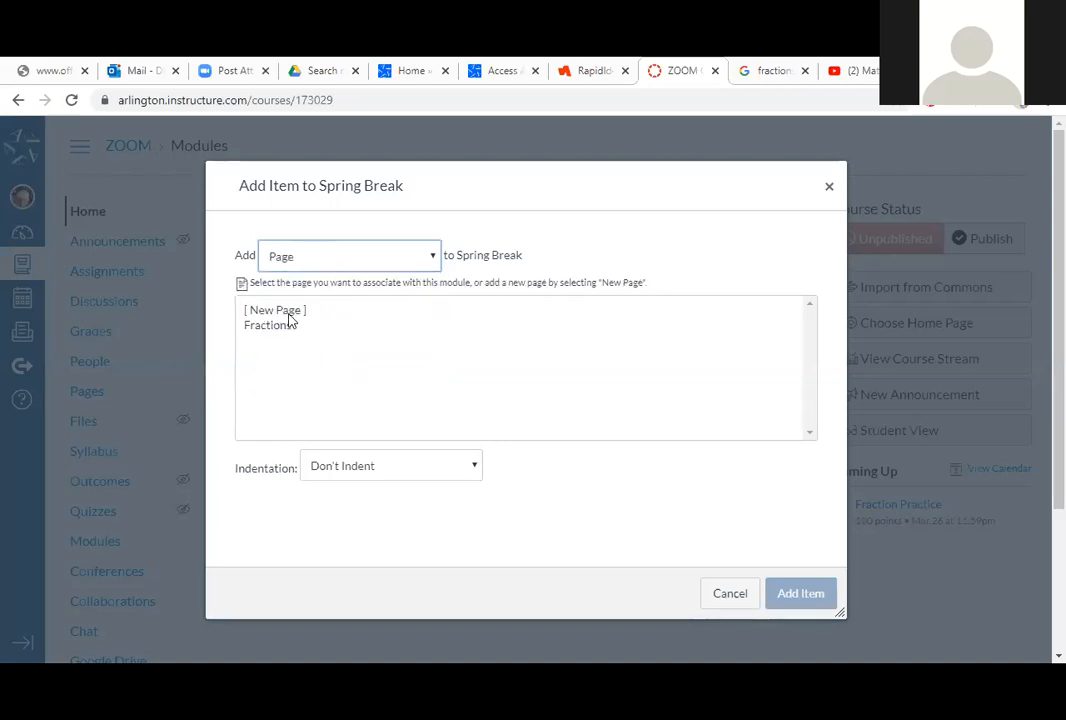
left_click(290, 312)
left_click(343, 471)
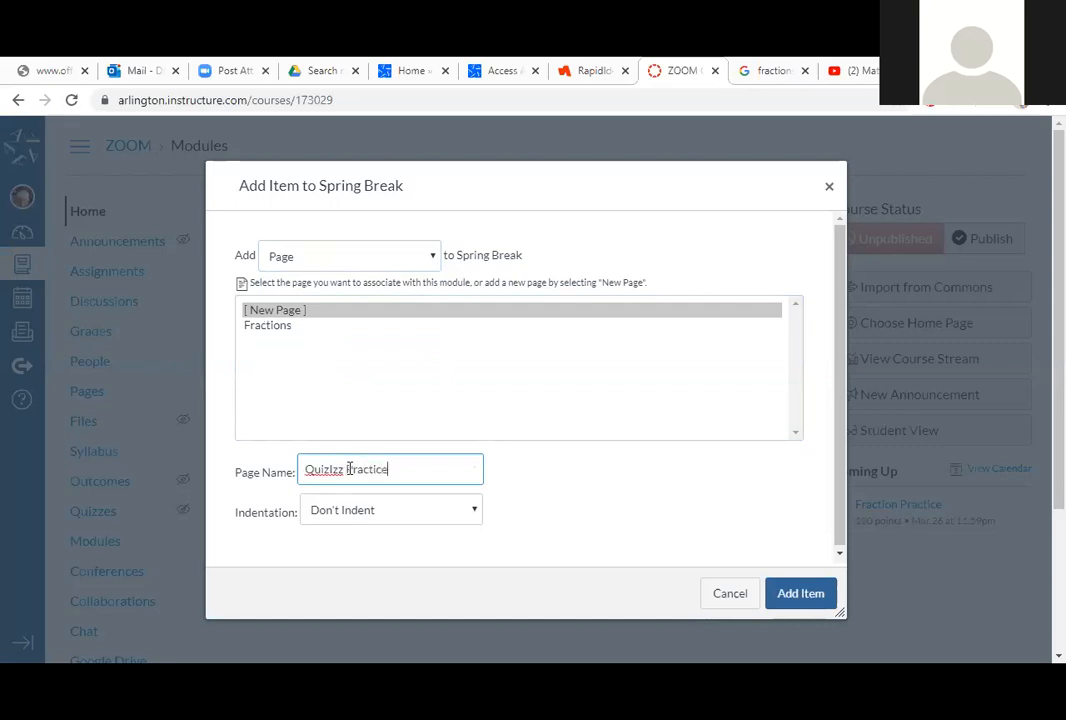
left_click(787, 594)
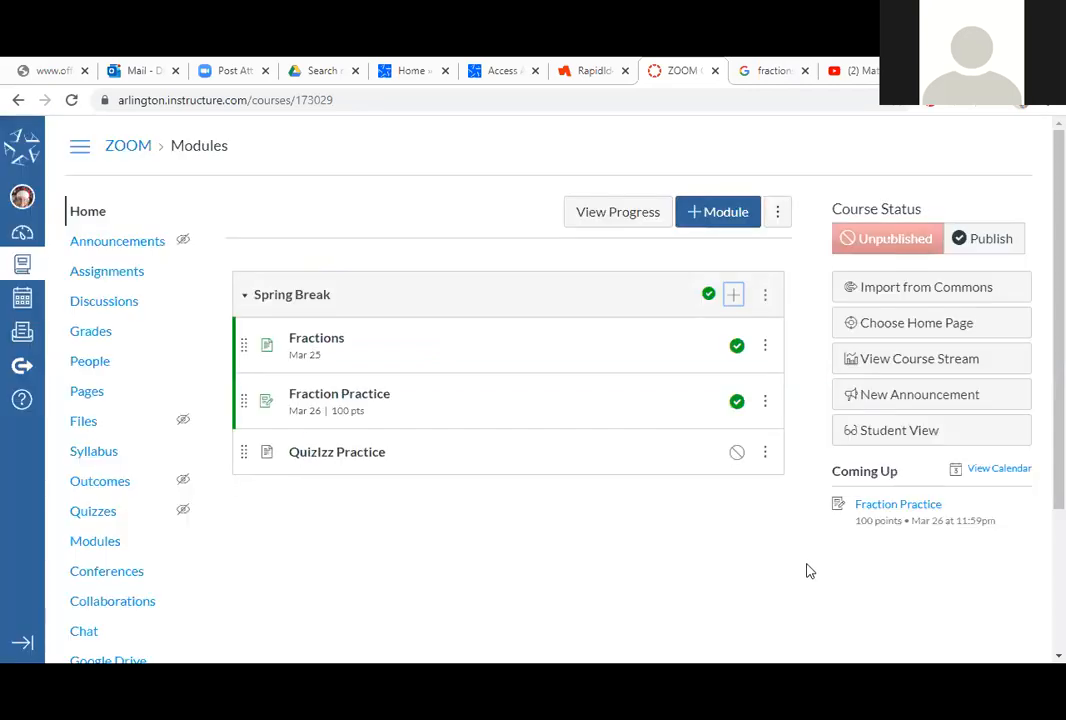
- Open the QuizIzz Practice page and load quizizz.com in a new browser tab
left_click(343, 455)
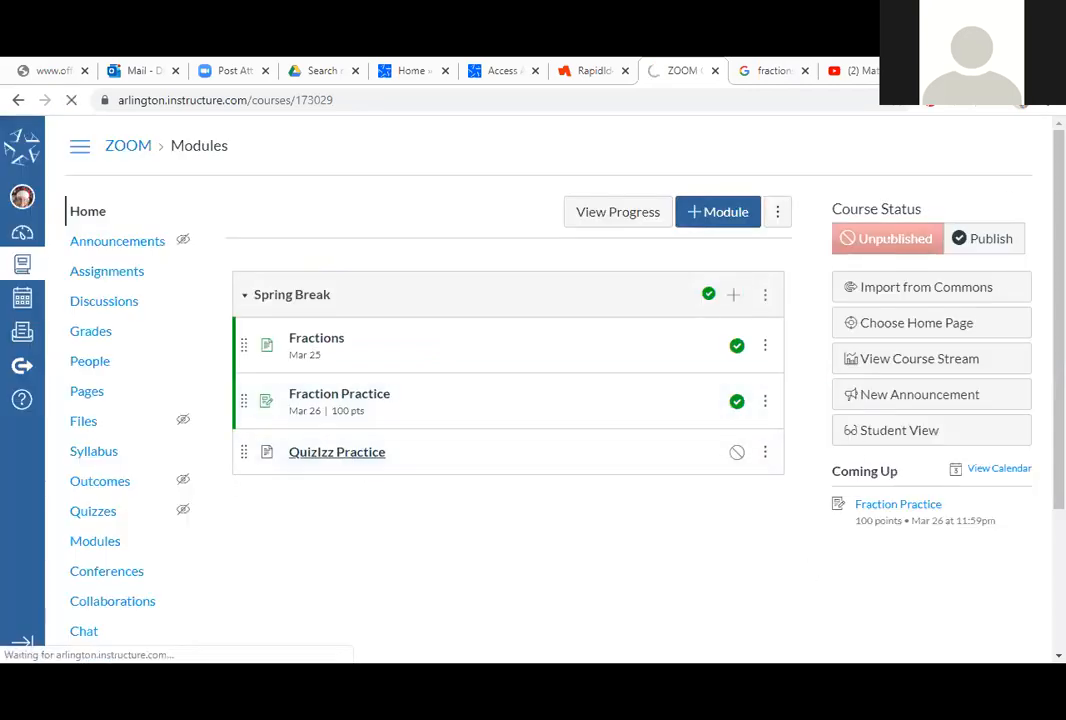
key("ctrl+t")
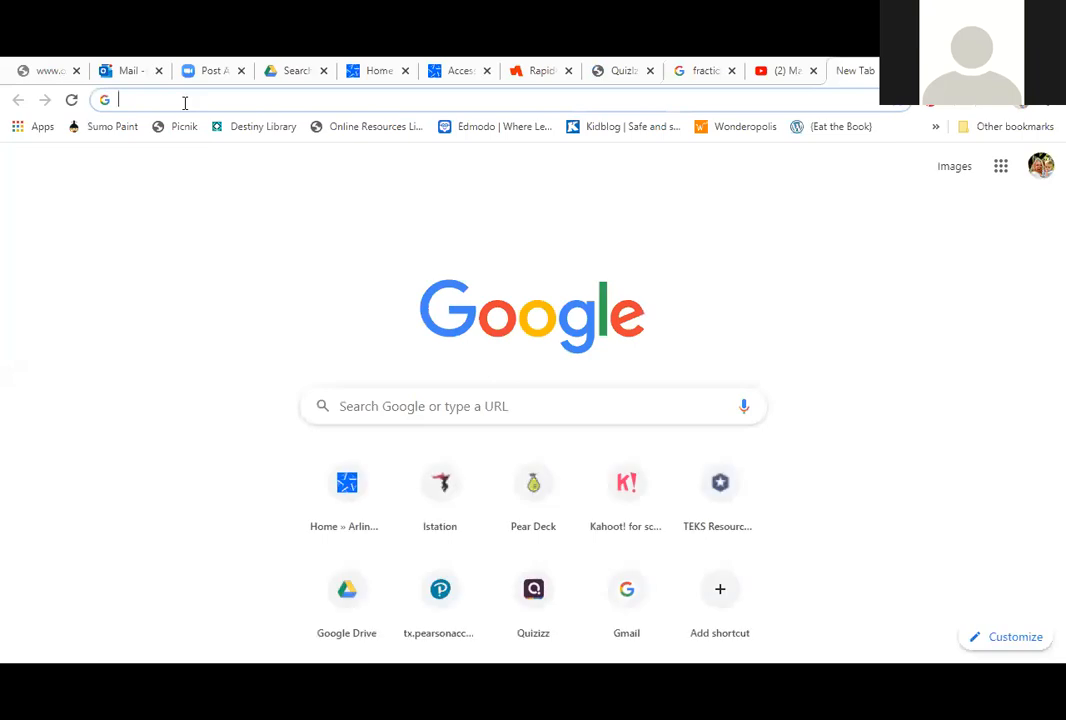
type("Quizizz.com")
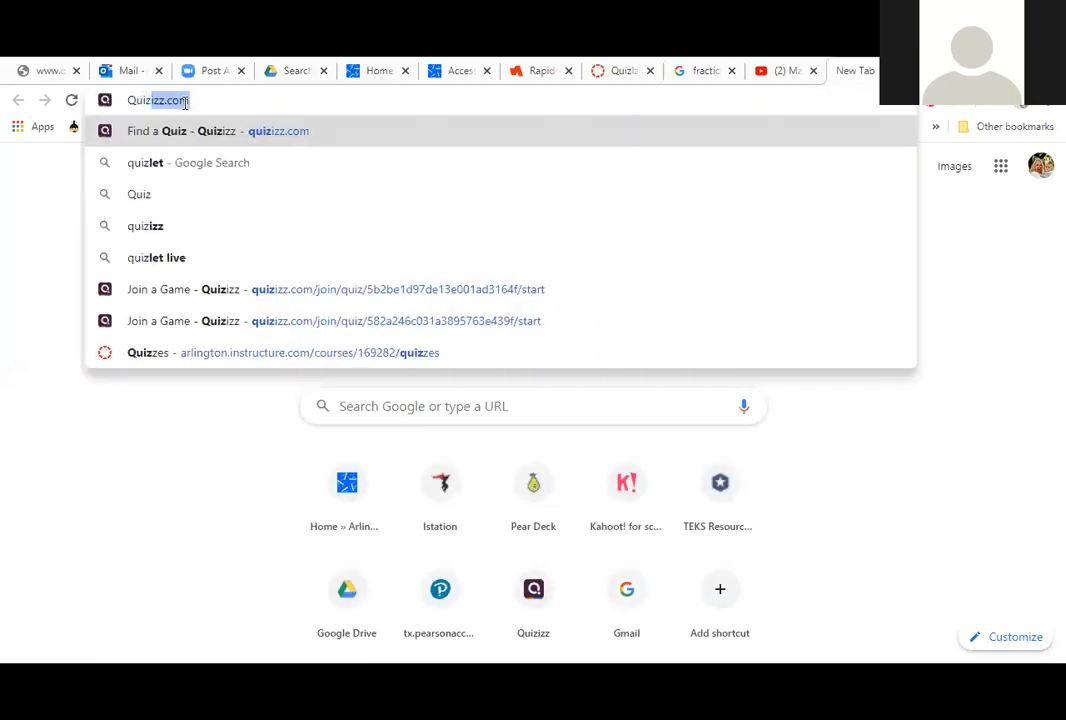
key("Return")
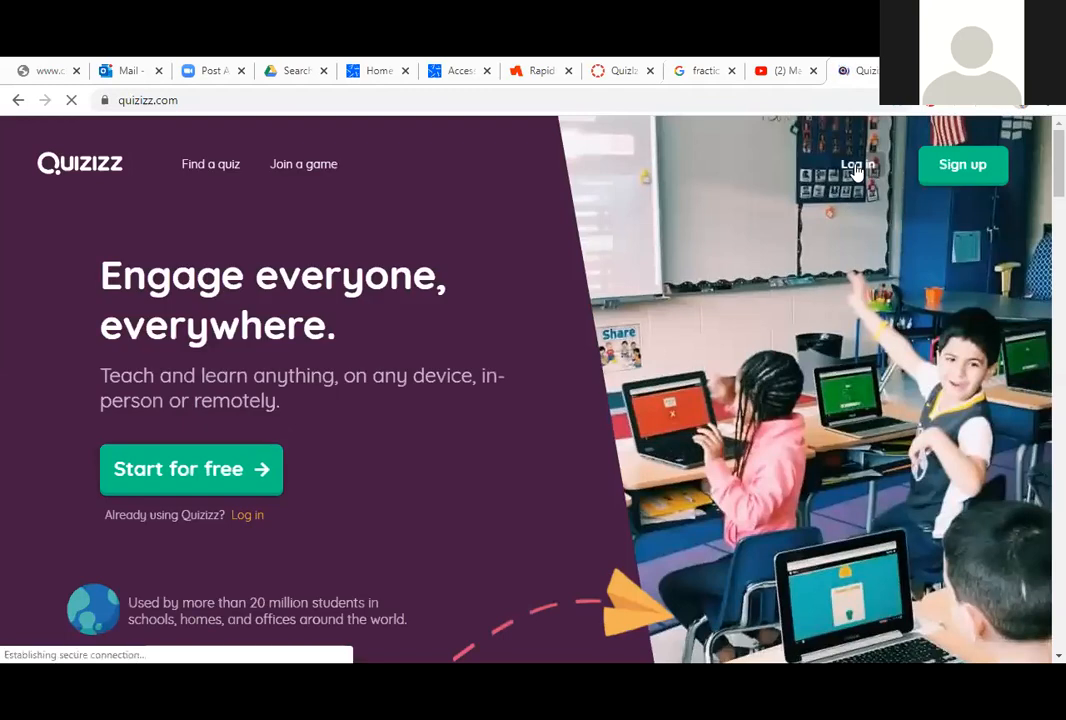
- Log in to Quizizz with the teacher's school Google account
left_click(856, 166)
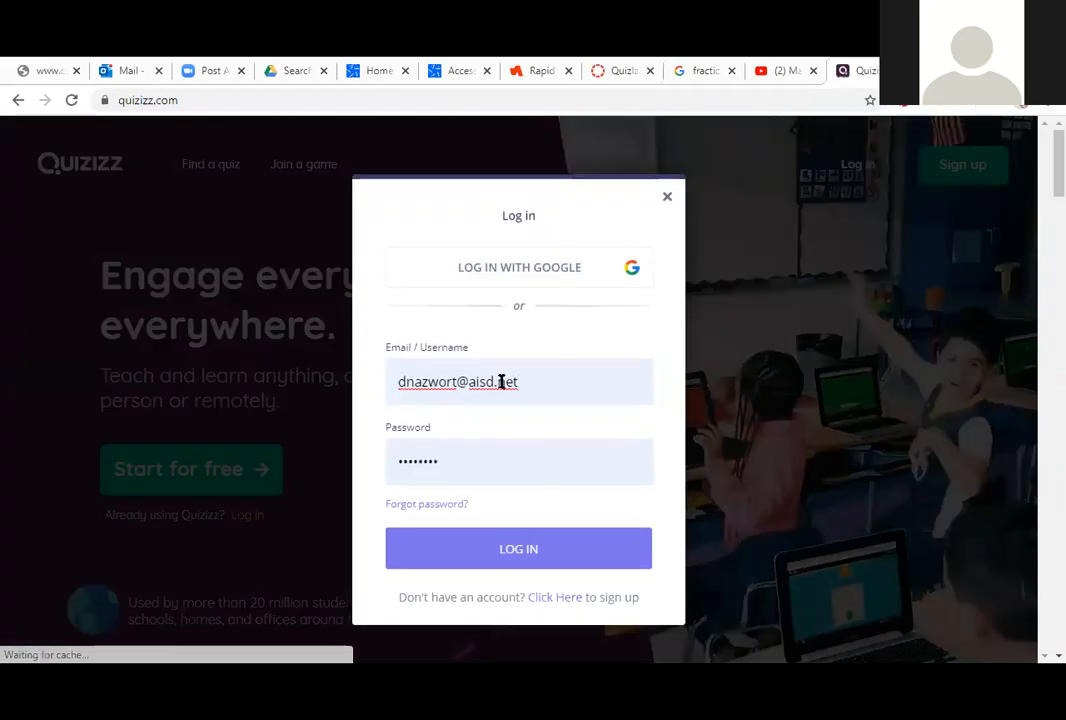
left_click(514, 556)
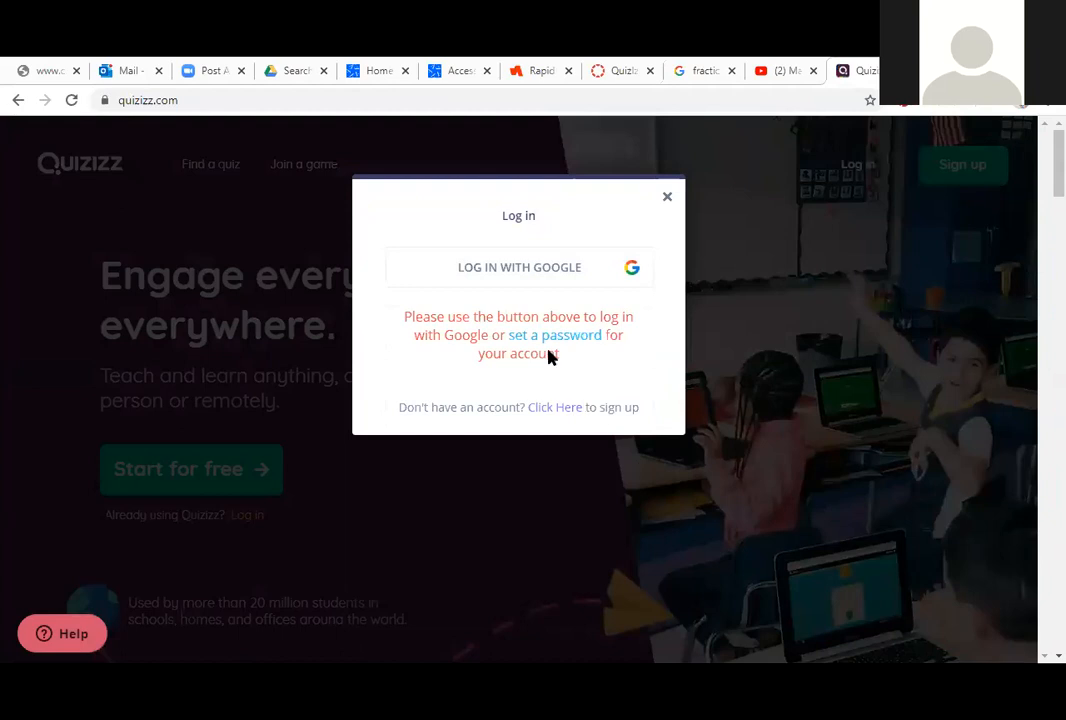
left_click(589, 288)
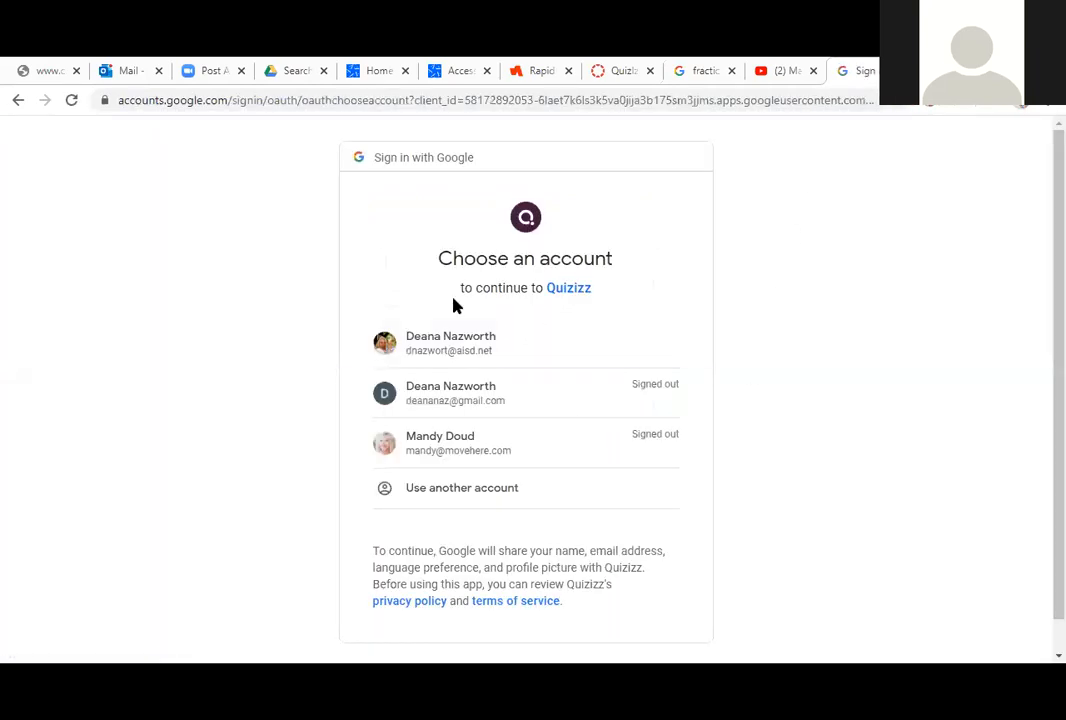
left_click(469, 352)
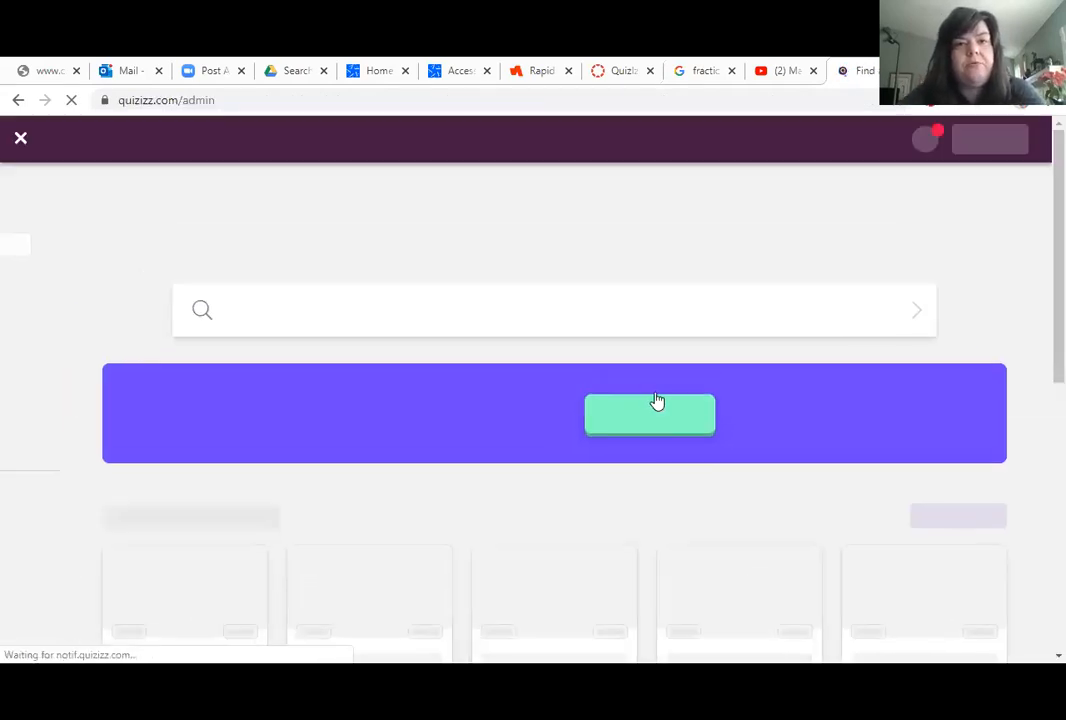
- Open the recommended Context Clues quiz with the koala picture, review its homework deadline, class and advanced options, and return to the quiz
scroll(965, 442, "down", 3)
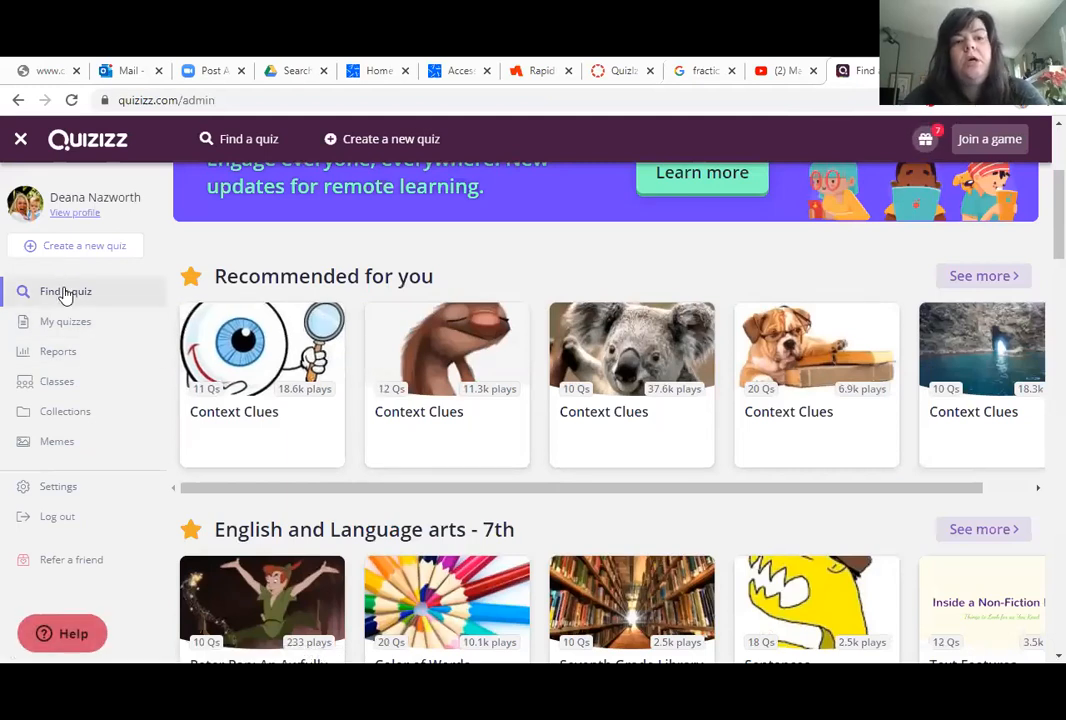
left_click(585, 418)
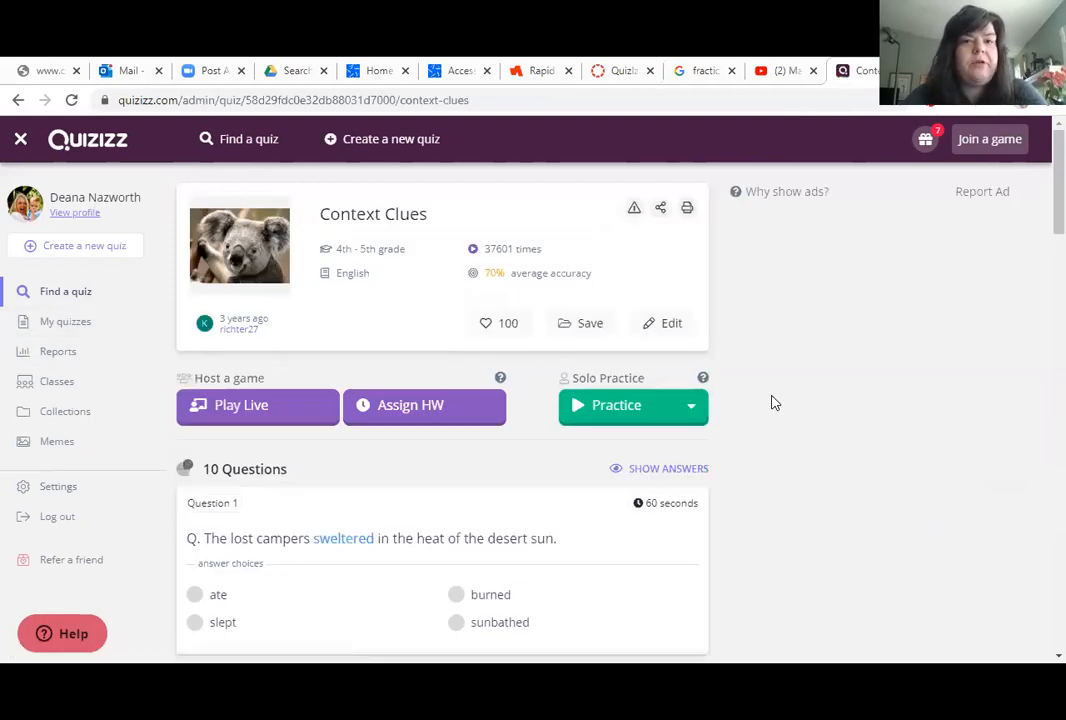
left_click(428, 407)
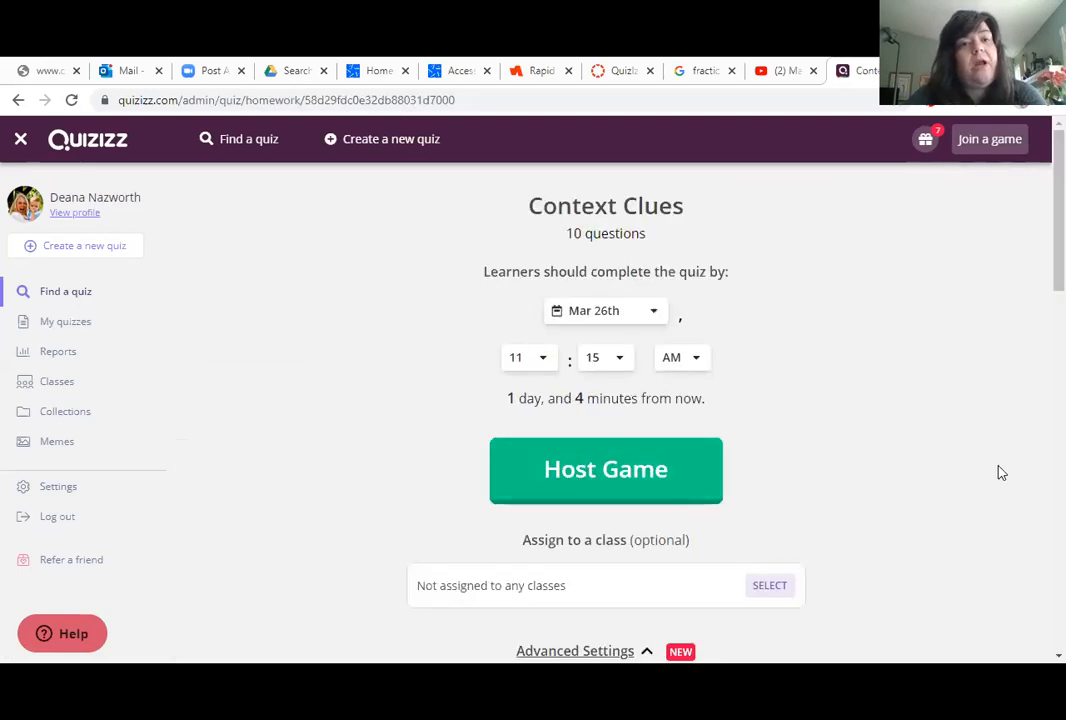
scroll(1005, 468, "down", 4)
scroll(1008, 466, "up", 4)
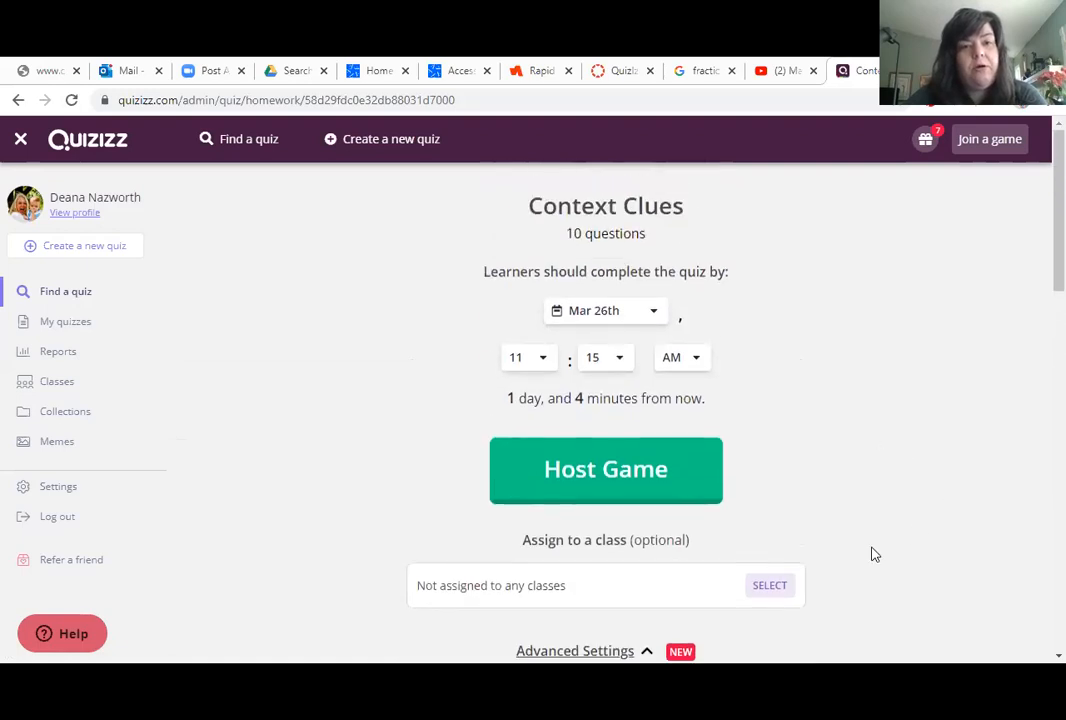
scroll(929, 455, "down", 3)
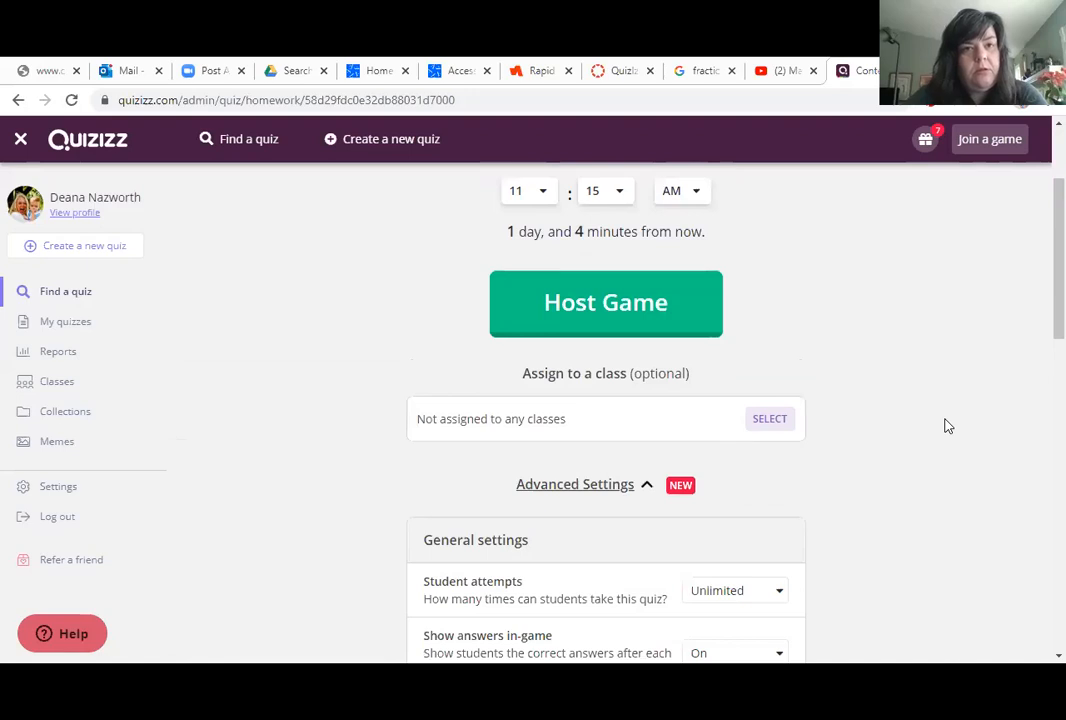
scroll(900, 437, "up", 3)
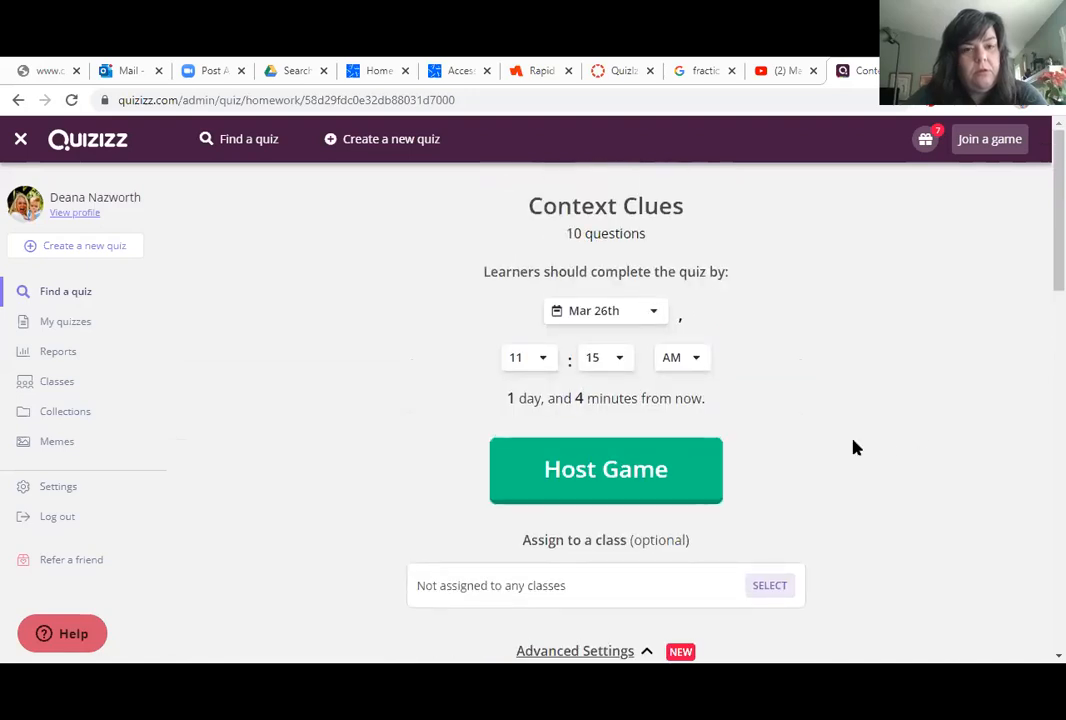
left_click(17, 100)
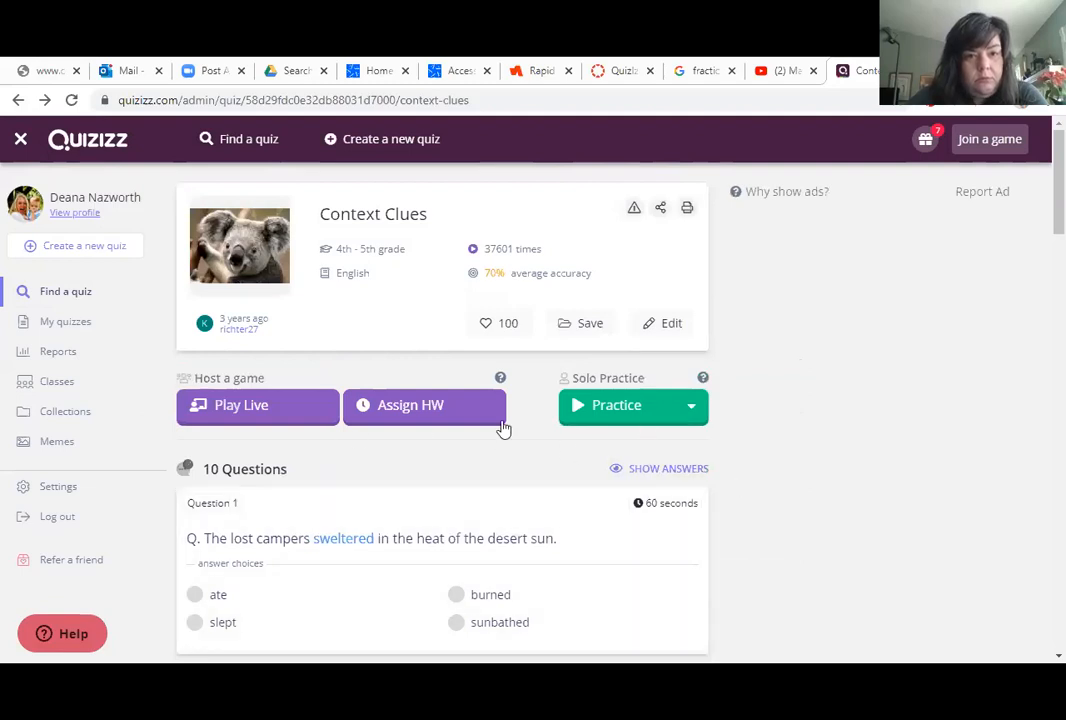
- Copy the solo practice link of the Context Clues quiz and close the sharing dialog
left_click(670, 418)
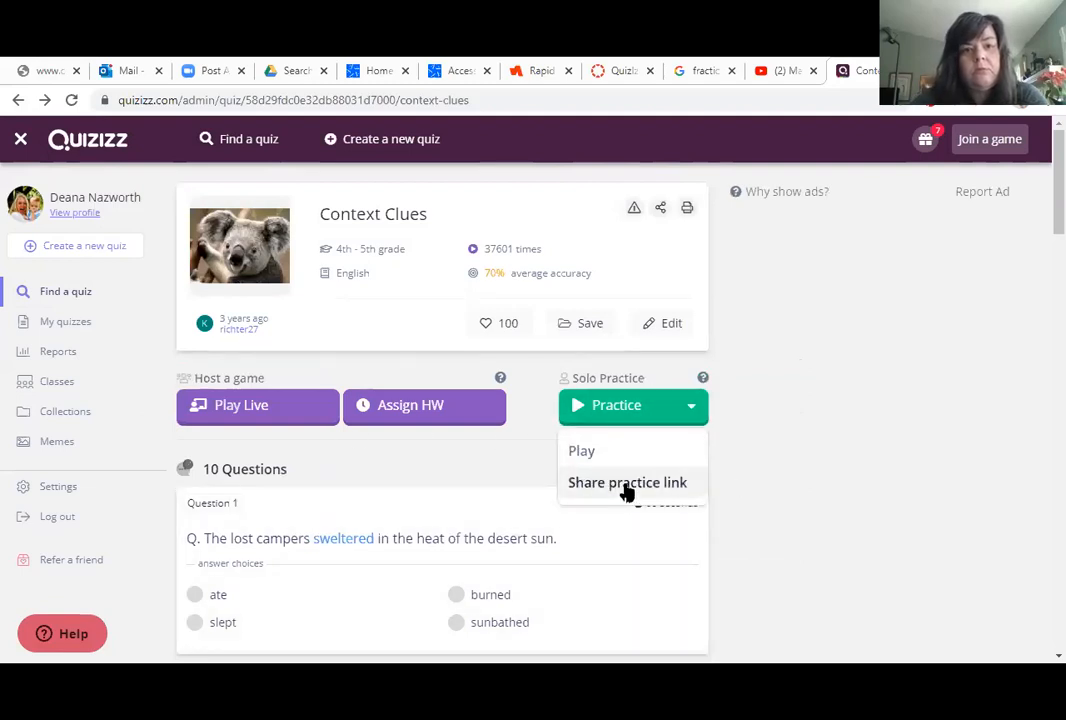
left_click(626, 487)
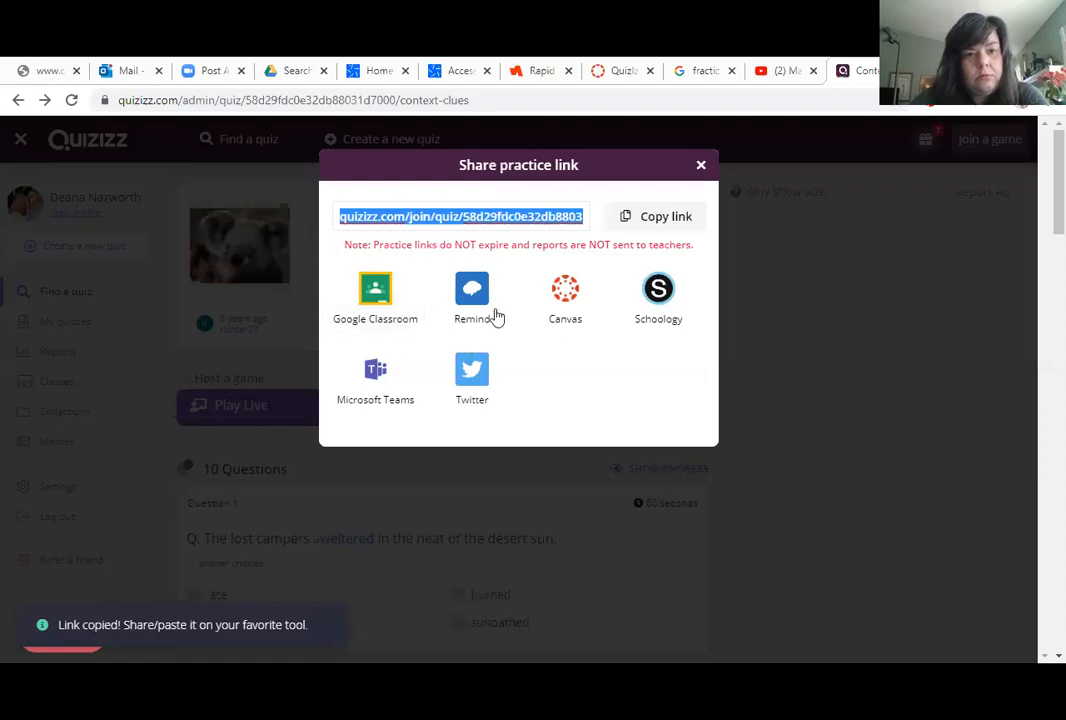
left_click(647, 219)
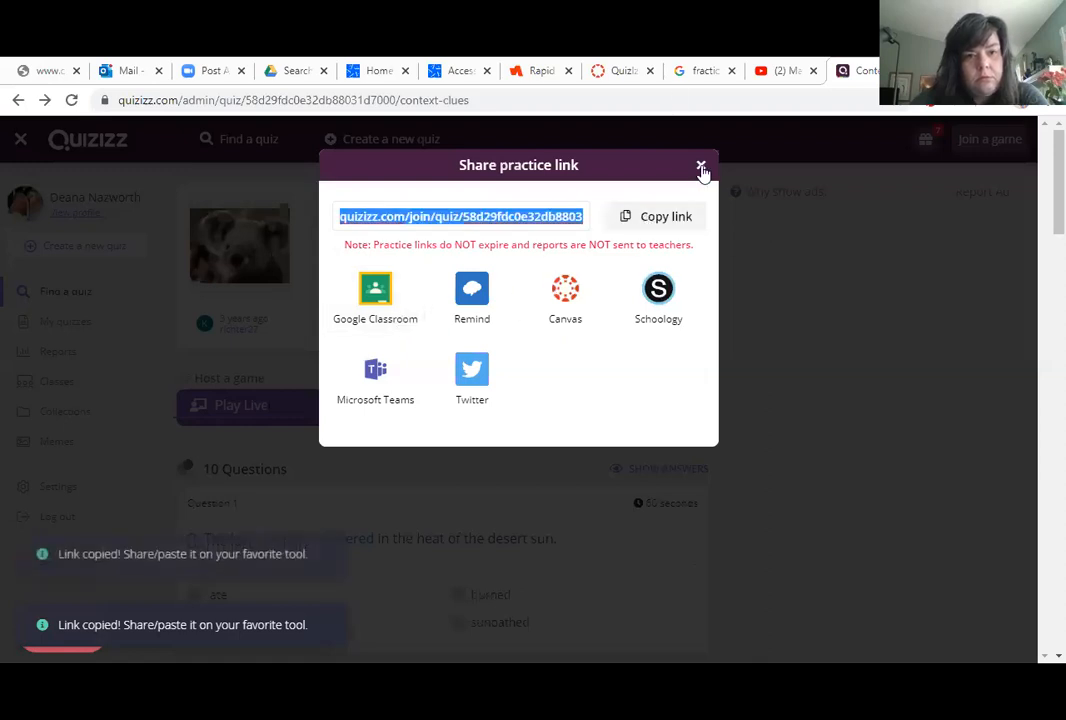
left_click(701, 166)
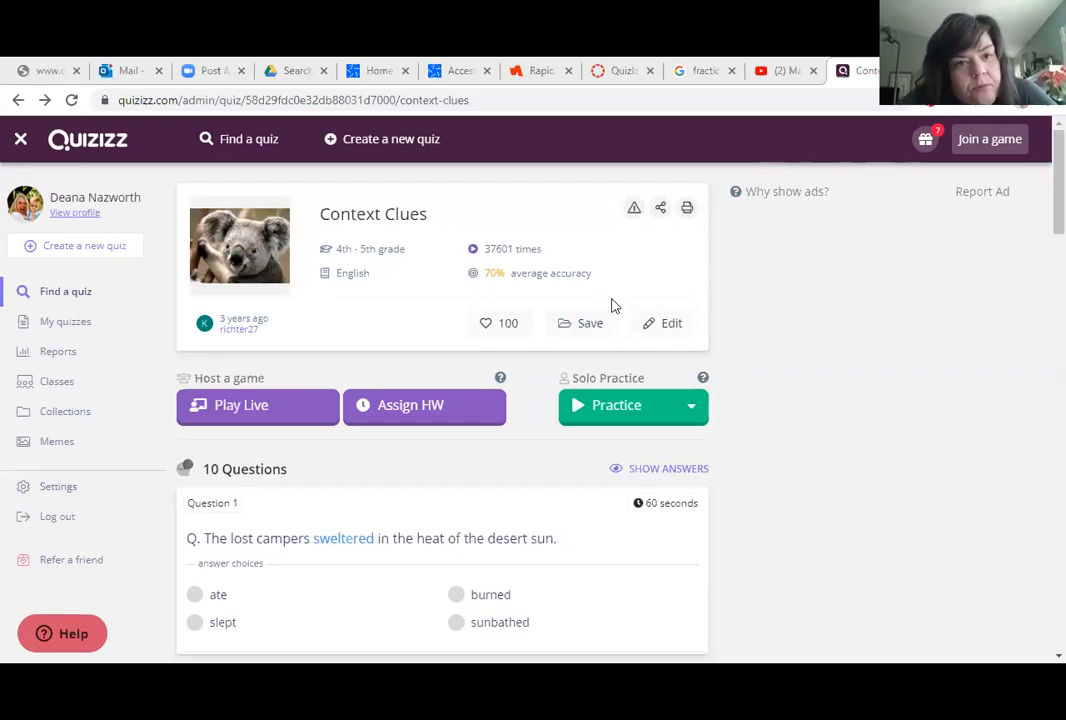
- Switch back to Canvas and paste the copied Quizizz link into the body of the QuizIzz Practice page
left_click(615, 71)
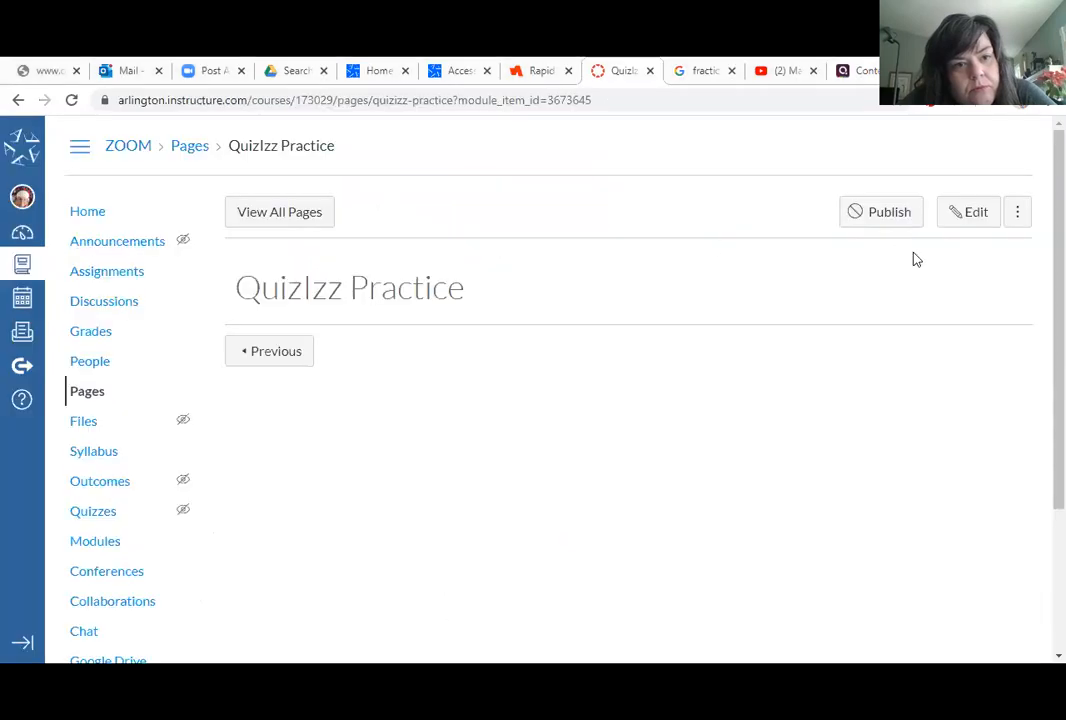
left_click(954, 214)
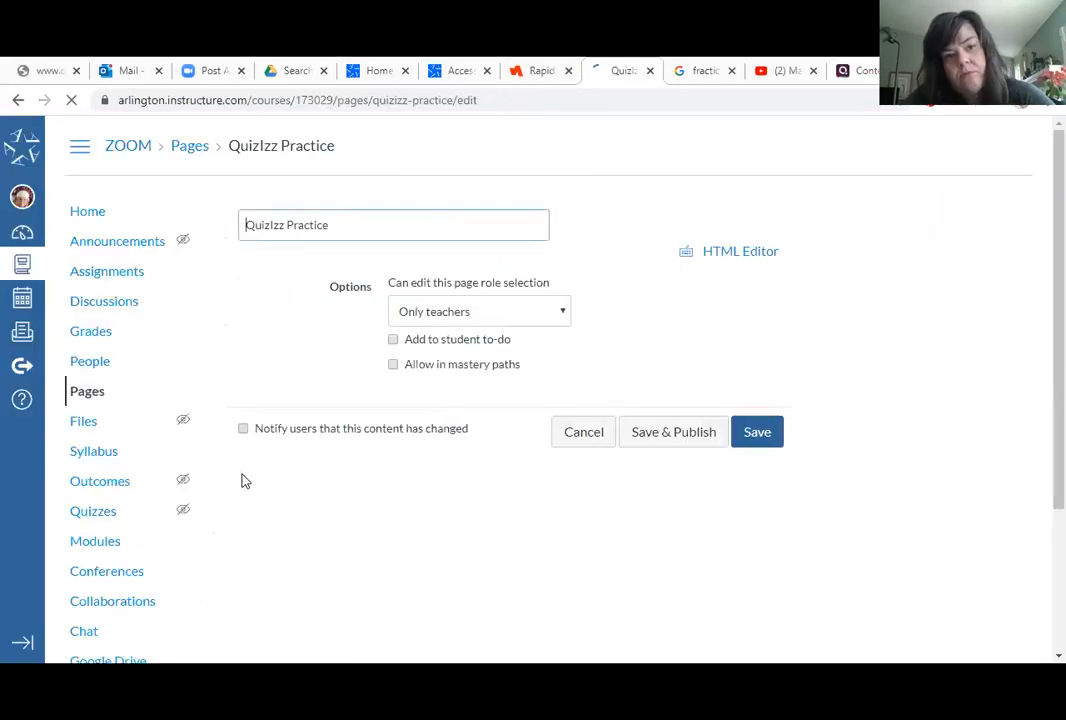
left_click(271, 366)
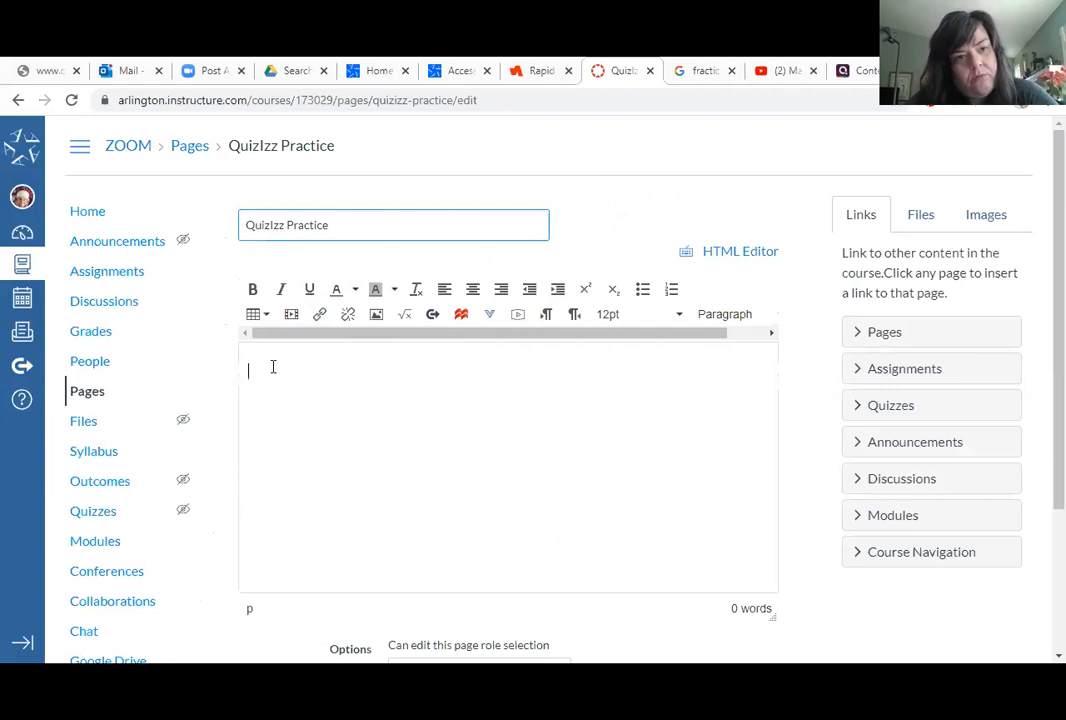
right_click(268, 379)
left_click(314, 472)
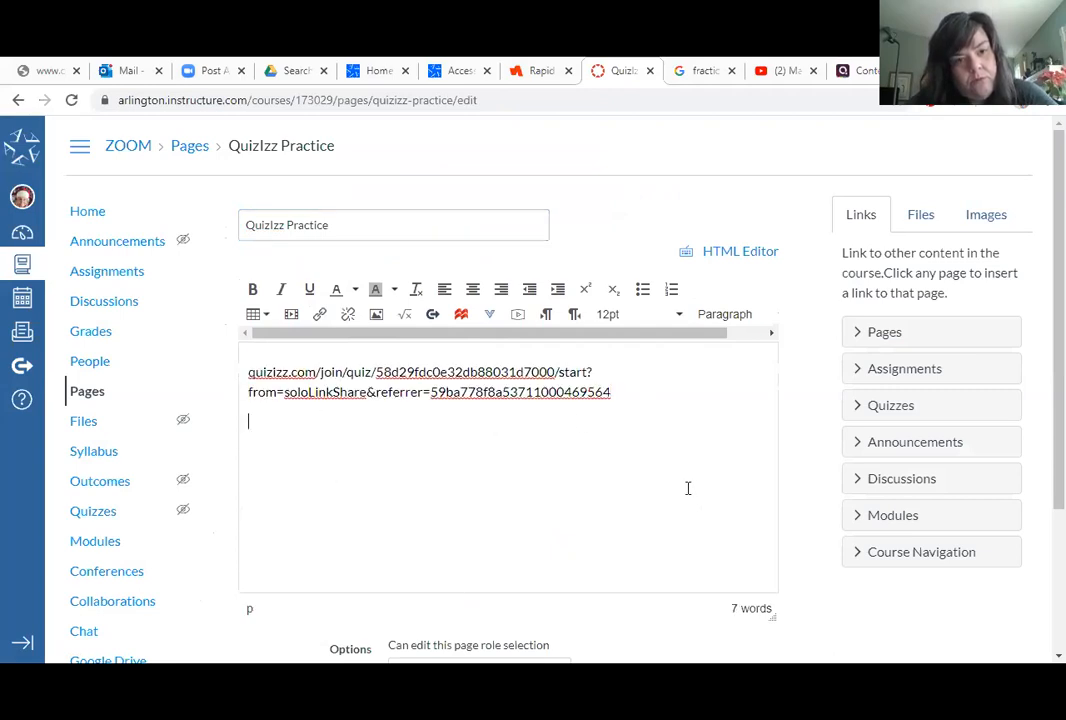
- Save and publish the QuizIzz Practice page and return to the course's home page
scroll(686, 452, "down", 2)
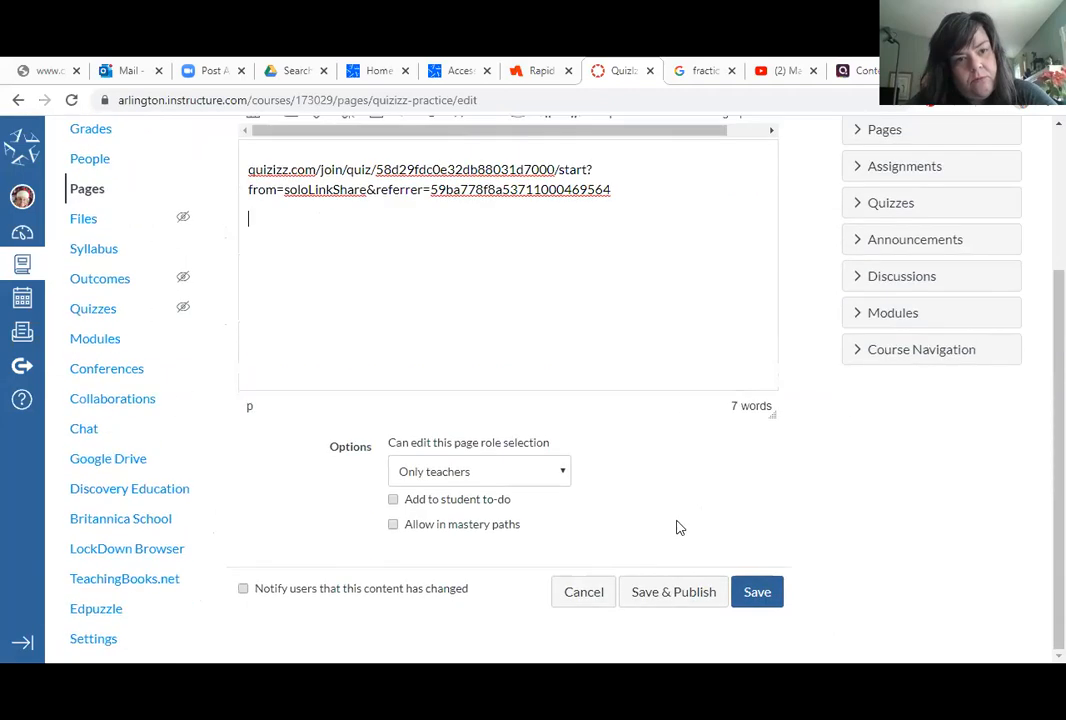
left_click(710, 604)
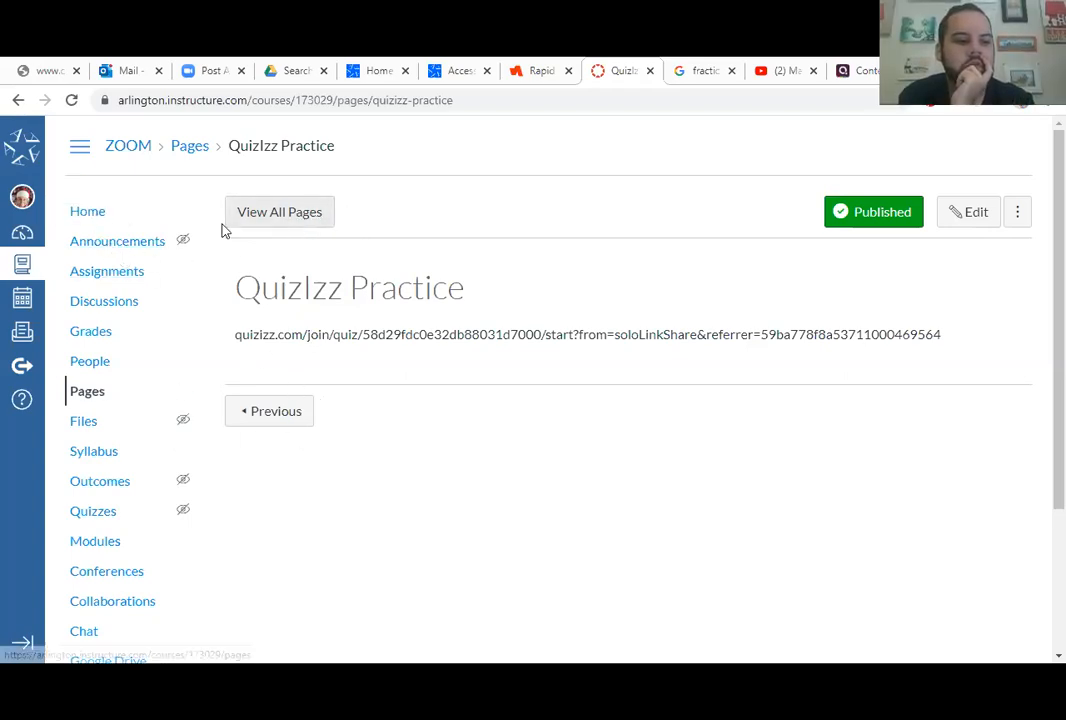
left_click(88, 214)
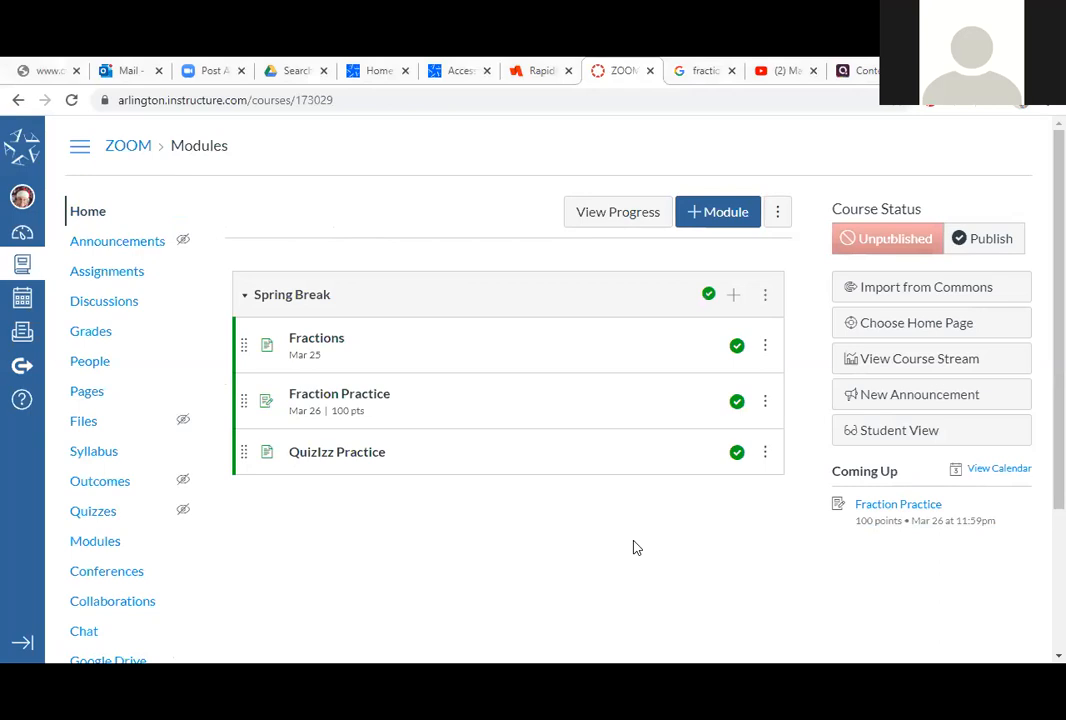
- Add a new quiz named "Fractions Quiz" to the Spring Break module in the Assignments group without indentation
left_click(734, 296)
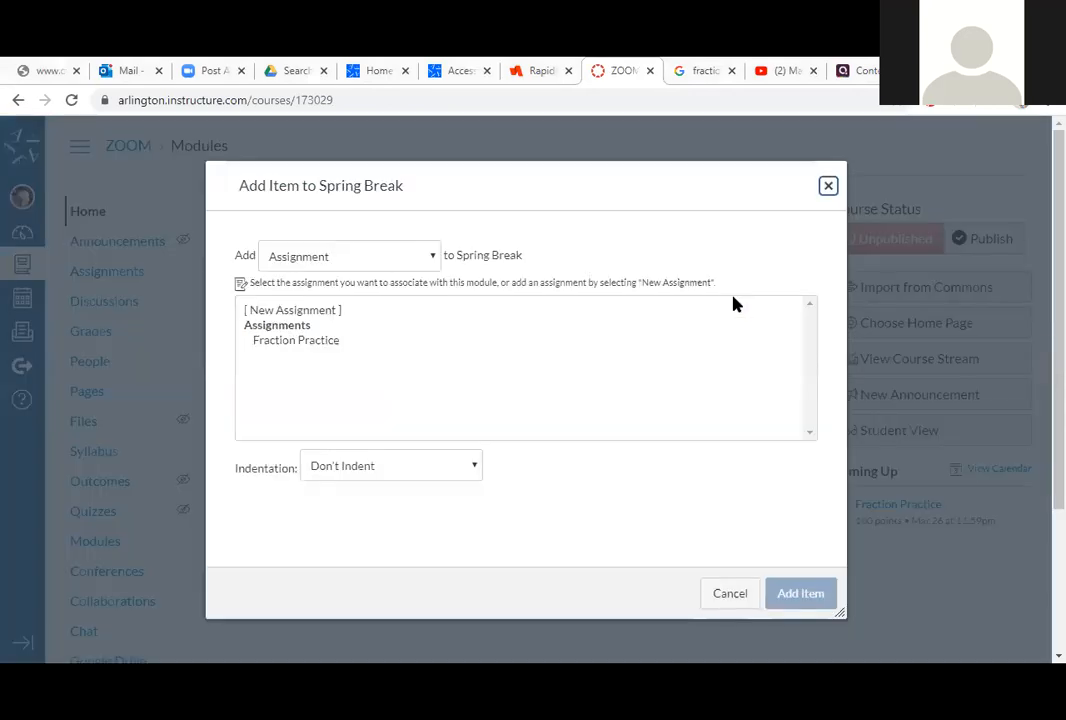
left_click(435, 258)
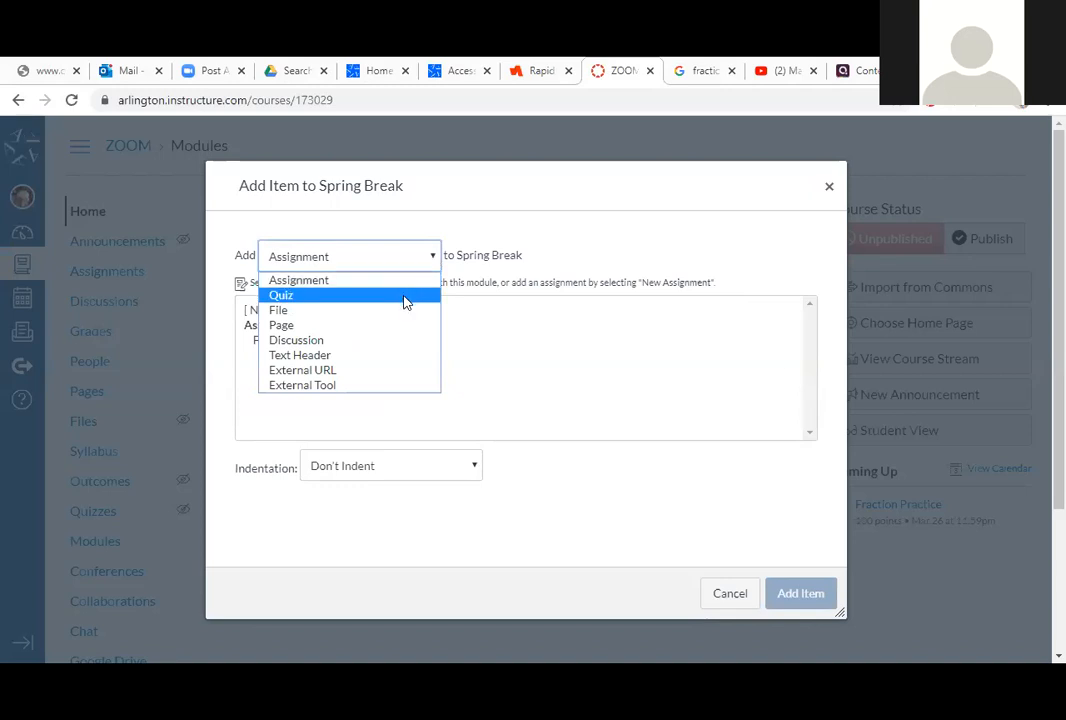
left_click(406, 297)
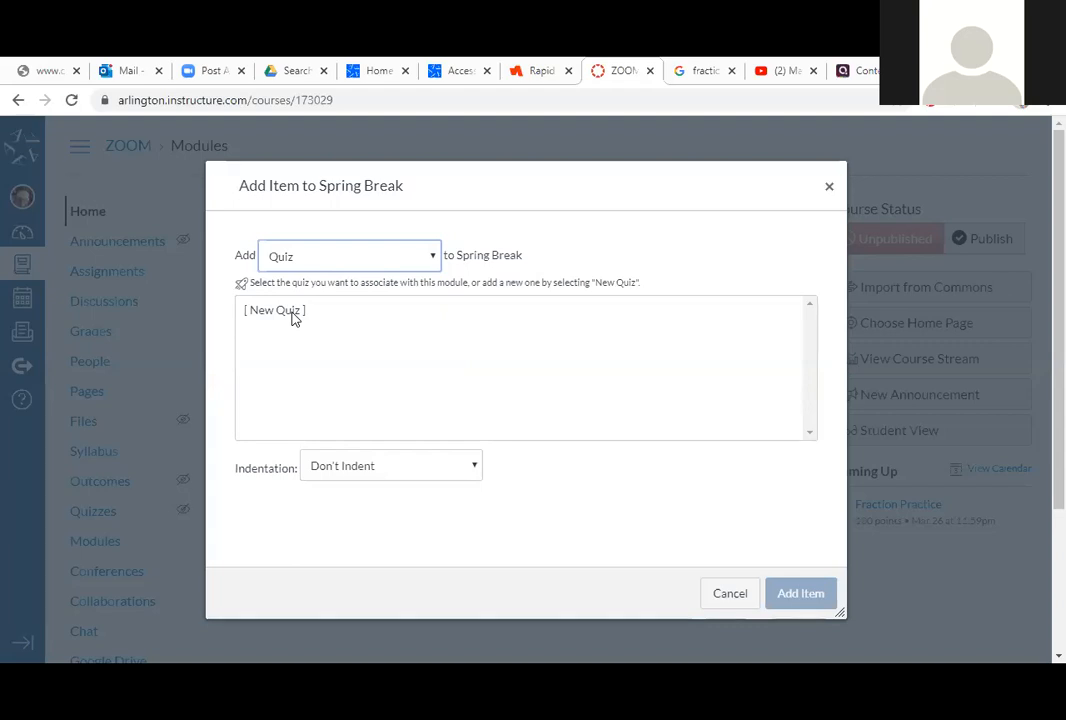
left_click(293, 311)
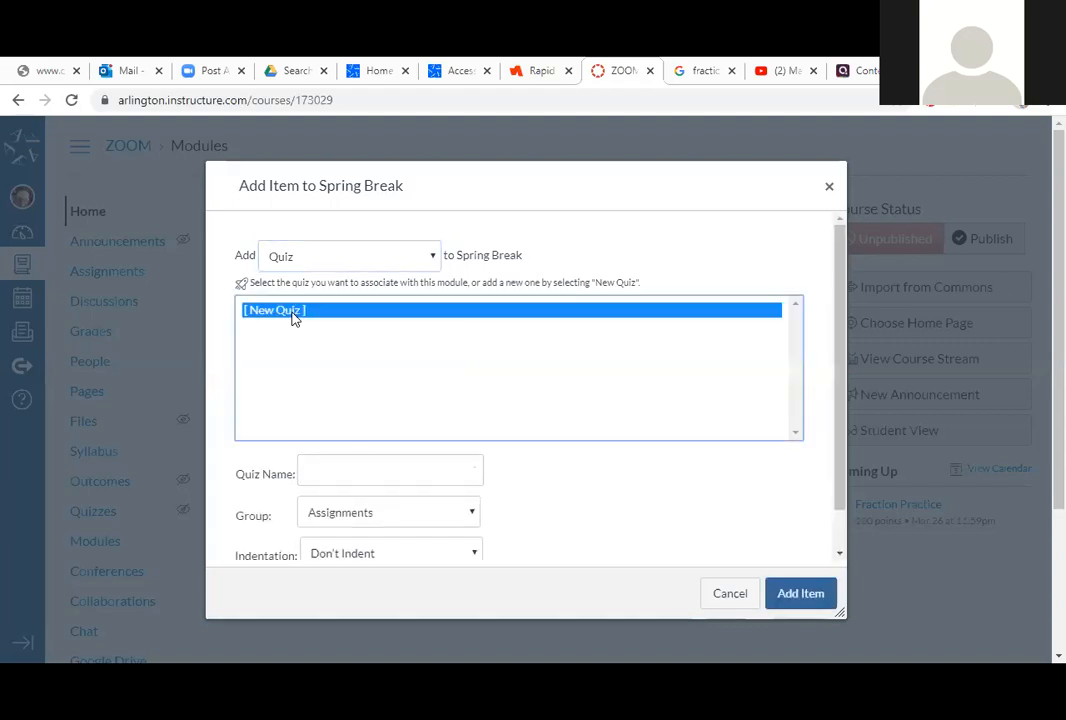
left_click(335, 470)
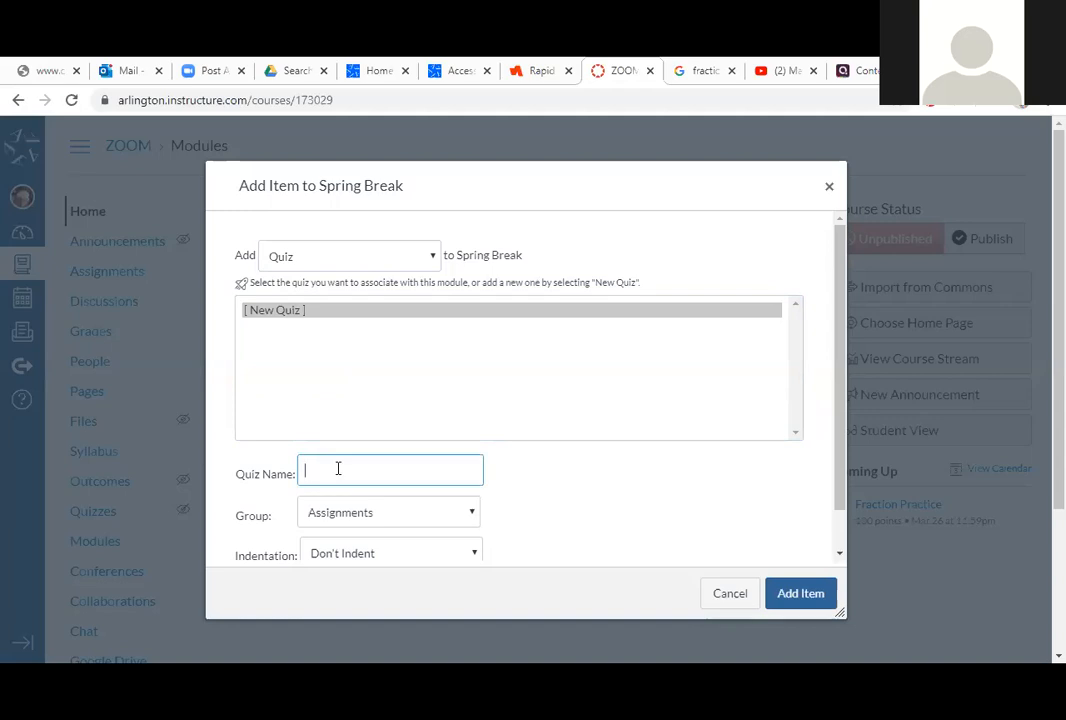
type("Fractions Quiz")
left_click(800, 594)
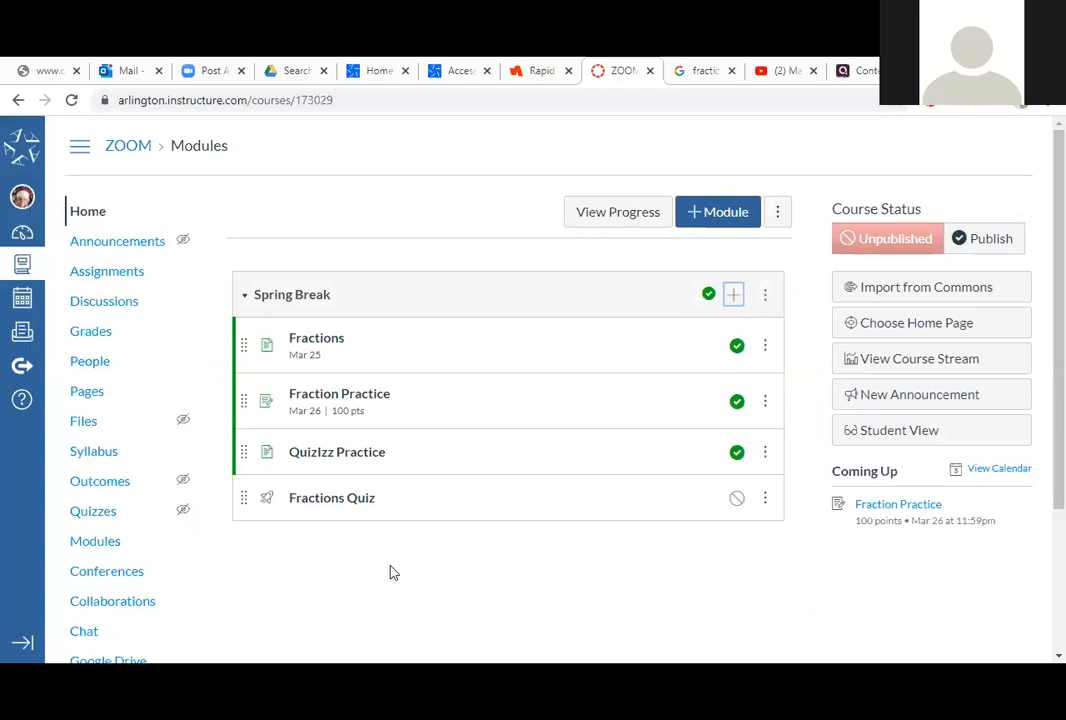
- Open the Fractions Quiz and examine its details, such as quiz type, time limit, attempts and answer display
left_click(345, 505)
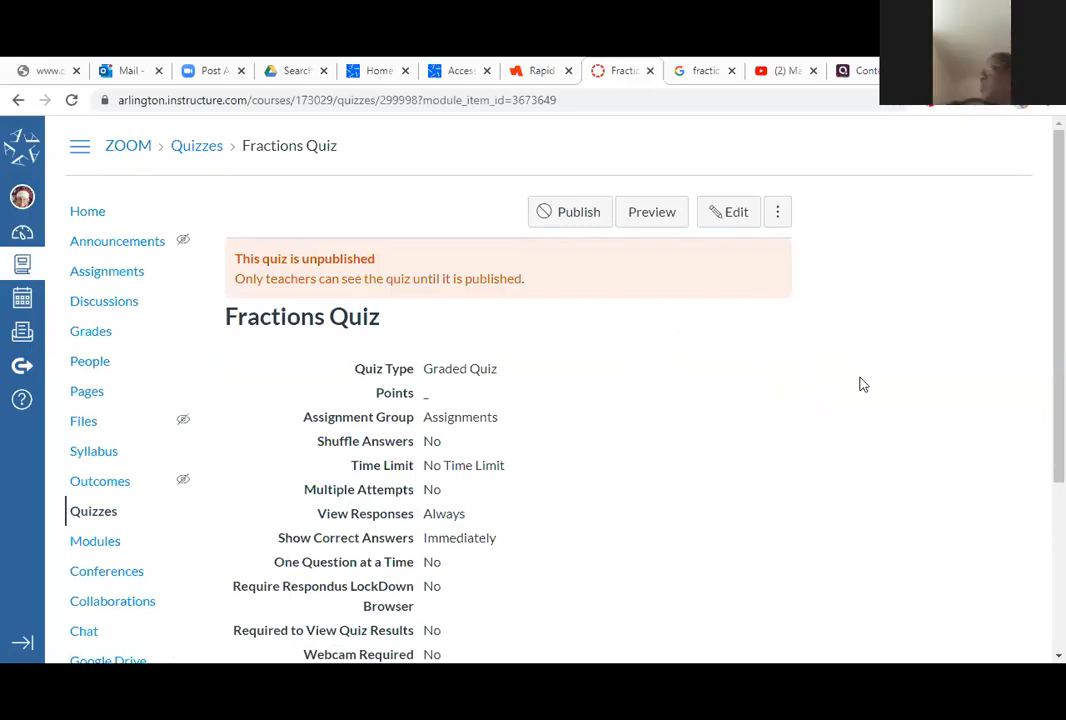
scroll(862, 384, "down", 3)
scroll(862, 384, "up", 3)
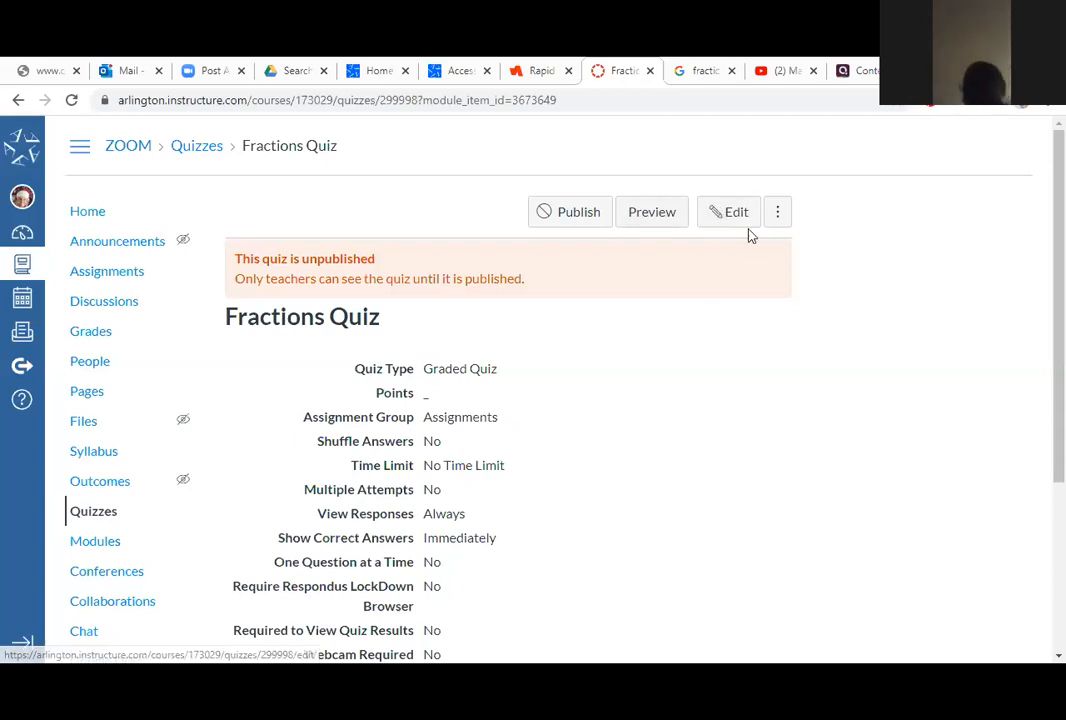
- Open the Fractions Quiz for editing and enter "Take the quiz." as its instructions
scroll(491, 380, "down", 1)
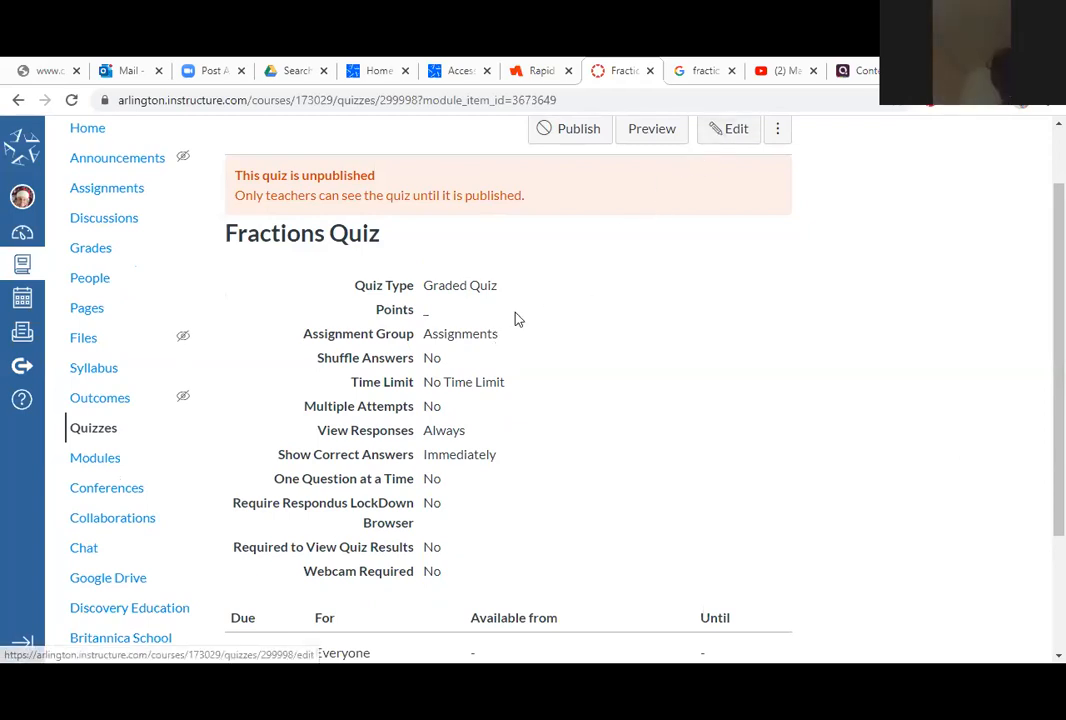
scroll(622, 343, "down", 3)
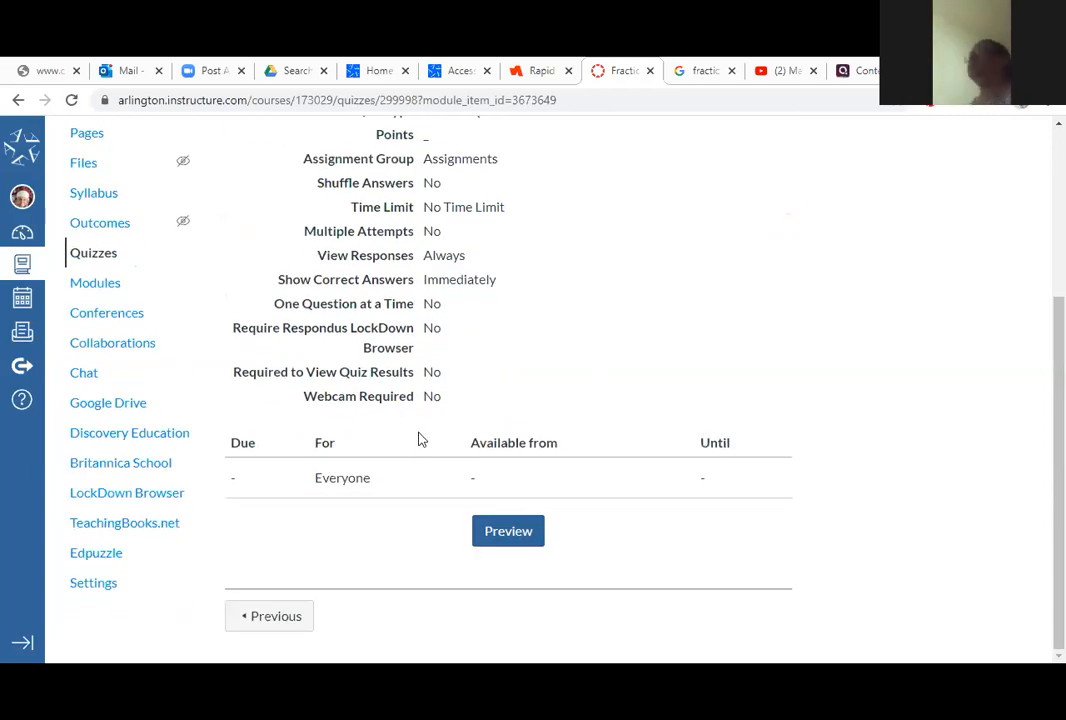
scroll(540, 289, "up", 3)
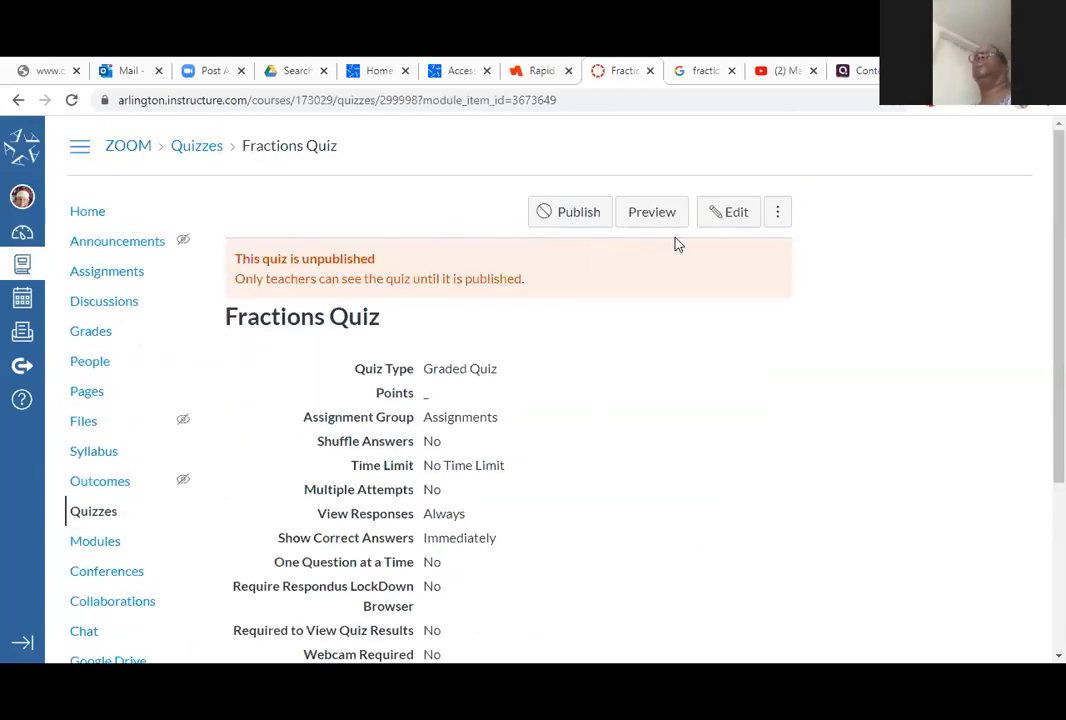
left_click(733, 213)
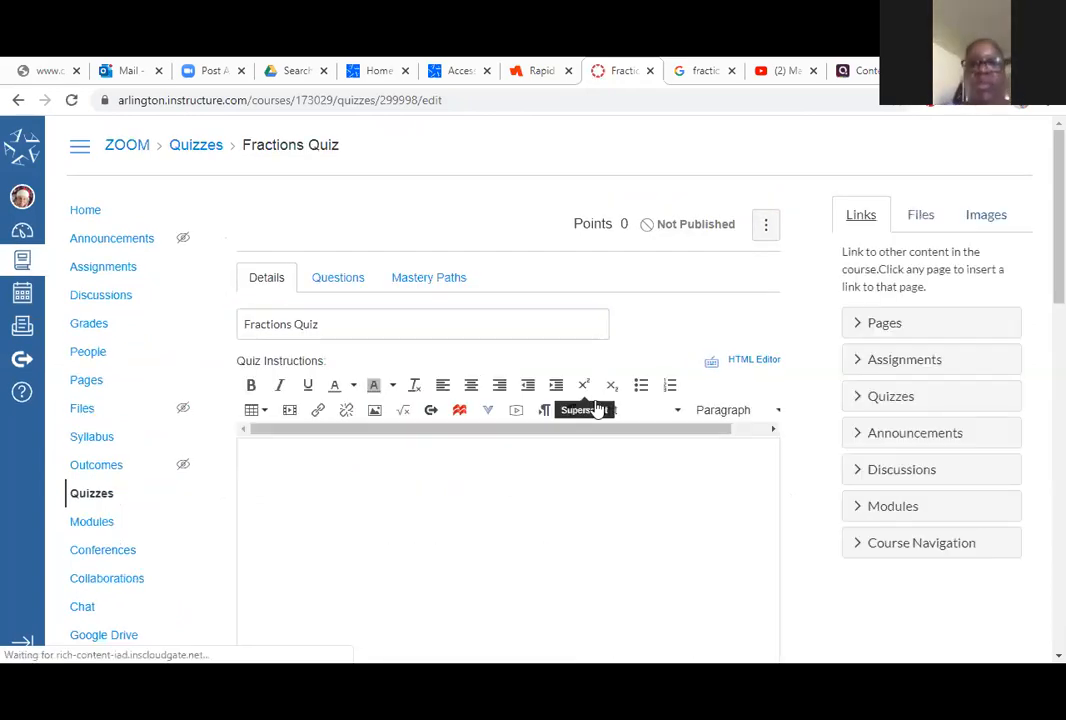
scroll(613, 432, "down", 3)
scroll(612, 431, "up", 2)
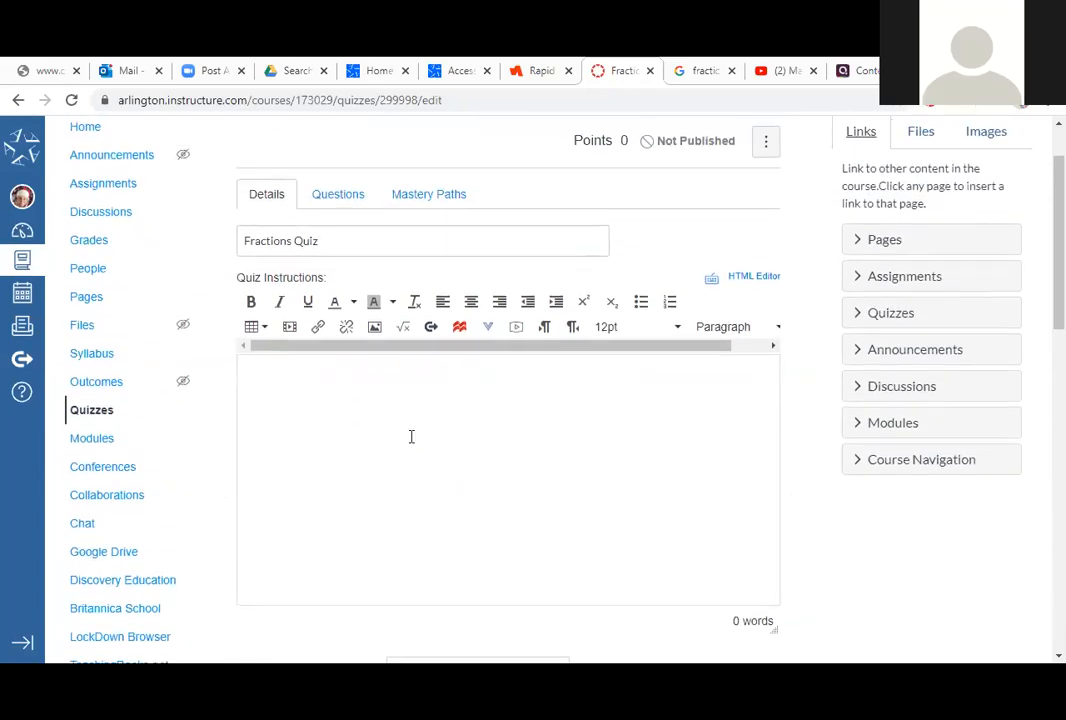
left_click(272, 383)
type("Take the quiz.")
scroll(790, 476, "down", 2)
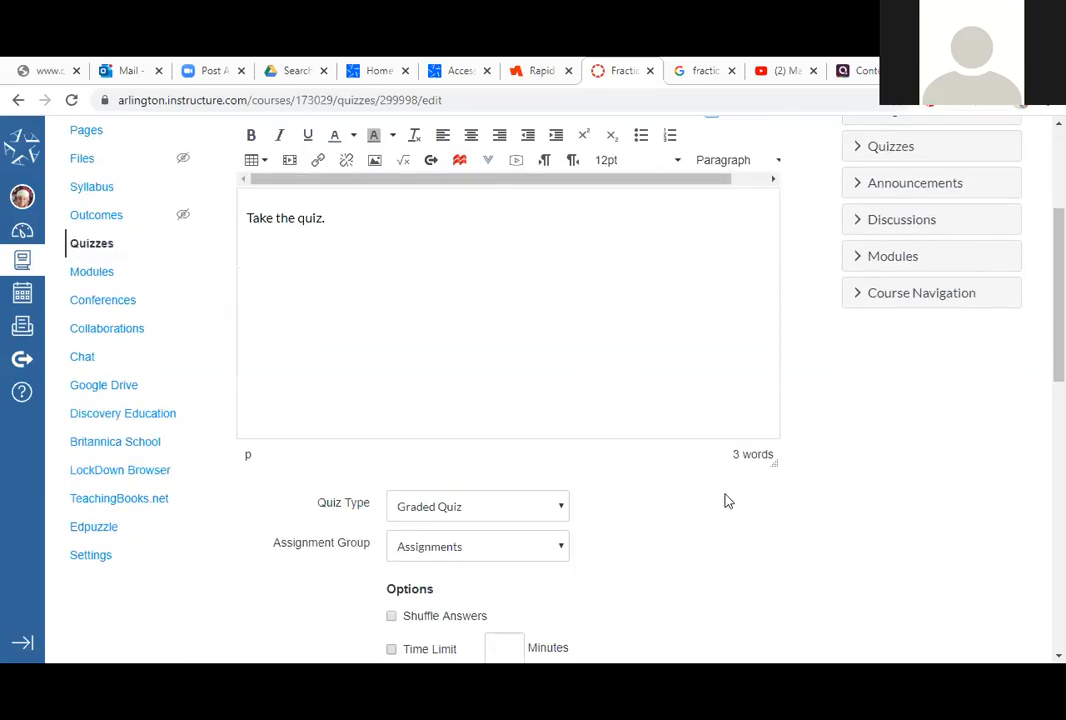
scroll(560, 522, "down", 3)
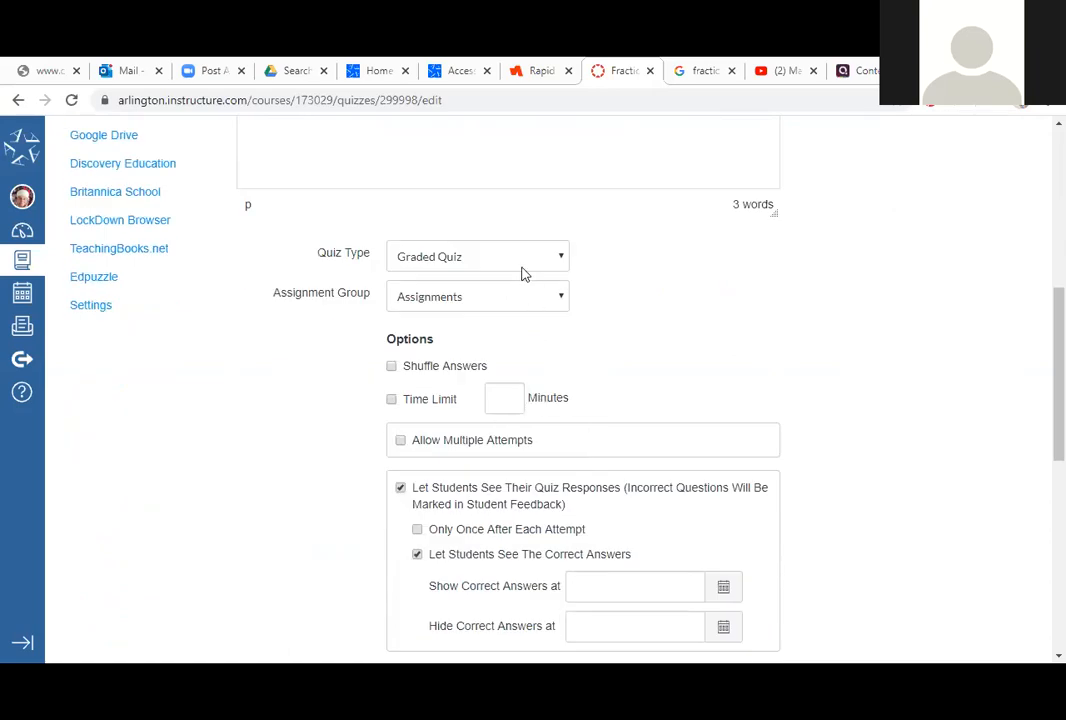
left_click(392, 400)
type("10")
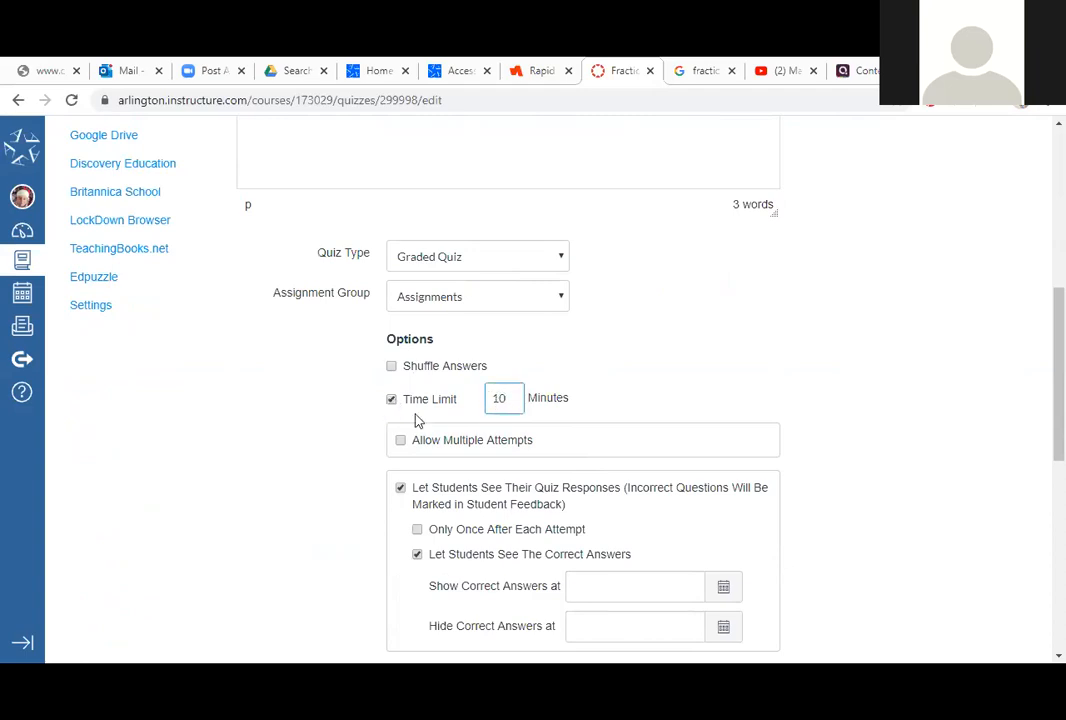
left_click(394, 401)
scroll(675, 383, "down", 3)
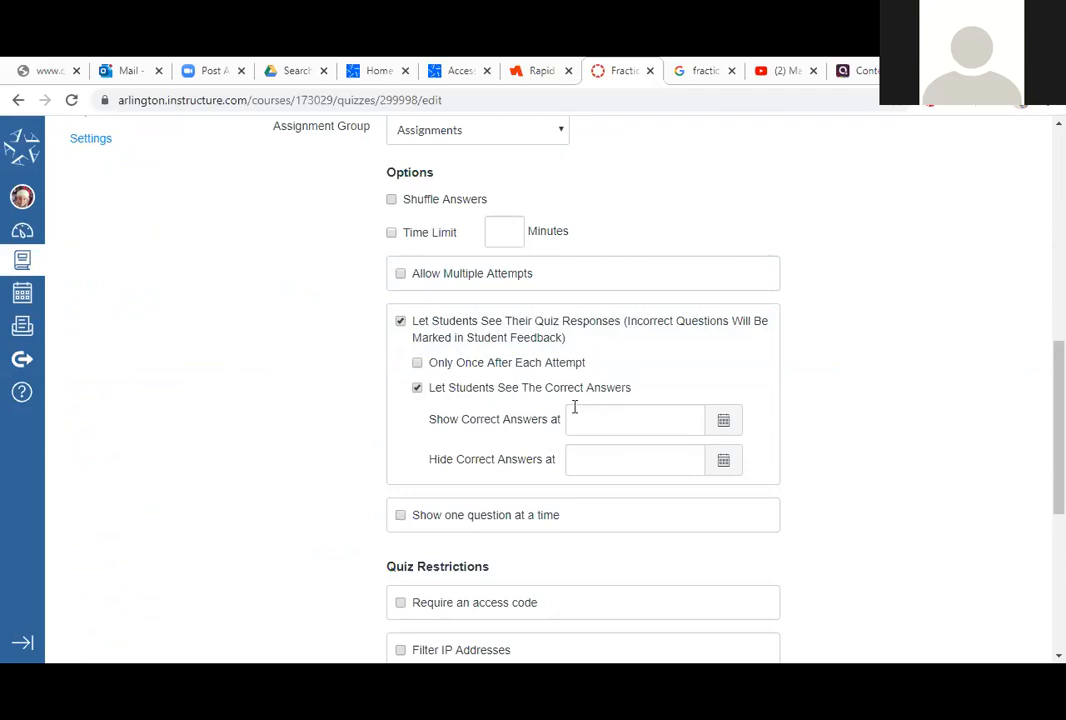
left_click(719, 431)
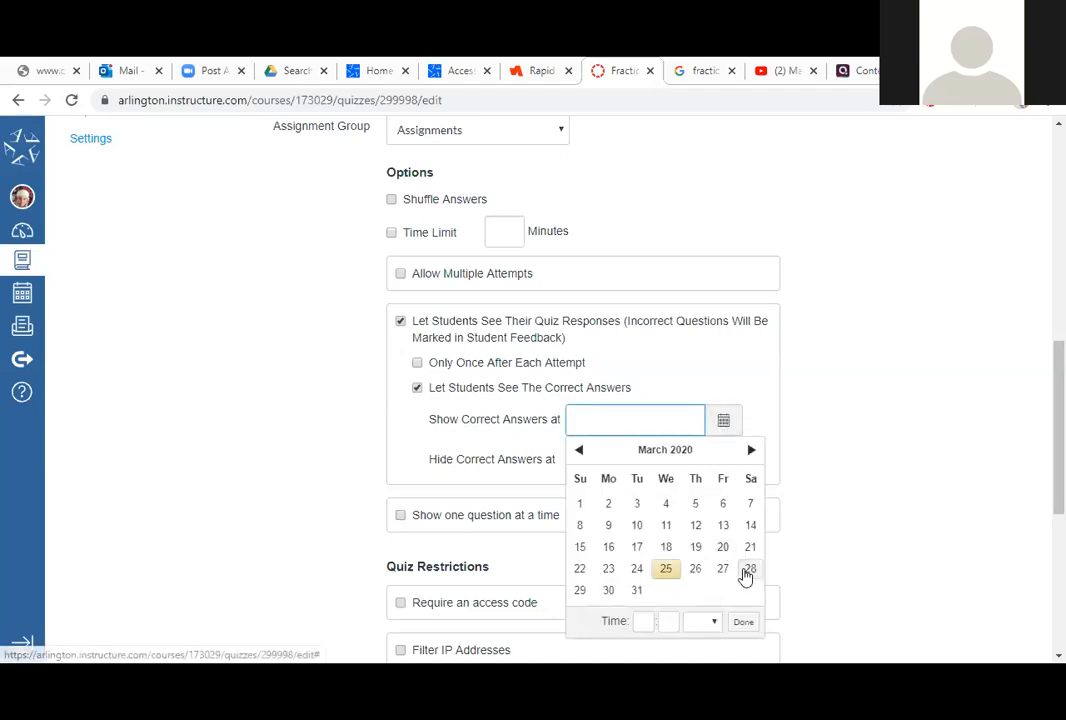
left_click(746, 574)
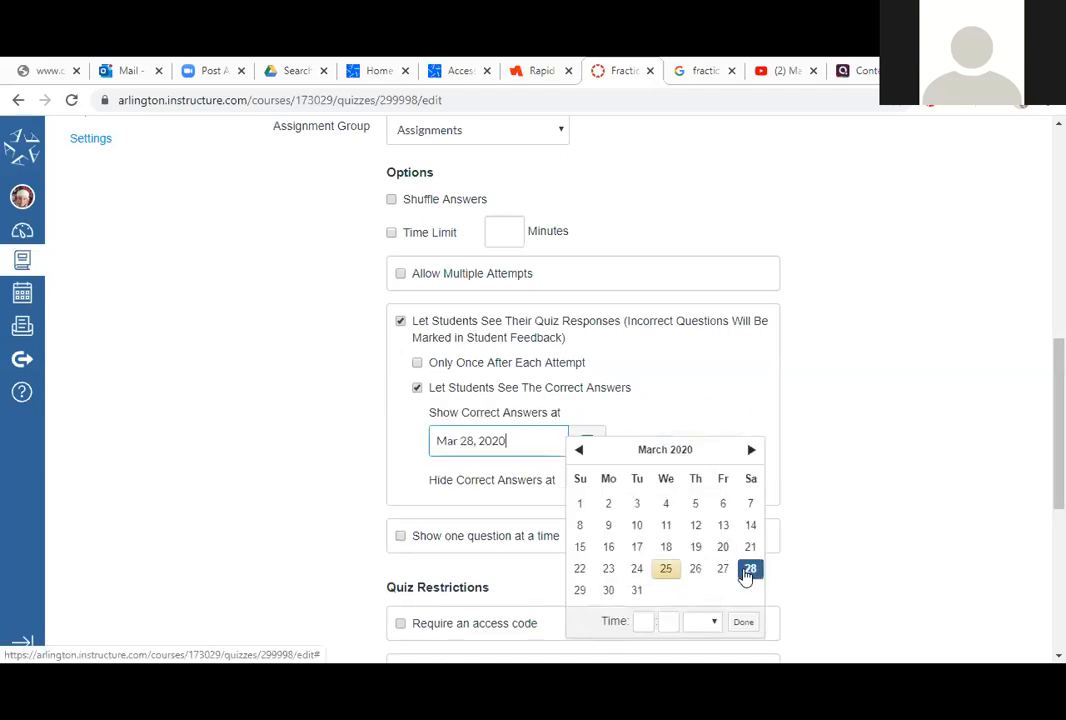
- Turn off letting students see the correct answers and turn on showing one question at a time
left_click(697, 394)
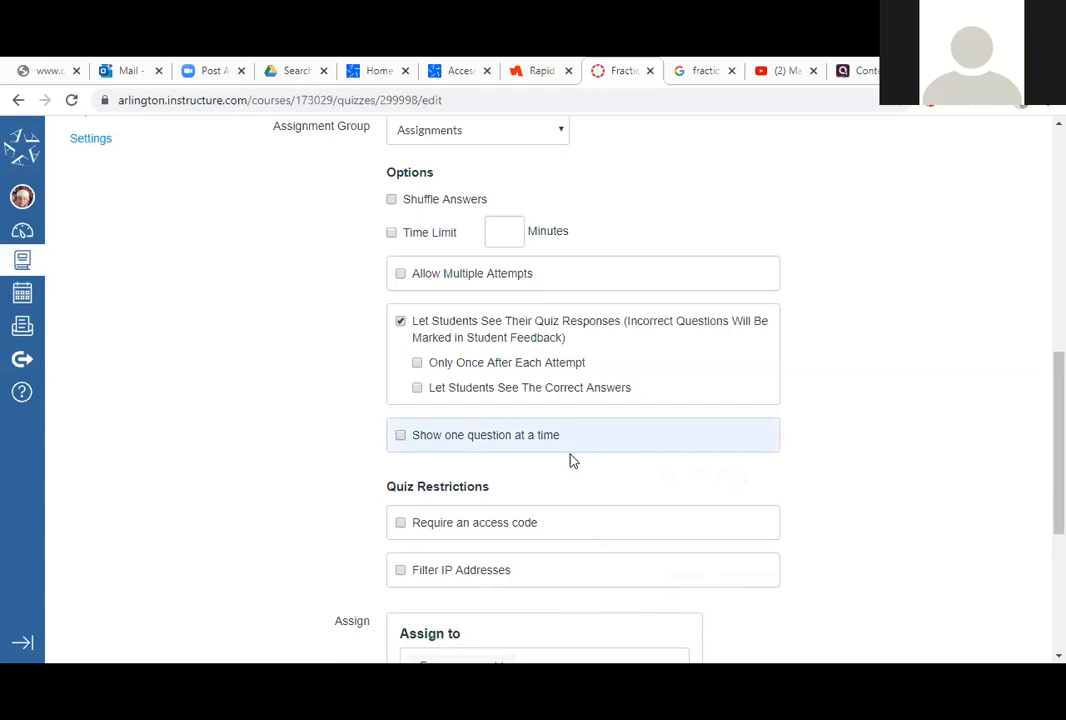
left_click(402, 437)
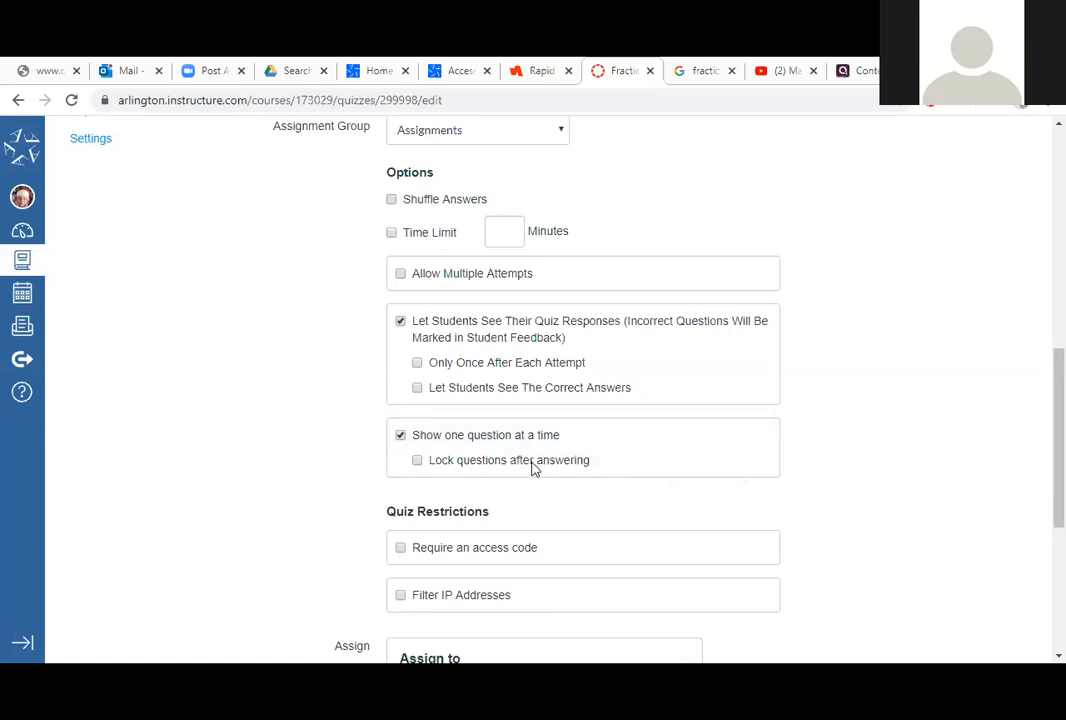
- Add a new multiple-choice question to the quiz and set its value to 10 points
scroll(661, 437, "down", 3)
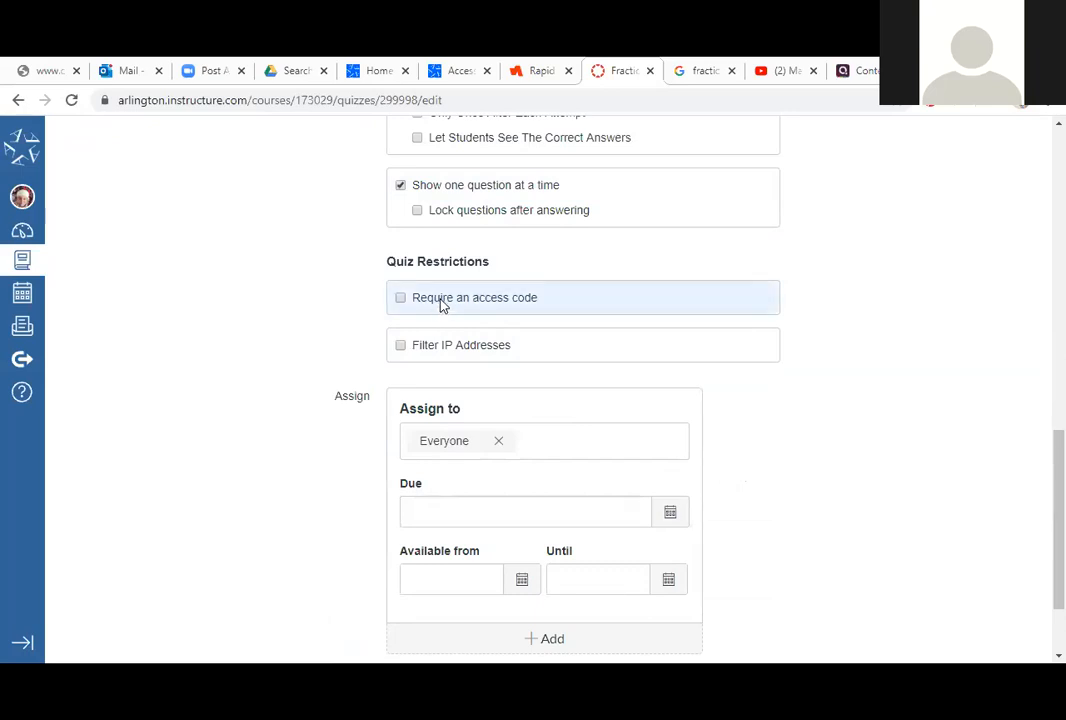
scroll(392, 355, "down", 2)
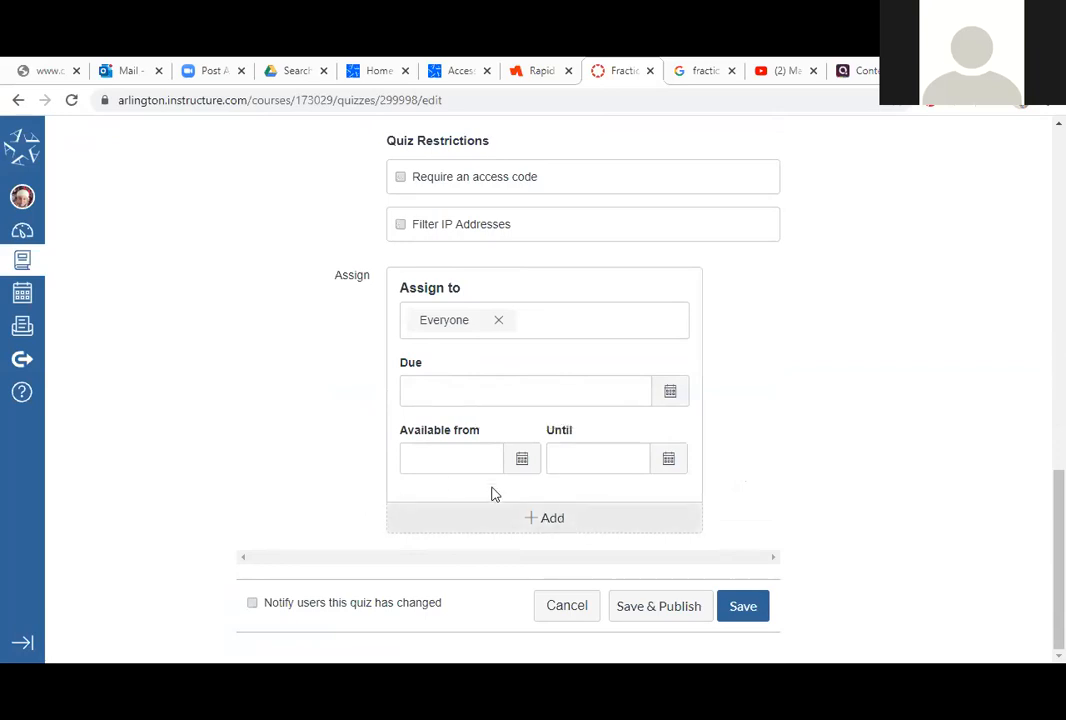
scroll(590, 457, "up", 3)
scroll(638, 466, "down", 3)
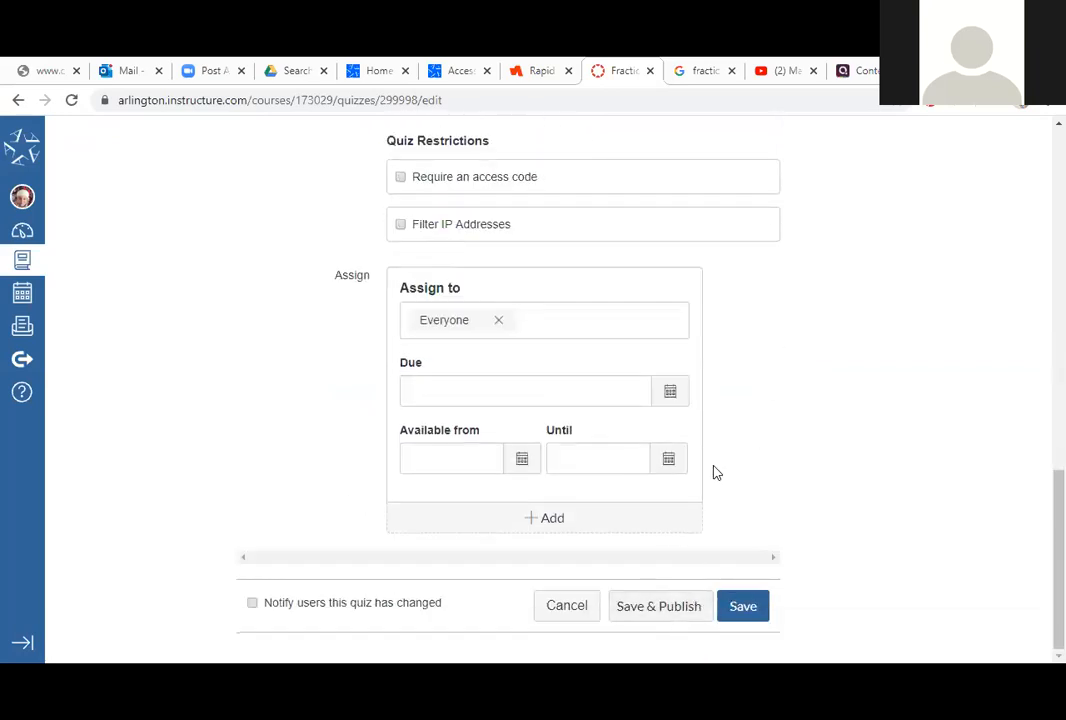
scroll(715, 455, "up", 15)
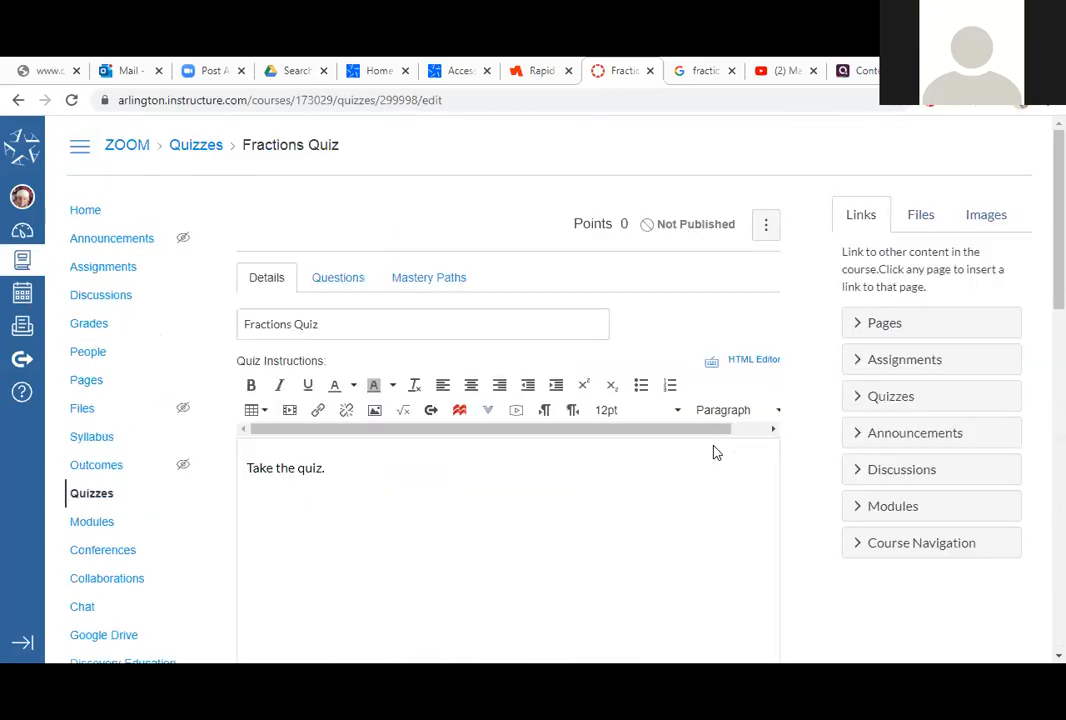
left_click(343, 284)
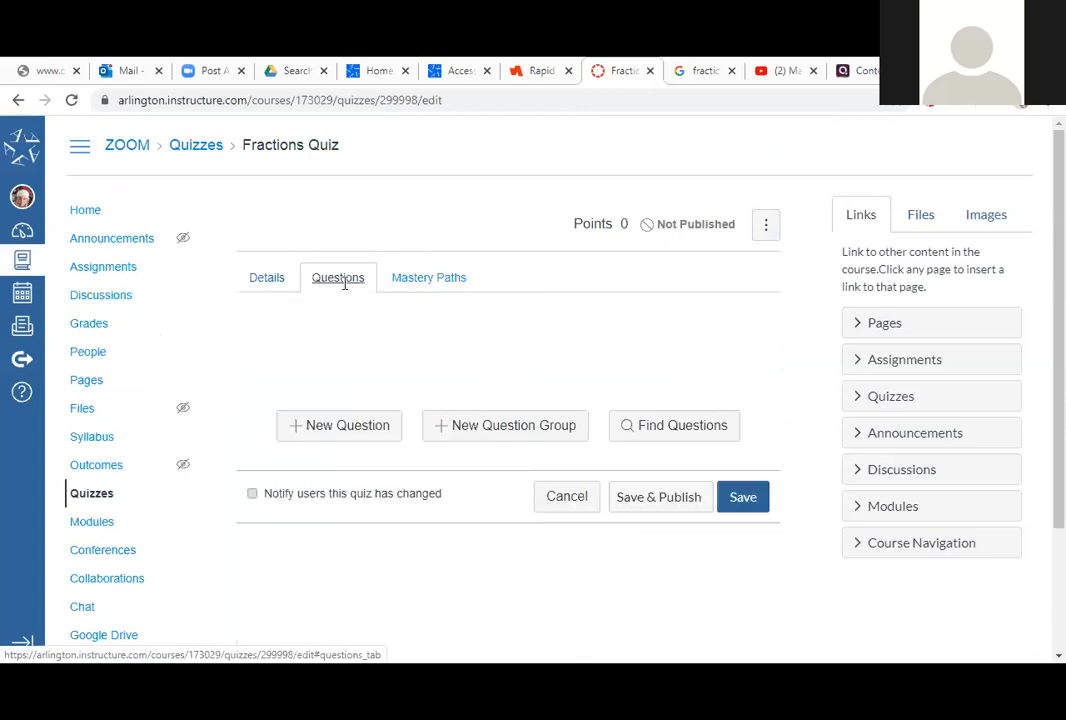
left_click(358, 430)
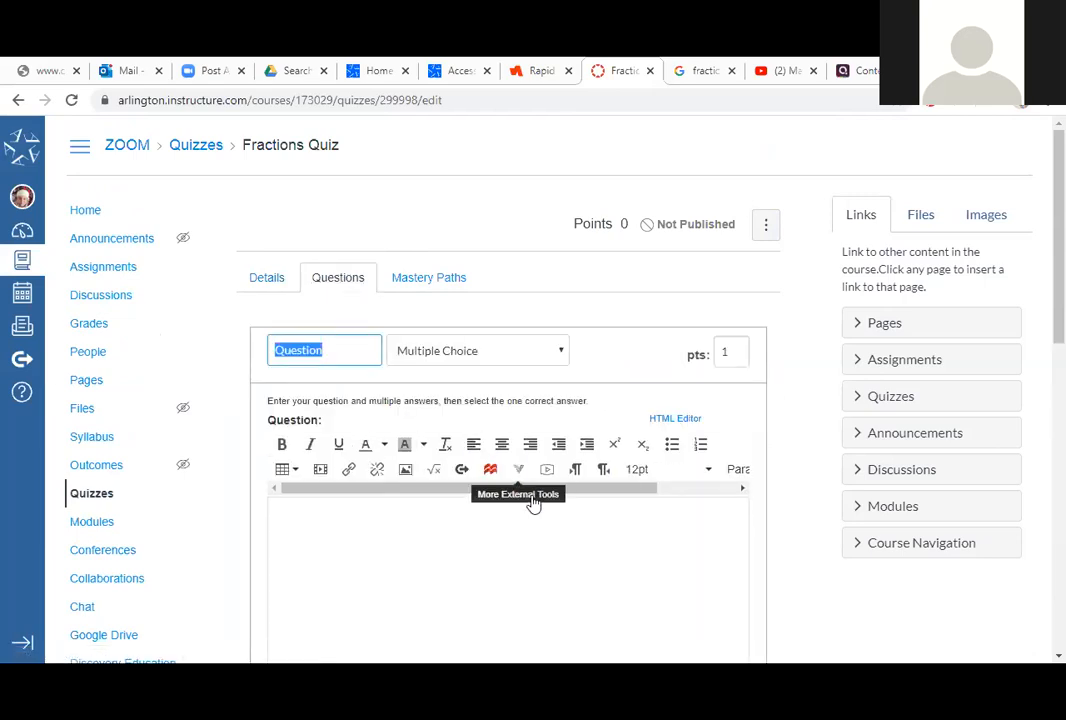
scroll(512, 487, "down", 3)
scroll(453, 263, "up", 3)
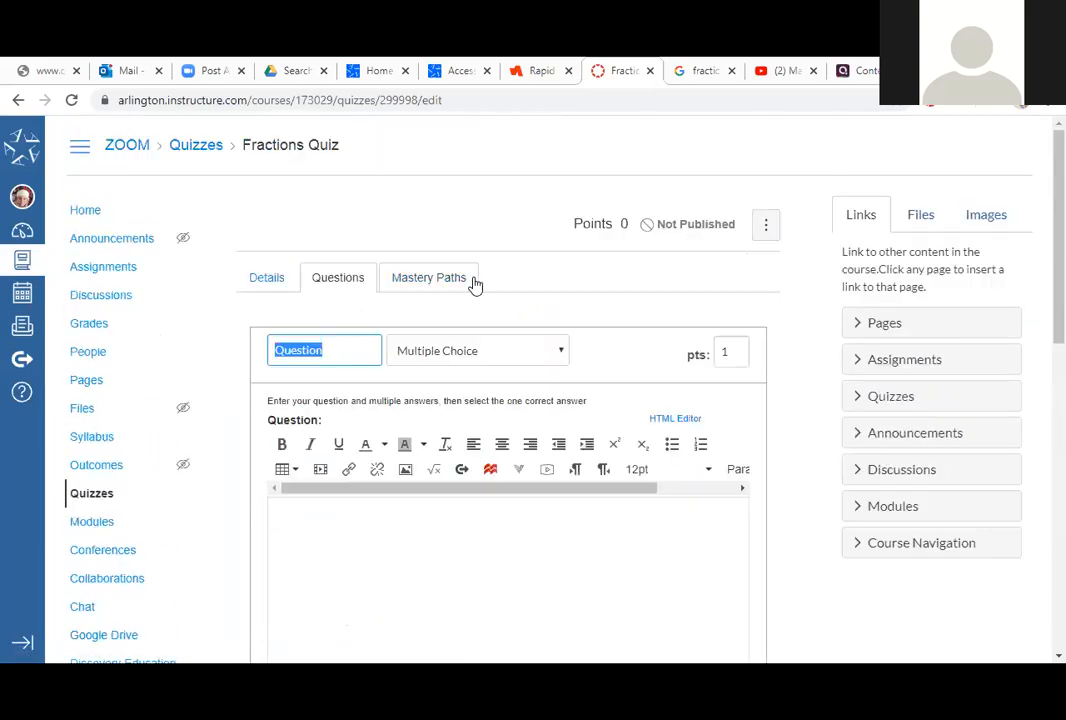
left_click(558, 351)
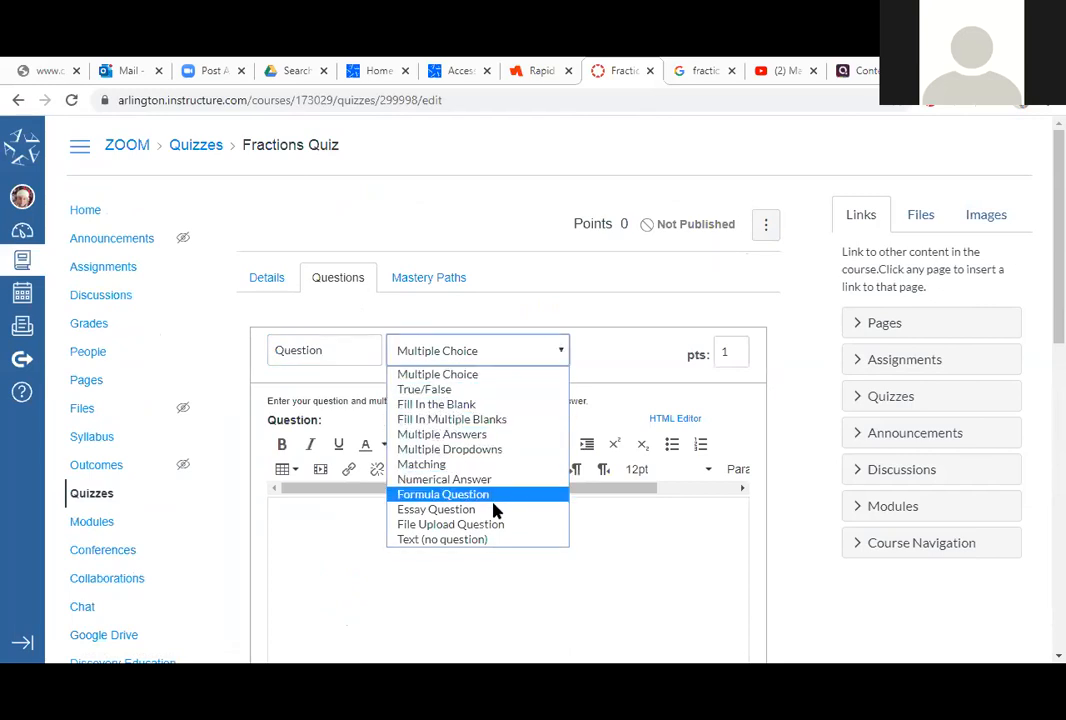
left_click(734, 354)
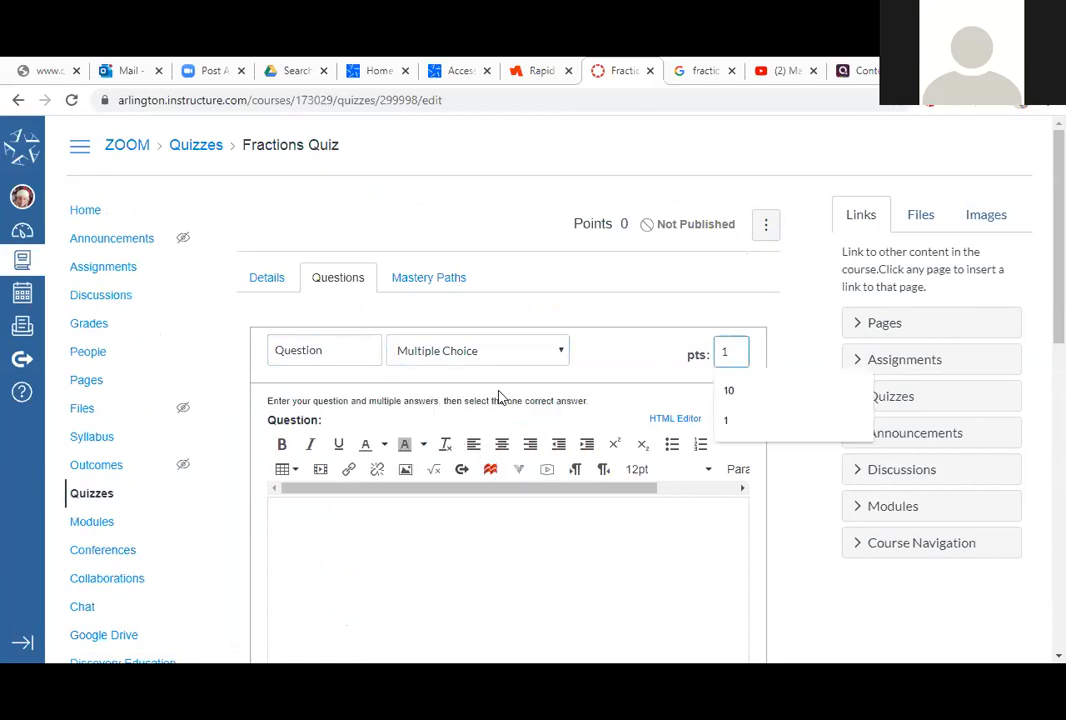
left_click(745, 392)
- Enter "Who is your favorite teacher?" as the question text
left_click(404, 520)
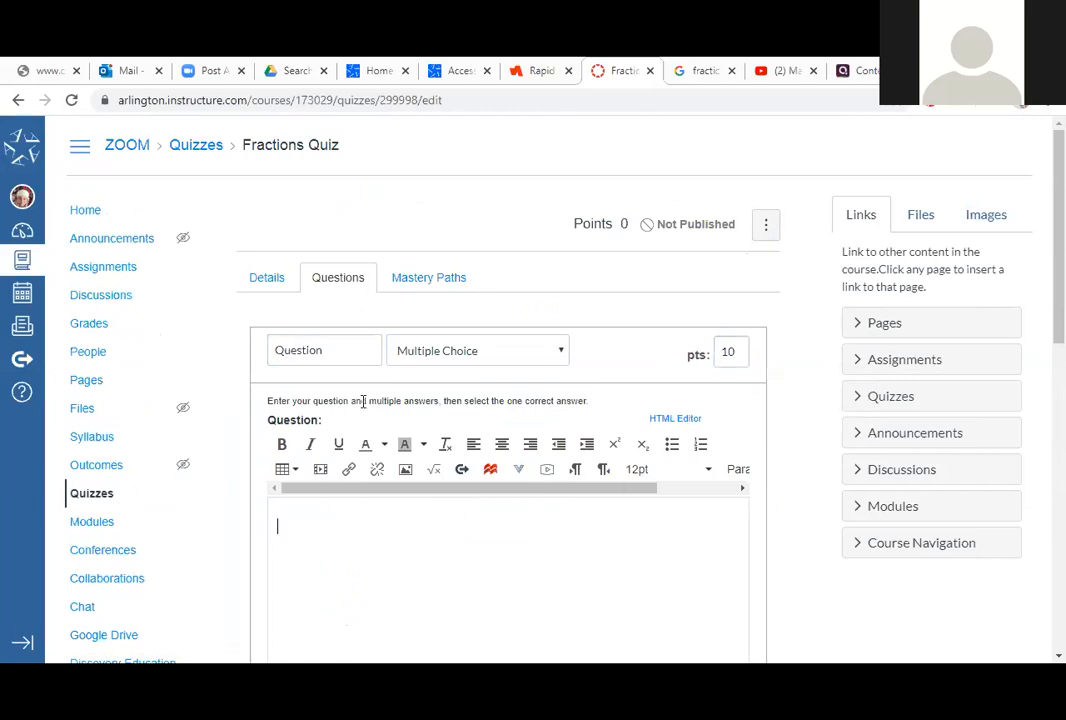
scroll(362, 405, "down", 5)
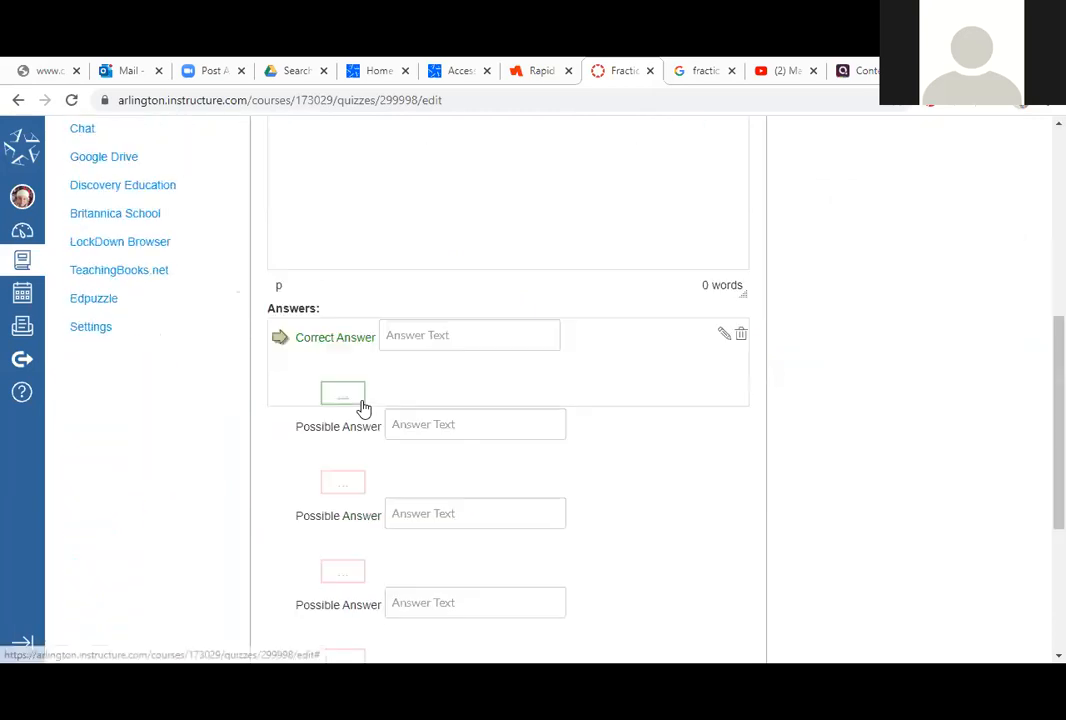
scroll(380, 313, "up", 3)
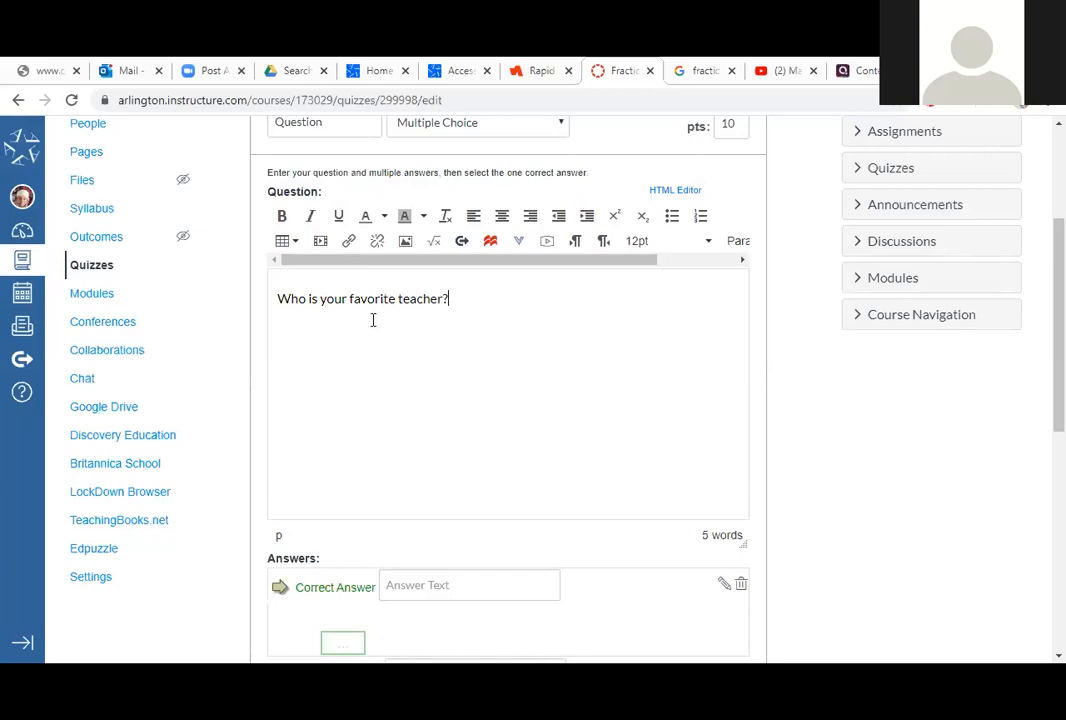
- Enter teachers' surnames as the correct answer and first two possible answers, and "Your mom" as the last possible answer
scroll(485, 400, "down", 2)
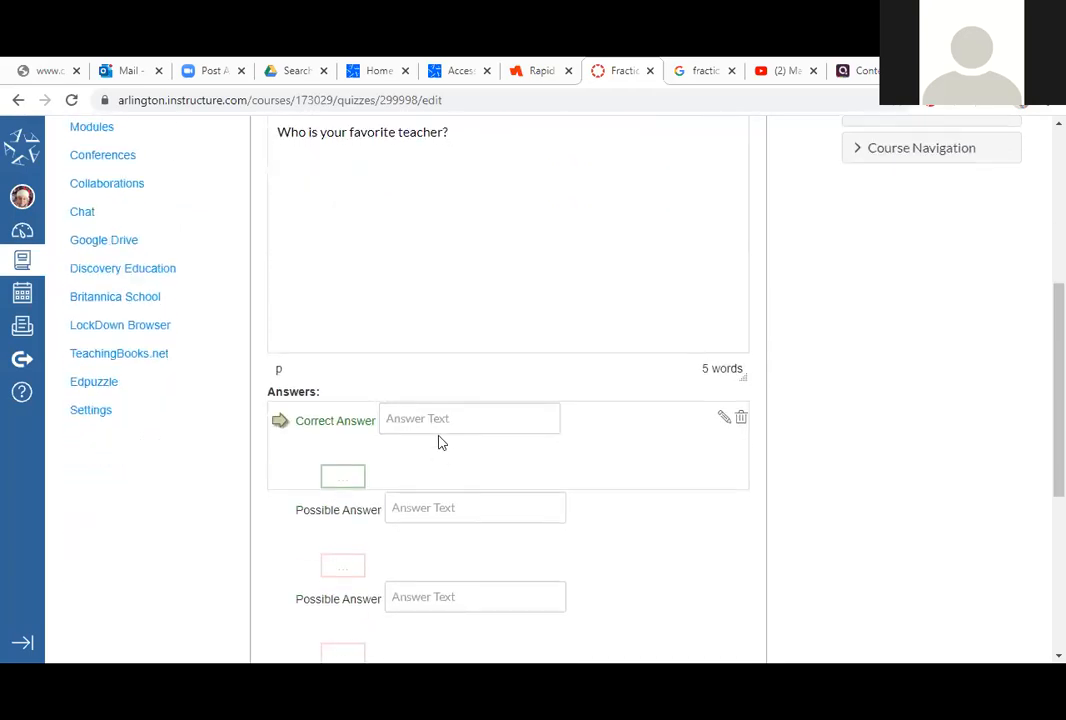
left_click(430, 419)
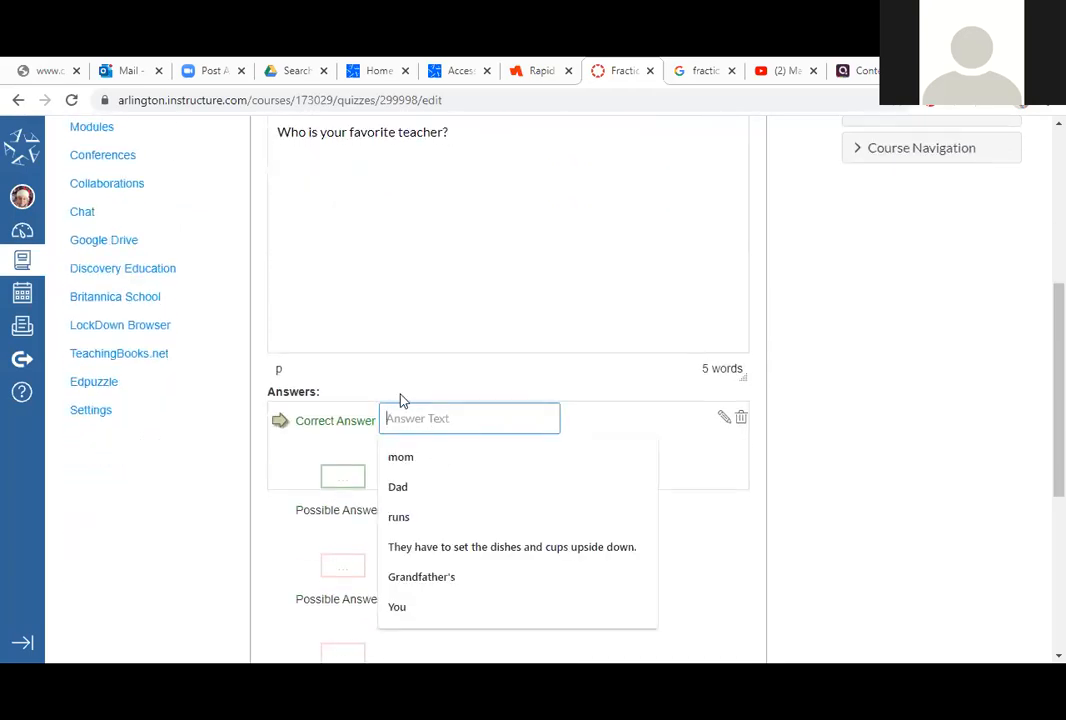
type("Jones")
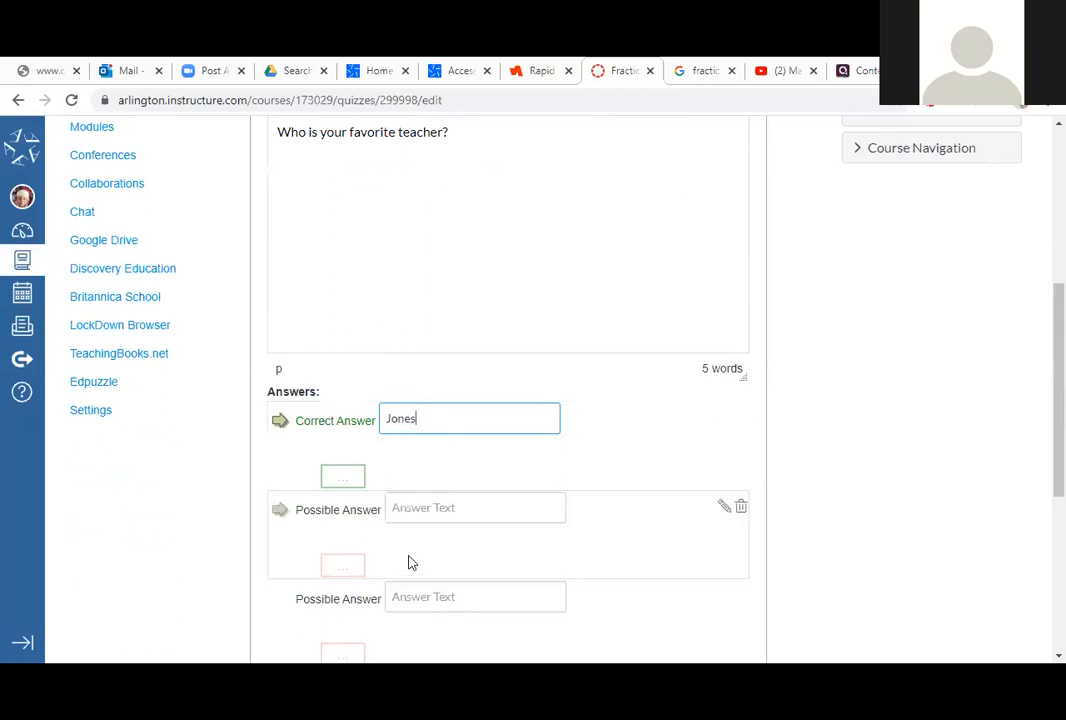
left_click(420, 508)
type("Fratina")
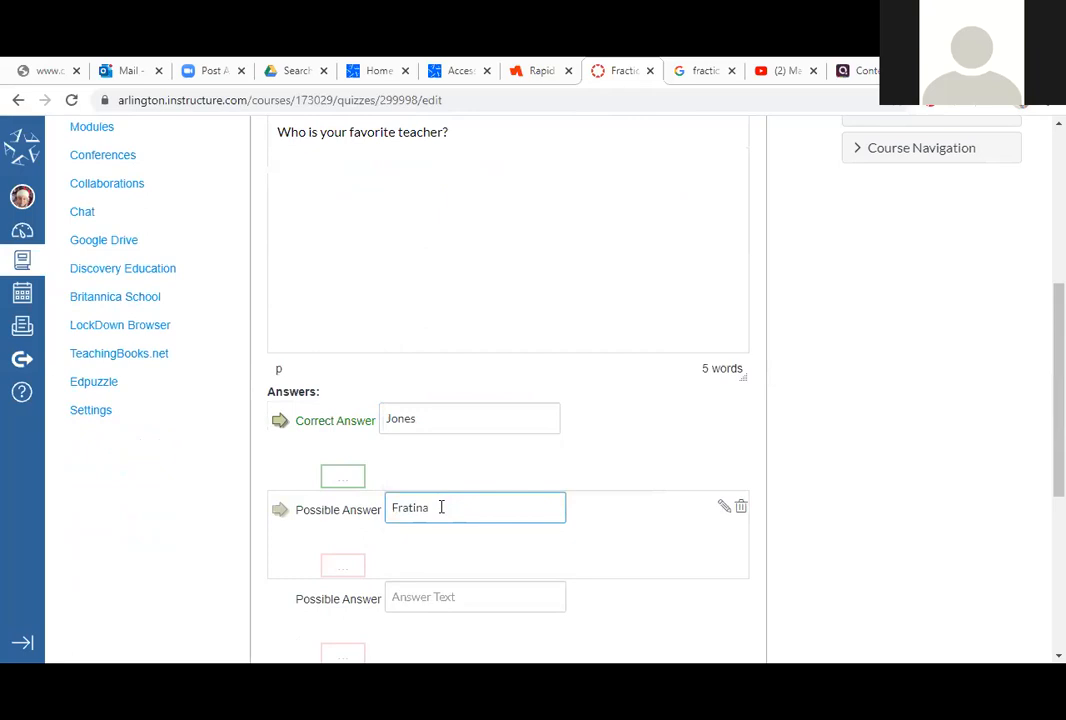
scroll(441, 507, "down", 3)
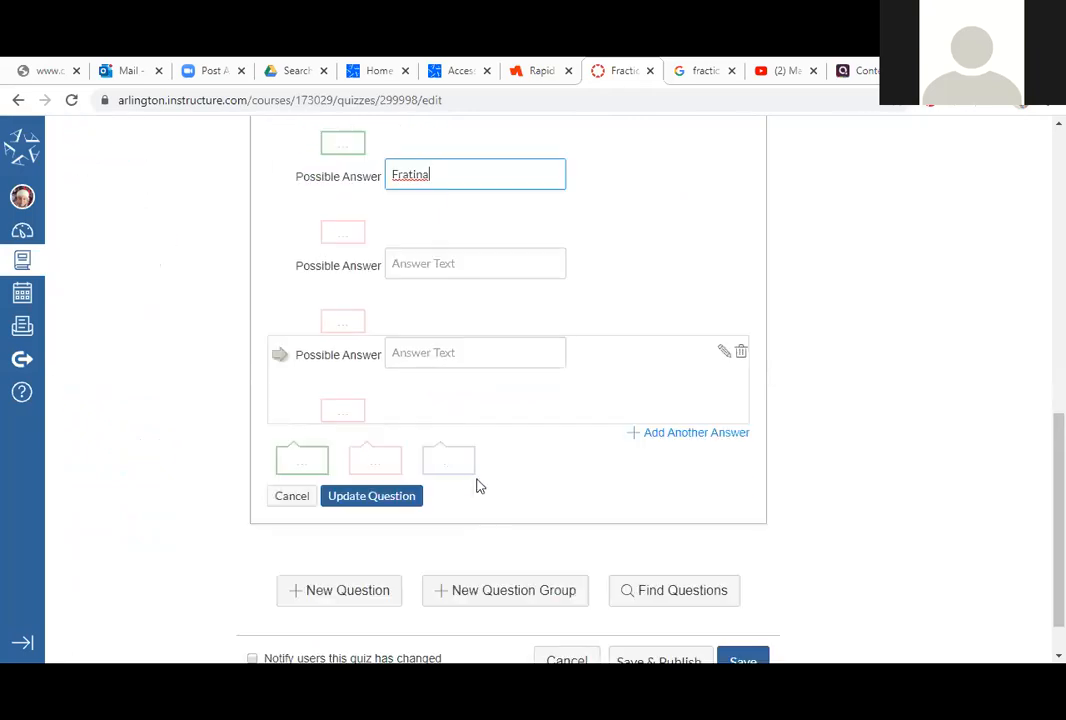
left_click(443, 263)
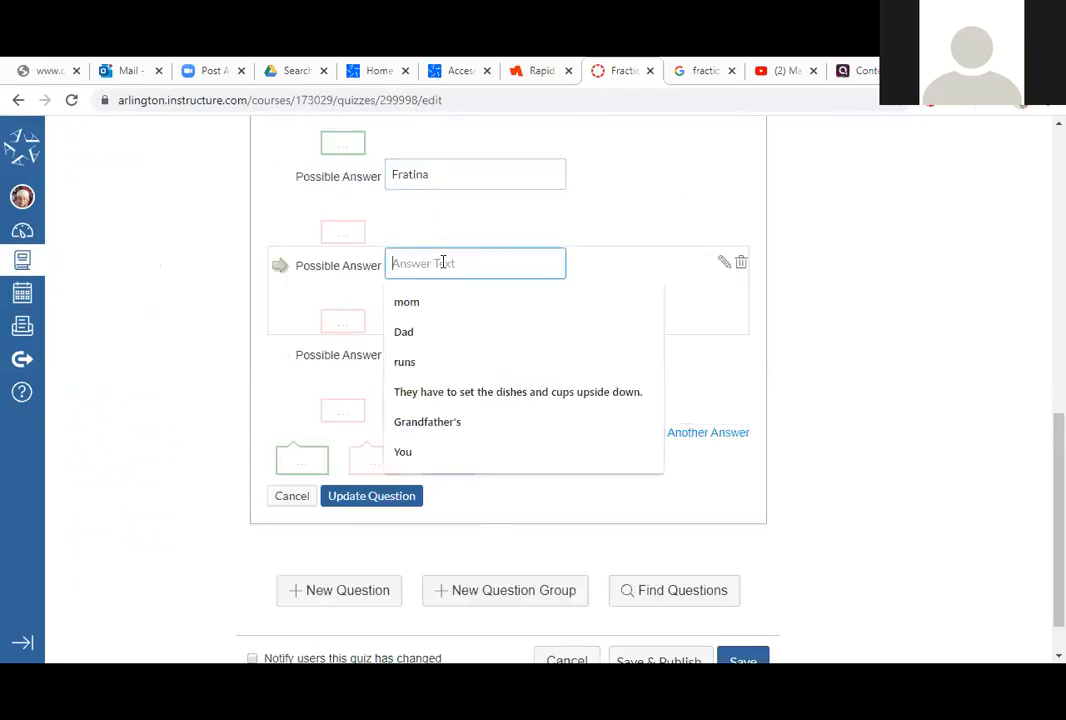
type("Thompson")
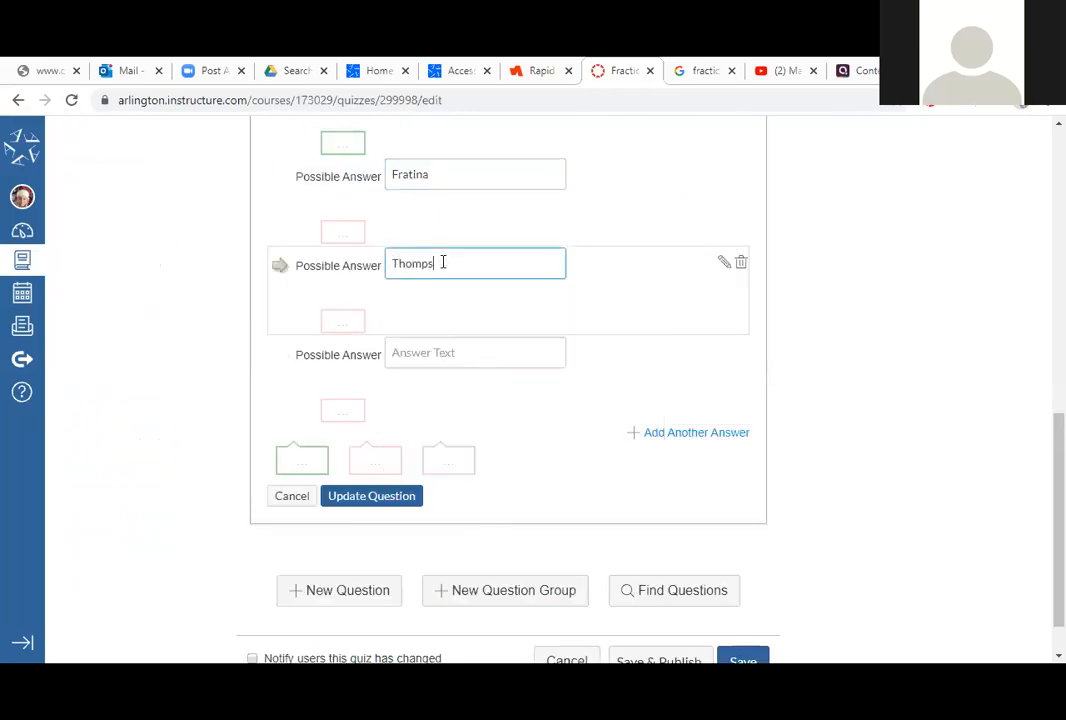
left_click(421, 352)
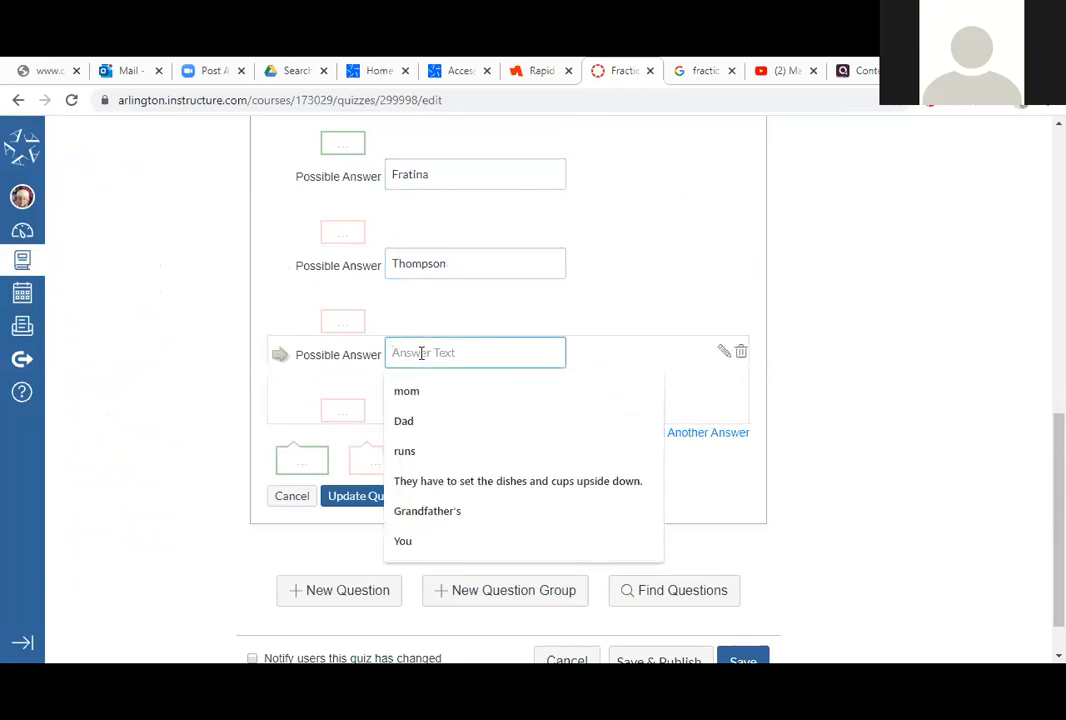
type("Your mom")
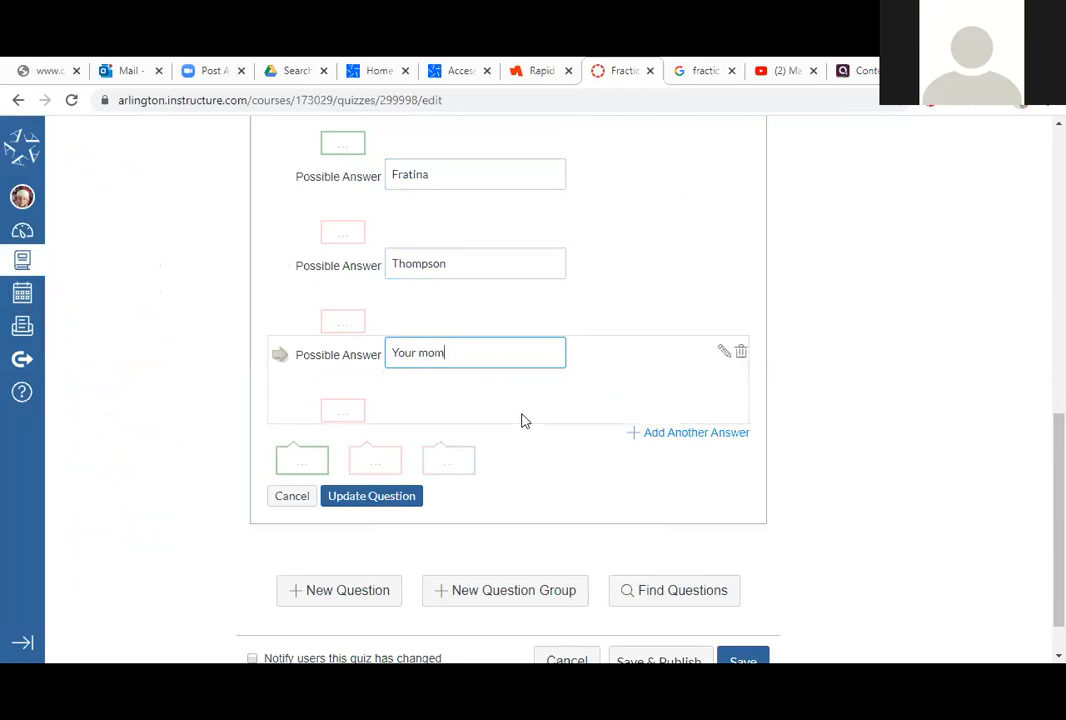
scroll(602, 424, "up", 1)
scroll(343, 319, "up", 2)
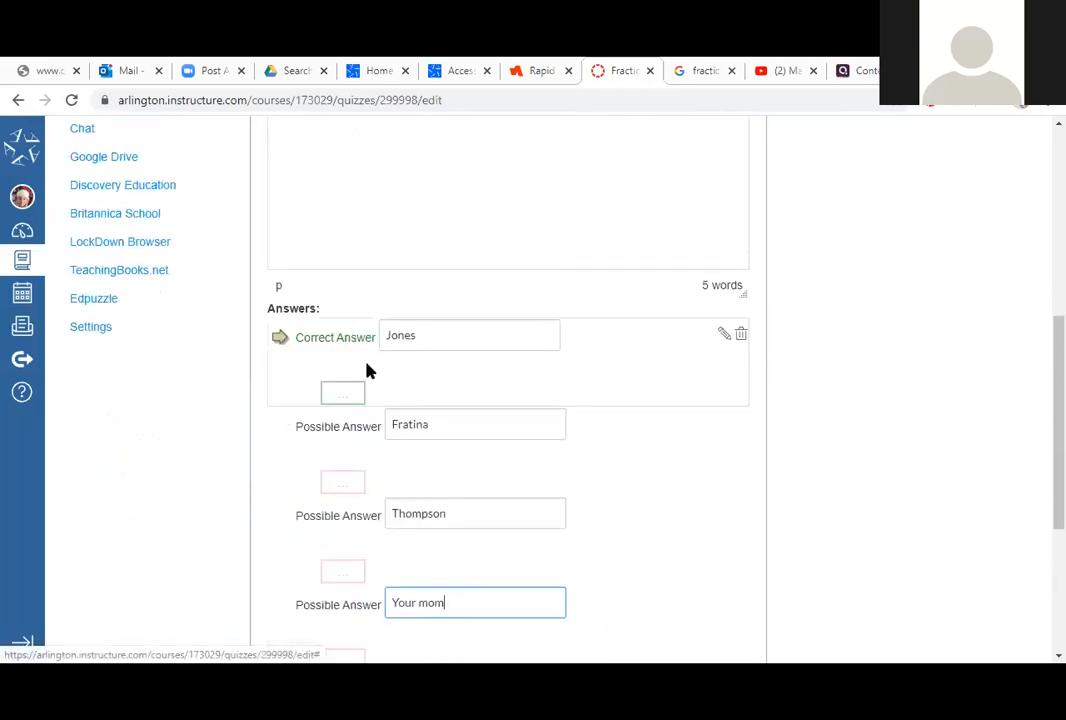
- Try marking the second answer as the correct one, and return the correct mark to the first answer
left_click(279, 428)
left_click(280, 343)
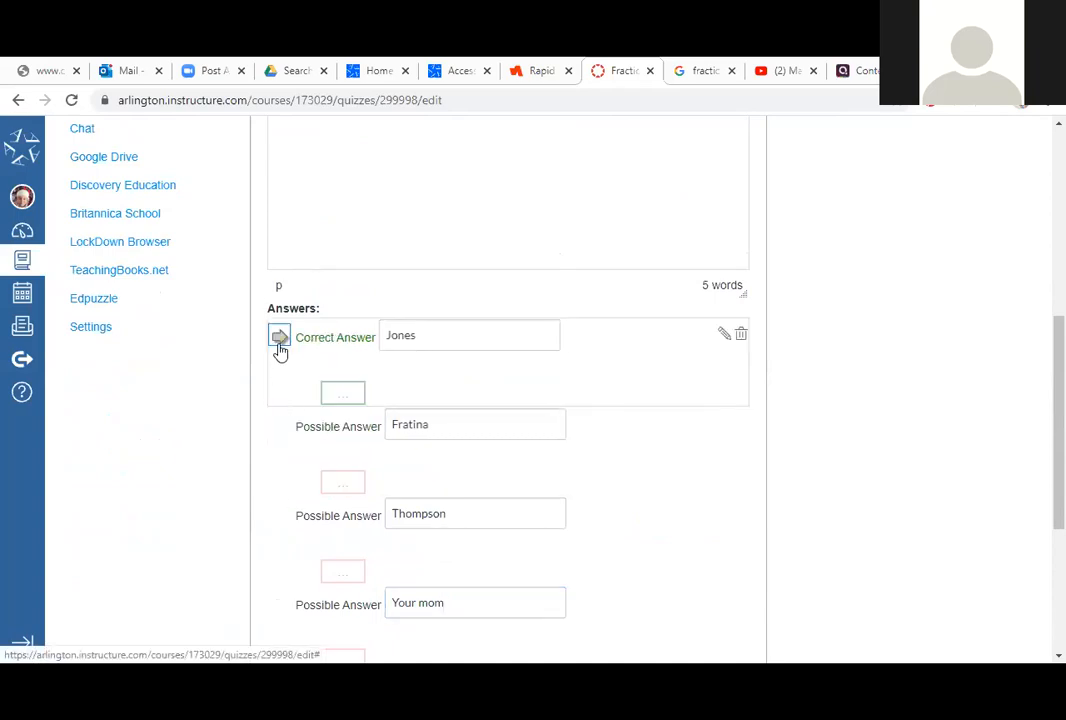
left_click(279, 428)
scroll(631, 478, "down", 3)
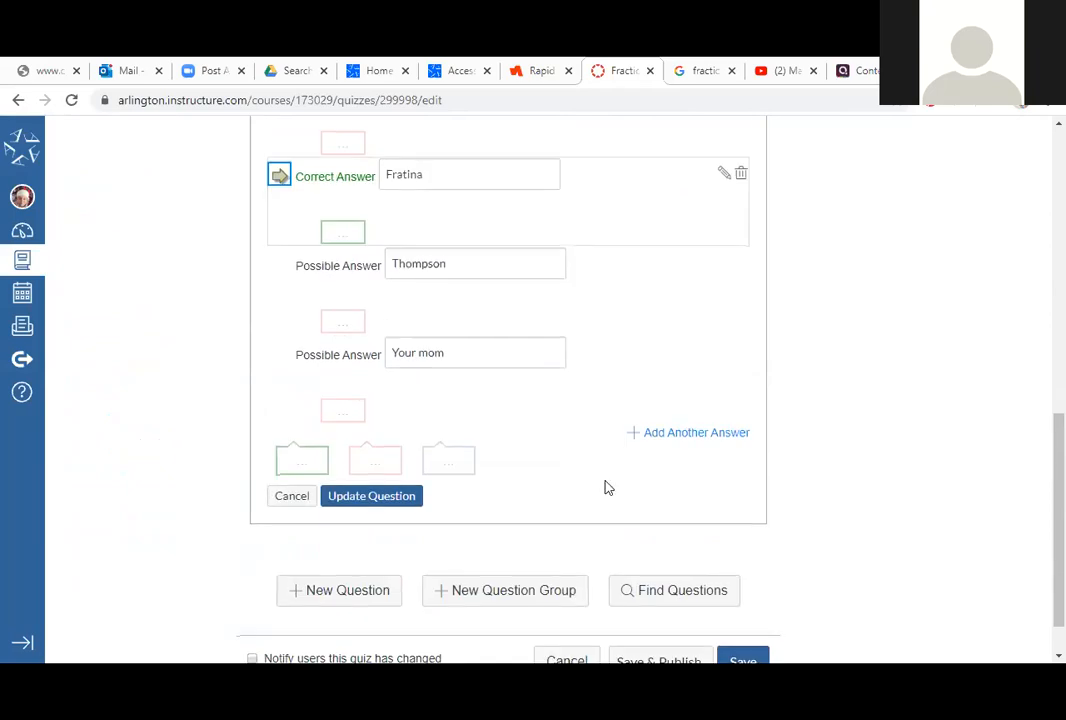
scroll(305, 250, "up", 2)
left_click(280, 258)
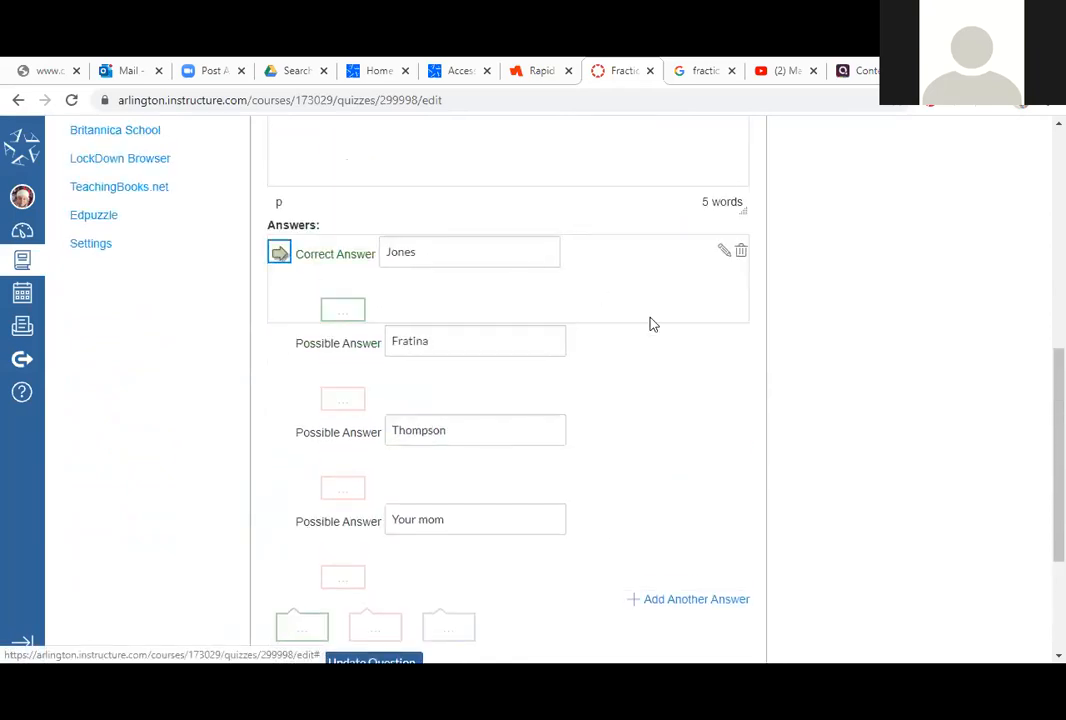
- Update the multiple-choice question to store its text and answers in the quiz
scroll(638, 373, "down", 3)
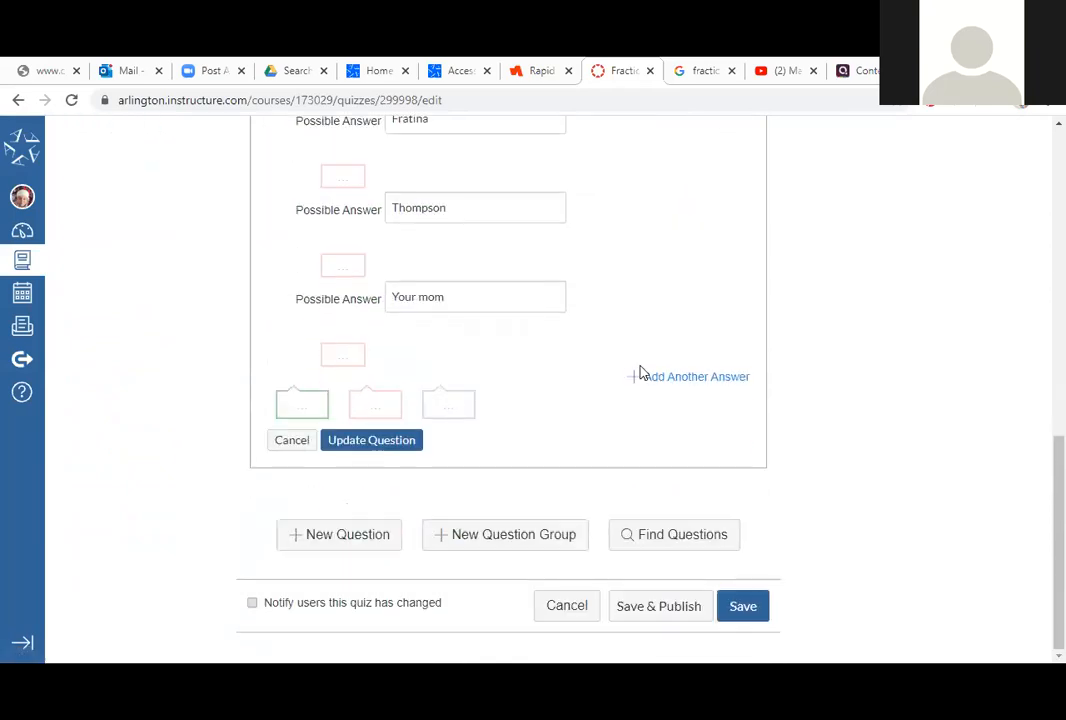
left_click(376, 441)
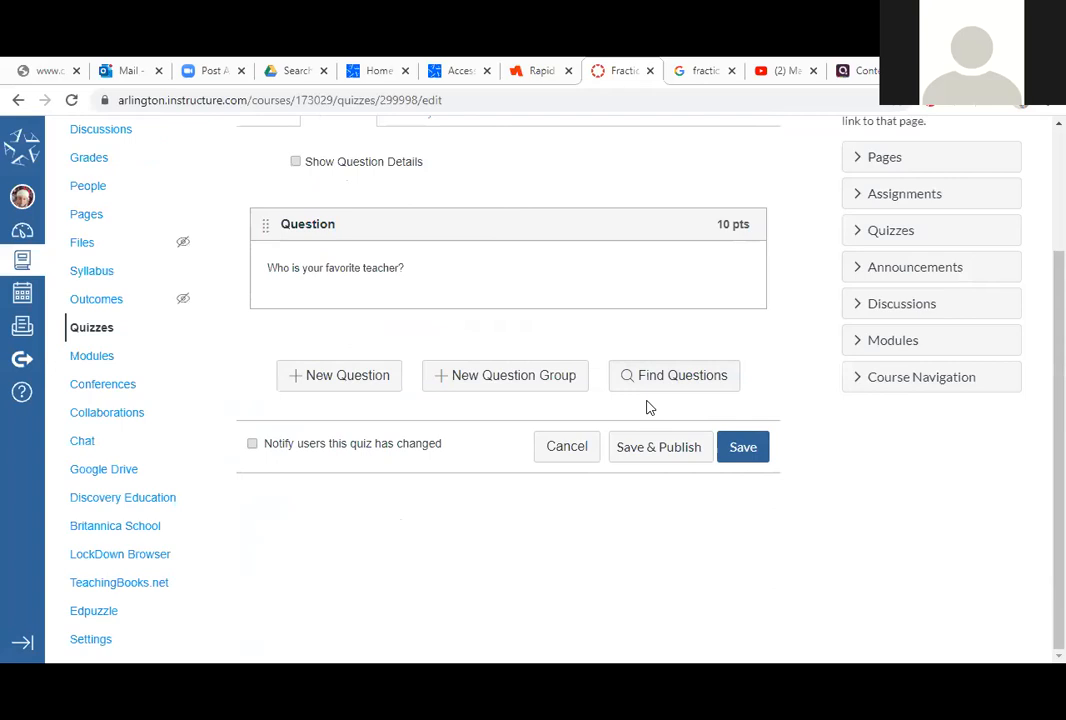
scroll(876, 431, "up", 3)
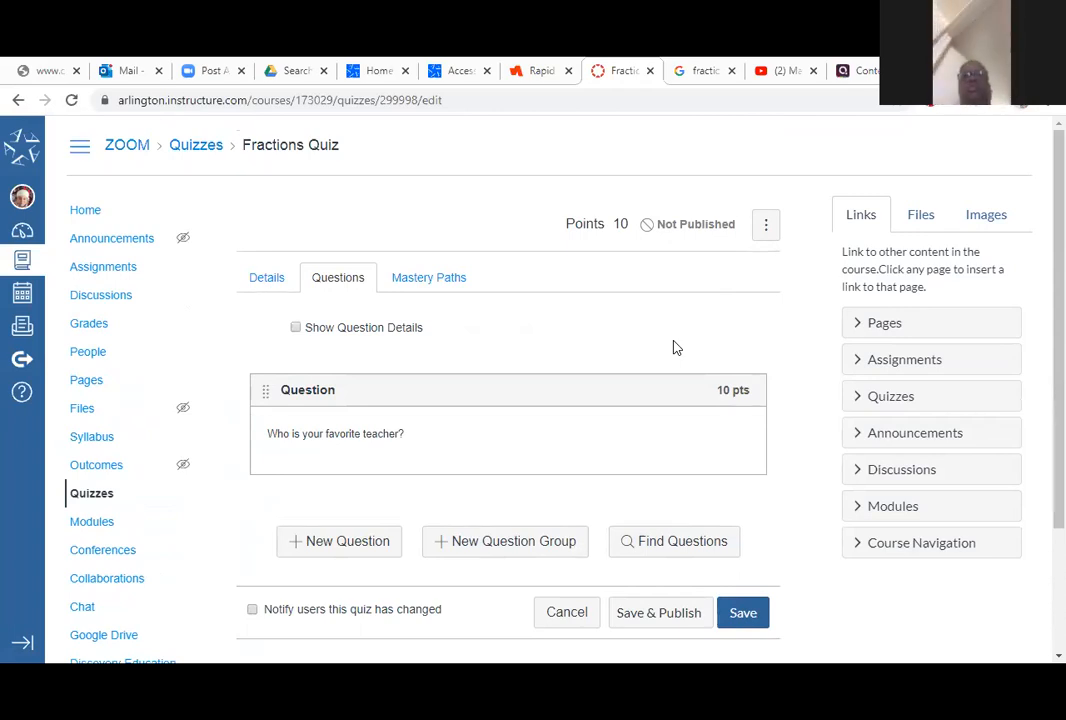
left_click(86, 210)
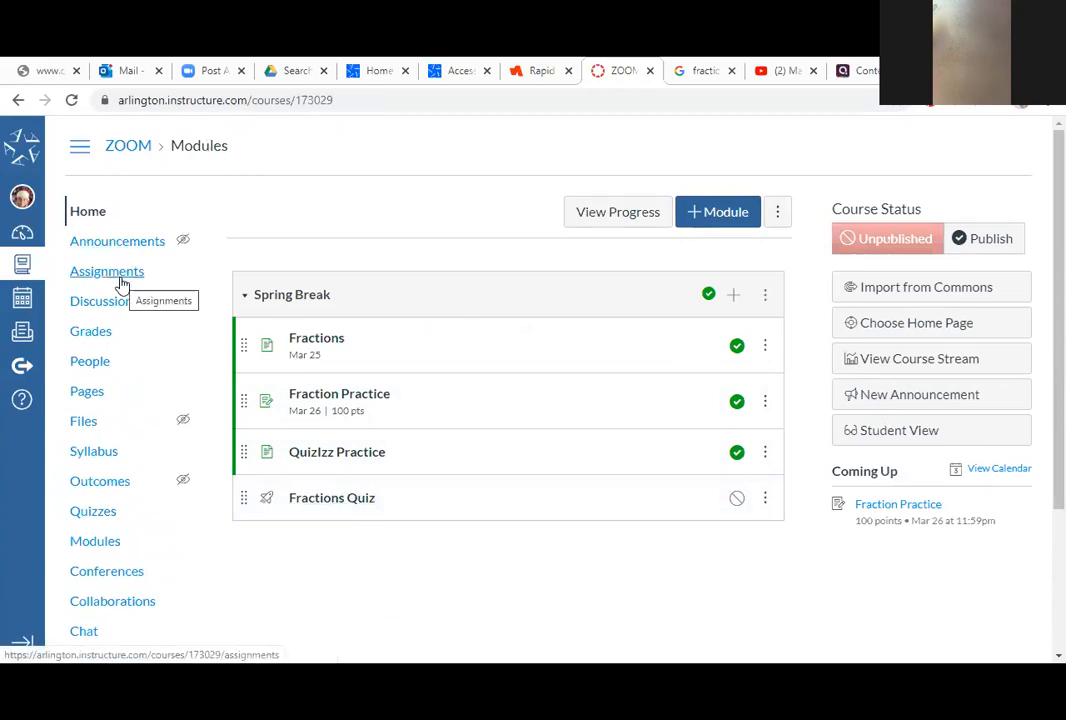
left_click(95, 522)
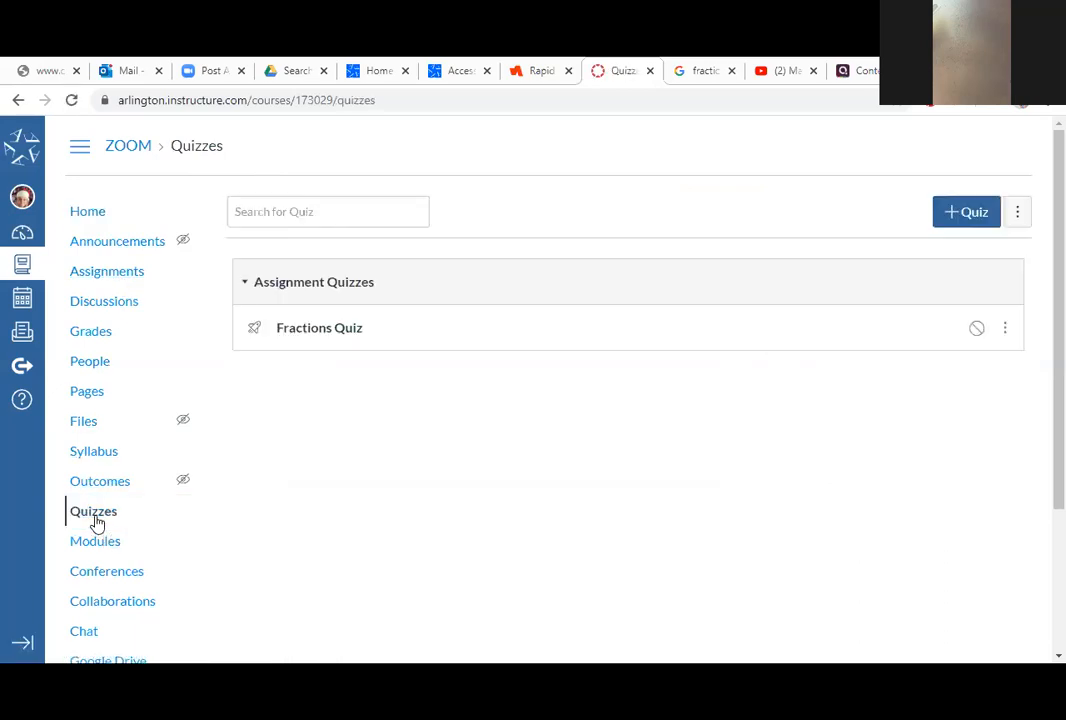
left_click(1019, 213)
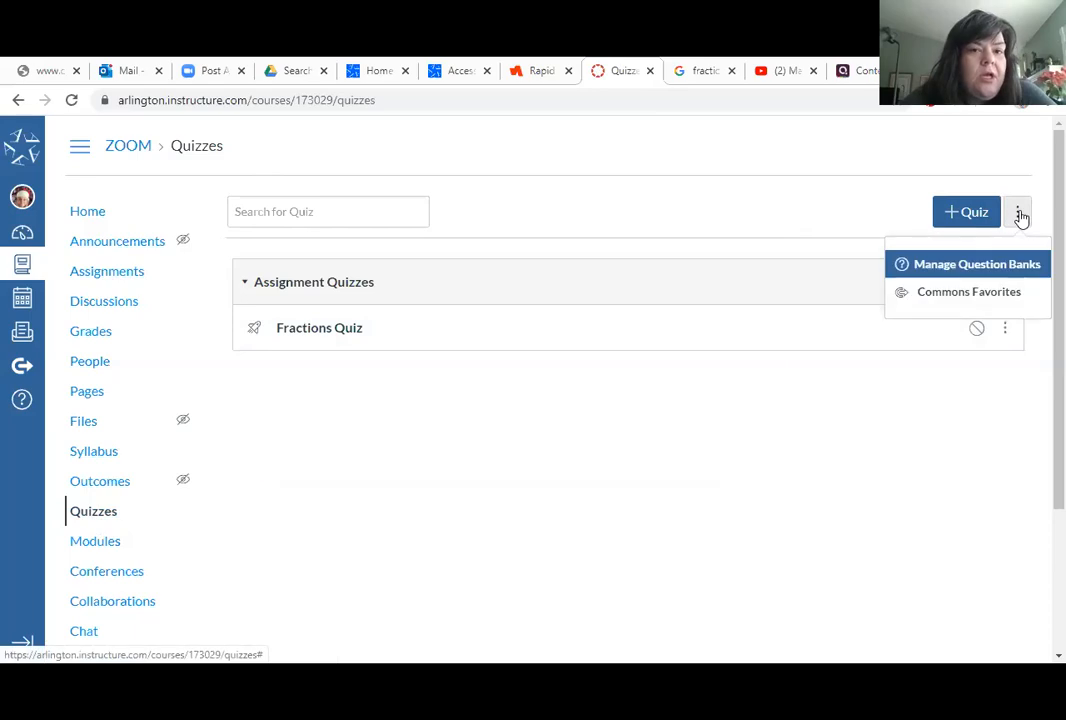
left_click(105, 281)
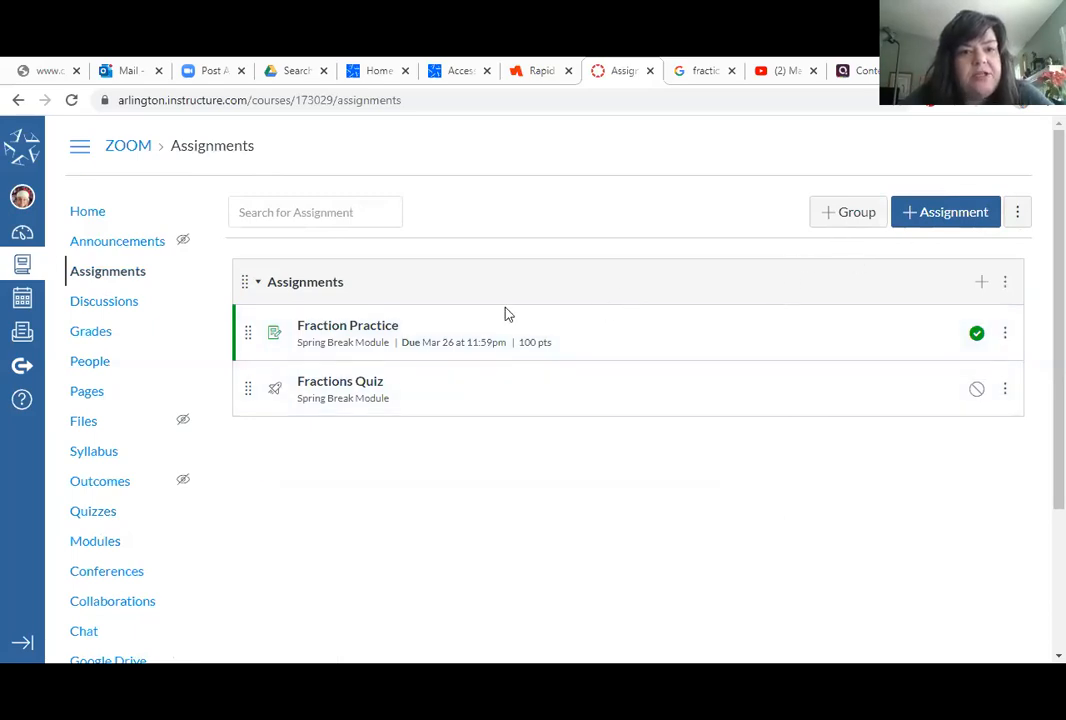
left_click(89, 214)
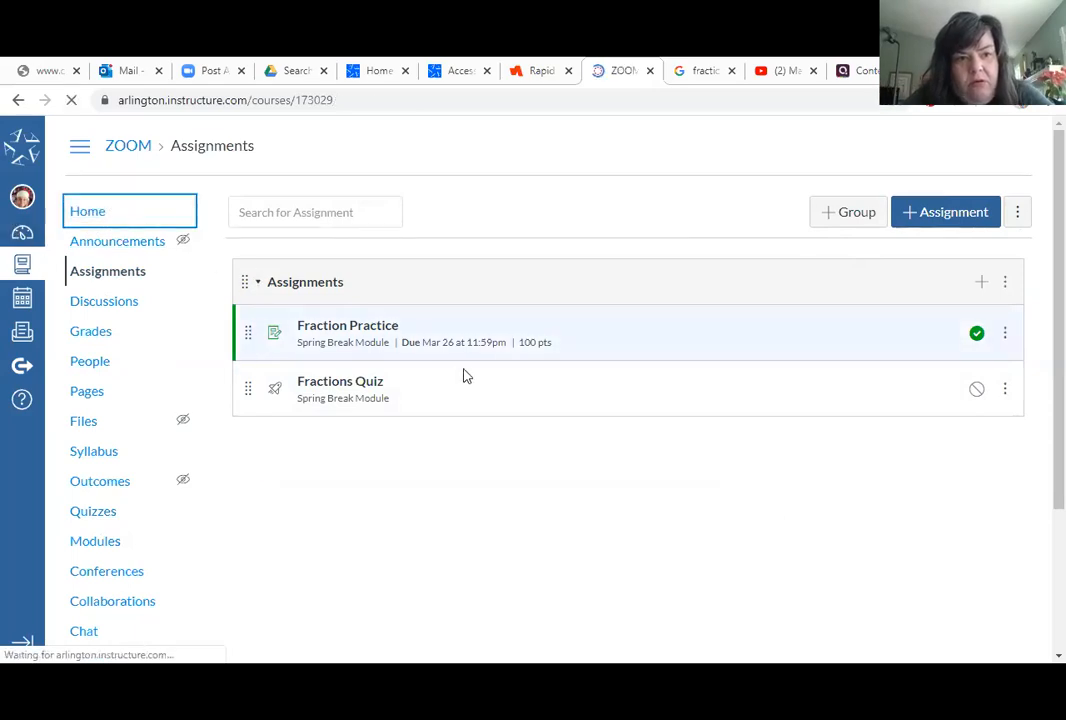
- Open the Fractions Quiz from the Spring Break module and bring up its questions for editing
left_click(585, 482)
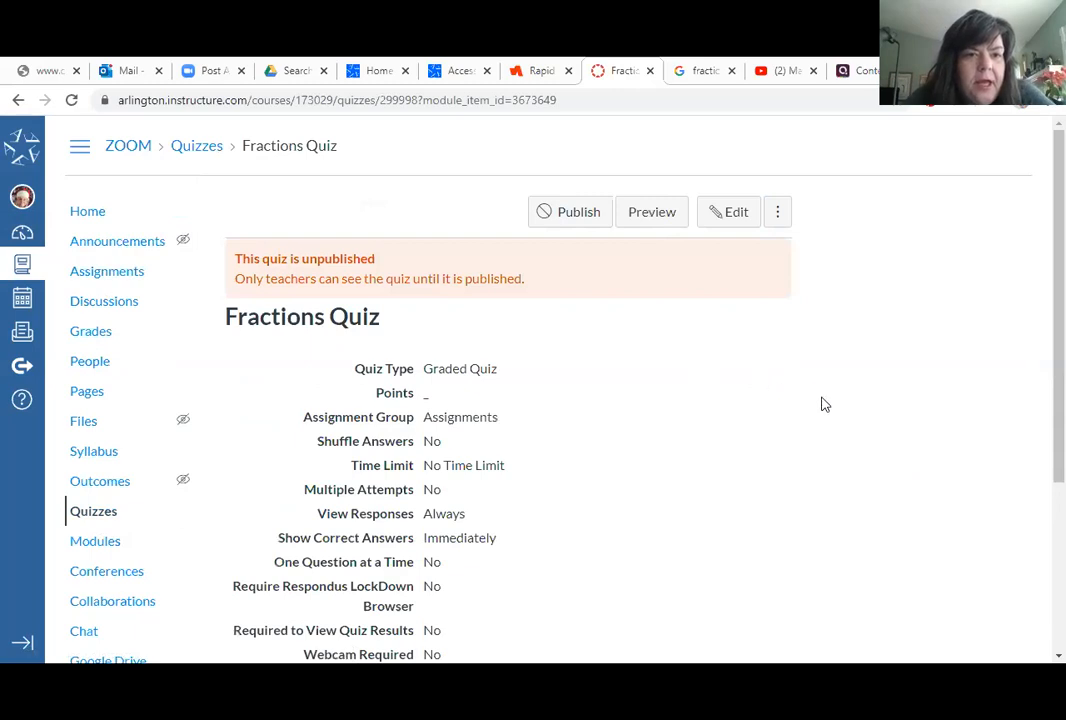
scroll(823, 404, "down", 3)
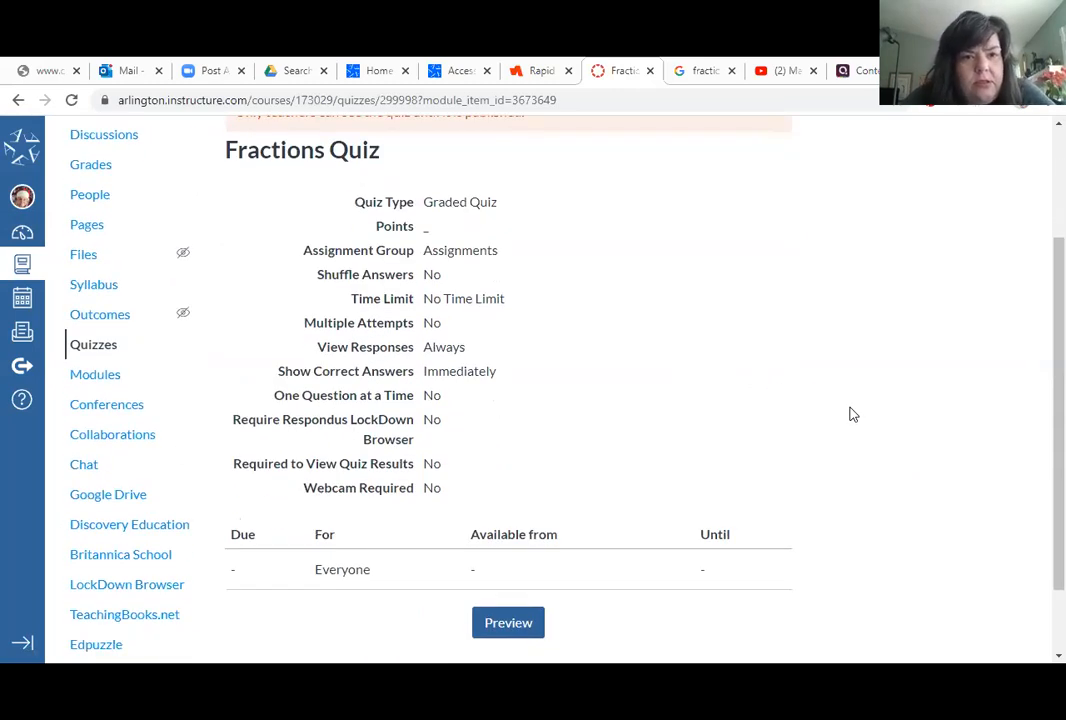
scroll(852, 414, "up", 3)
left_click(730, 211)
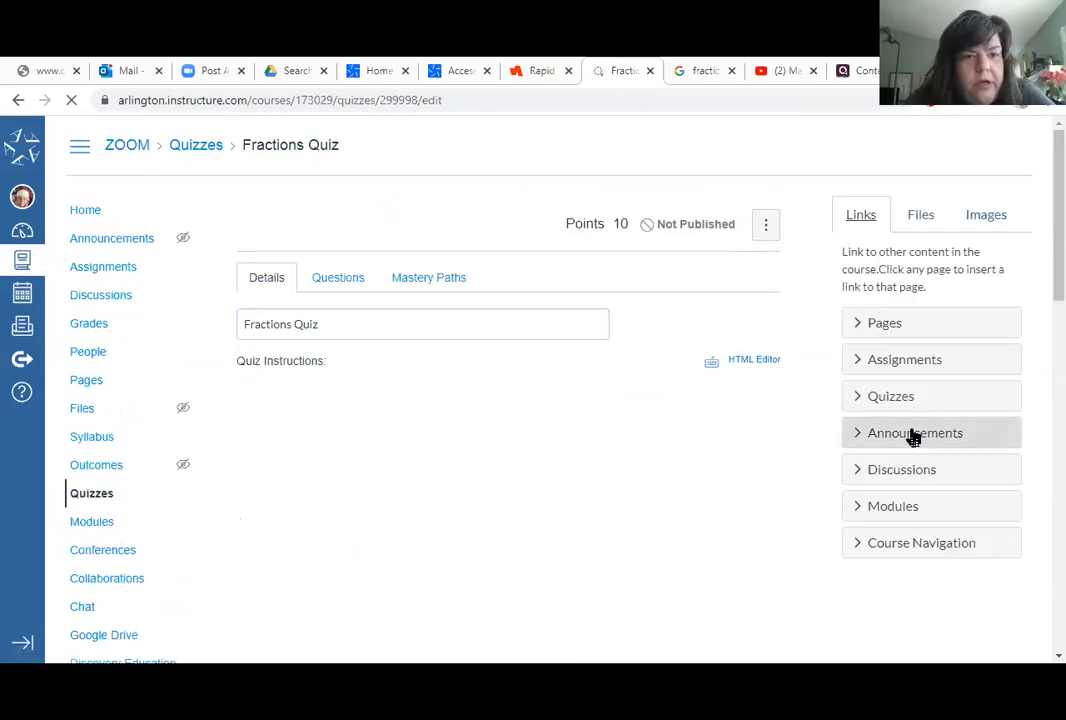
left_click(348, 278)
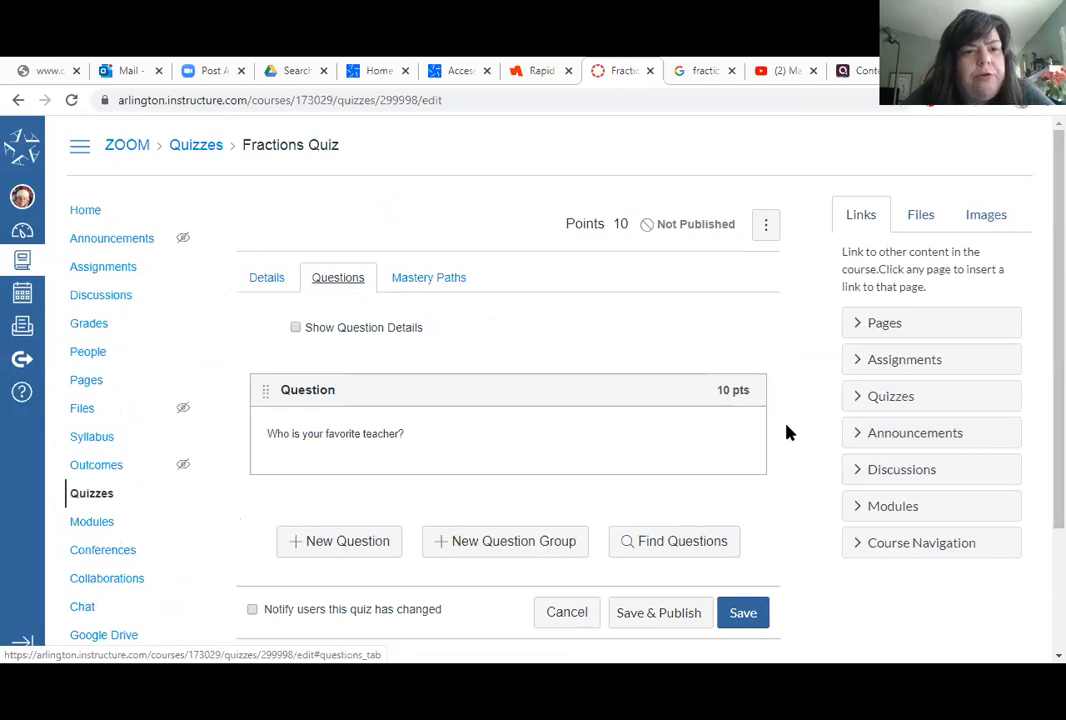
left_click(497, 548)
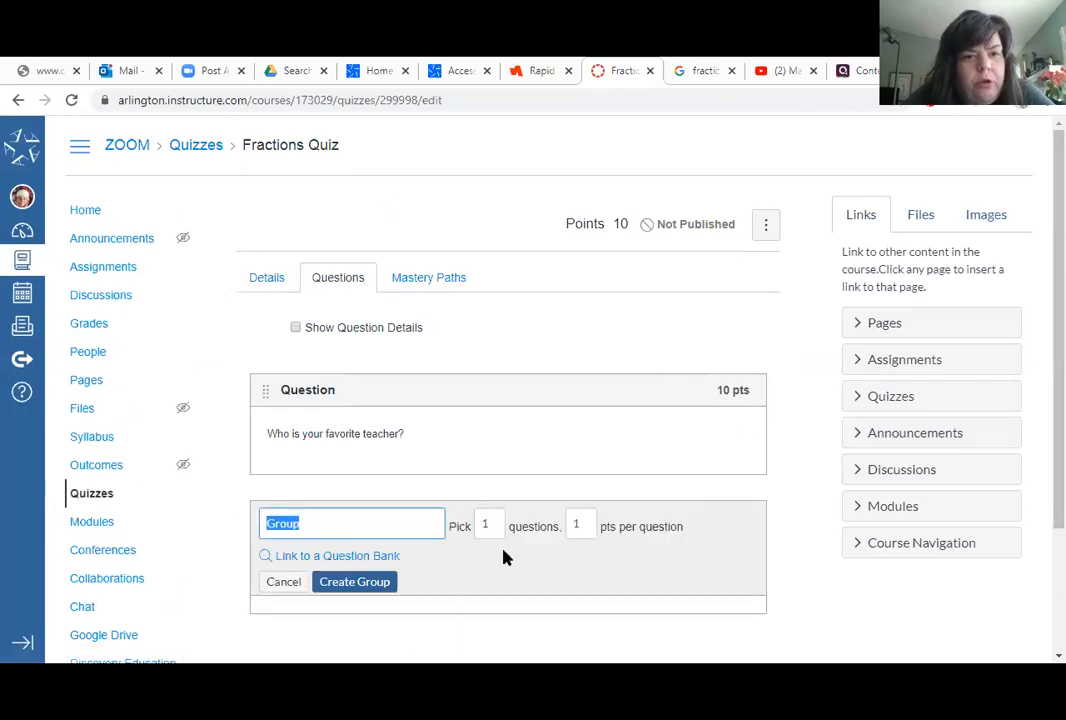
scroll(826, 473, "down", 3)
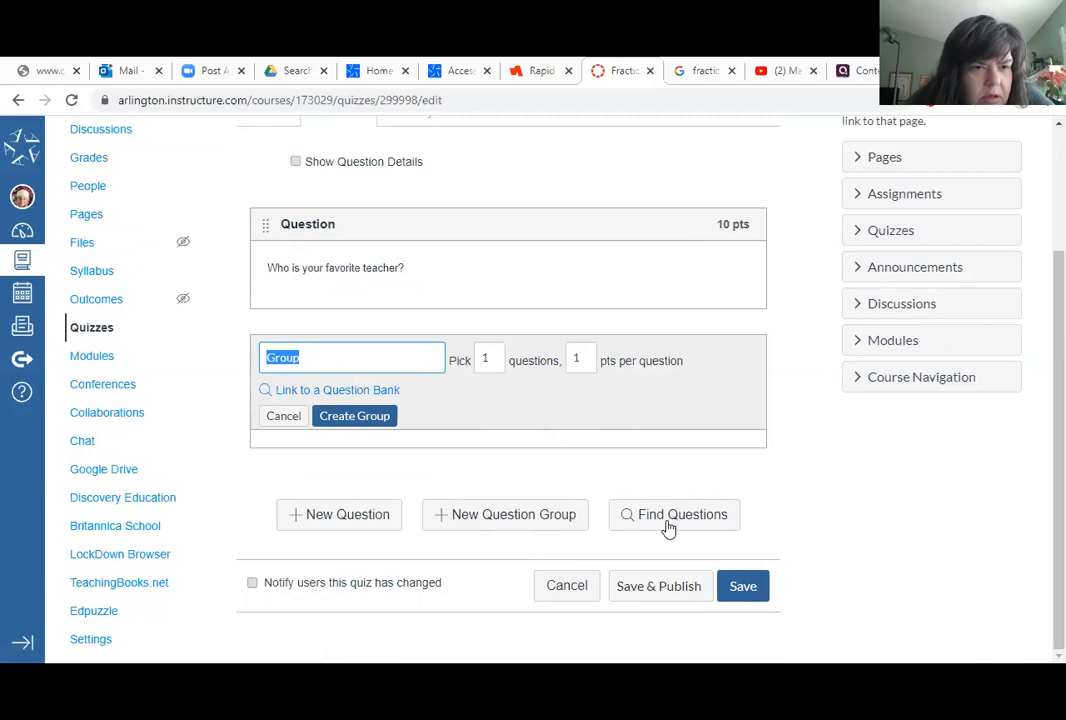
left_click(277, 425)
scroll(145, 400, "up", 2)
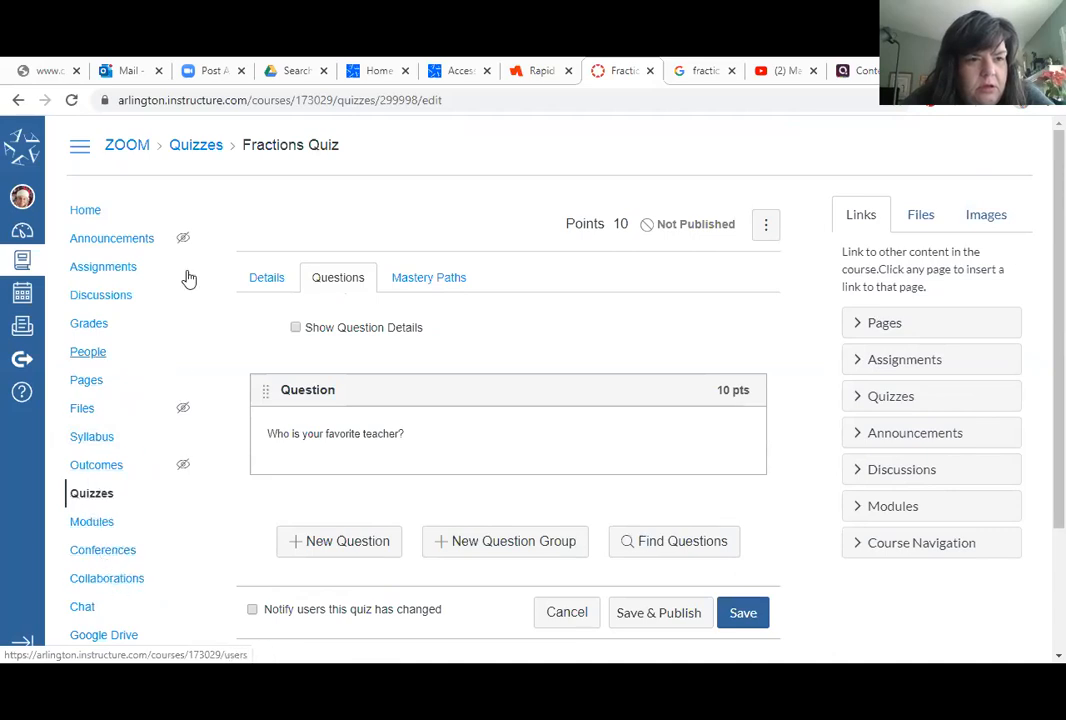
- Open the ZOOM Canvas course from the dashboard and show its list of quizzes
left_click(86, 212)
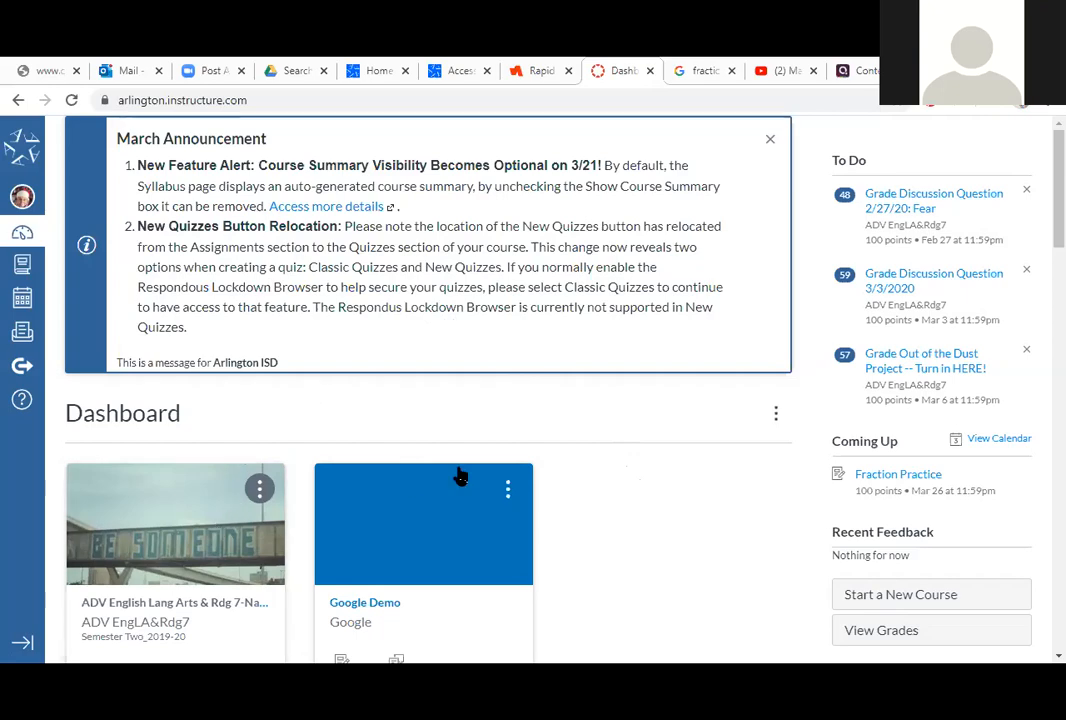
scroll(562, 476, "down", 5)
scroll(562, 476, "down", 6)
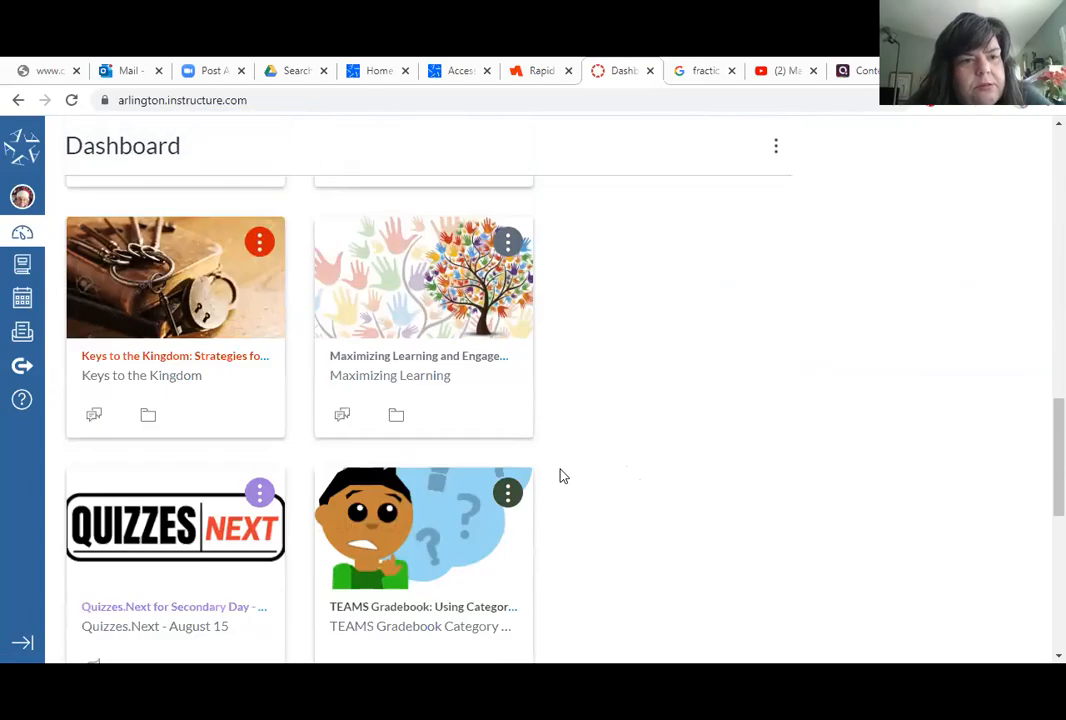
scroll(562, 476, "down", 5)
scroll(563, 476, "down", 1)
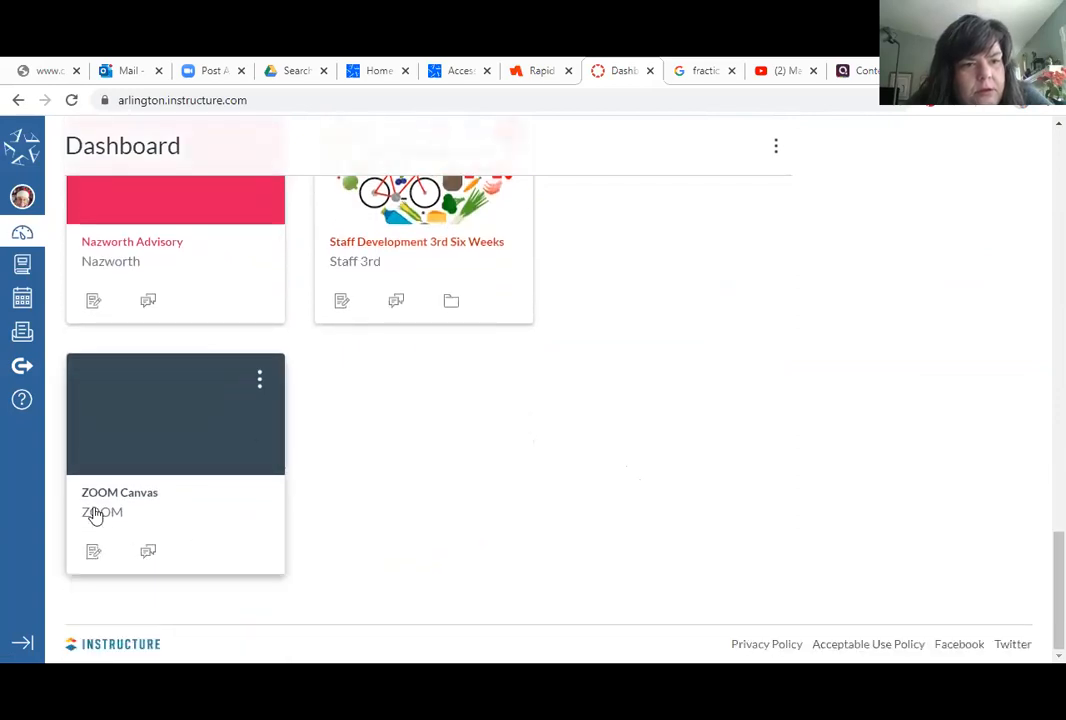
left_click(112, 494)
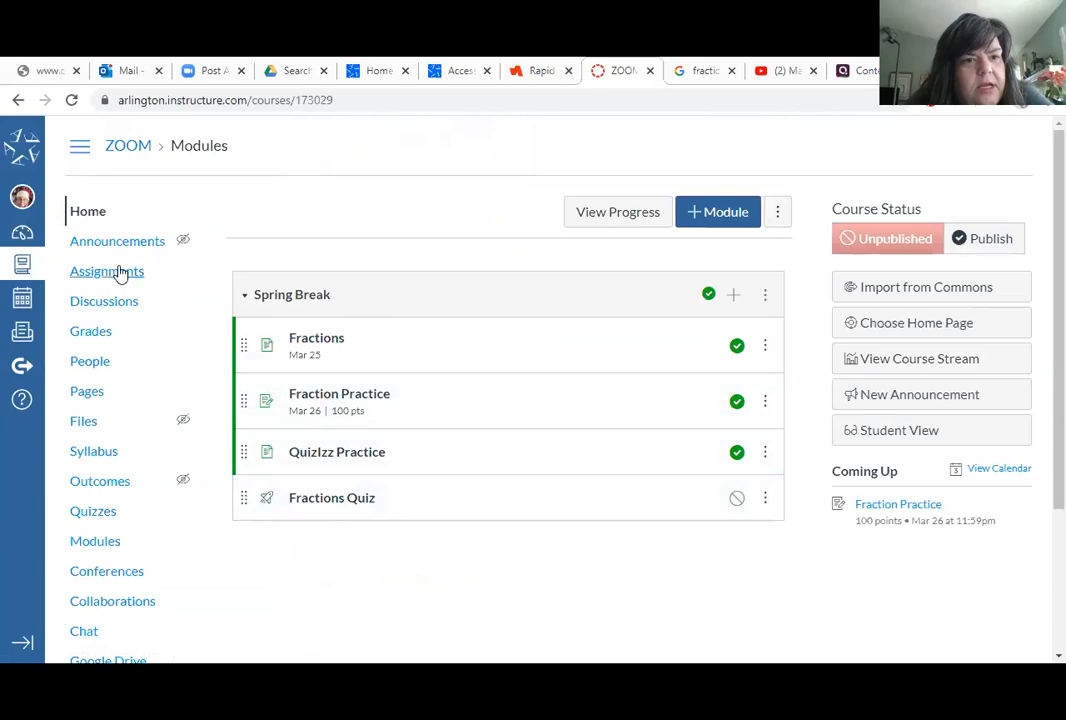
left_click(110, 513)
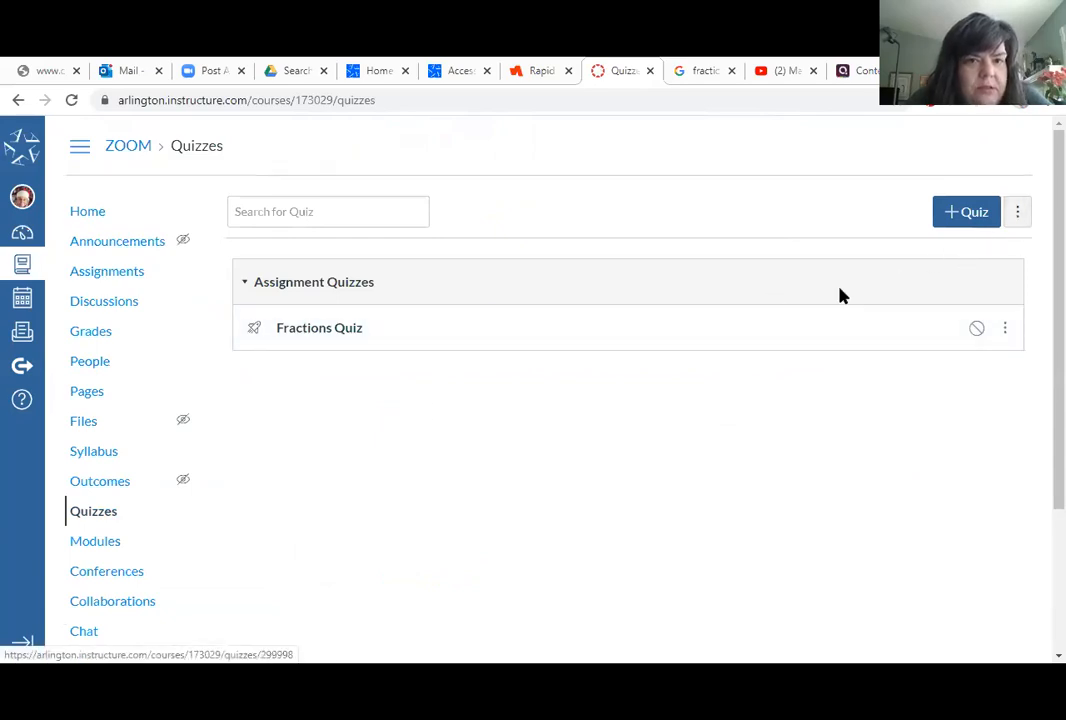
left_click(955, 213)
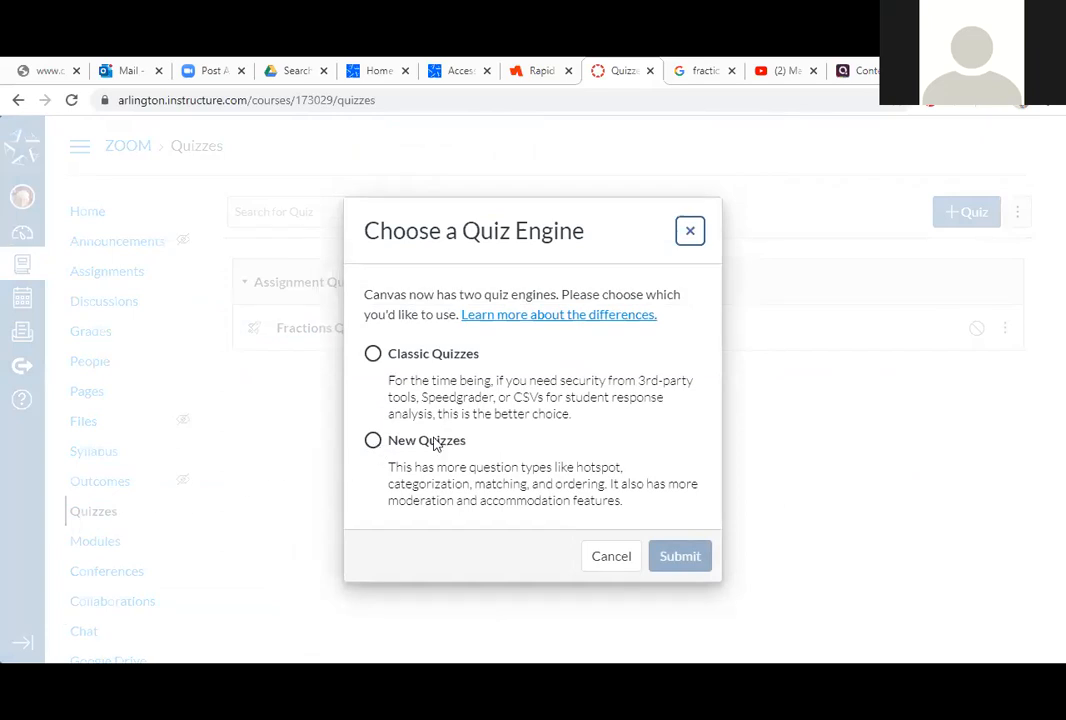
left_click(690, 231)
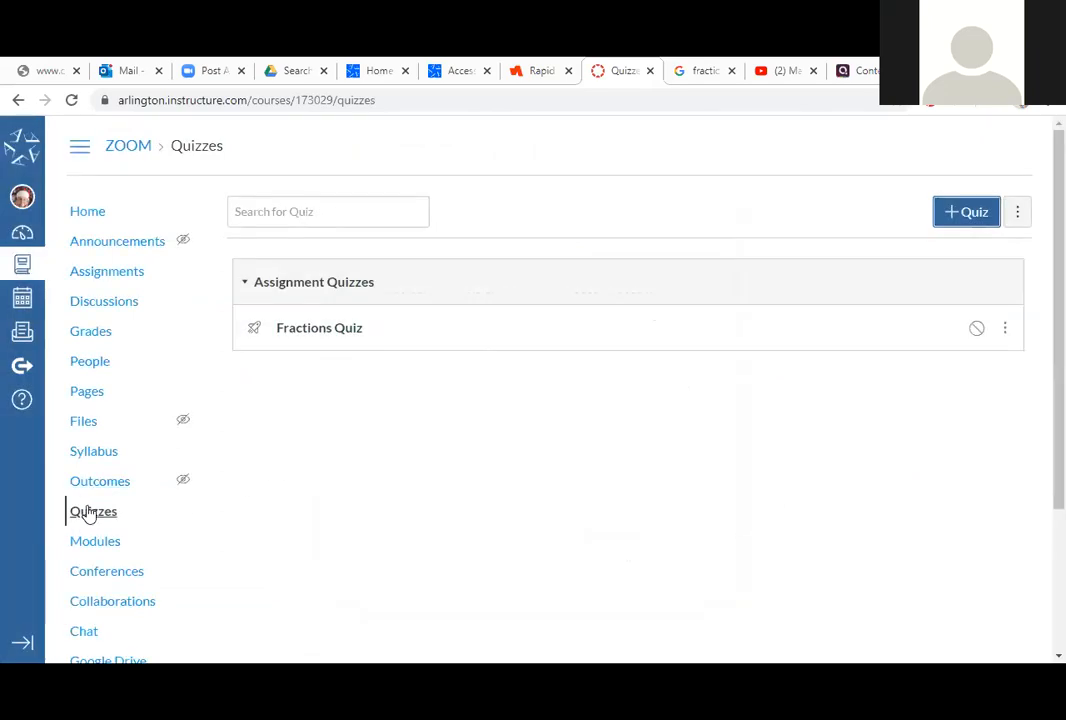
left_click(92, 513)
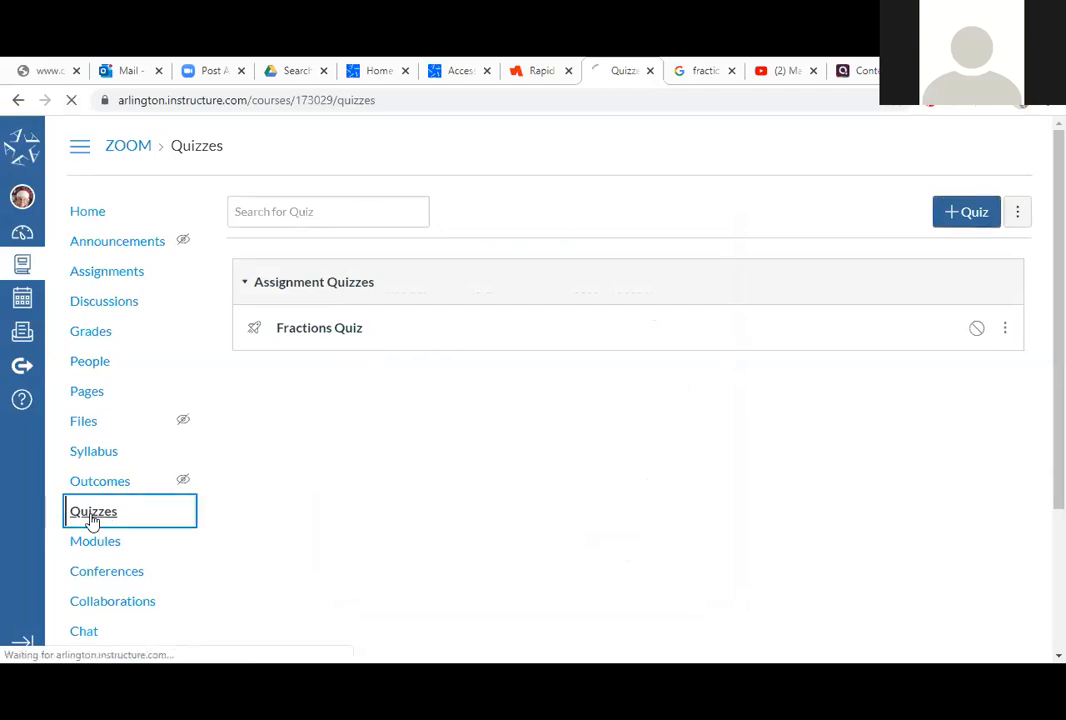
- Start a new quiz in the course with the New Quizzes engine
left_click(953, 216)
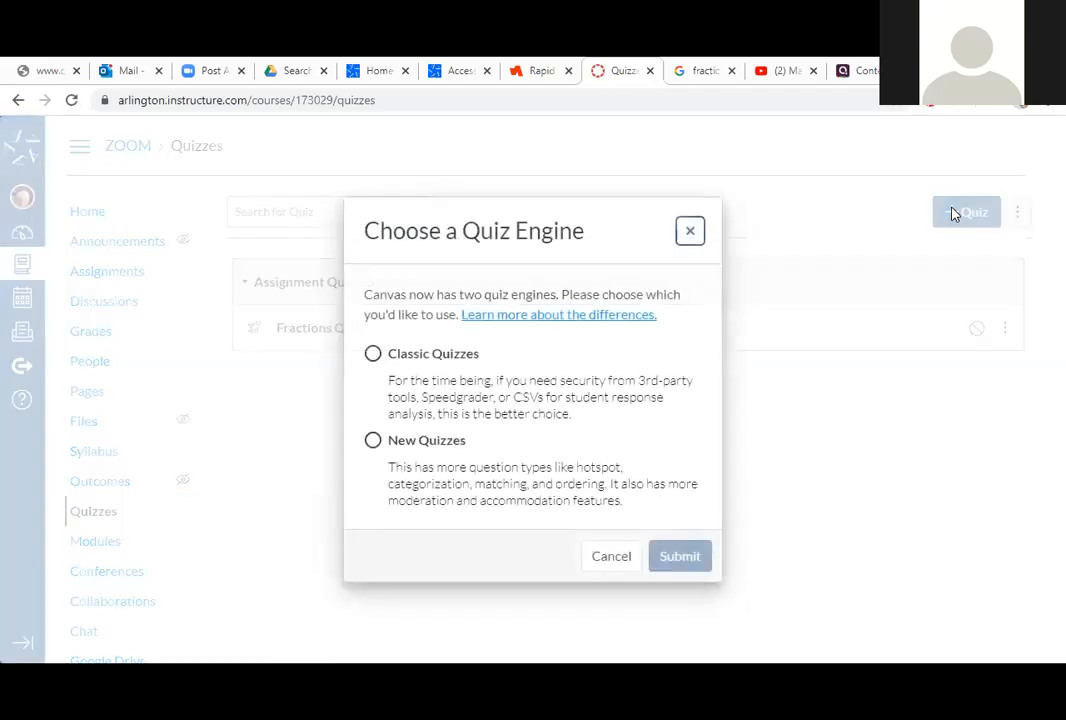
left_click(373, 441)
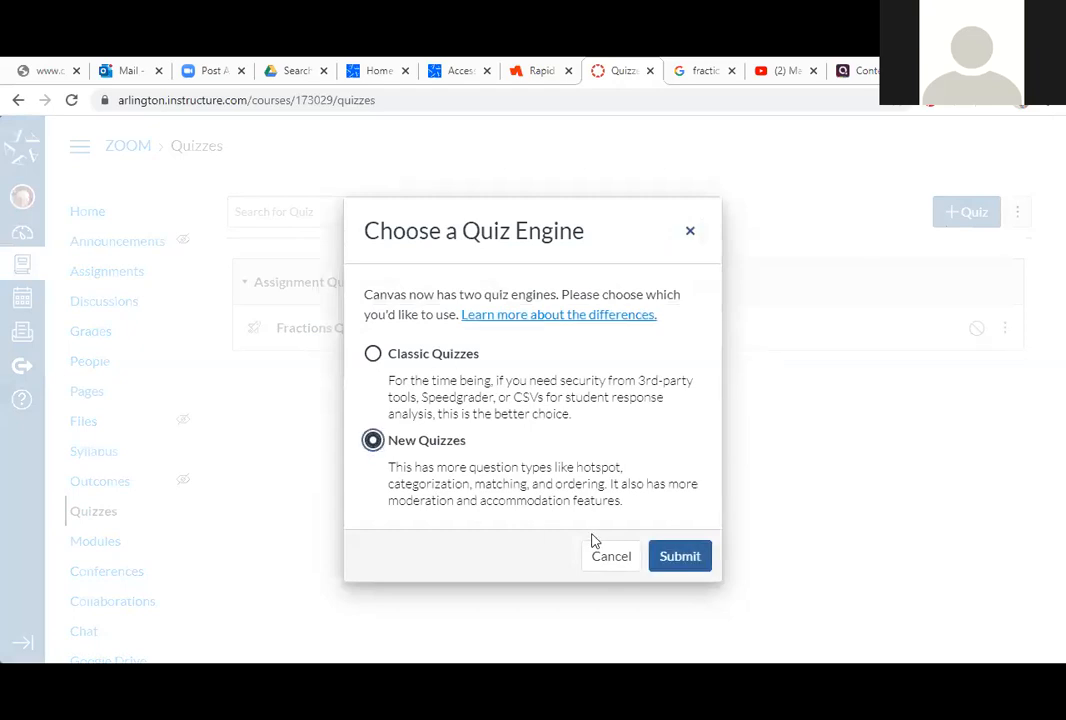
left_click(684, 560)
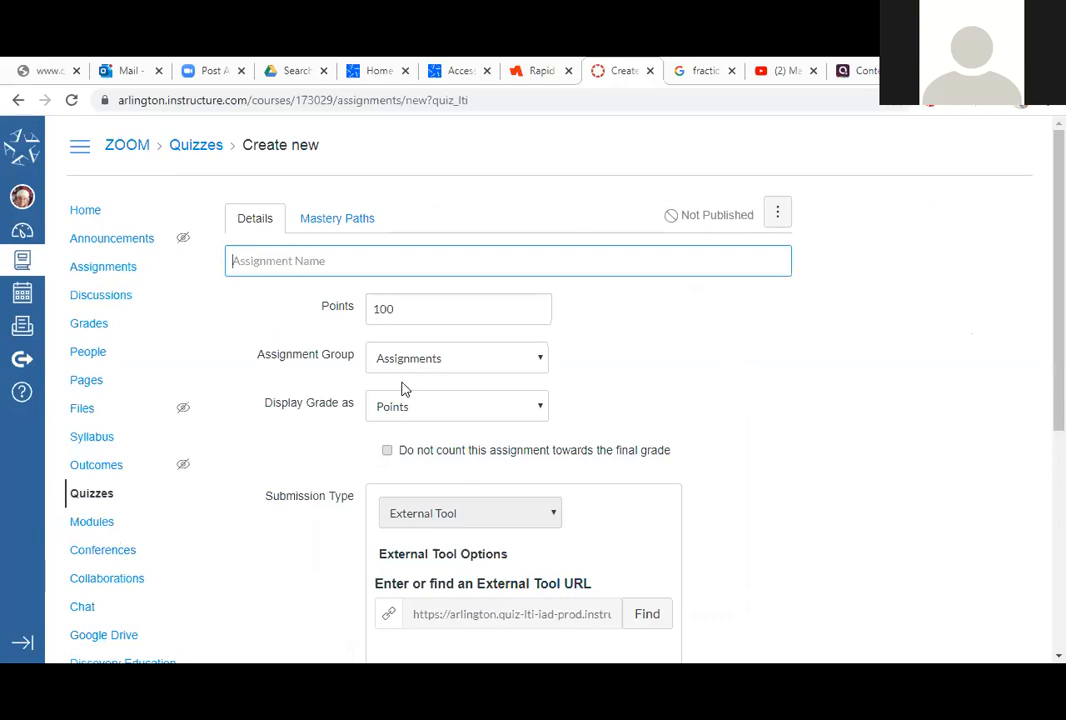
- Name the new quiz "ZOOM Quiz", and save and publish it
scroll(503, 362, "down", 3)
scroll(502, 362, "up", 3)
left_click(383, 254)
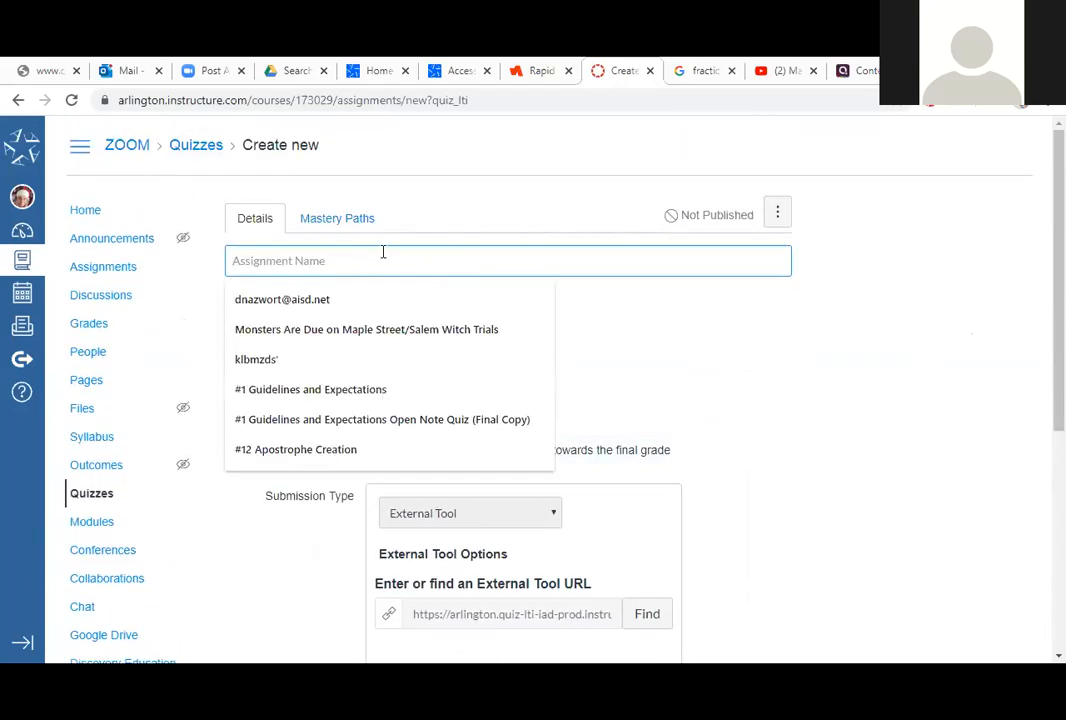
type("ZOOM Quiz")
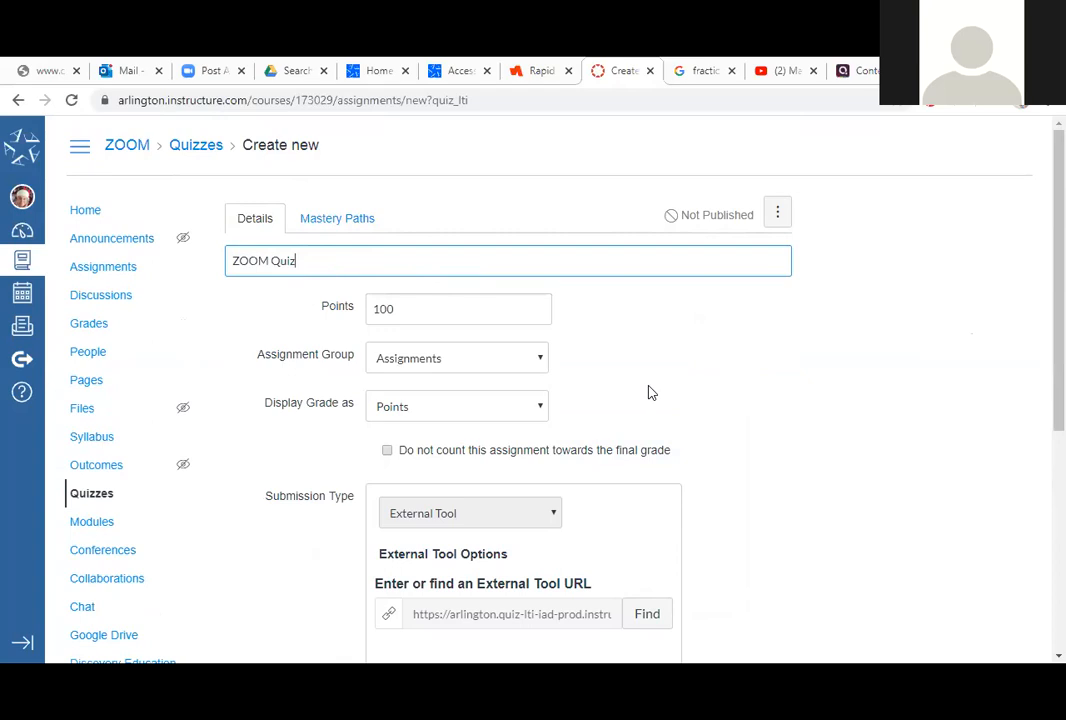
scroll(648, 392, "down", 4)
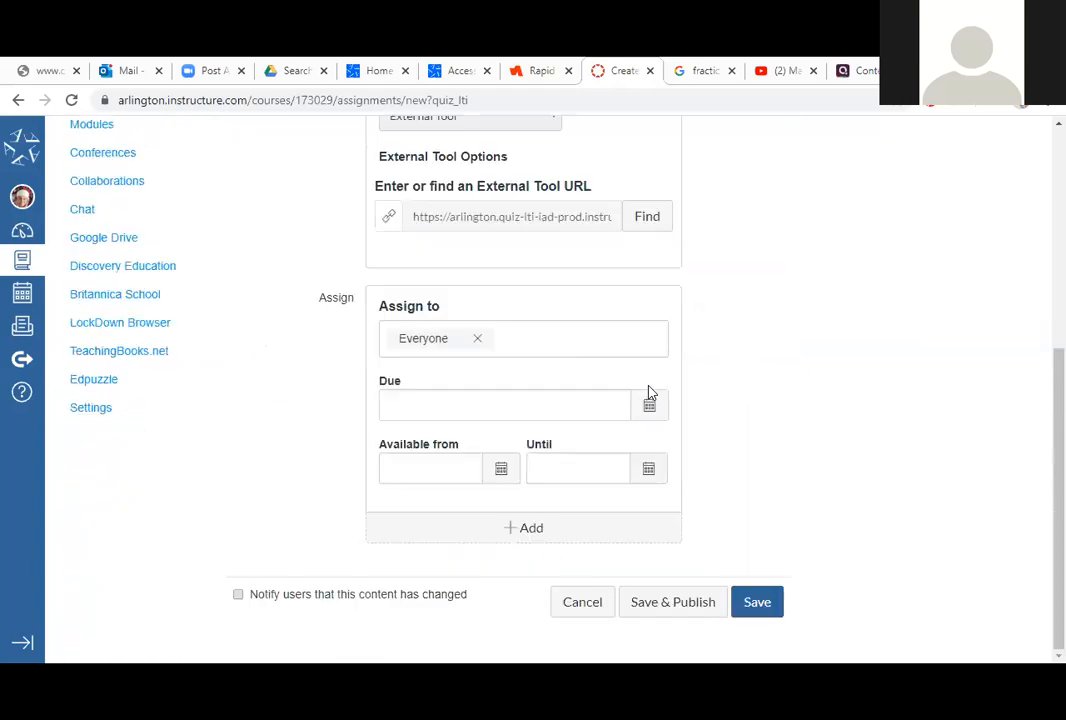
left_click(694, 611)
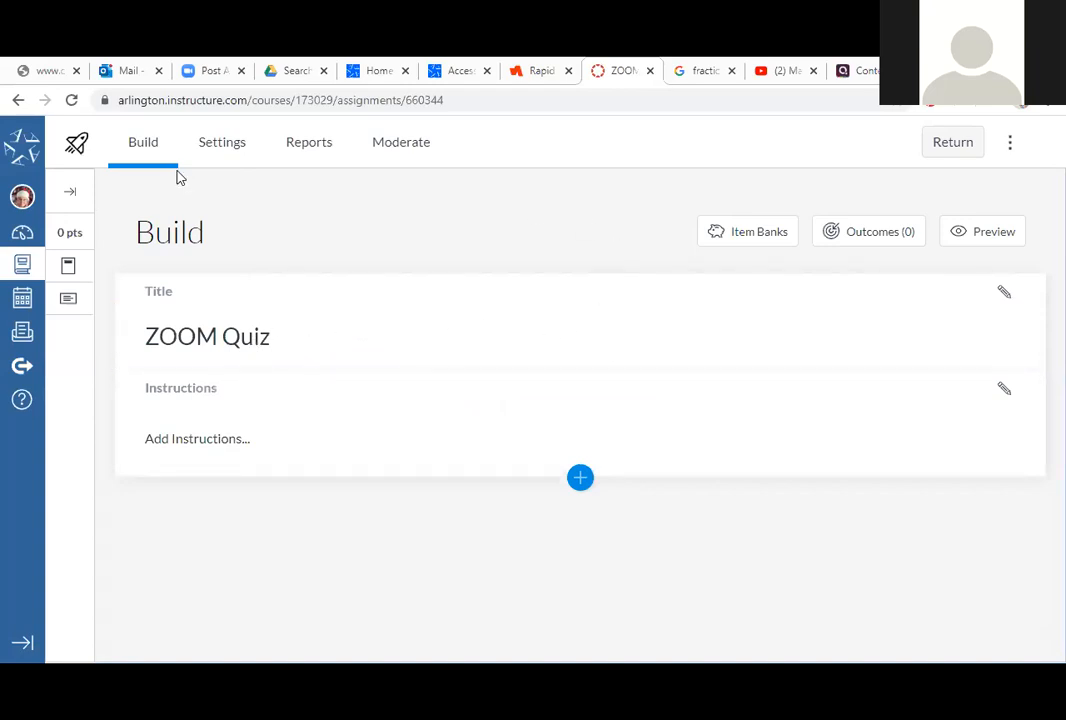
- Turn on Shuffle questions, Shuffle answers and One question at a time for the quiz, and look at its available reports
left_click(236, 158)
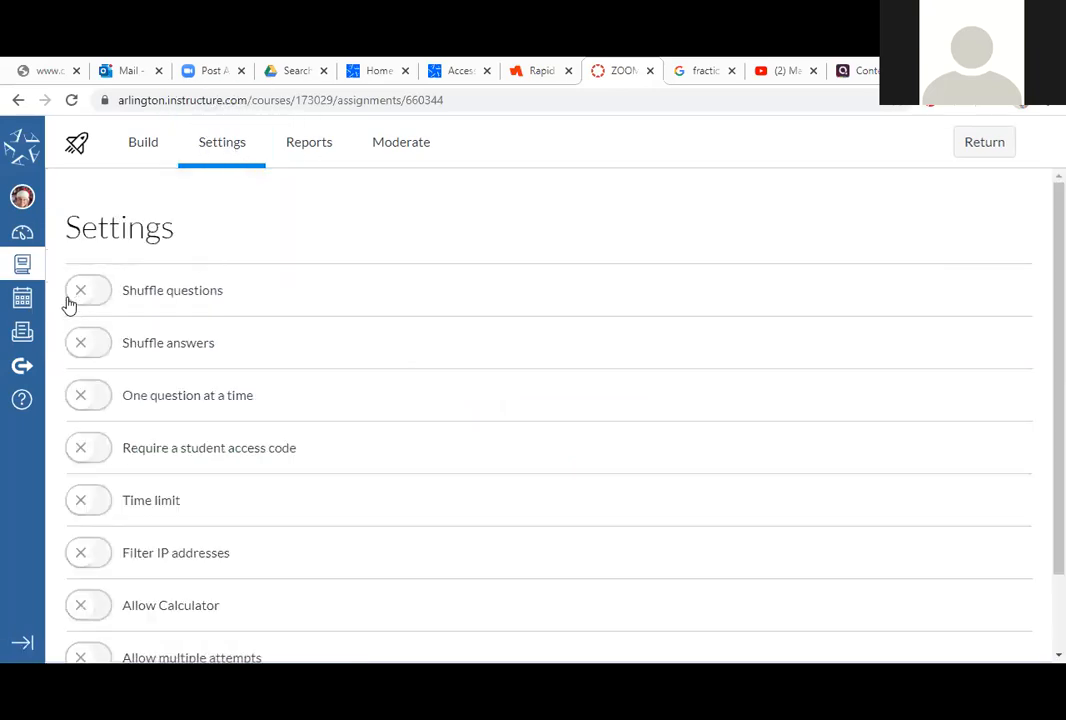
left_click(80, 294)
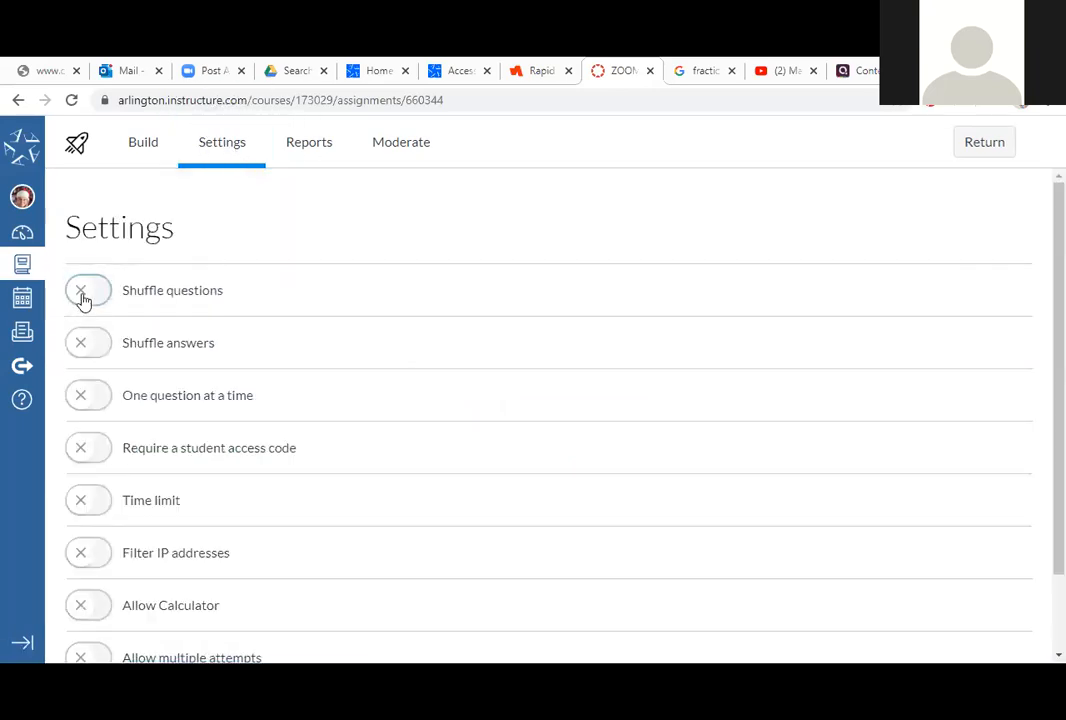
left_click(94, 346)
left_click(97, 399)
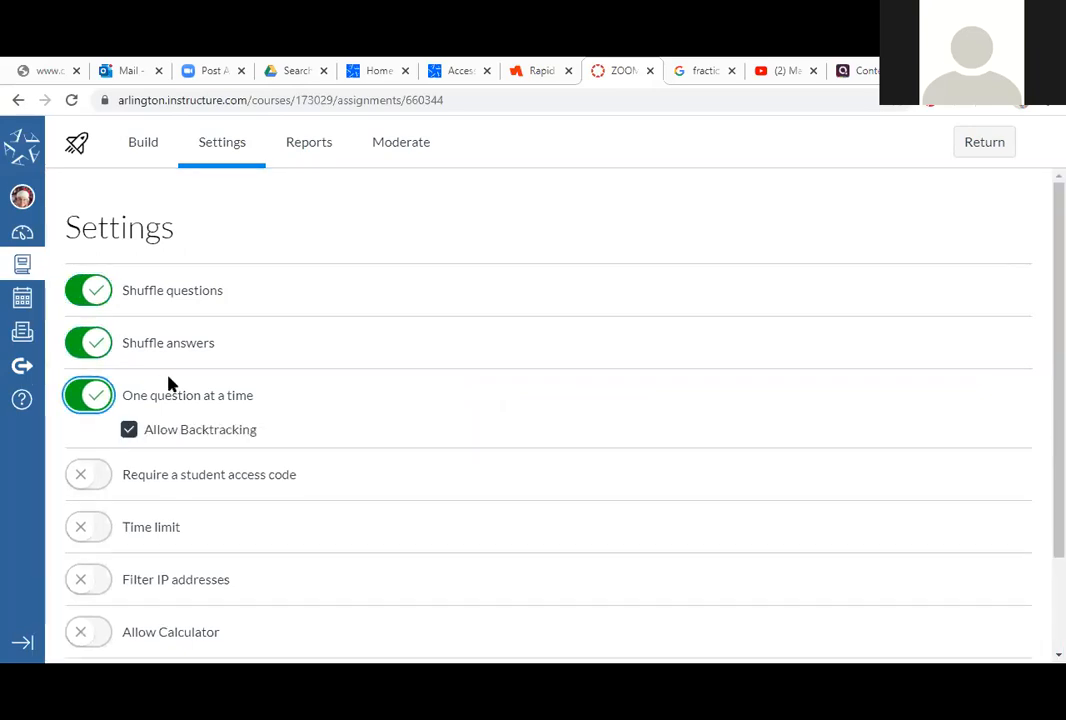
left_click(322, 151)
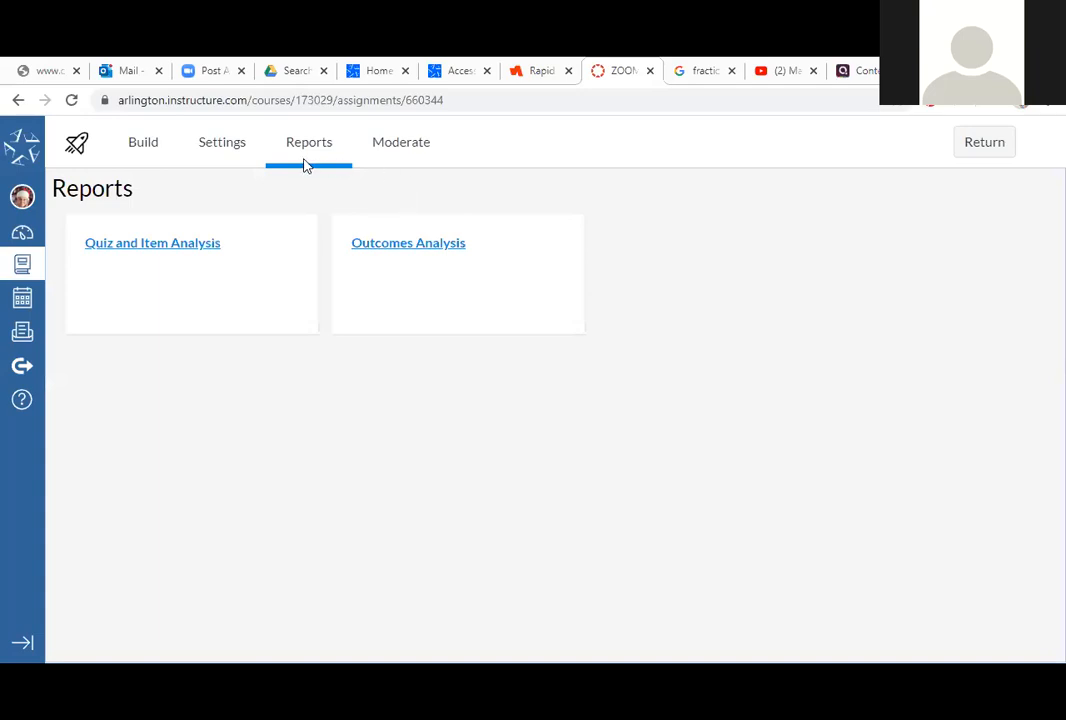
left_click(148, 146)
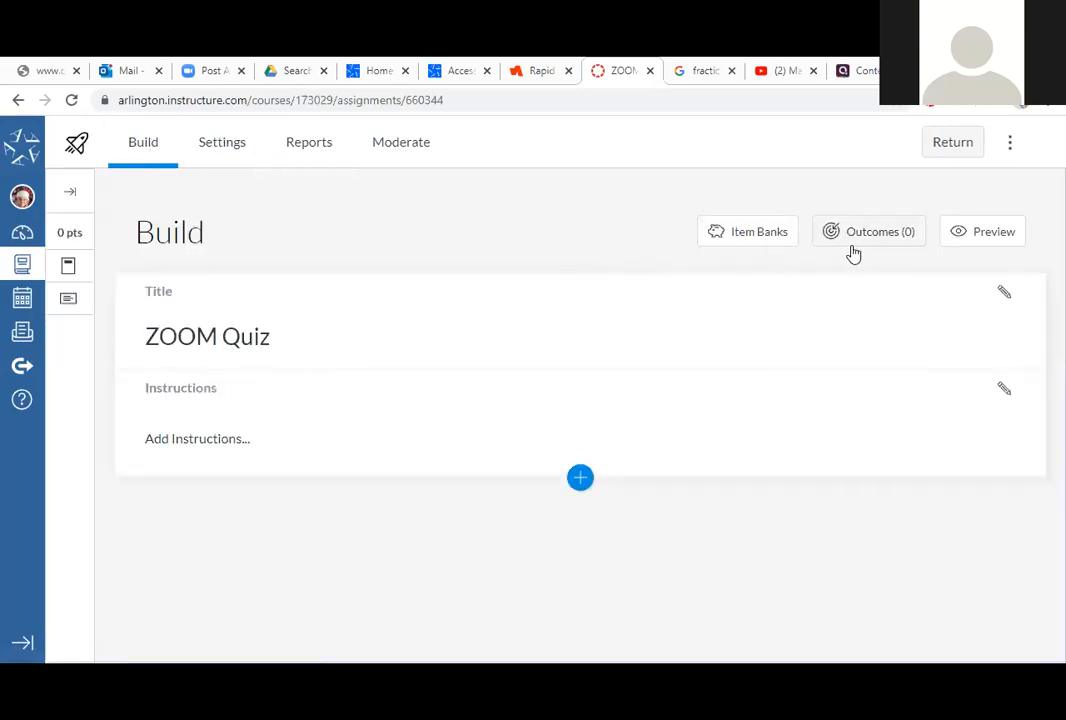
- Insert a stimulus in the ZOOM Quiz, fill its content with random filler text, and try to add it
left_click(580, 478)
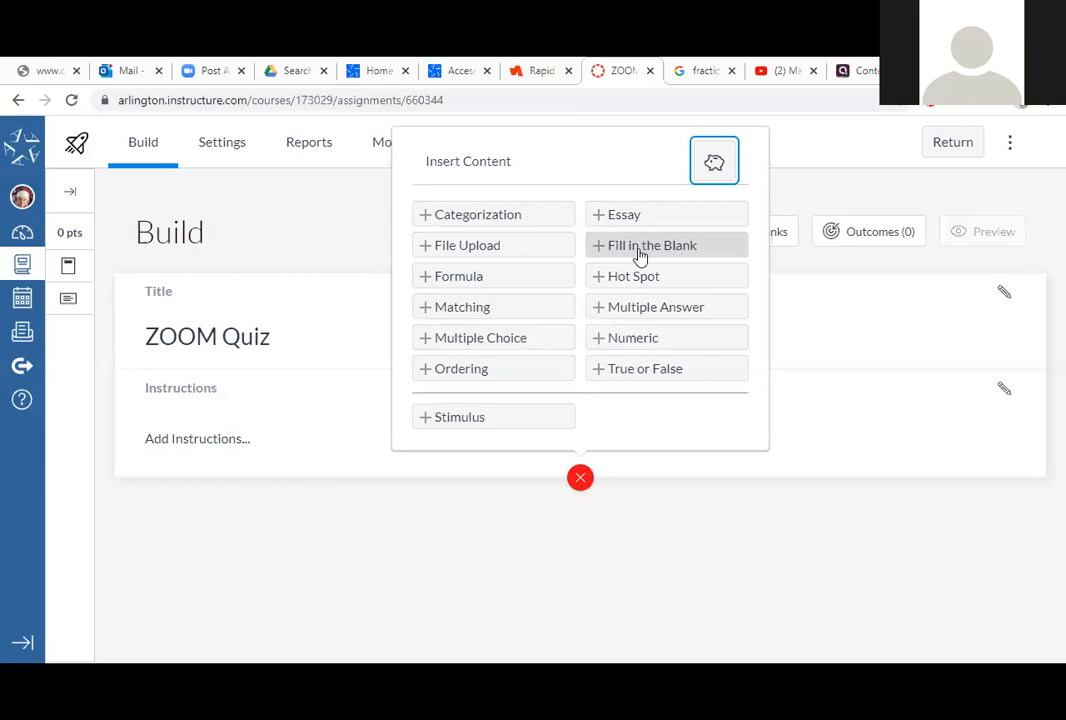
left_click(480, 420)
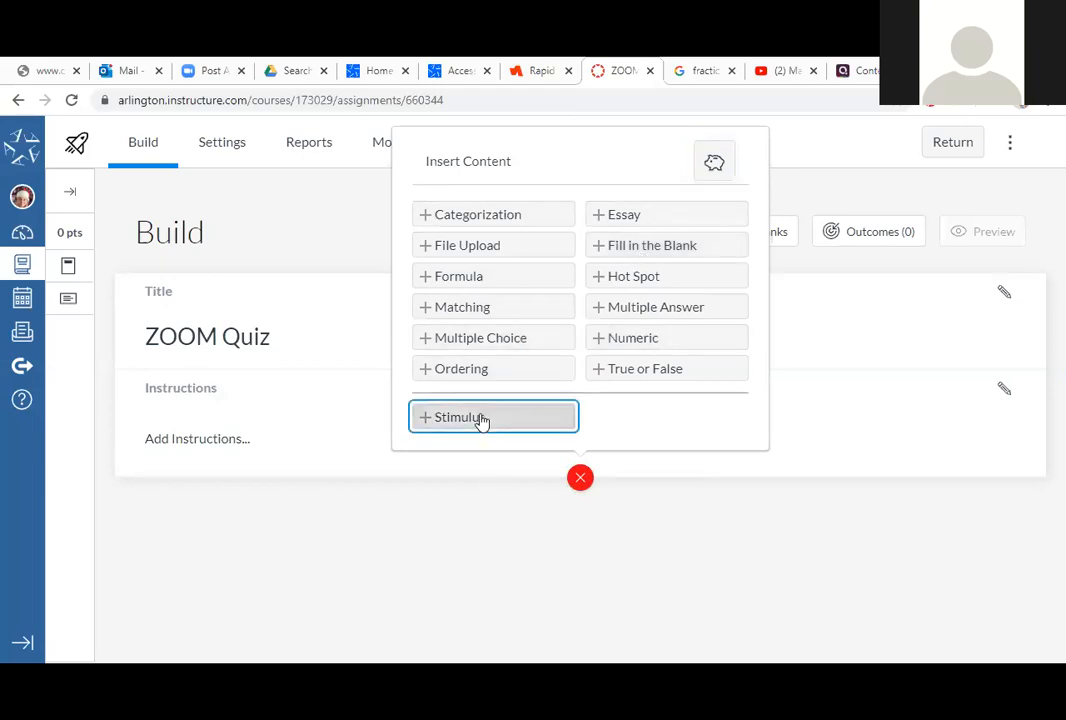
scroll(755, 457, "down", 2)
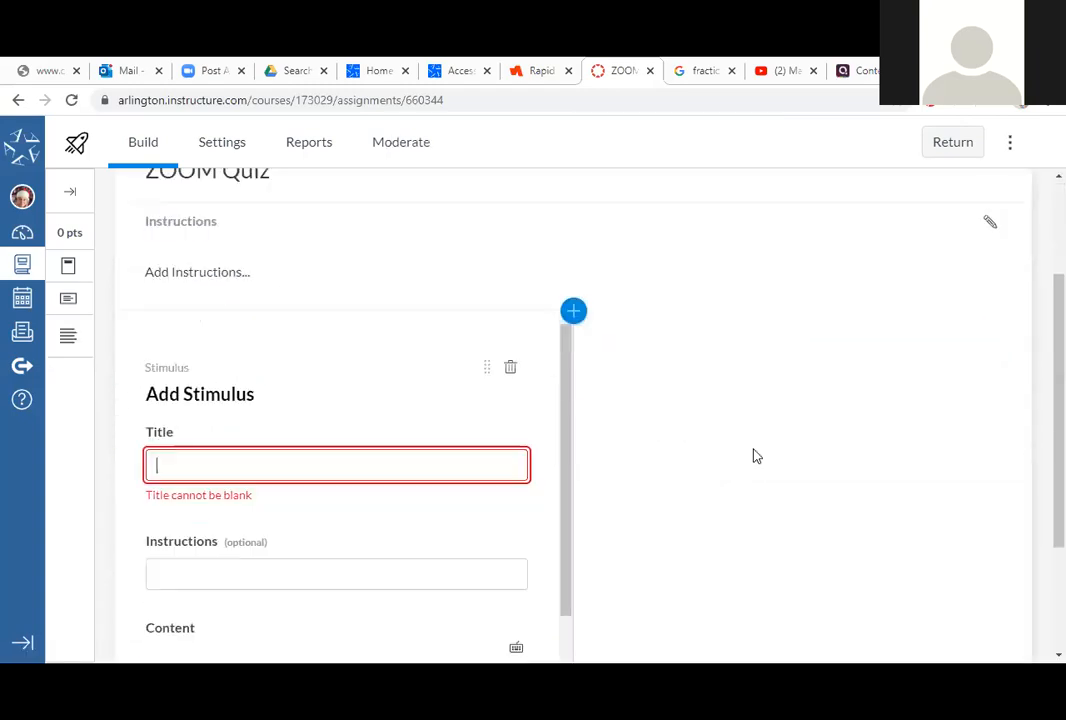
scroll(716, 456, "down", 2)
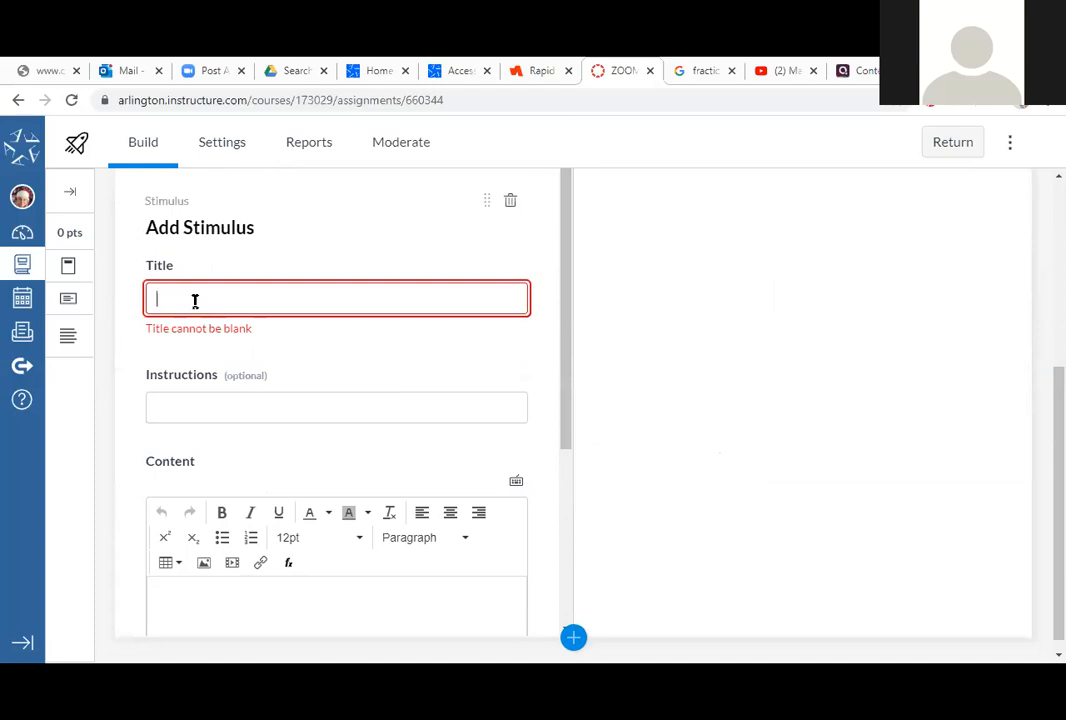
scroll(220, 362, "down", 5)
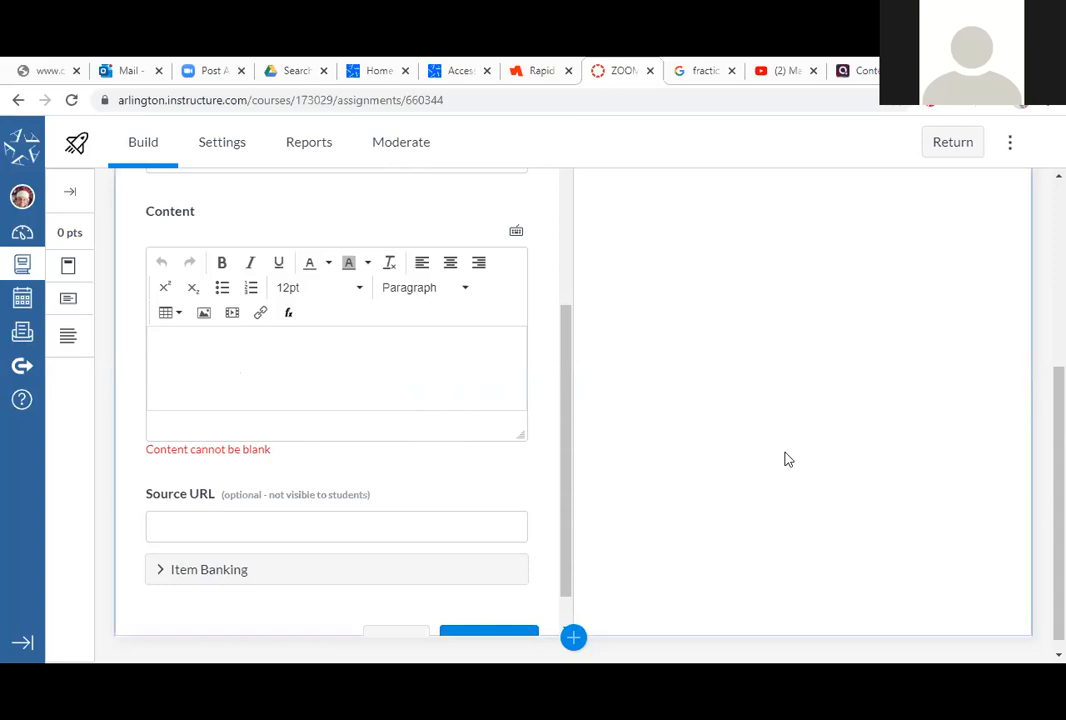
left_click_drag(564, 376, 566, 424)
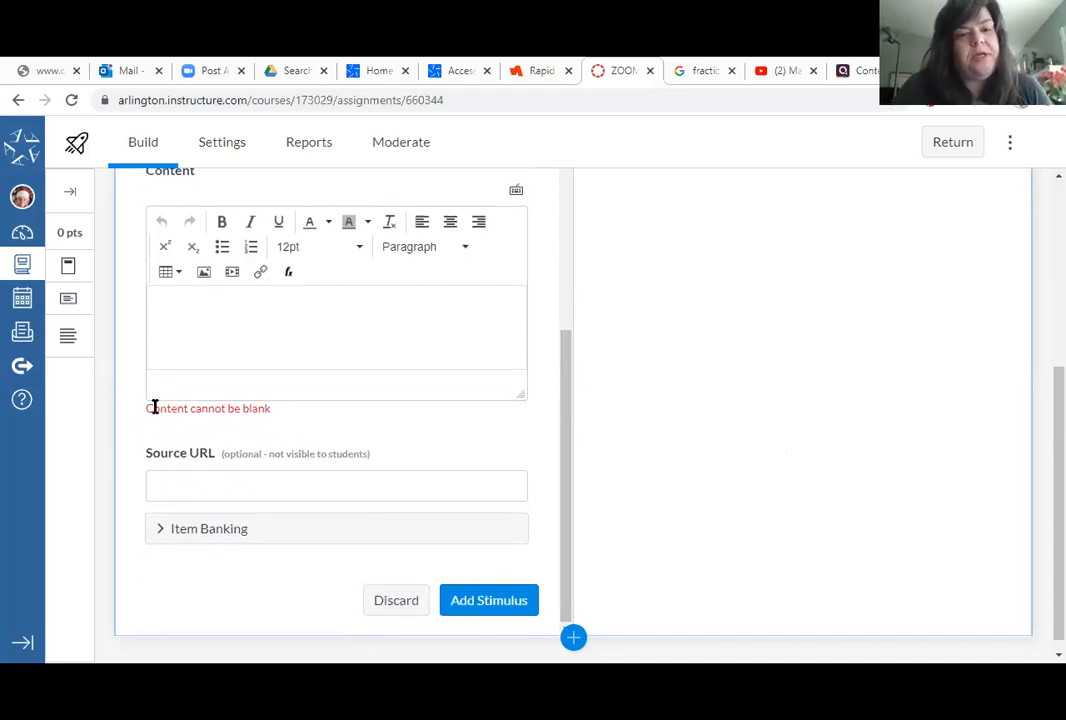
left_click(178, 306)
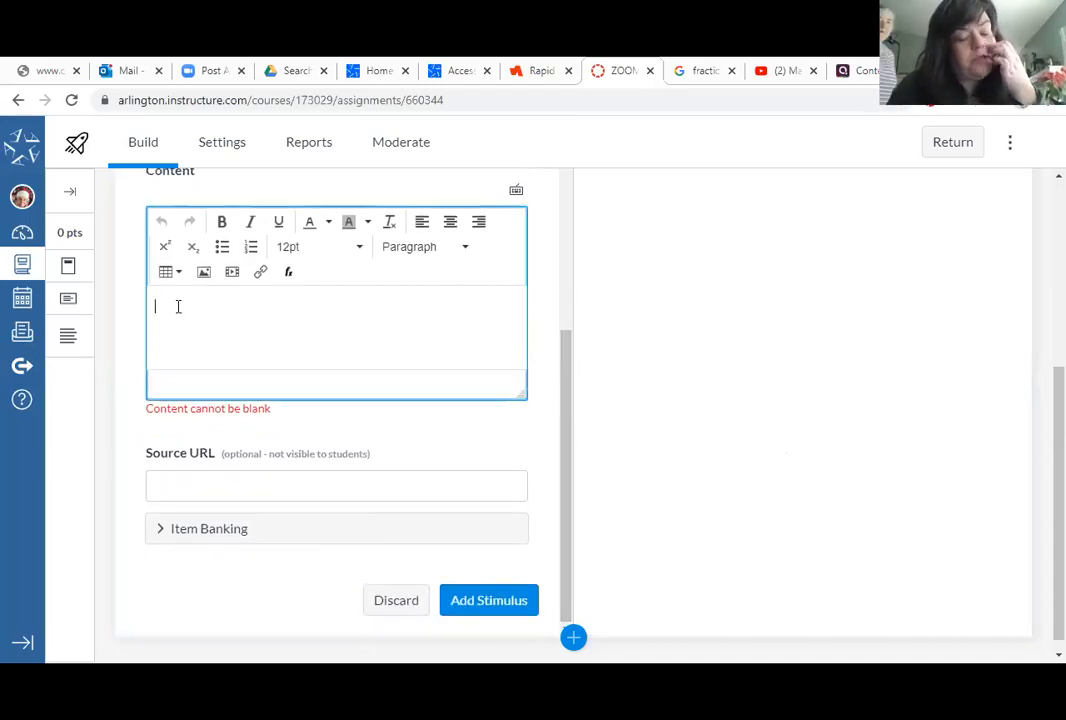
type("ajkajlfdalkjlmlamflwjiopaladg,.am;ljam")
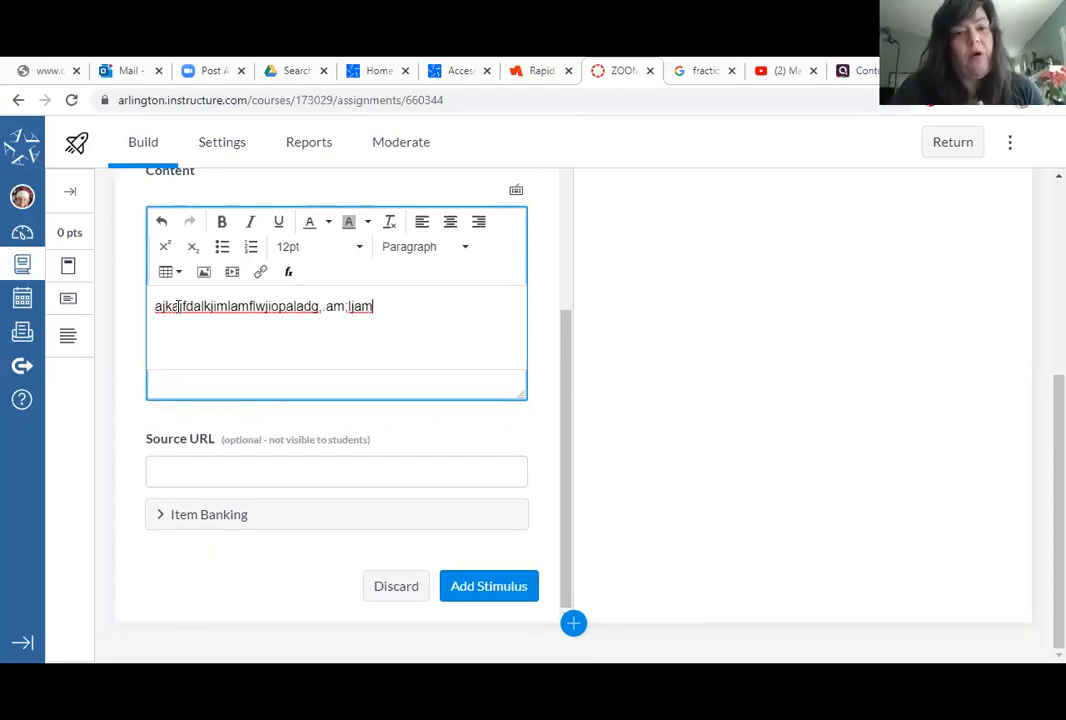
left_click(478, 590)
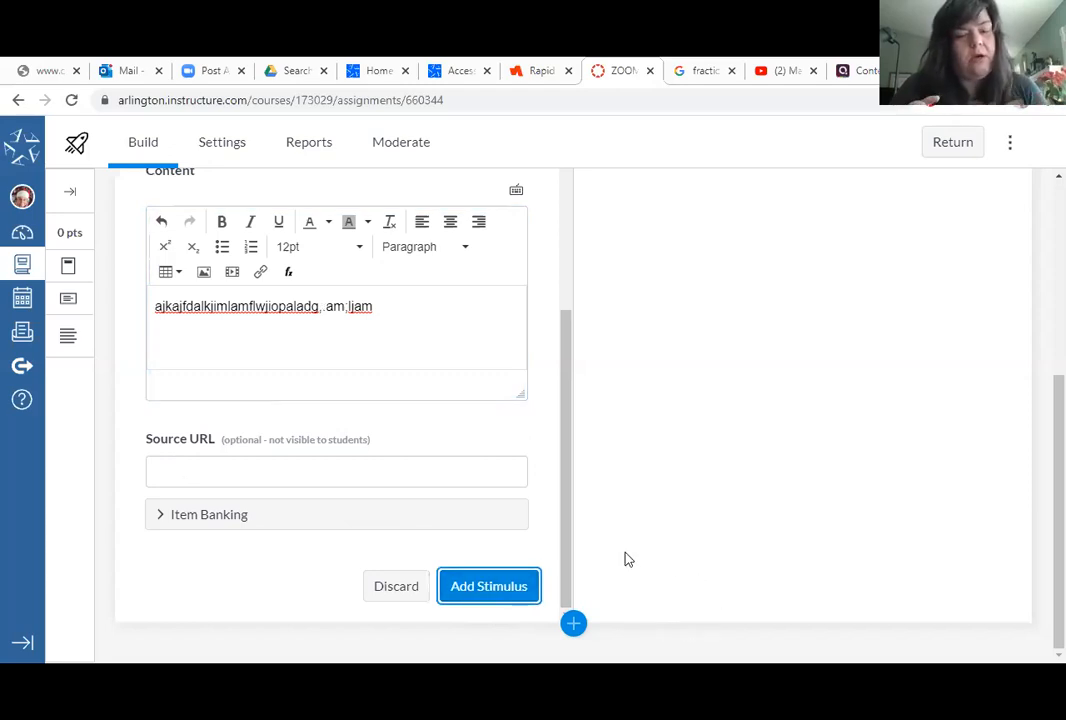
- Title the stimulus "Fraction" and add it to the quiz
left_click(565, 593)
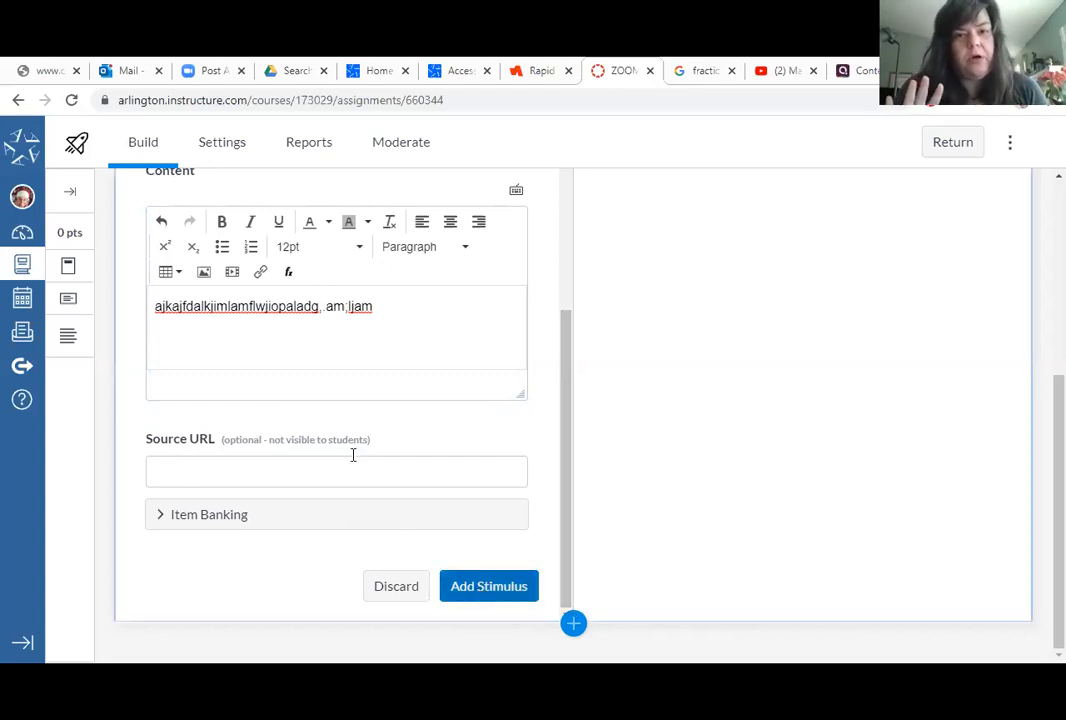
scroll(305, 418, "up", 5)
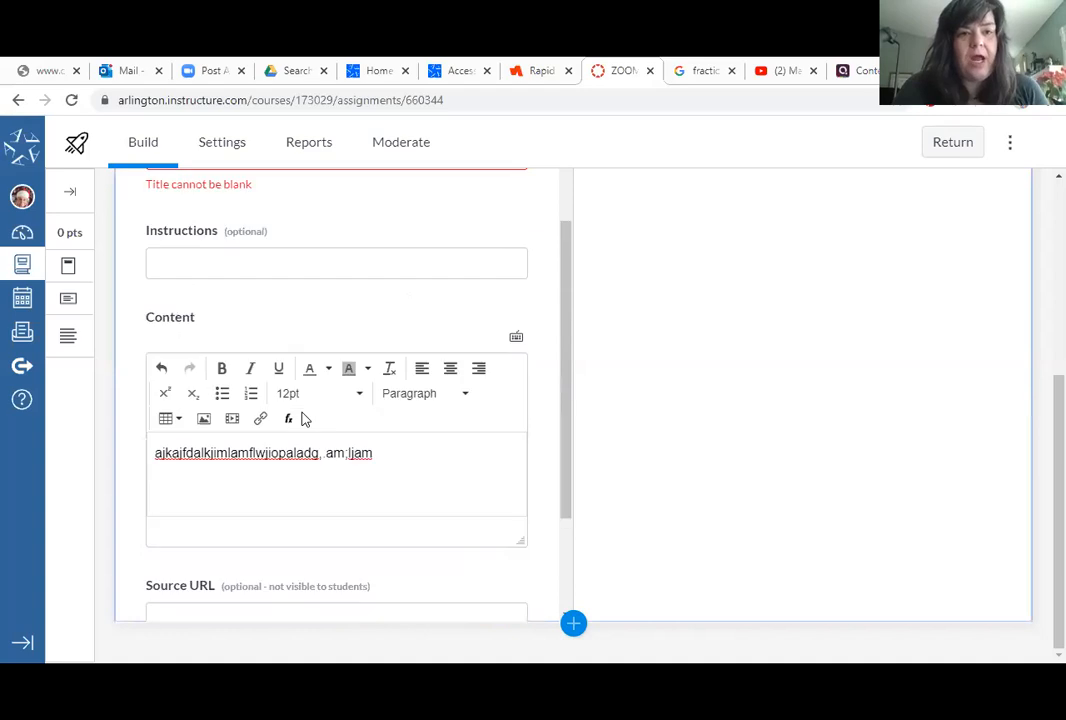
left_click(180, 288)
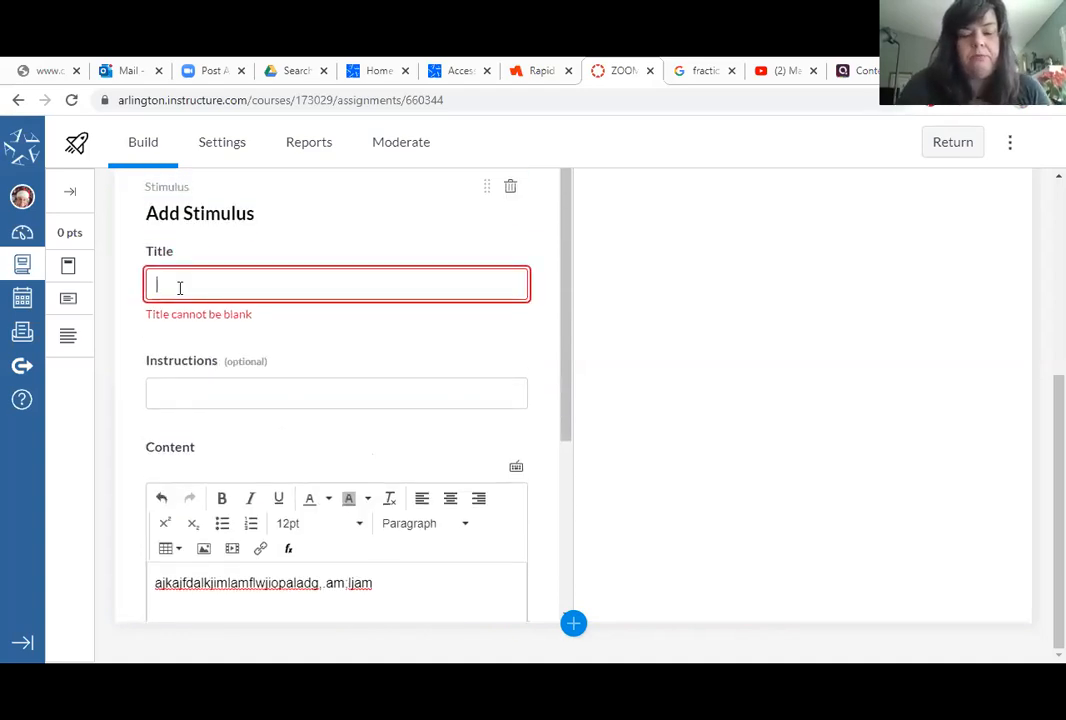
type("Fraction")
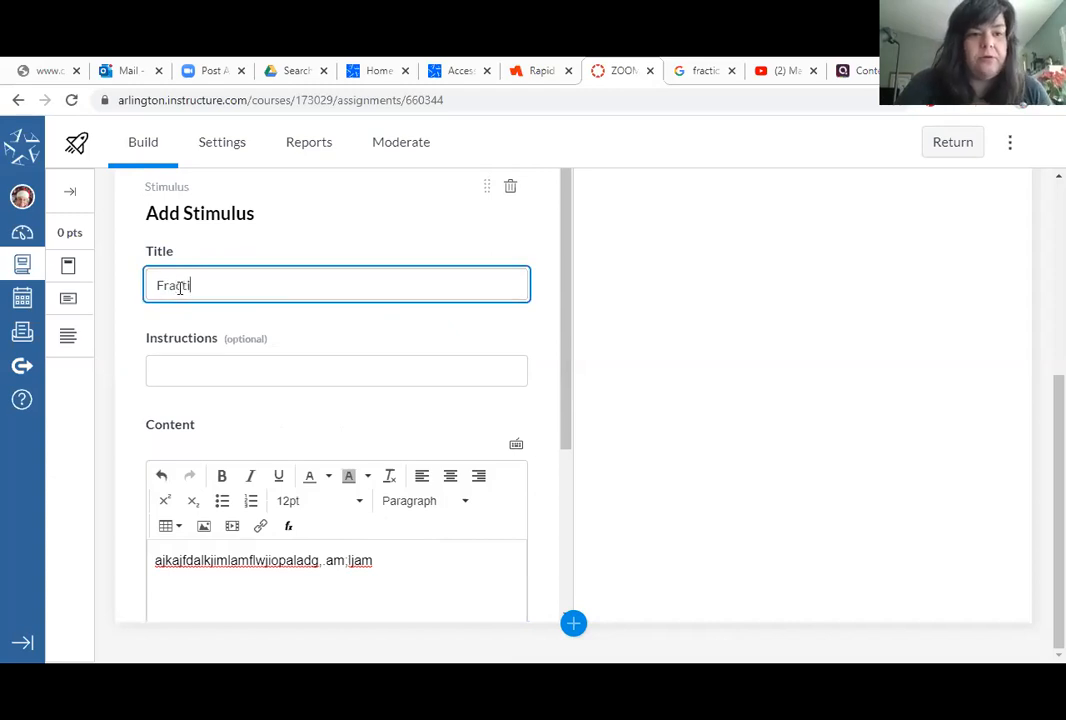
left_click(566, 419)
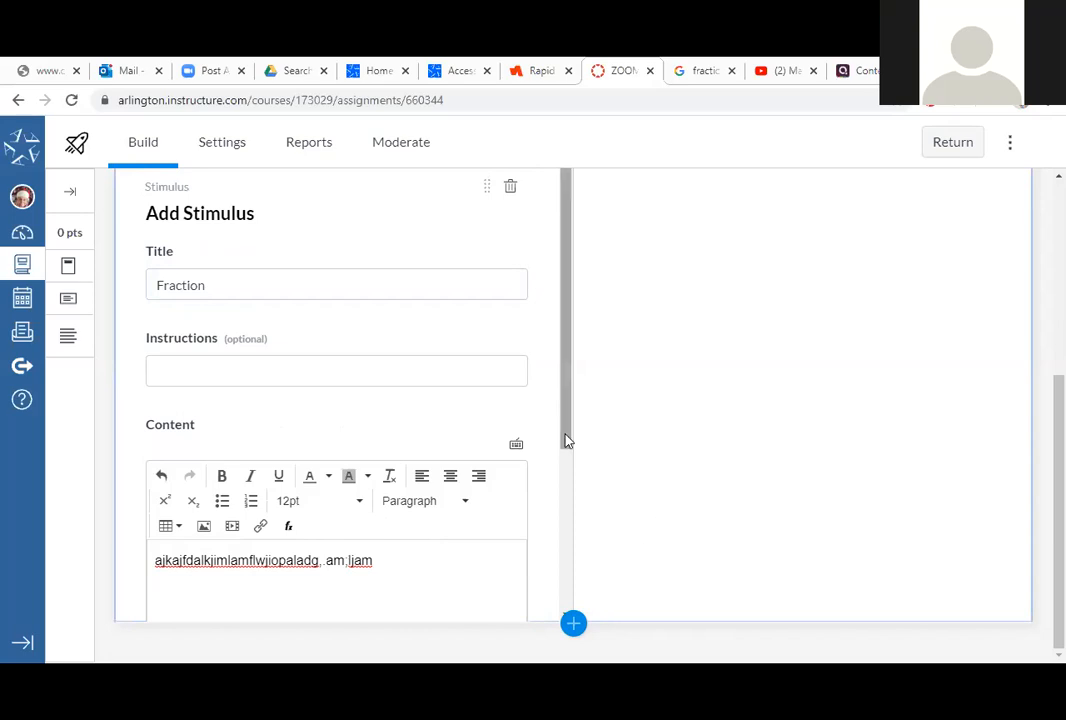
left_click_drag(564, 440, 600, 602)
left_click(505, 596)
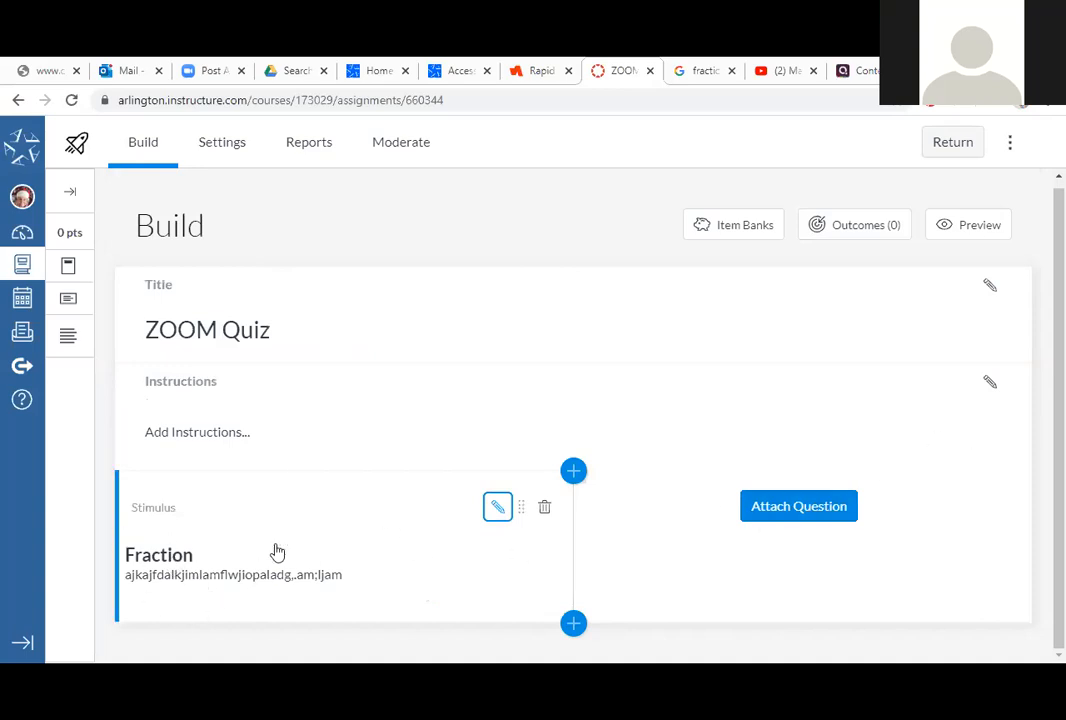
- Attach a Multiple Answer question to the Fraction stimulus and look over its answer fields and options
left_click(806, 507)
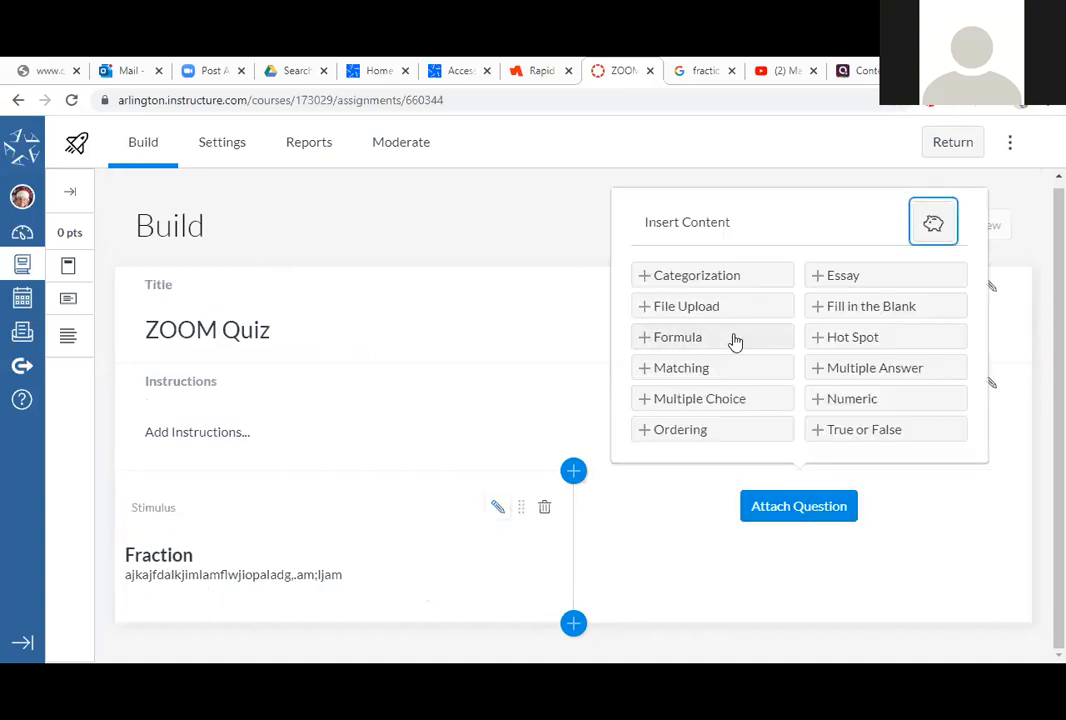
left_click(866, 370)
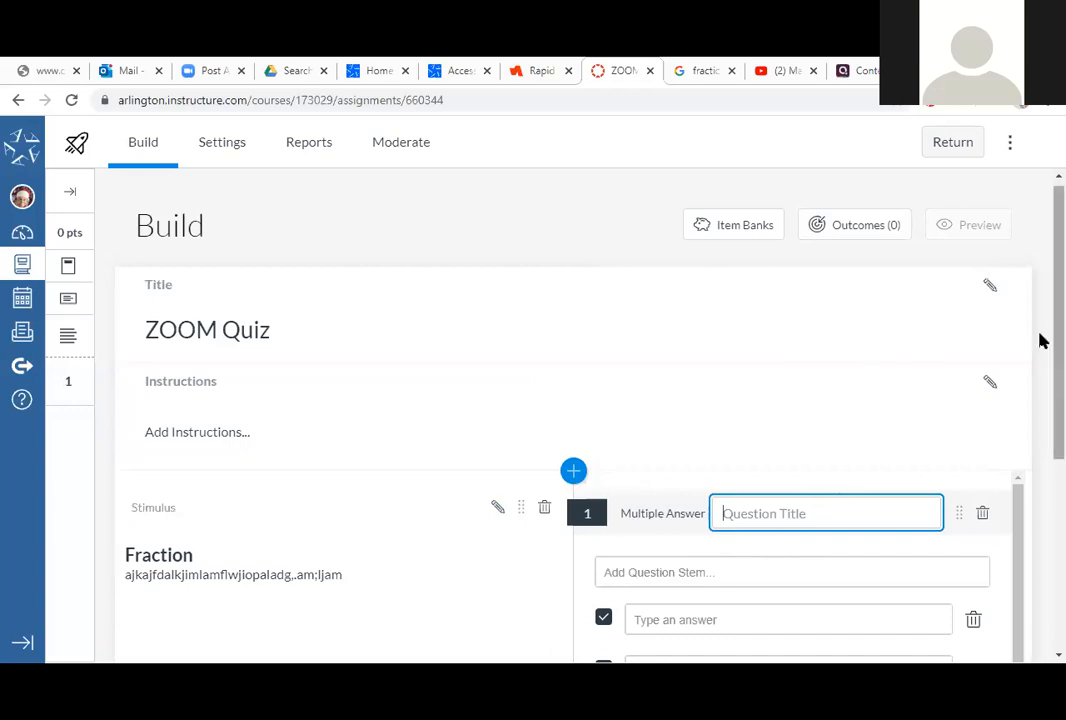
left_click_drag(1040, 340, 1040, 468)
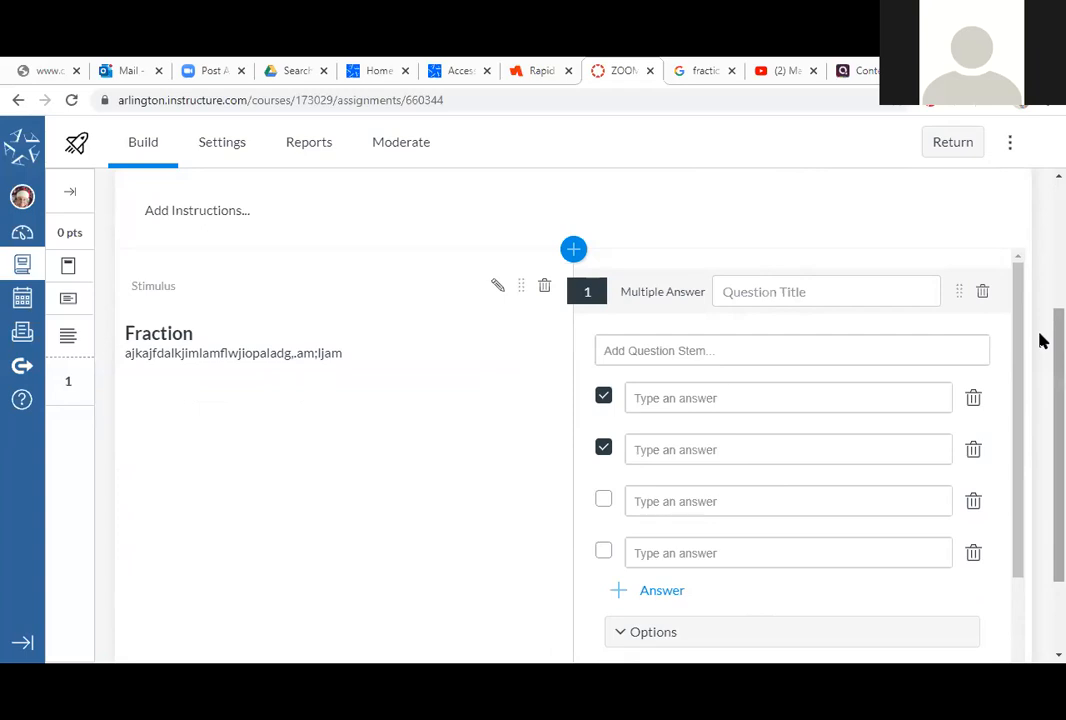
left_click_drag(1040, 340, 1040, 455)
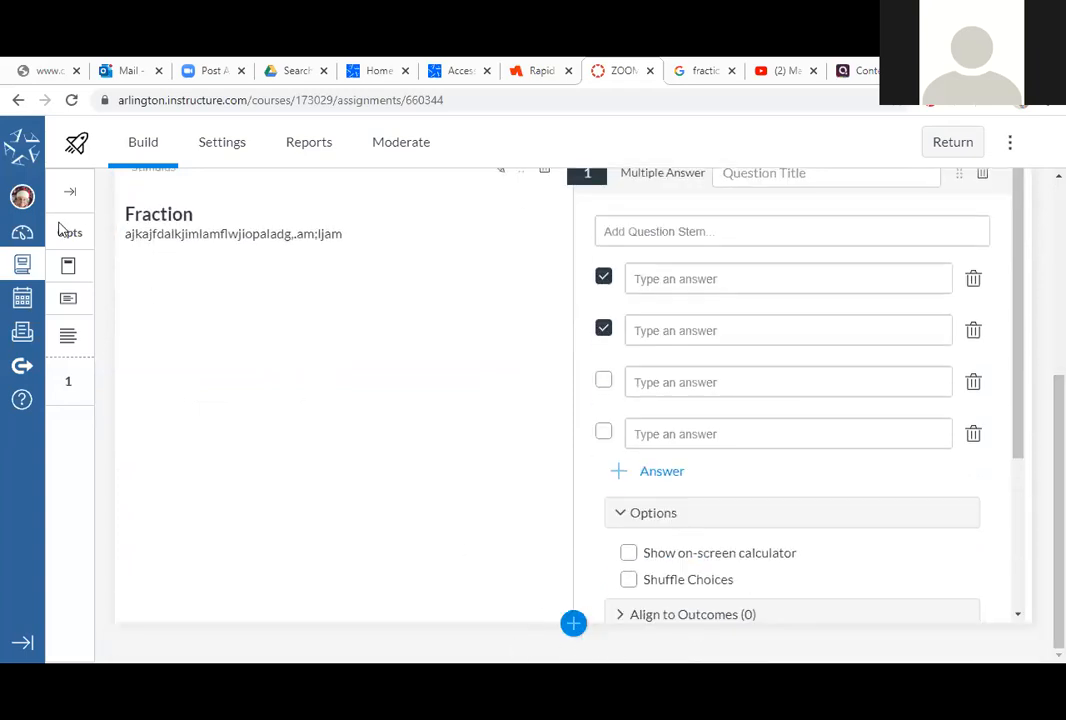
- Leave the quiz builder and open the ZOOM course from the dashboard
left_click(22, 236)
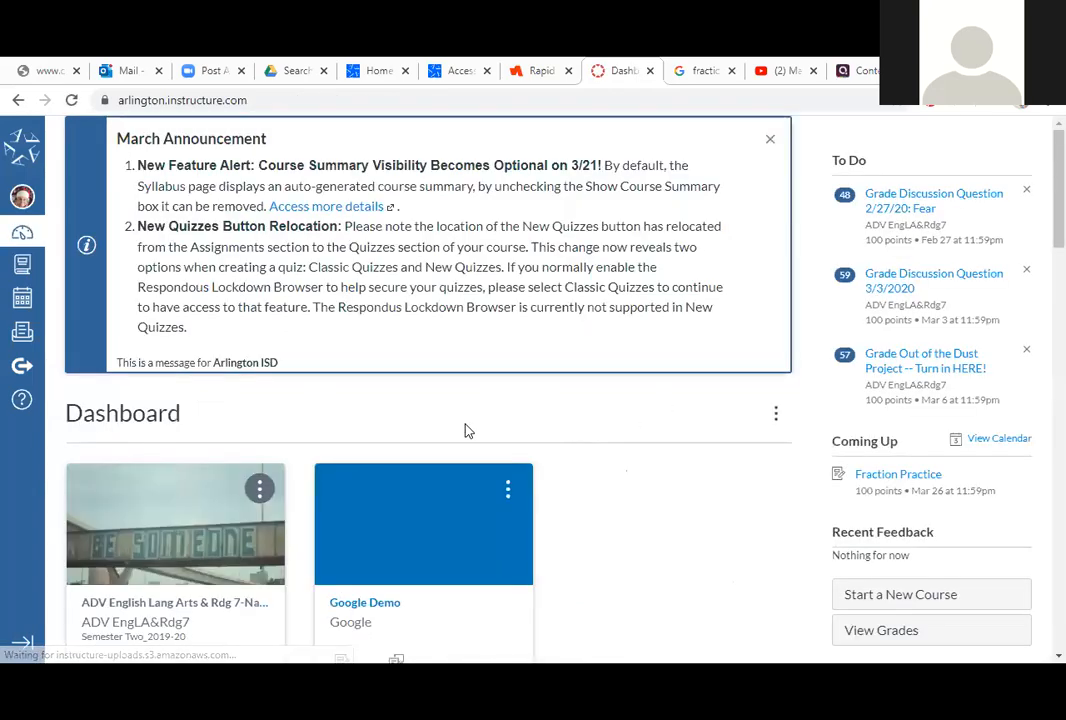
scroll(477, 424, "down", 5)
scroll(400, 450, "down", 10)
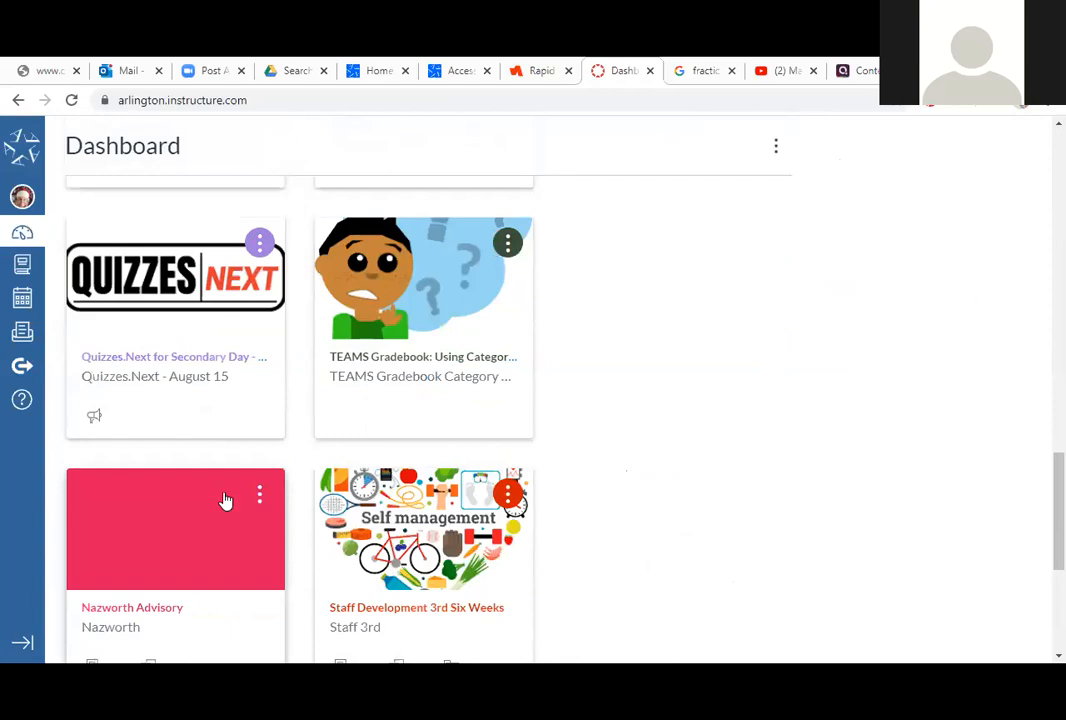
scroll(226, 500, "down", 4)
left_click(123, 494)
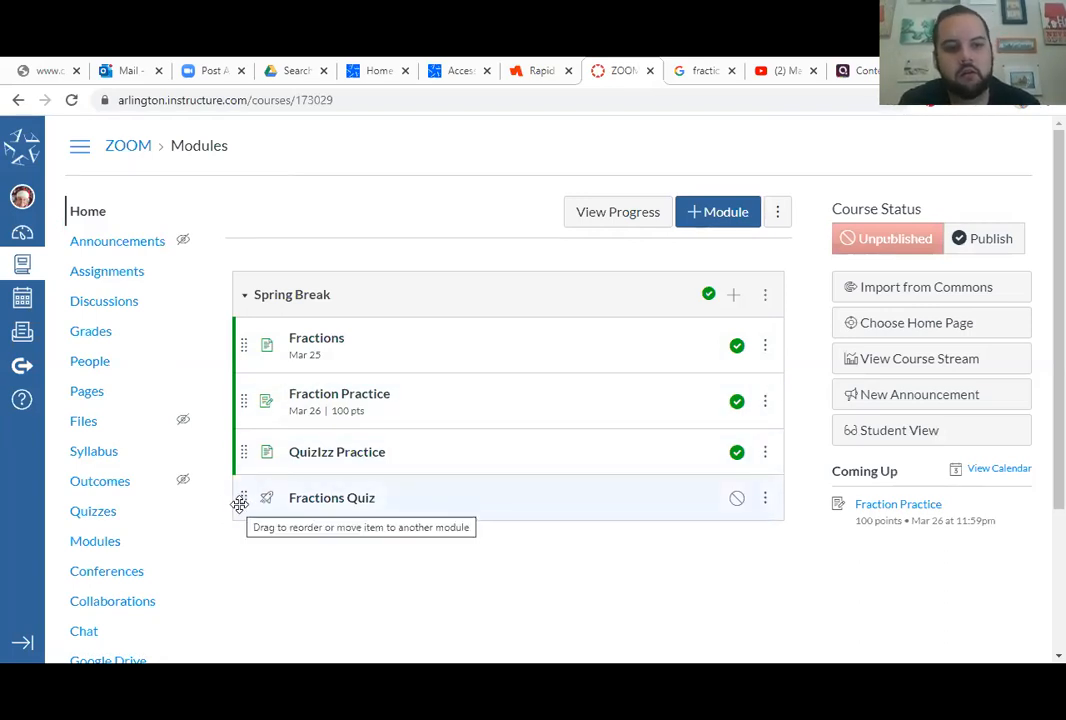
- Publish the Fractions Quiz in the Spring Break module and move it above the Fractions page
left_click(737, 498)
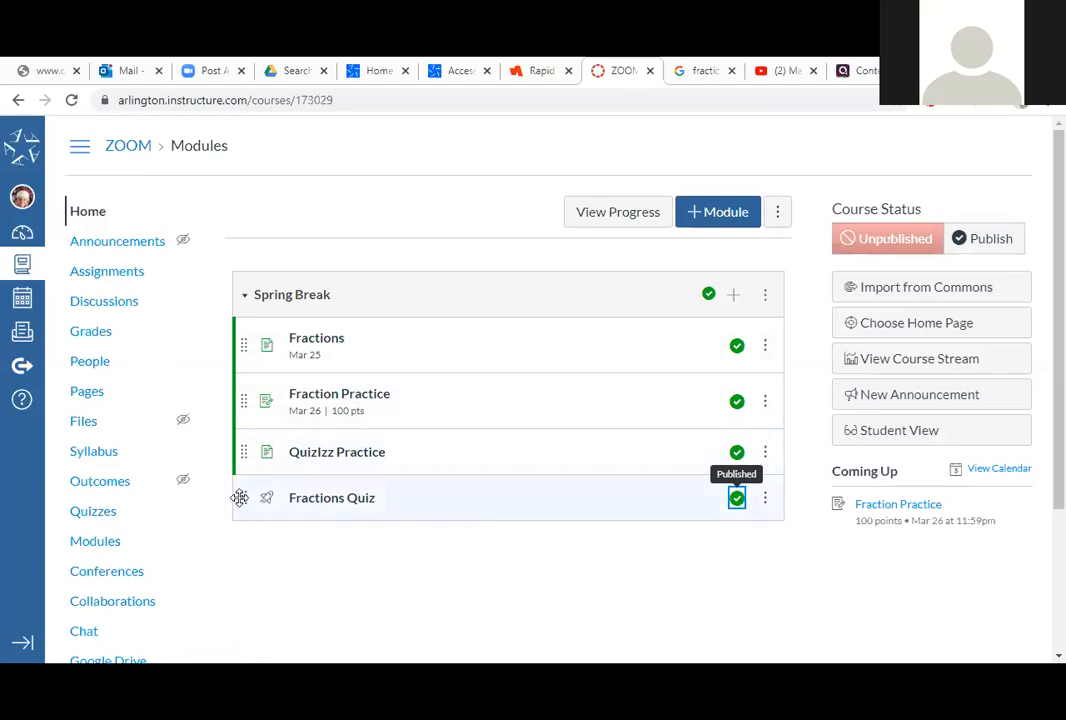
left_click_drag(240, 497, 240, 332)
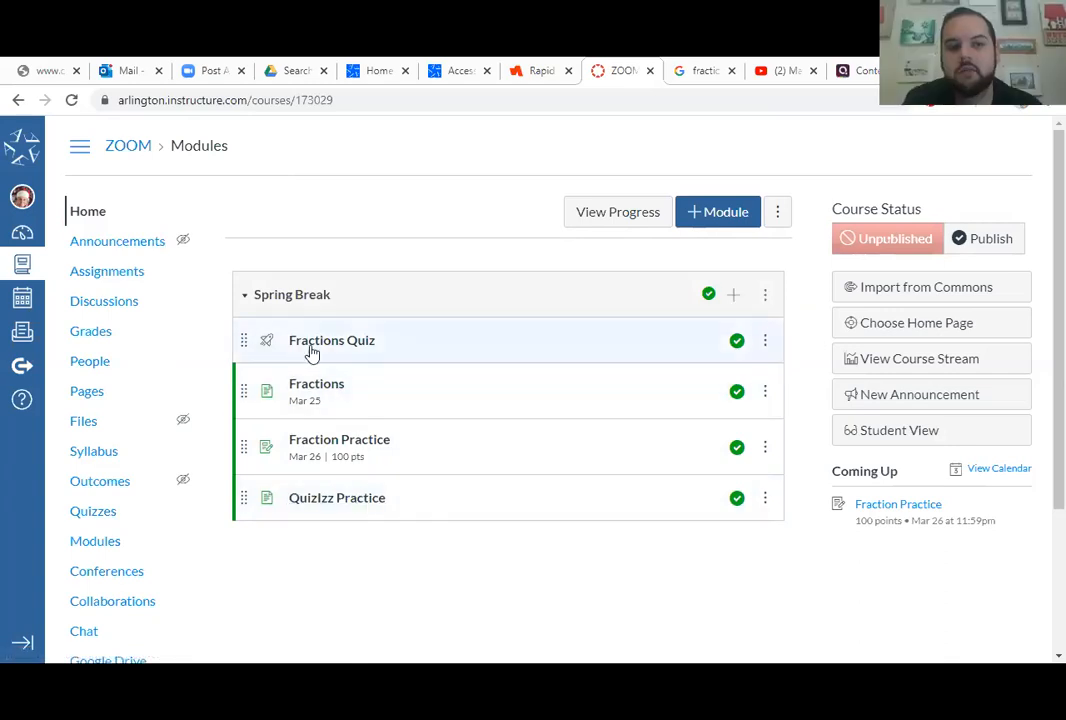
- Move the Fractions Quiz to the bottom of the Spring Break module using the Move to option
left_click(765, 344)
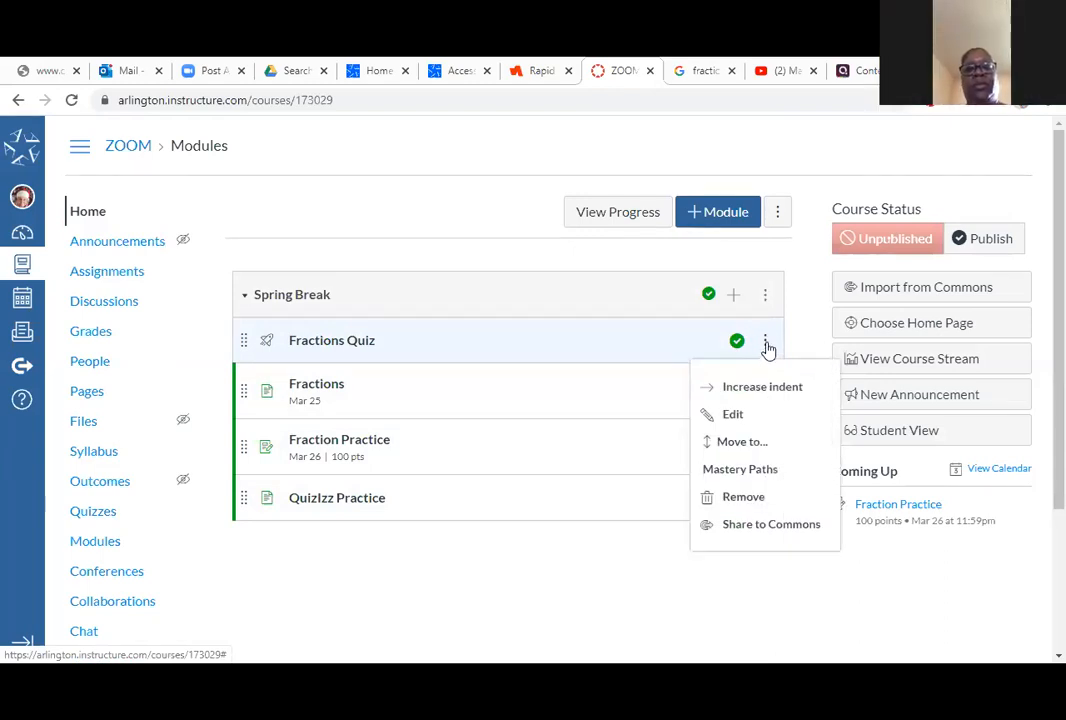
left_click(757, 450)
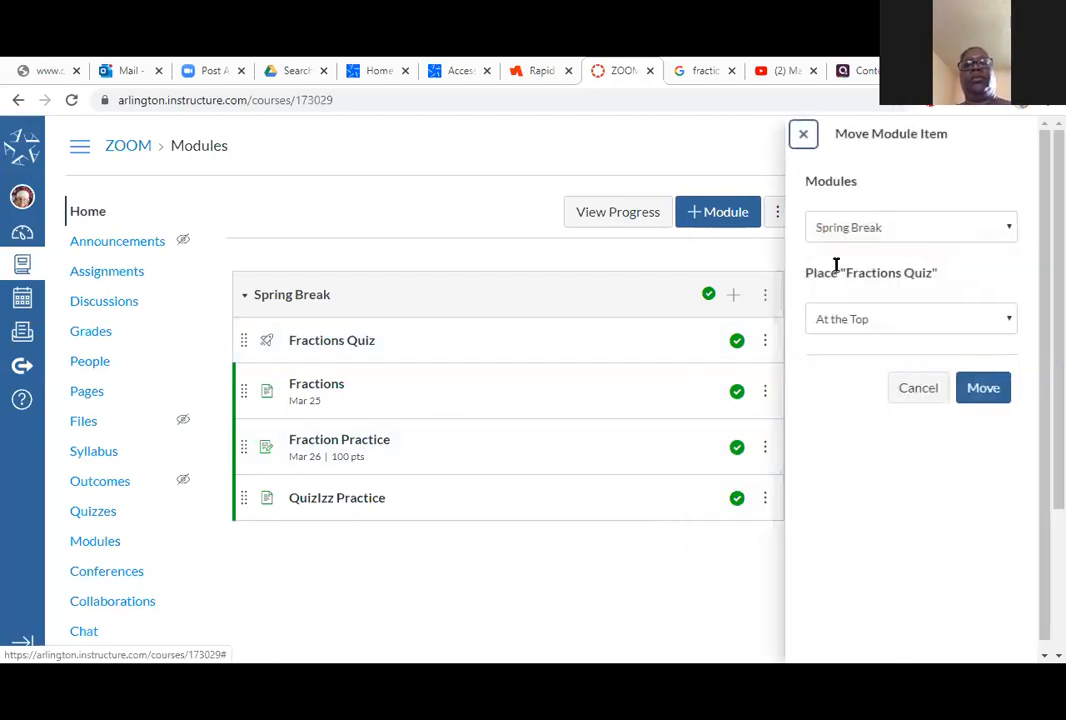
left_click(984, 320)
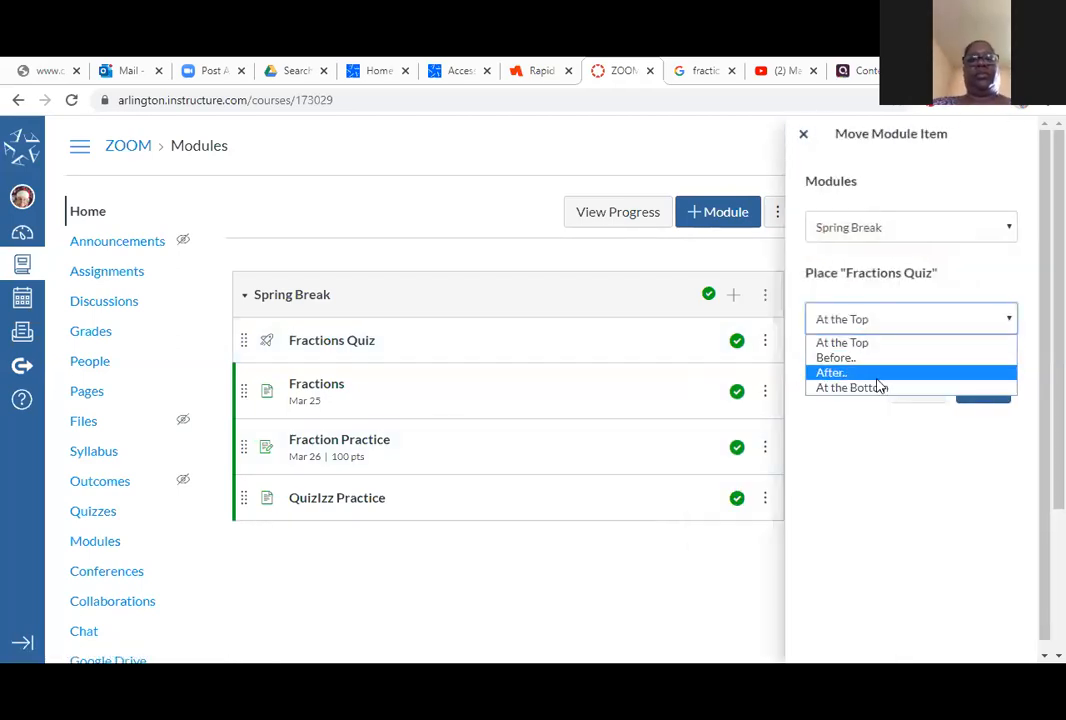
left_click(881, 386)
left_click(983, 392)
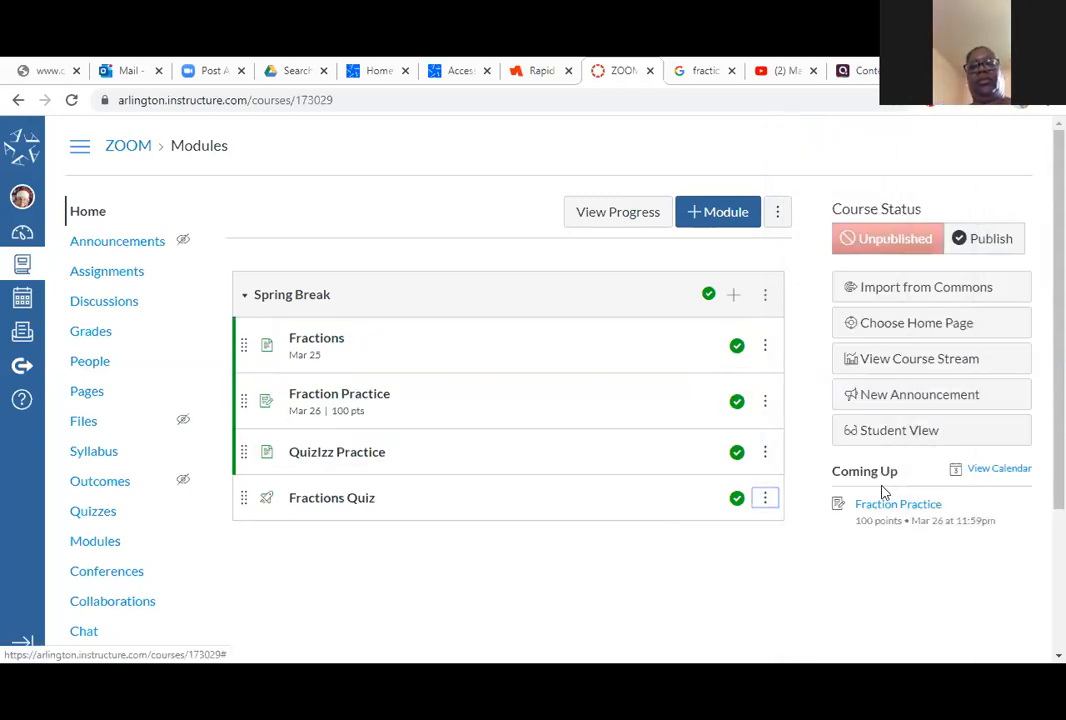
- Retitle the Fractions page in the Spring Break module as "1. Fractions"
left_click(765, 347)
left_click(752, 419)
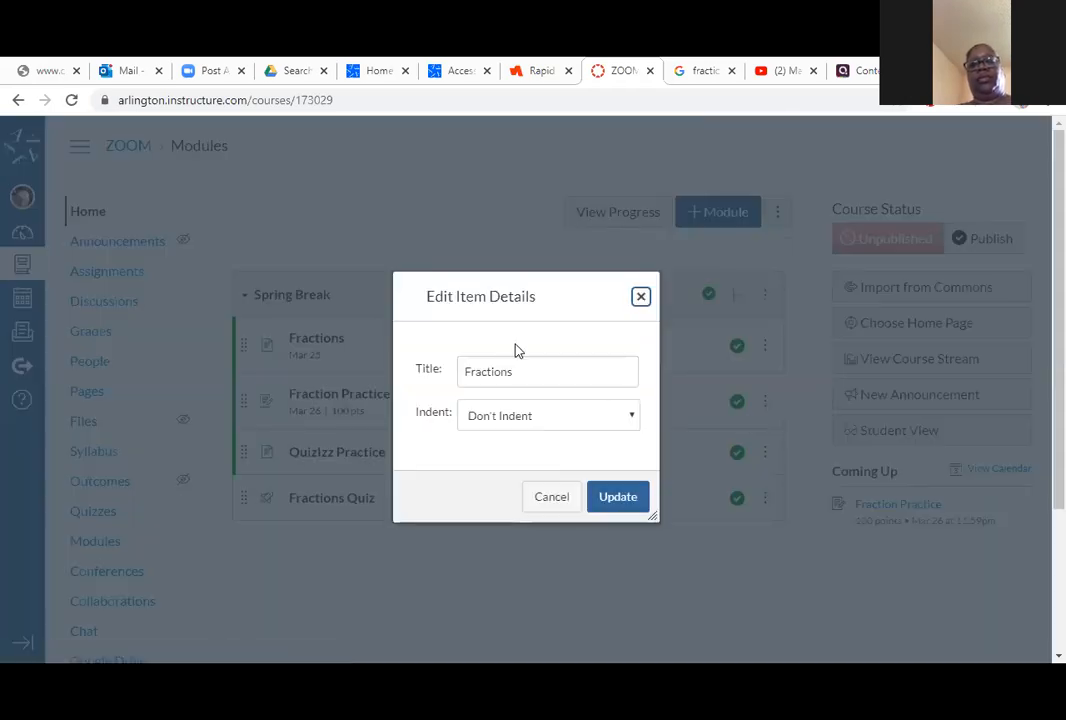
left_click(465, 371)
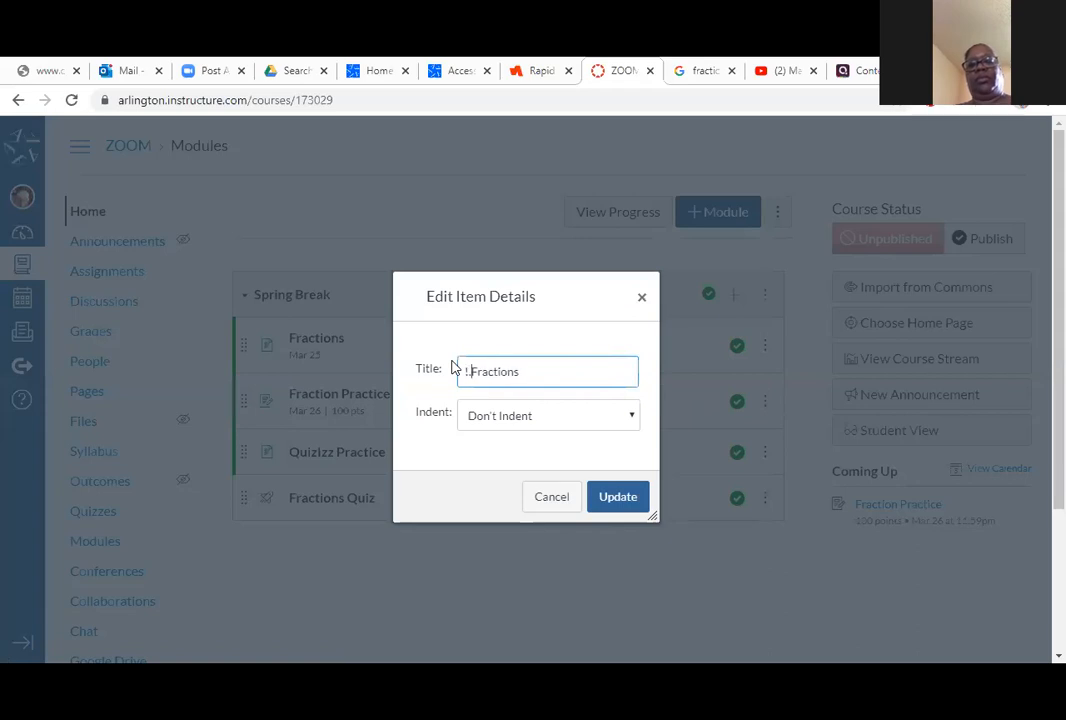
type("1.")
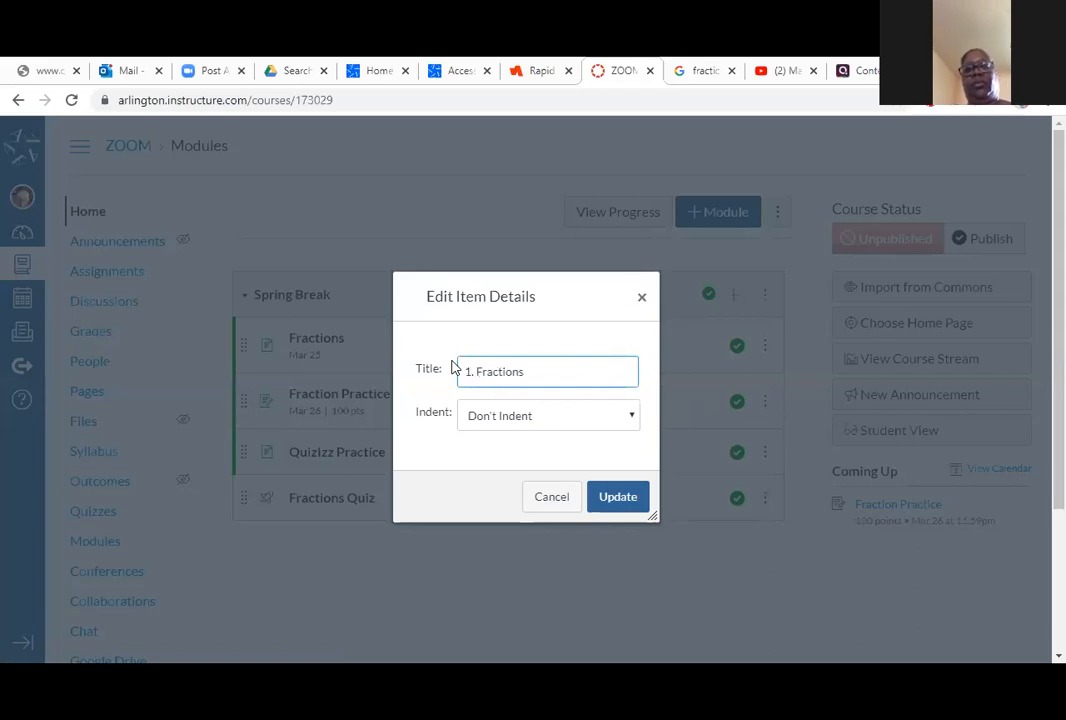
left_click(619, 500)
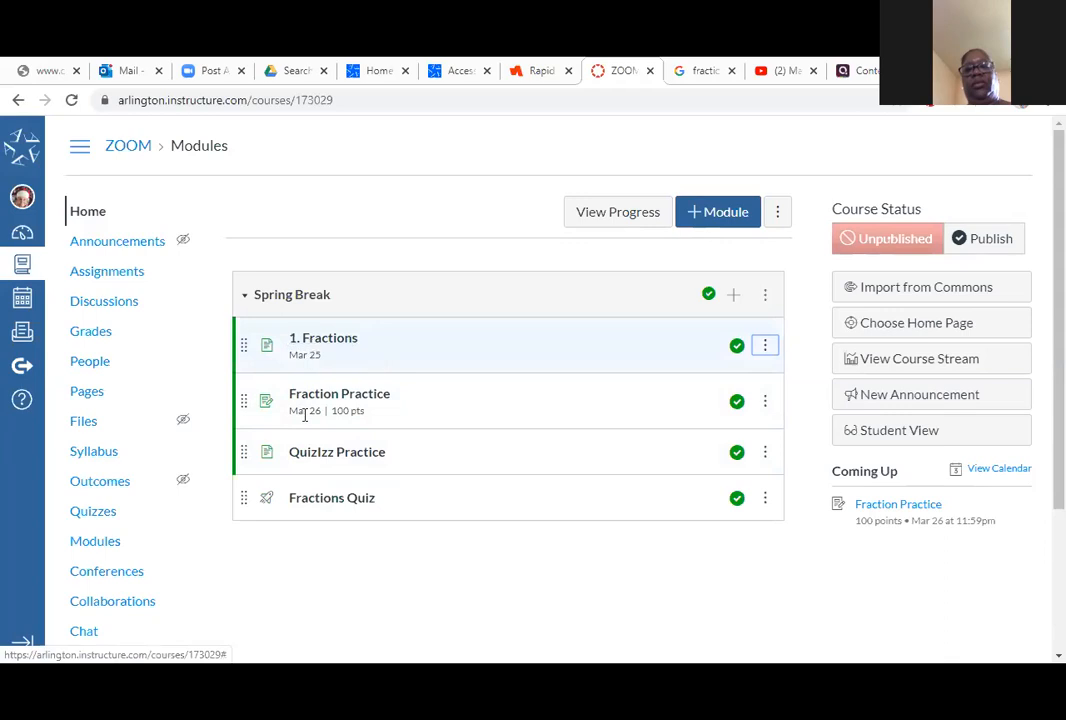
left_click(765, 403)
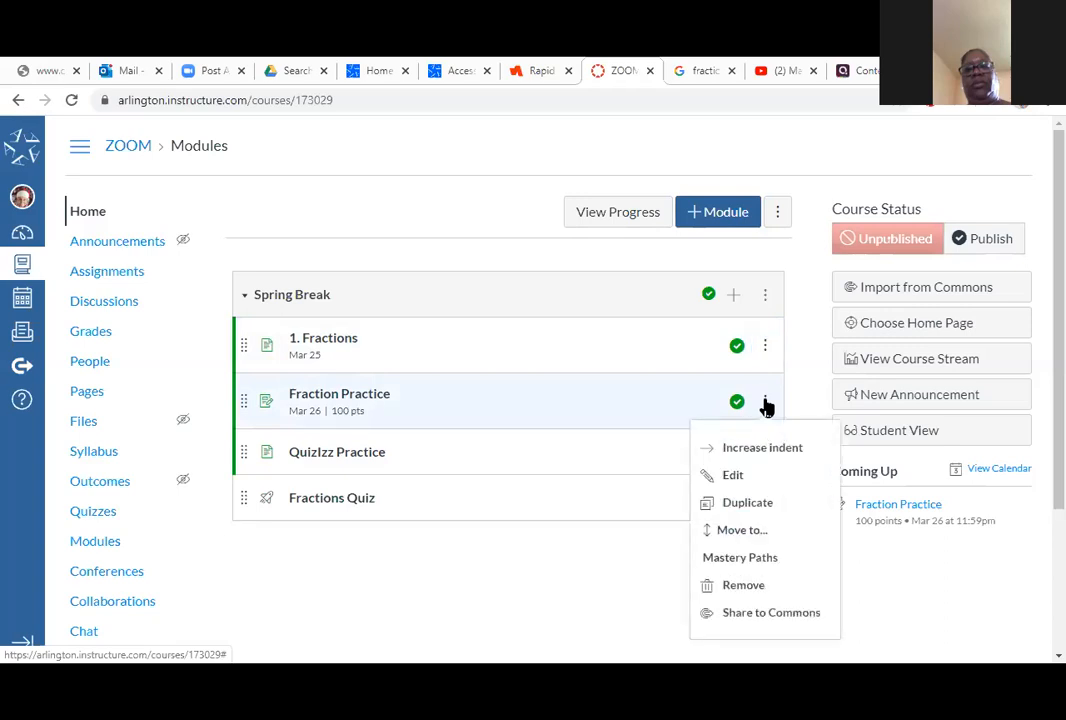
left_click(765, 345)
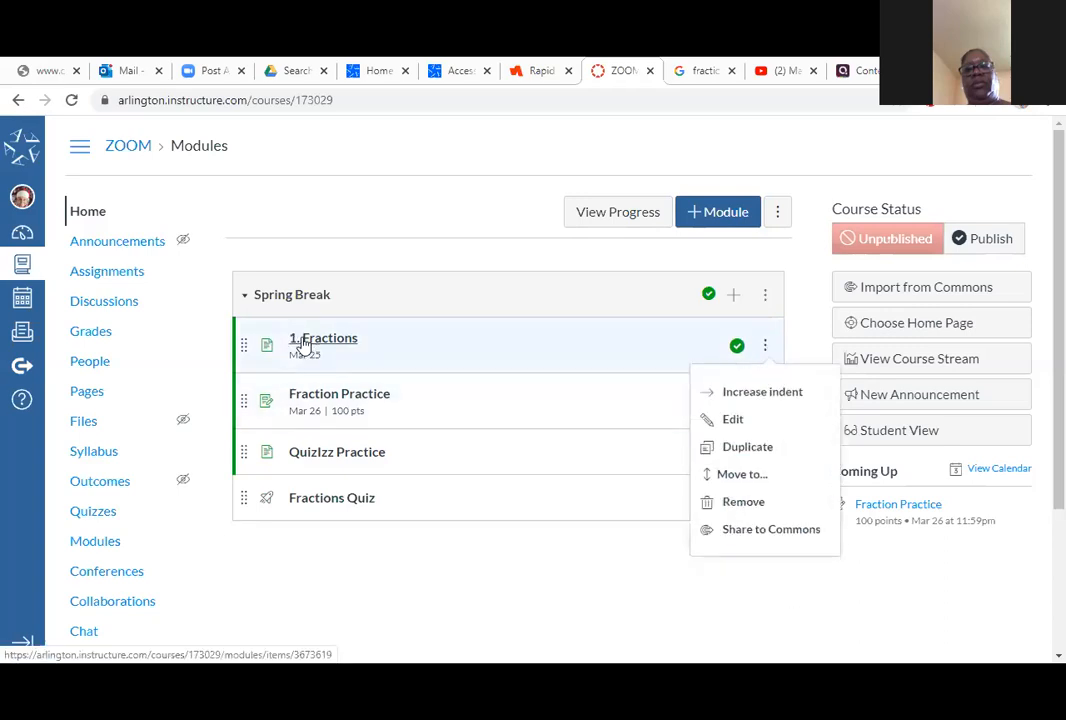
left_click(733, 419)
left_click(641, 291)
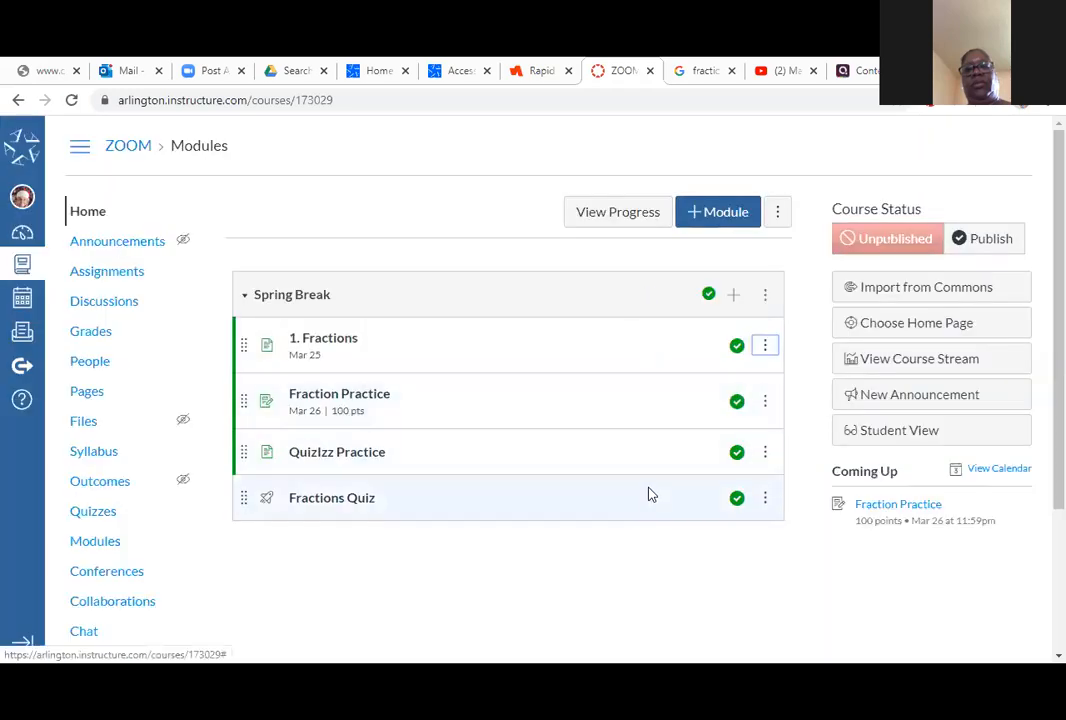
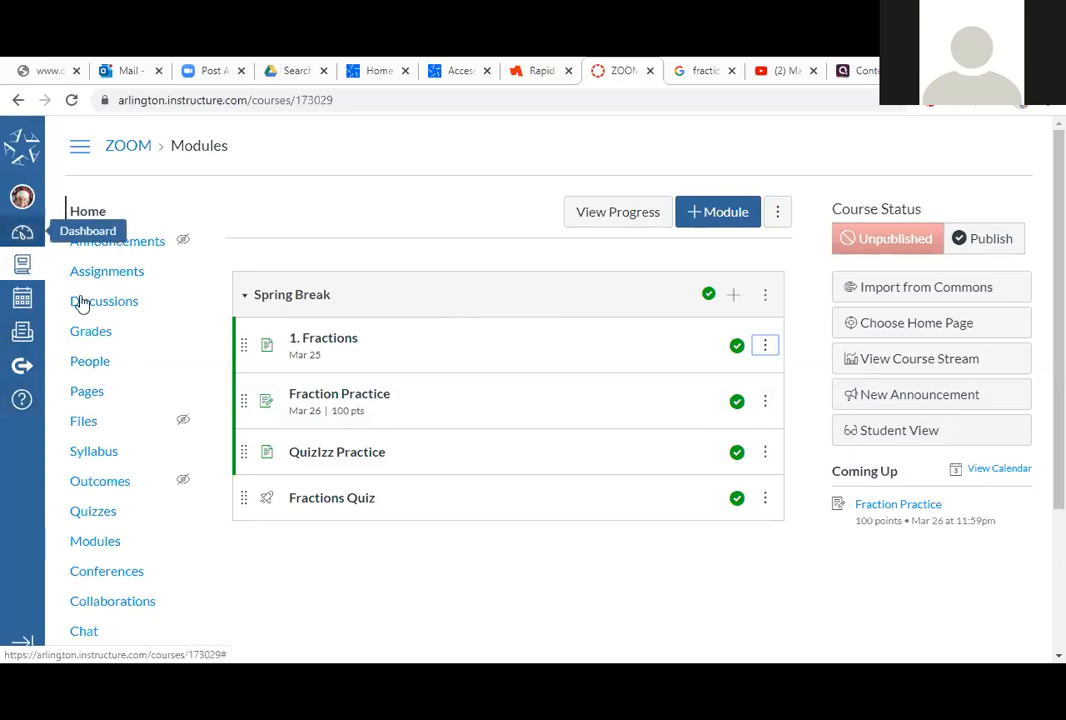
- View the ZOOM course's Collaborations page and return to the course home page
scroll(140, 375, "down", 1)
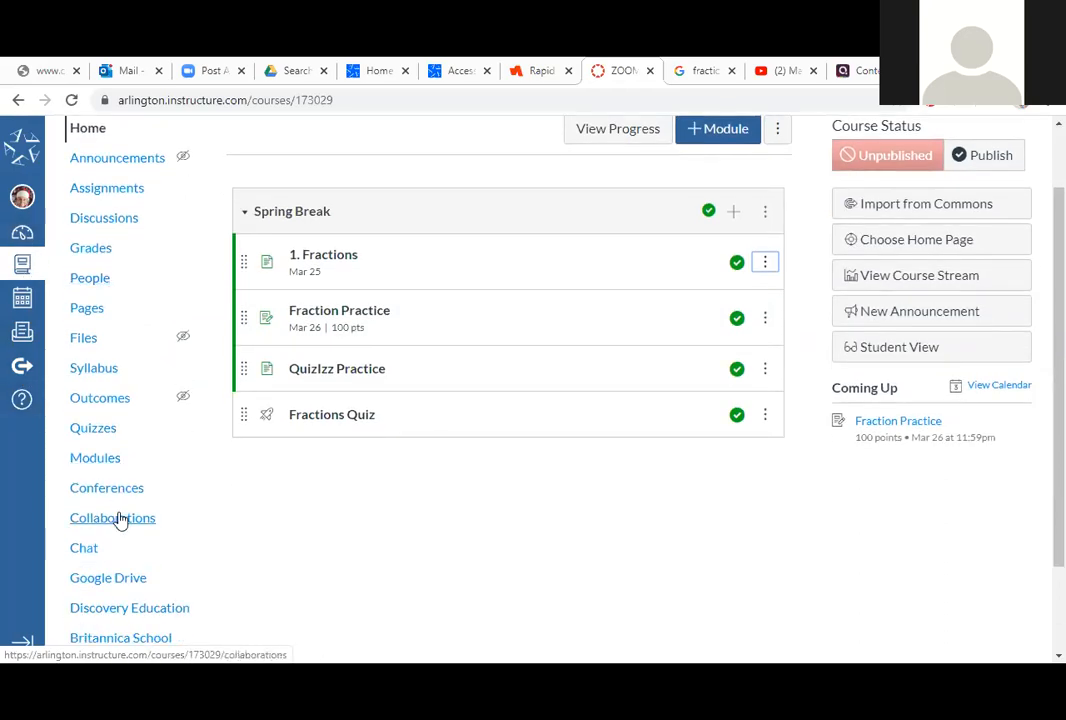
left_click(118, 519)
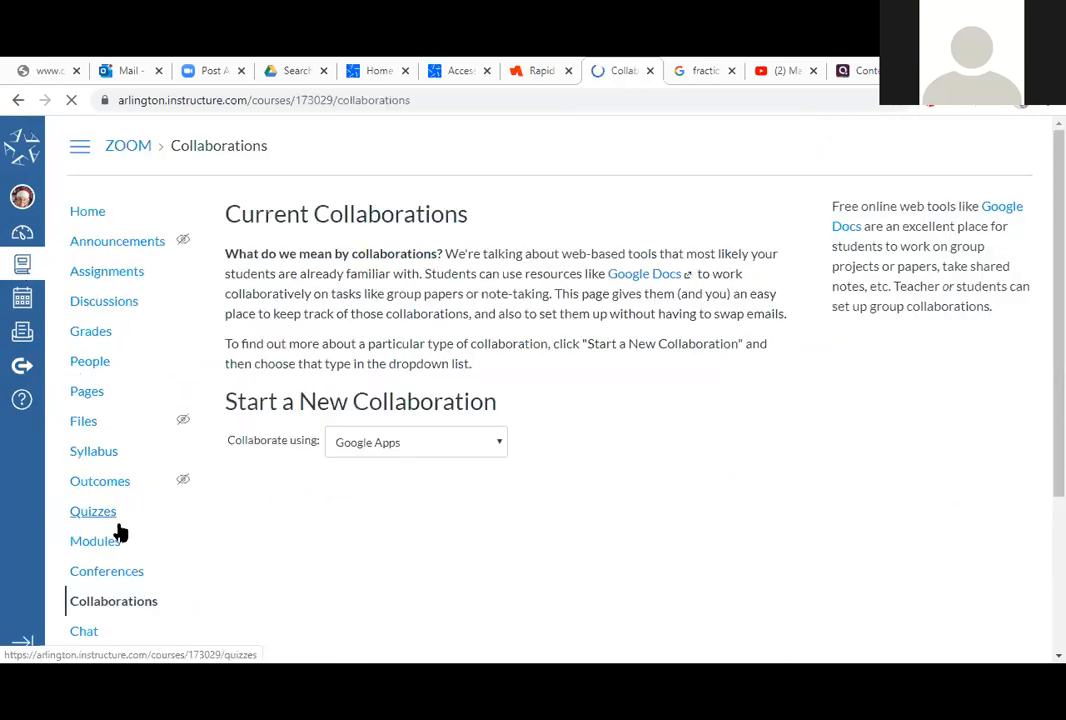
left_click(88, 212)
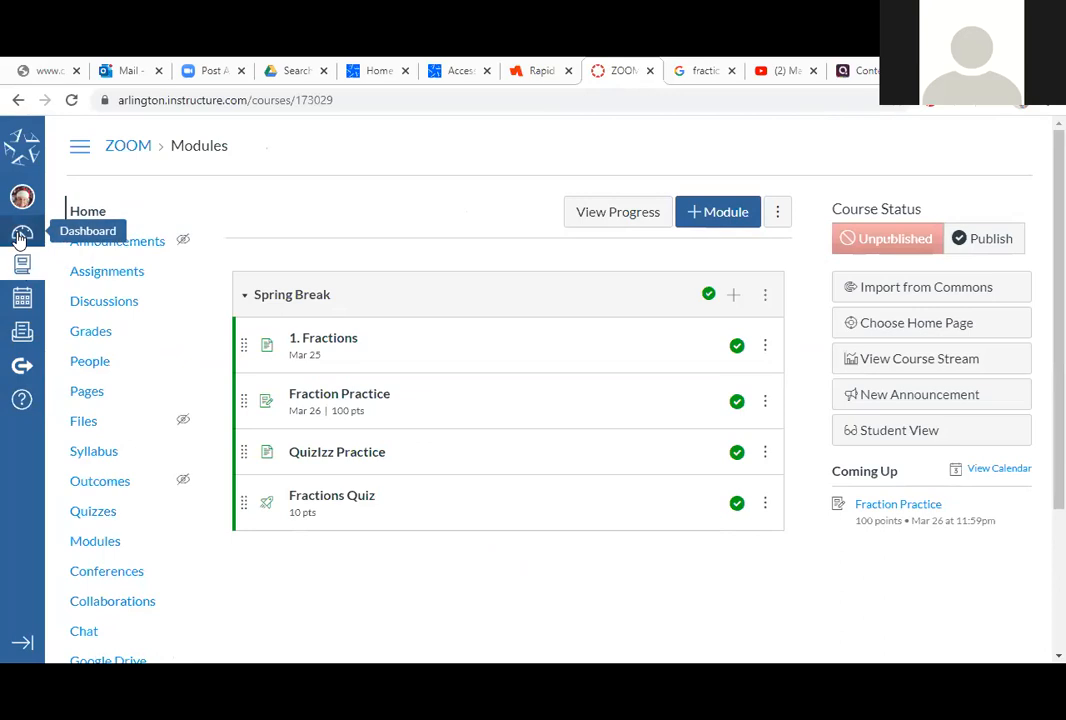
- Open the ADV EngLA&Rdg7 course from the dashboard and view its People list with the course navigation hidden
left_click(22, 236)
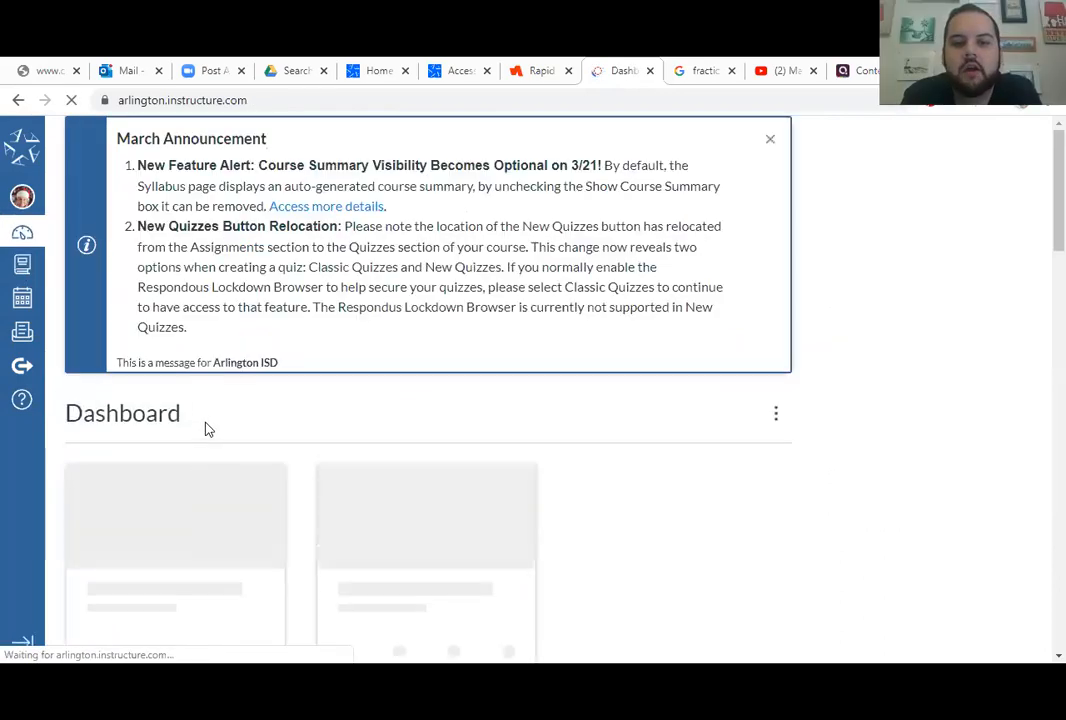
scroll(340, 425, "down", 2)
left_click(170, 444)
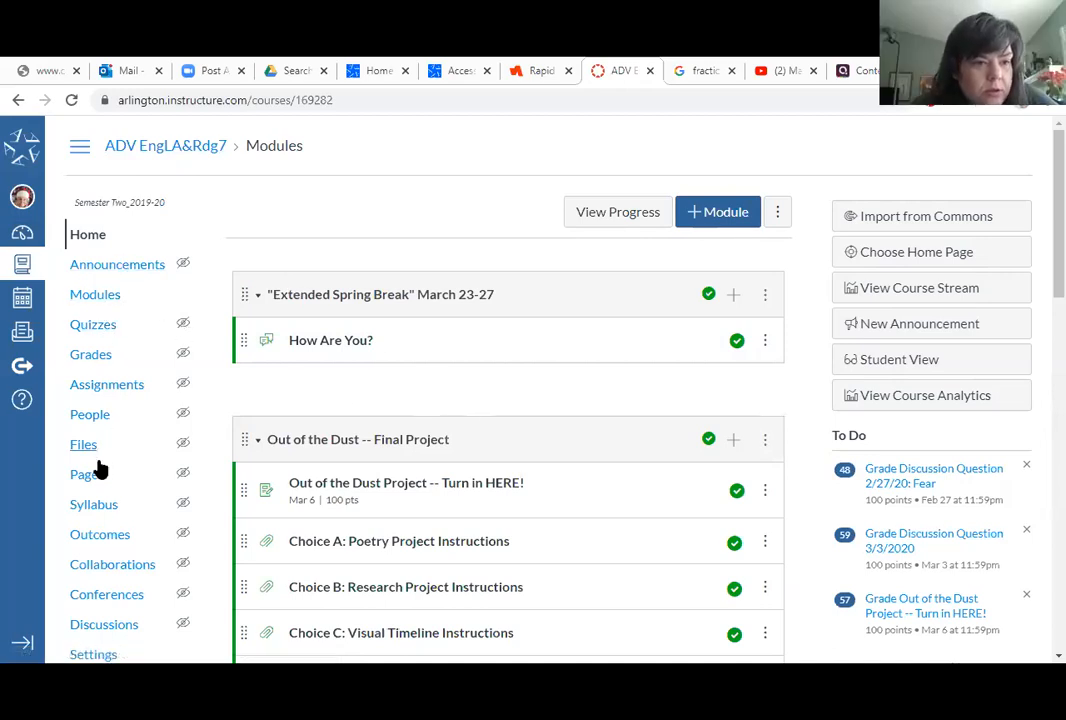
left_click(85, 426)
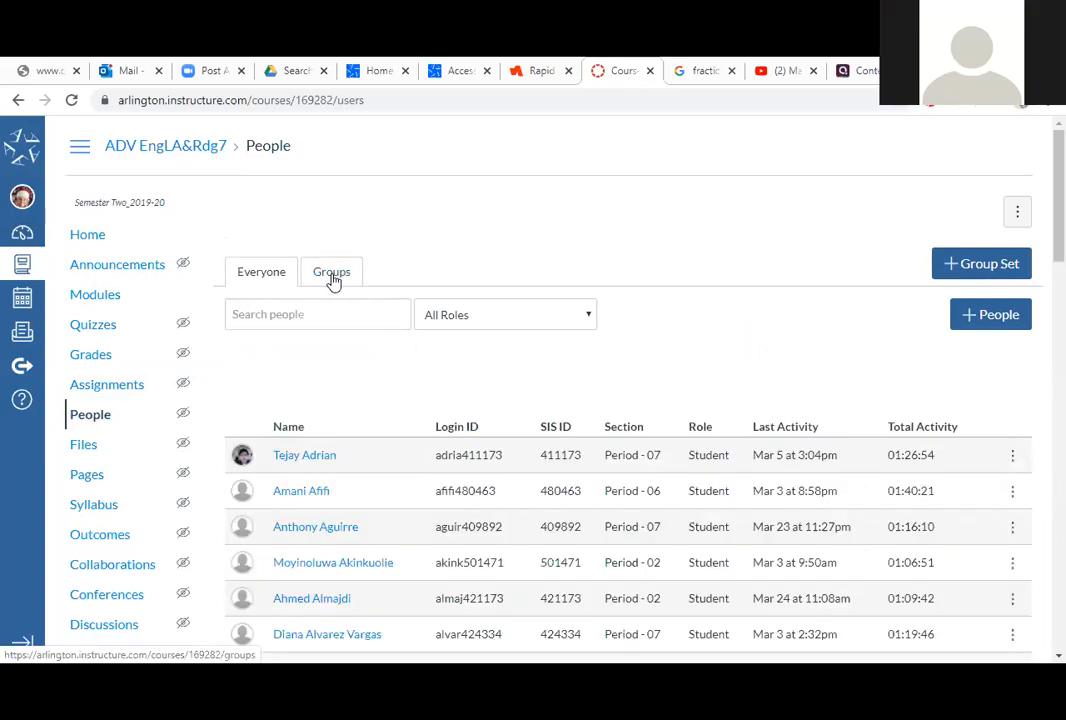
scroll(448, 400, "down", 3)
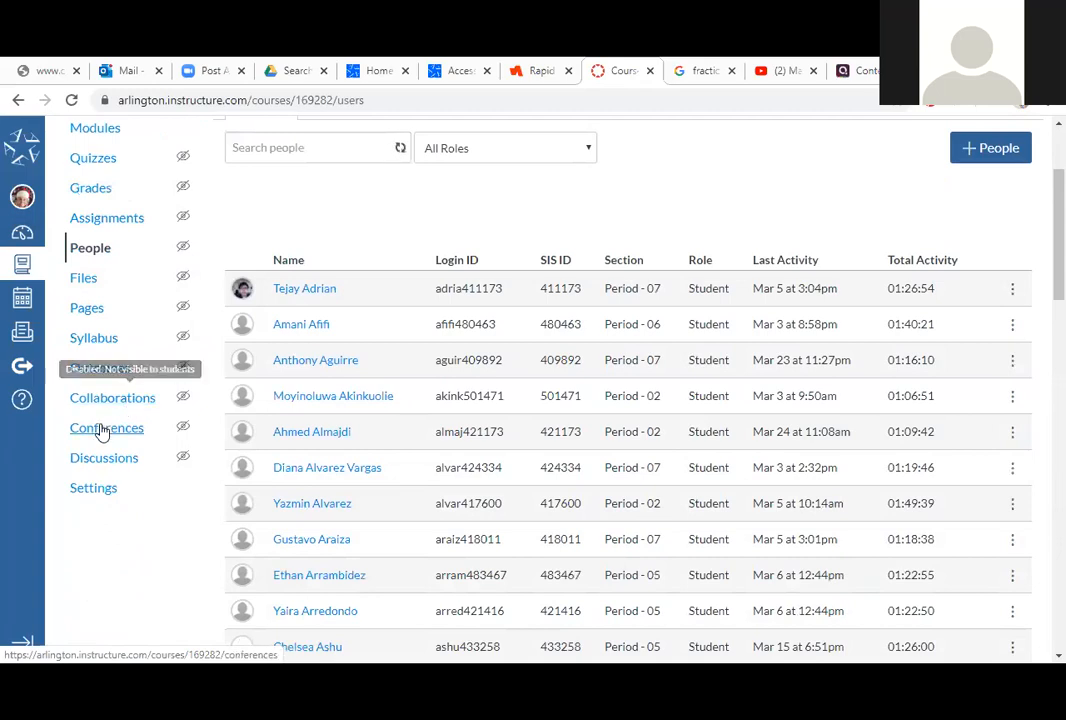
scroll(110, 420, "up", 3)
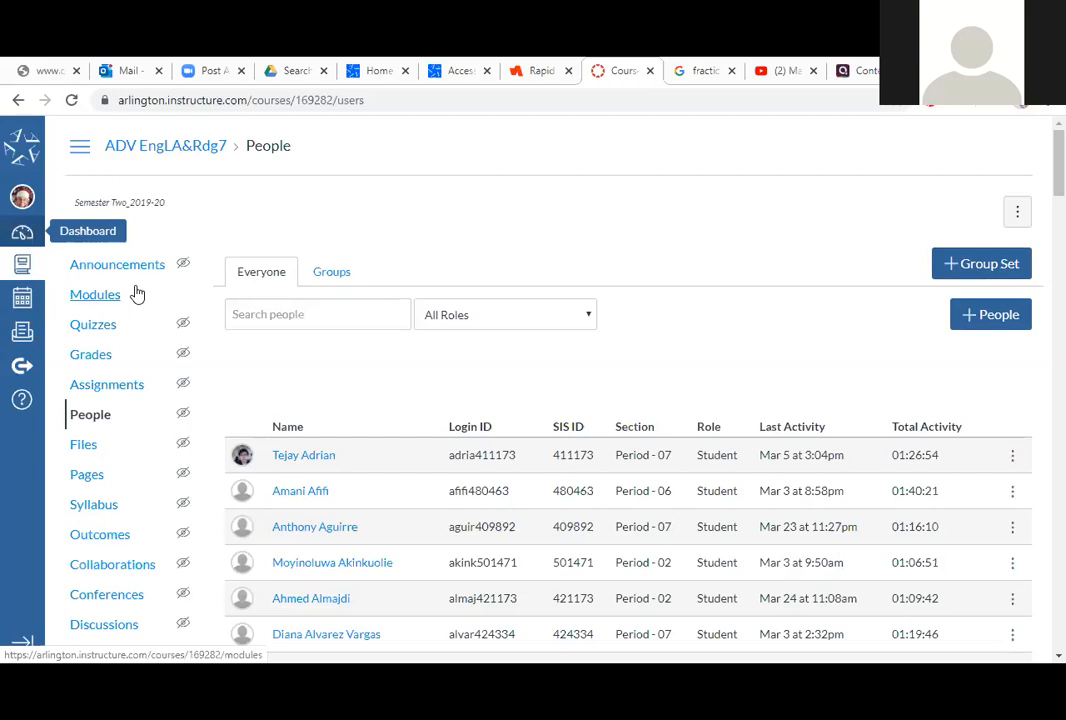
left_click(79, 148)
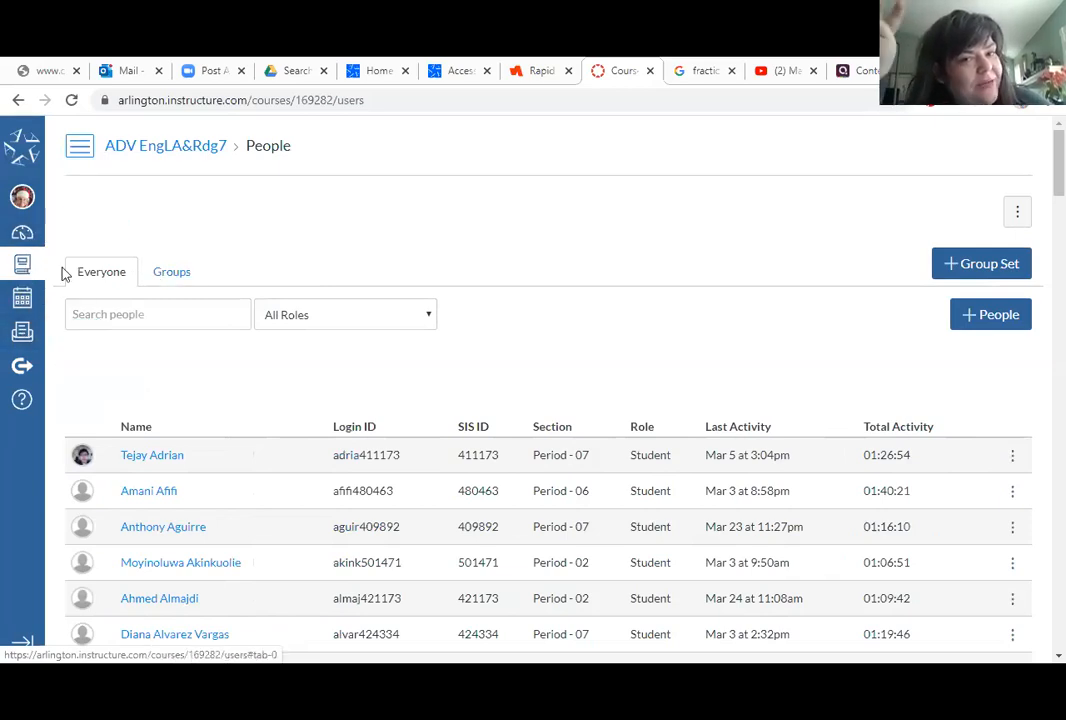
- Start adding people with the Teacher role, look over the section choices, and close the form without adding anyone
left_click(973, 316)
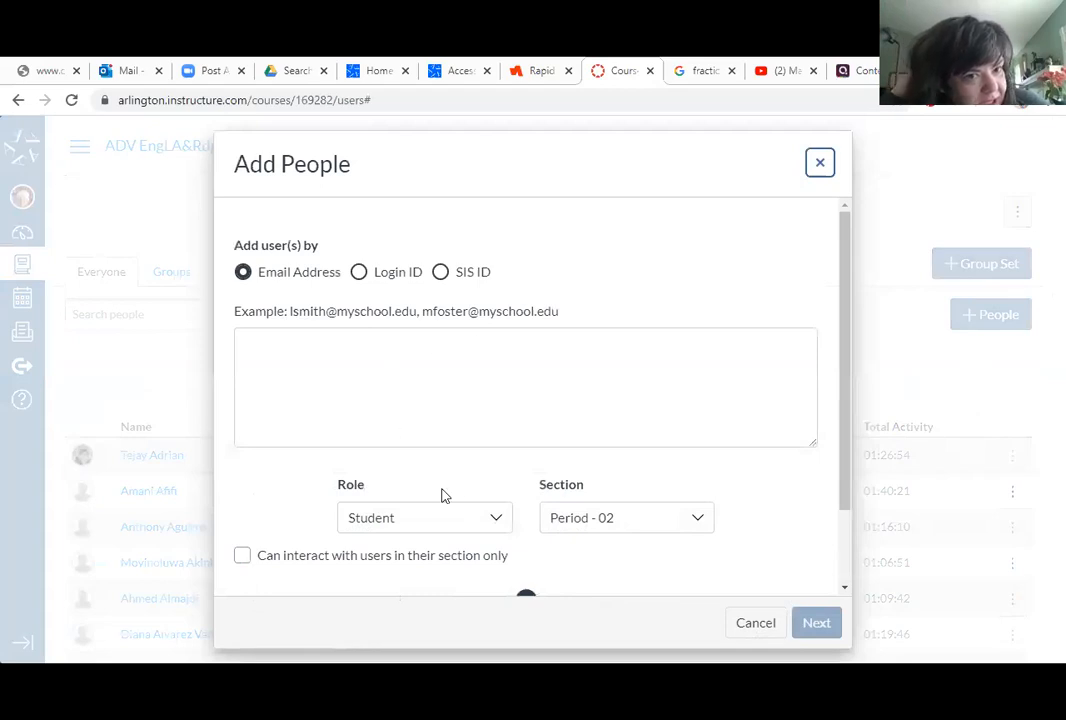
left_click(496, 519)
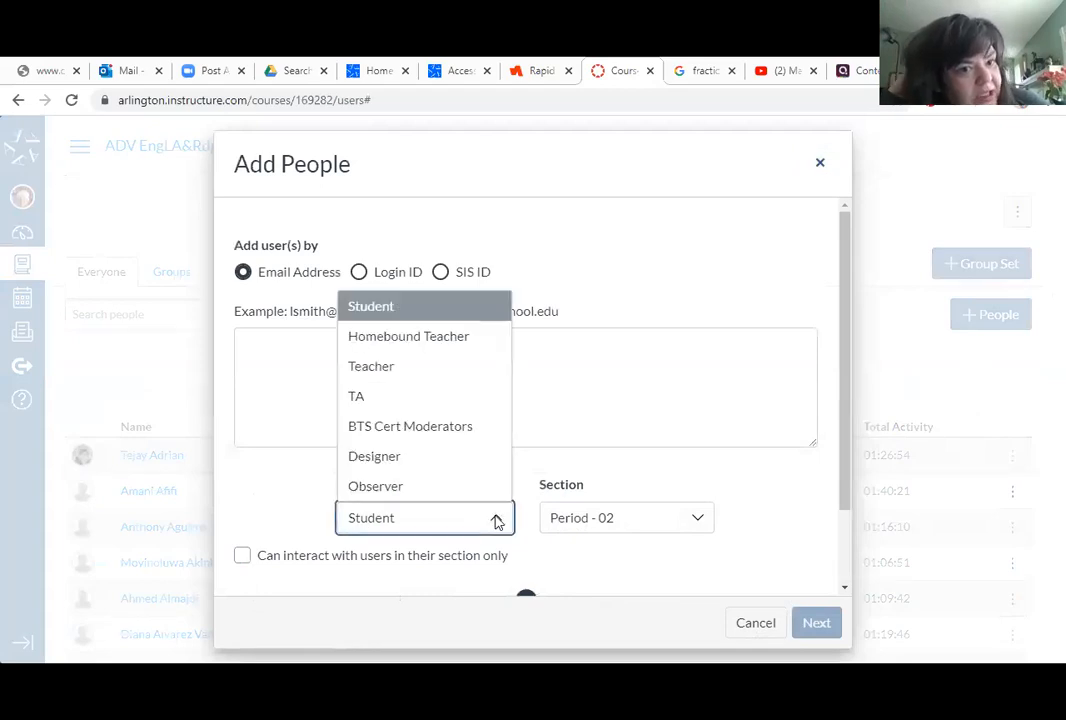
left_click(421, 362)
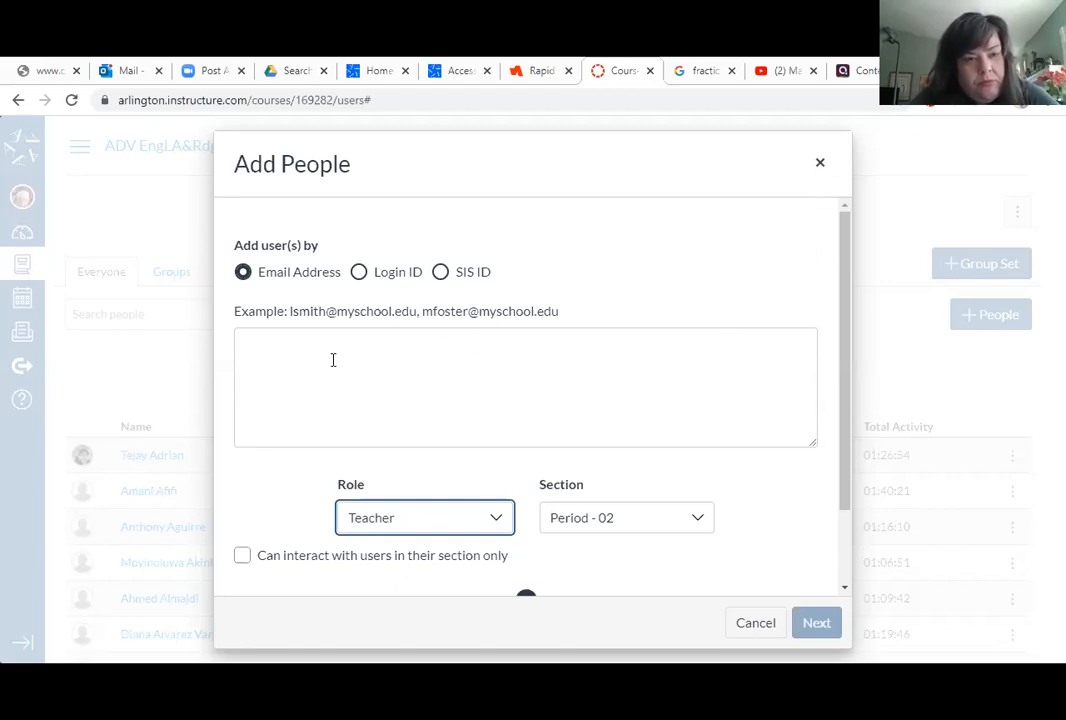
scroll(797, 464, "down", 1)
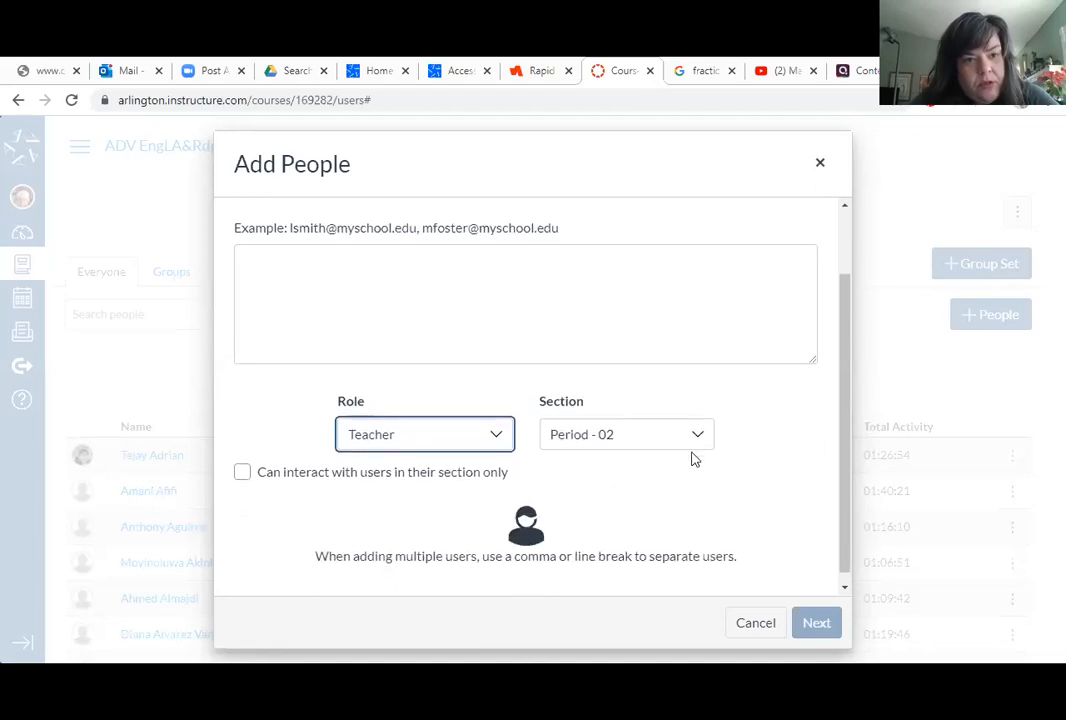
left_click(697, 440)
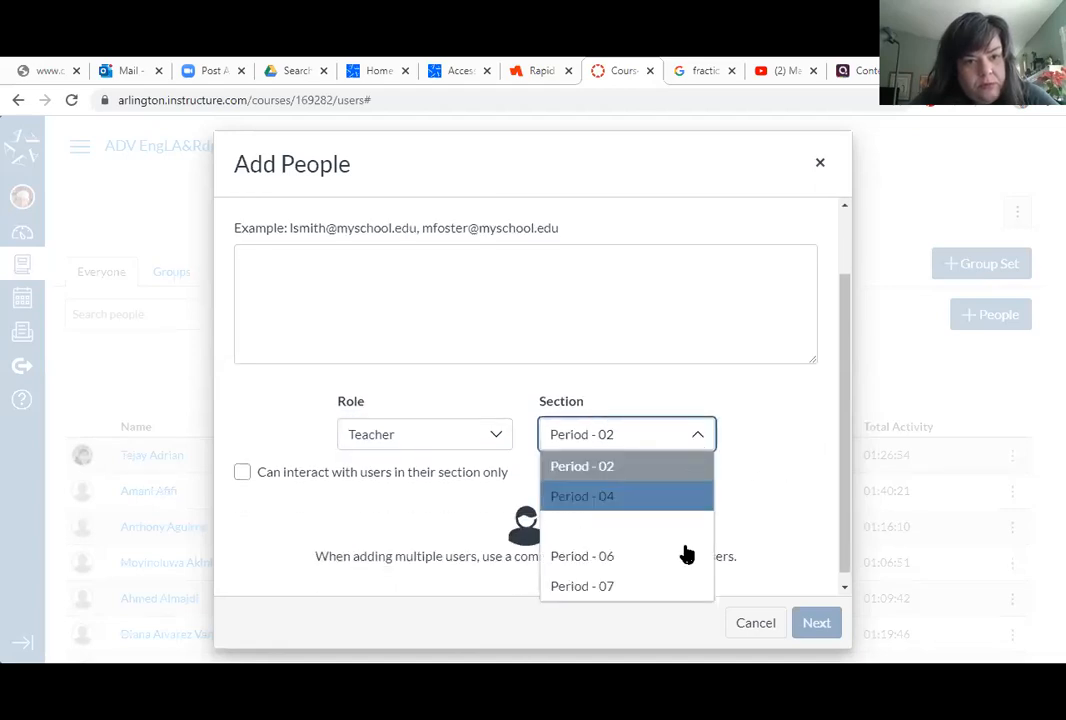
left_click(812, 440)
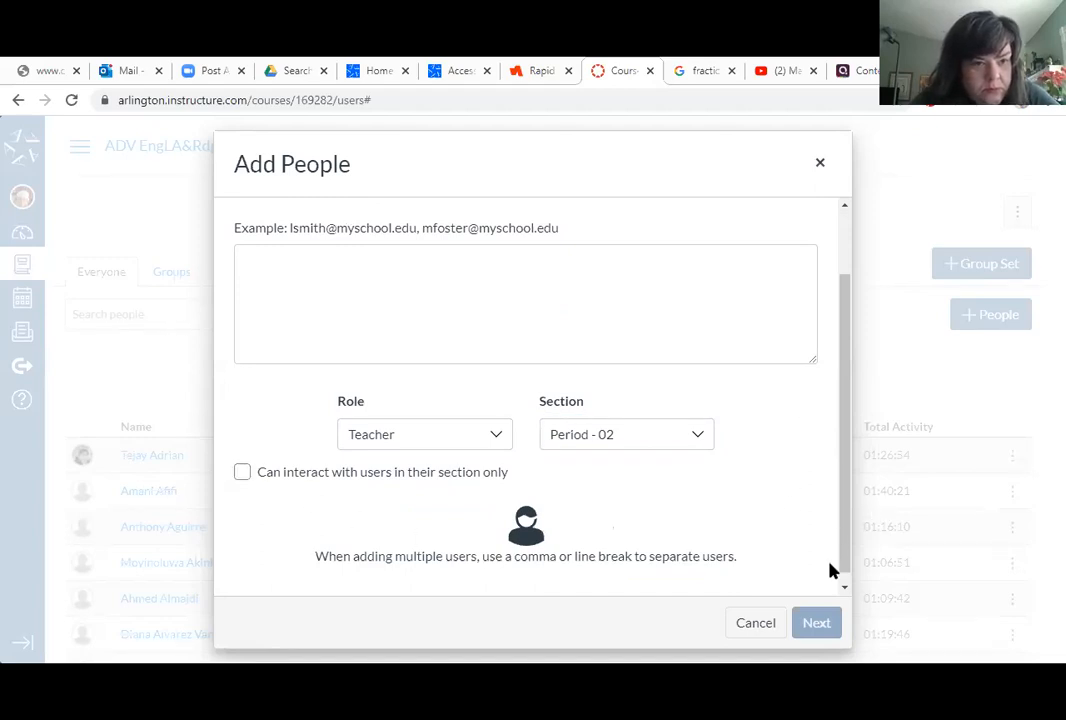
scroll(750, 400, "up", 2)
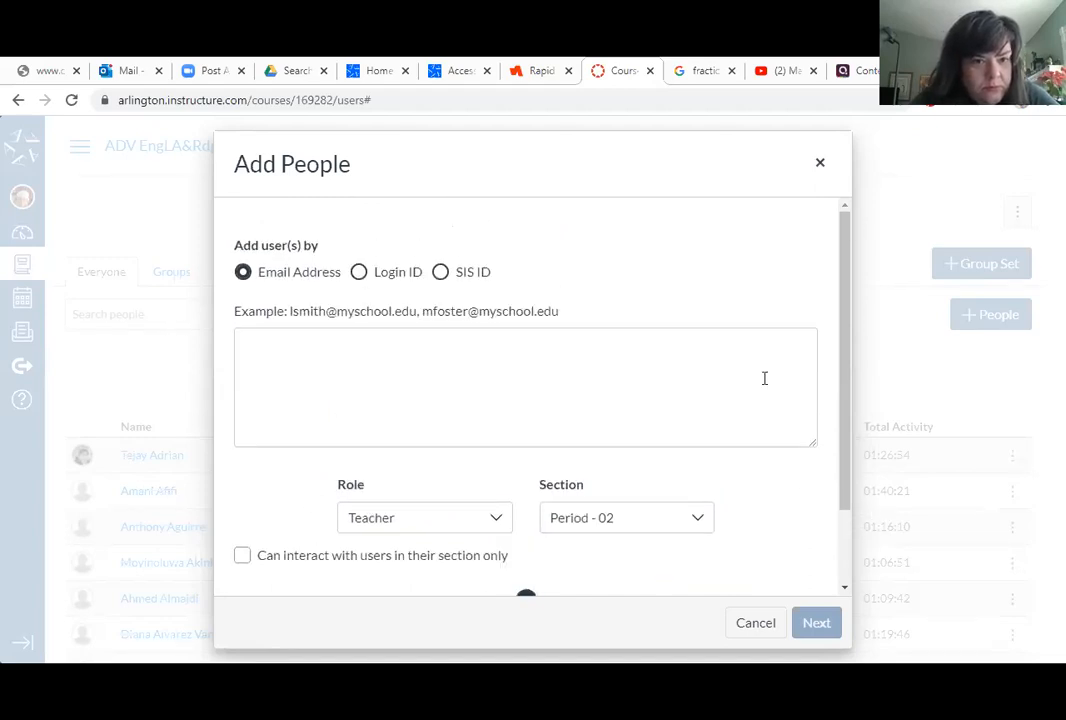
left_click(823, 168)
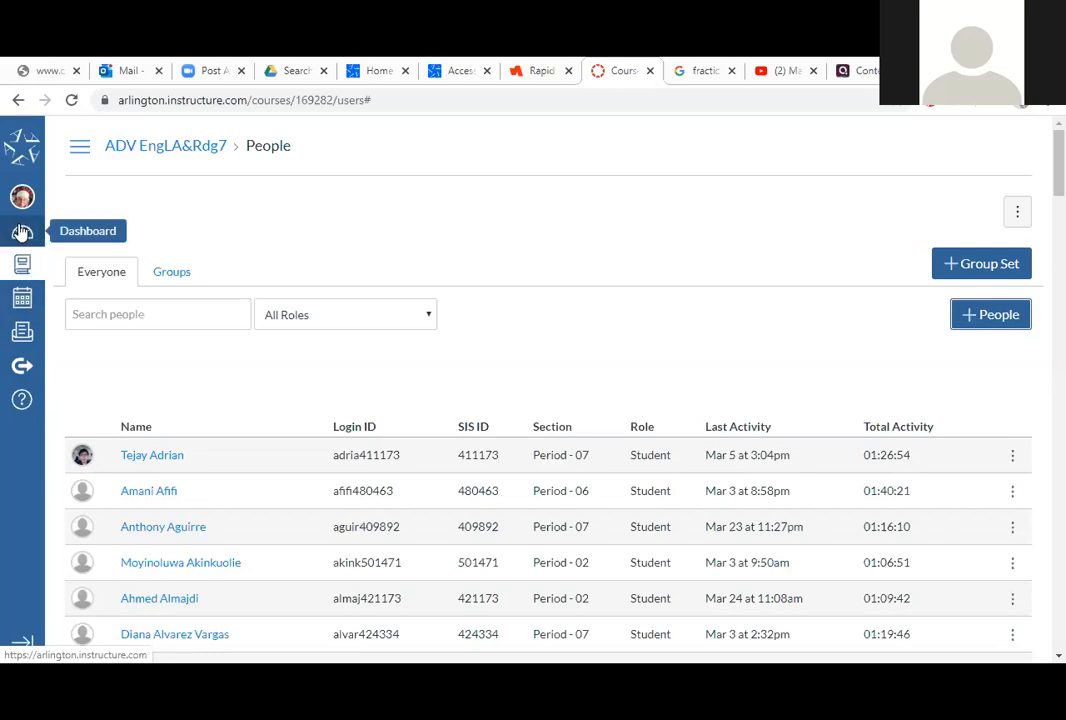
- Return to the dashboard and open the ZOOM course
left_click(22, 234)
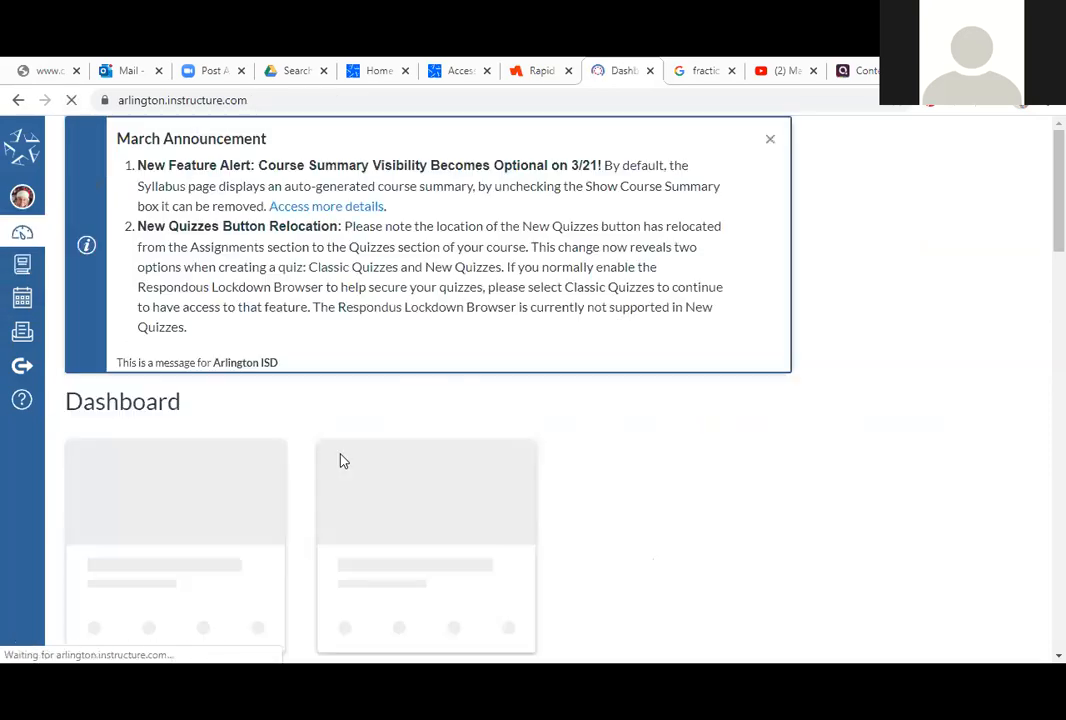
scroll(338, 468, "down", 2)
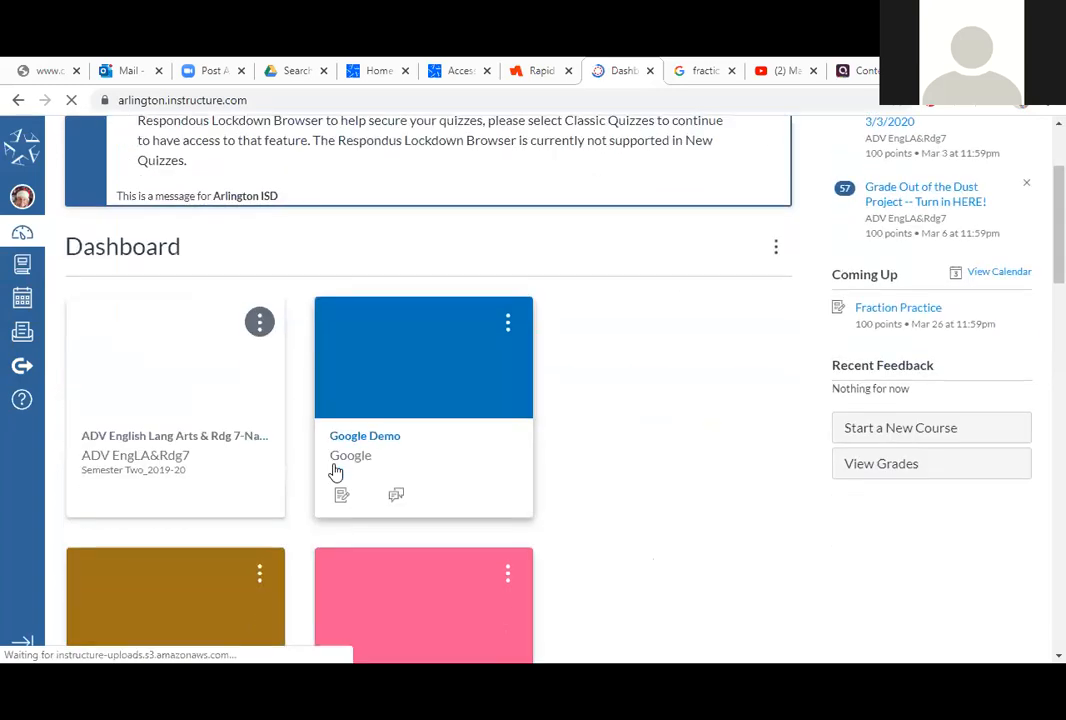
left_click(135, 443)
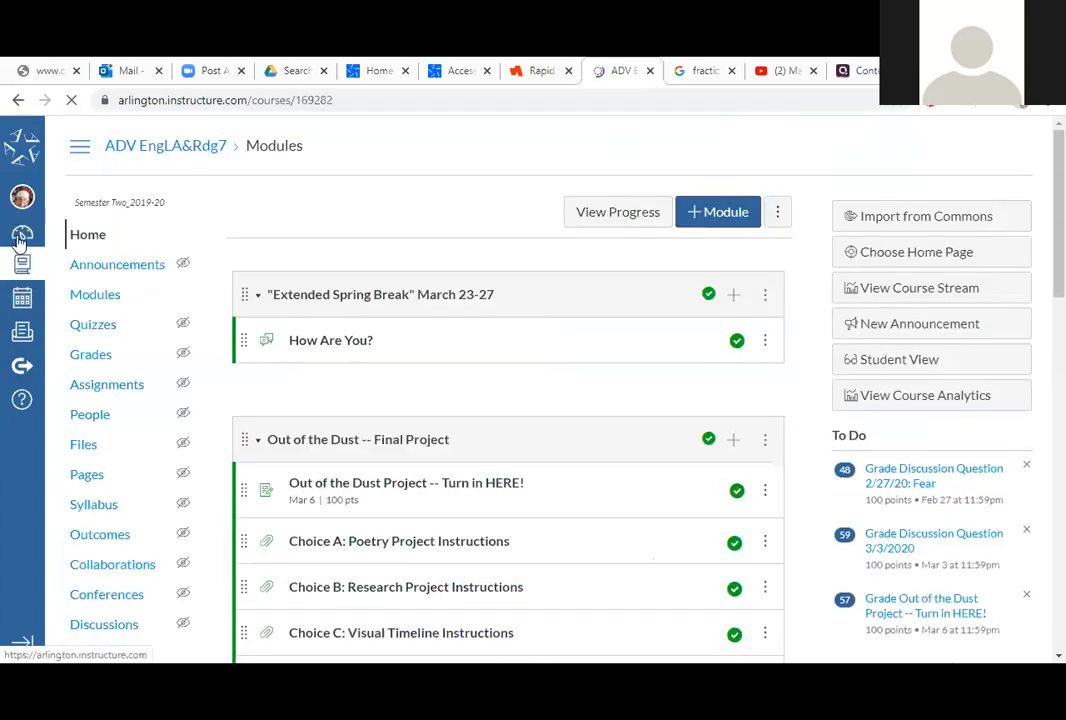
left_click(22, 233)
scroll(214, 474, "down", 15)
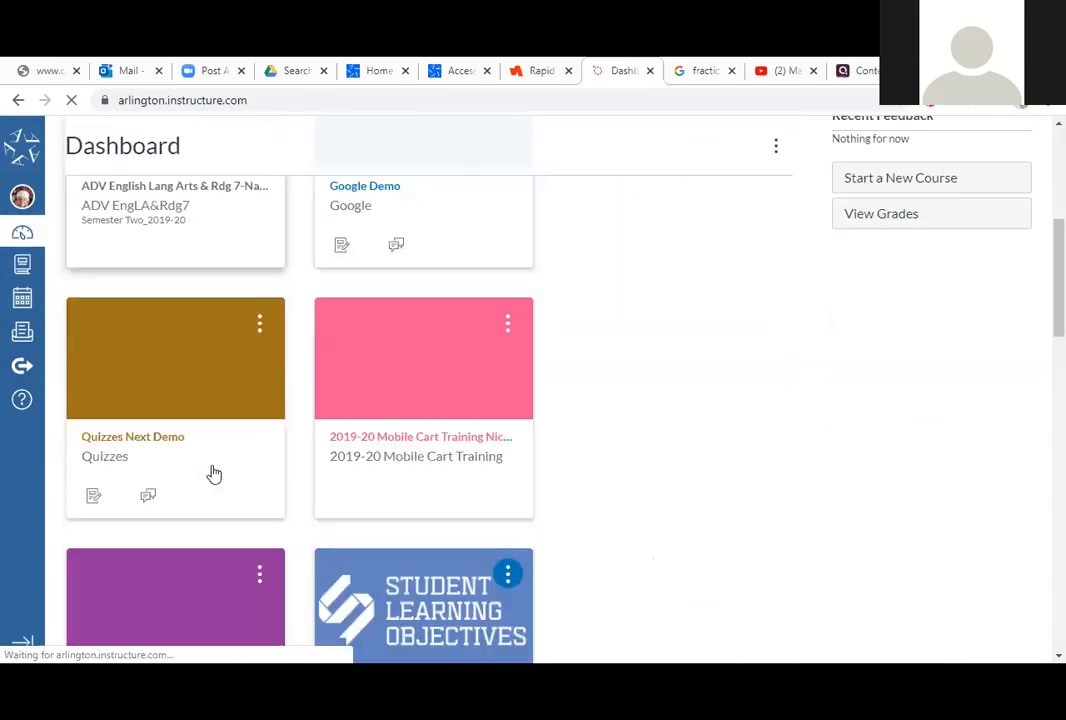
scroll(209, 490, "down", 7)
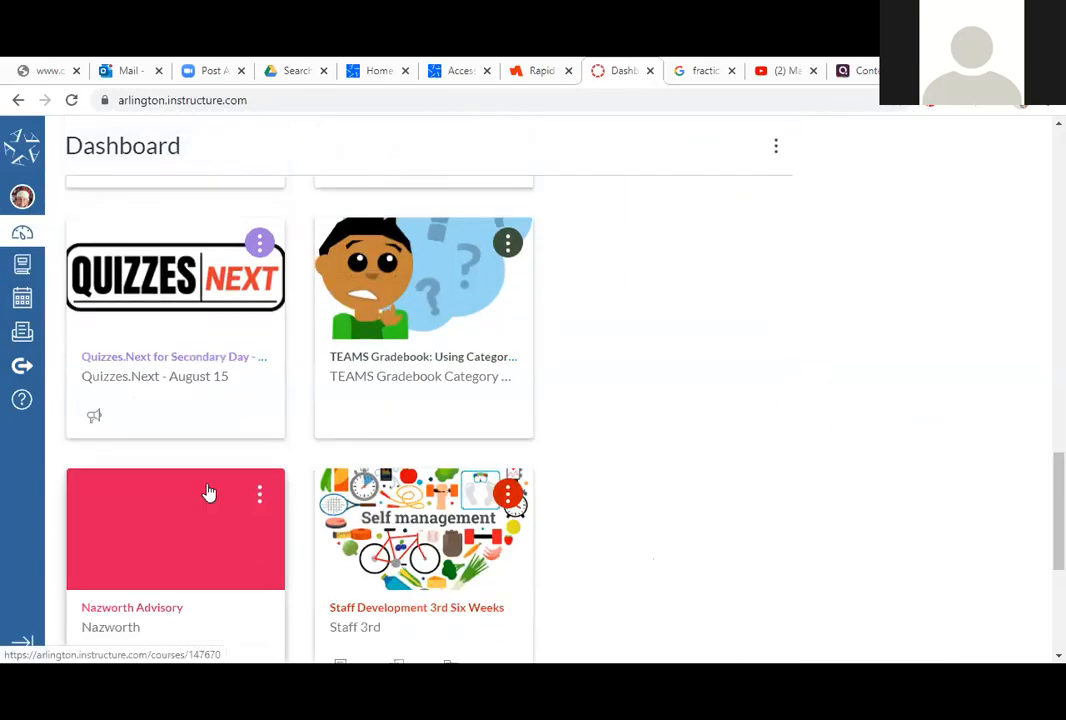
left_click(137, 533)
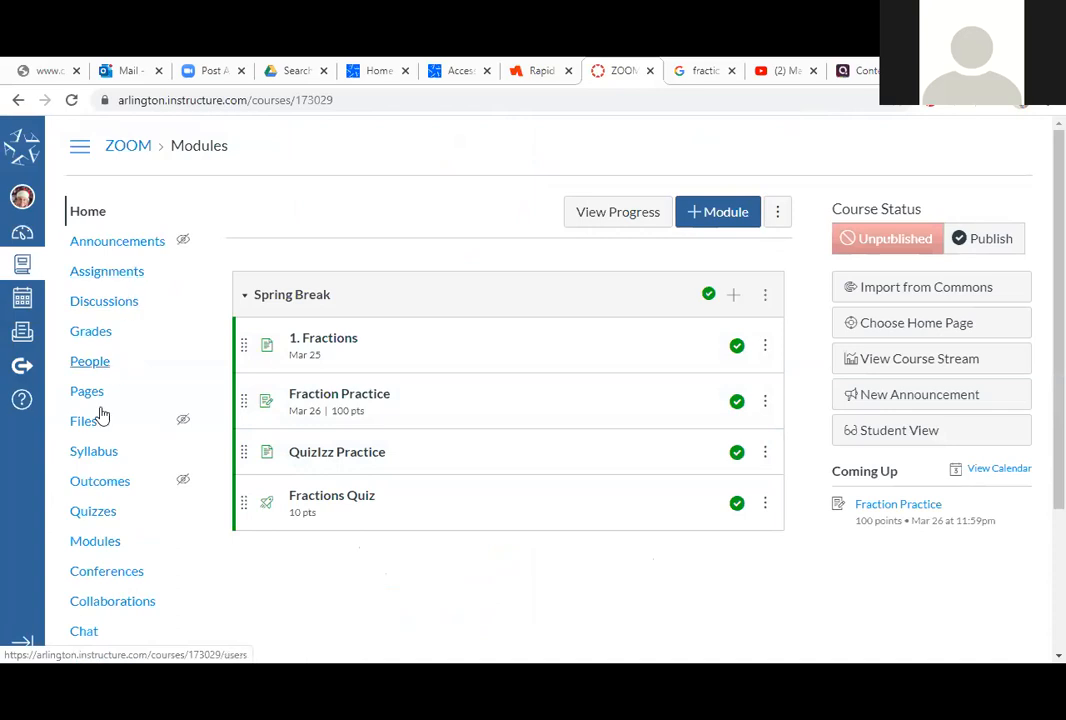
- Examine the course image upload options in the ZOOM course settings and return to the course home page
scroll(136, 512, "down", 1)
scroll(135, 512, "down", 3)
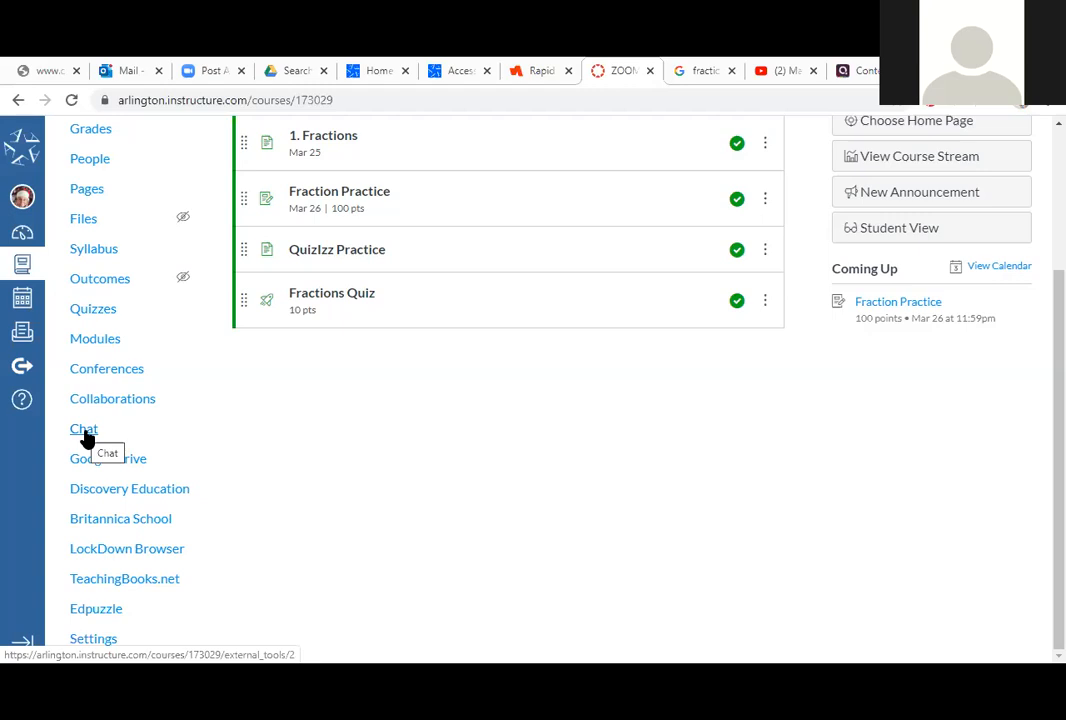
scroll(165, 440, "up", 2)
scroll(165, 440, "up", 1)
scroll(166, 440, "down", 3)
left_click(100, 642)
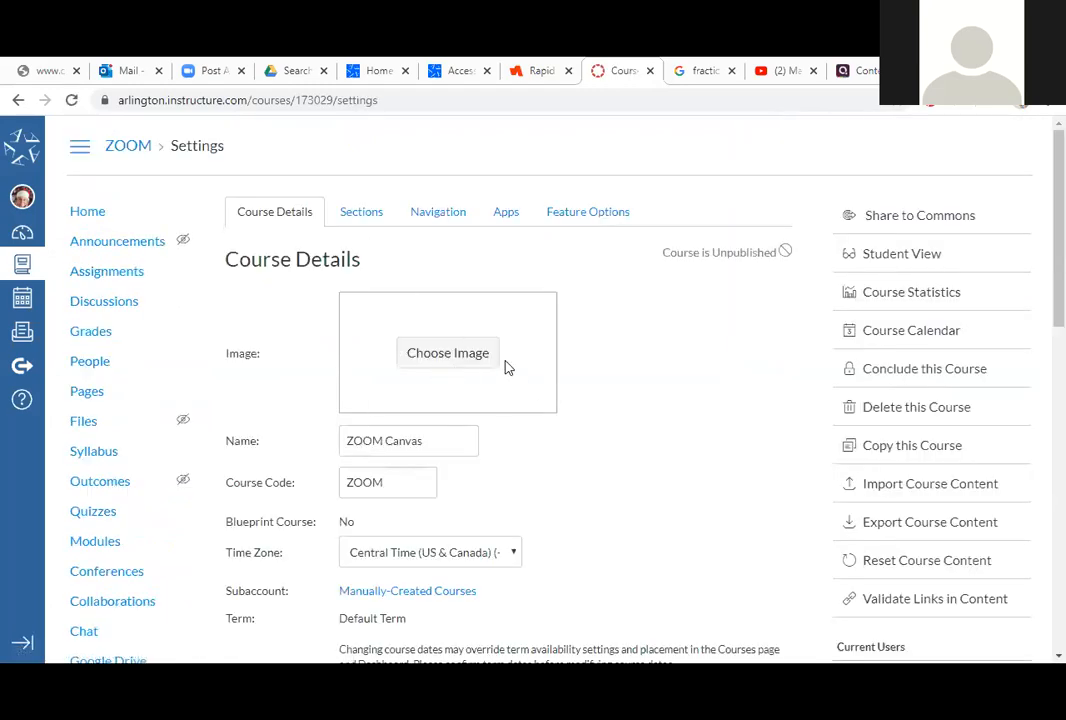
left_click(452, 356)
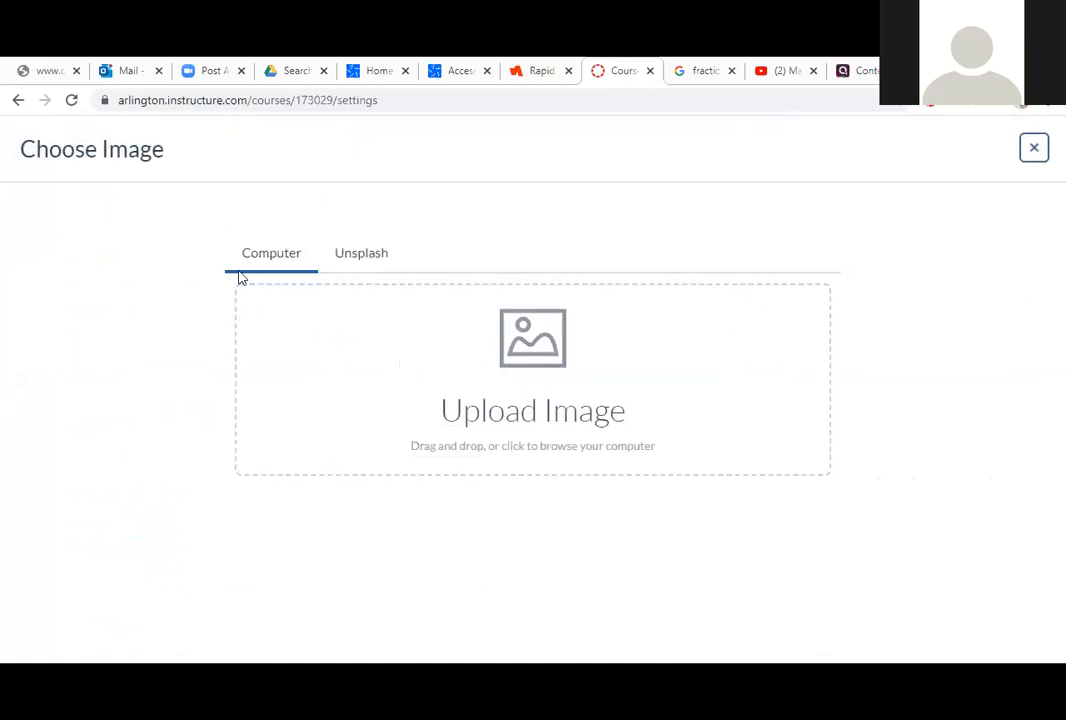
left_click(20, 101)
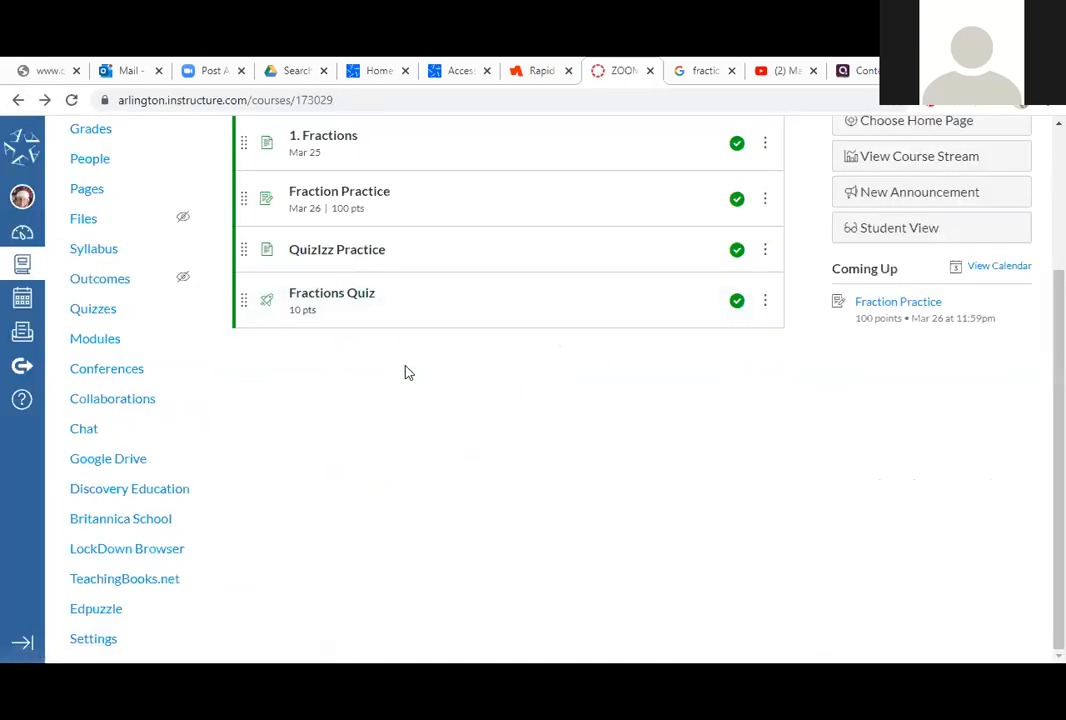
- Open the ZOOM course settings and look over the course details, including the start and end date fields
left_click(93, 639)
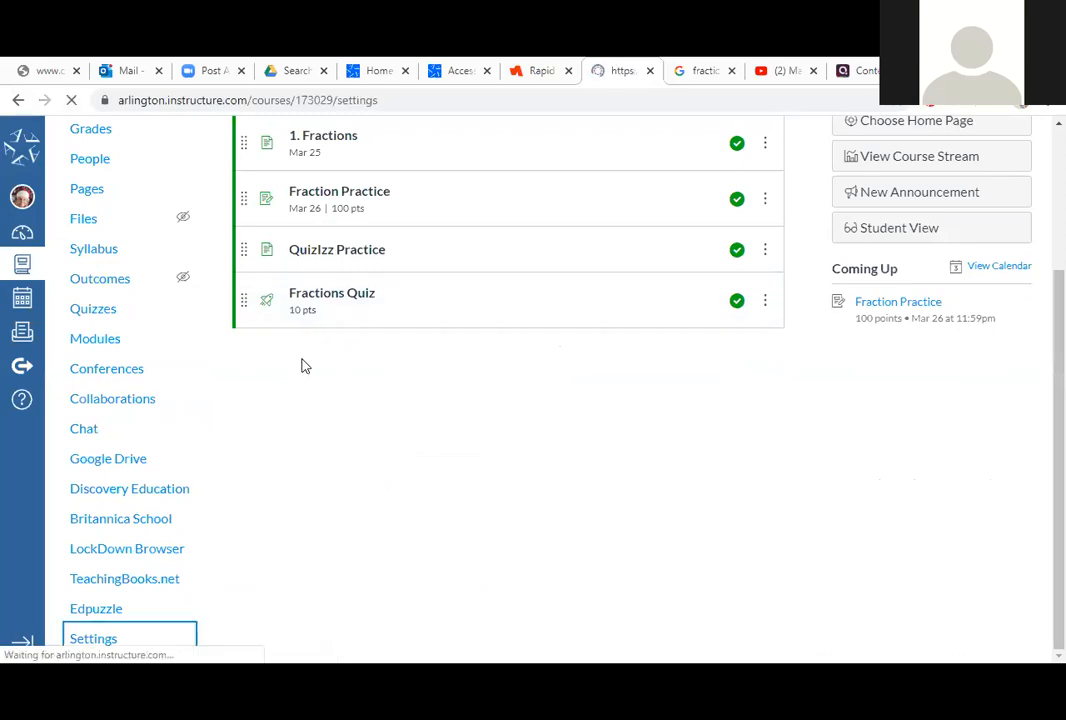
scroll(404, 471, "down", 2)
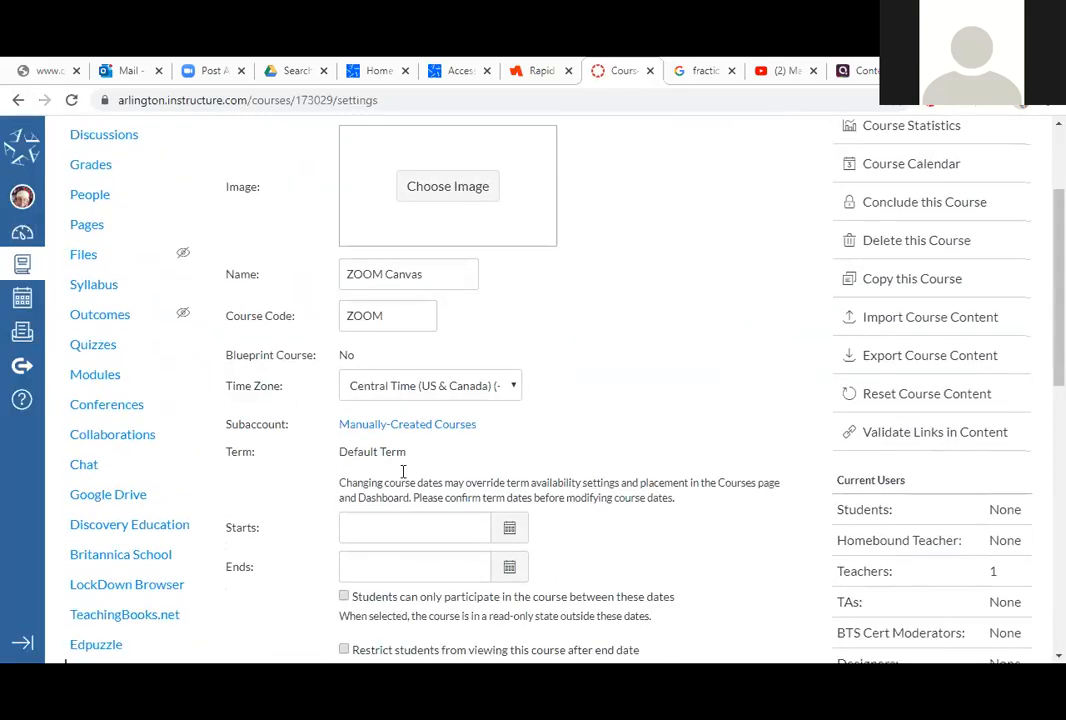
scroll(404, 476, "down", 2)
scroll(404, 479, "up", 1)
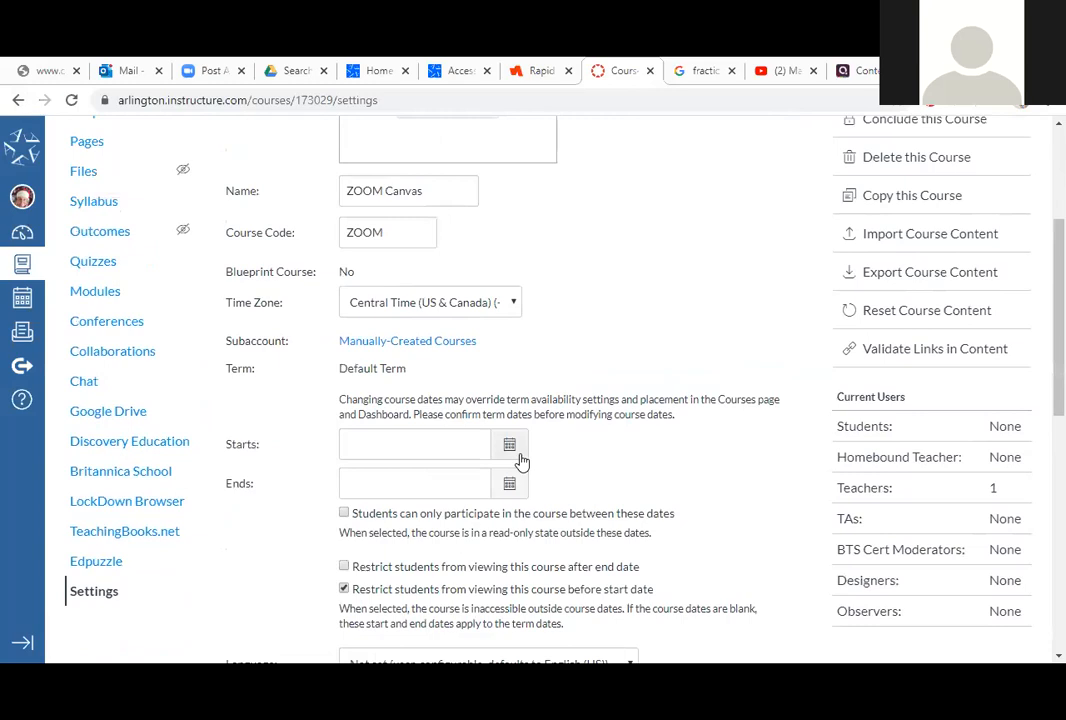
- Examine the course navigation settings, covering both the items shown to students and the area for hidden items
scroll(502, 478, "up", 3)
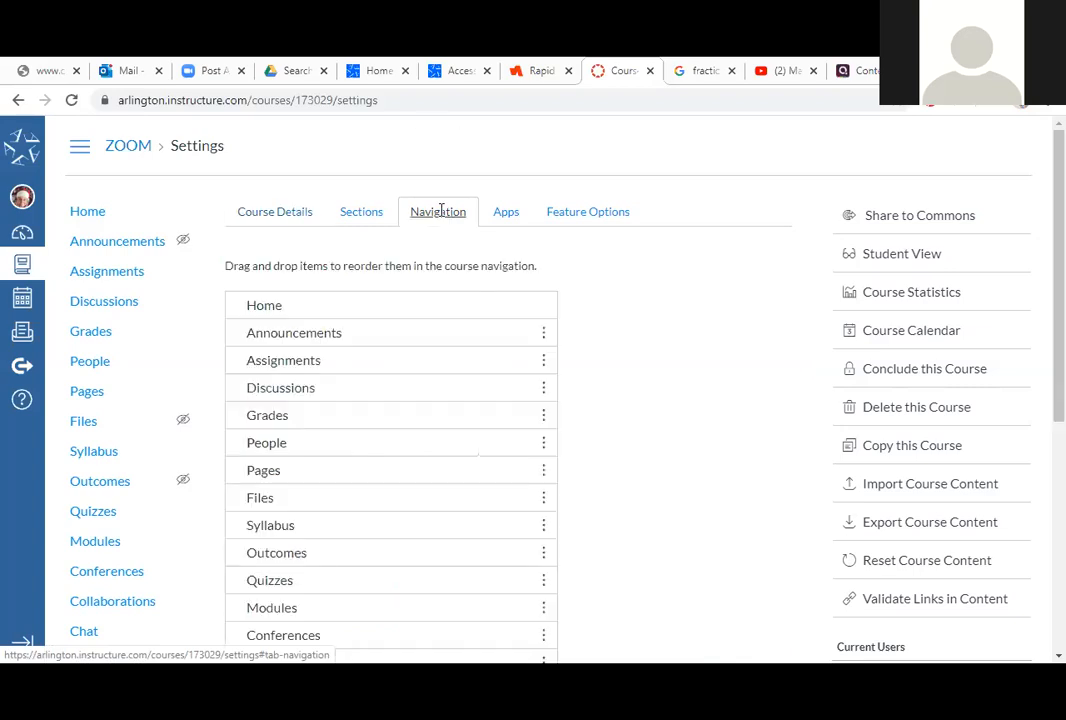
scroll(588, 312, "down", 5)
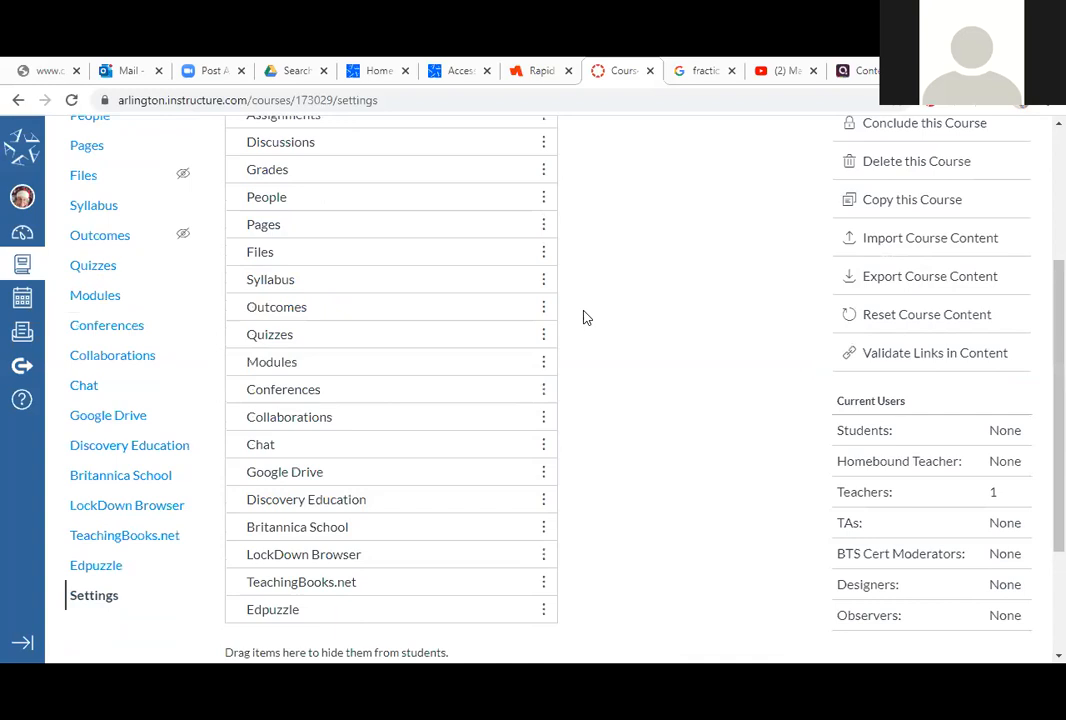
scroll(583, 315, "up", 5)
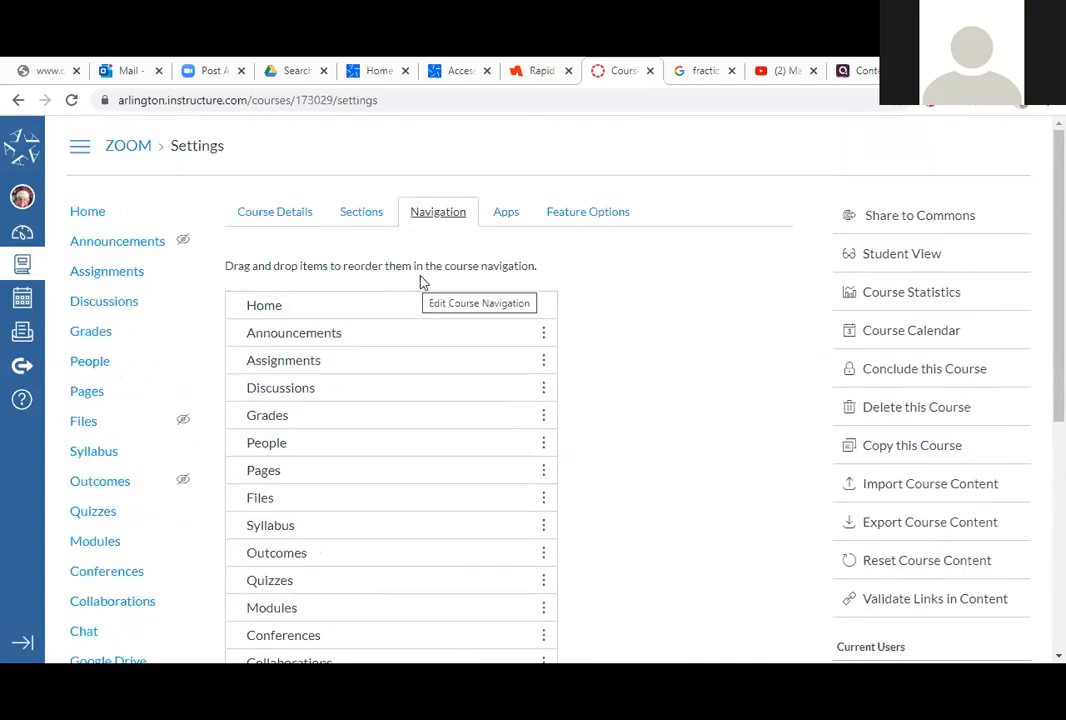
scroll(611, 371, "down", 2)
scroll(611, 371, "up", 2)
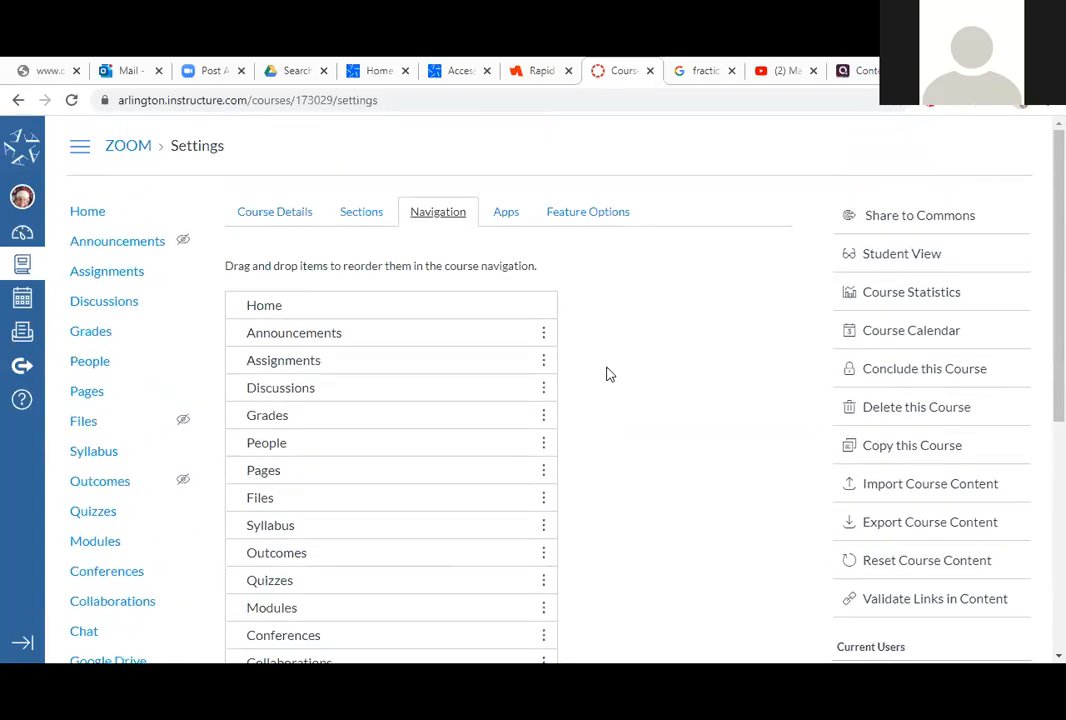
scroll(608, 373, "down", 4)
scroll(608, 374, "down", 1)
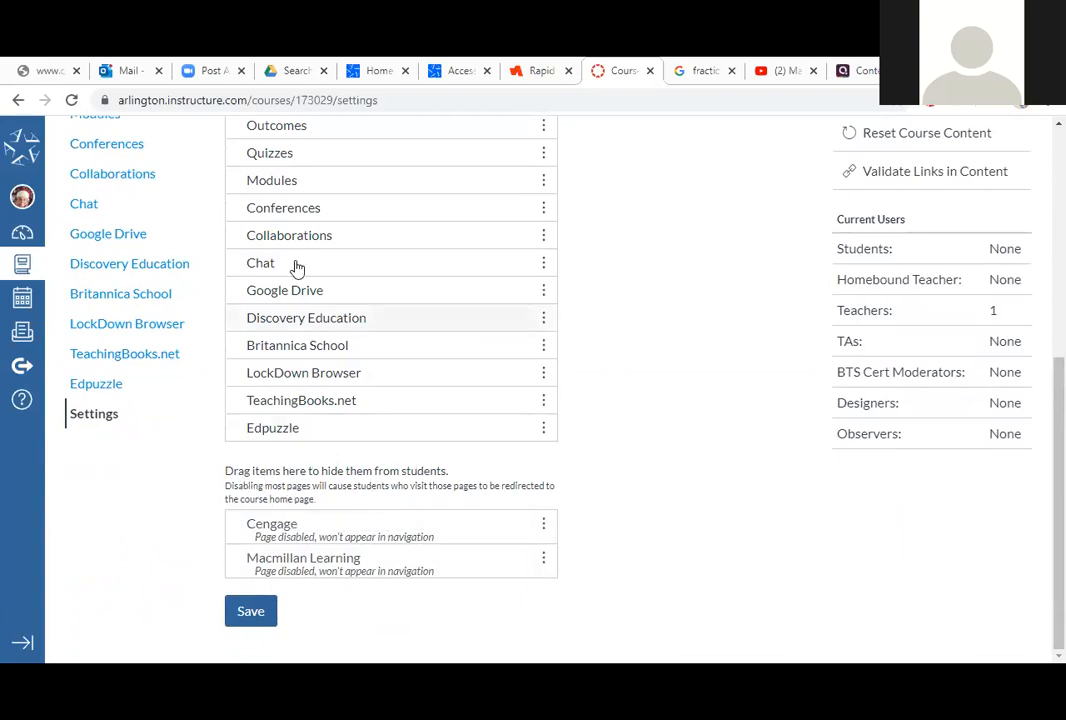
scroll(269, 267, "up", 1)
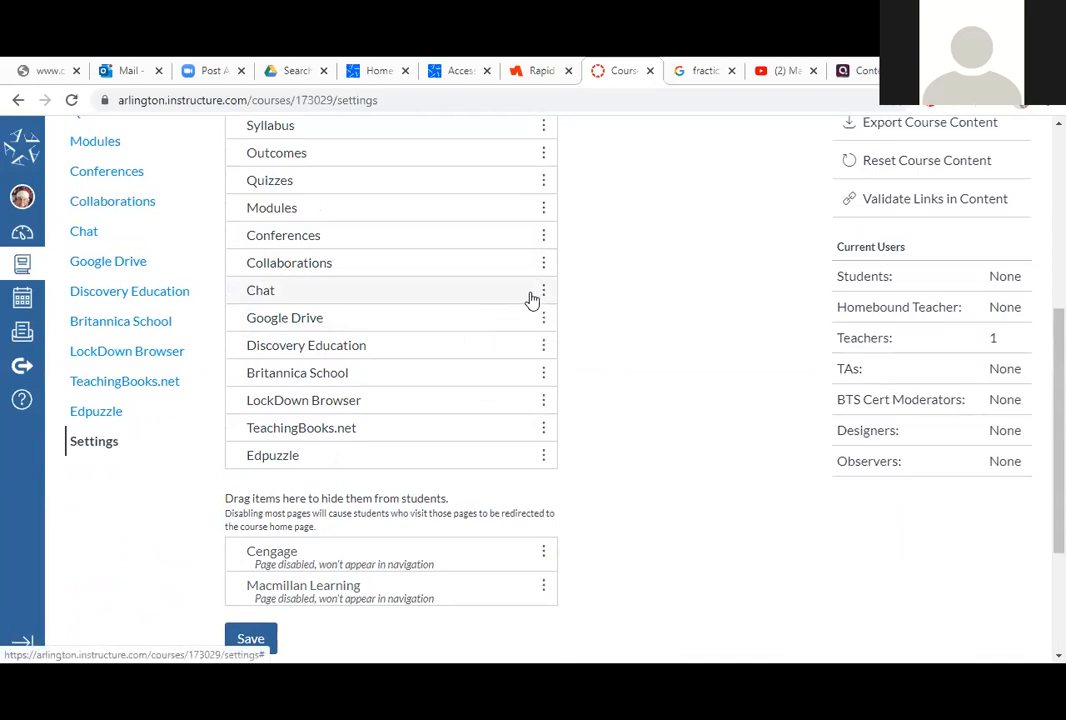
- Hide Chat, Conferences, Collaborations, Google Drive, Discovery Education and Britannica School from students in the course navigation
left_click_drag(273, 300, 297, 540)
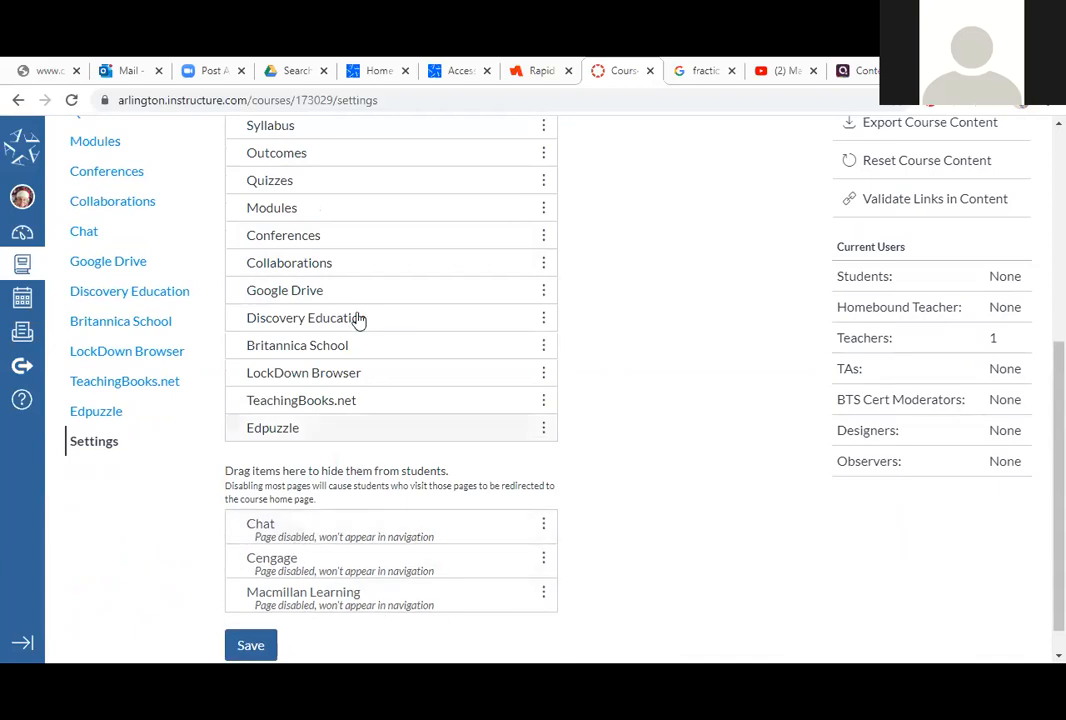
left_click_drag(290, 240, 322, 515)
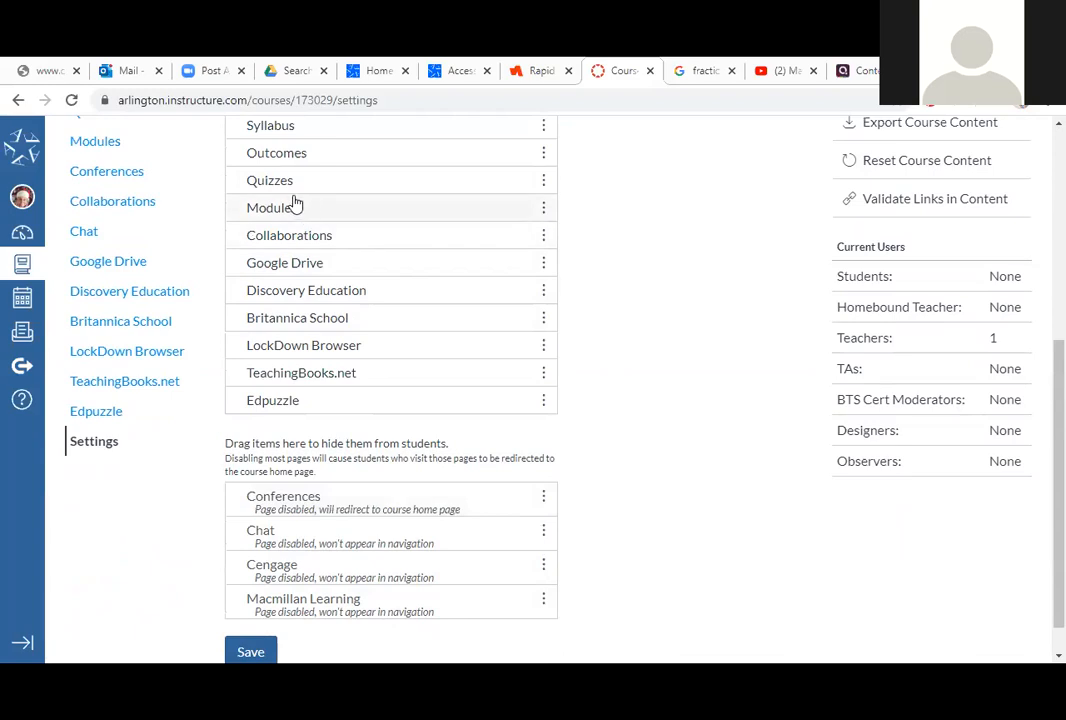
left_click_drag(298, 246, 297, 502)
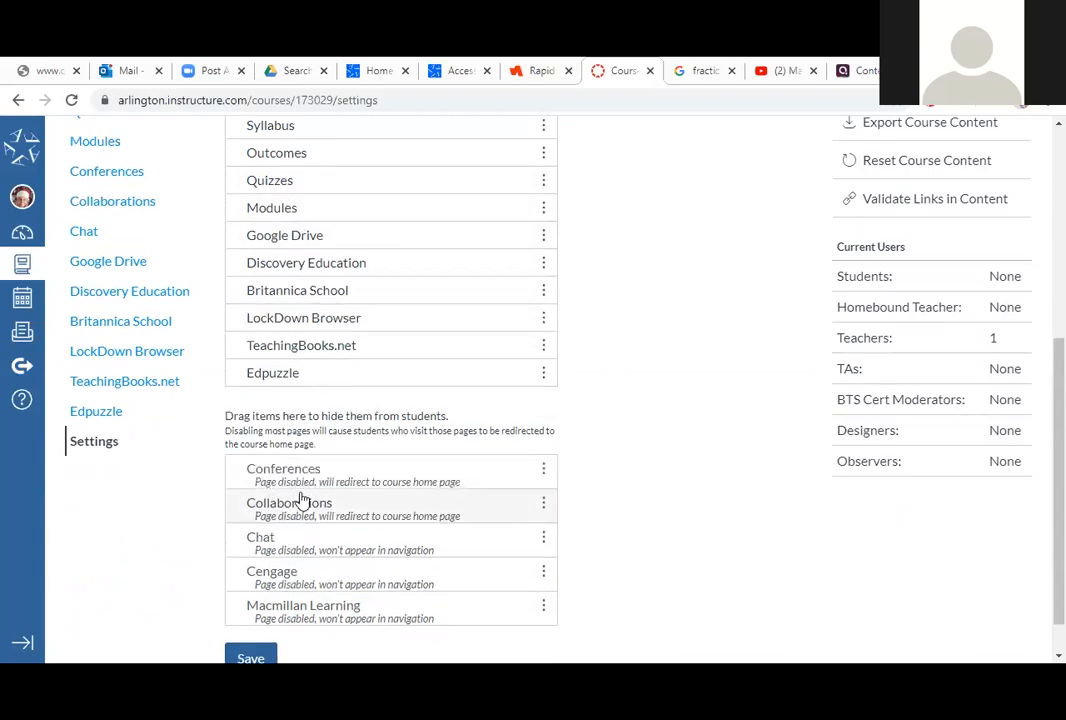
left_click_drag(295, 253, 245, 452)
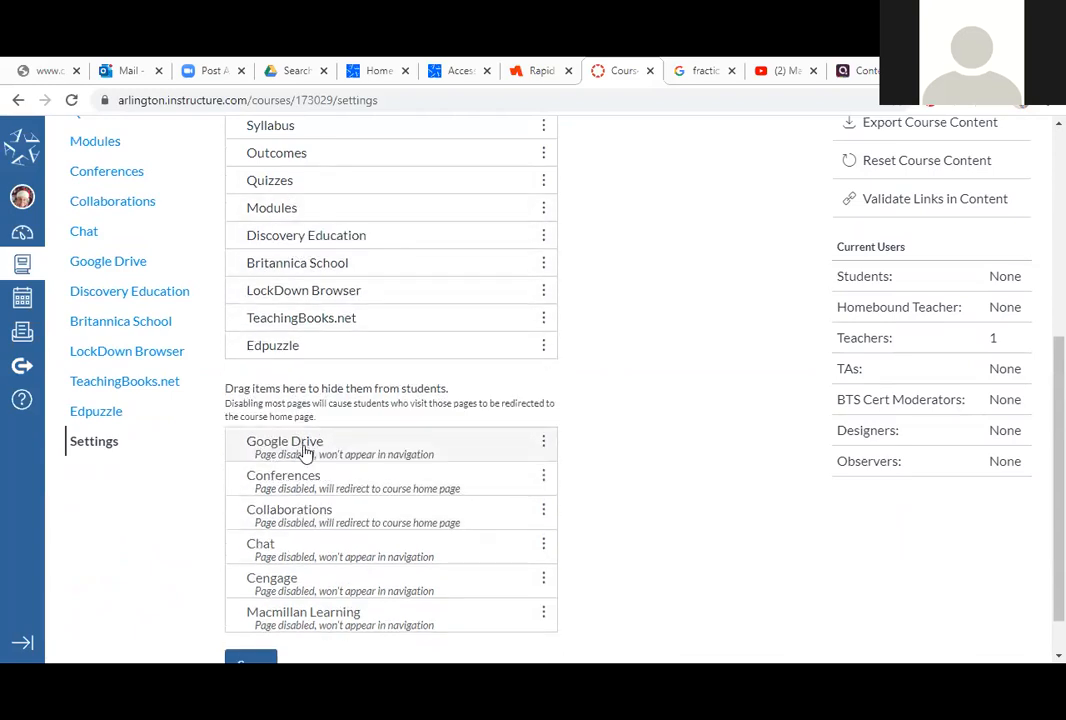
left_click_drag(291, 226, 245, 450)
left_click_drag(309, 245, 318, 421)
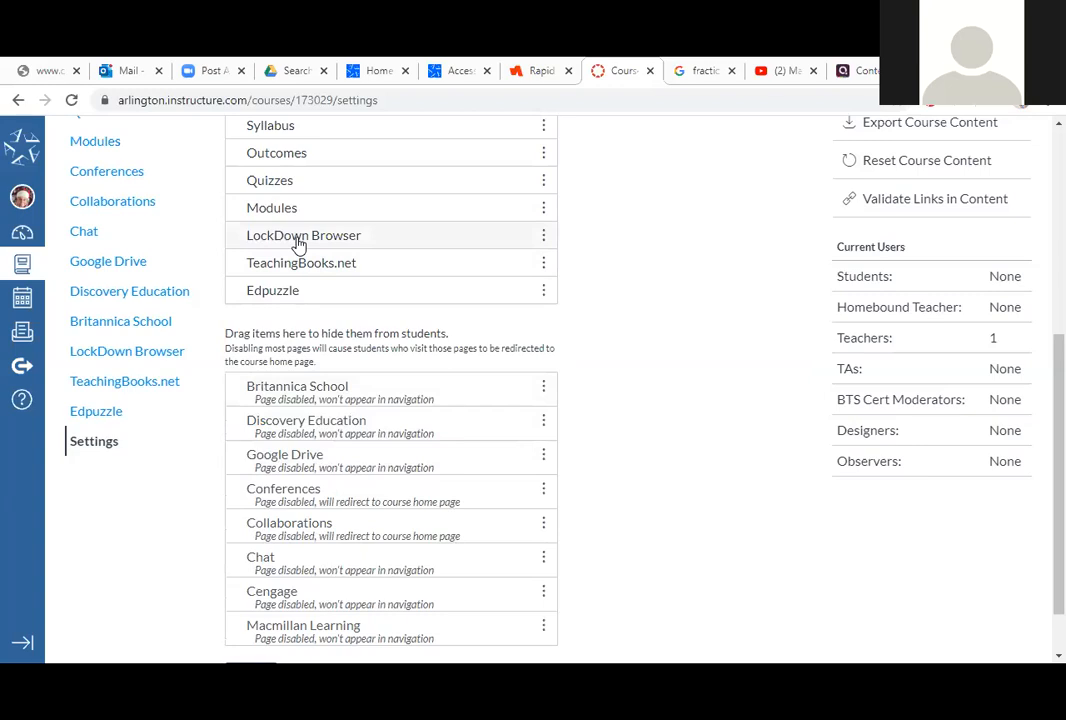
- Hide Quizzes, Syllabus, Outcomes, Files, Discussions, Pages, LockDown Browser, Grades, Edpuzzle, TeachingBooks.net and People from students in the course navigation
left_click_drag(303, 190, 326, 409)
left_click_drag(287, 137, 343, 388)
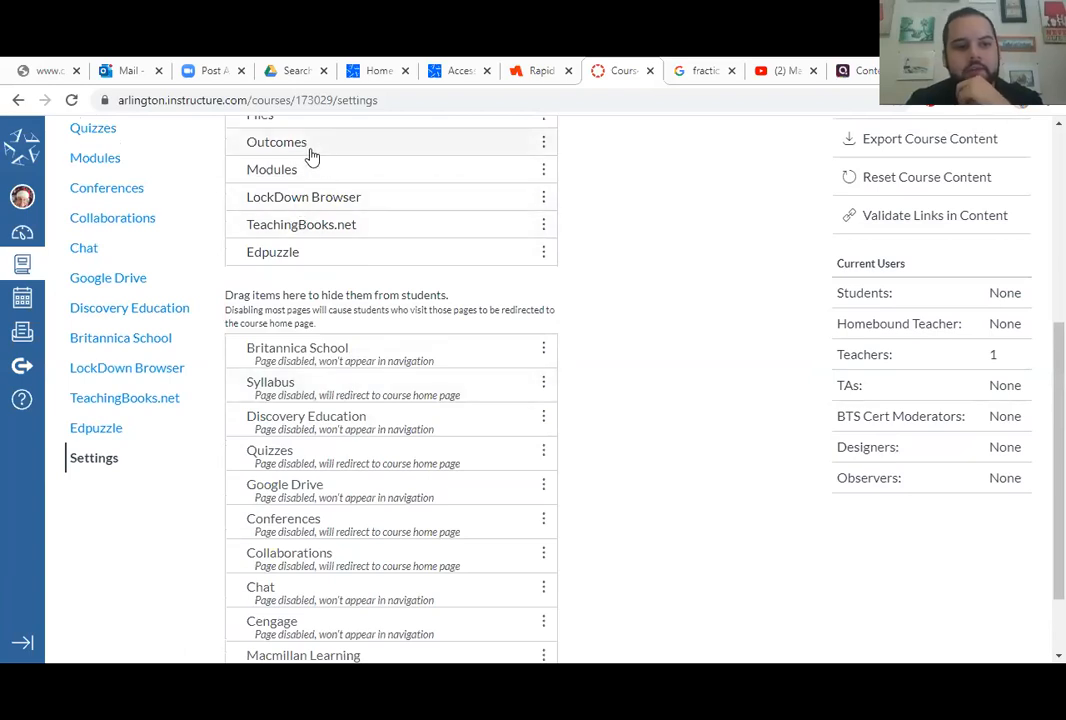
left_click_drag(309, 150, 303, 500)
scroll(326, 318, "up", 2)
left_click_drag(288, 233, 309, 455)
left_click_drag(288, 178, 313, 455)
left_click_drag(285, 205, 335, 440)
left_click_drag(266, 180, 321, 383)
left_click_drag(310, 208, 319, 398)
left_click_drag(302, 212, 306, 335)
left_click_drag(286, 207, 304, 331)
- Hide Assignments and Announcements from students as well, and save the course navigation with only Home and Modules shown
scroll(320, 240, "up", 1)
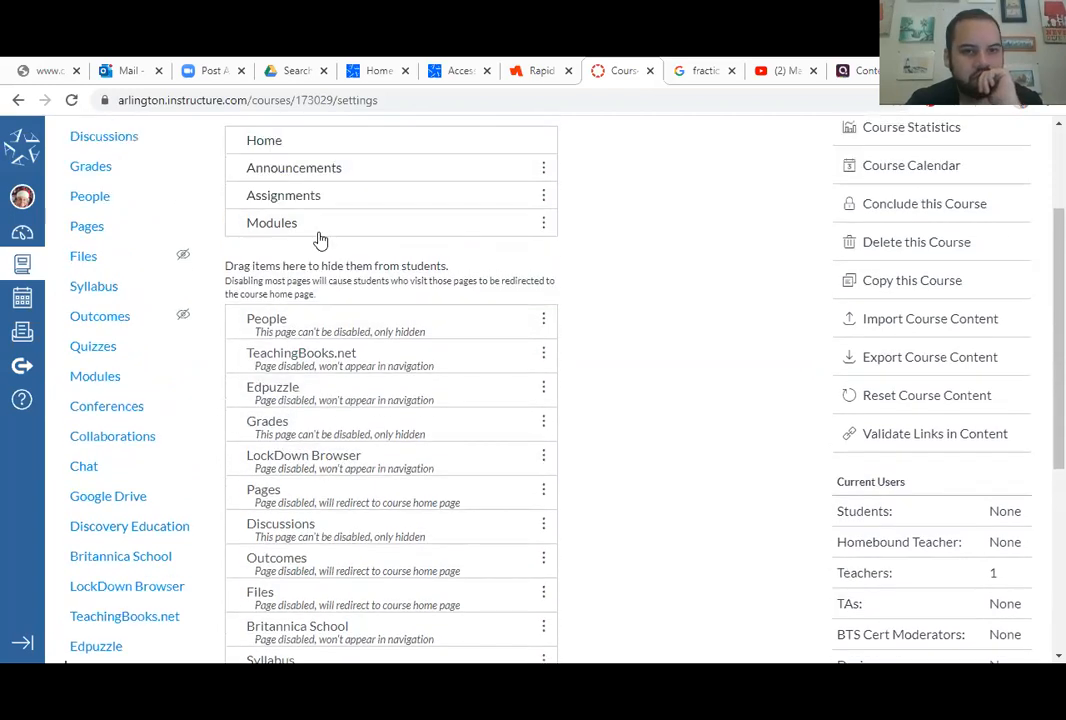
scroll(318, 250, "up", 1)
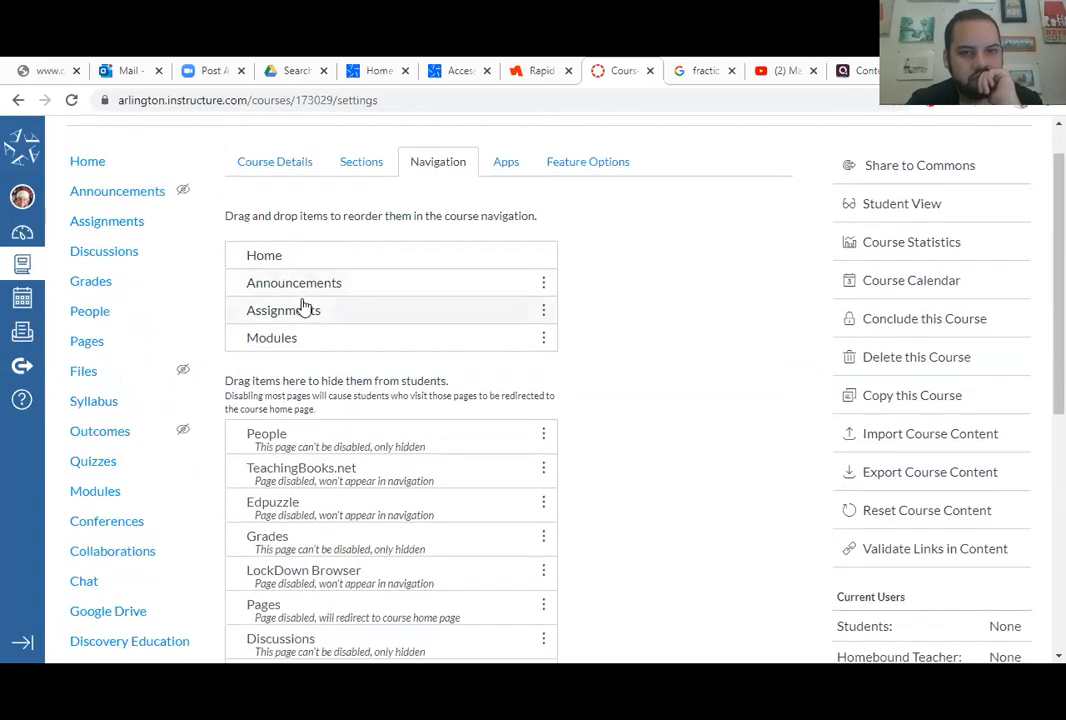
left_click_drag(305, 317, 324, 490)
left_click_drag(321, 288, 345, 409)
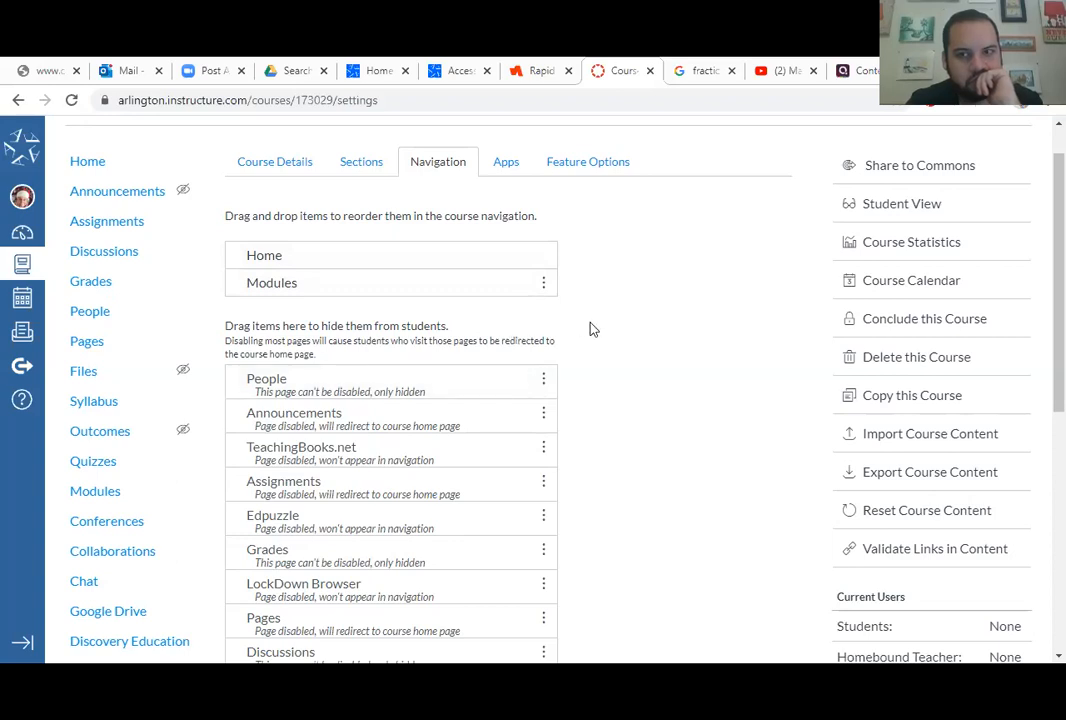
scroll(590, 329, "down", 5)
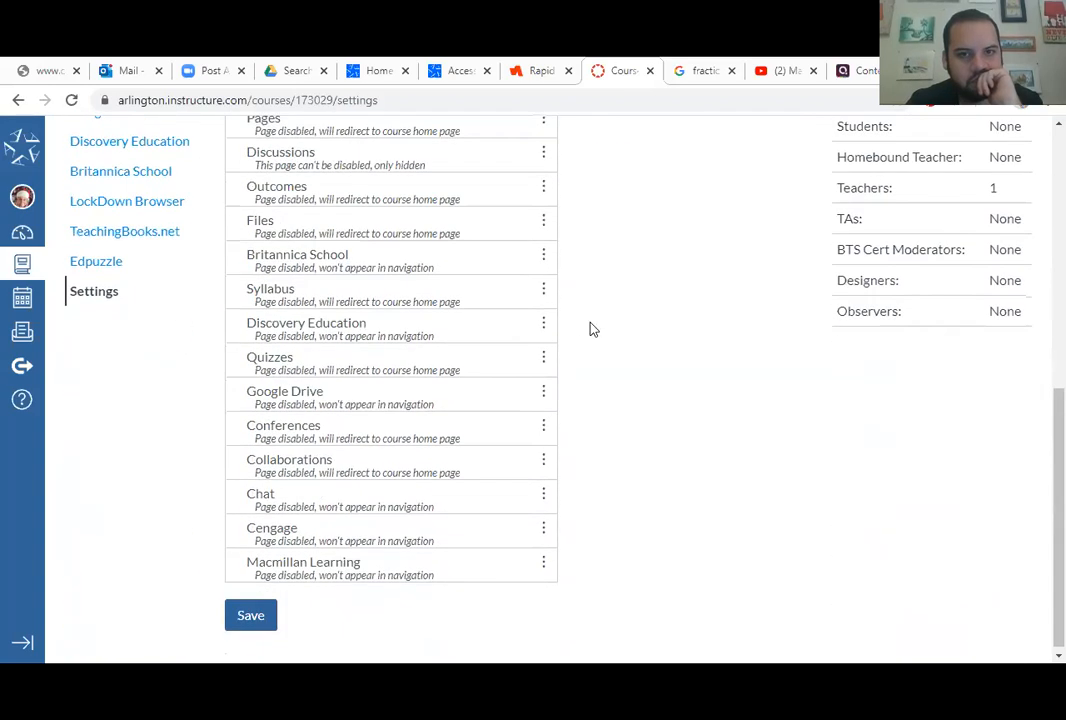
left_click(250, 612)
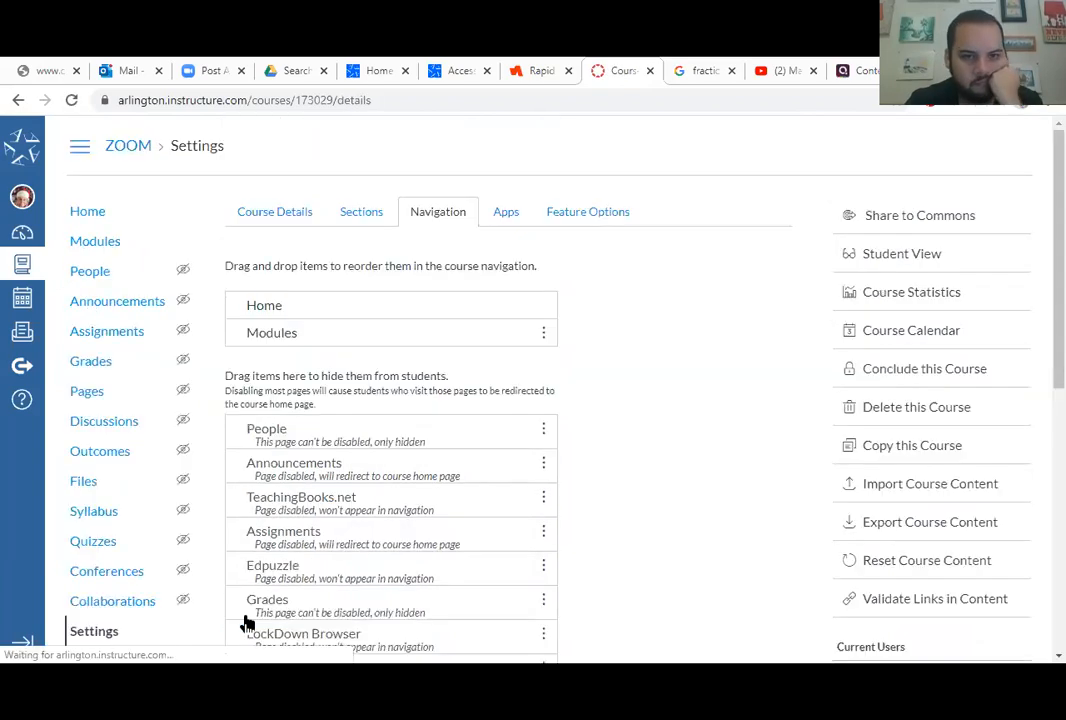
- Review the saved navigation, check the ZOOM course in Student View, and return to the teacher view
scroll(612, 387, "down", 3)
scroll(188, 347, "up", 3)
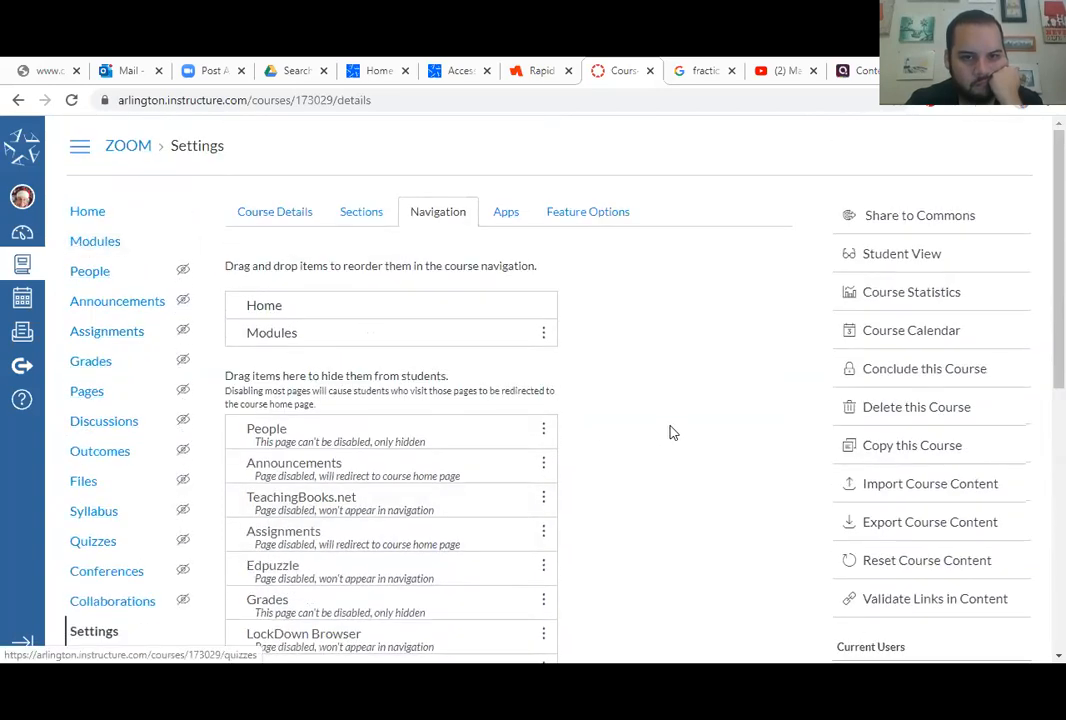
left_click(893, 260)
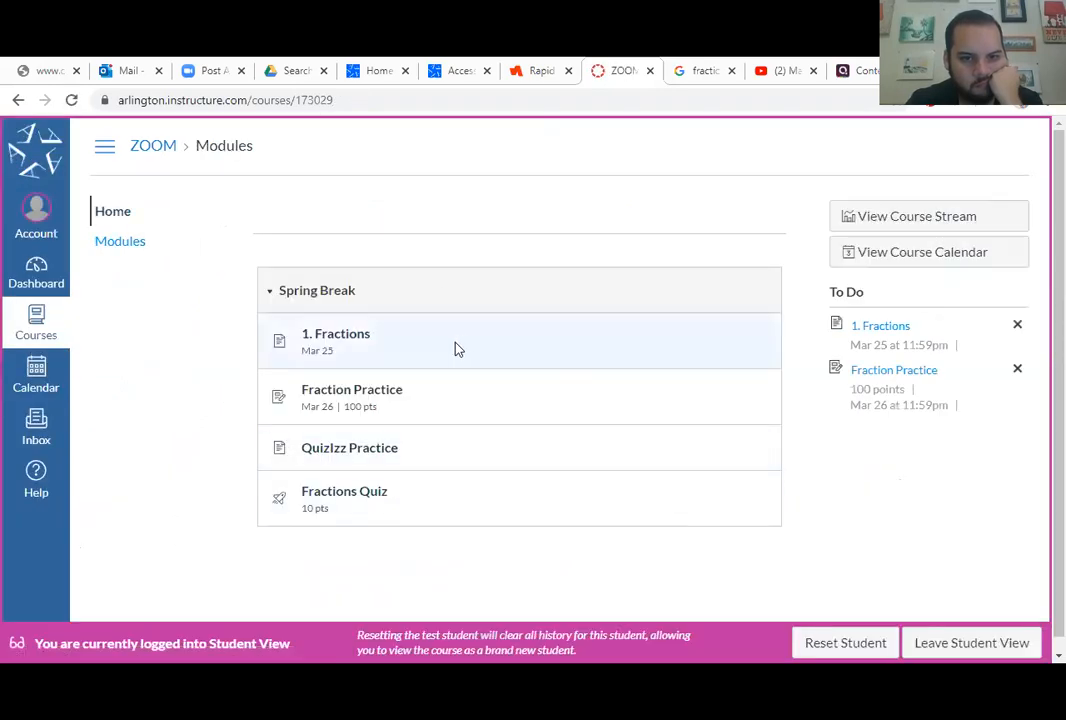
left_click(958, 657)
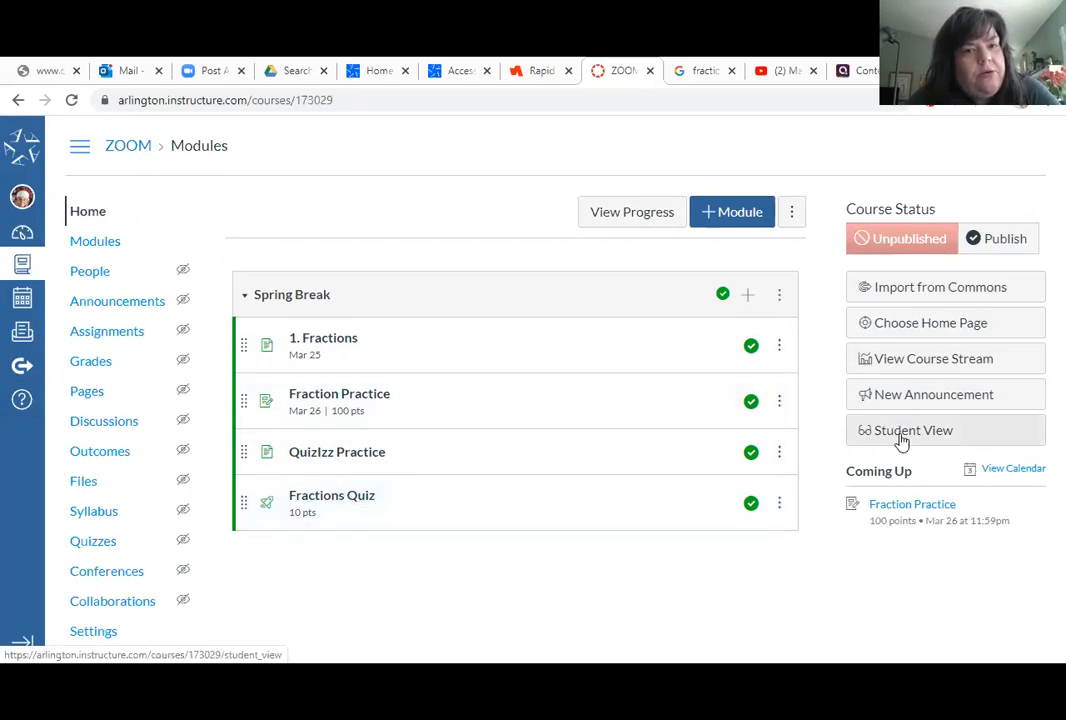
- Look over the Quiz choices for adding an item to the Spring Break module and close the form without adding anything
left_click(709, 214)
left_click(757, 250)
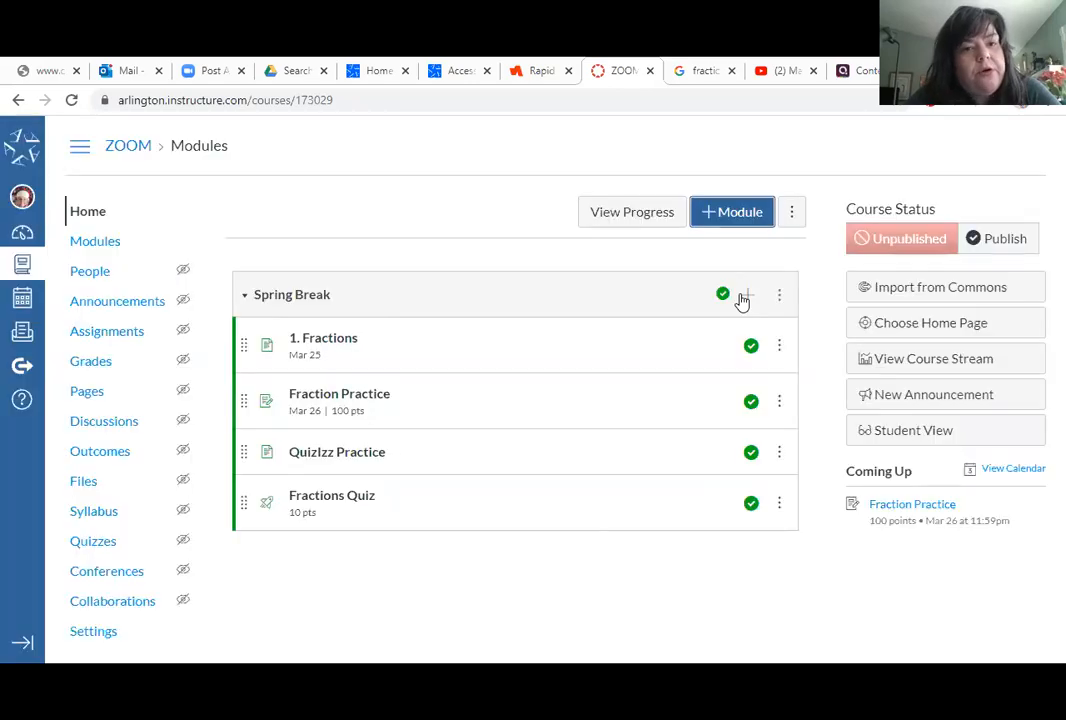
left_click(746, 295)
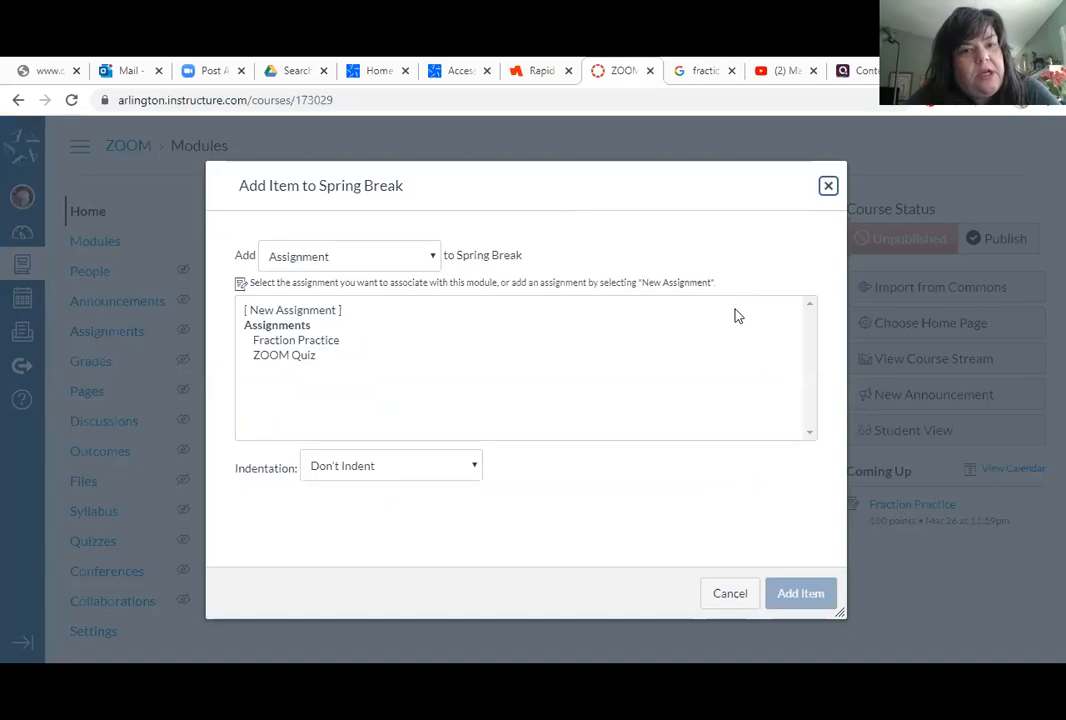
left_click(432, 257)
left_click(352, 294)
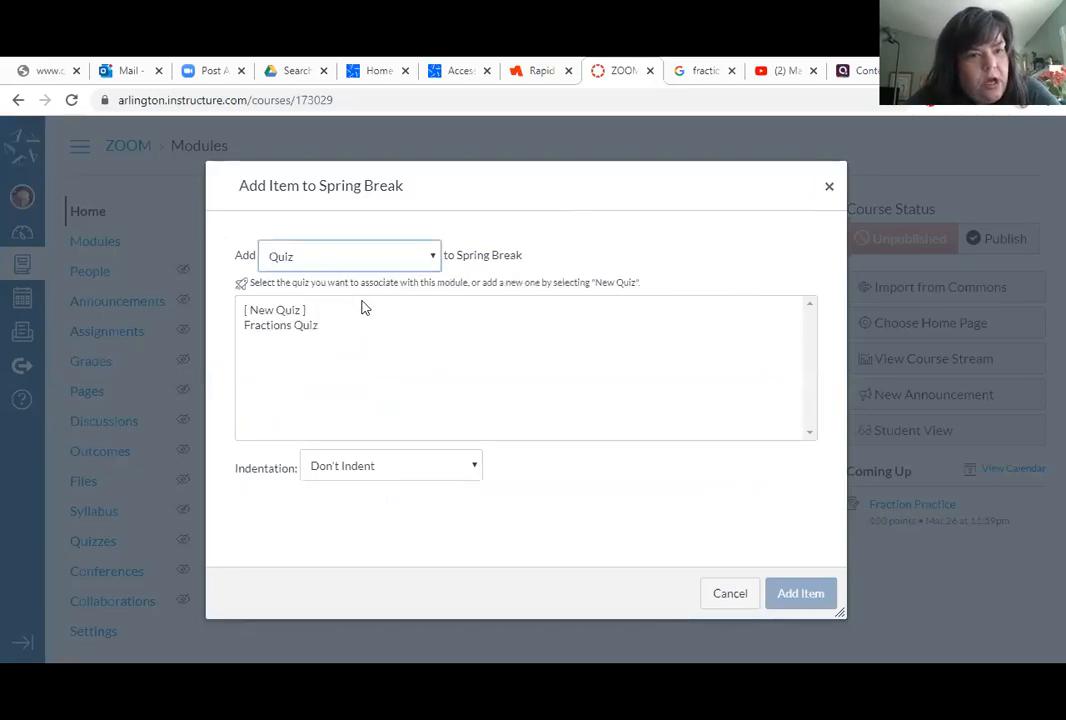
left_click(827, 190)
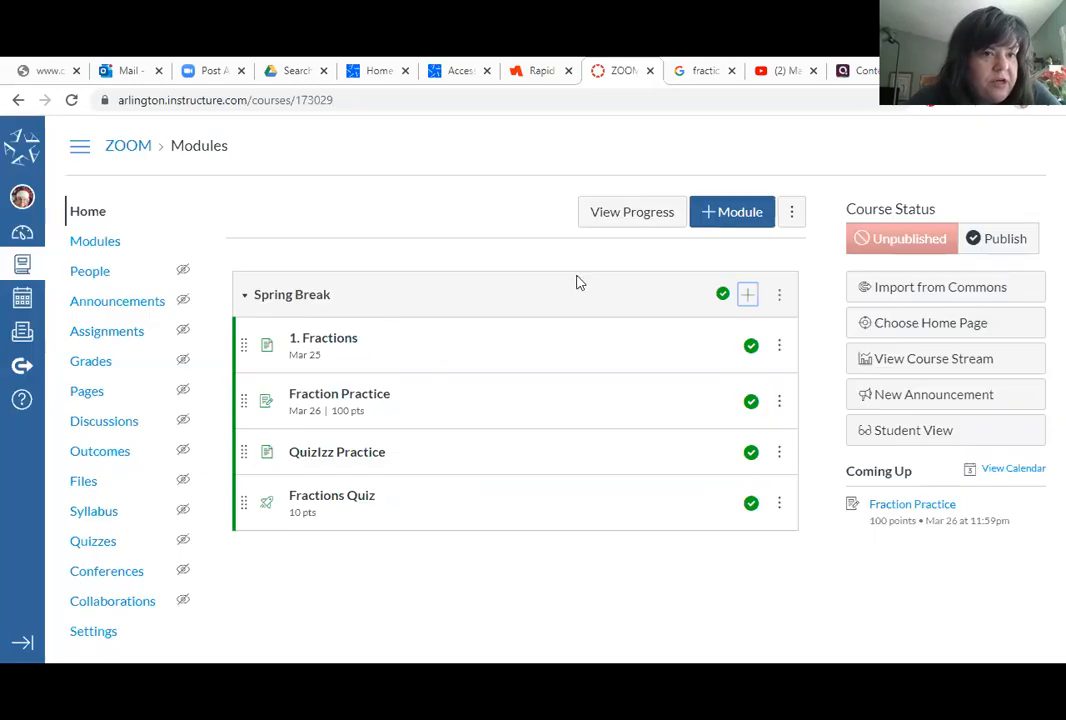
- Open ZOOM Quiz from the course's quizzes list and examine its build page and settings options
left_click(103, 541)
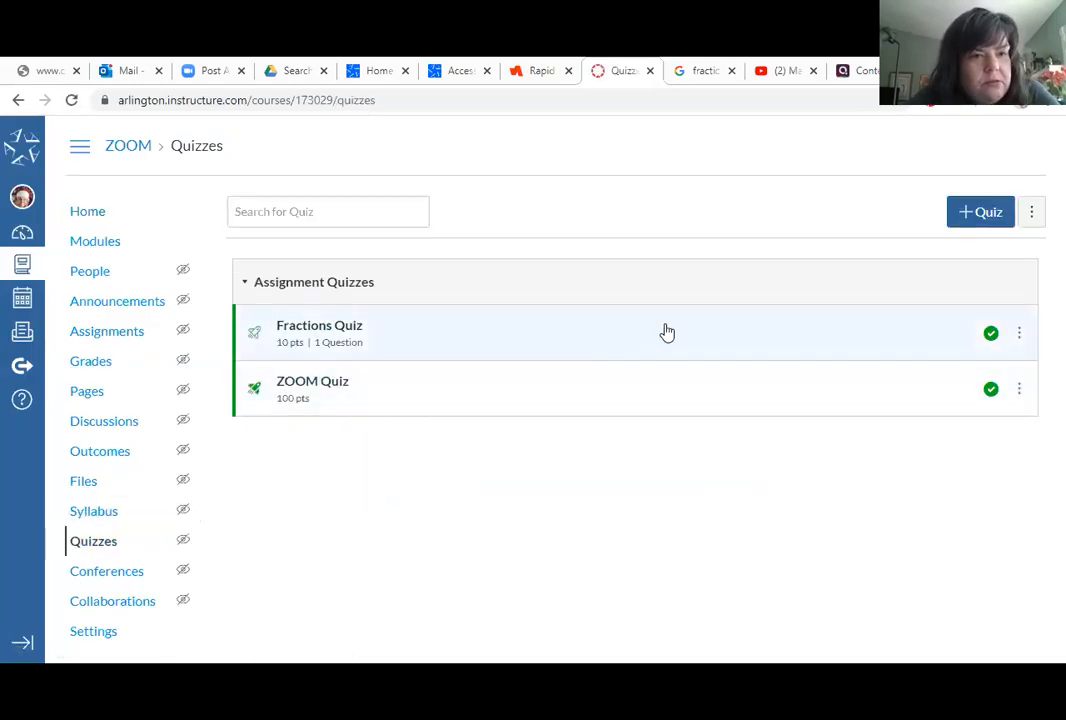
left_click(313, 383)
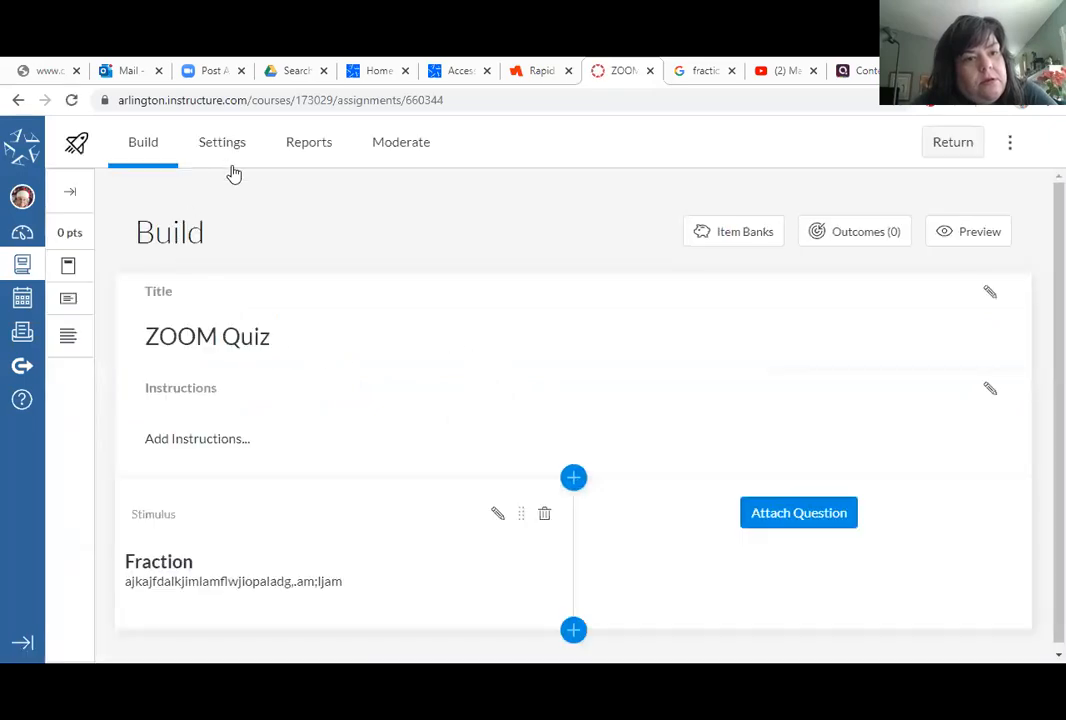
left_click(224, 143)
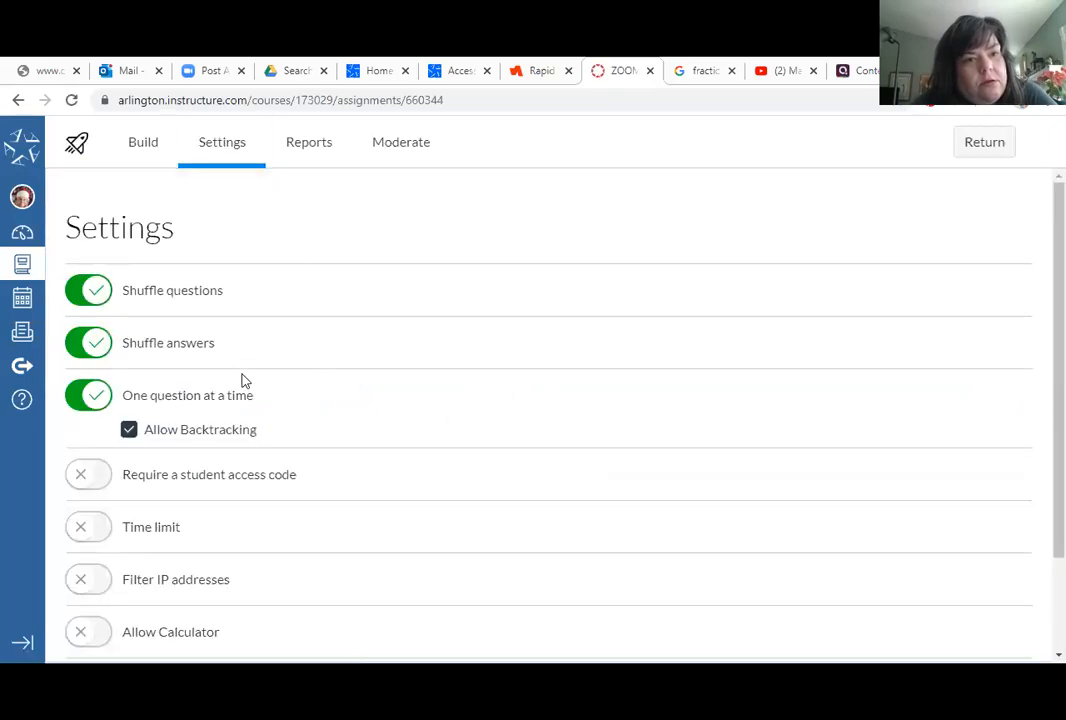
scroll(245, 379, "down", 2)
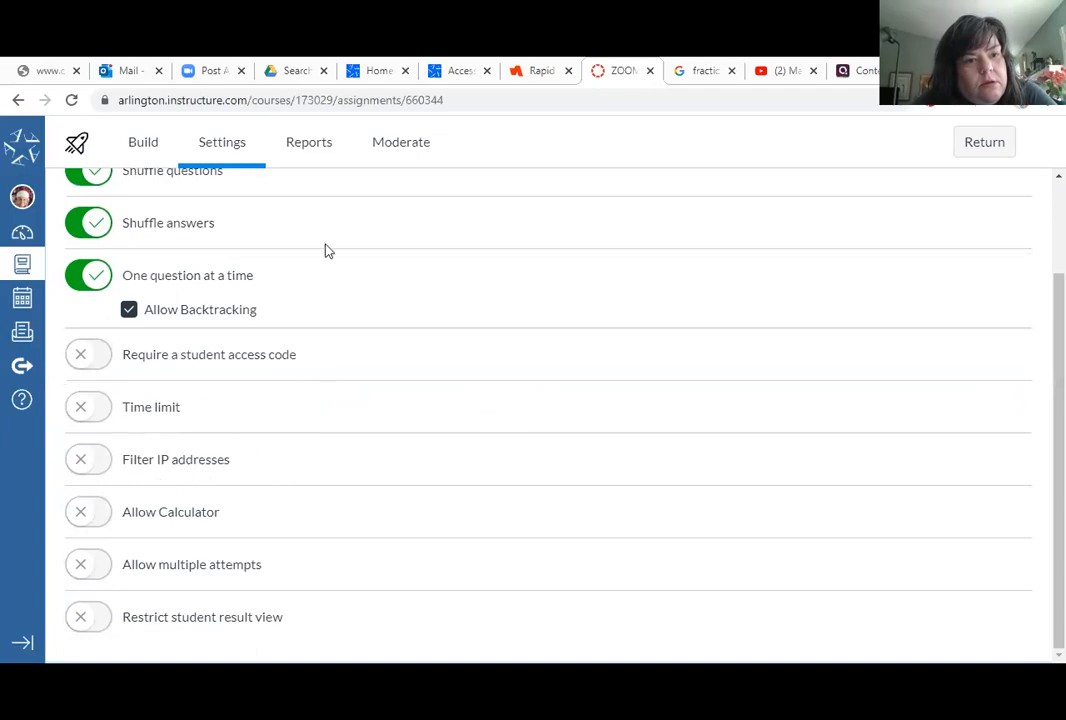
left_click(146, 144)
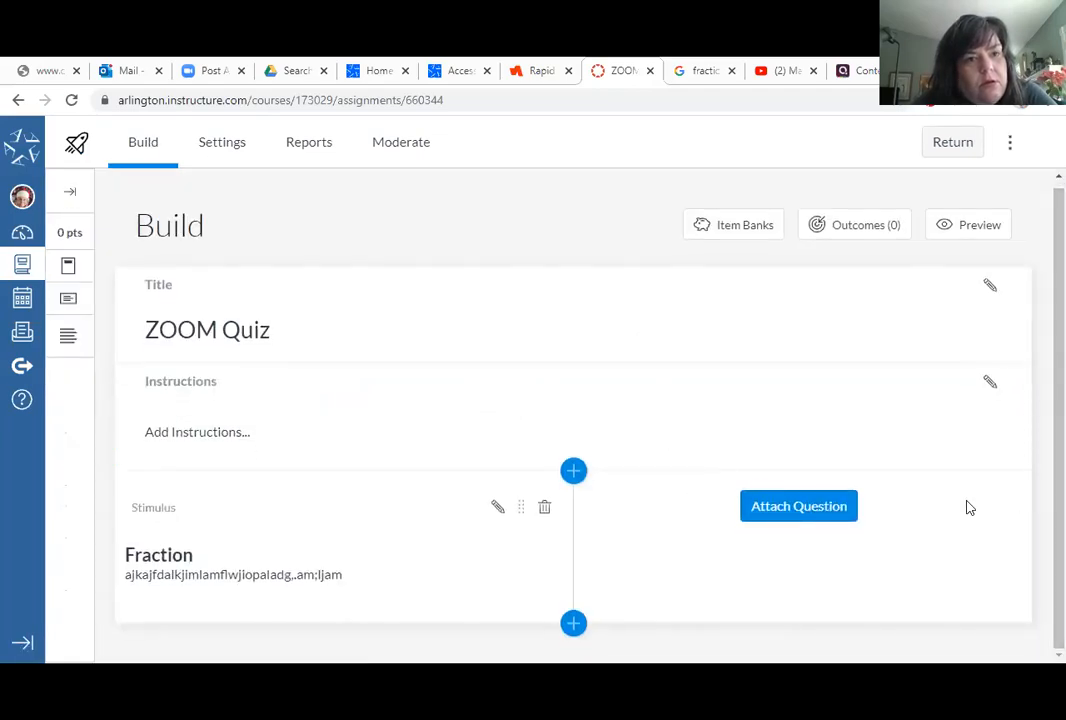
left_click(228, 148)
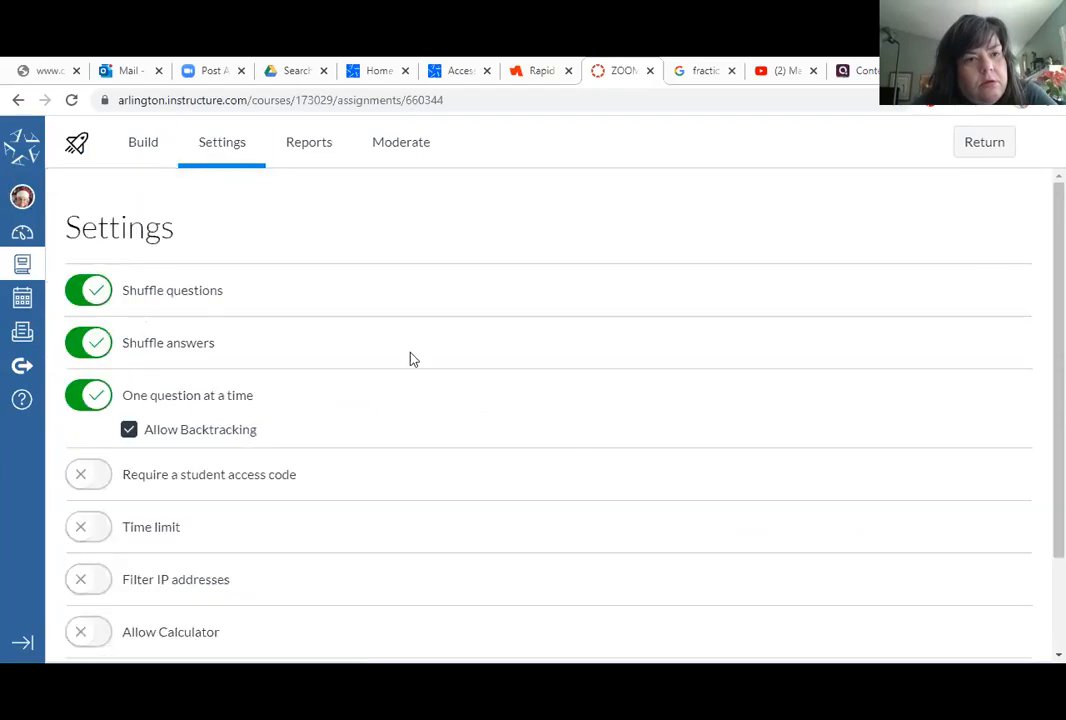
scroll(346, 432, "down", 2)
scroll(350, 422, "up", 2)
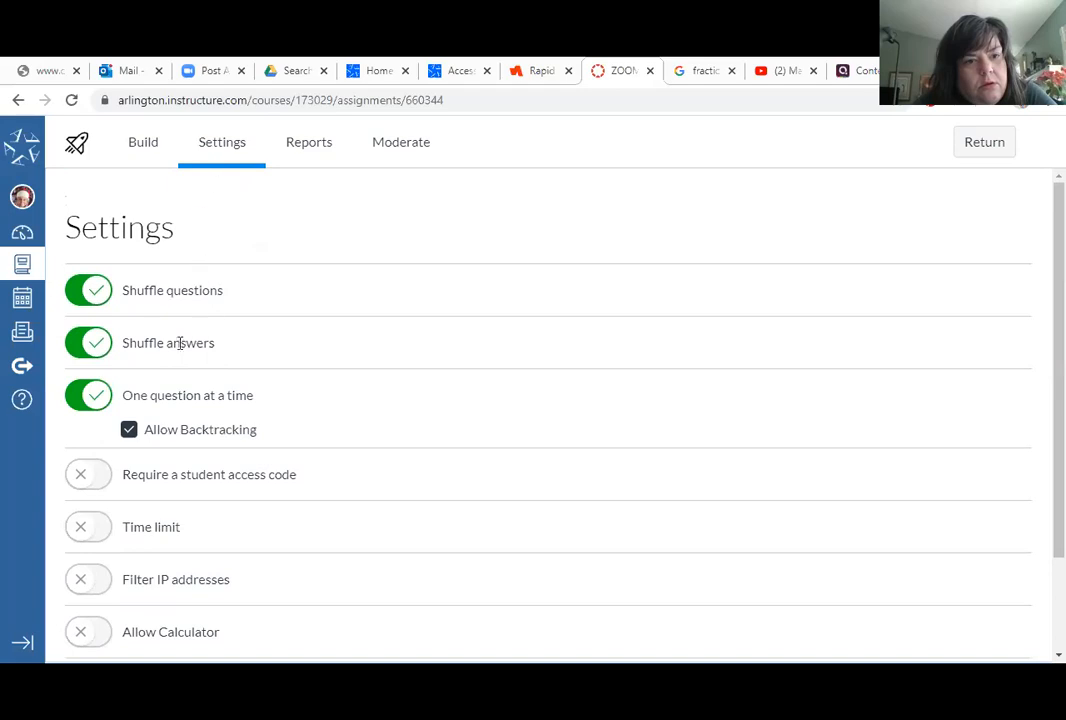
left_click(138, 148)
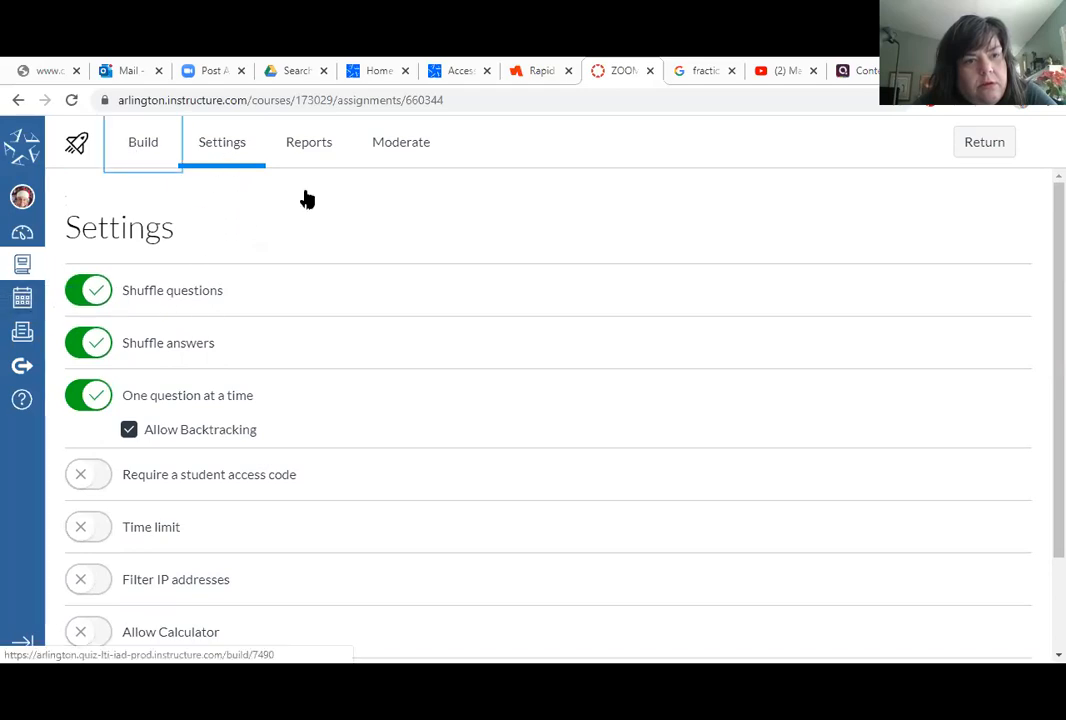
- Attach an Essay question titled "How are you?" to the Fraction stimulus in ZOOM Quiz and try to save it without a prompt
scroll(1040, 309, "down", 1)
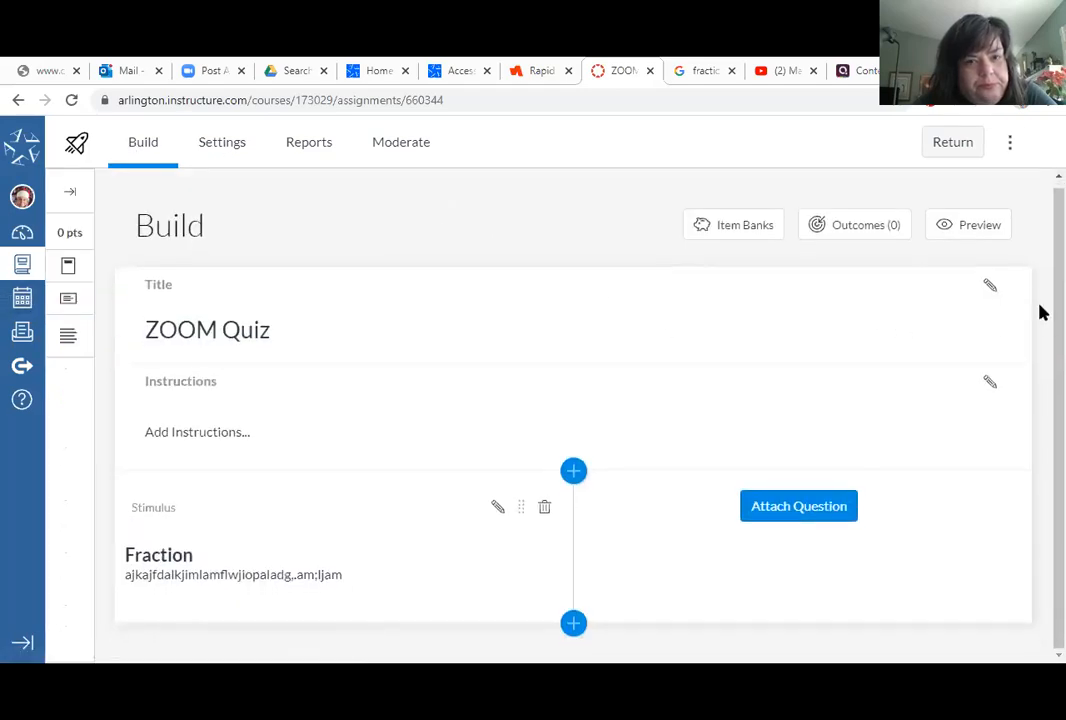
left_click(803, 515)
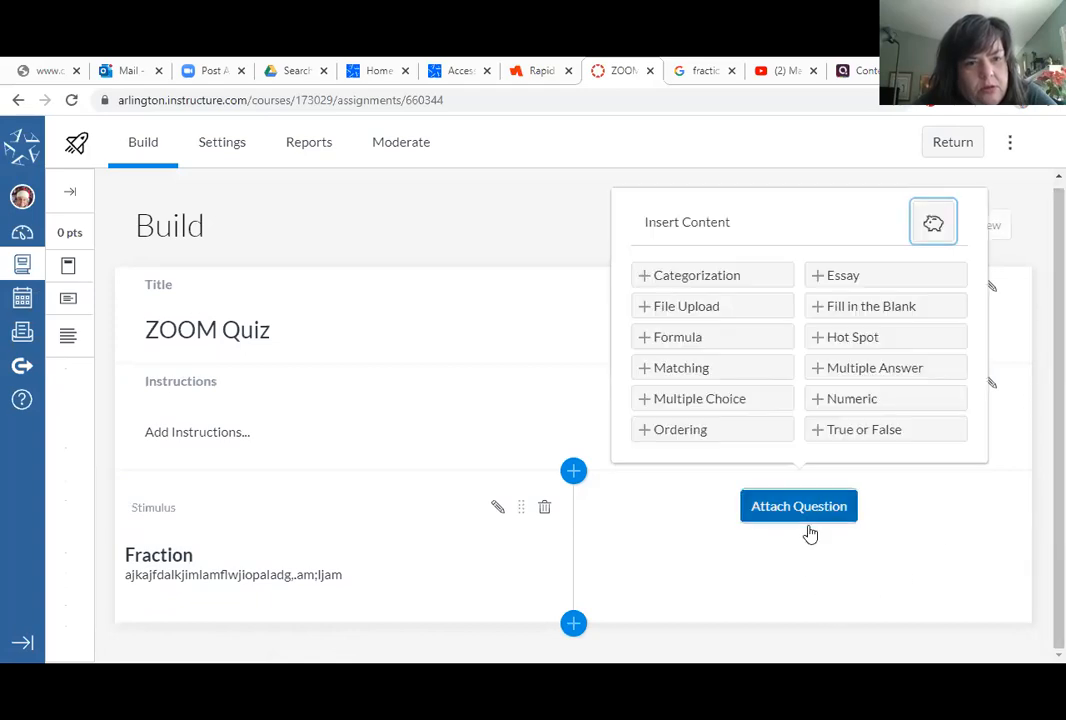
left_click(836, 277)
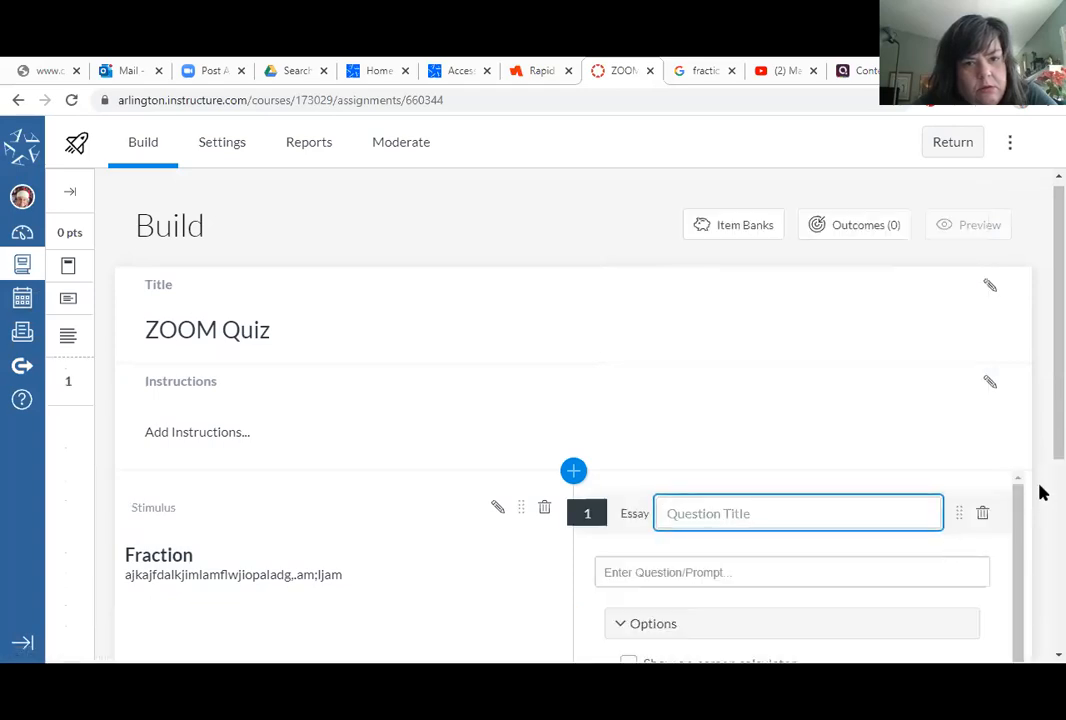
type("H")
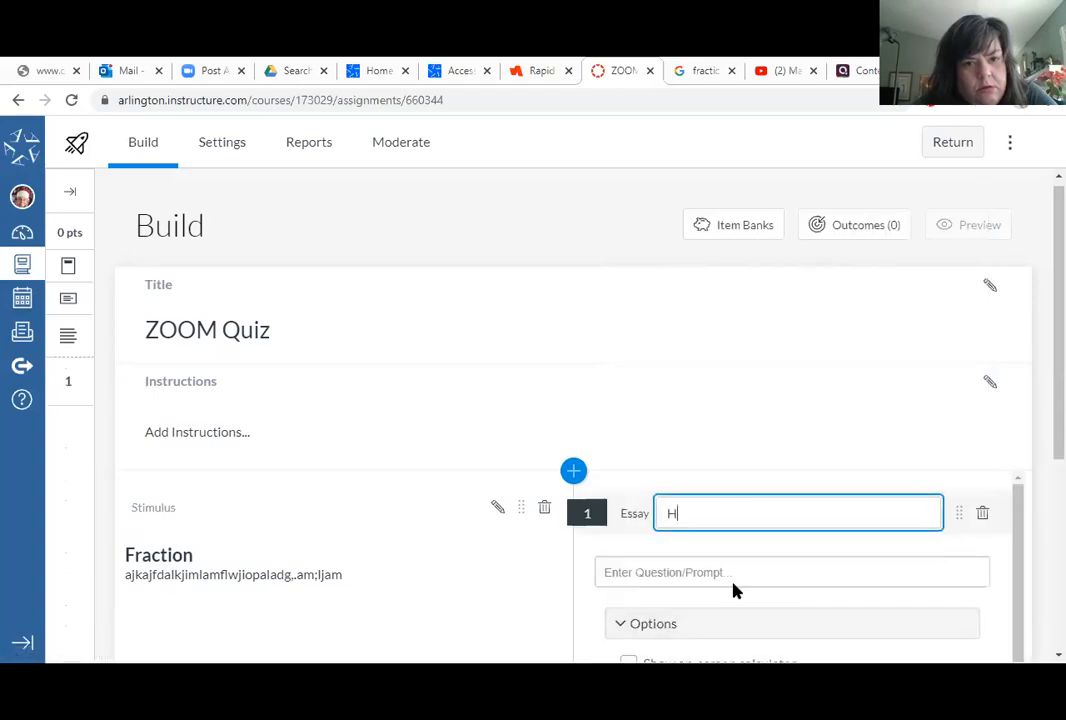
type("ow are you?")
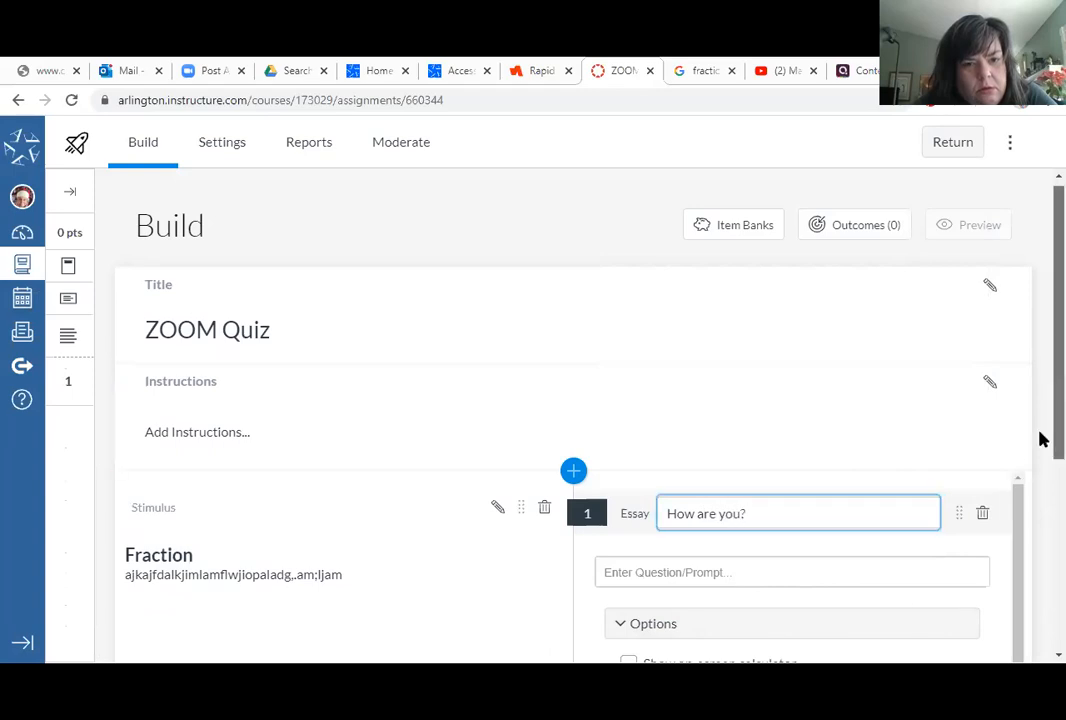
scroll(1040, 441, "down", 2)
scroll(795, 543, "down", 1)
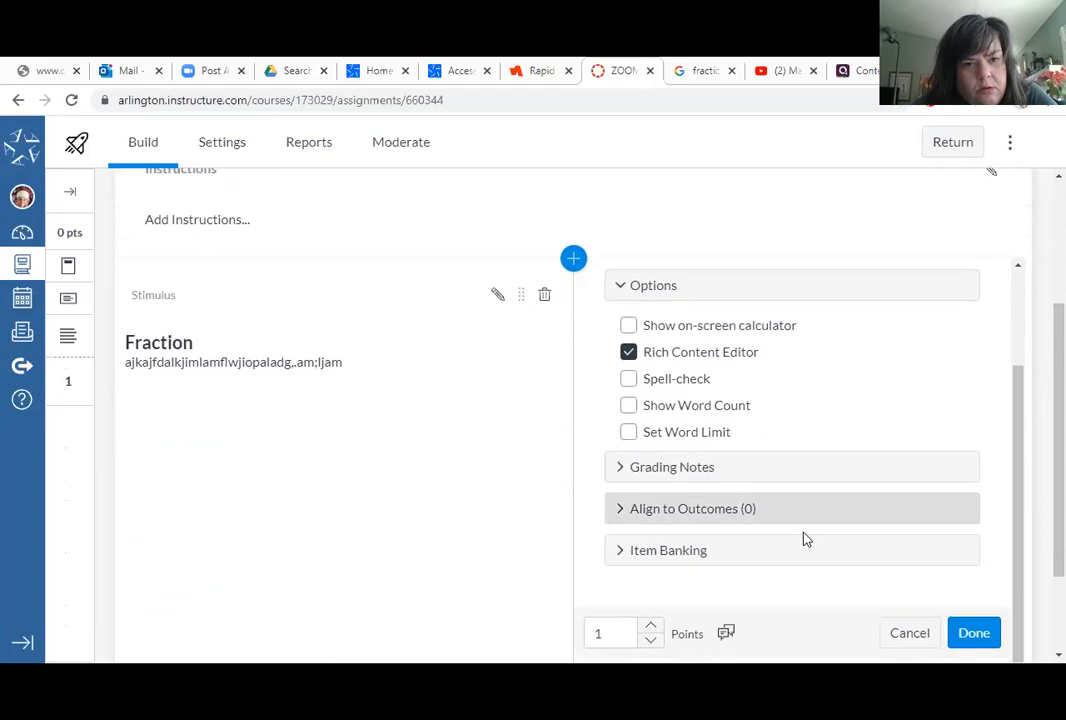
left_click(975, 633)
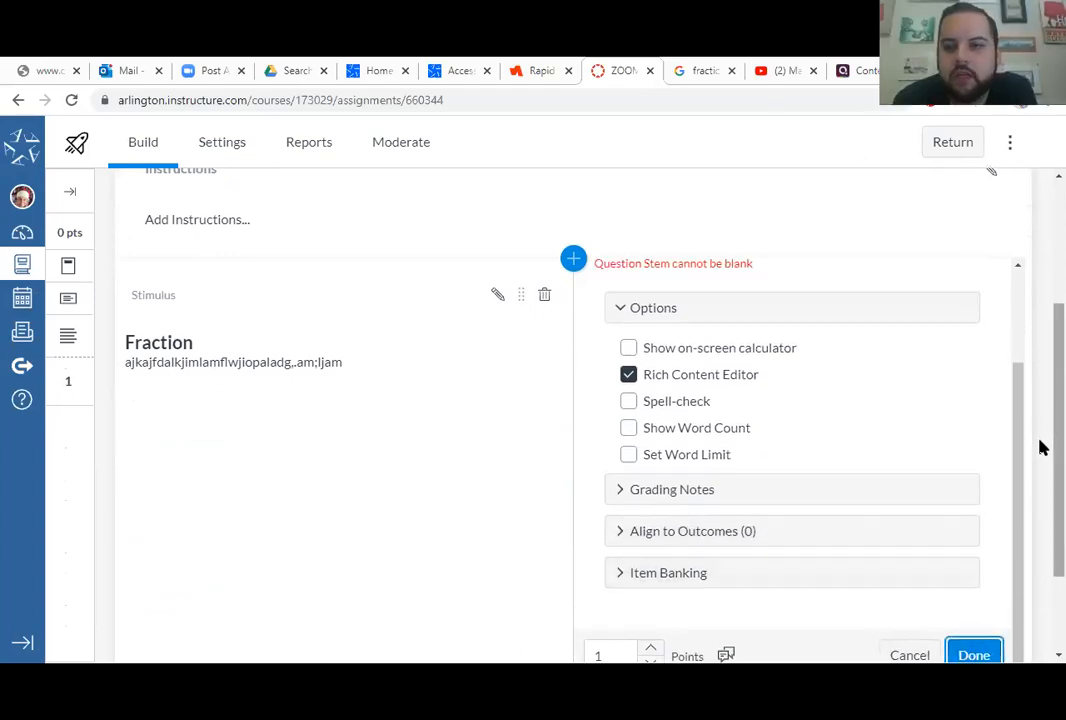
scroll(1040, 478, "down", 2)
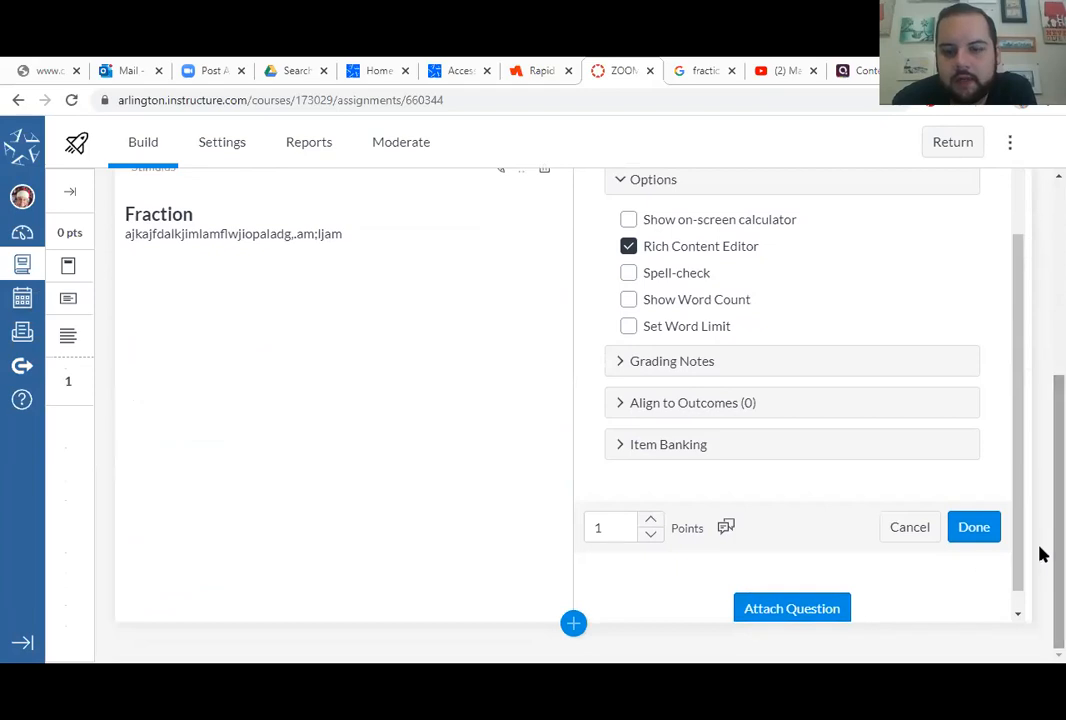
- Enter "How are you?" as the essay question's prompt and save the question
left_click(820, 610)
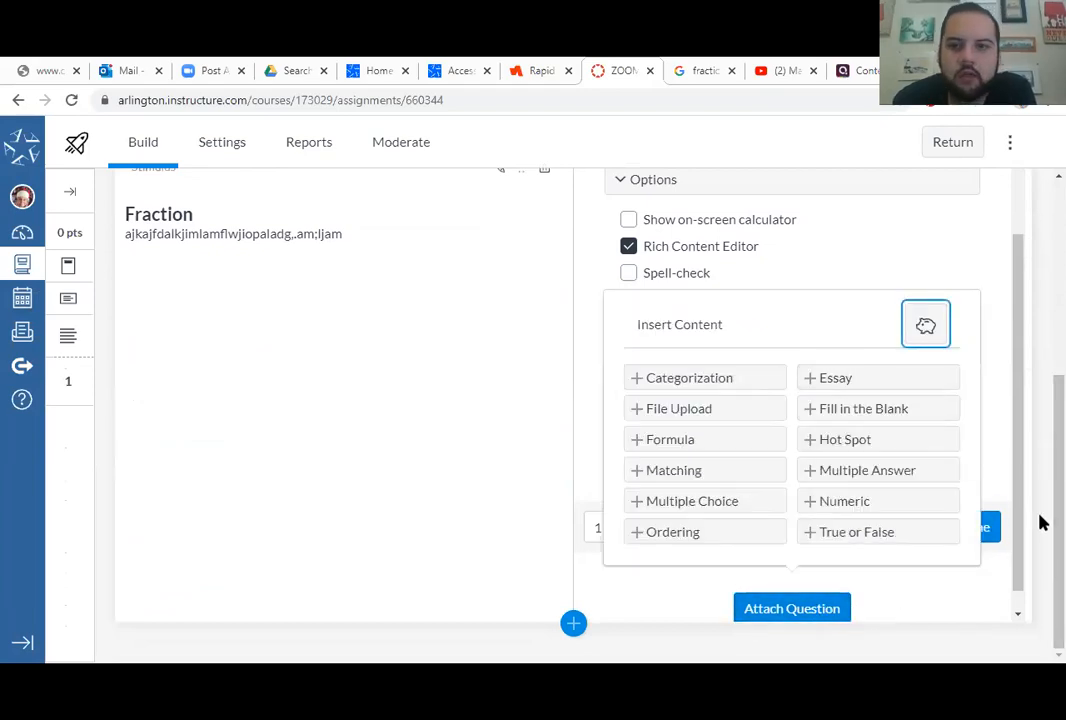
scroll(1040, 450, "up", 4)
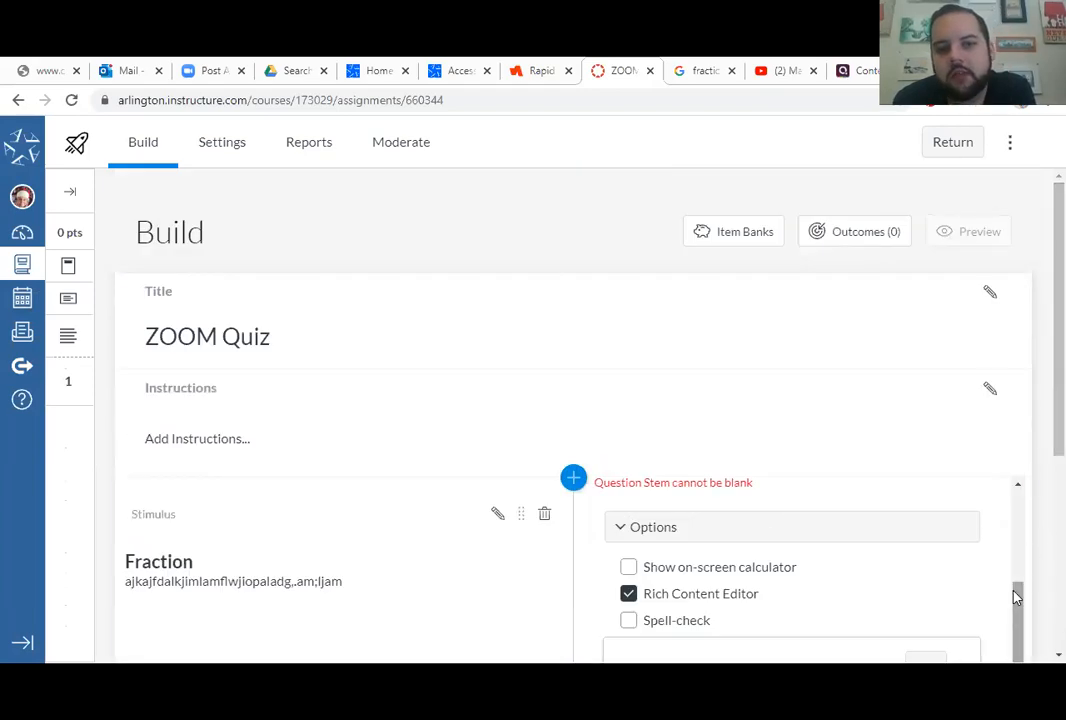
scroll(1015, 596, "up", 2)
left_click(797, 558)
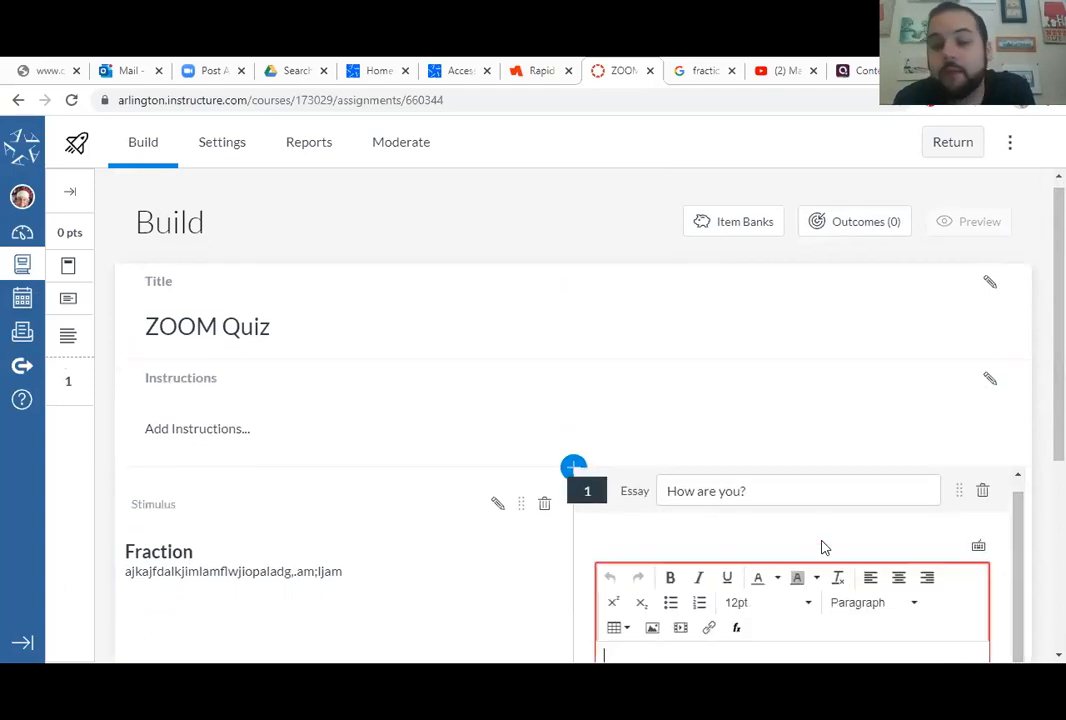
type("Ho")
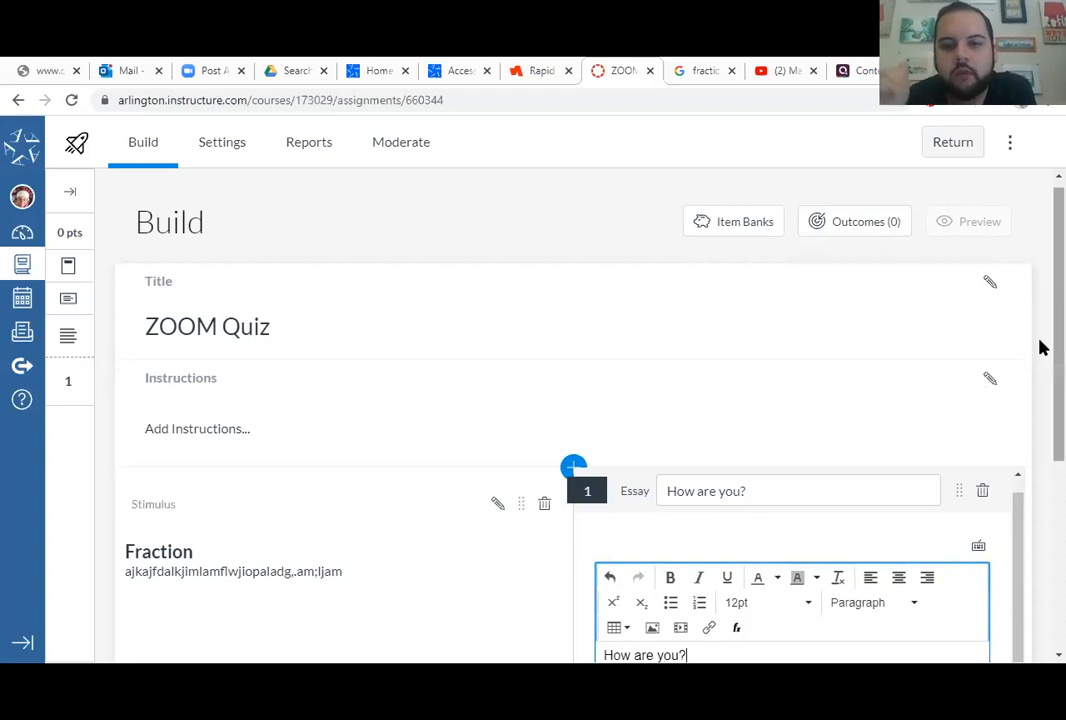
scroll(1040, 357, "down", 10)
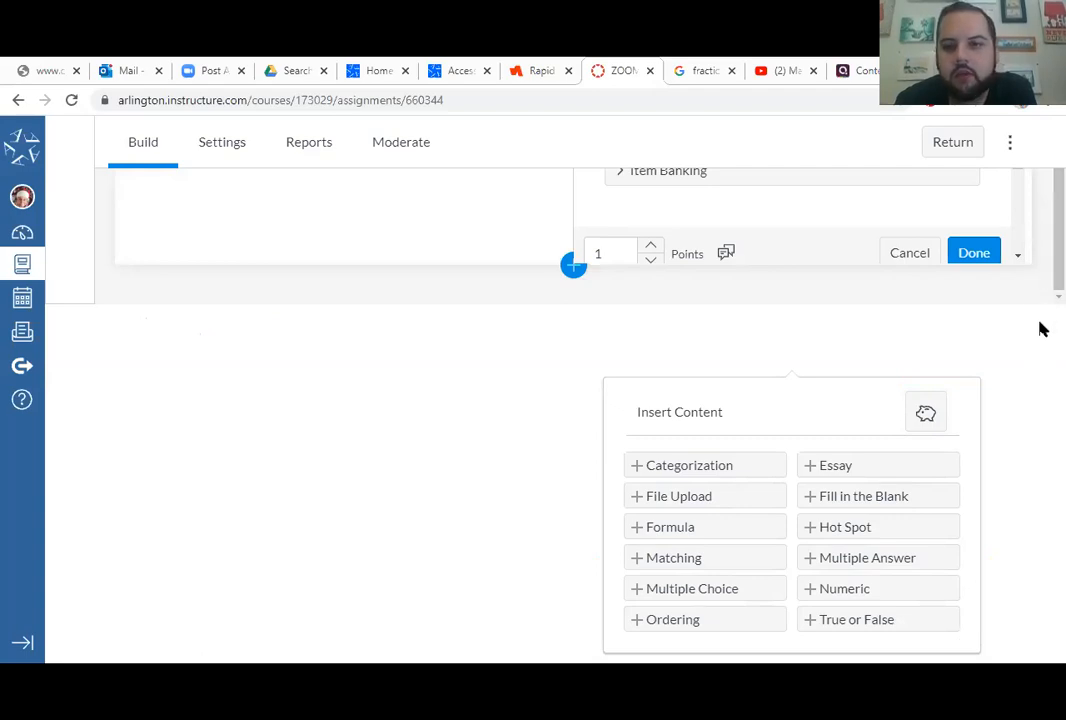
scroll(1040, 240, "up", 10)
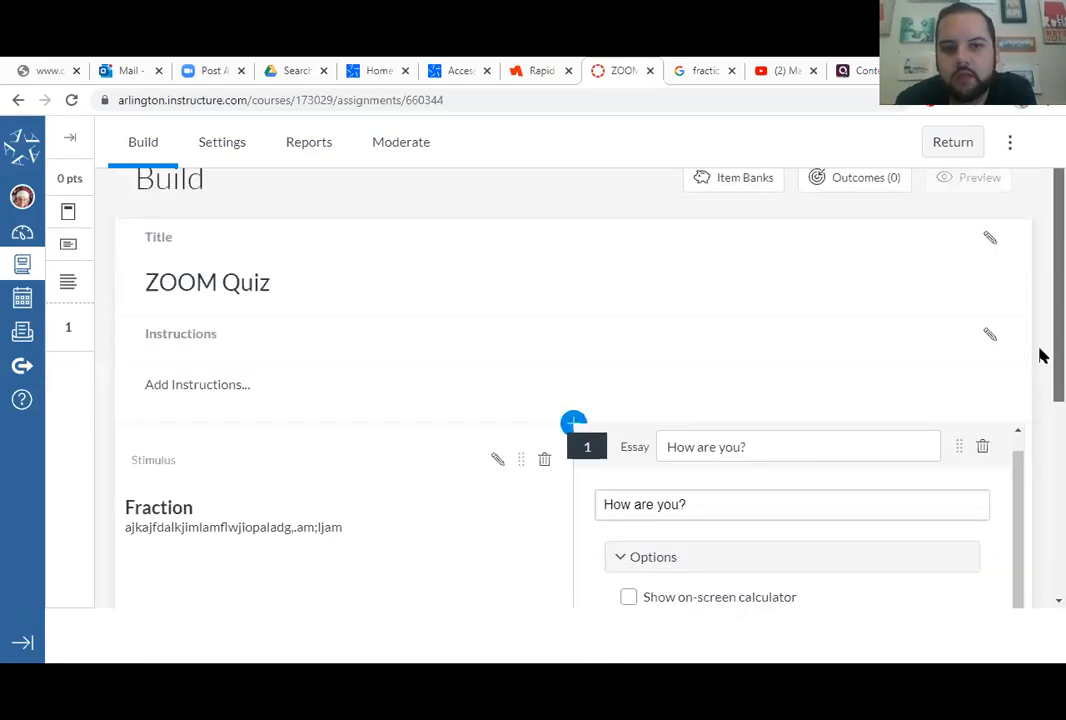
scroll(1040, 416, "down", 3)
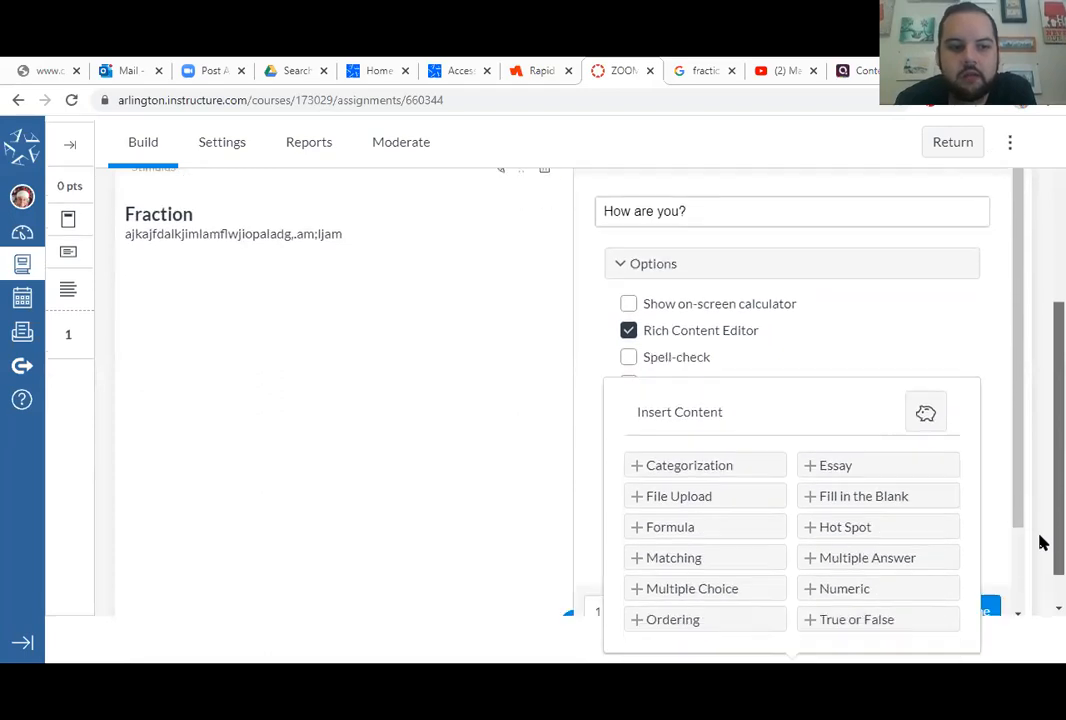
scroll(1040, 555, "down", 2)
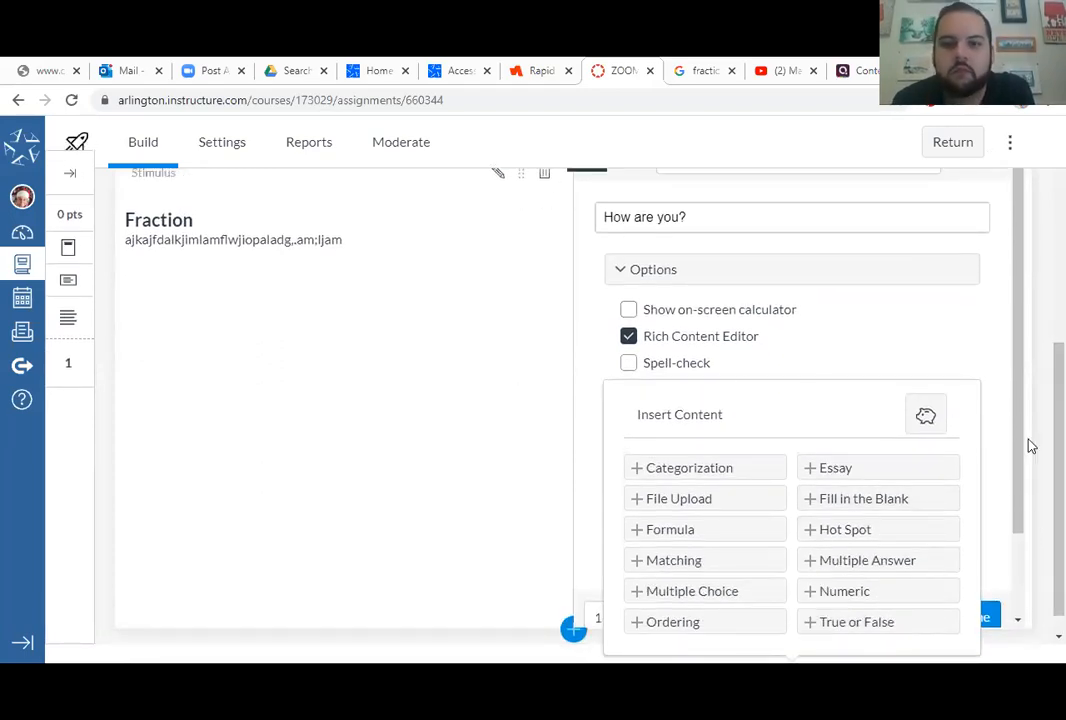
scroll(1025, 500, "down", 2)
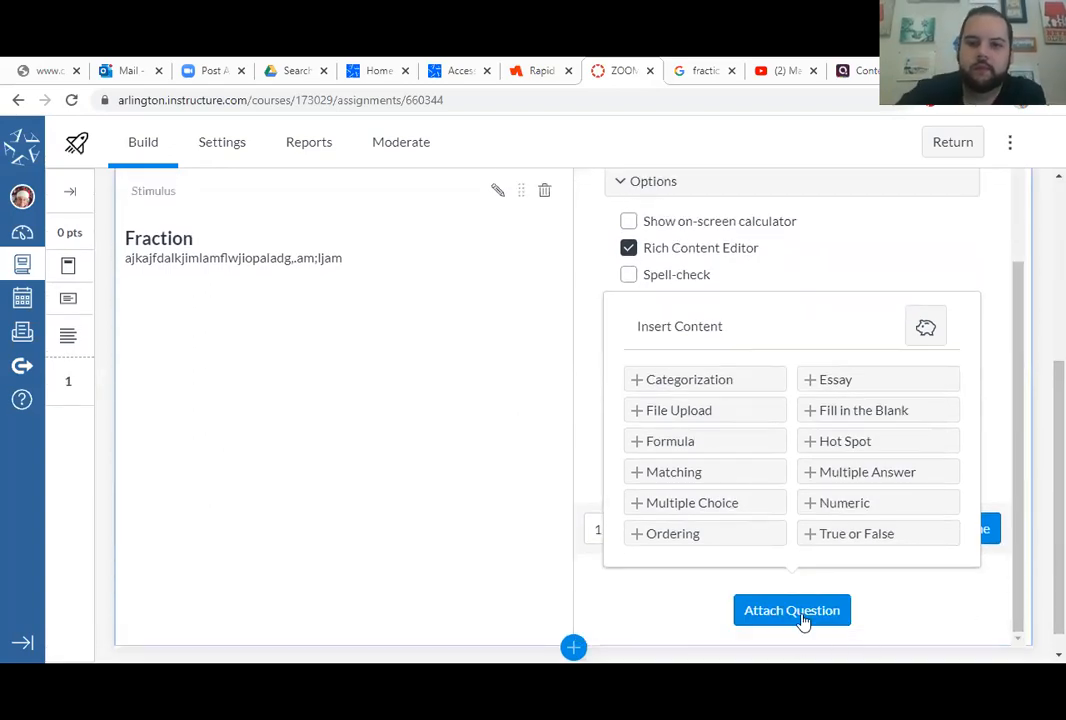
left_click(908, 597)
left_click(975, 528)
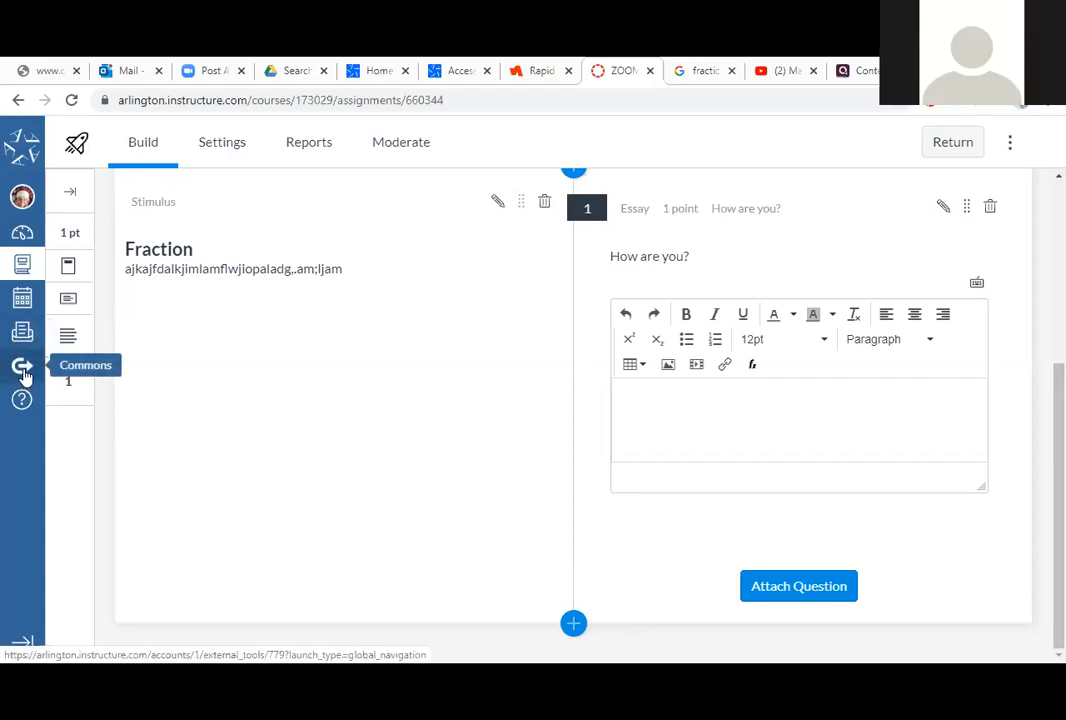
- Open the ZOOM Canvas course from the dashboard, look at the Commons search page, and return to the course
left_click(21, 231)
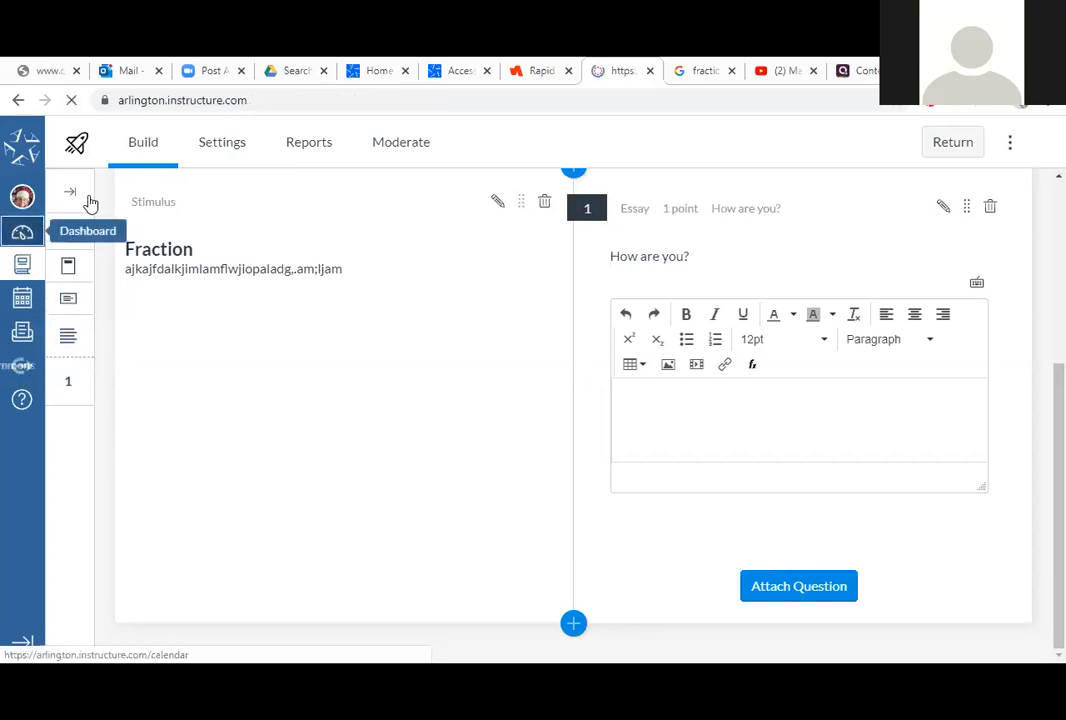
scroll(205, 578, "down", 5)
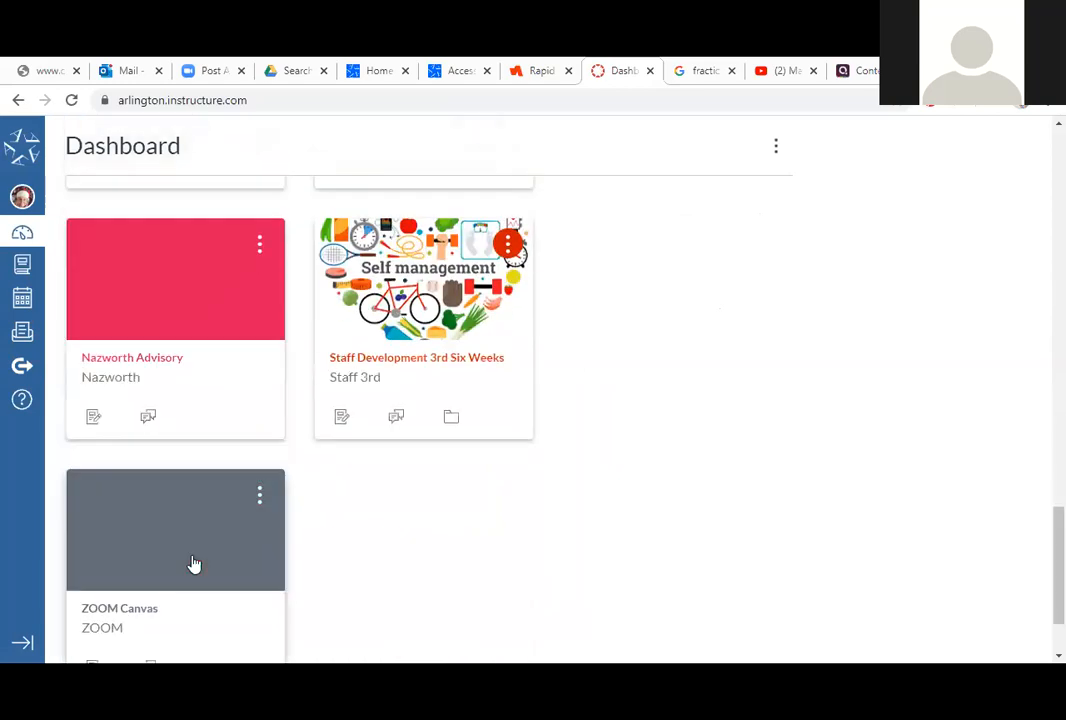
left_click(144, 619)
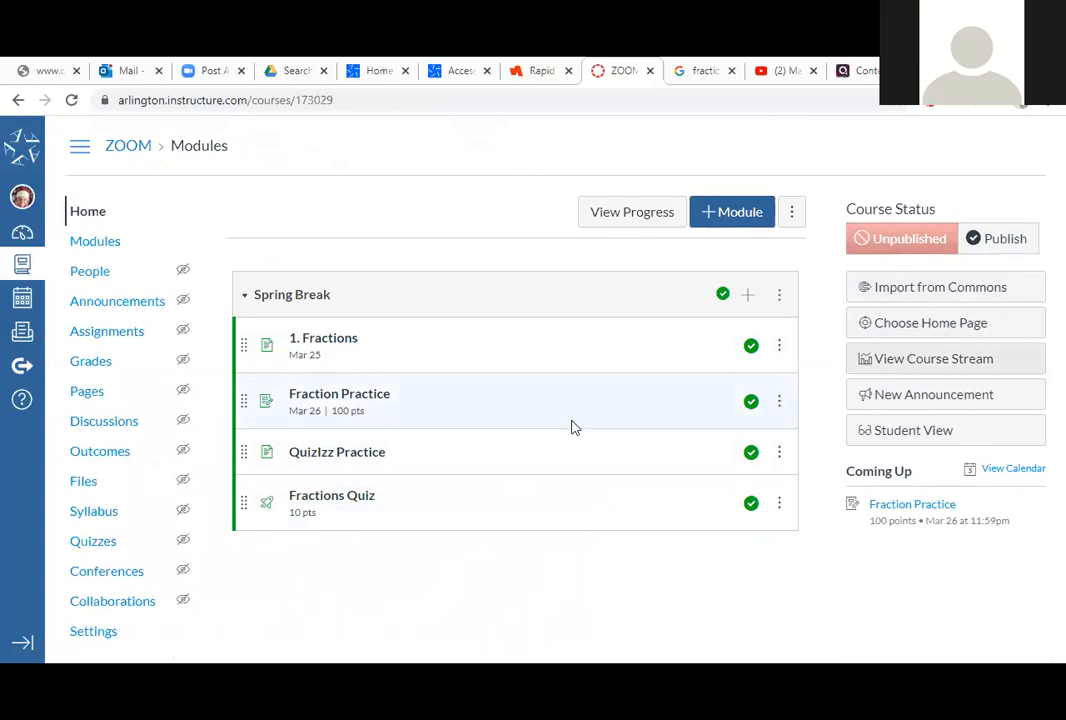
left_click(22, 367)
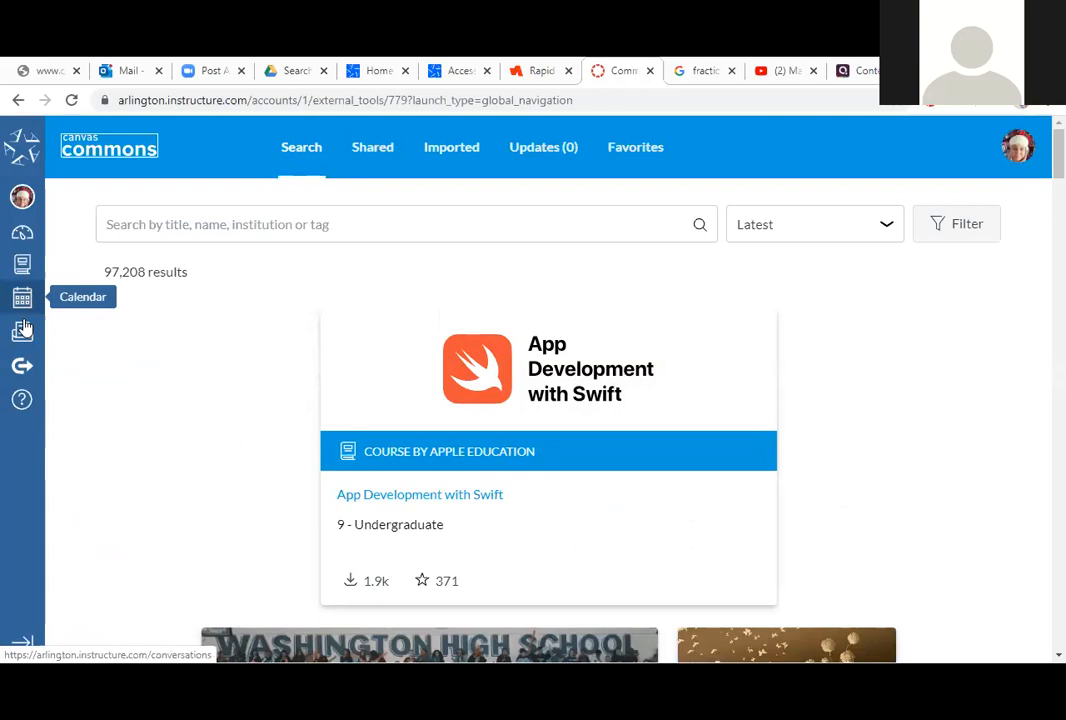
left_click(18, 100)
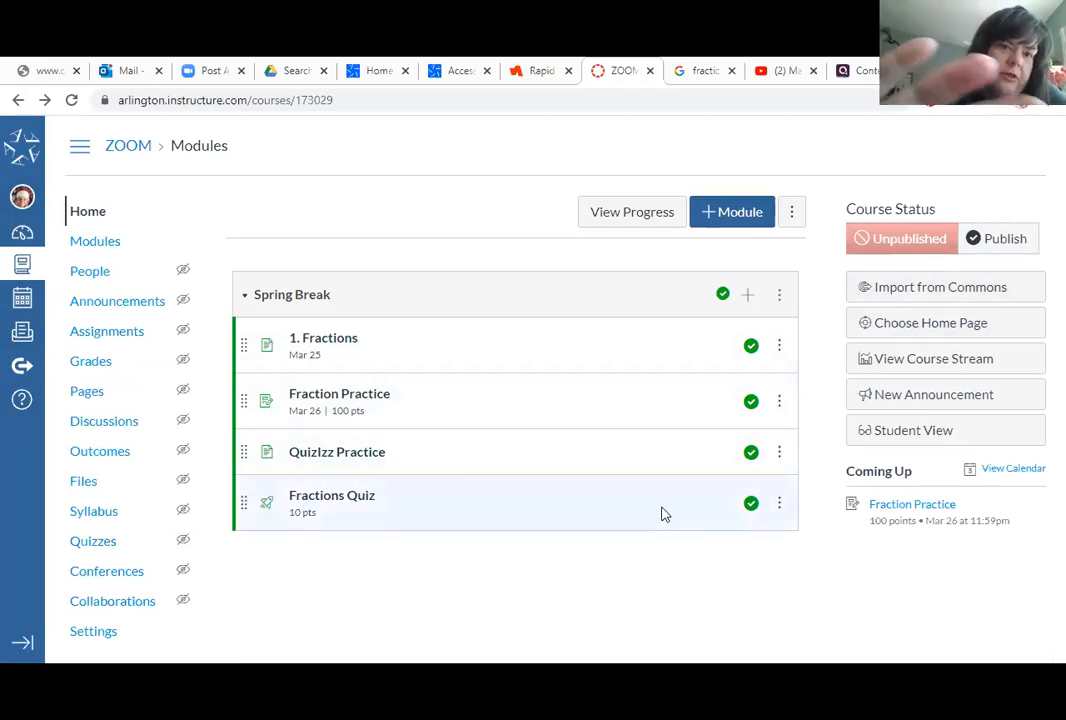
- Start sharing the Spring Break module to Commons as a new resource usable by All of Arlington ISD
left_click(779, 296)
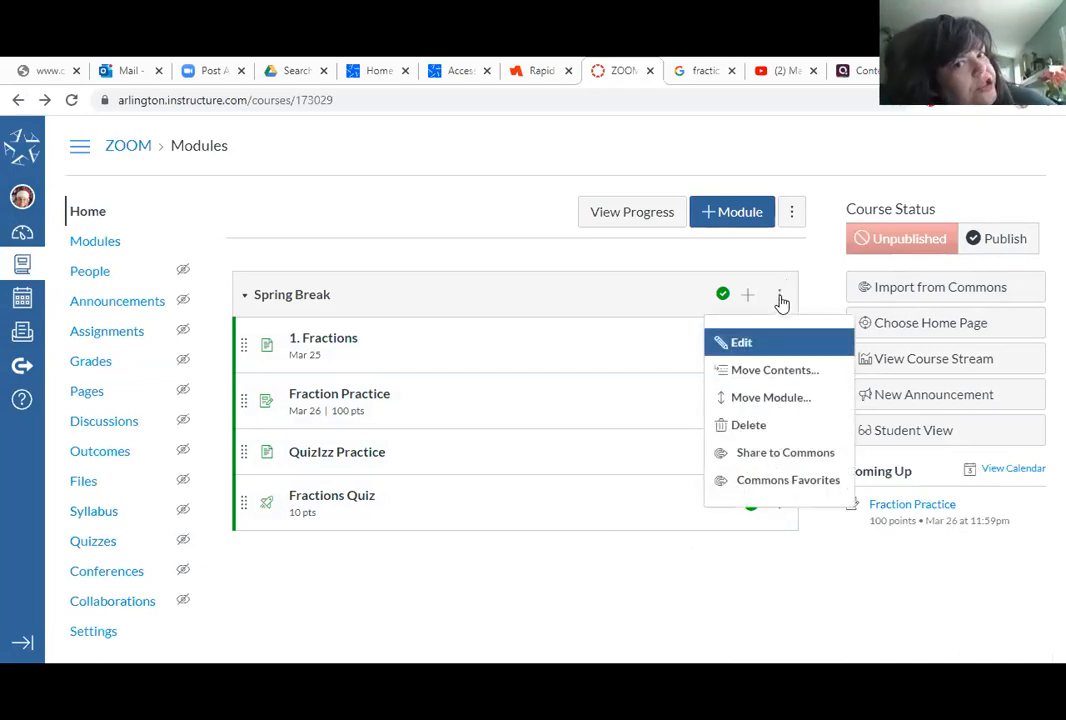
left_click(790, 455)
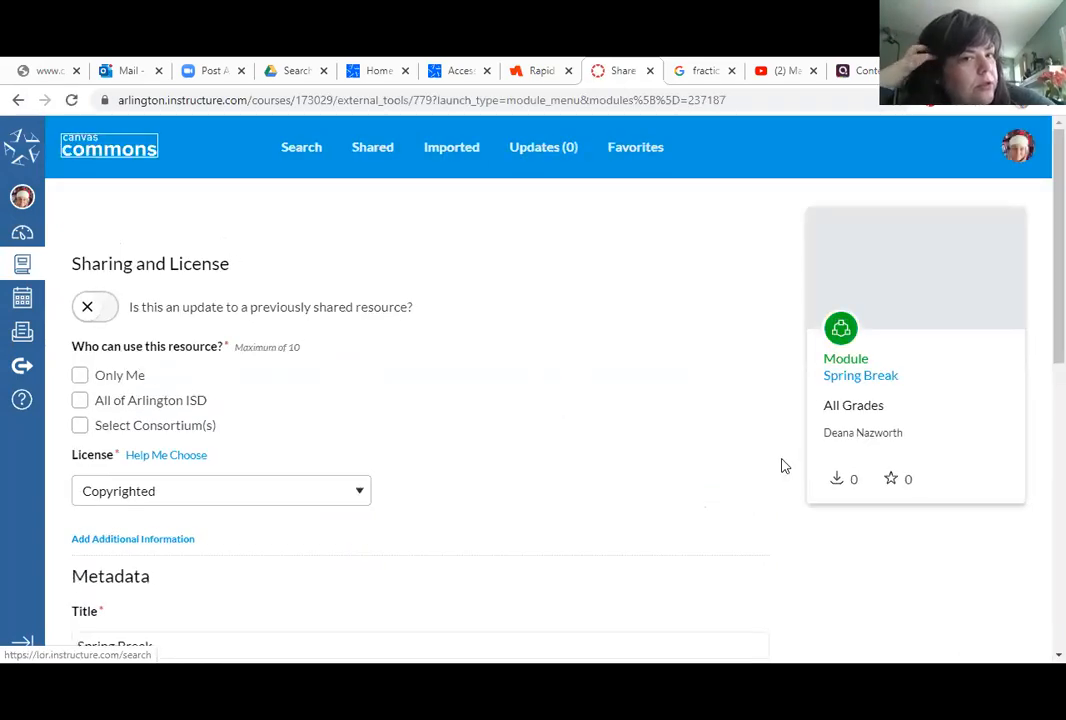
left_click(96, 311)
left_click(97, 312)
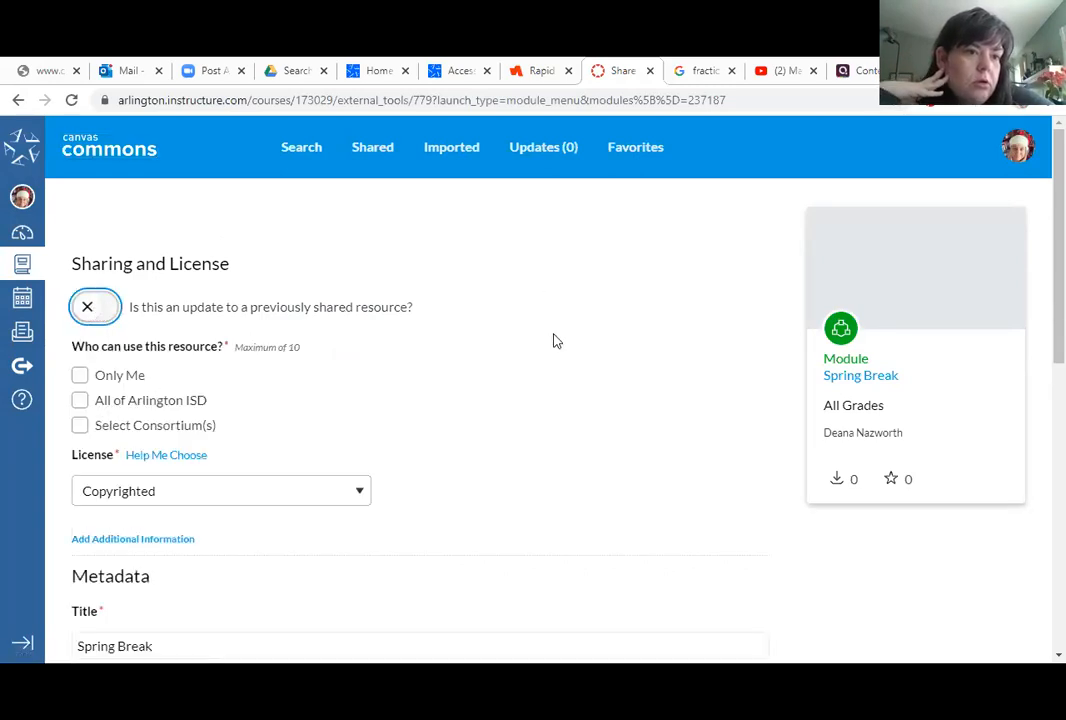
scroll(556, 341, "down", 3)
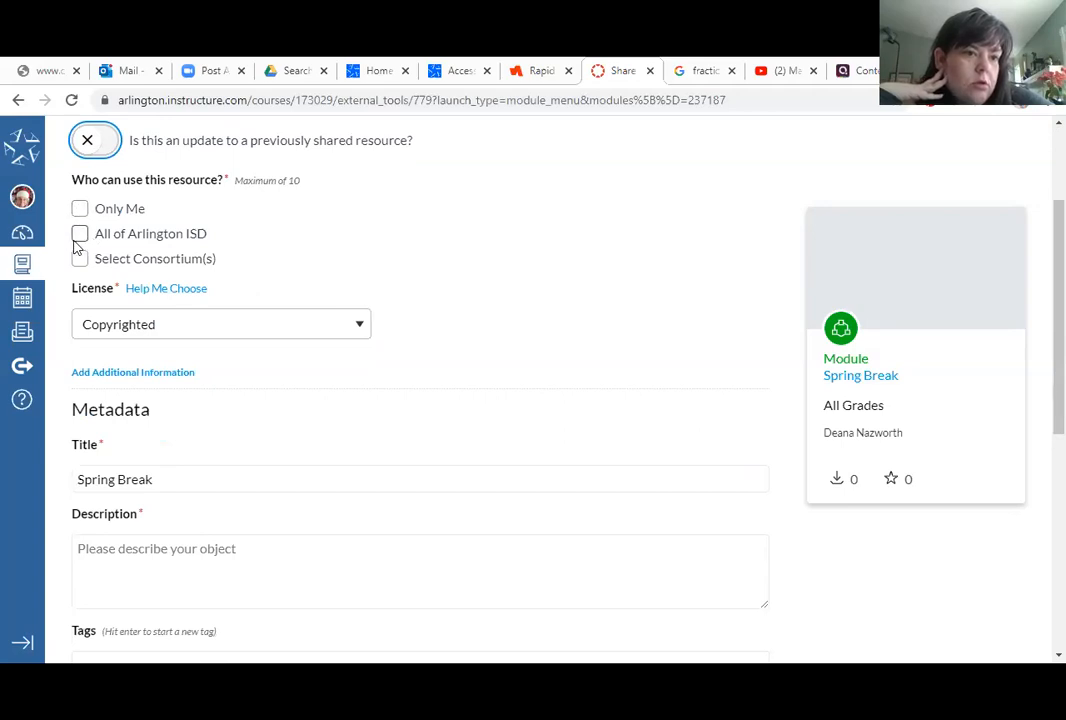
left_click(80, 236)
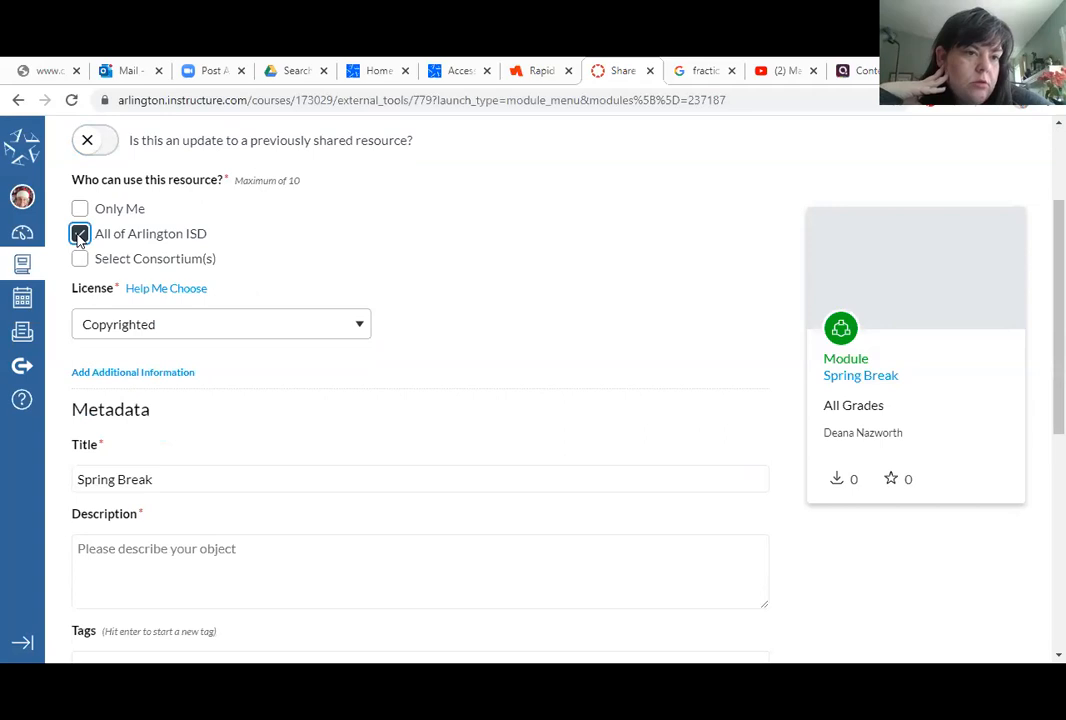
left_click(80, 259)
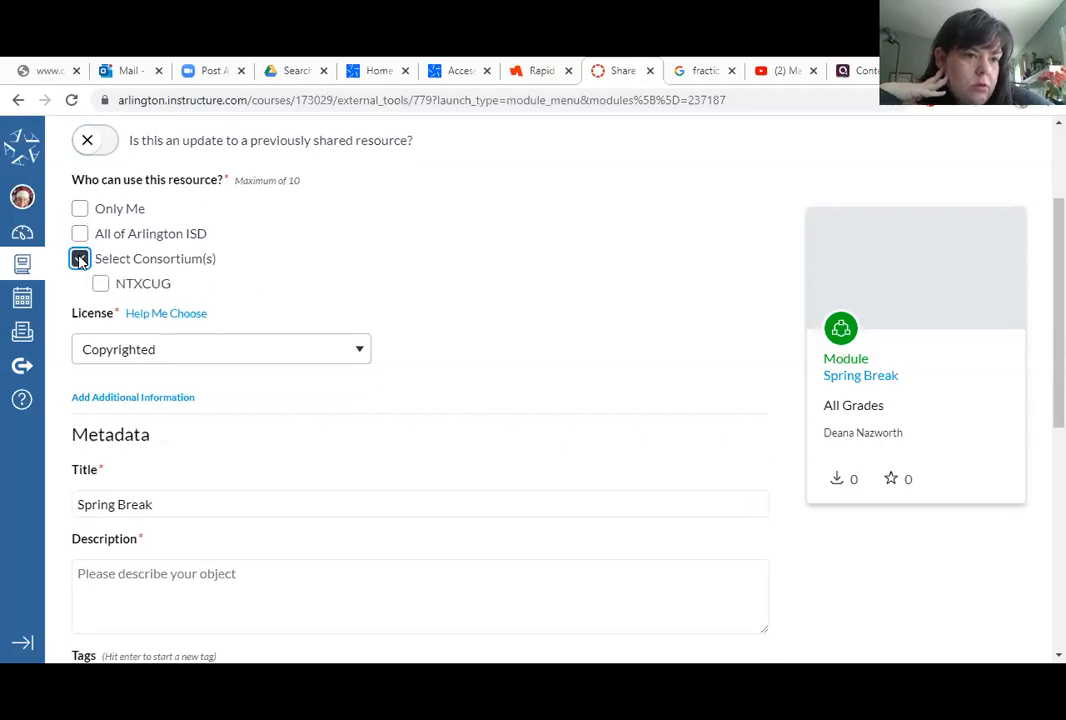
left_click(80, 259)
left_click(80, 234)
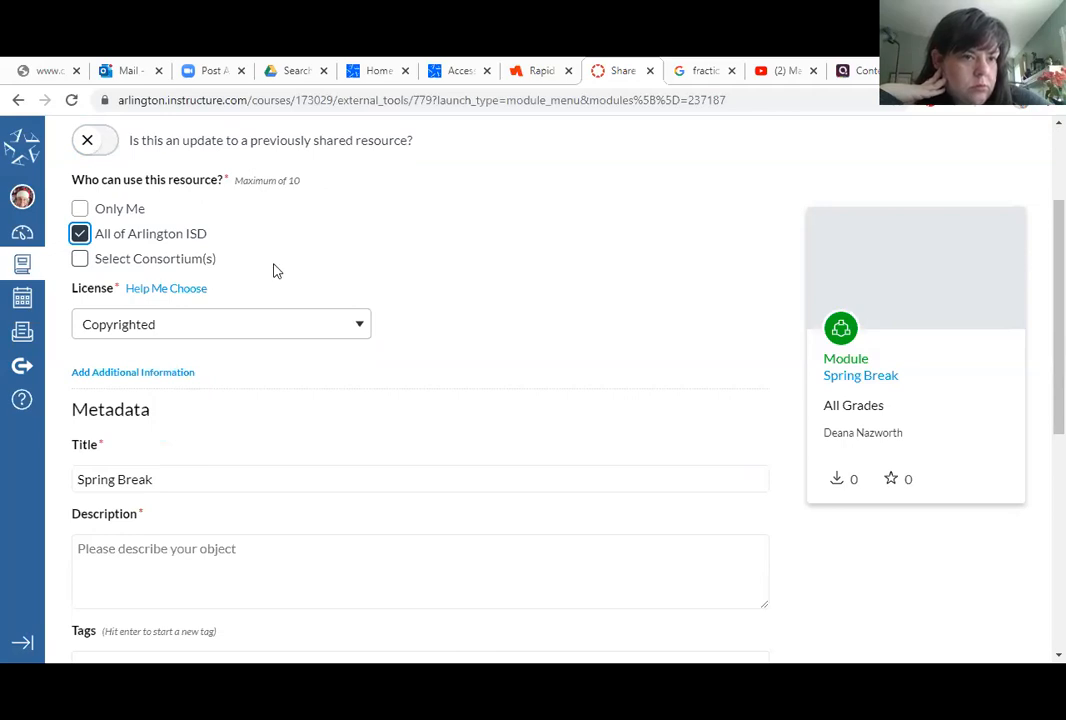
- Set the license of the shared Spring Break module to Public Domain
left_click(359, 330)
left_click(359, 330)
left_click(359, 330)
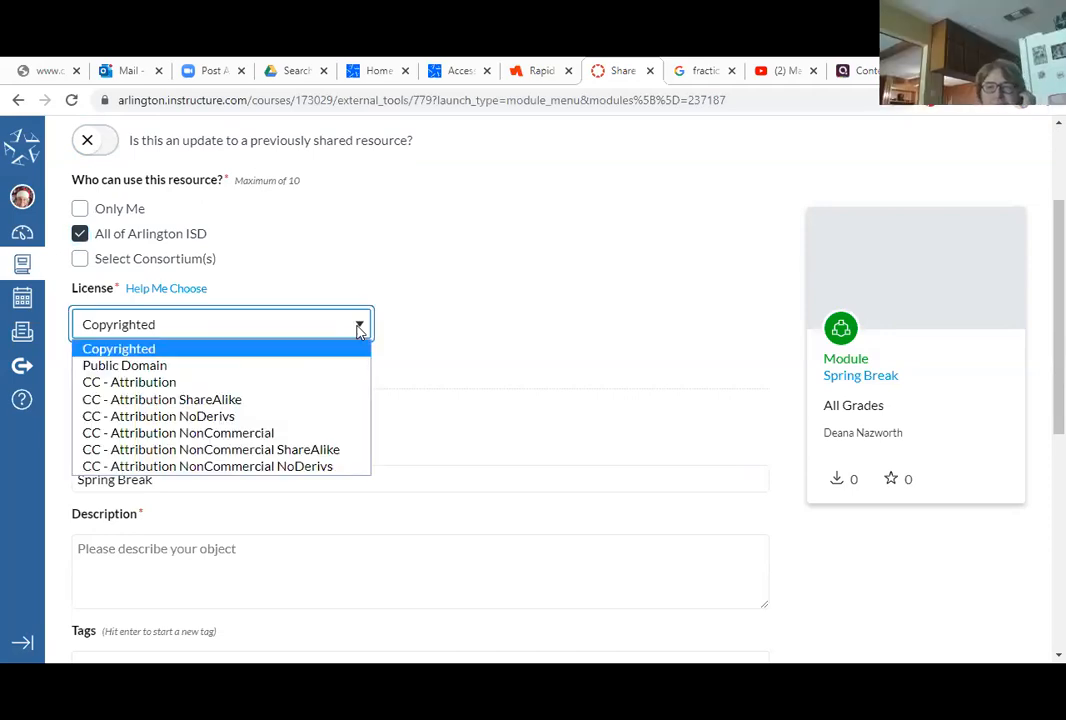
left_click(328, 366)
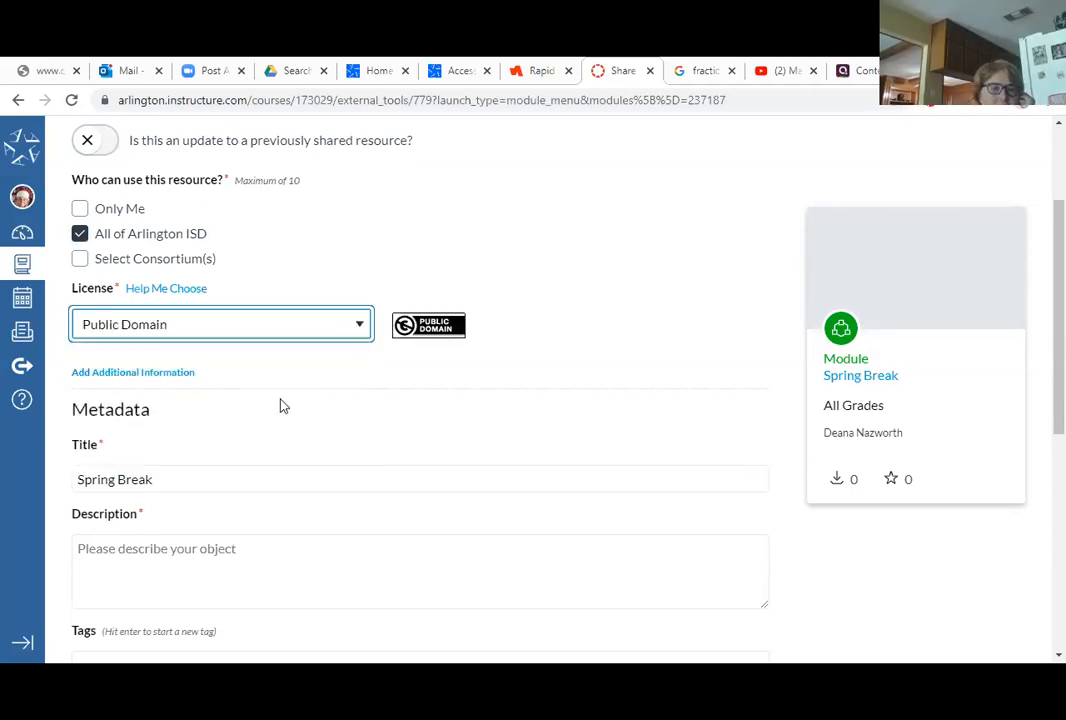
- Fill in the shared module's metadata with the description "jajdsfjakjfnsdanr" and the tag "NJH"
scroll(240, 400, "down", 3)
left_click(246, 230)
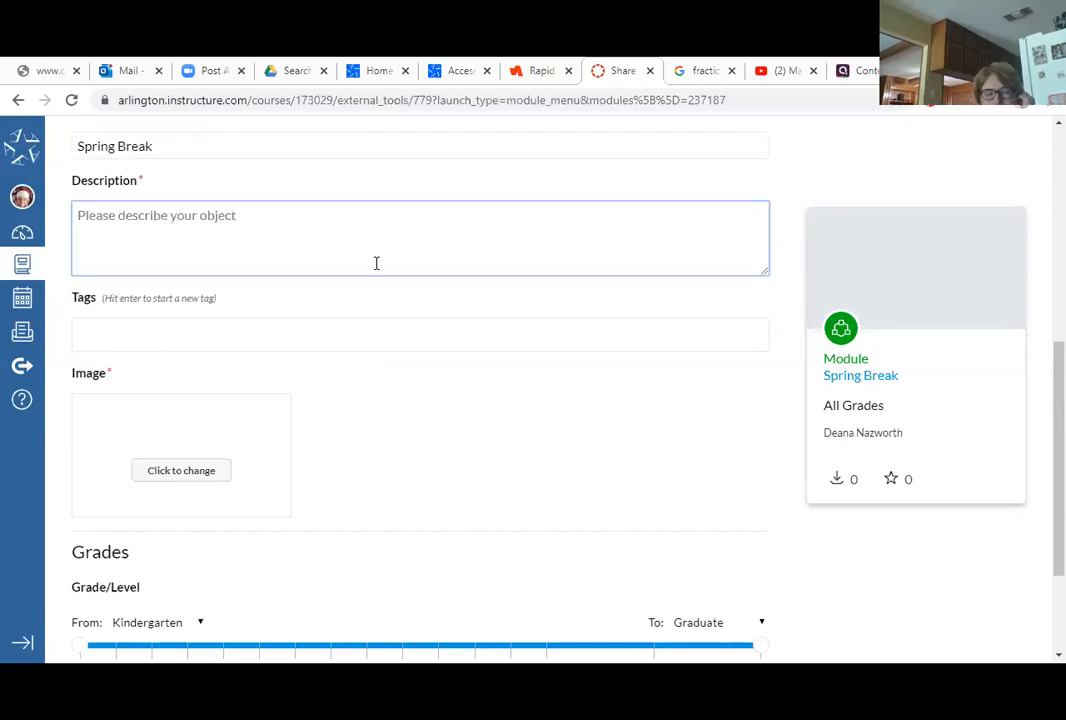
type("jajdsfjakjfnsdanr")
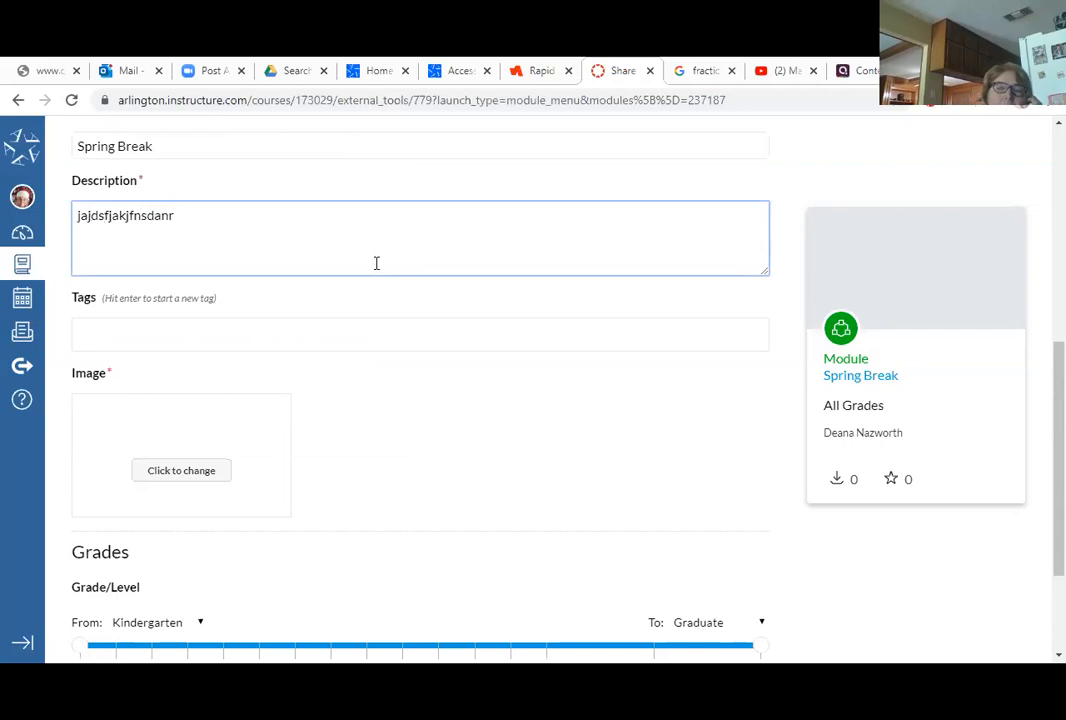
left_click(173, 328)
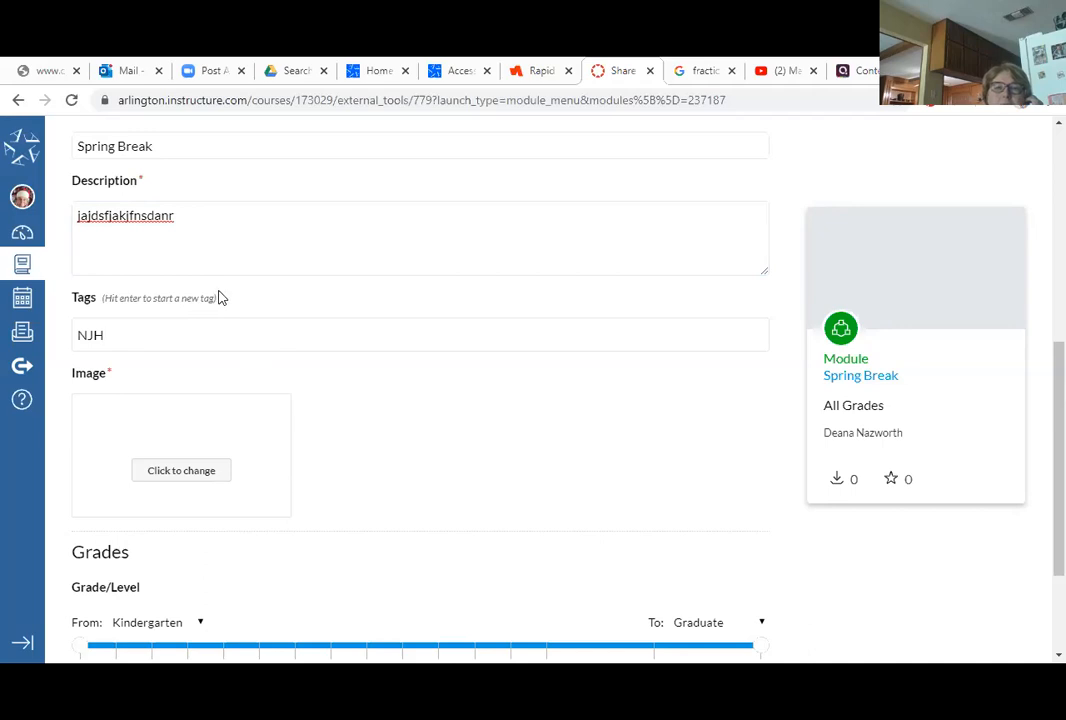
- Commit NJH as a tag for the shared Spring Break module
key("Return")
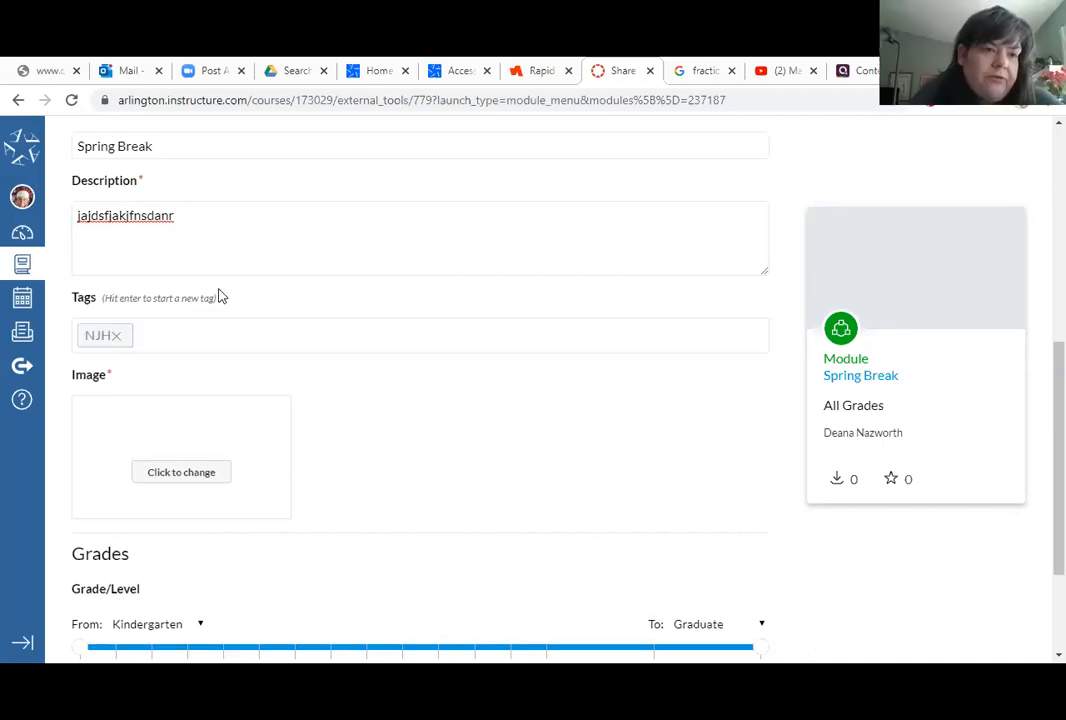
type("N")
key("BackSpace")
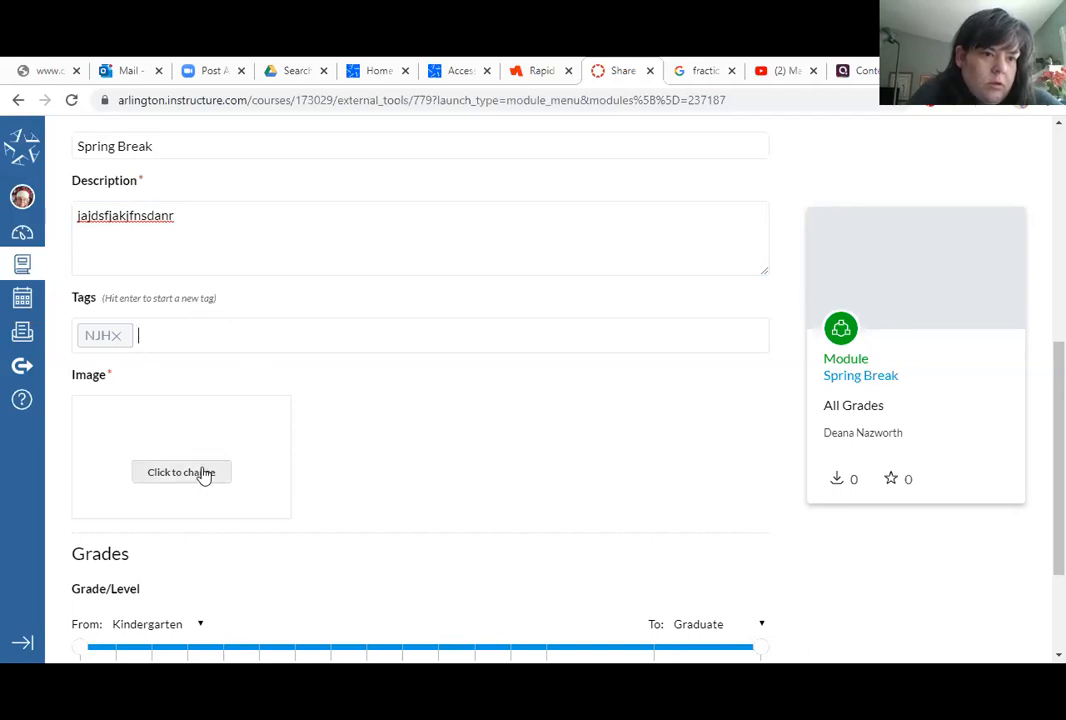
- Set the "icelandic horse" picture from the computer as the module's image with the default crop and share the module to Commons
left_click(168, 479)
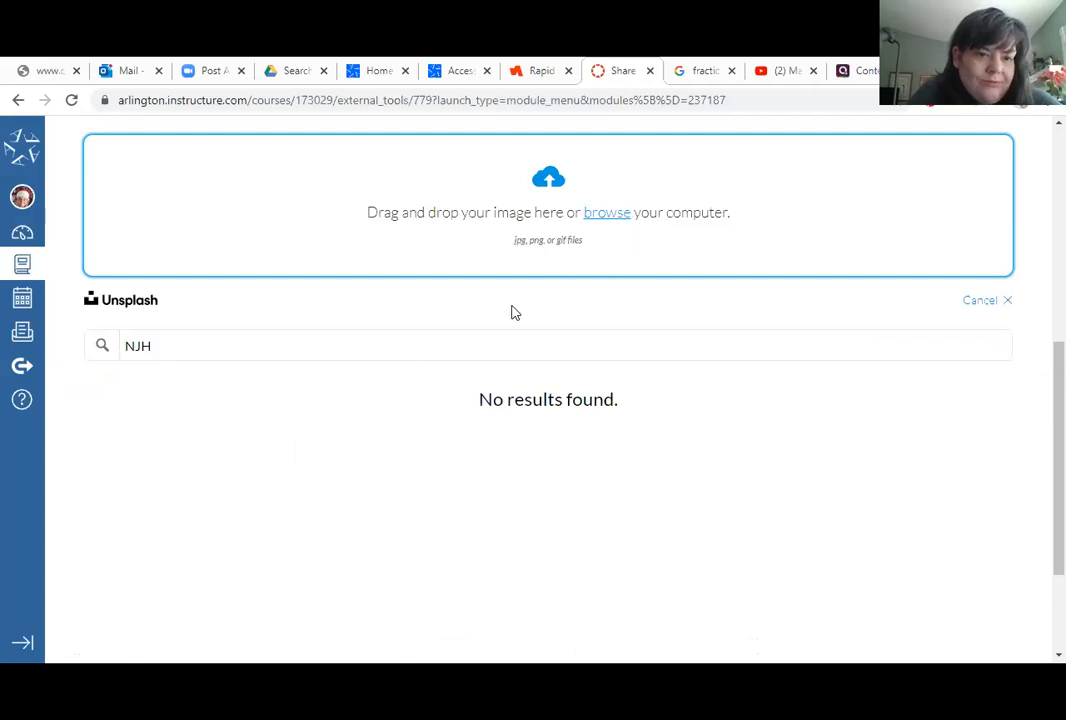
left_click(610, 226)
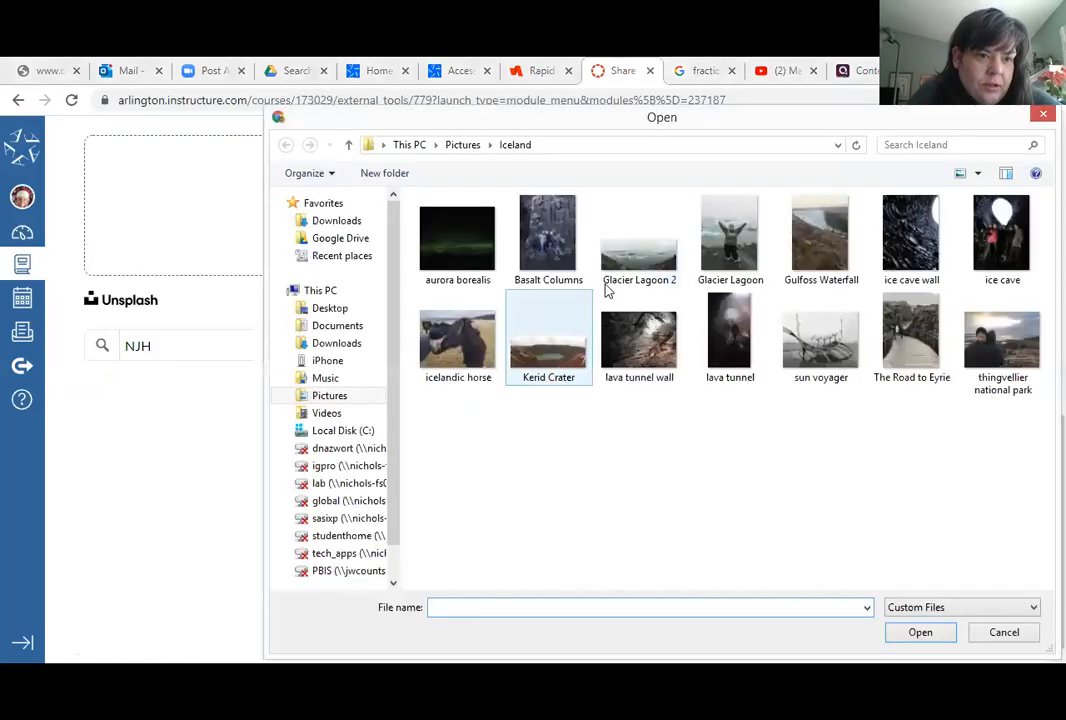
left_click(452, 333)
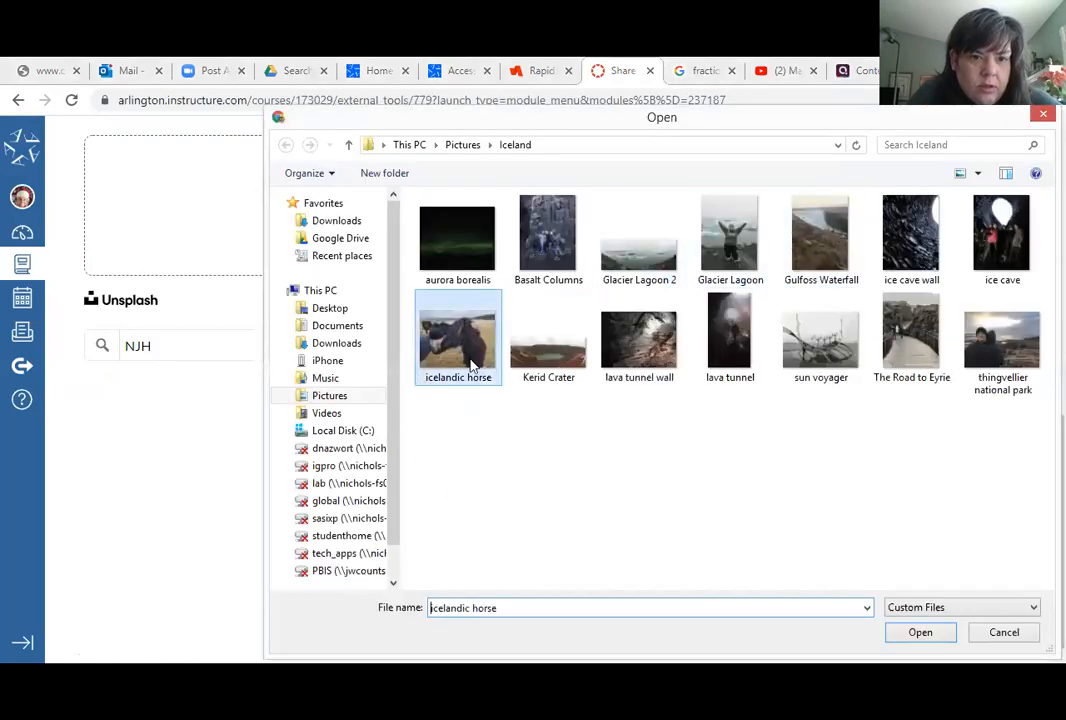
double_click(474, 368)
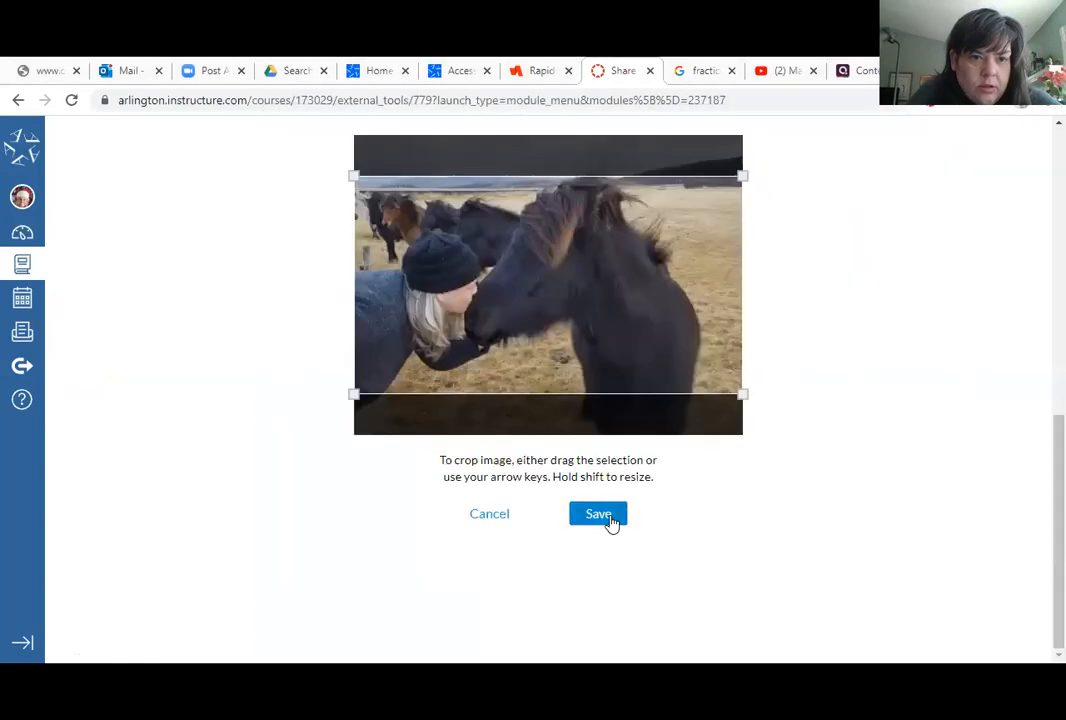
left_click(607, 522)
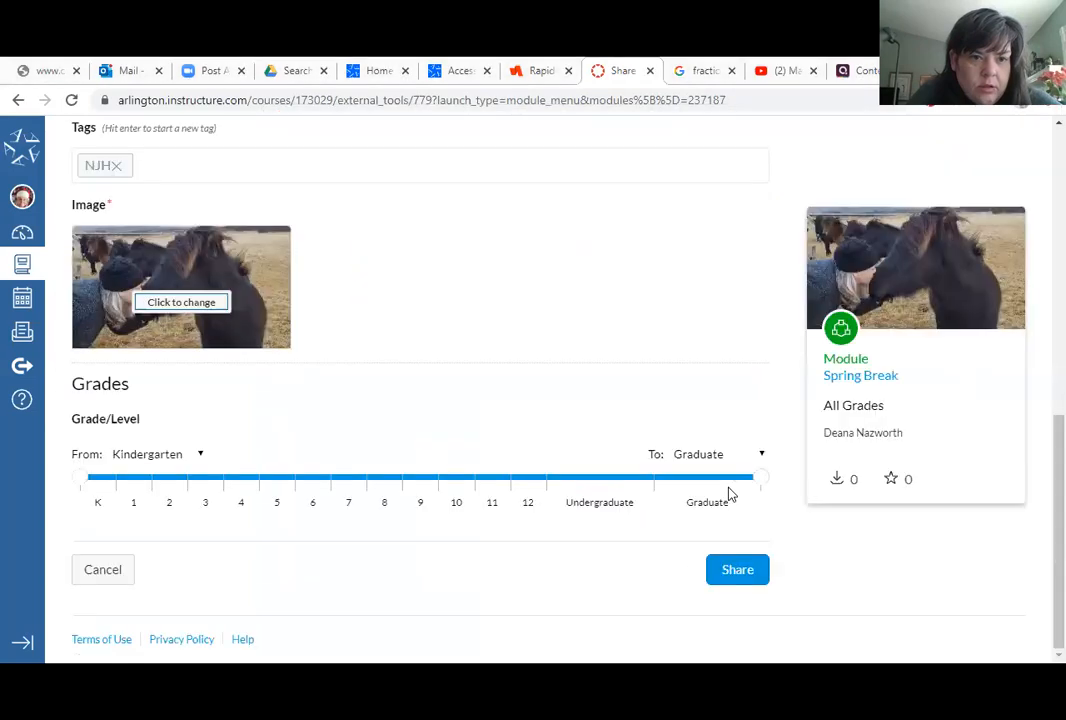
left_click(742, 579)
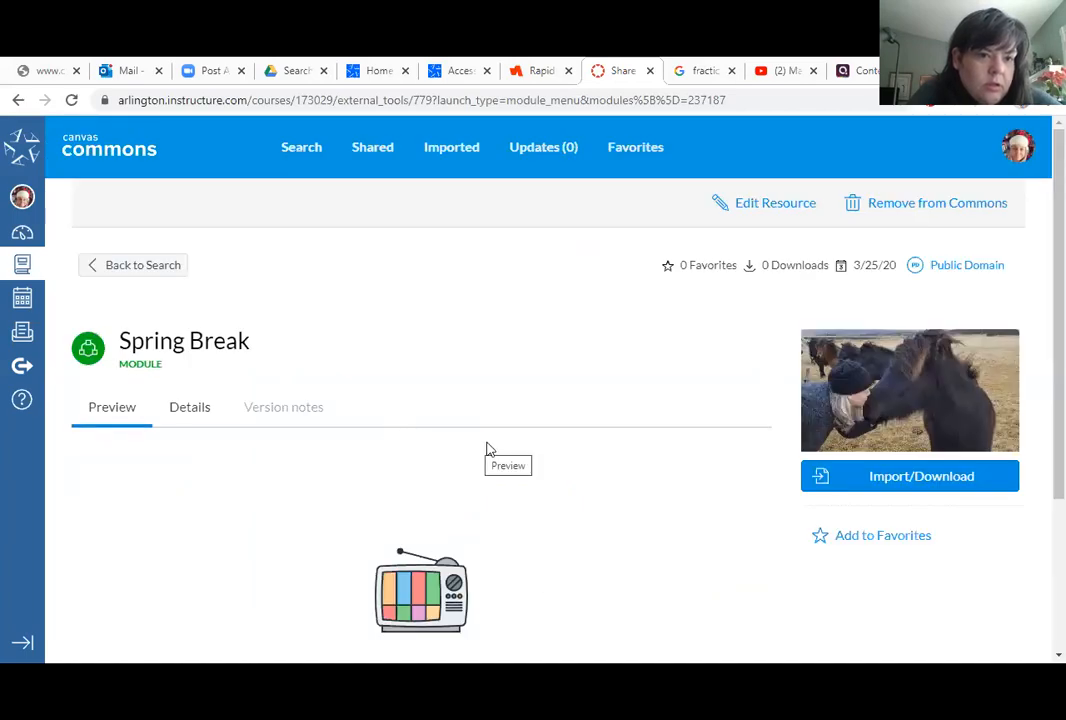
- Edit the shared Spring Break resource to restrict its grade level to 7th grade only, and save the changes
scroll(489, 450, "down", 2)
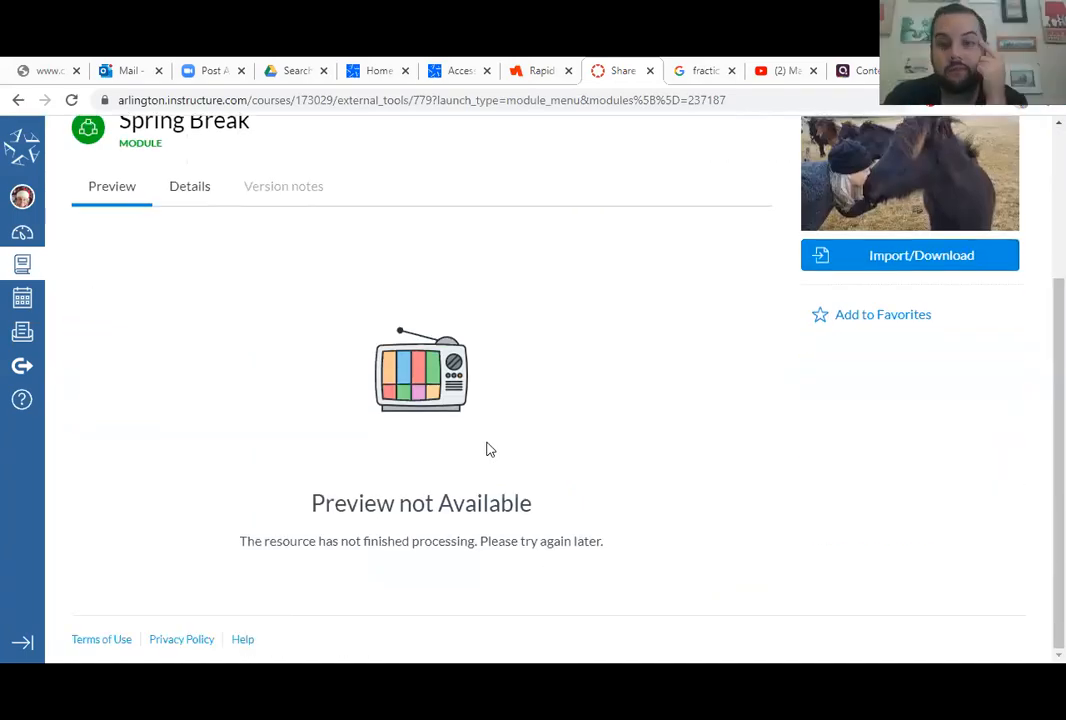
scroll(489, 450, "up", 2)
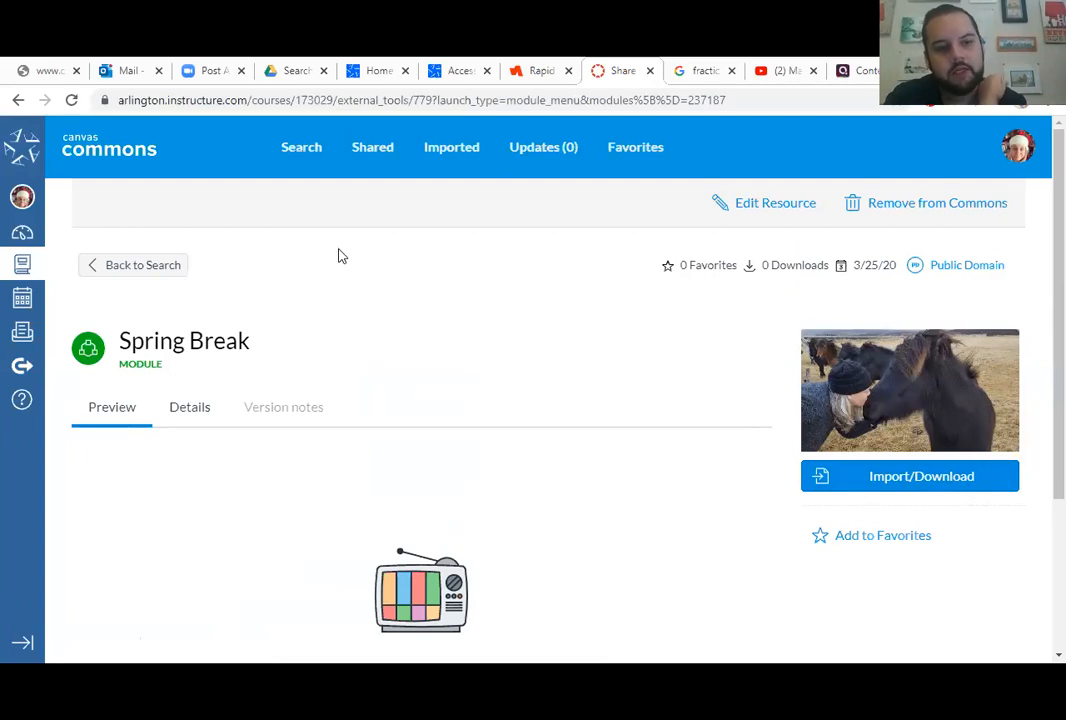
left_click(762, 204)
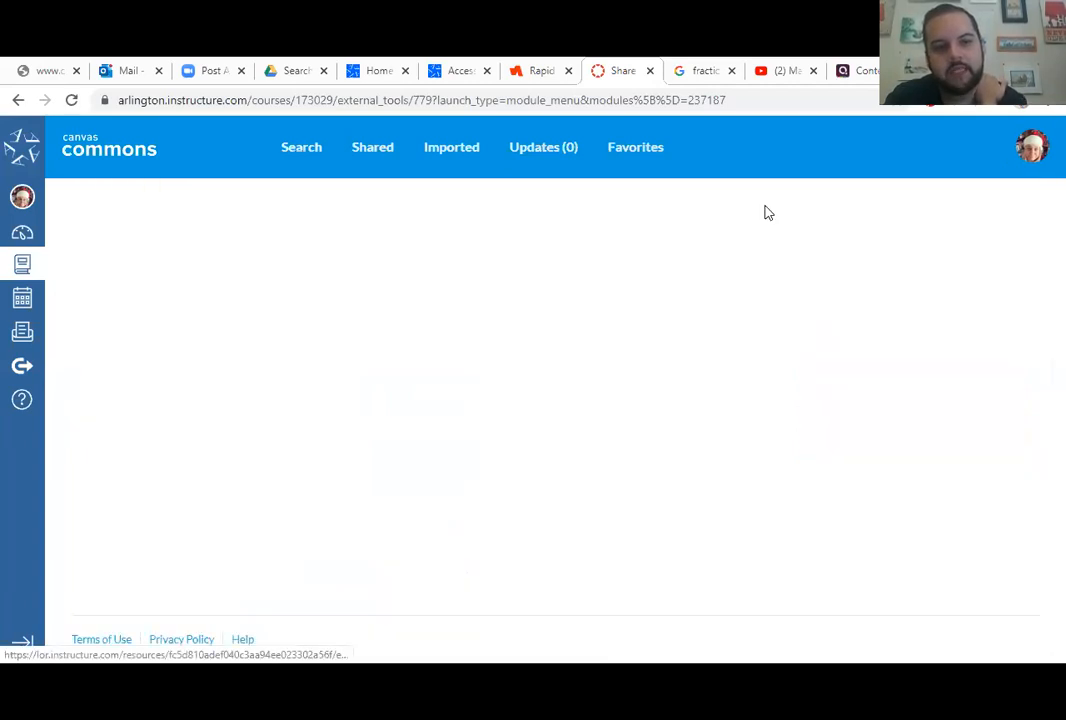
scroll(510, 414, "down", 6)
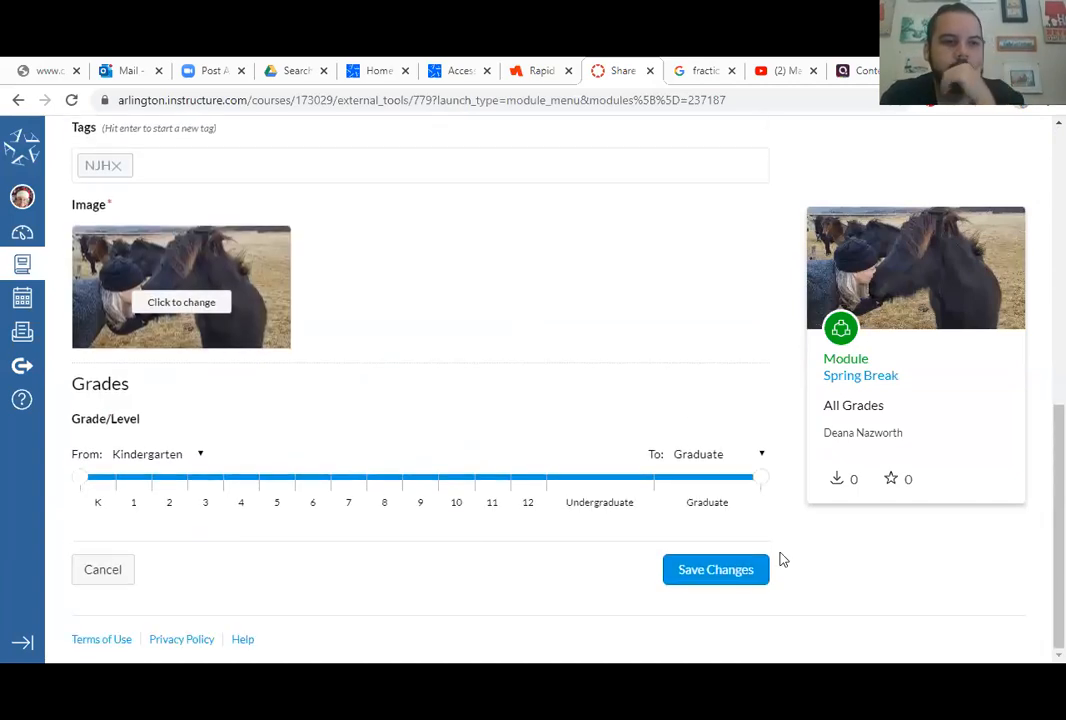
left_click(350, 483)
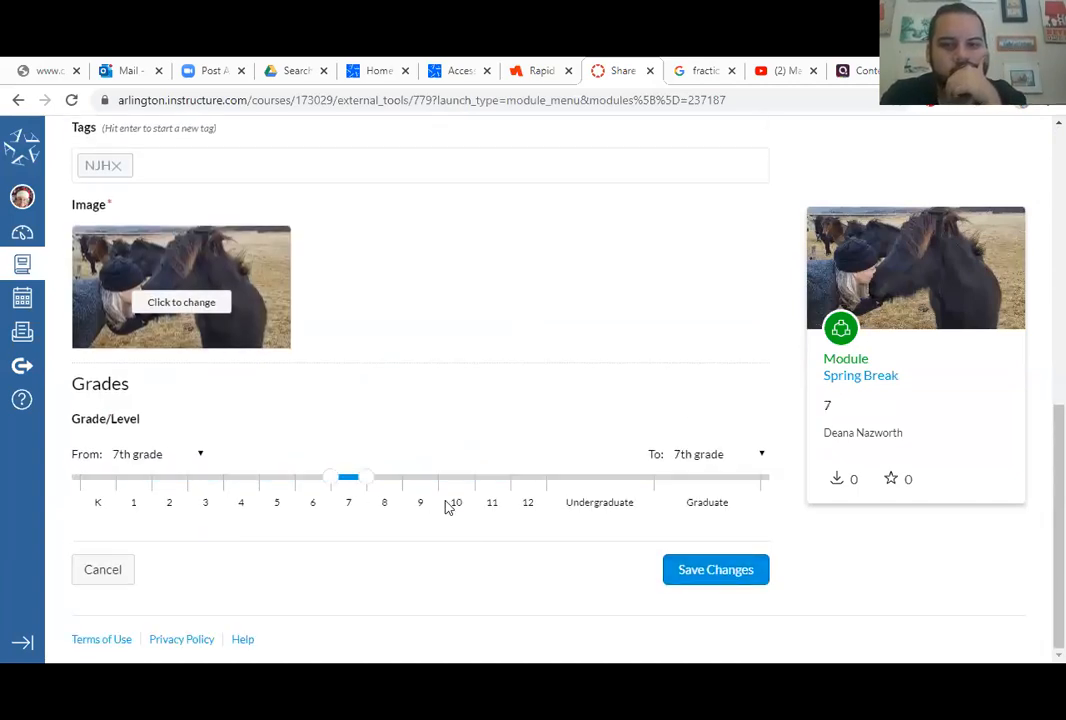
left_click(704, 572)
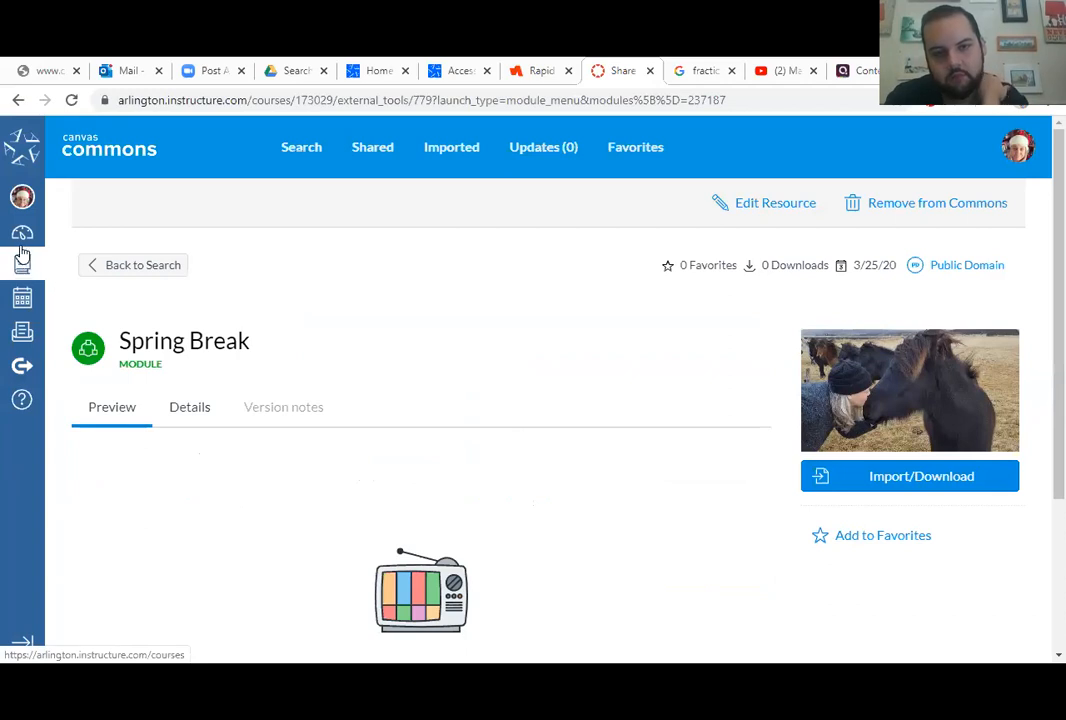
- Open the Commons search page and search for resources by the teacher's last name
left_click(25, 370)
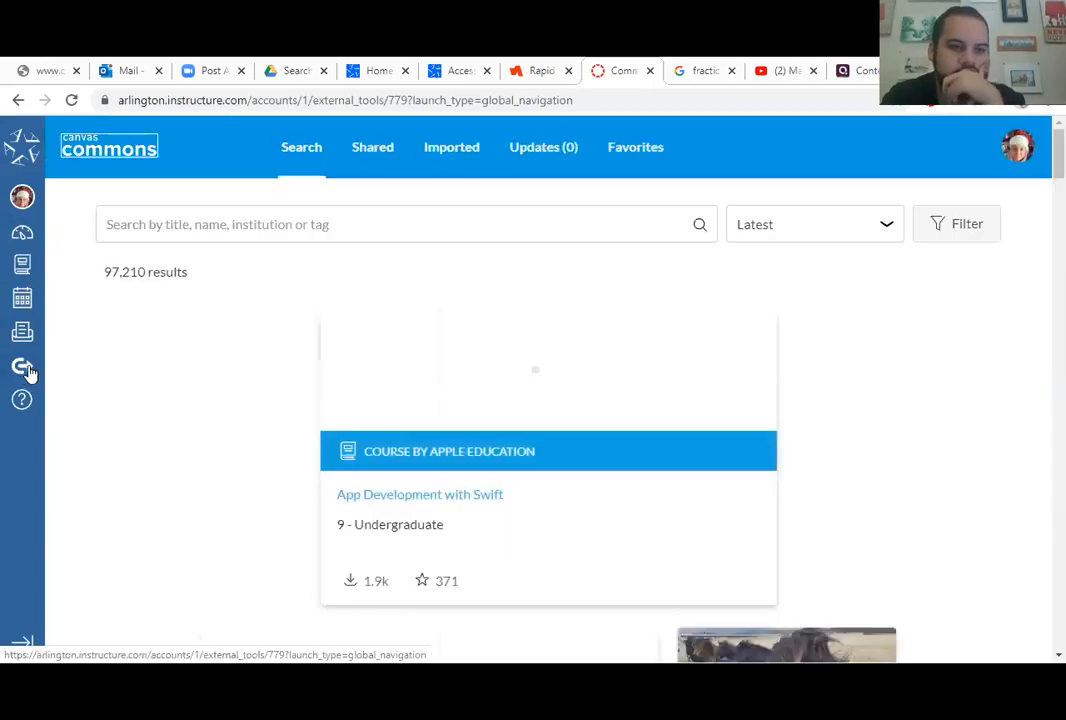
left_click(24, 368)
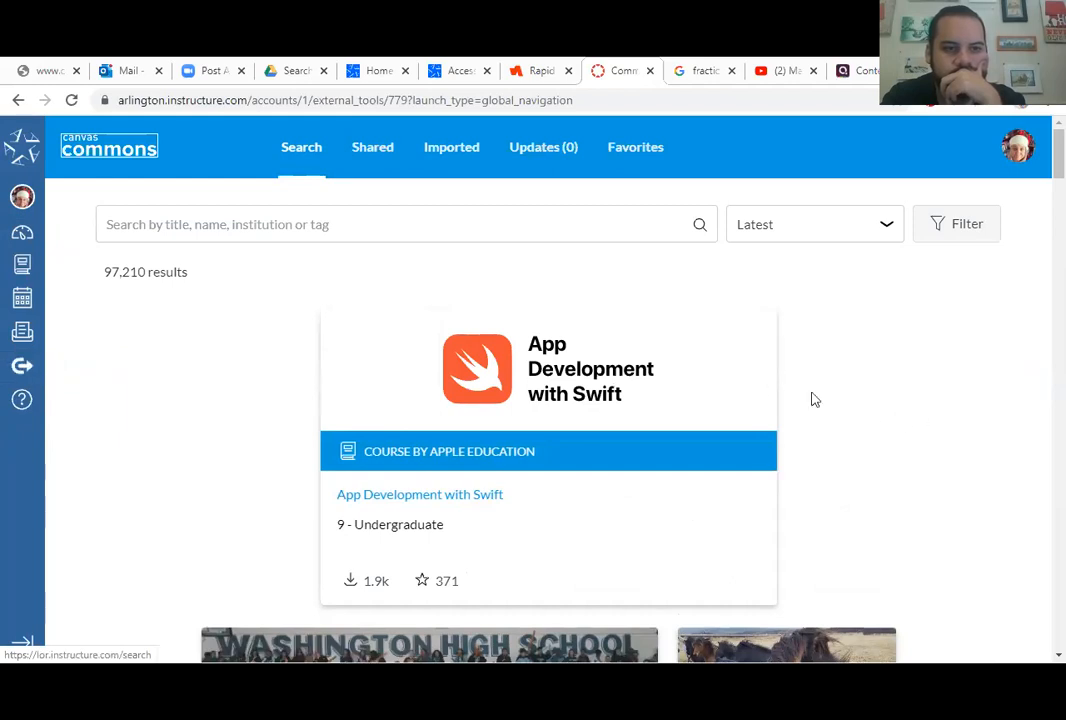
left_click(297, 221)
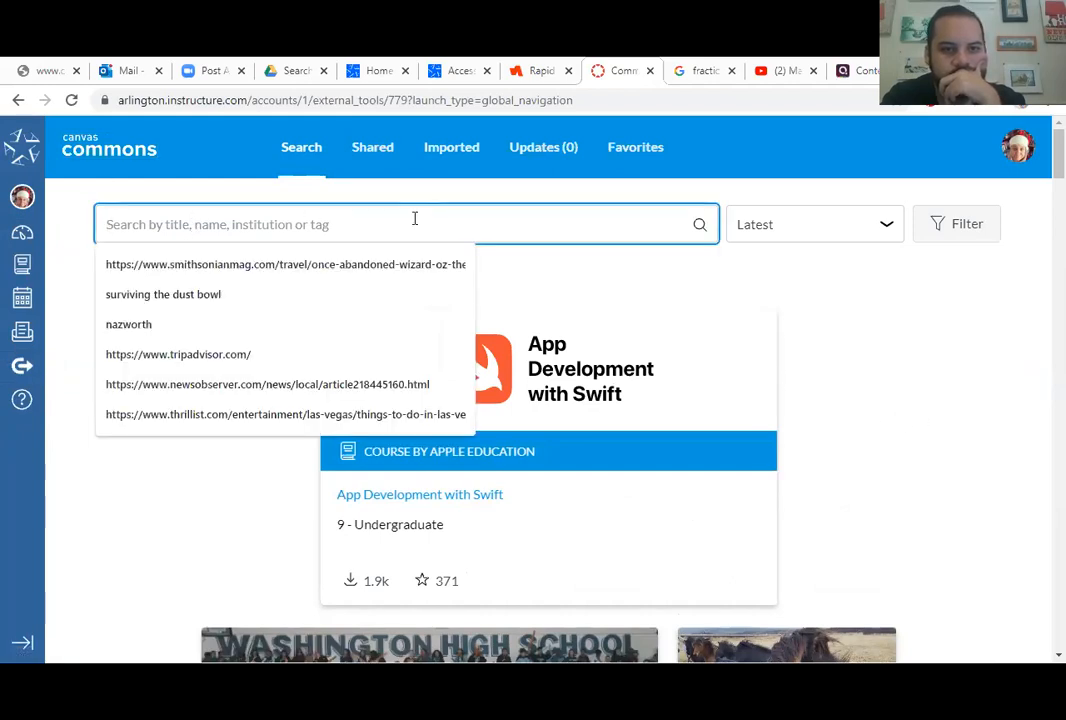
type("Z")
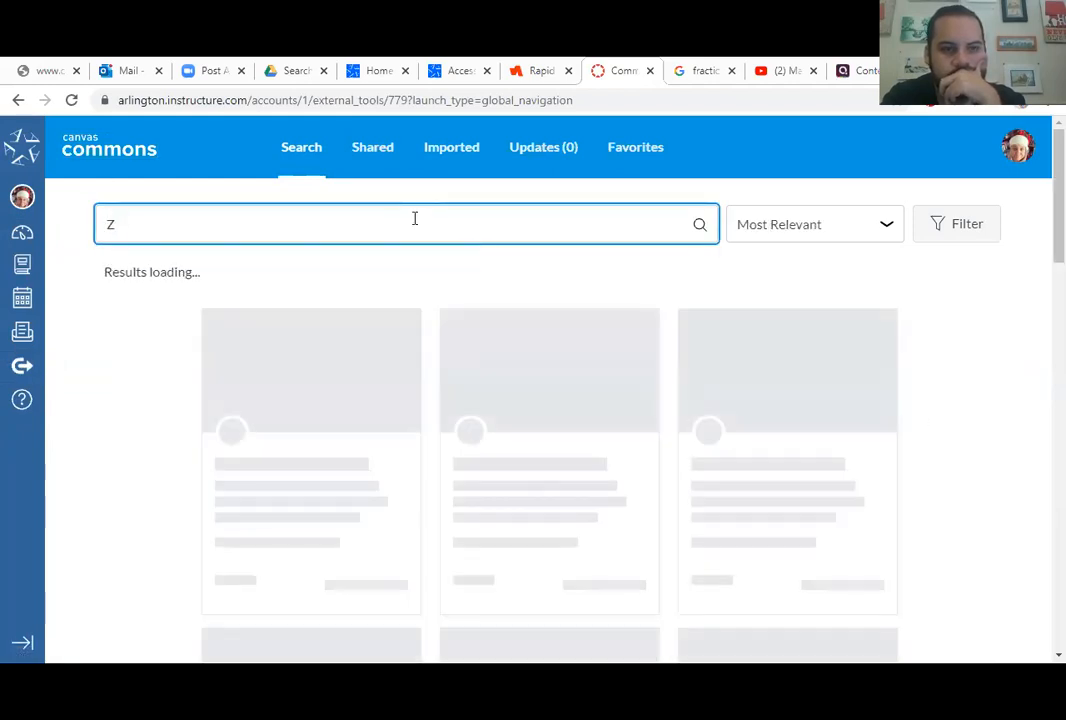
key("BackSpace")
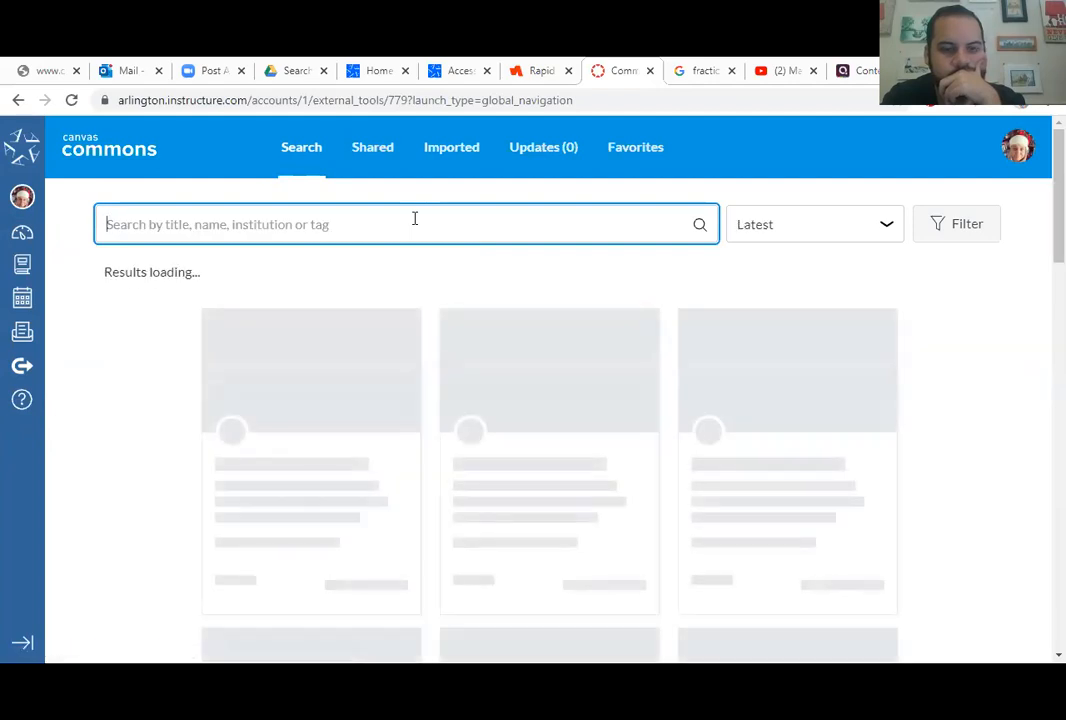
type("naz")
key("BackSpace")
key("BackSpace")
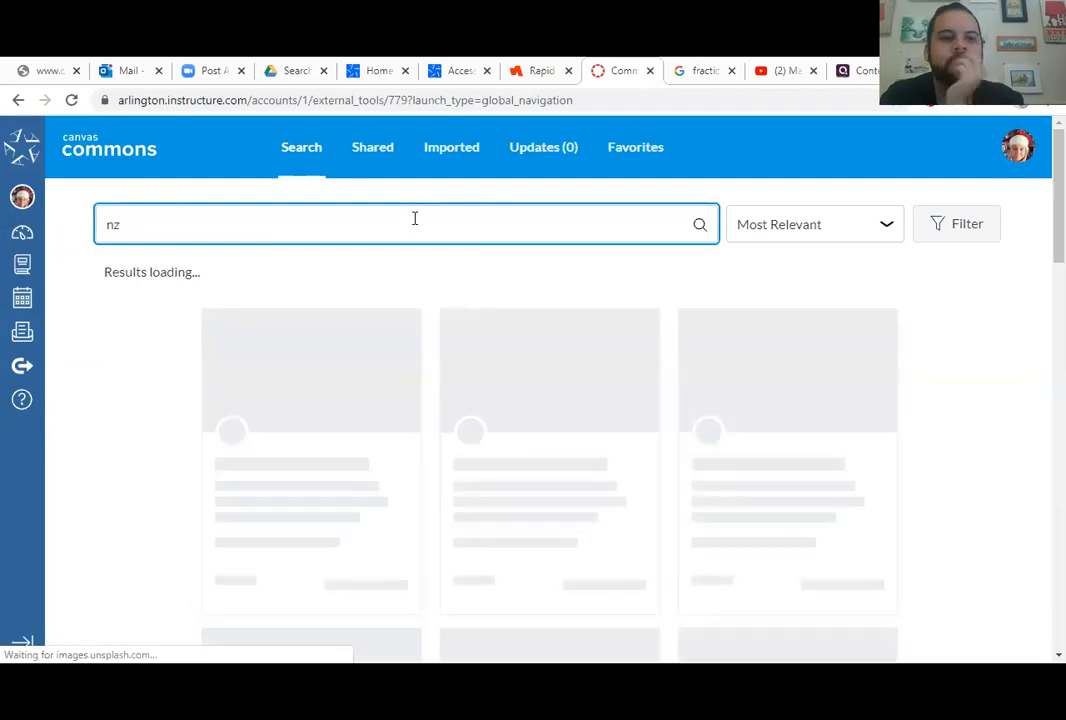
type("azworth")
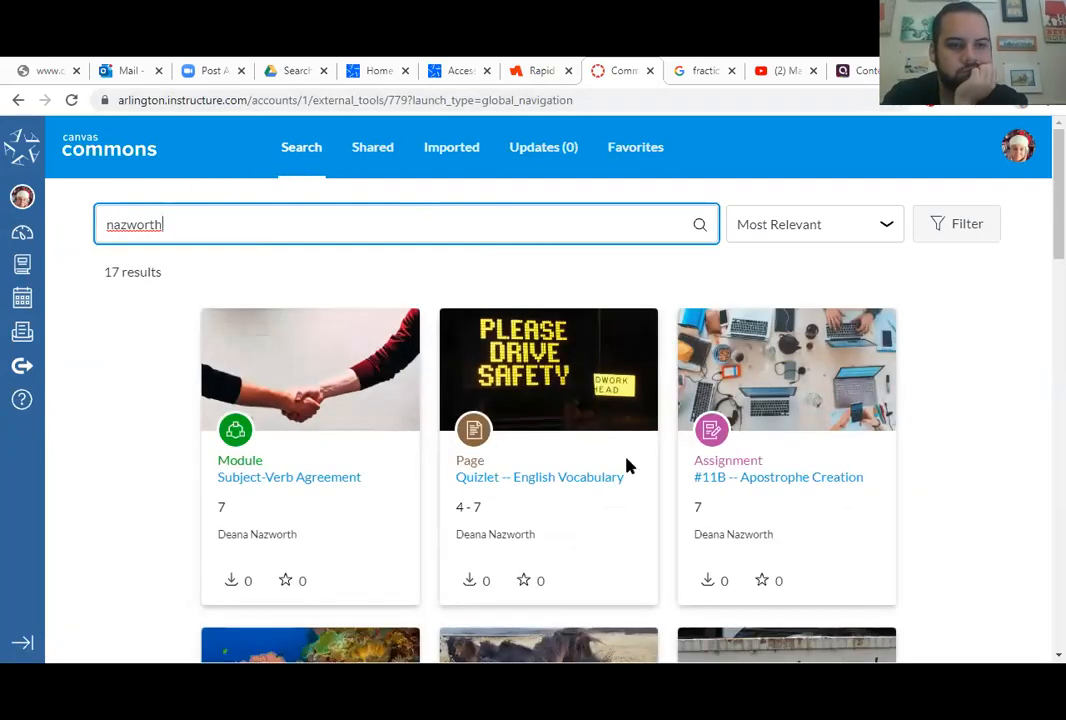
- Look through the teacher's shared resources in the search results, including the Spring Break module
scroll(680, 458, "down", 3)
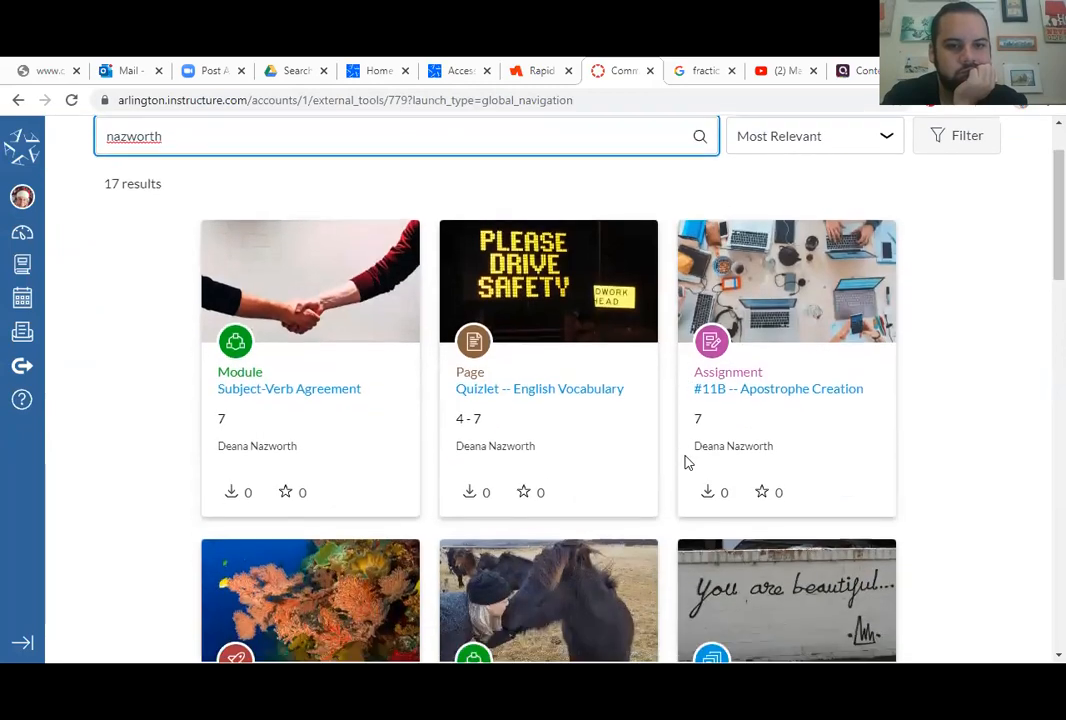
scroll(389, 361, "down", 6)
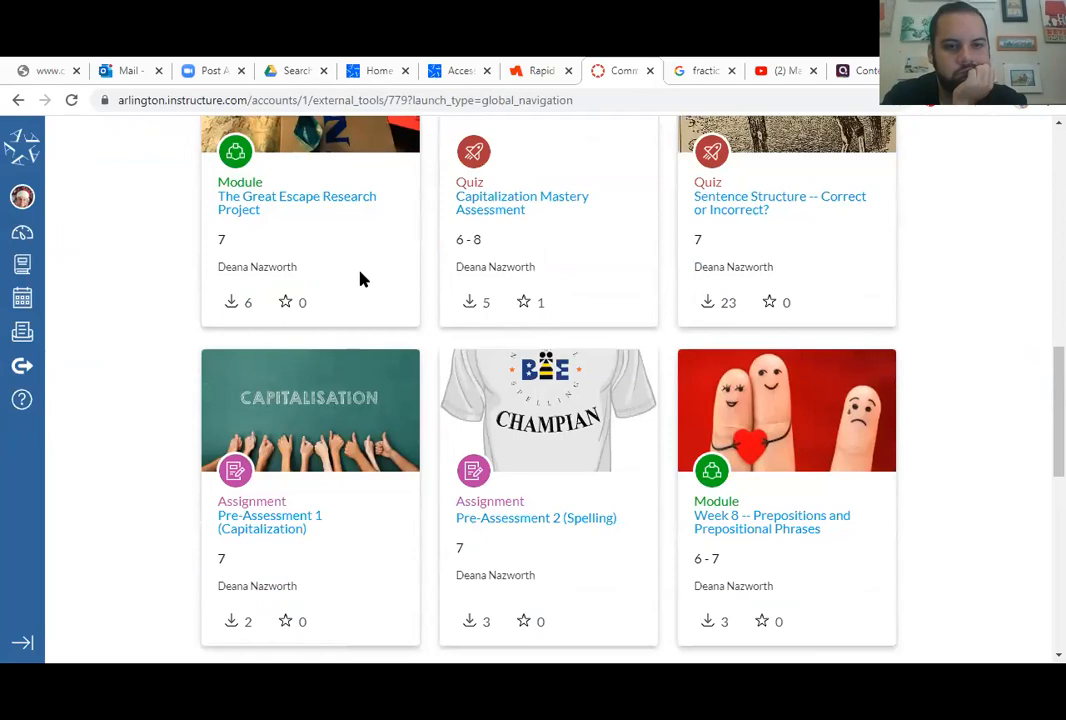
scroll(362, 280, "up", 3)
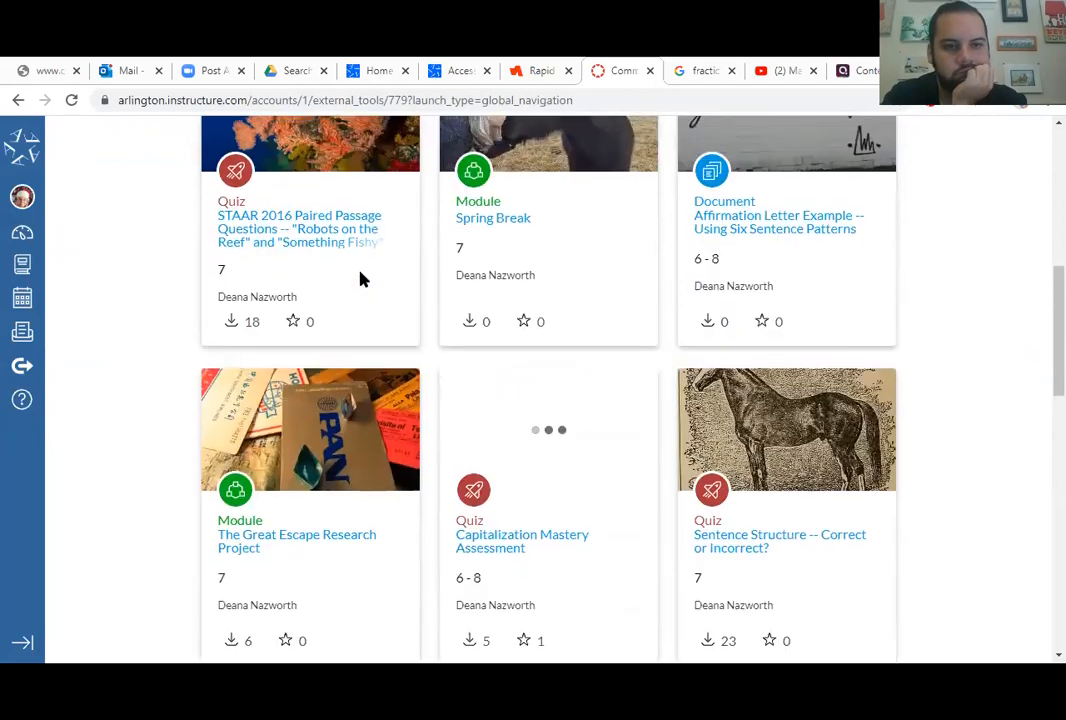
scroll(360, 279, "up", 2)
scroll(460, 350, "up", 2)
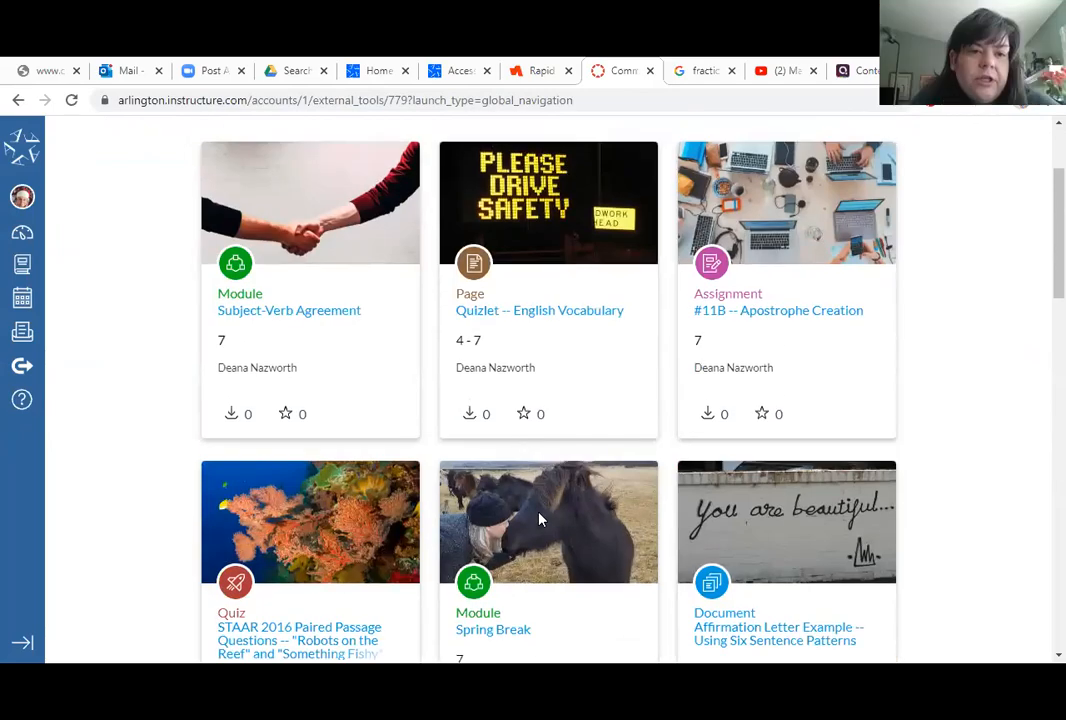
scroll(540, 515, "down", 2)
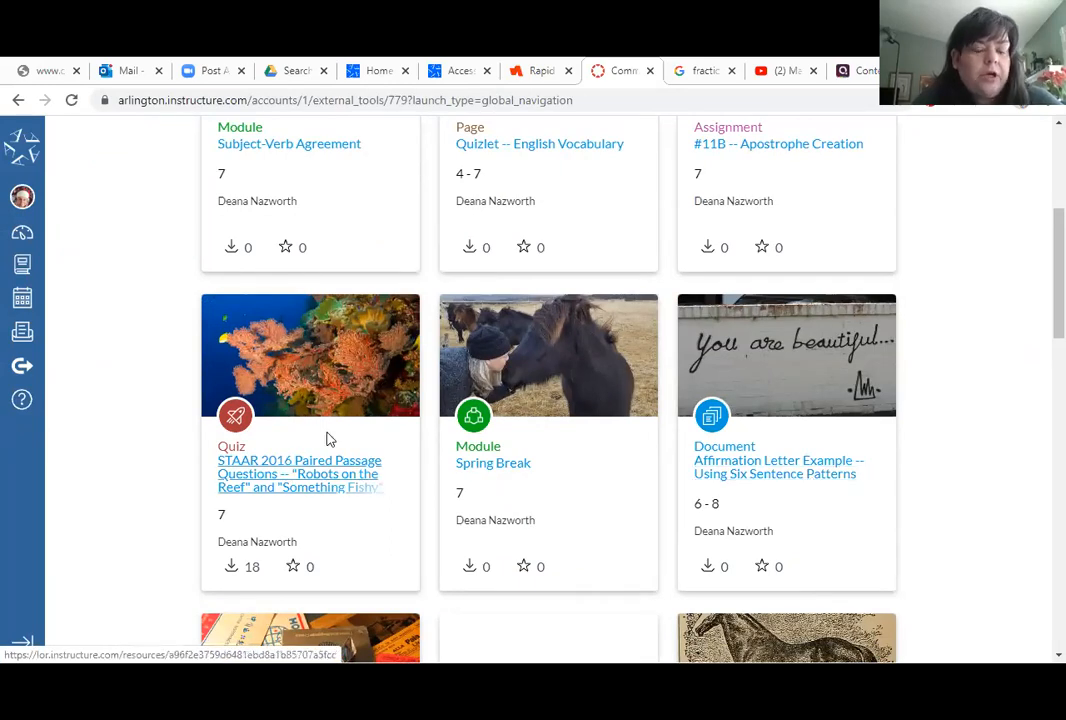
scroll(326, 438, "up", 4)
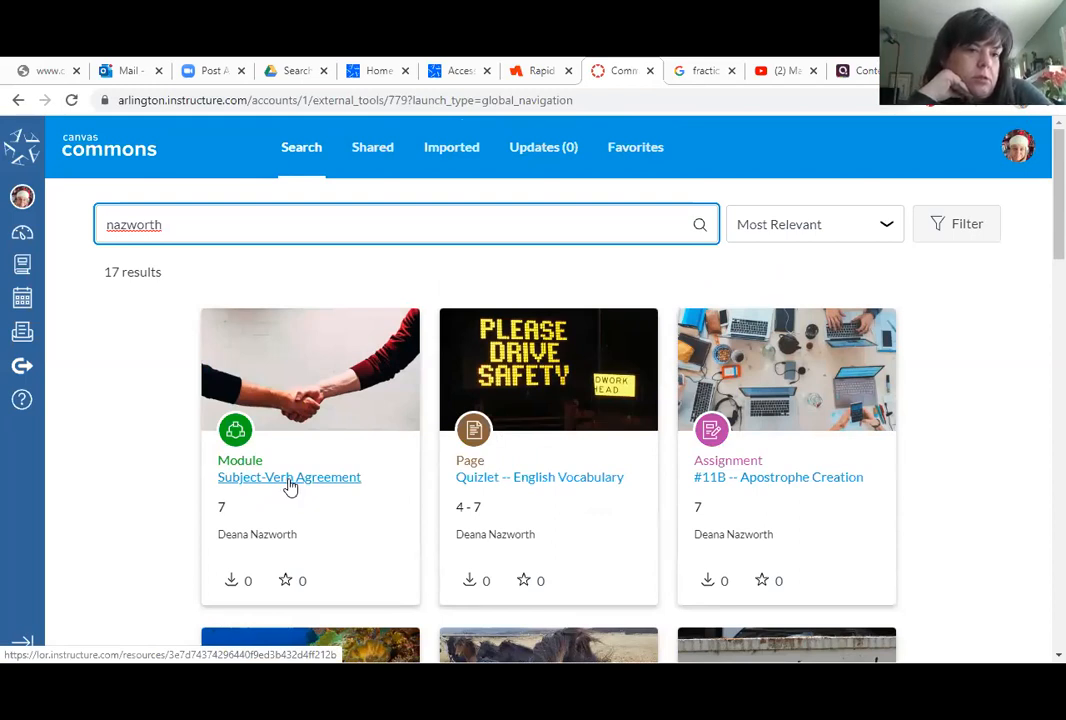
- Open the Subject-Verb Agreement module from the search results and review the contents in its preview
left_click(309, 493)
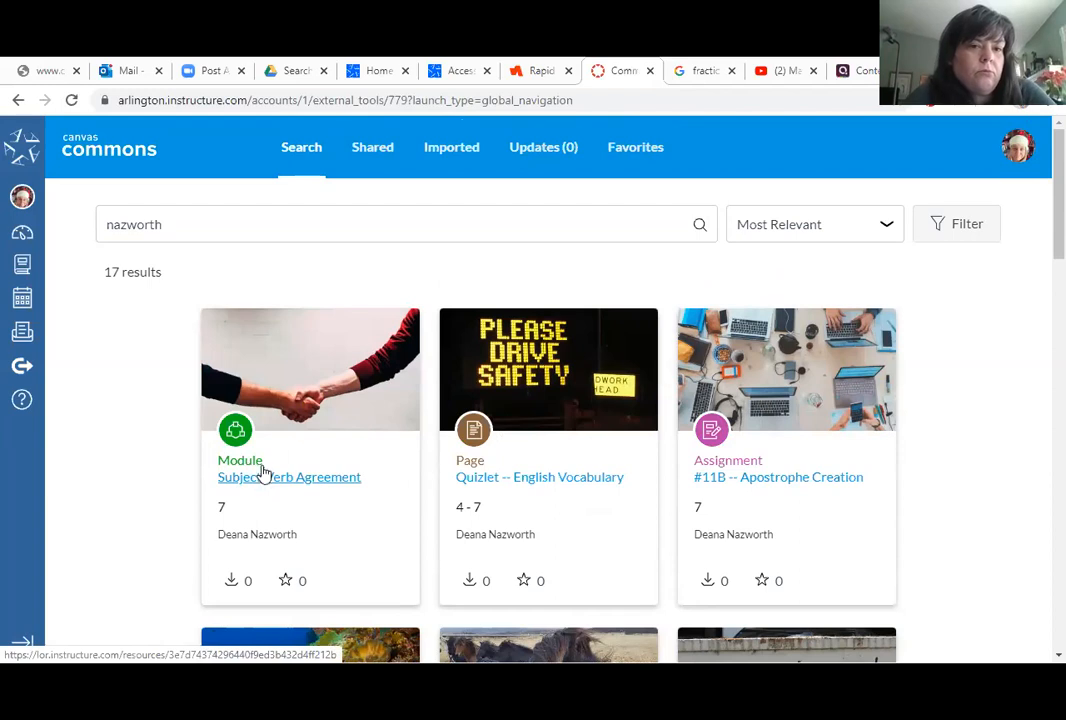
left_click(263, 482)
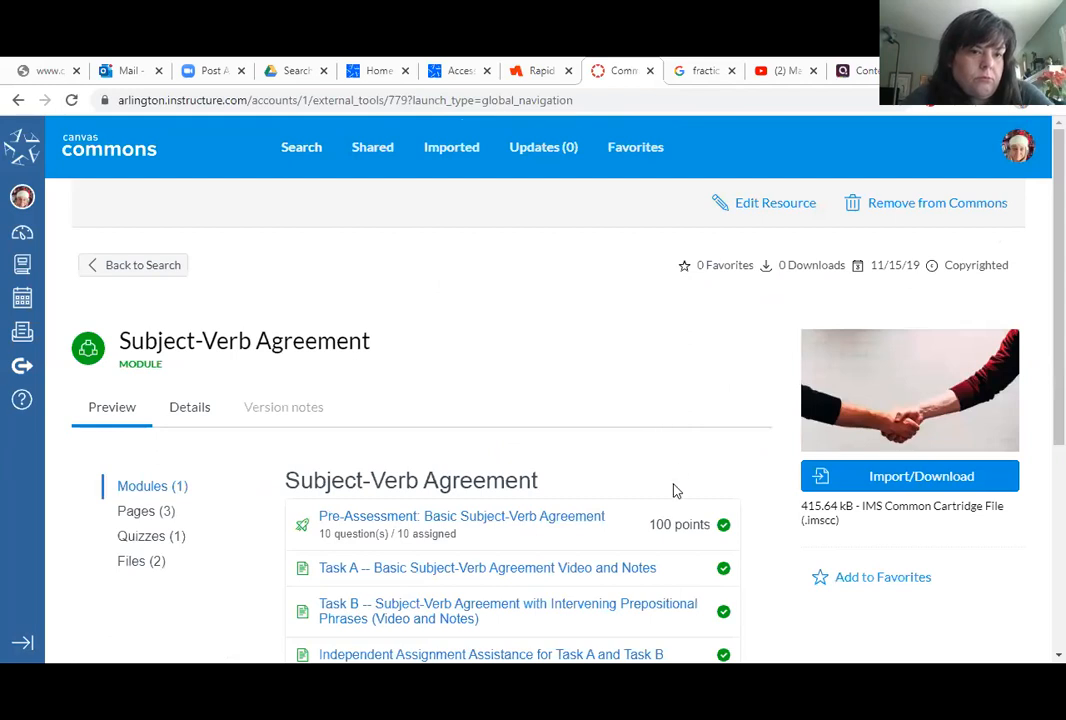
scroll(673, 490, "down", 2)
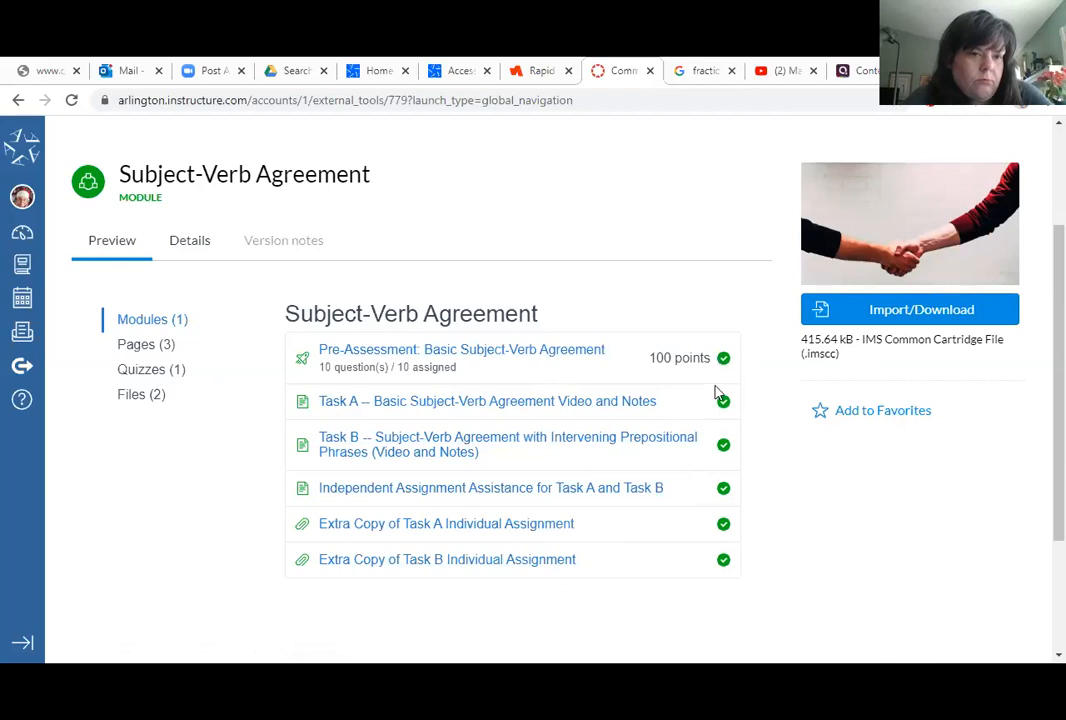
- Import the Subject-Verb Agreement module into the ZOOM Canvas course and go back to the dashboard
left_click(859, 316)
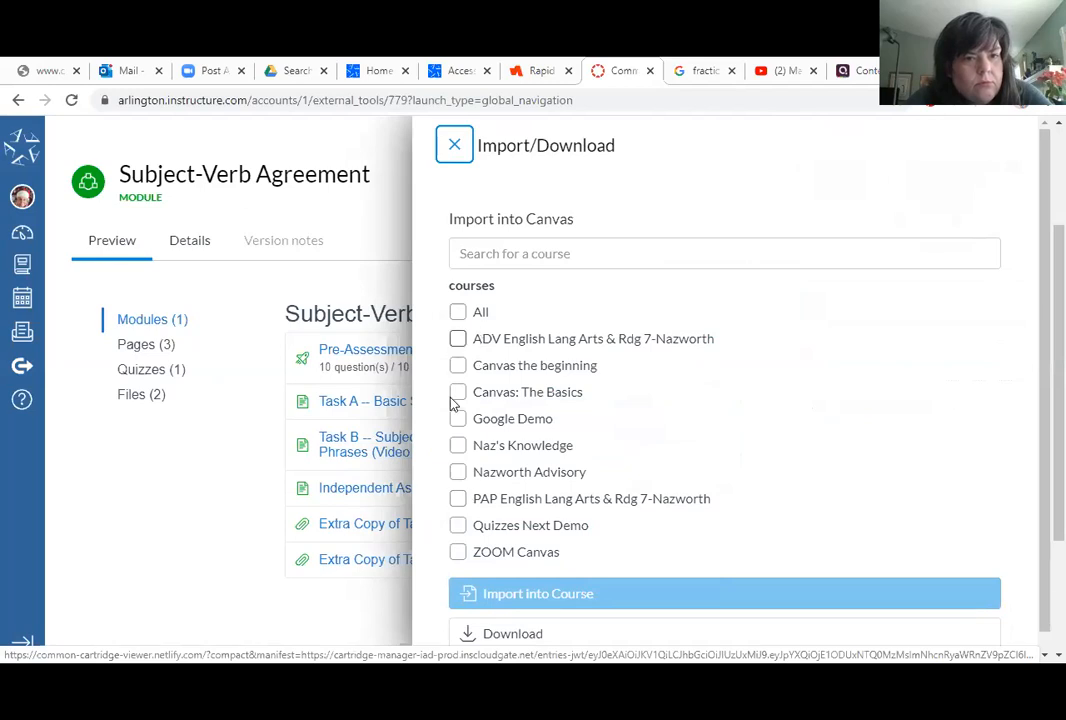
left_click(458, 555)
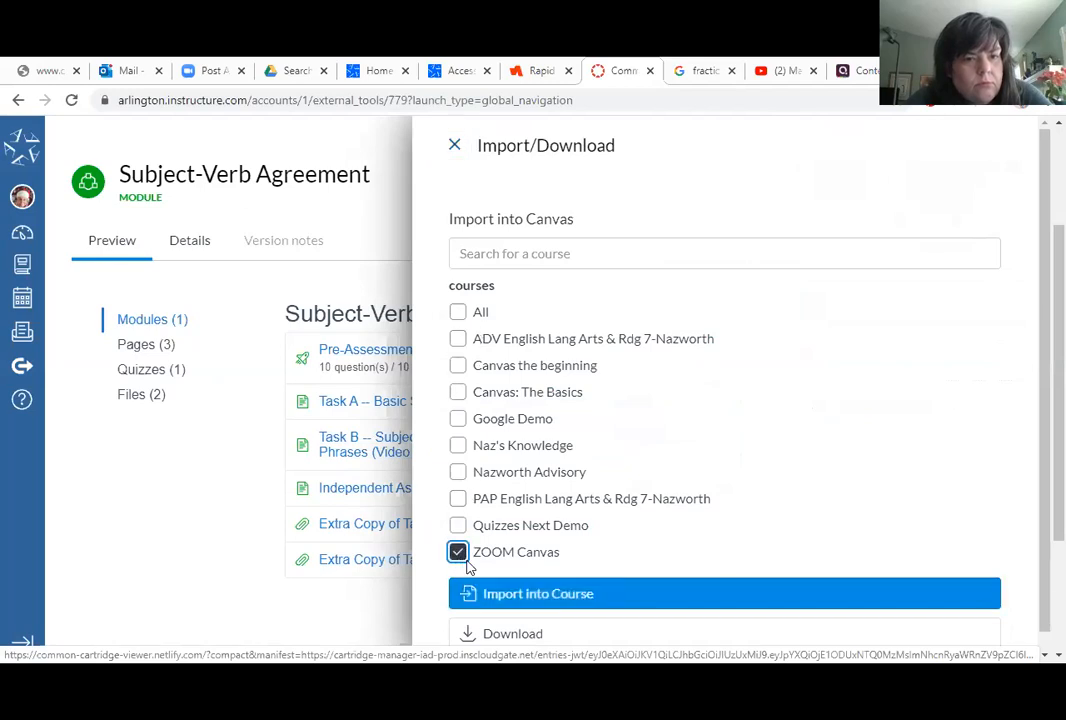
left_click(505, 596)
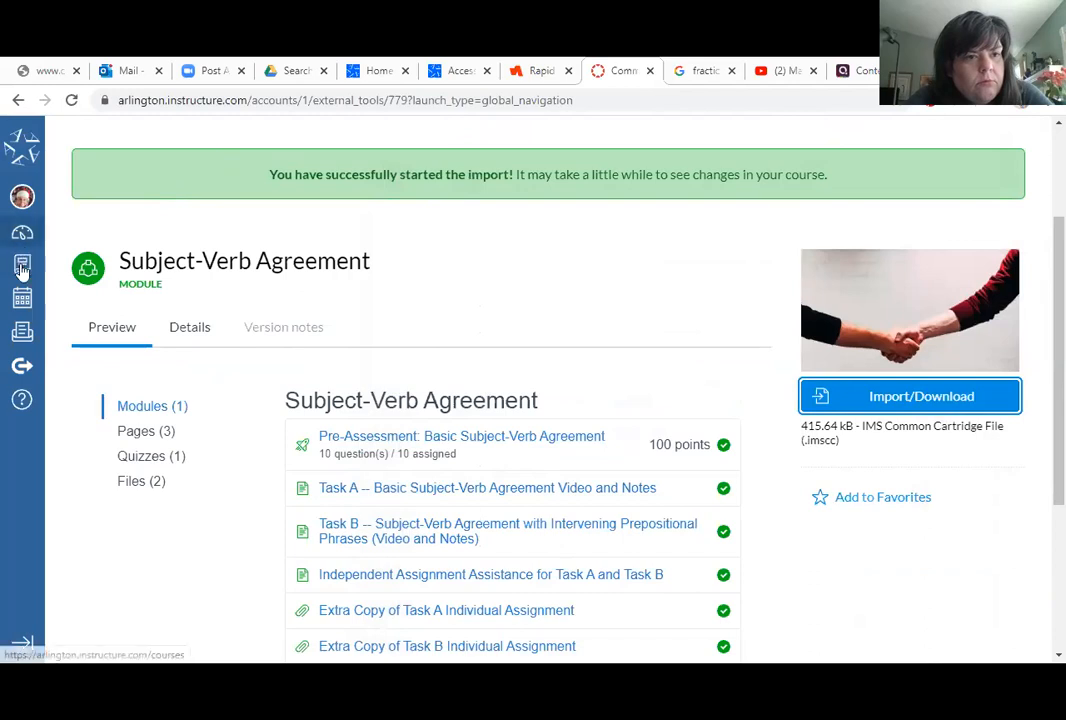
scroll(400, 316, "up", 2)
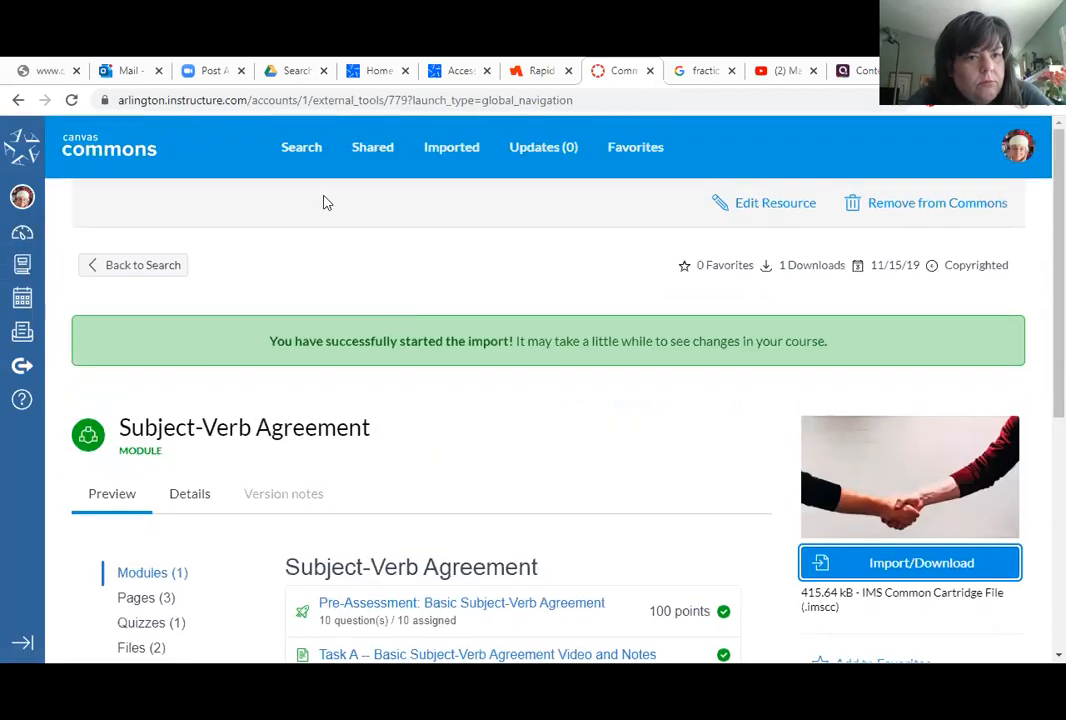
left_click(22, 237)
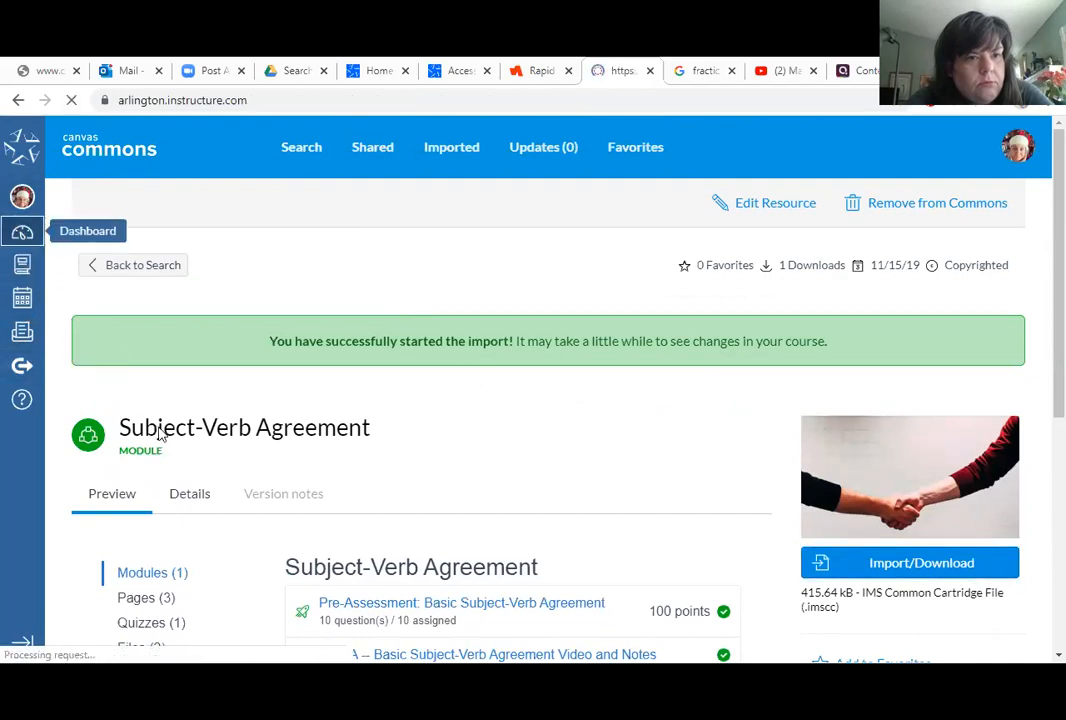
- Open the ZOOM Canvas course from the dashboard and bring up the imported Subject-Verb Agreement module
scroll(163, 432, "down", 15)
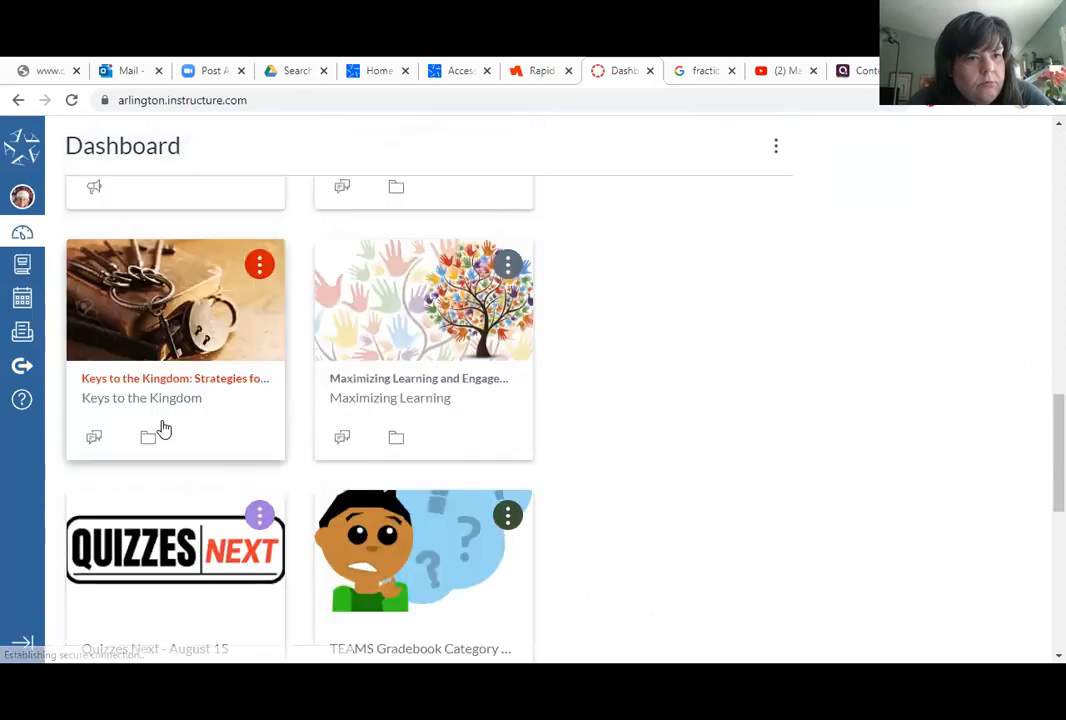
scroll(167, 463, "down", 2)
left_click(138, 495)
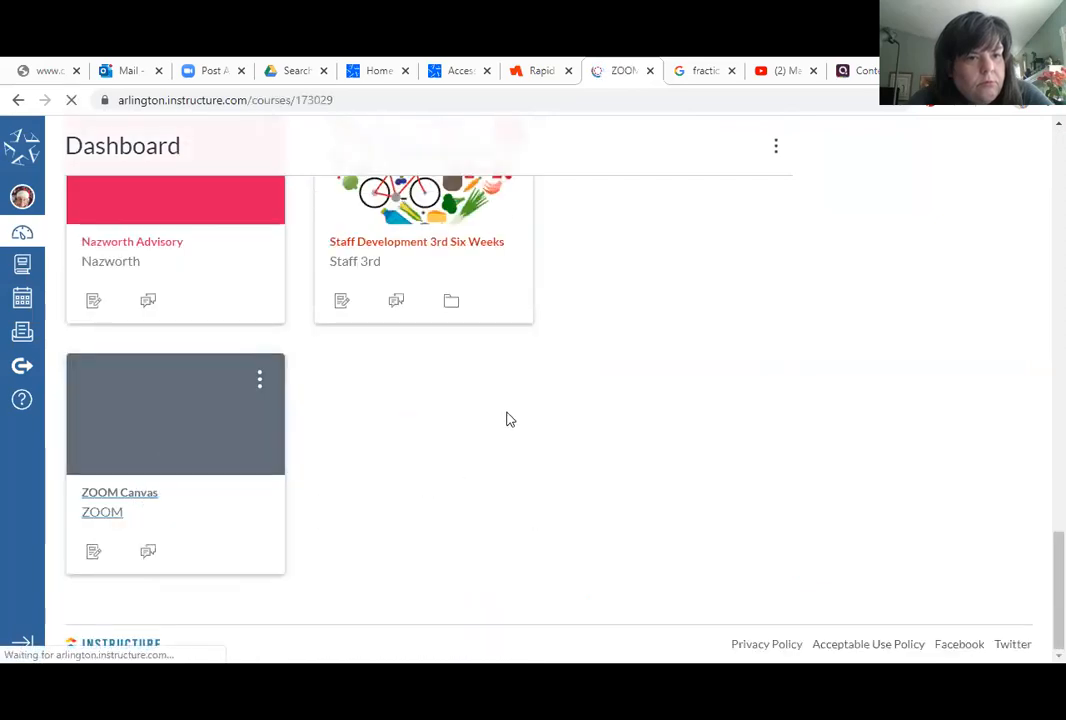
scroll(451, 420, "down", 3)
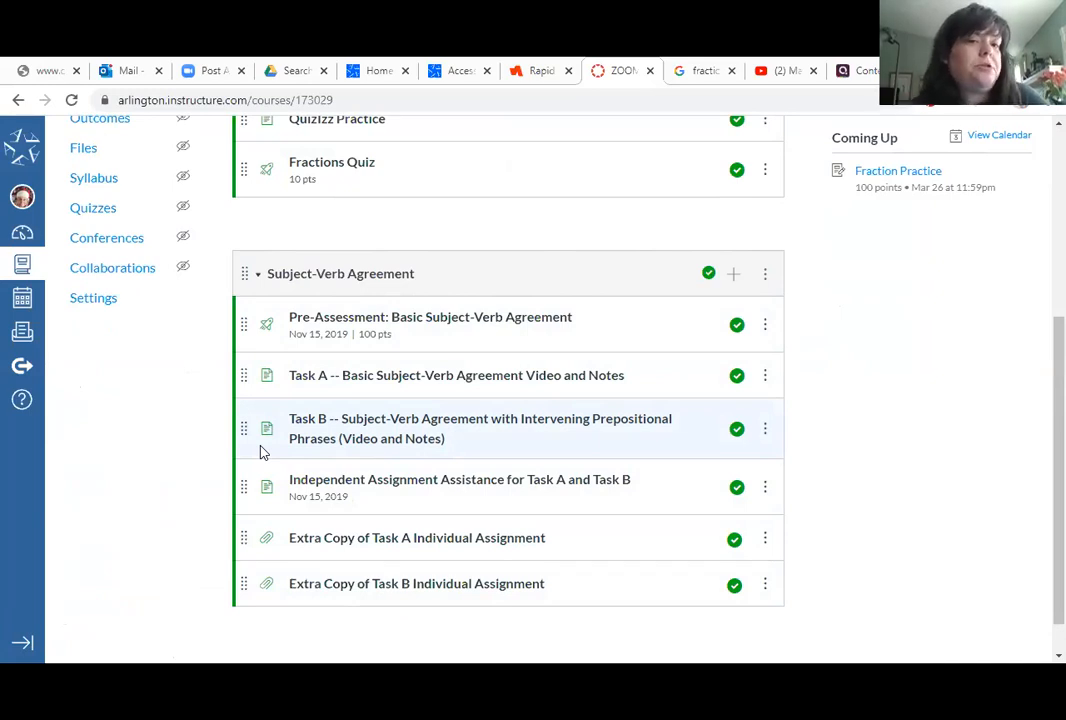
- Unpublish the Subject-Verb Agreement module and check the course's module list in Student View
left_click(706, 275)
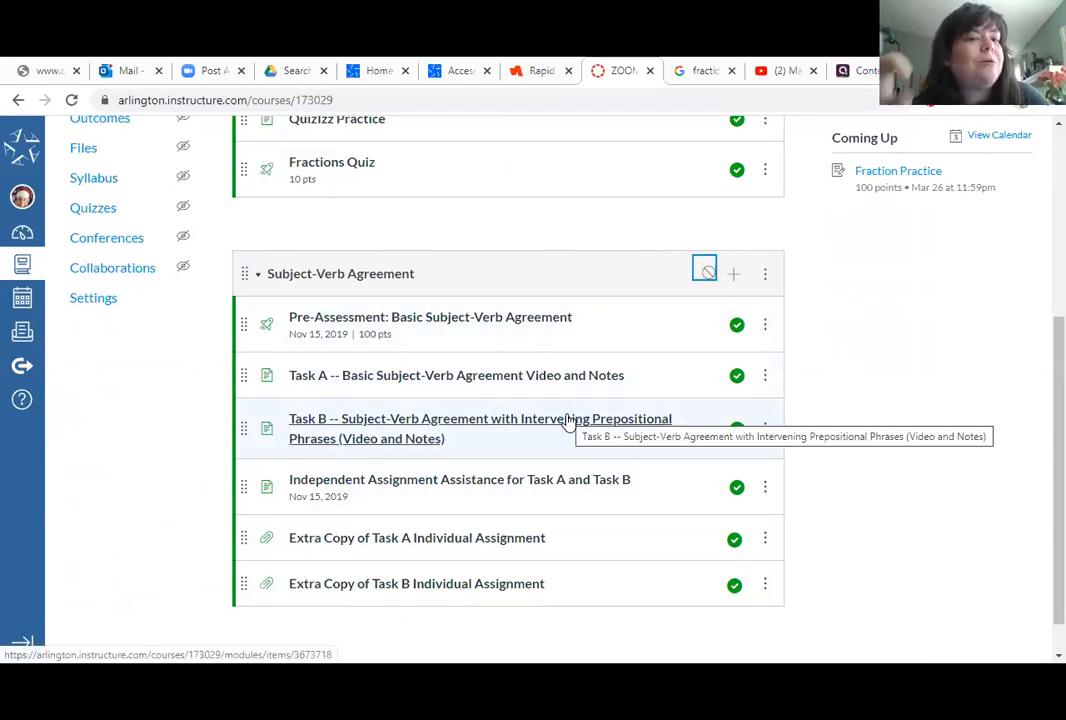
scroll(925, 320, "up", 3)
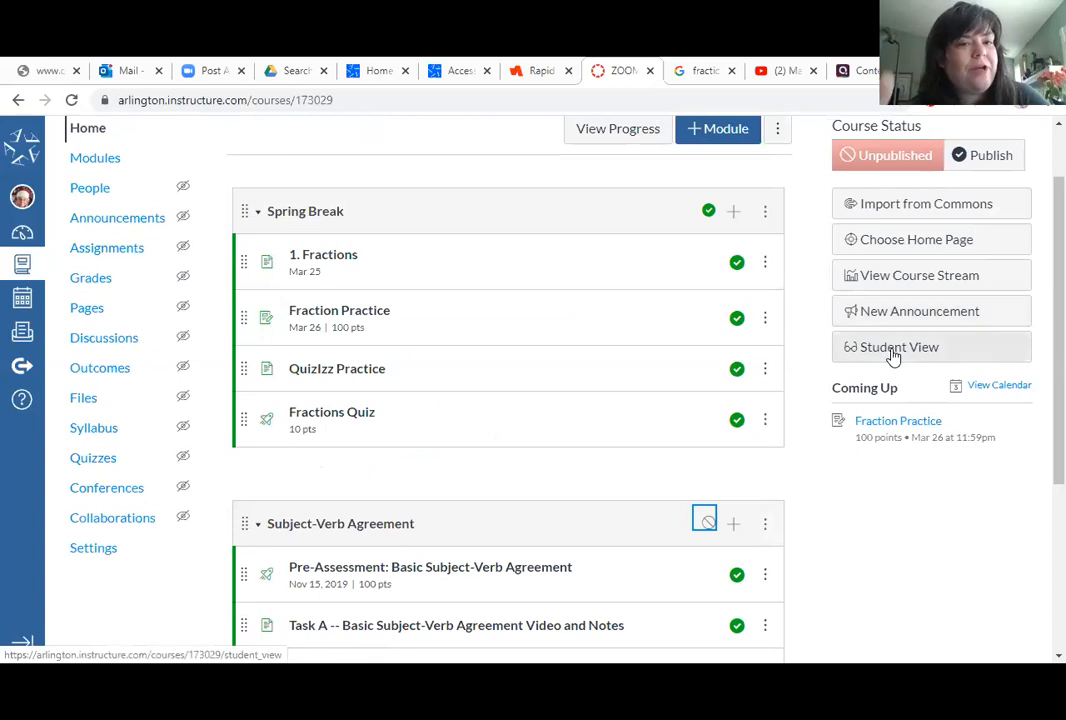
left_click(893, 350)
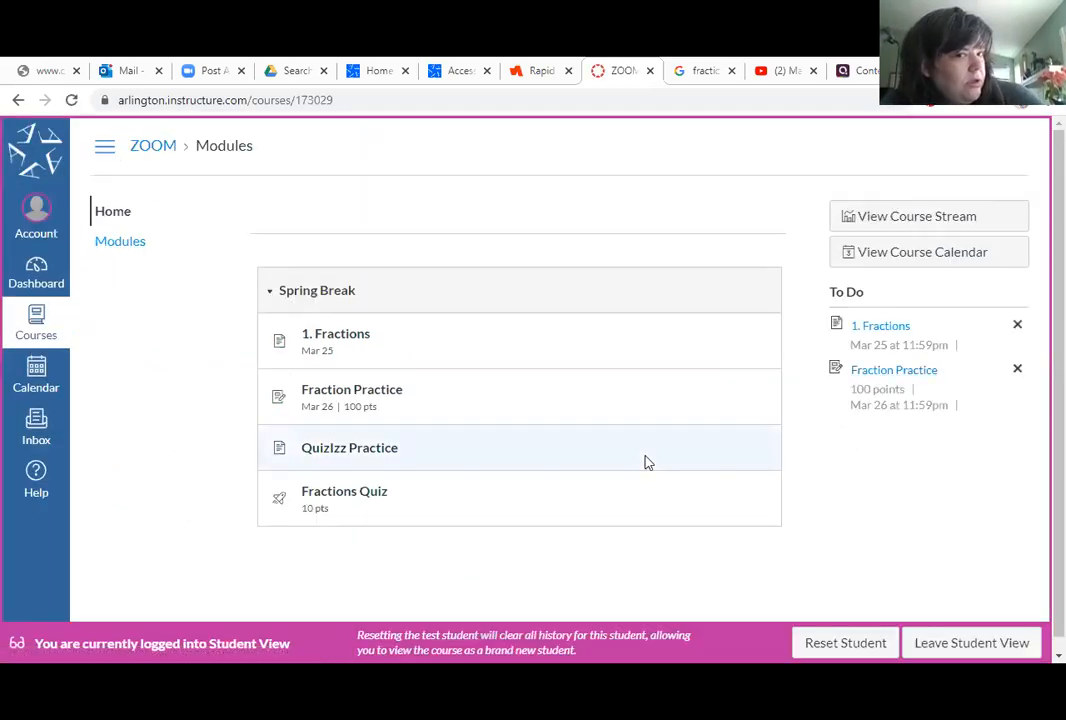
scroll(651, 391, "down", 1)
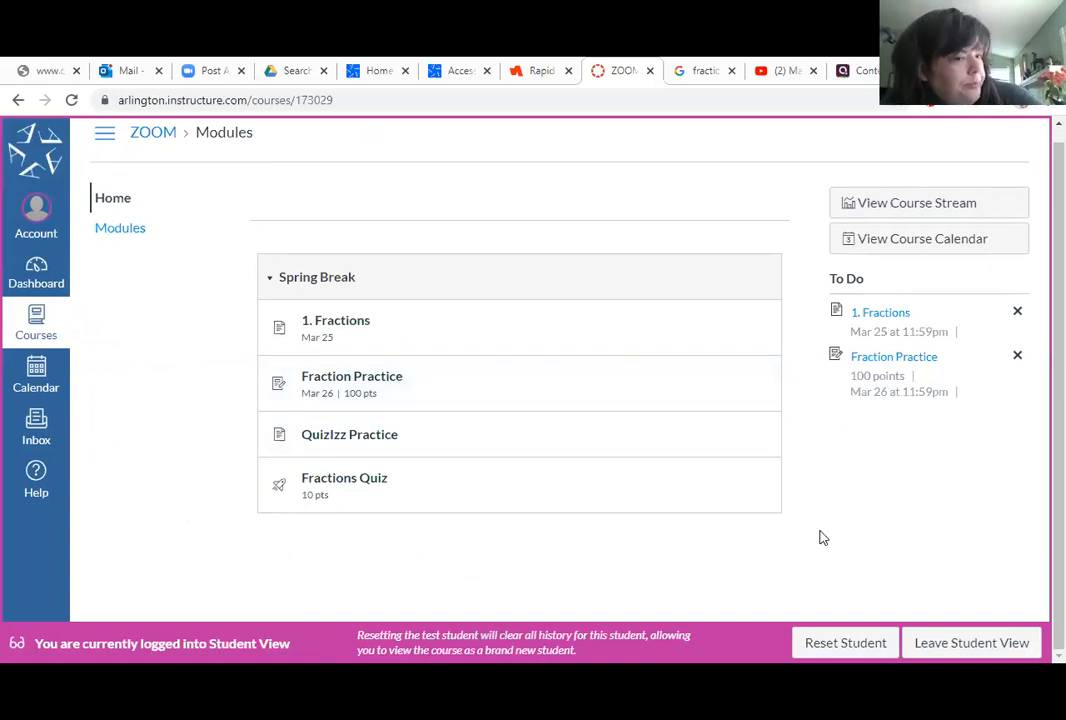
left_click(962, 642)
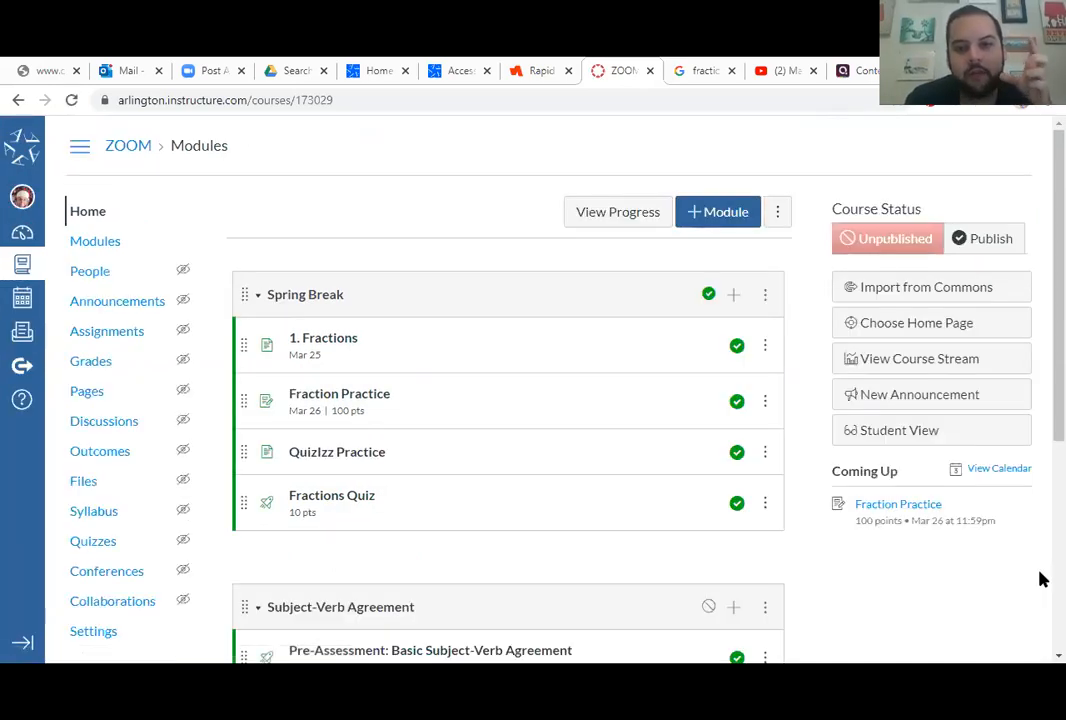
- Publish the Subject-Verb Agreement module again and close the three browser tabs that follow the course tab
left_click(709, 607)
scroll(912, 566, "down", 3)
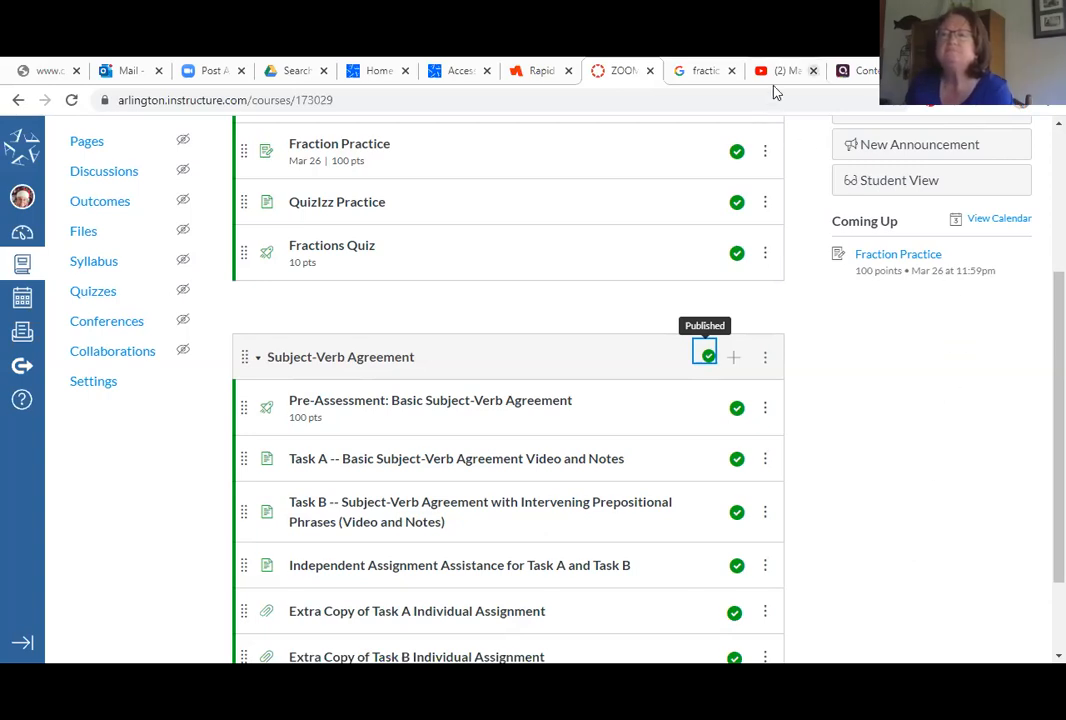
left_click(813, 71)
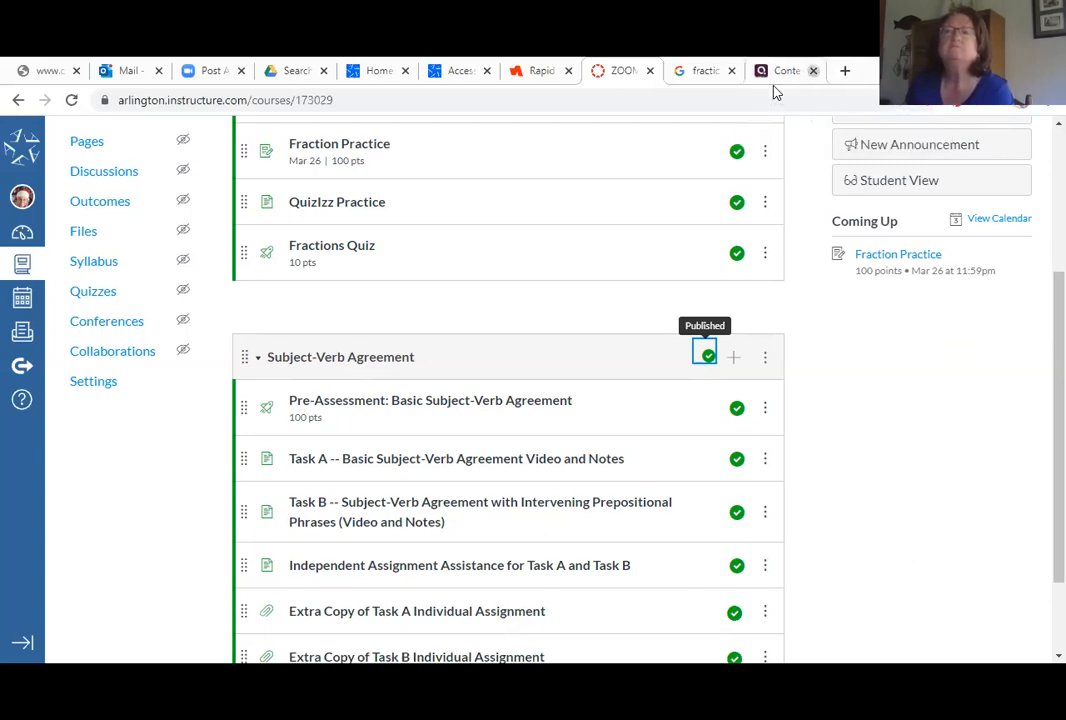
left_click(813, 71)
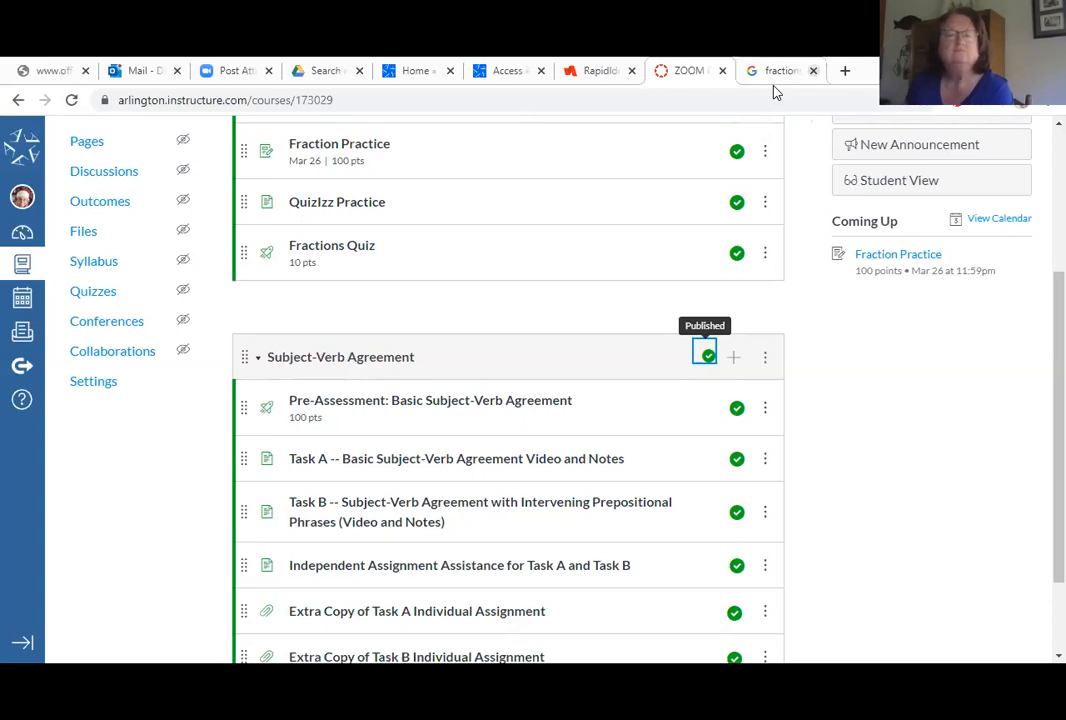
left_click(813, 71)
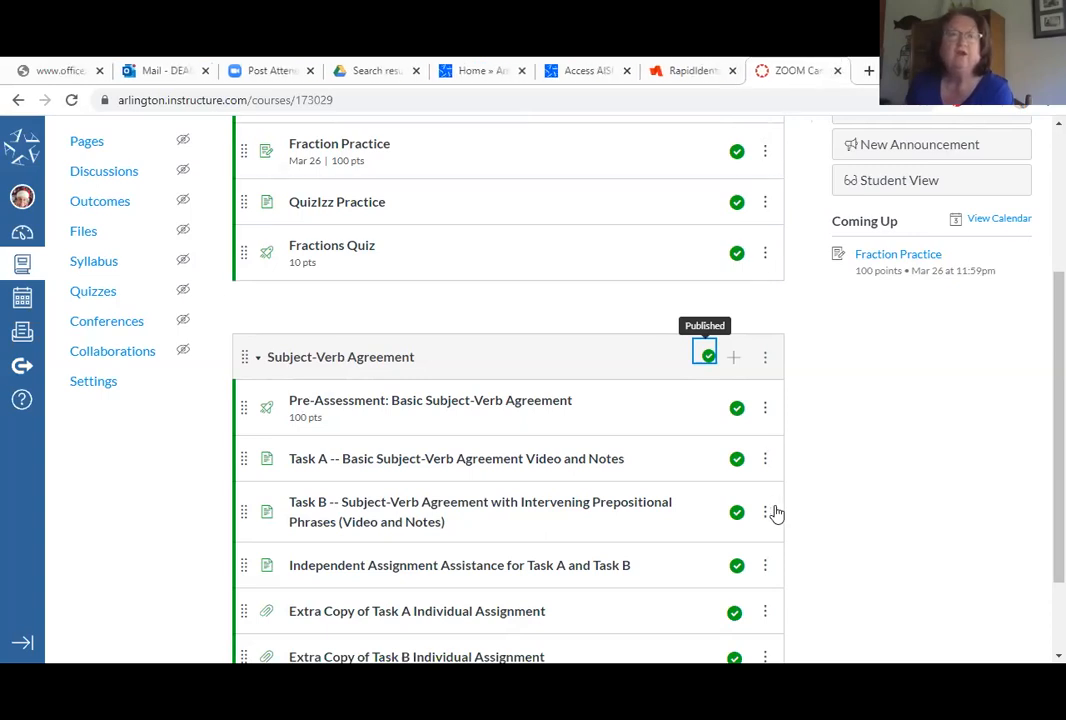
- Add a new assignment, titled with the student's first name, to the Spring Break module
scroll(777, 515, "up", 3)
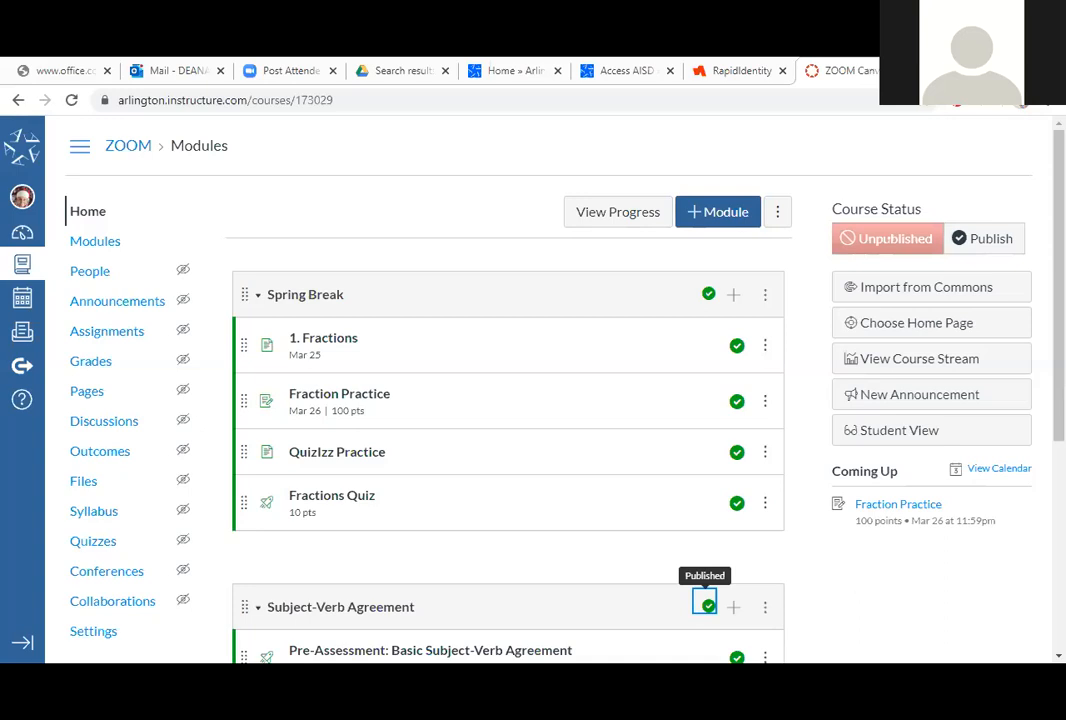
scroll(136, 476, "down", 2)
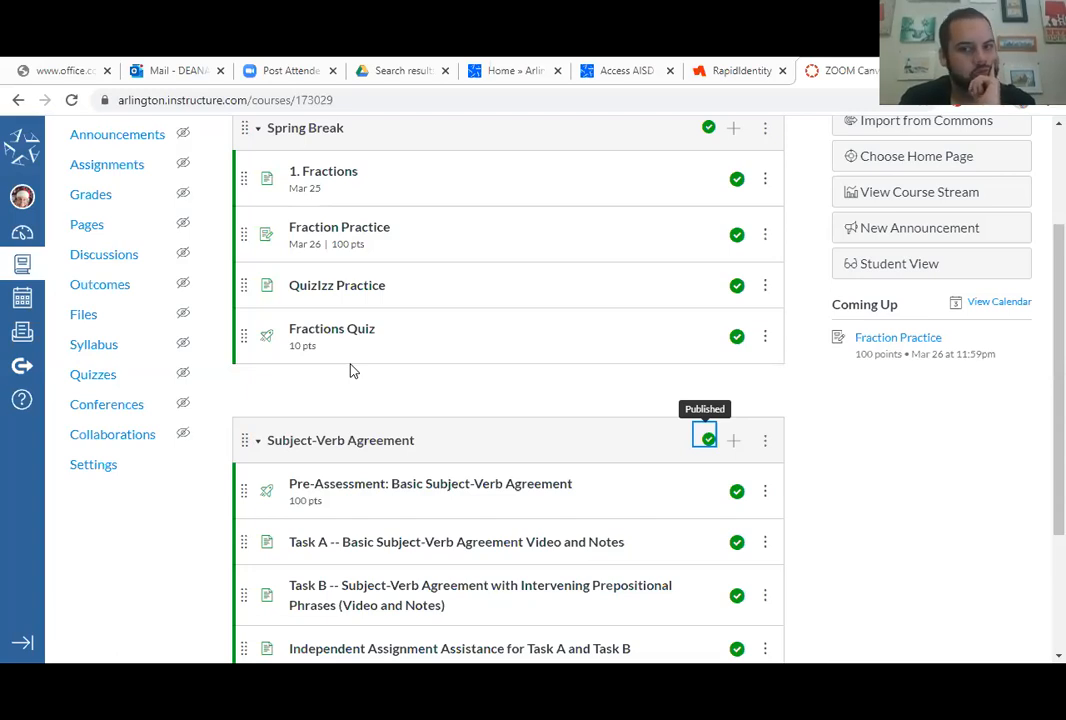
left_click(734, 133)
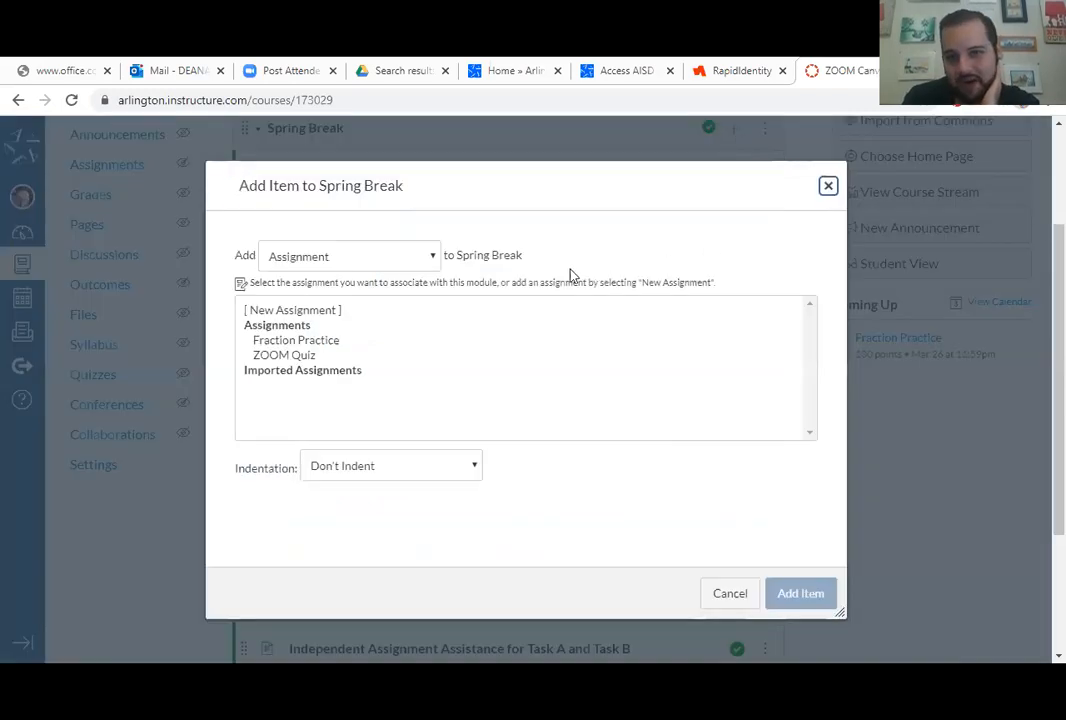
left_click(336, 311)
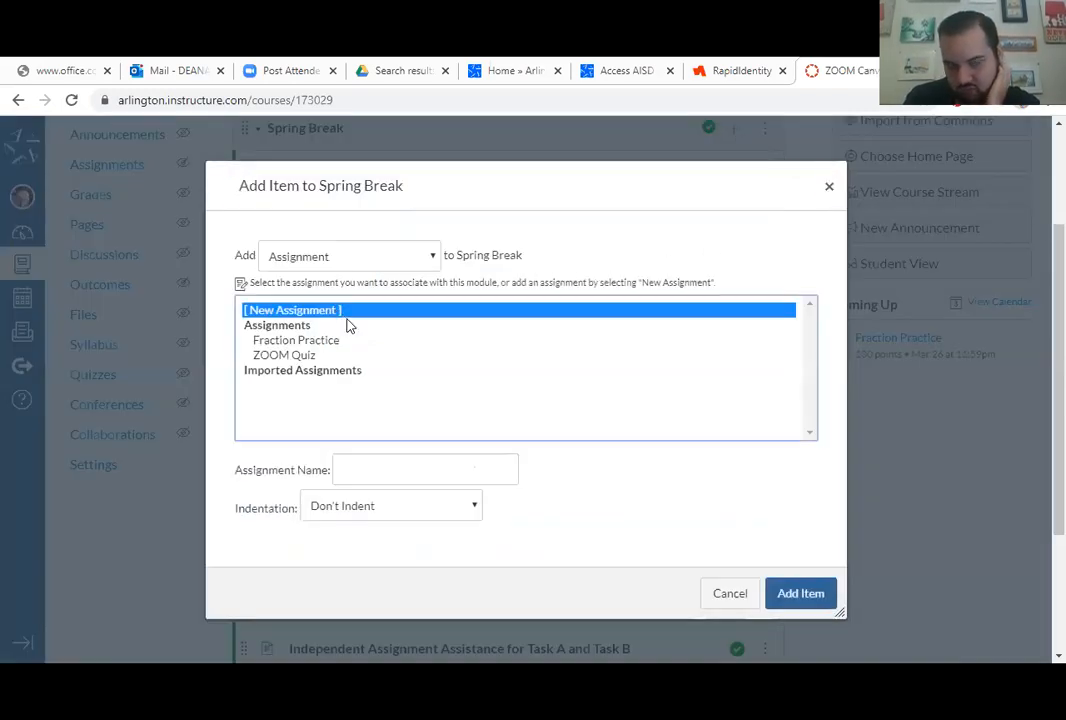
left_click(390, 464)
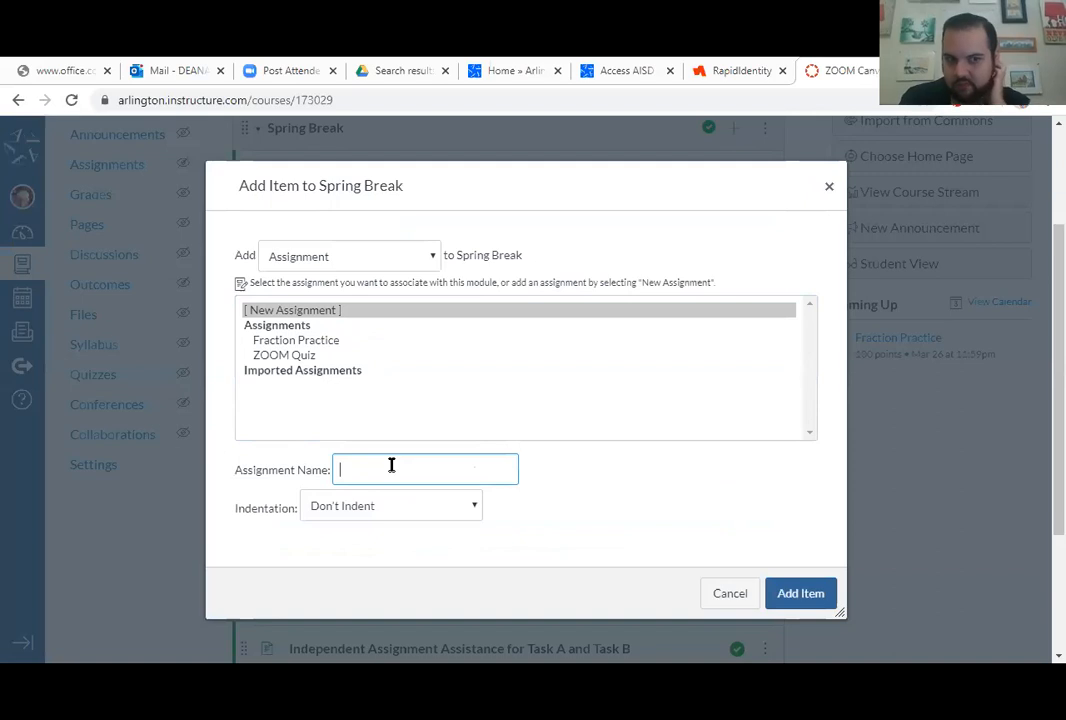
type("Jeramie")
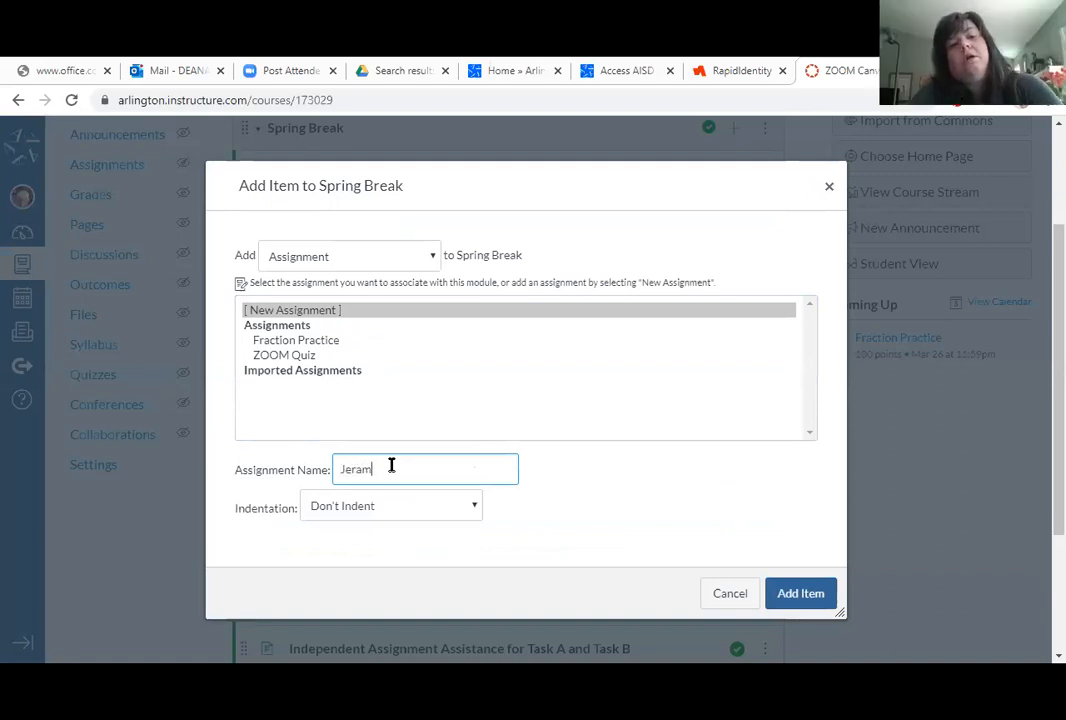
left_click(826, 604)
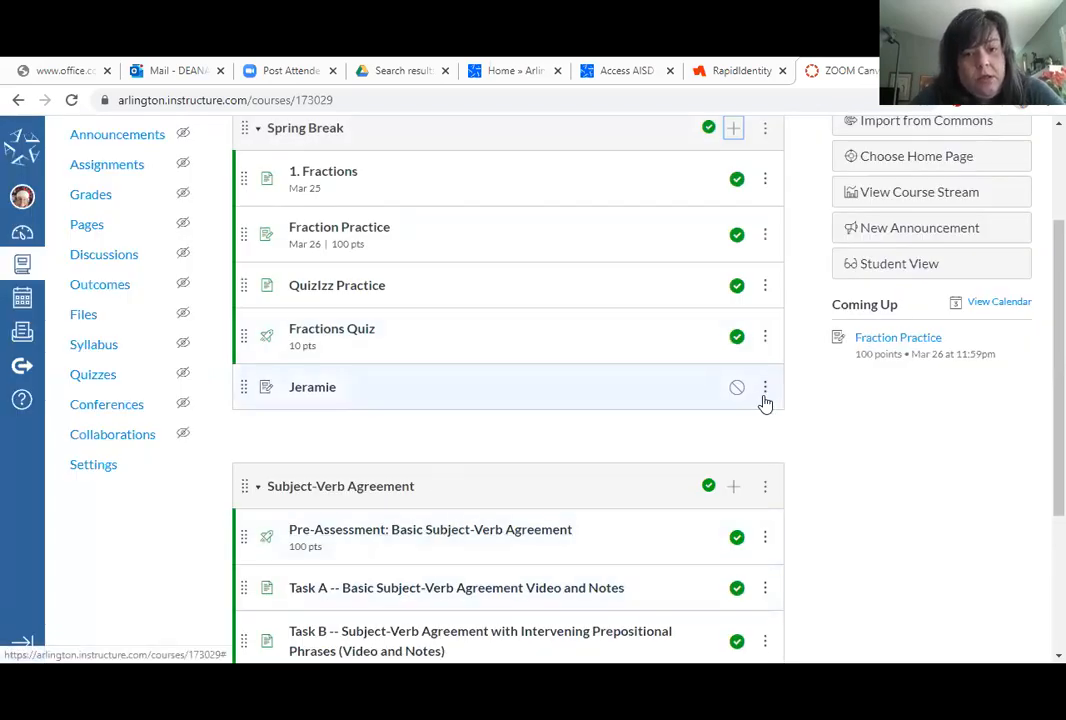
- Open the new assignment for editing, enter the description "Do this." and set its points to 100
left_click(310, 390)
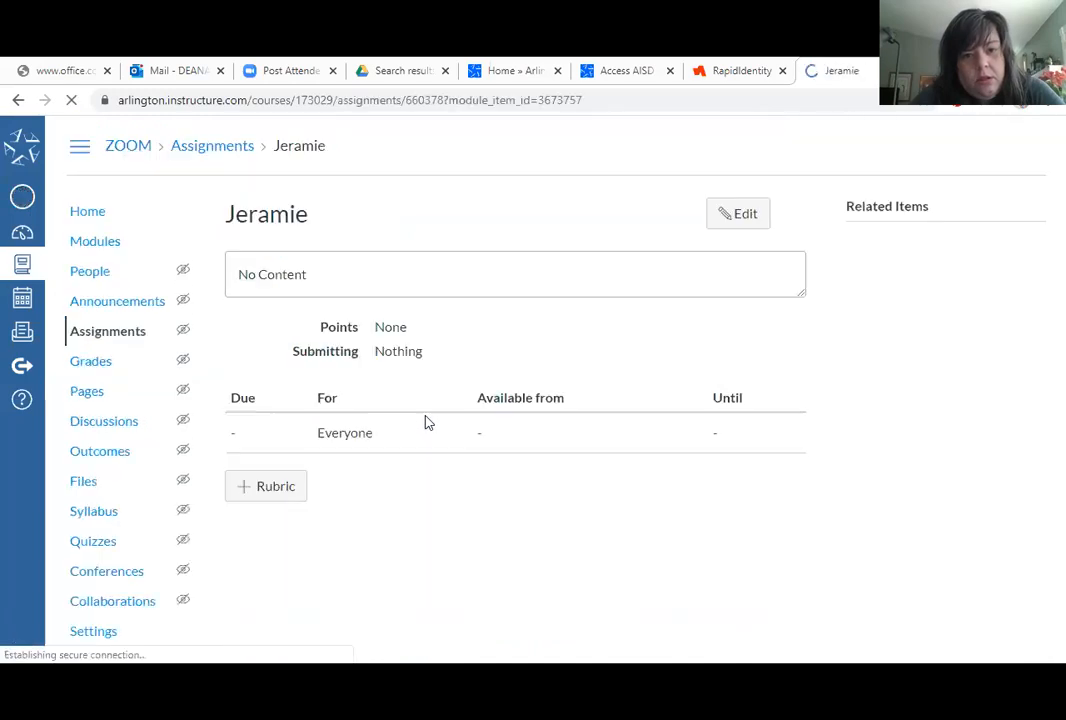
left_click(741, 218)
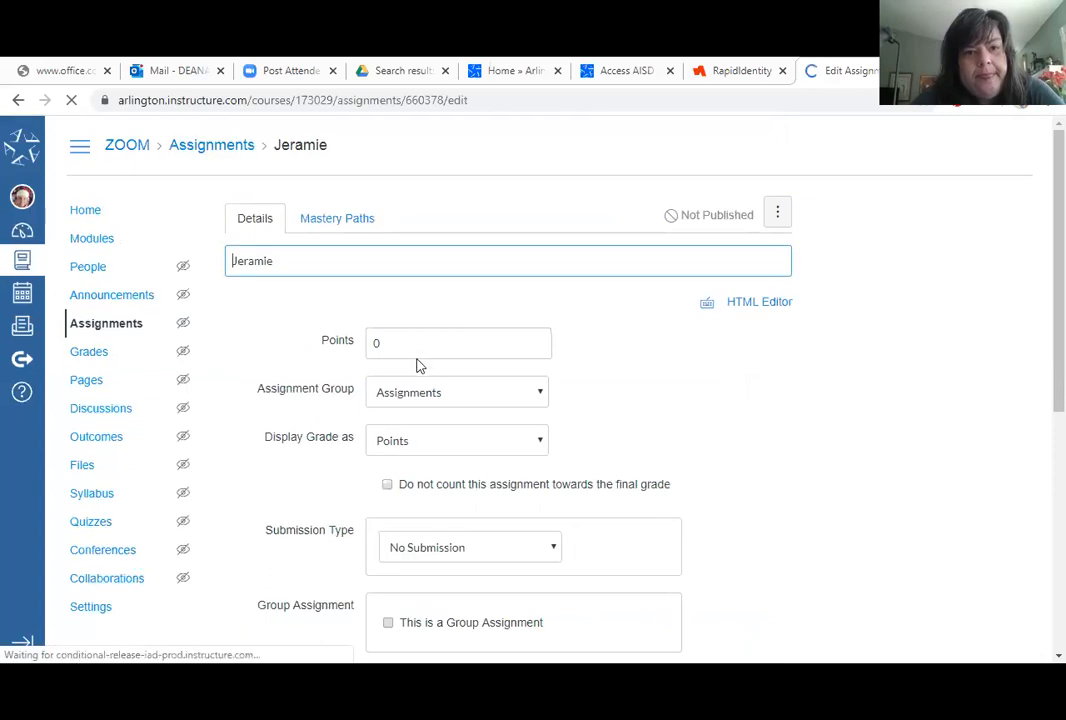
left_click(364, 419)
type("Do this.")
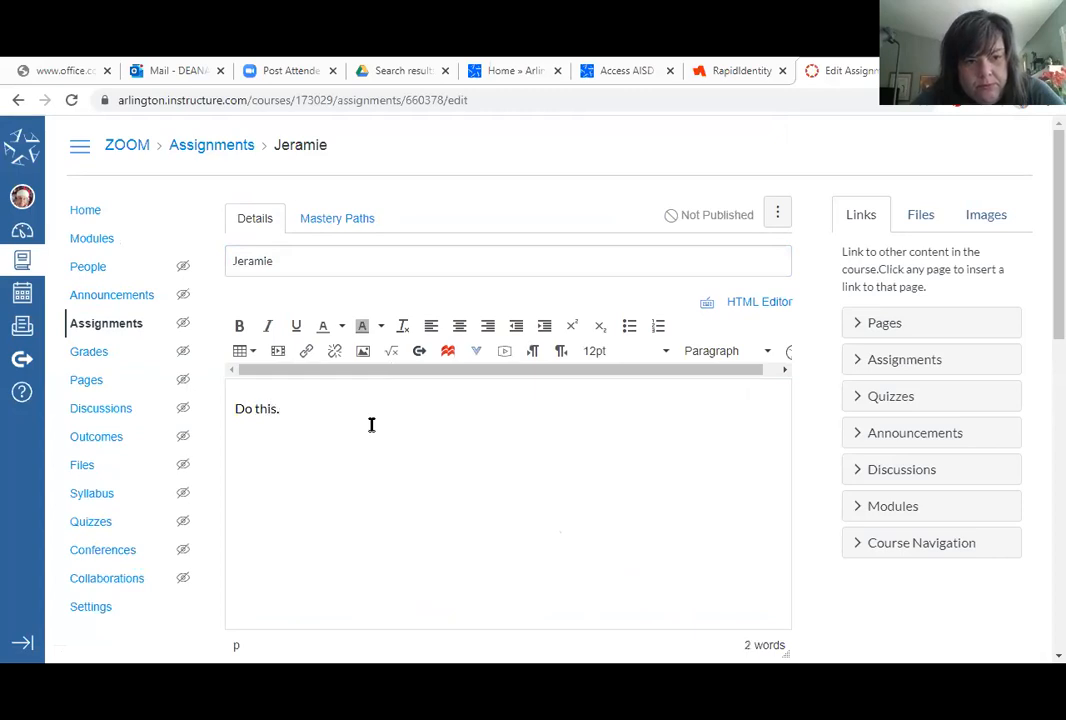
scroll(375, 428, "down", 3)
left_click_drag(387, 444, 359, 456)
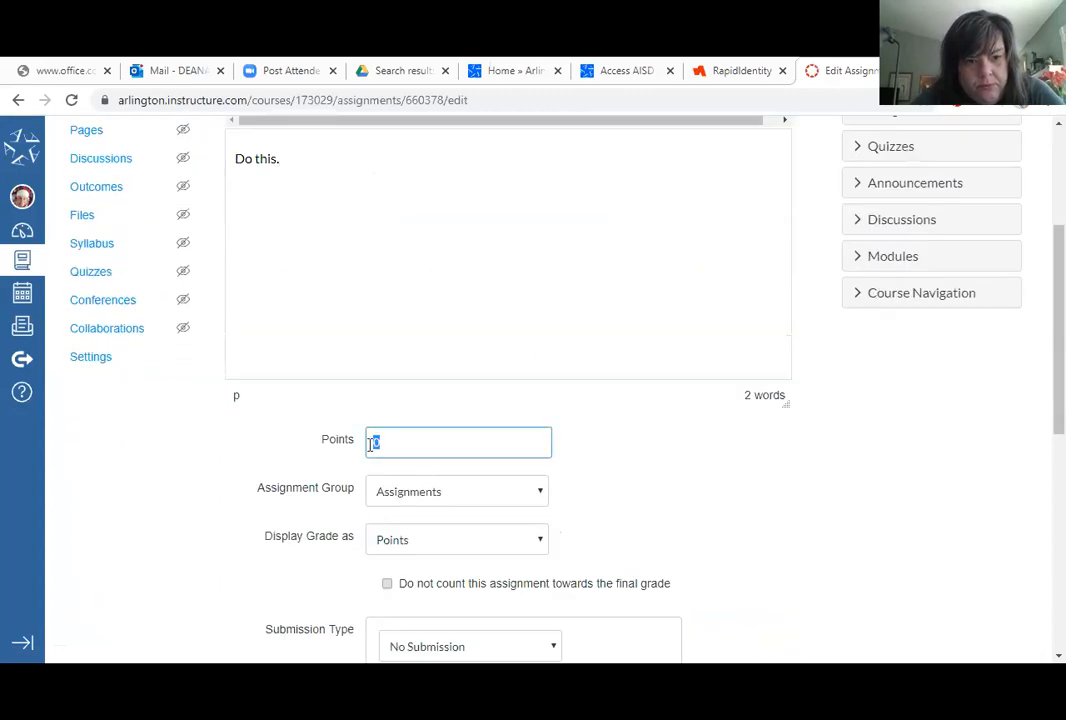
type("100")
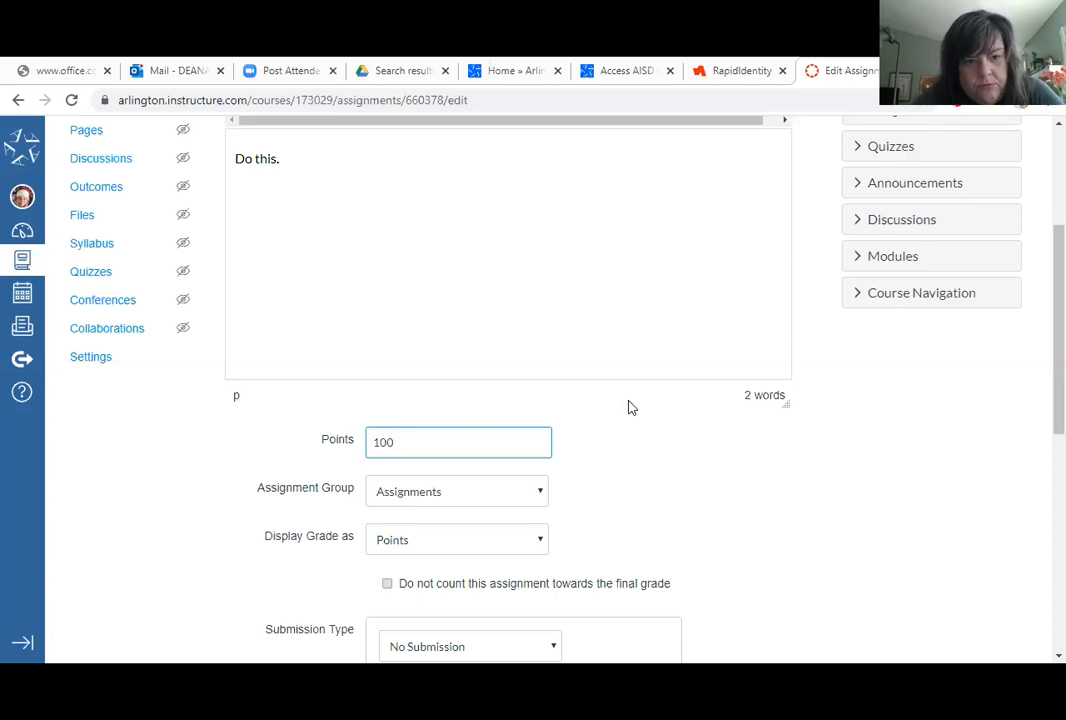
- Remove Everyone from the assignment's assignees and try to find an individual student to assign it to
scroll(610, 440, "down", 2)
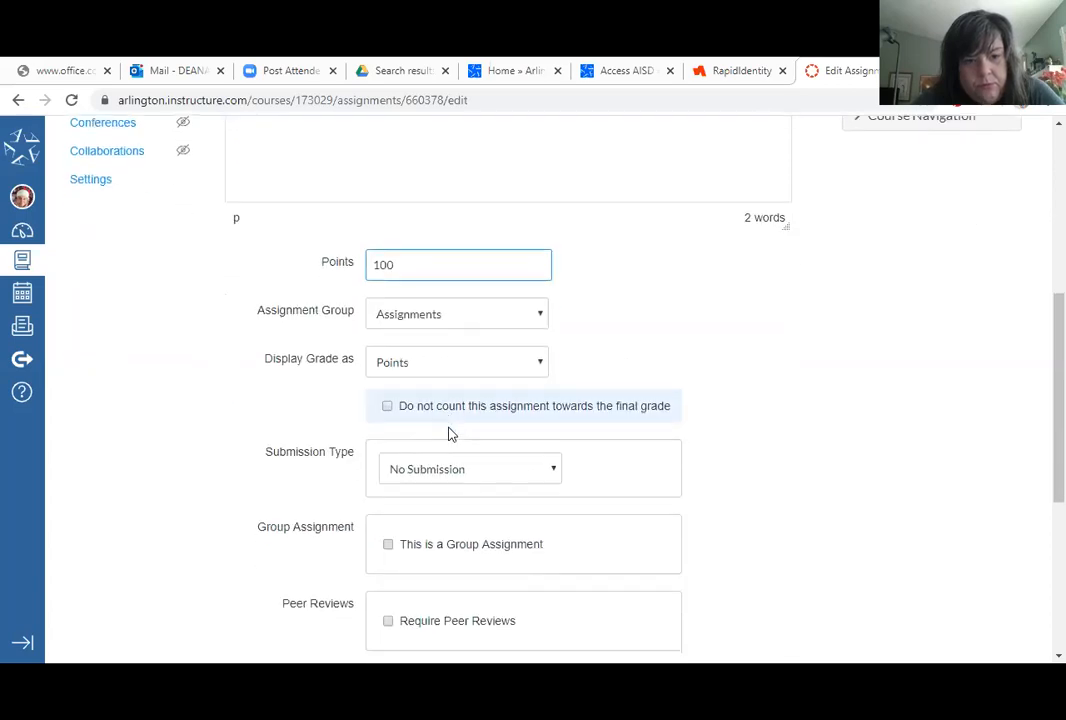
scroll(450, 433, "down", 3)
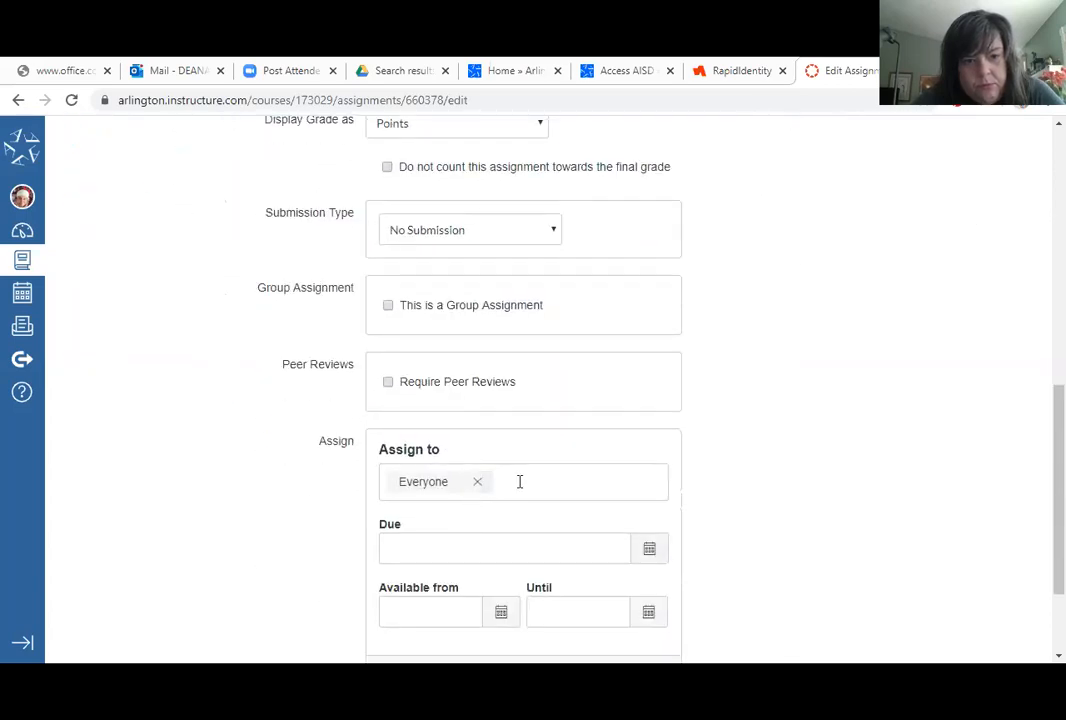
left_click(521, 481)
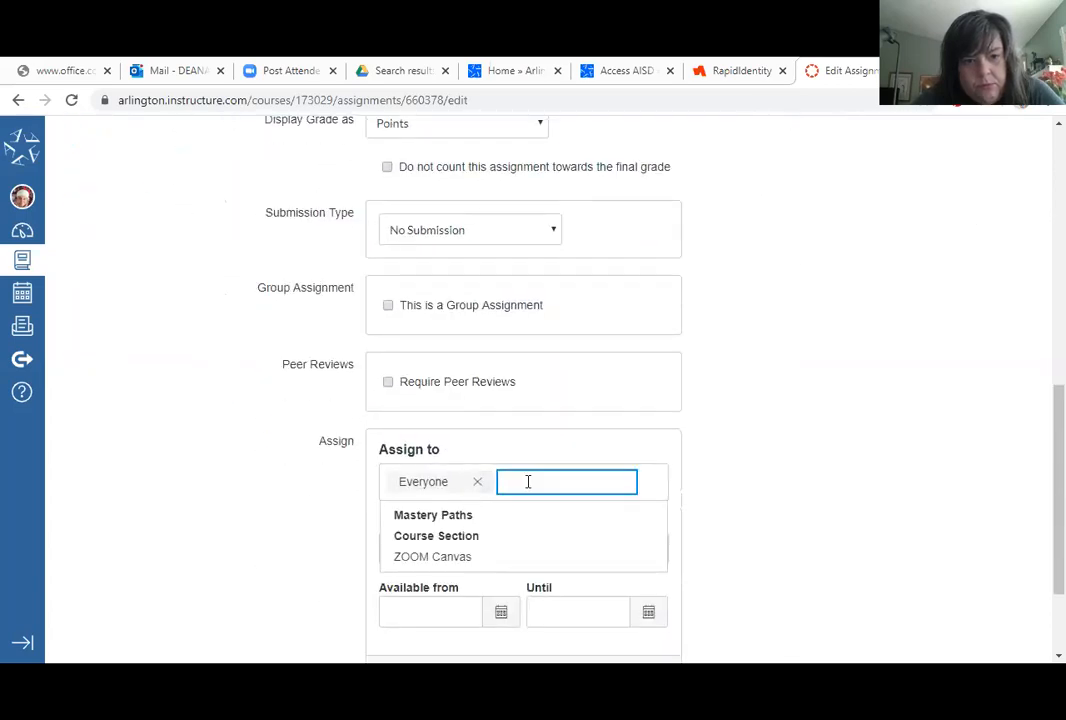
left_click(476, 482)
type("er")
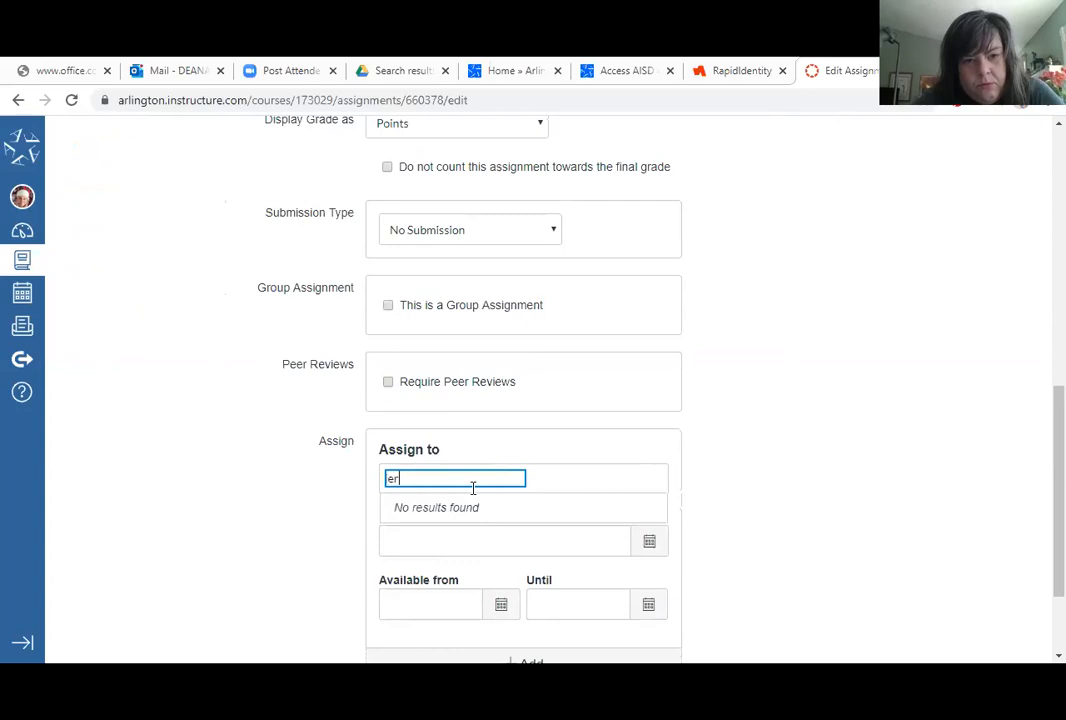
key("BackSpace")
key("BackSpace")
key("BackSpace")
key("BackSpace")
key("BackSpace")
key("BackSpace")
key("BackSpace")
key("BackSpace")
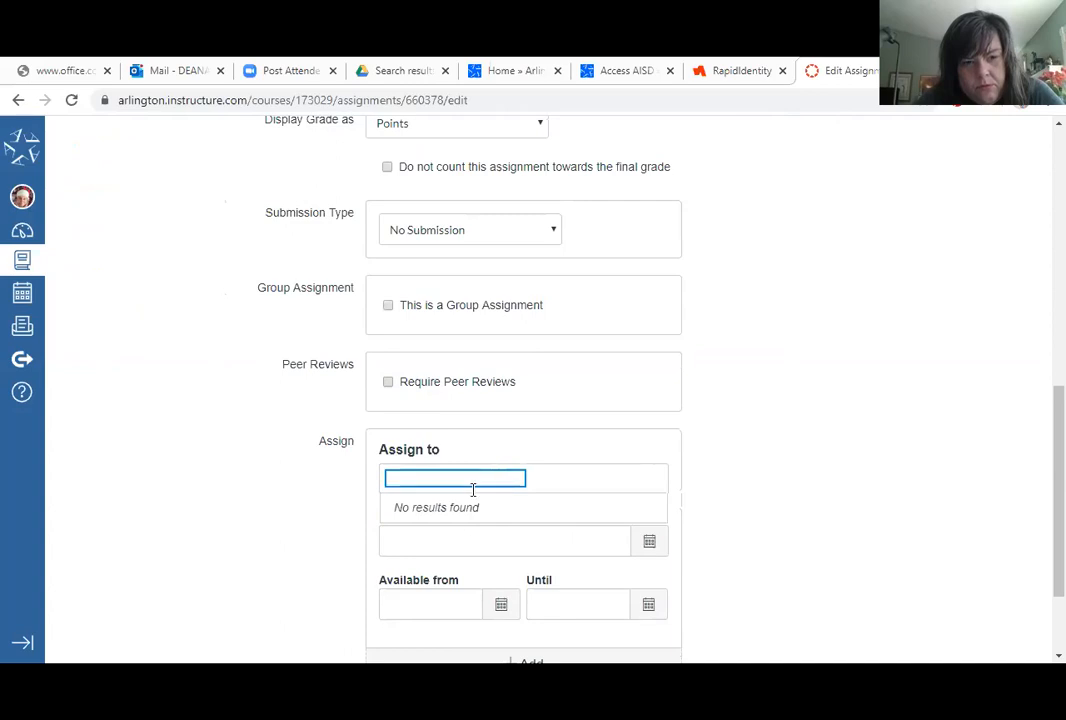
- Leave the assignment unsaved, open the ADV EngLA&Rdg7 course from the dashboard and look through its modules
left_click(22, 230)
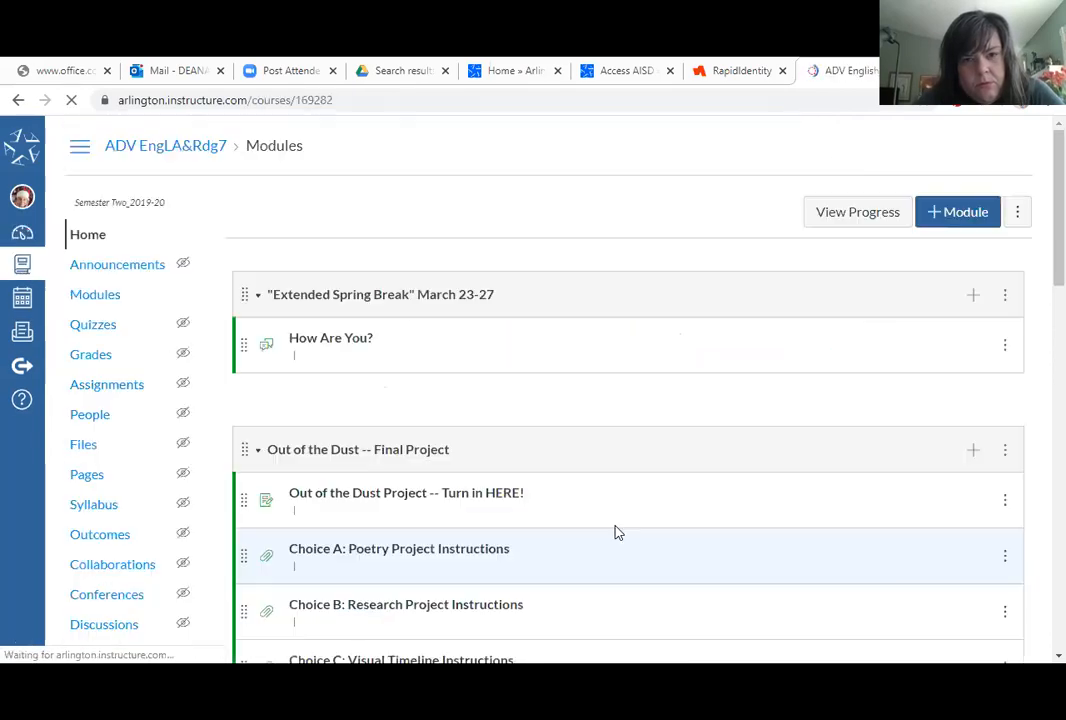
scroll(524, 521, "down", 1)
scroll(520, 517, "down", 5)
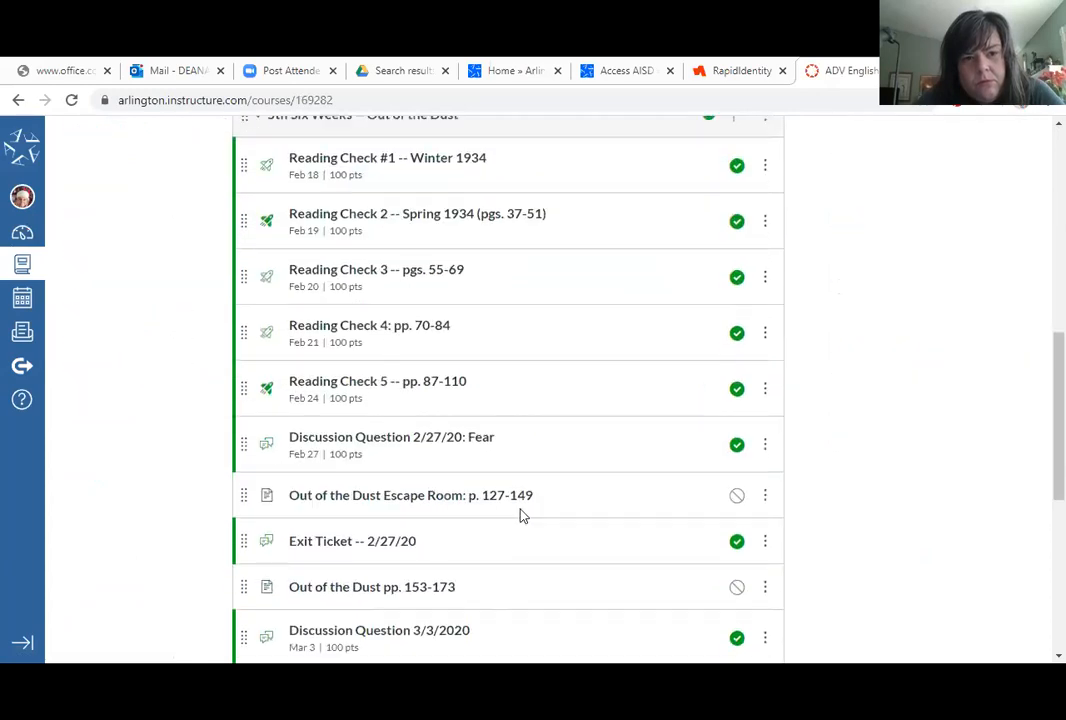
scroll(519, 514, "up", 7)
- Add a new assignment, titled with the student's first name, to the "Extended Spring Break" March 23-27 module
left_click(734, 295)
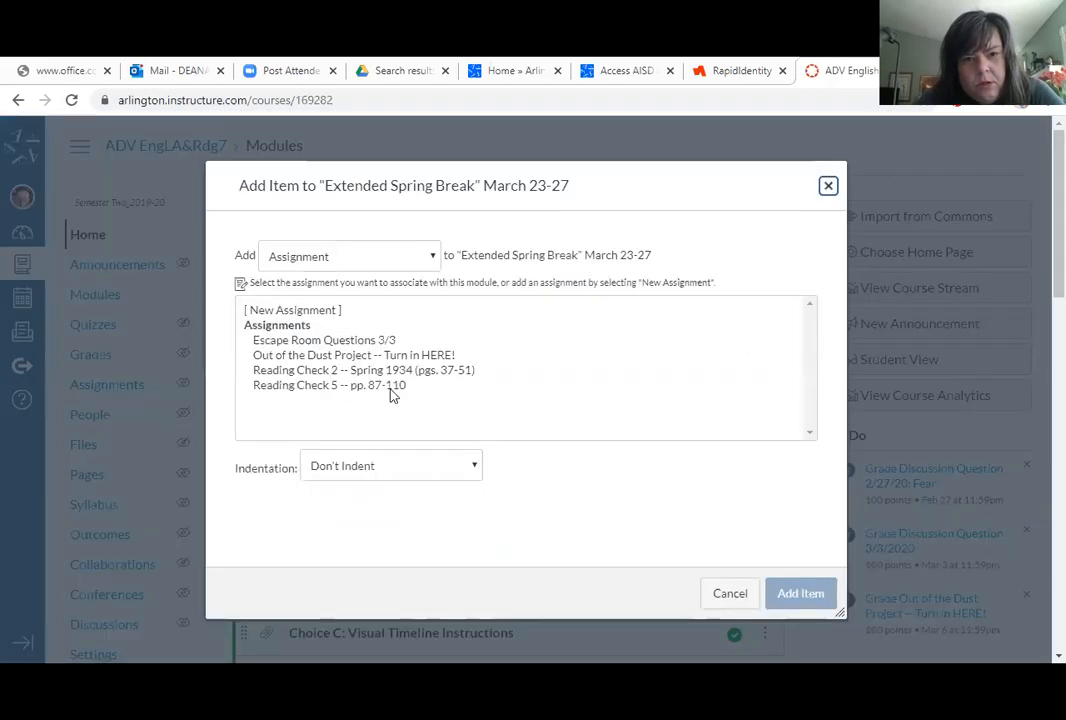
left_click(306, 313)
left_click(342, 471)
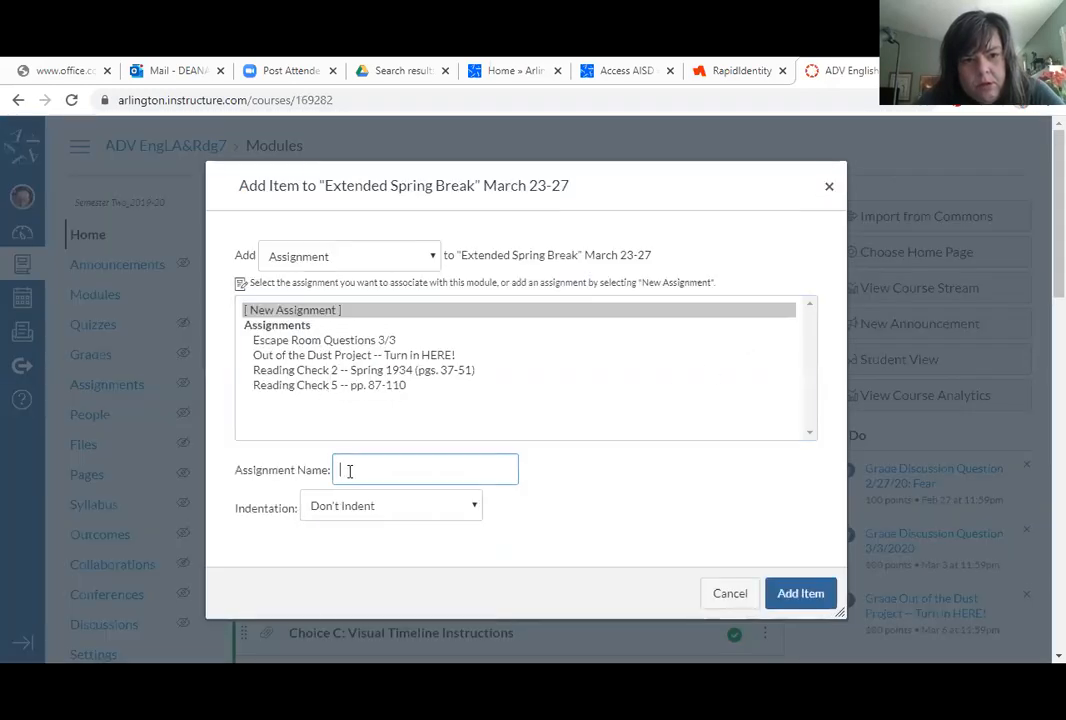
type("Jeramie")
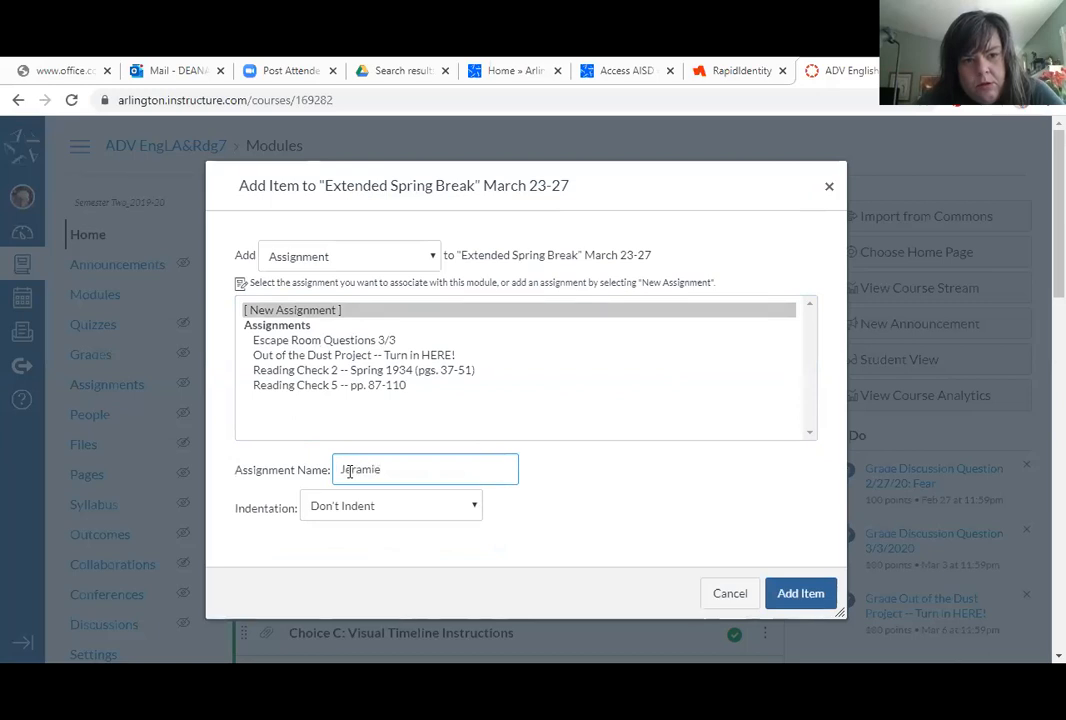
left_click(789, 596)
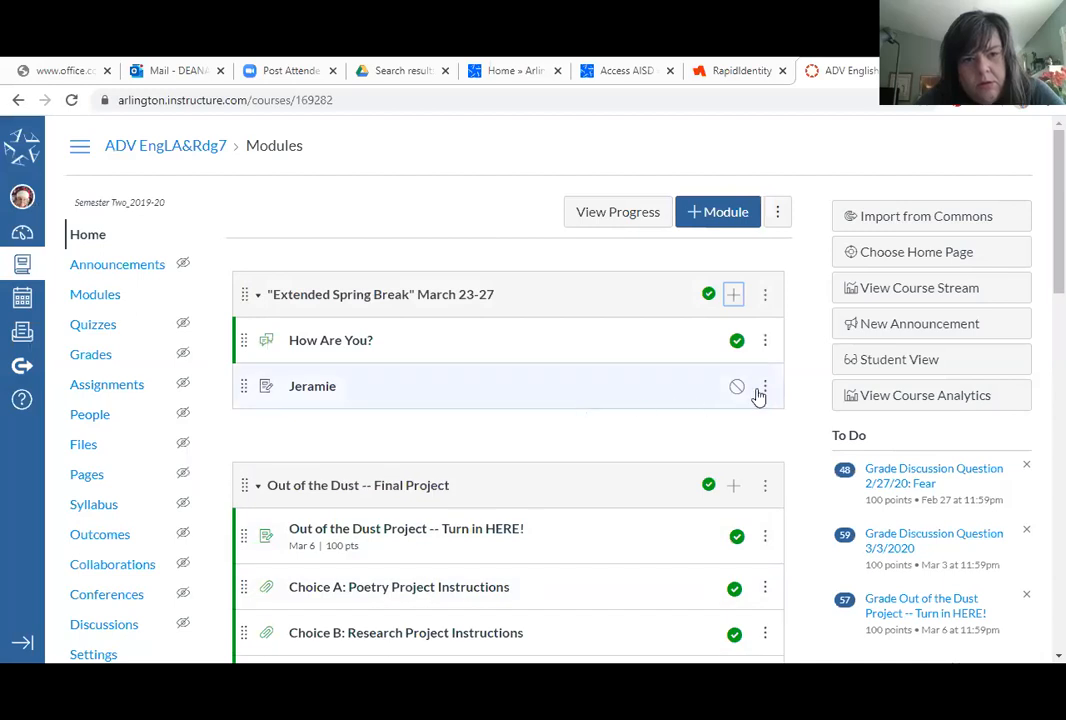
- Open the new assignment in the "Extended Spring Break" March 23-27 module for editing, enter the description "fasdf" and set its points to 100
left_click(766, 390)
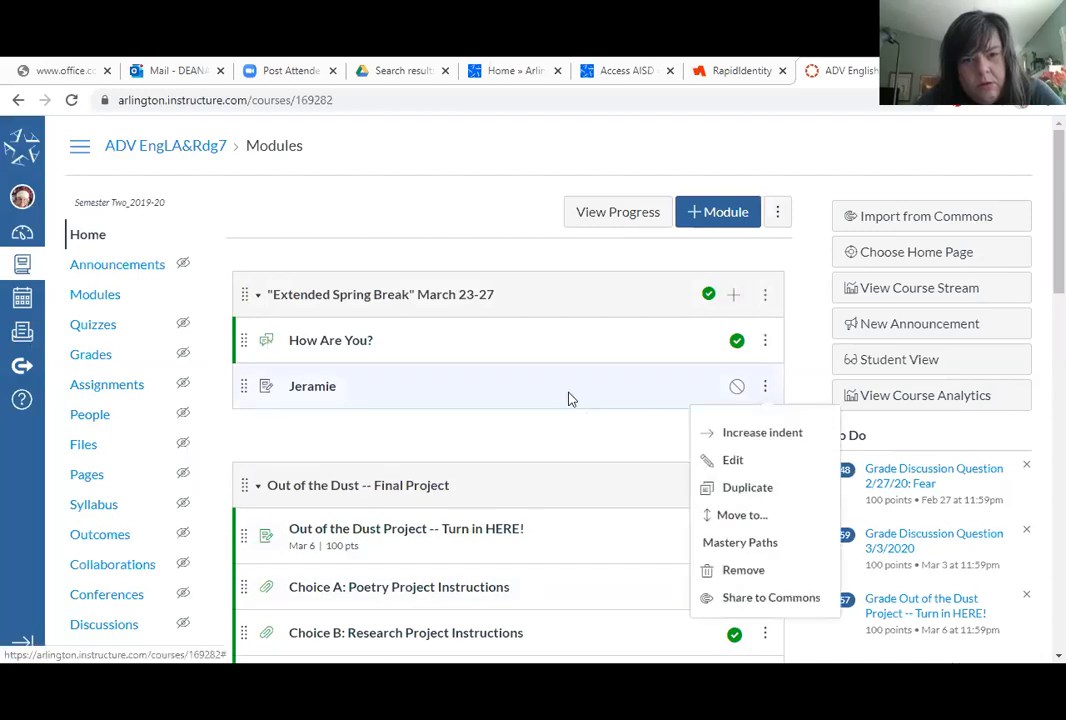
left_click(322, 388)
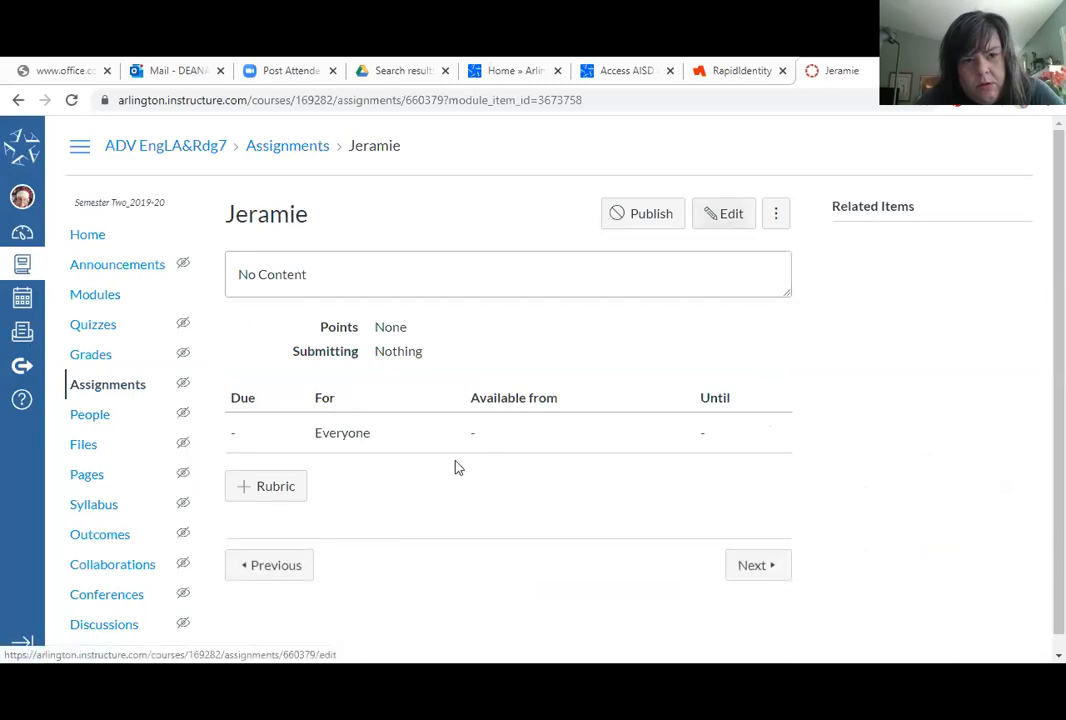
left_click(713, 218)
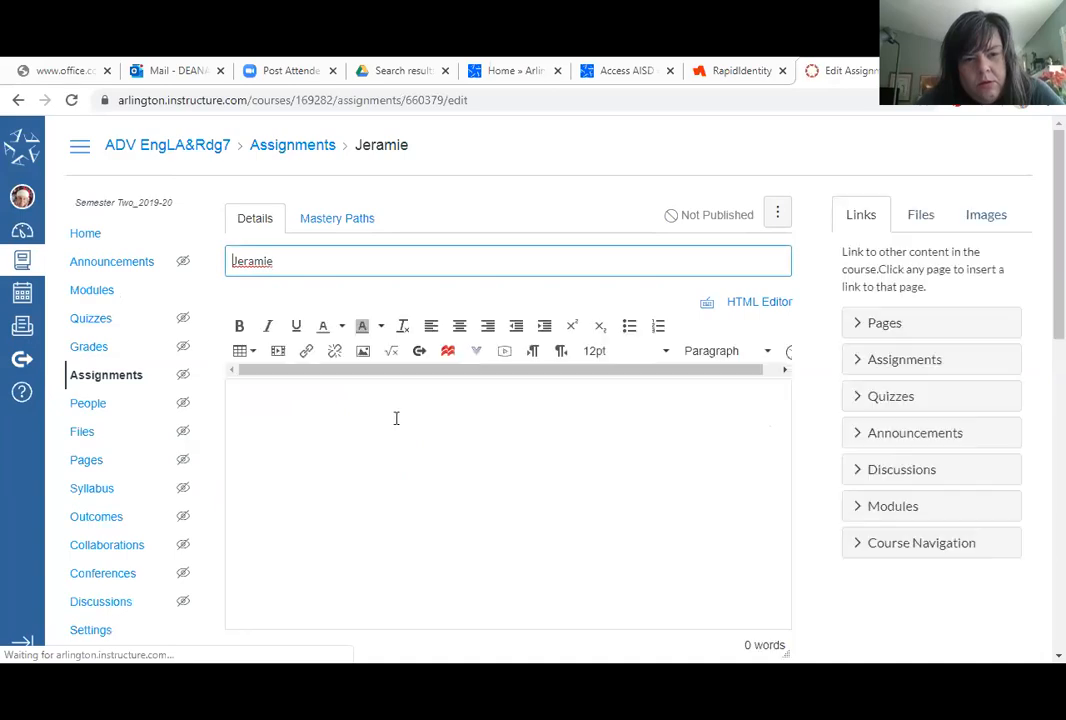
left_click(362, 421)
type("fasdf")
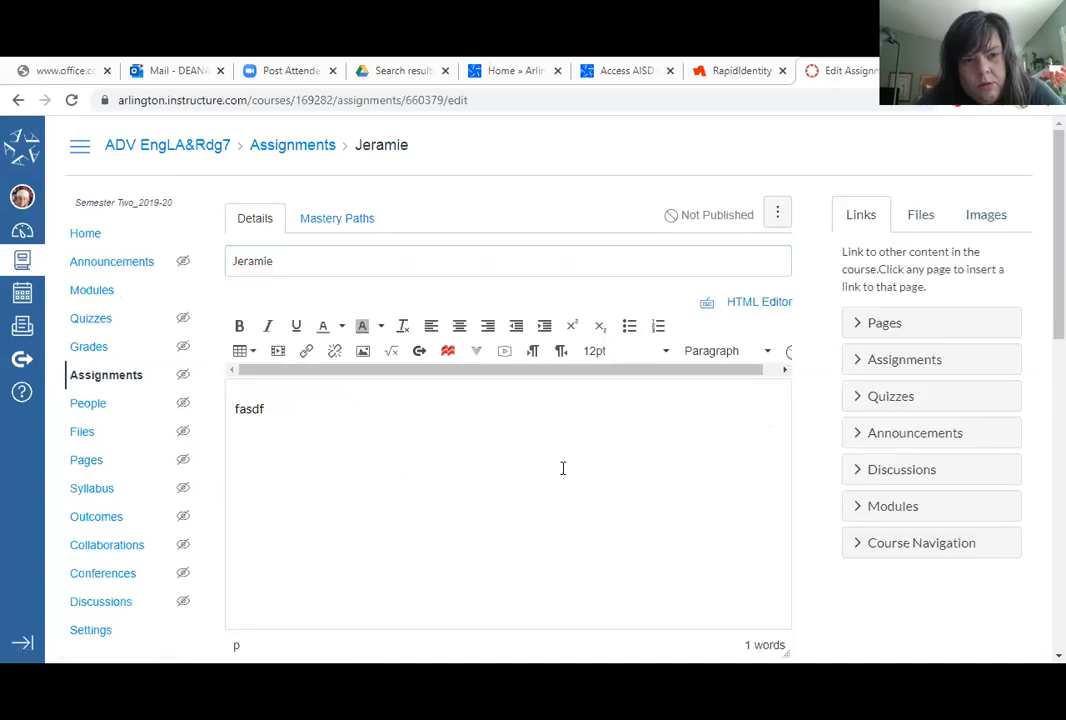
scroll(563, 468, "down", 3)
left_click(335, 443)
type("100")
- Replace Everyone with one individual student as the assignee, and view the due date calendar without choosing a date
scroll(410, 482, "down", 3)
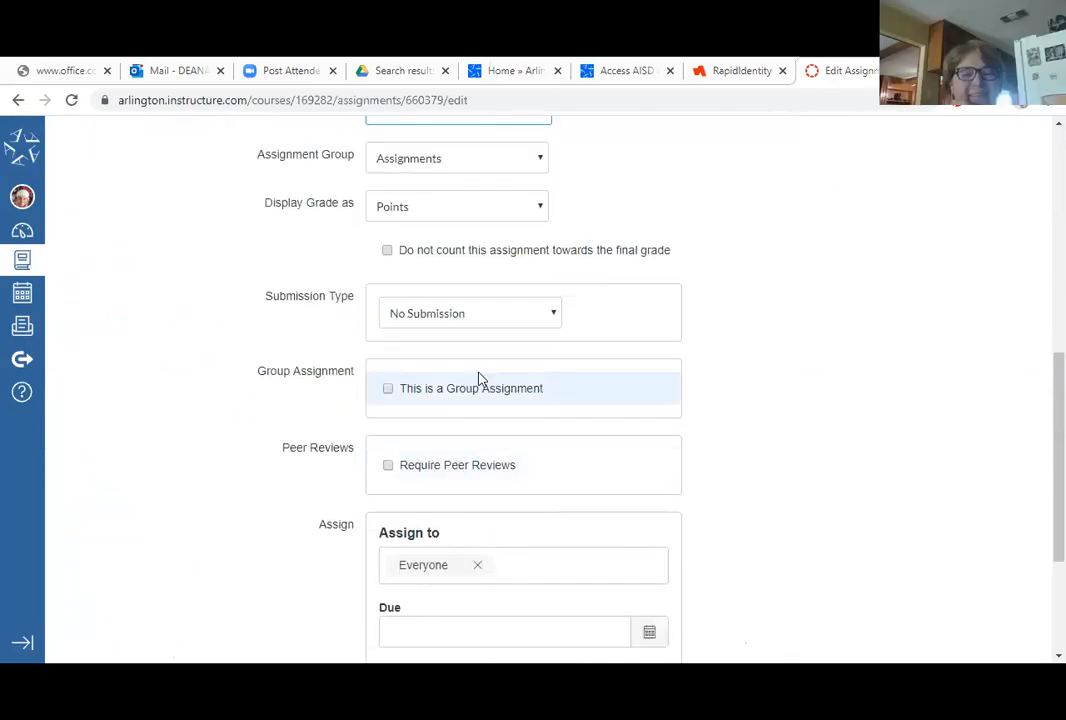
scroll(493, 495, "down", 2)
left_click(477, 398)
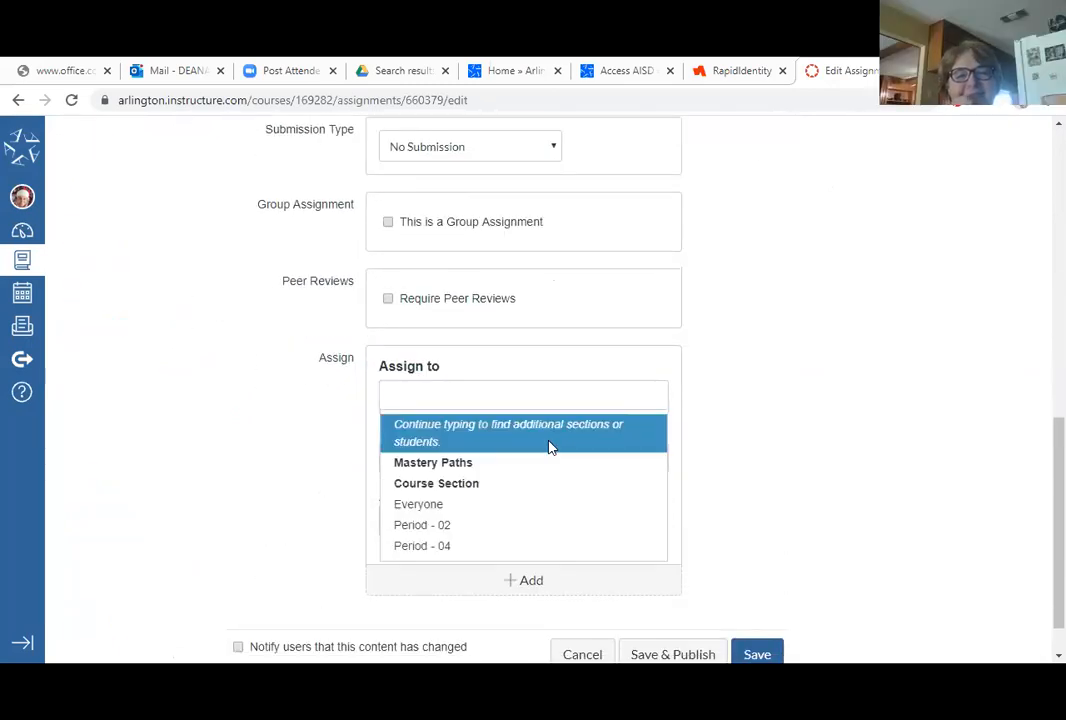
left_click(485, 395)
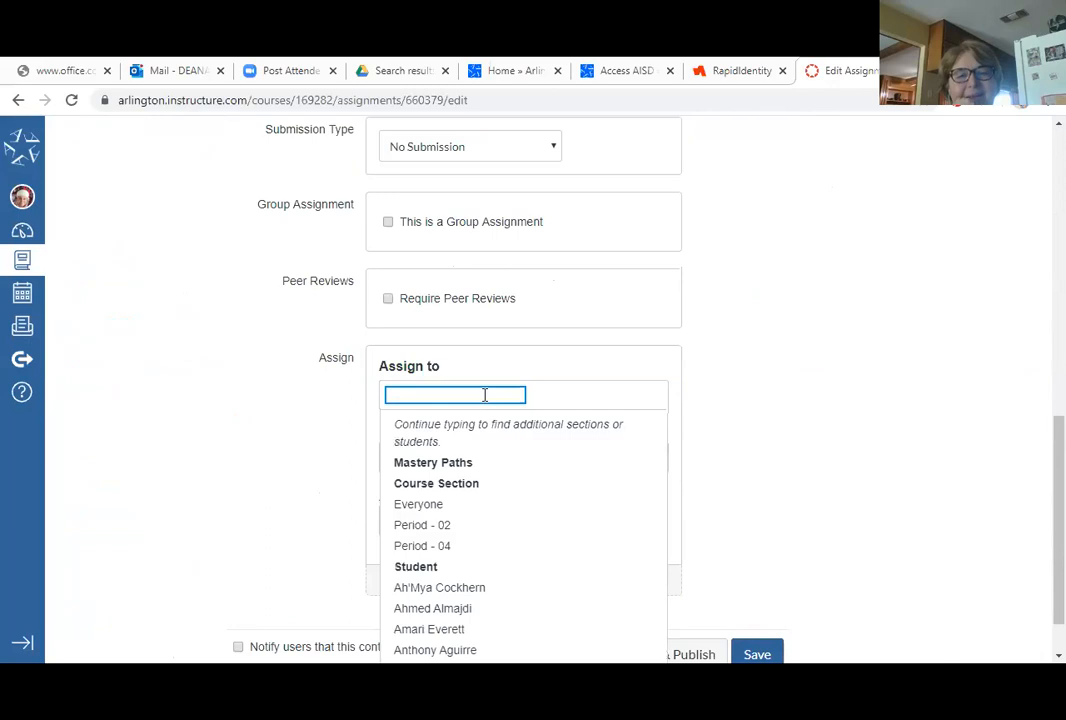
type("Tej")
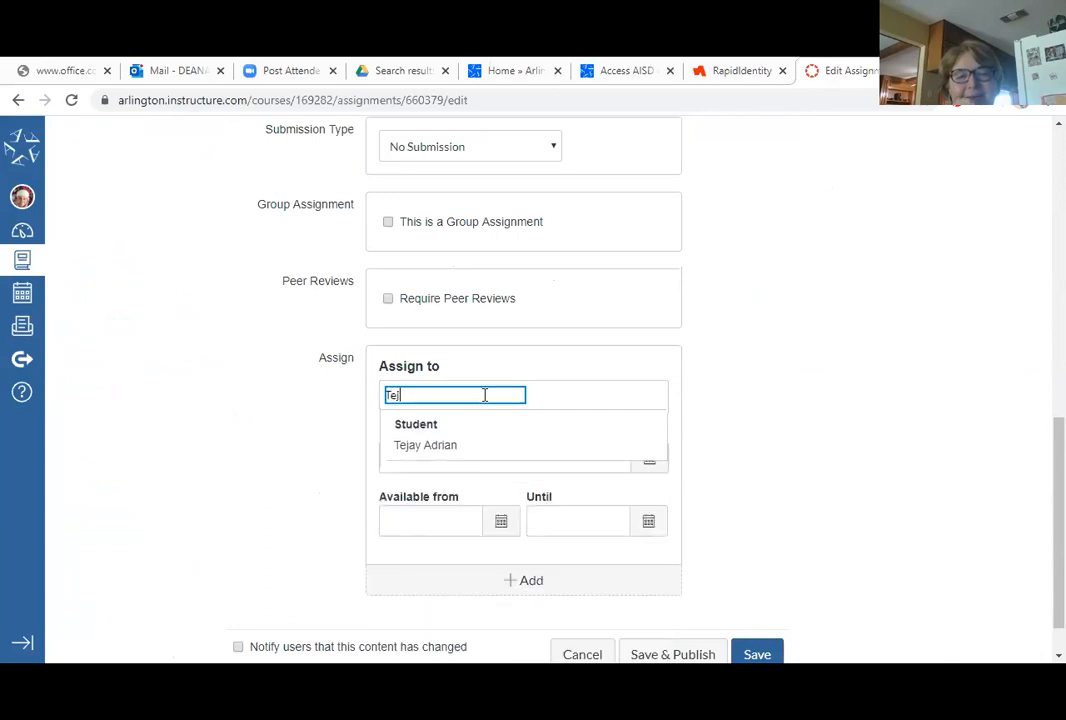
left_click(466, 450)
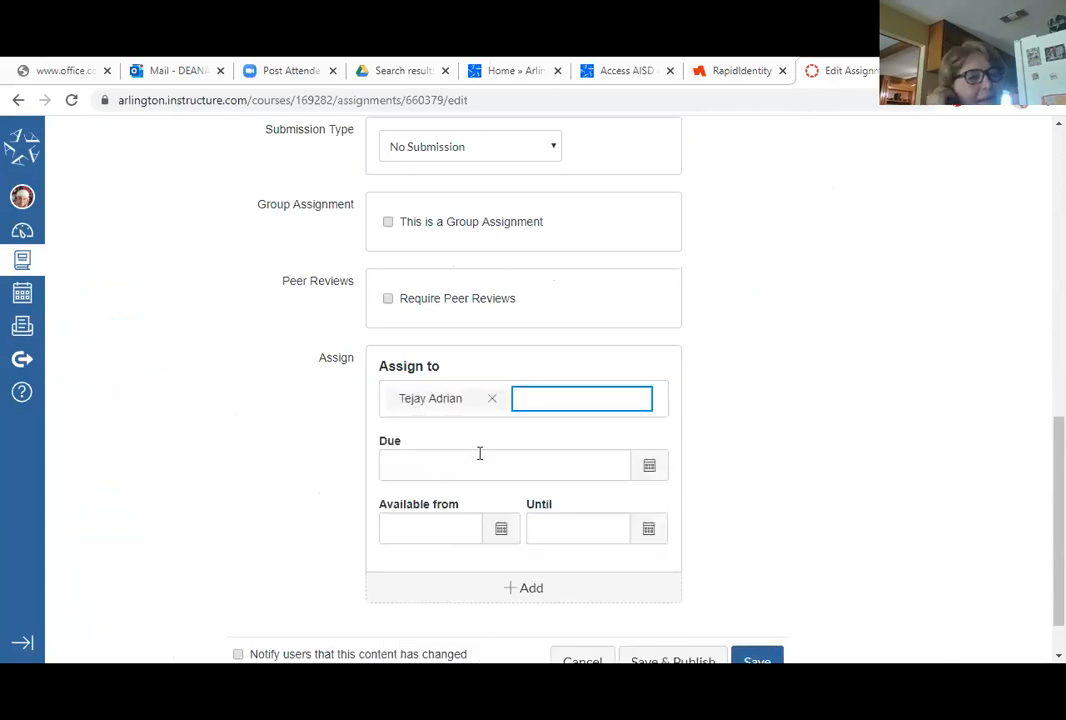
left_click(727, 463)
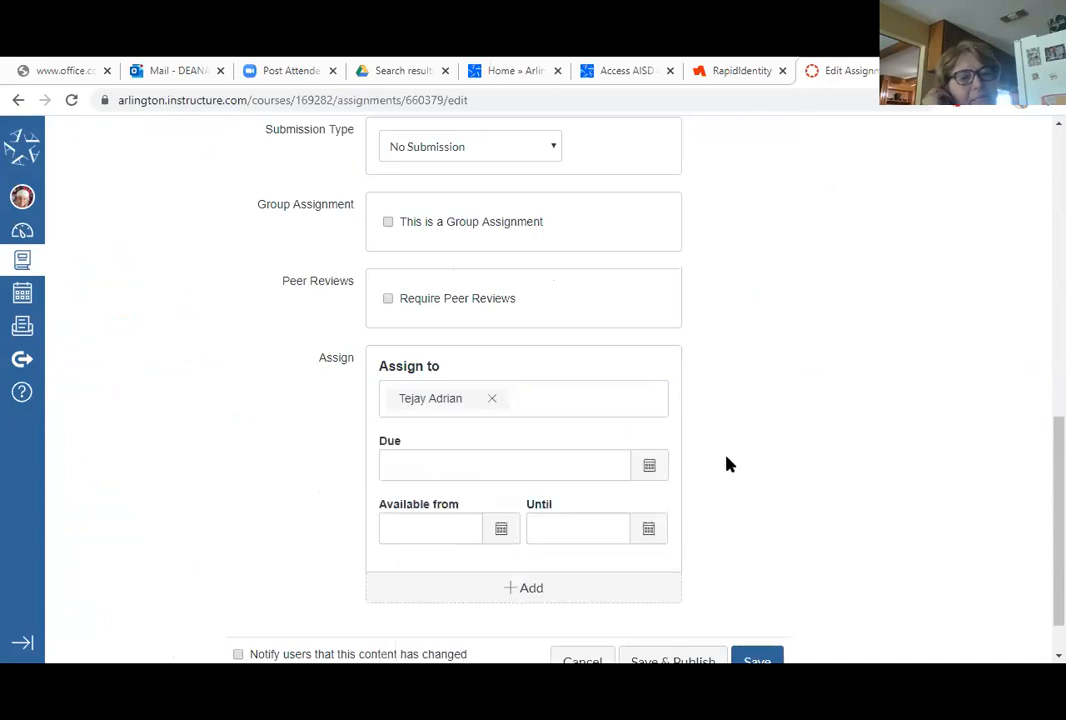
left_click(649, 465)
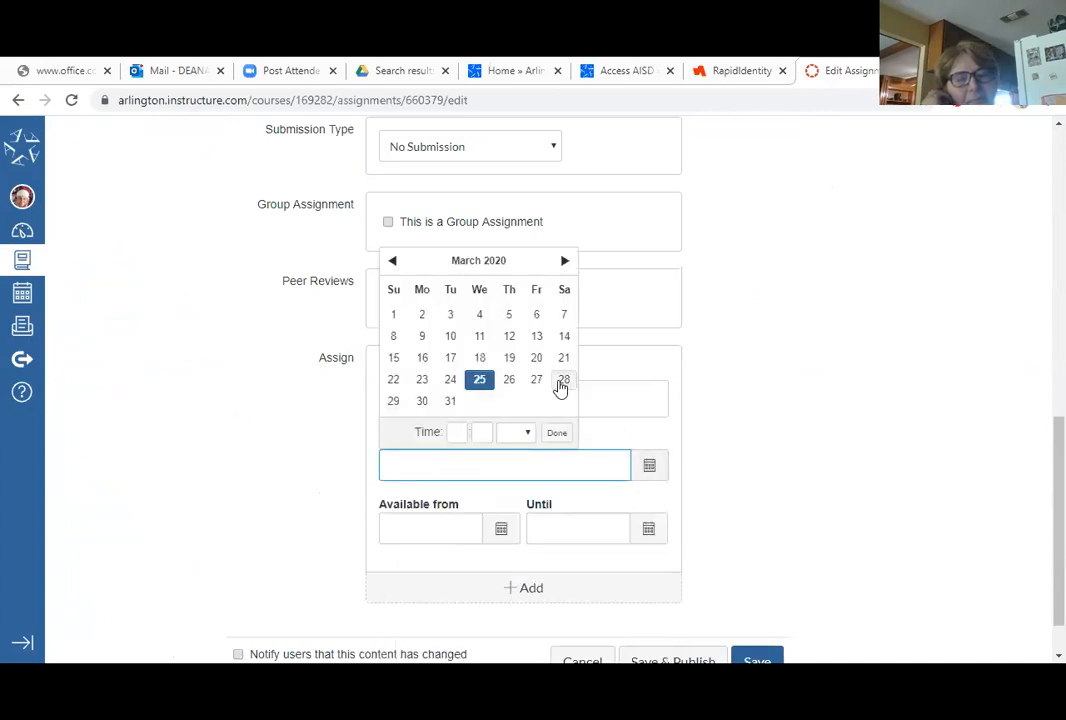
scroll(911, 471, "down", 2)
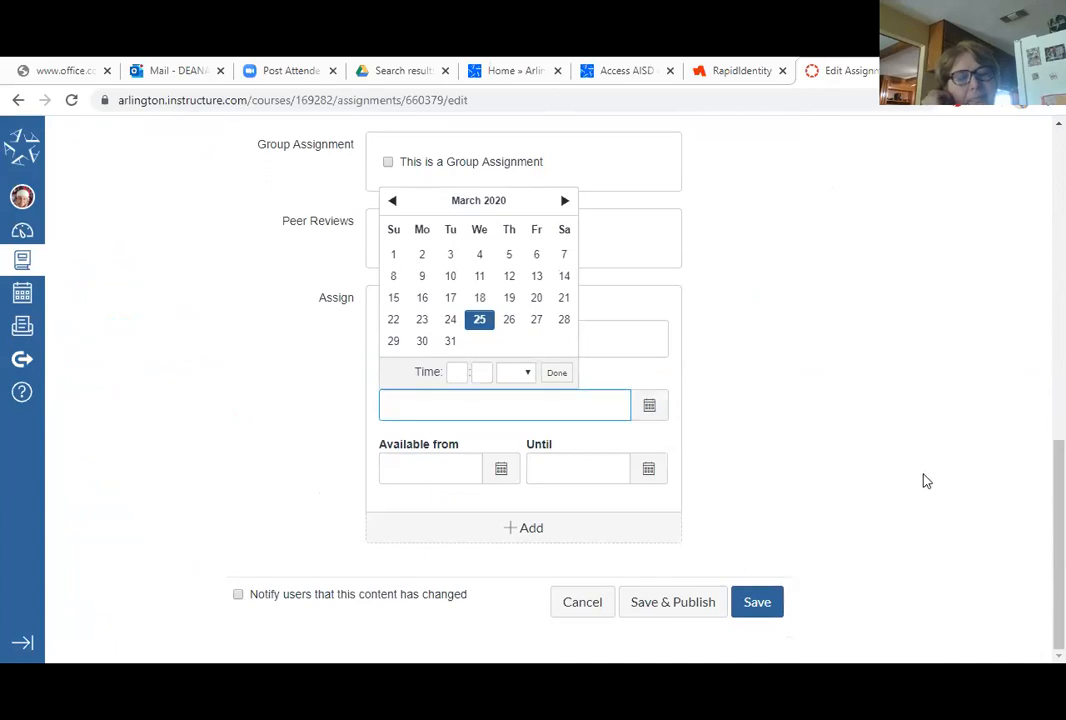
left_click(821, 412)
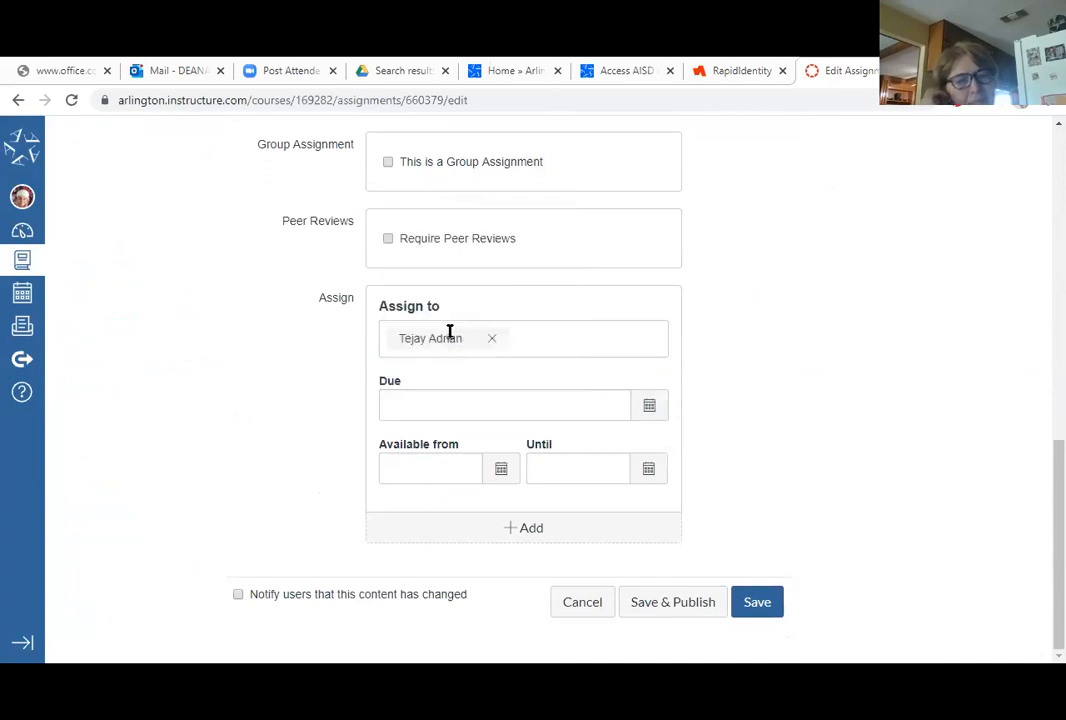
- Swap the assigned student for another student from the class list, and clear that assignee as well
left_click(492, 342)
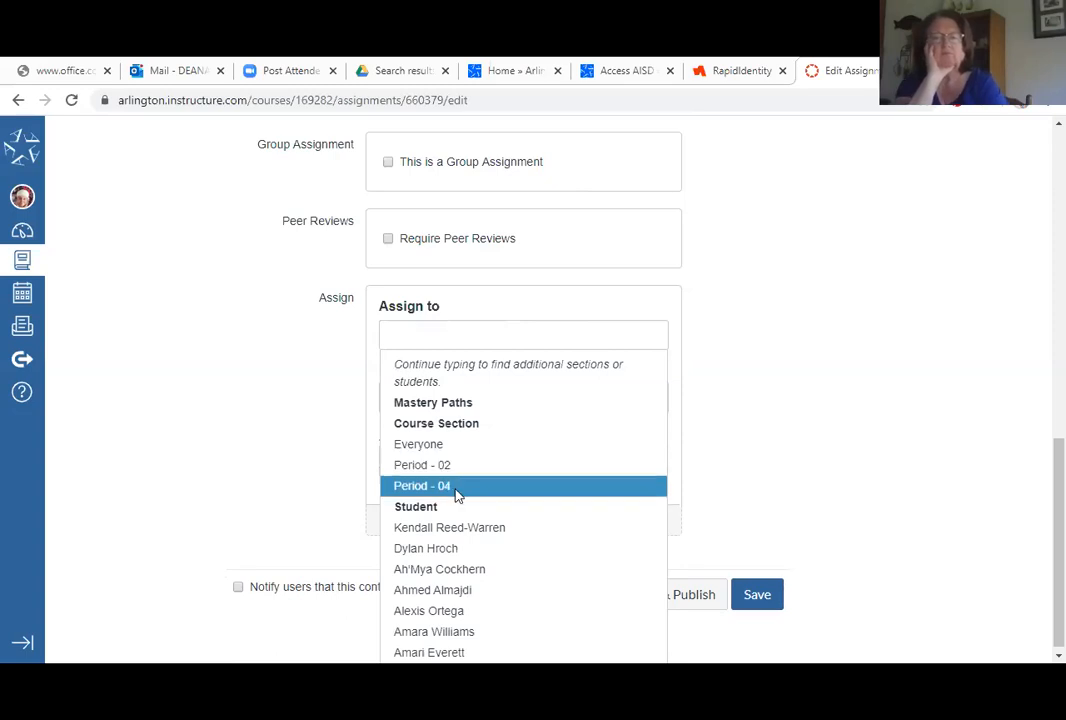
left_click(479, 548)
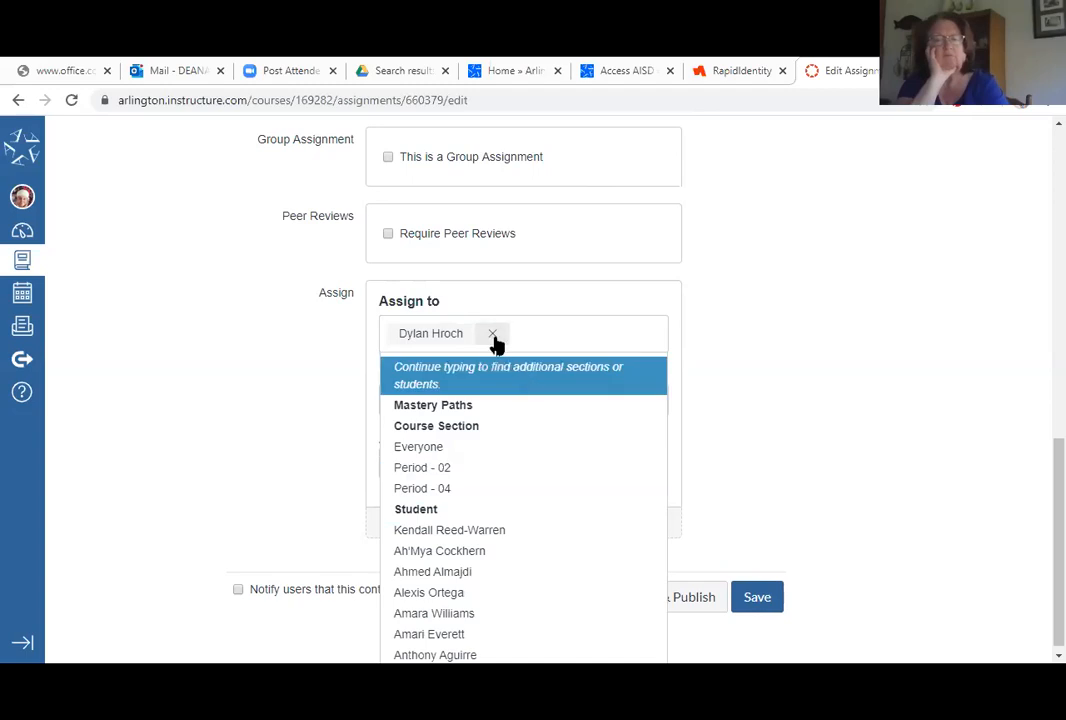
left_click(493, 338)
left_click(866, 433)
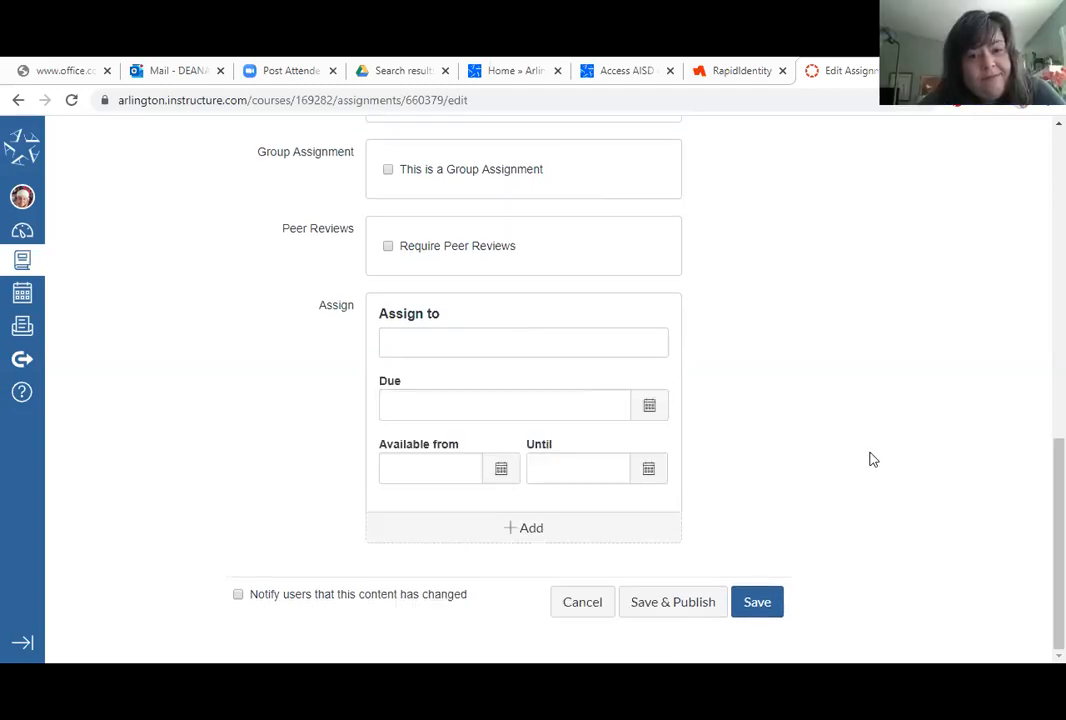
- Leave the assignment without saving and return to the course home page
scroll(810, 499, "up", 7)
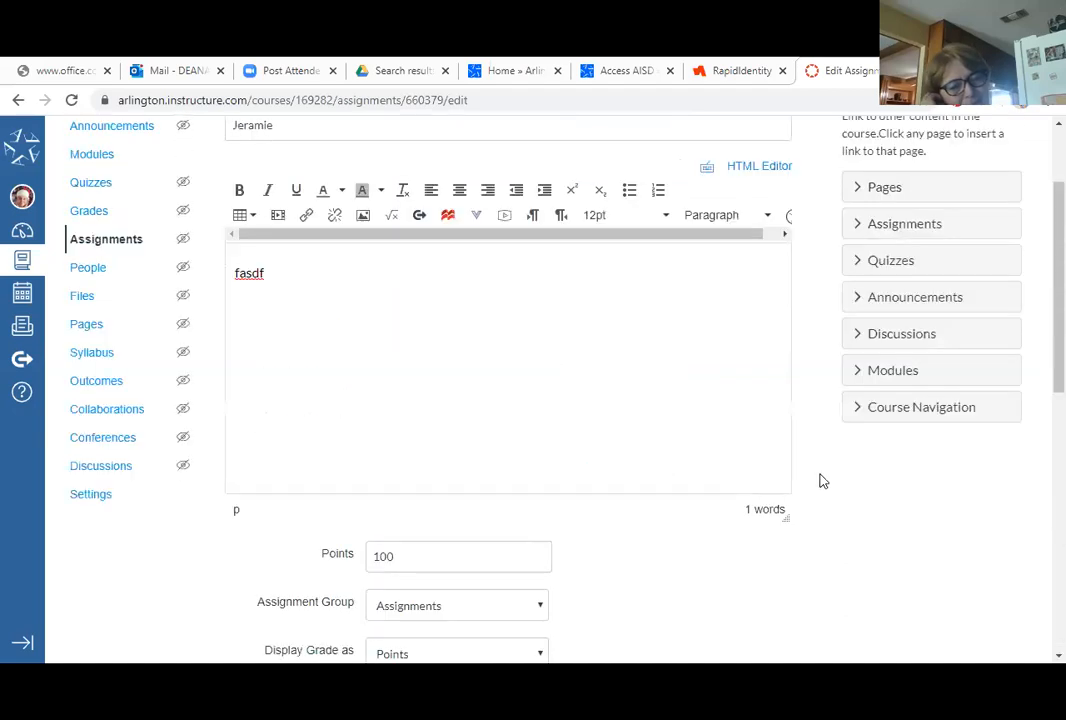
scroll(848, 444, "up", 2)
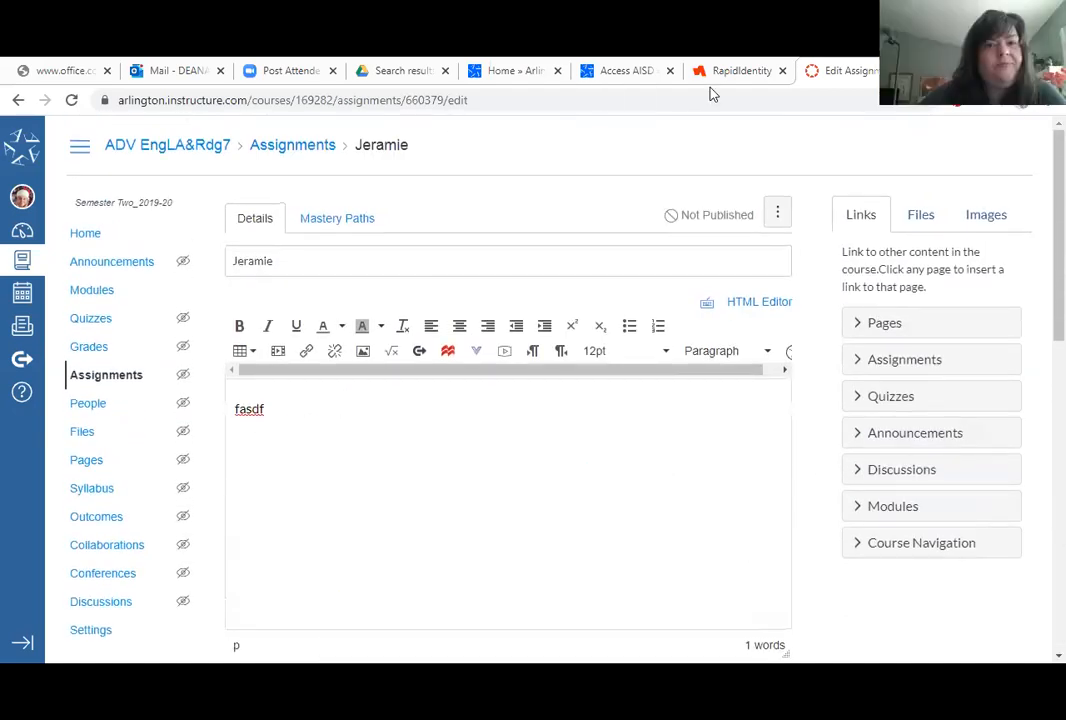
left_click(86, 236)
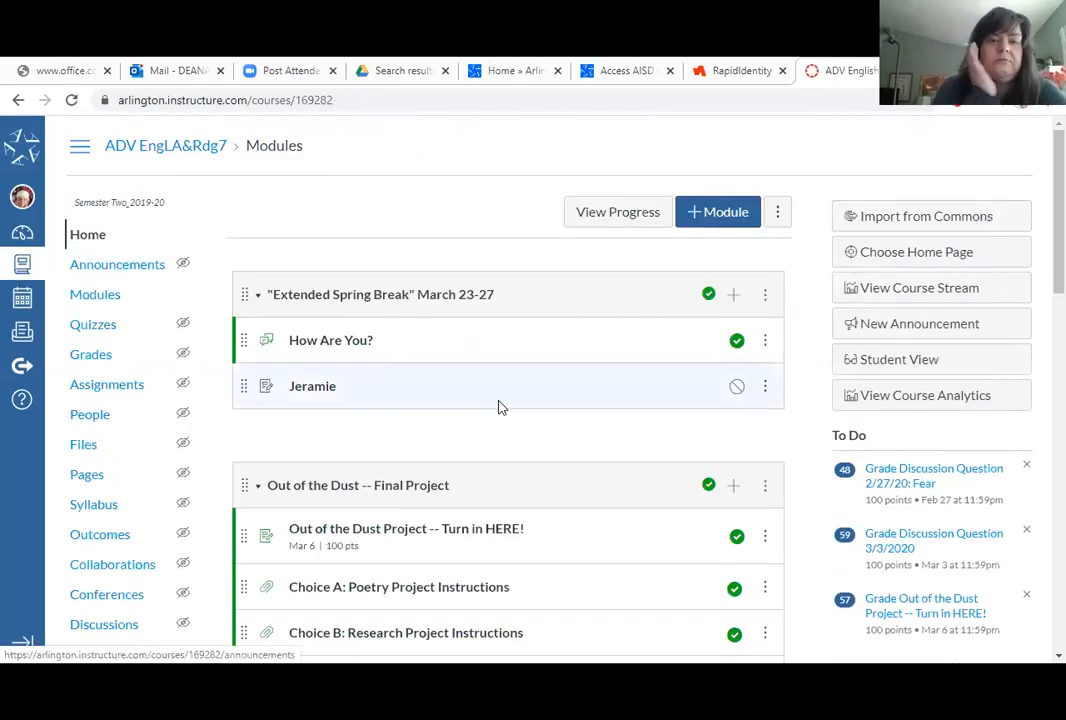
- Look through the course's modules, from the "Extended Spring Break" module down to 4th Six Weeks and back
scroll(473, 427, "down", 5)
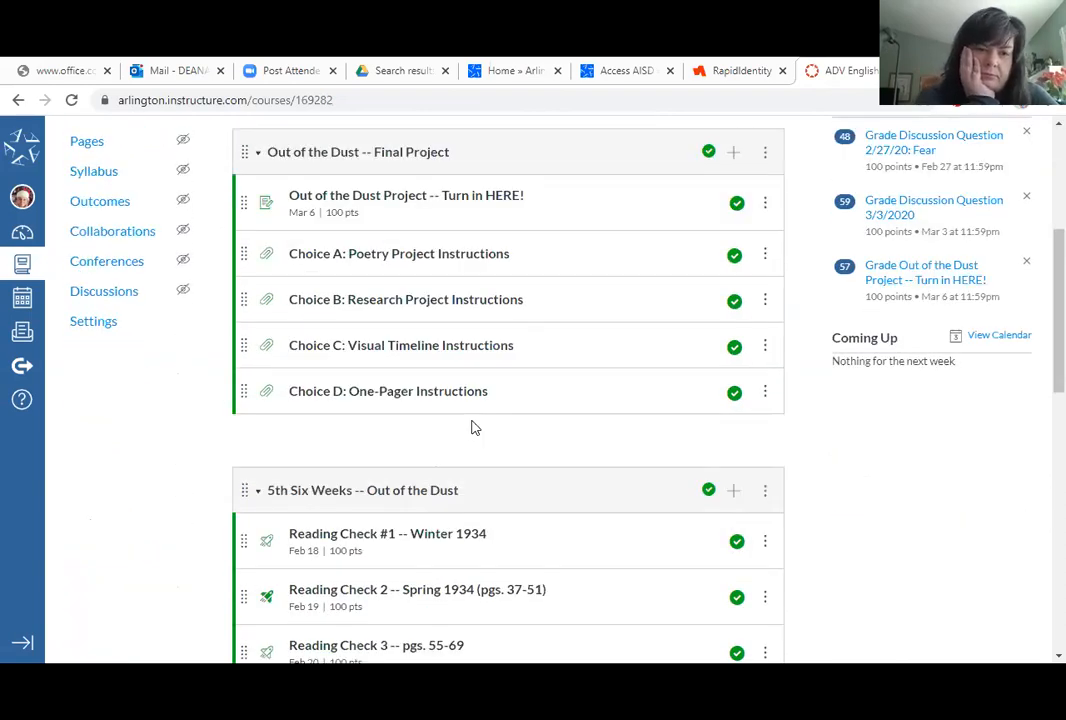
scroll(476, 427, "down", 2)
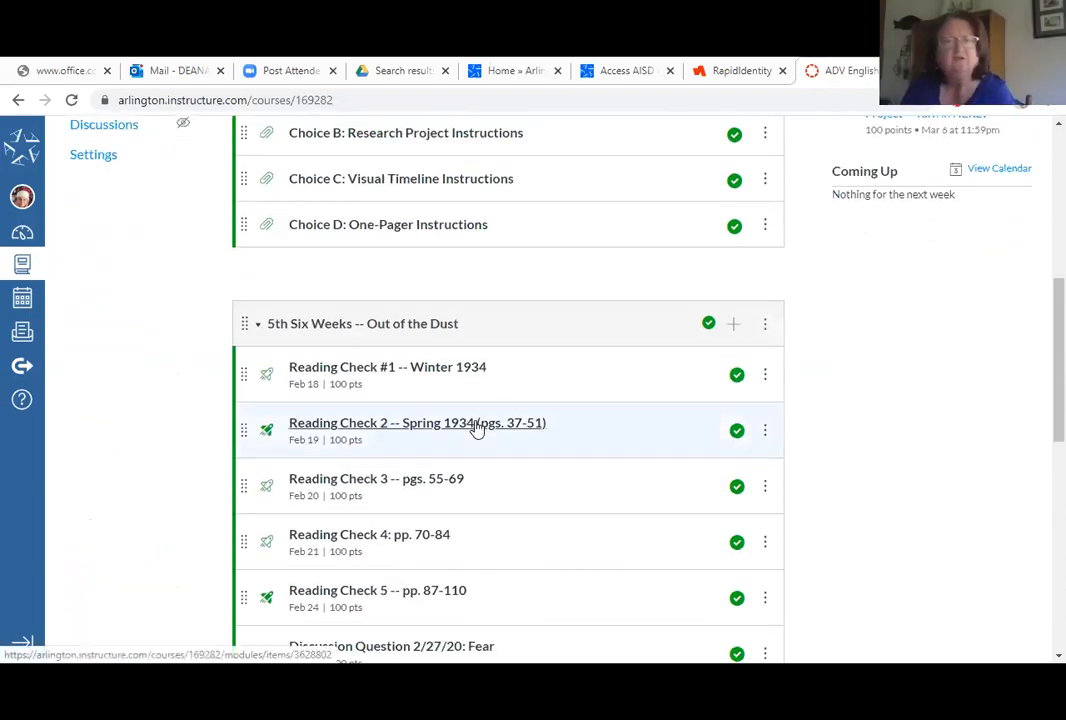
scroll(476, 427, "down", 3)
scroll(476, 427, "down", 5)
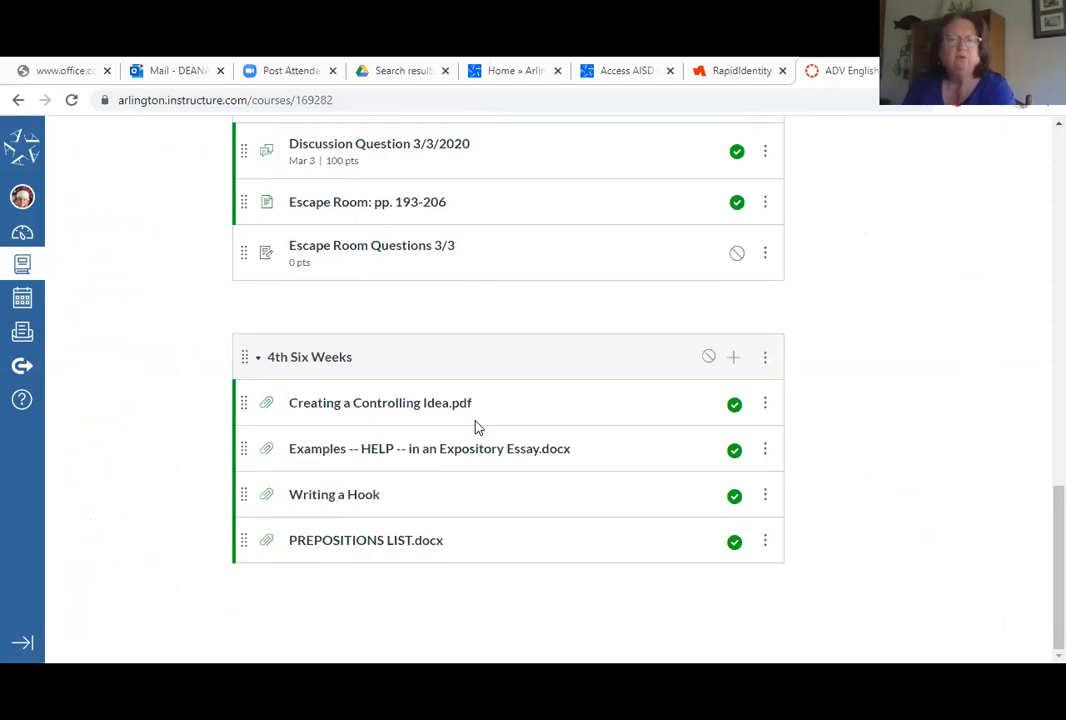
scroll(476, 427, "up", 8)
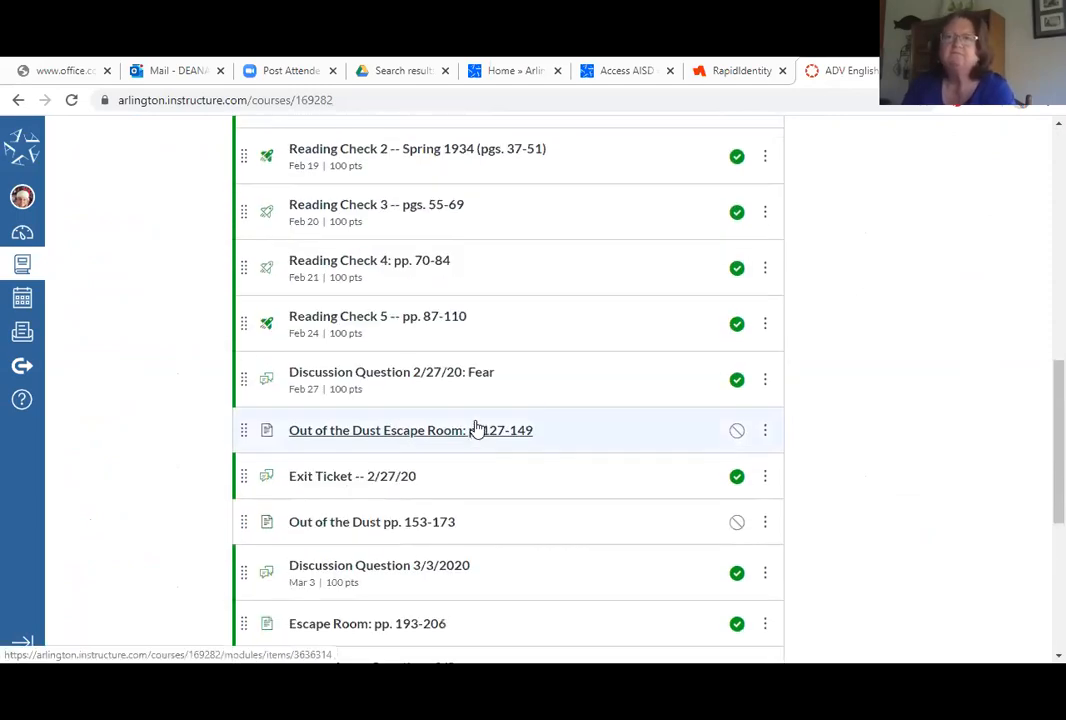
scroll(476, 427, "up", 5)
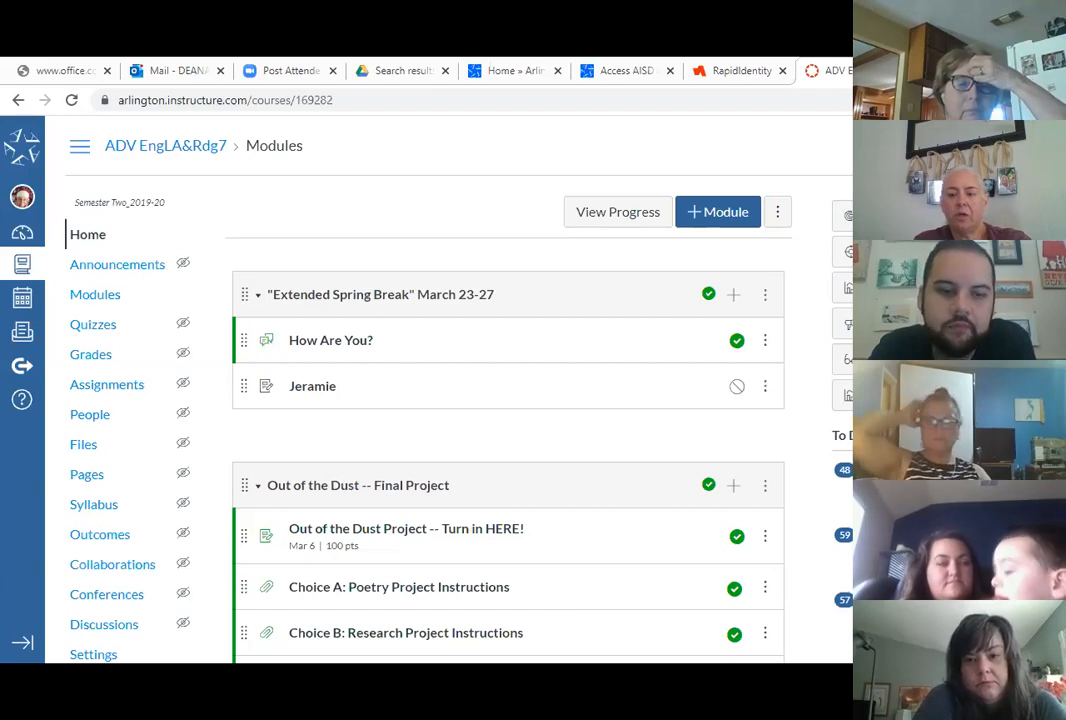
scroll(508, 400, "down", 3)
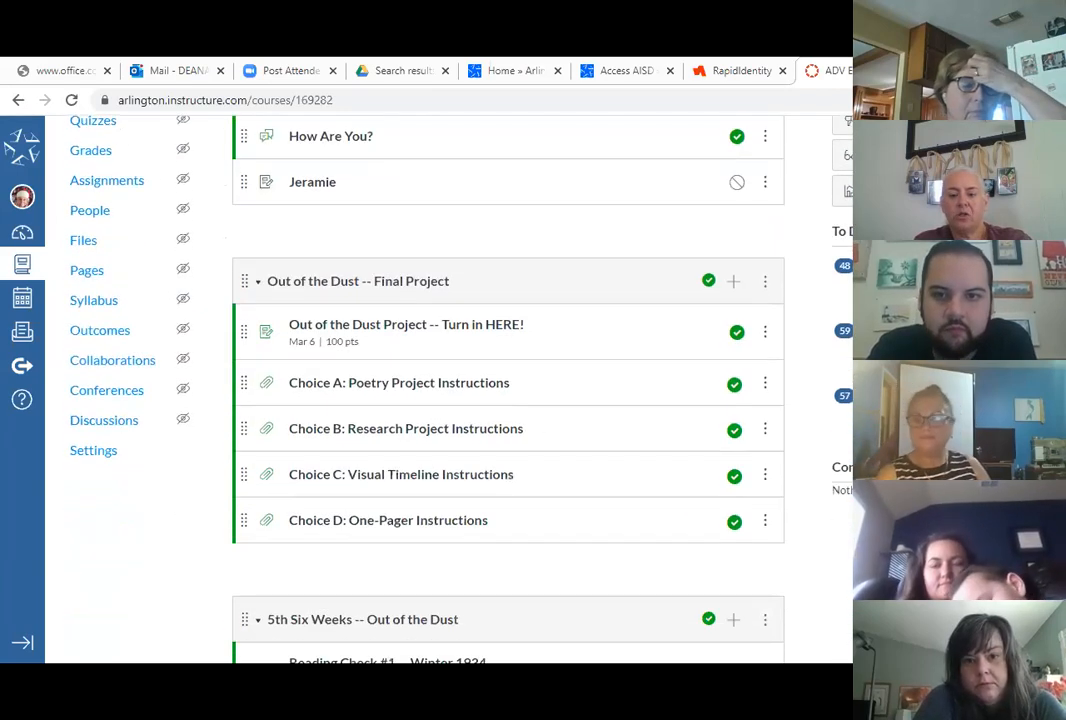